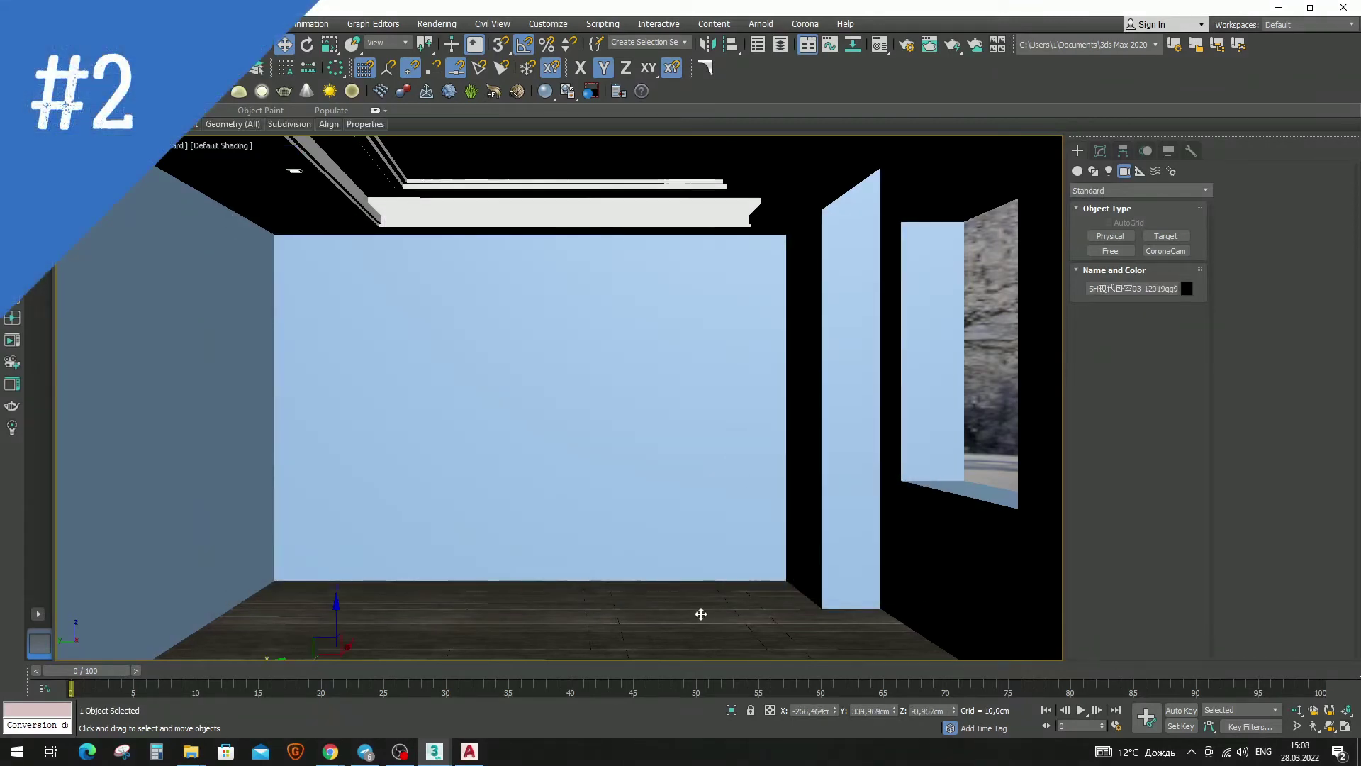
In the front view, select the two ceiling lines and nudge them vertically.
key("l")
key("p")
key("f")
scroll(352, 459, "up", 3)
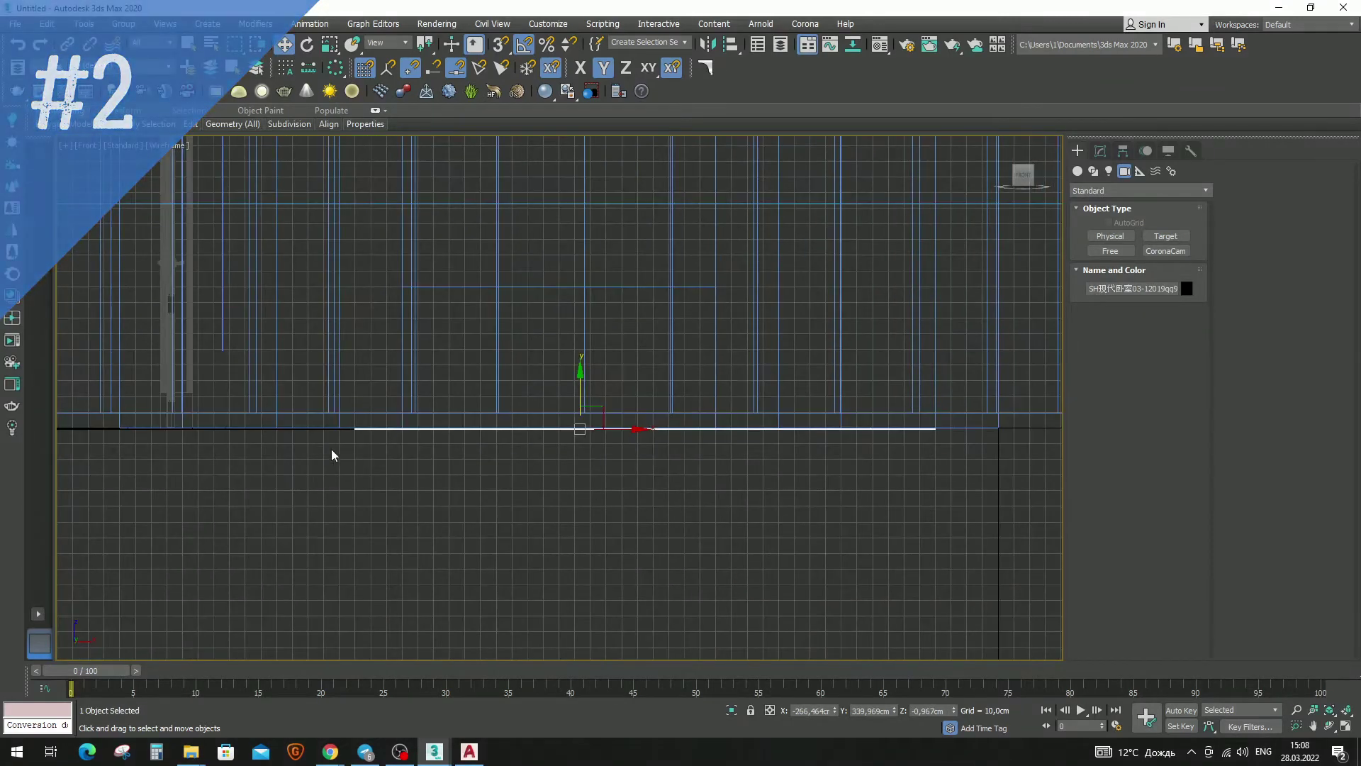
left_click(338, 399, "ctrl")
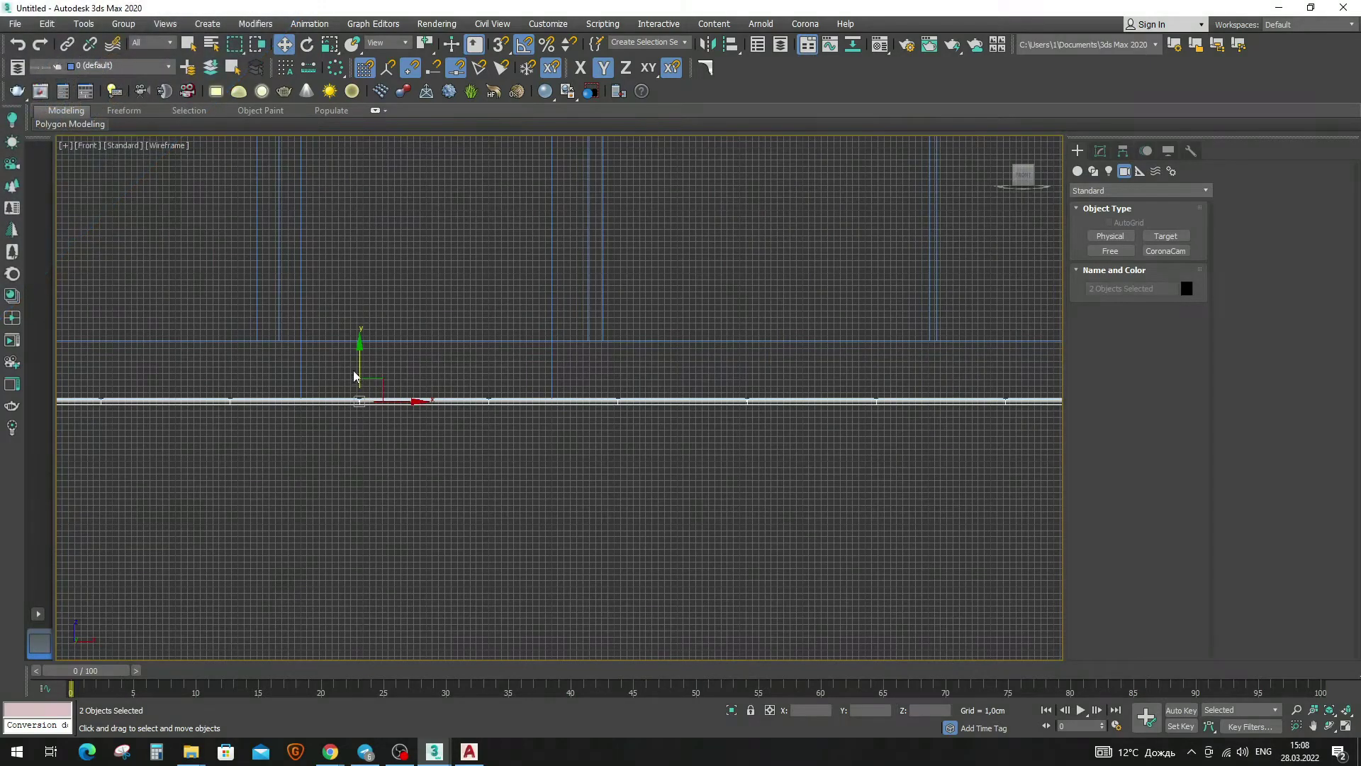
scroll(355, 397, "up", 3)
left_click_drag(355, 400, 372, 401)
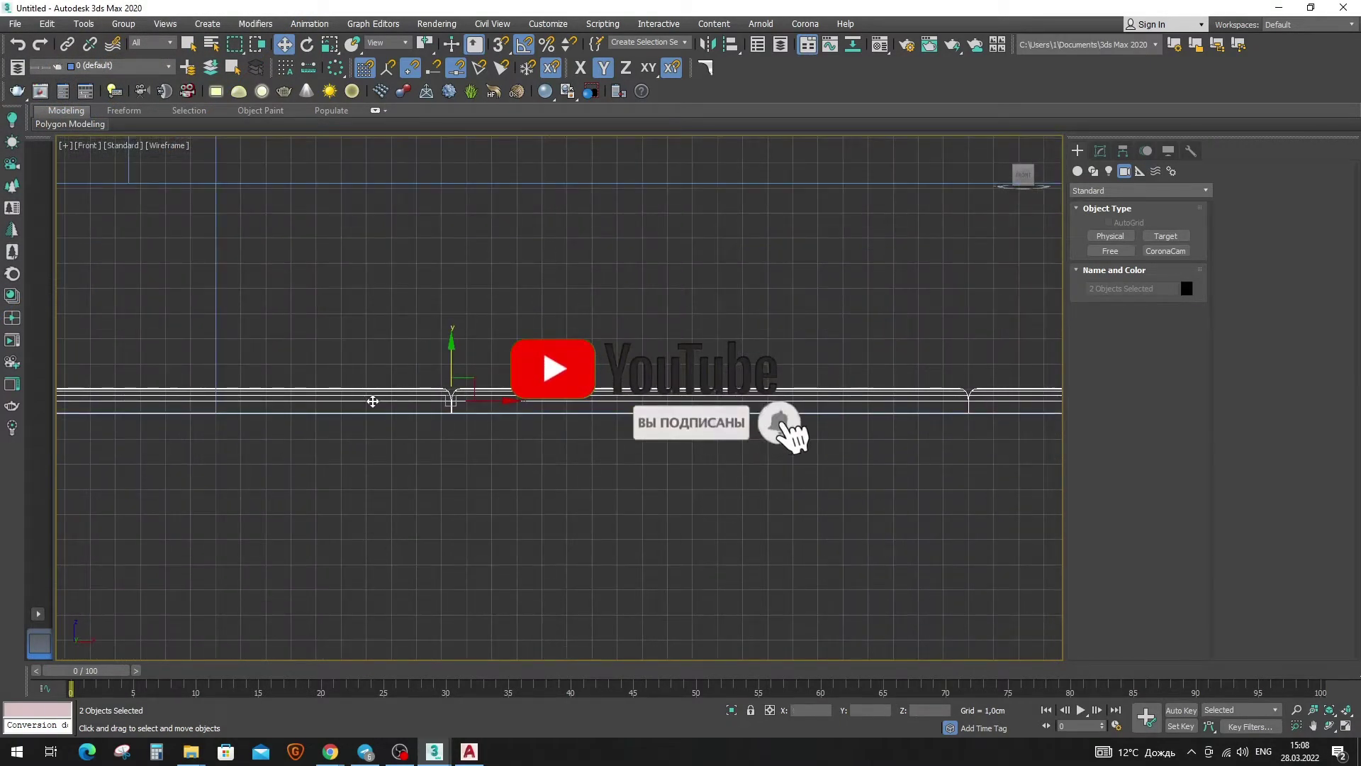
Select Line001 in a shaded perspective view and orbit around the isolated room.
key("t")
scroll(514, 397, "down", 2)
key("p")
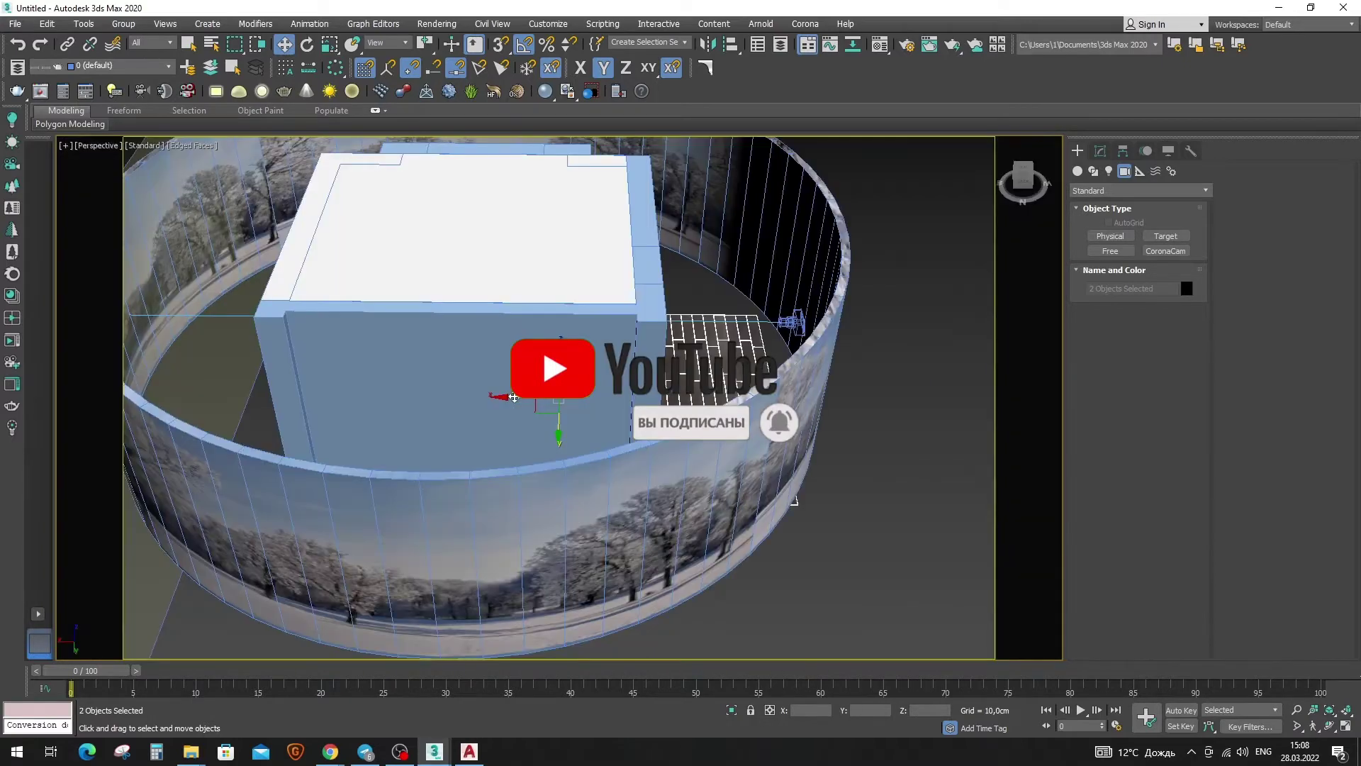
left_click(425, 391)
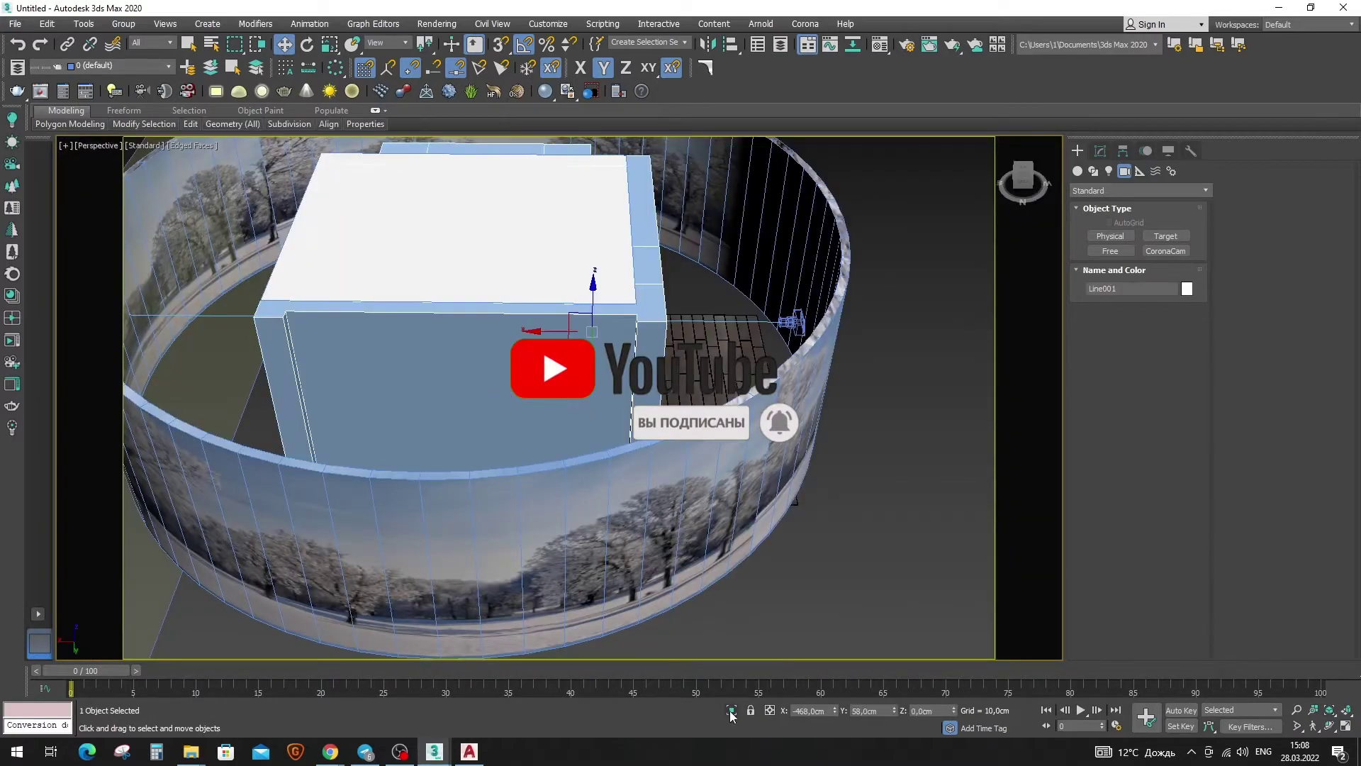
middle_click_drag(862, 550, 905, 526, "alt")
left_click(400, 752)
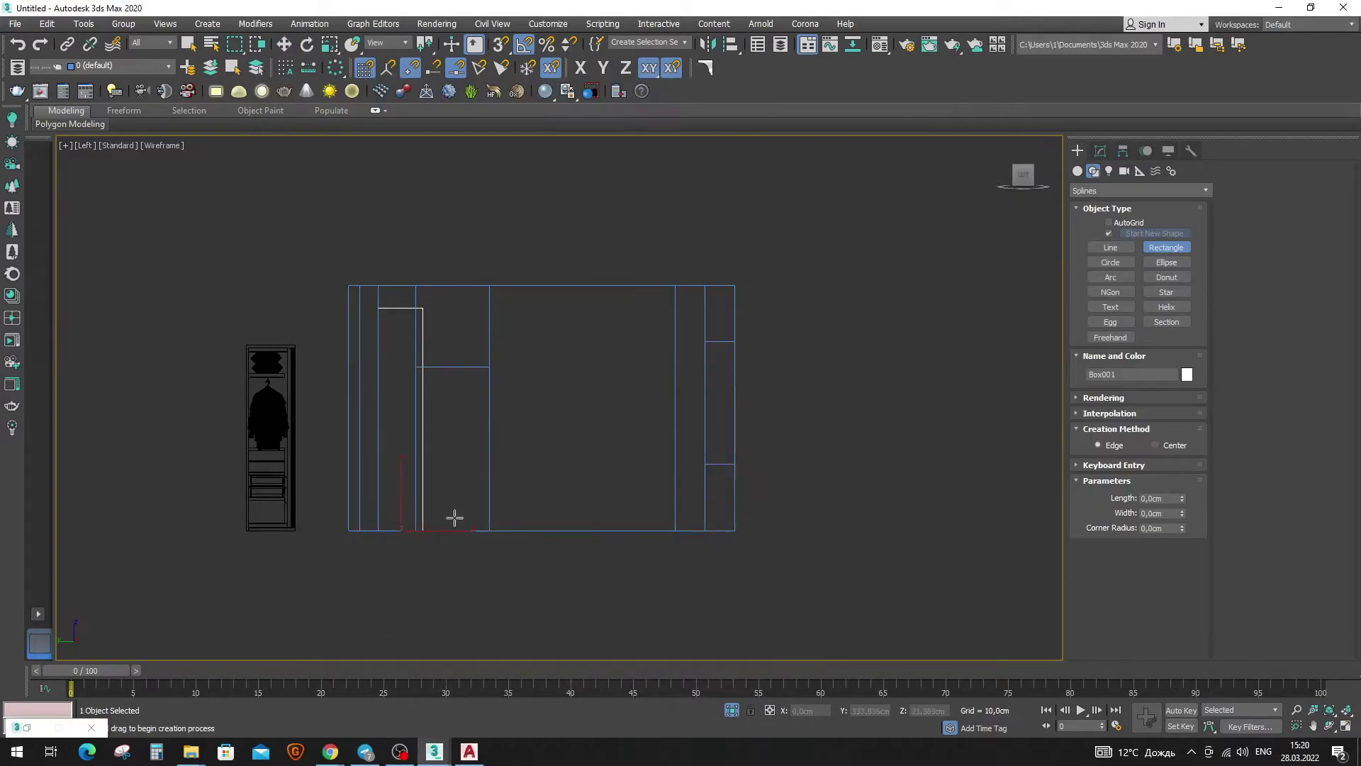
With 3D snap on, draw a rectangle from the niche's snapped box corner.
key("s")
left_click_drag(422, 530, 702, 355)
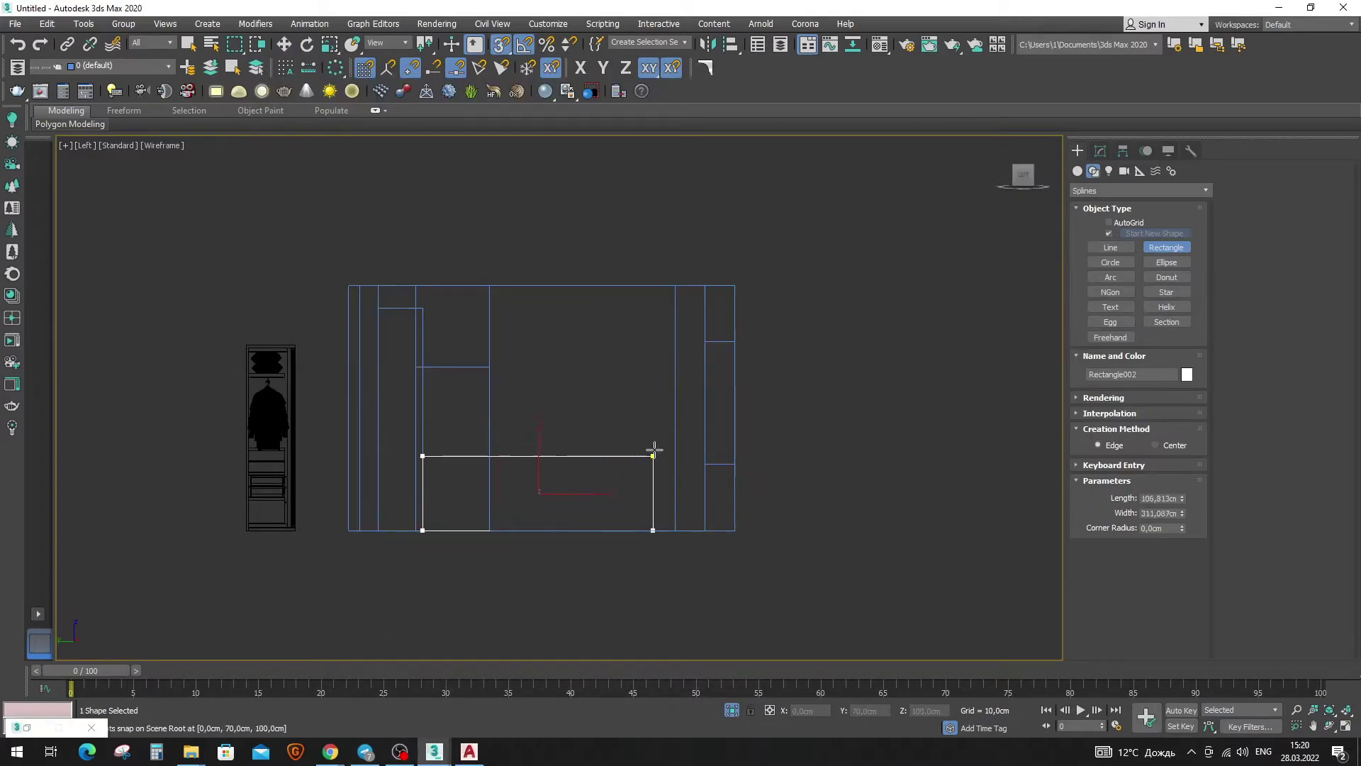
key("w")
left_click_drag(731, 571, 336, 292)
Isolate the new rectangle with the wardrobe shapes and top shelf, viewed from Top.
left_click(732, 710)
key("s")
left_click(557, 326, "ctrl")
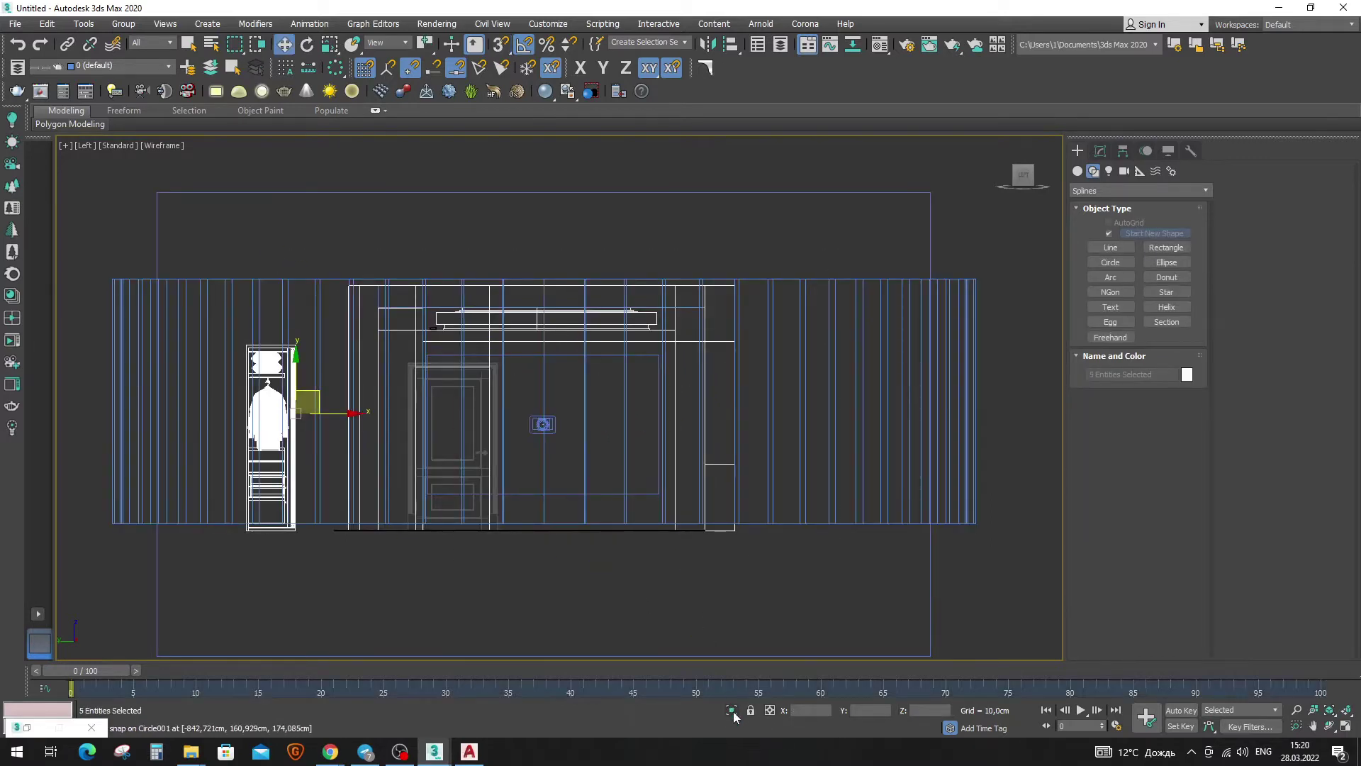
left_click(731, 710)
left_click(750, 460)
left_click(624, 327)
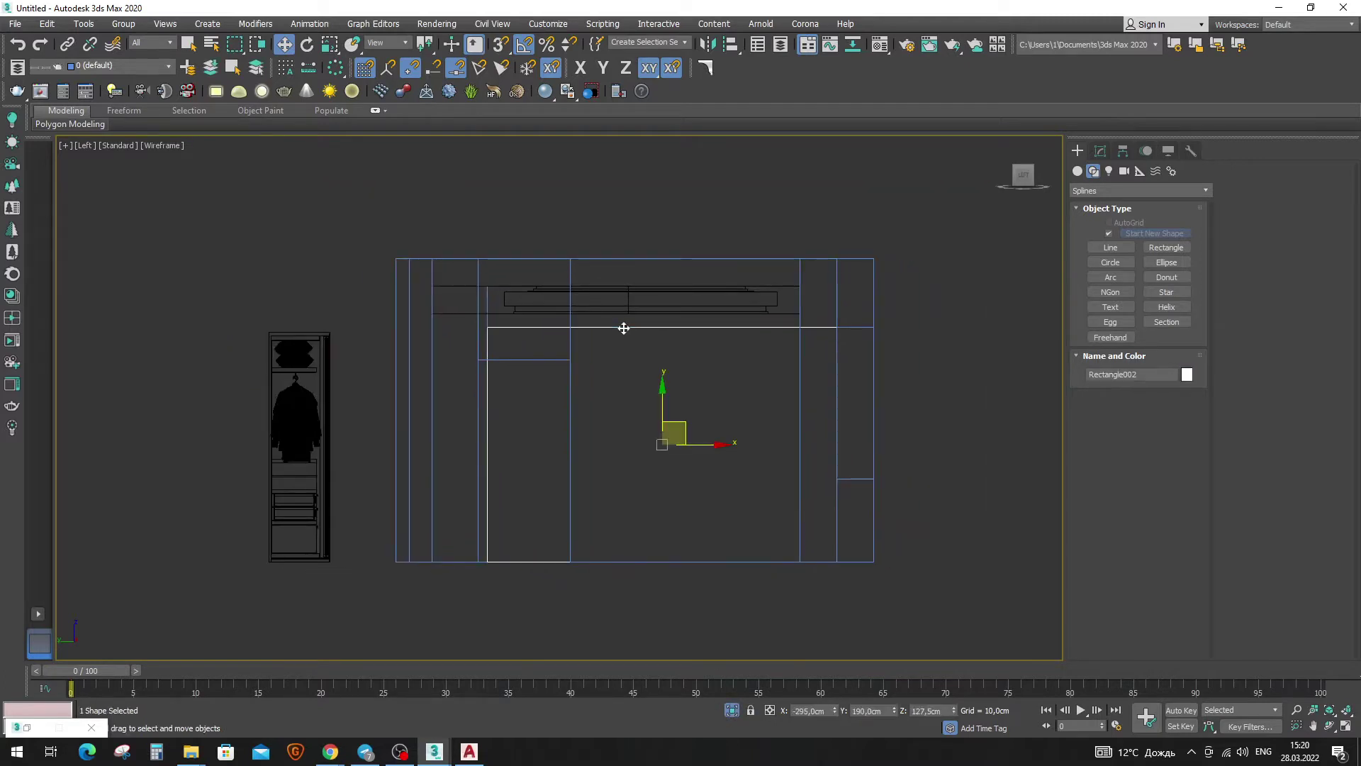
key("t")
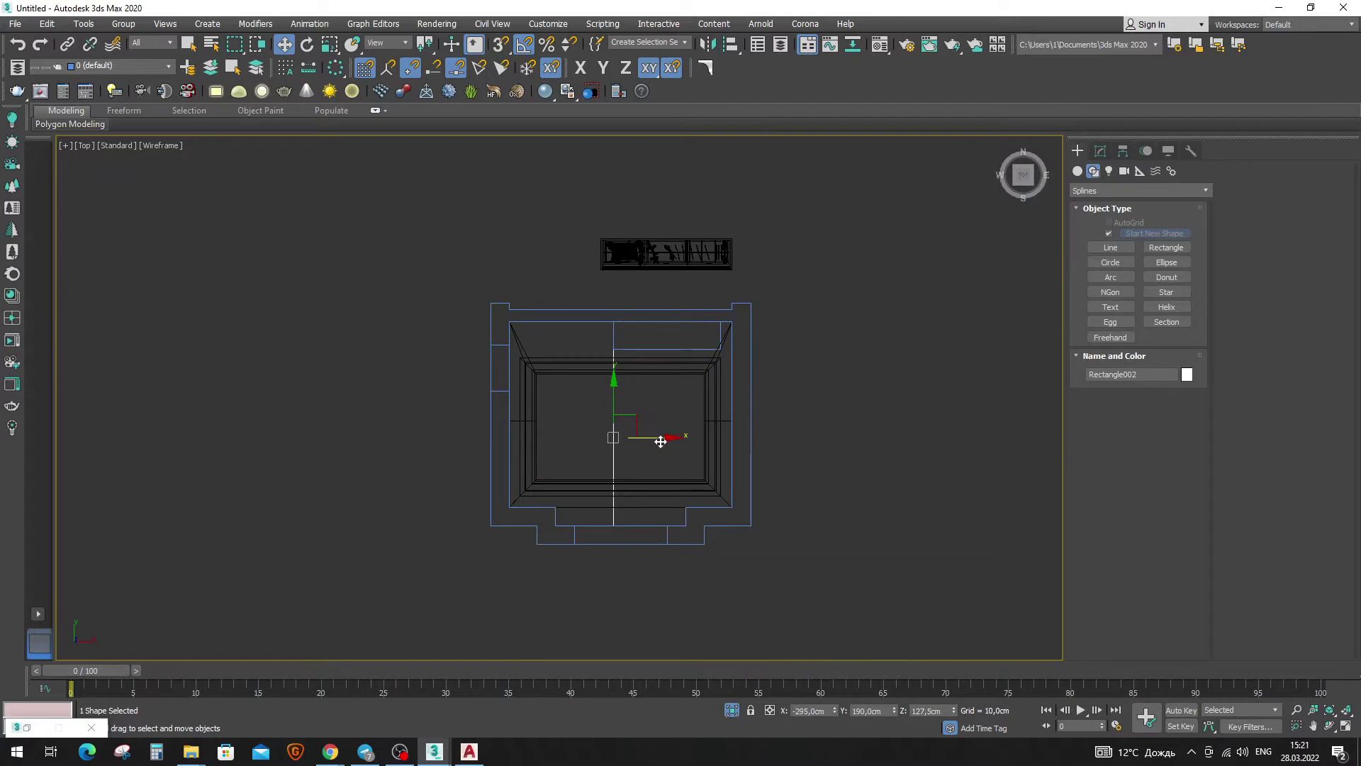
left_click(741, 471)
Draw a snapped 340 cm rectangle along the niche's right edge, 330 cm wide.
scroll(747, 474, "up", 2)
right_click(698, 499)
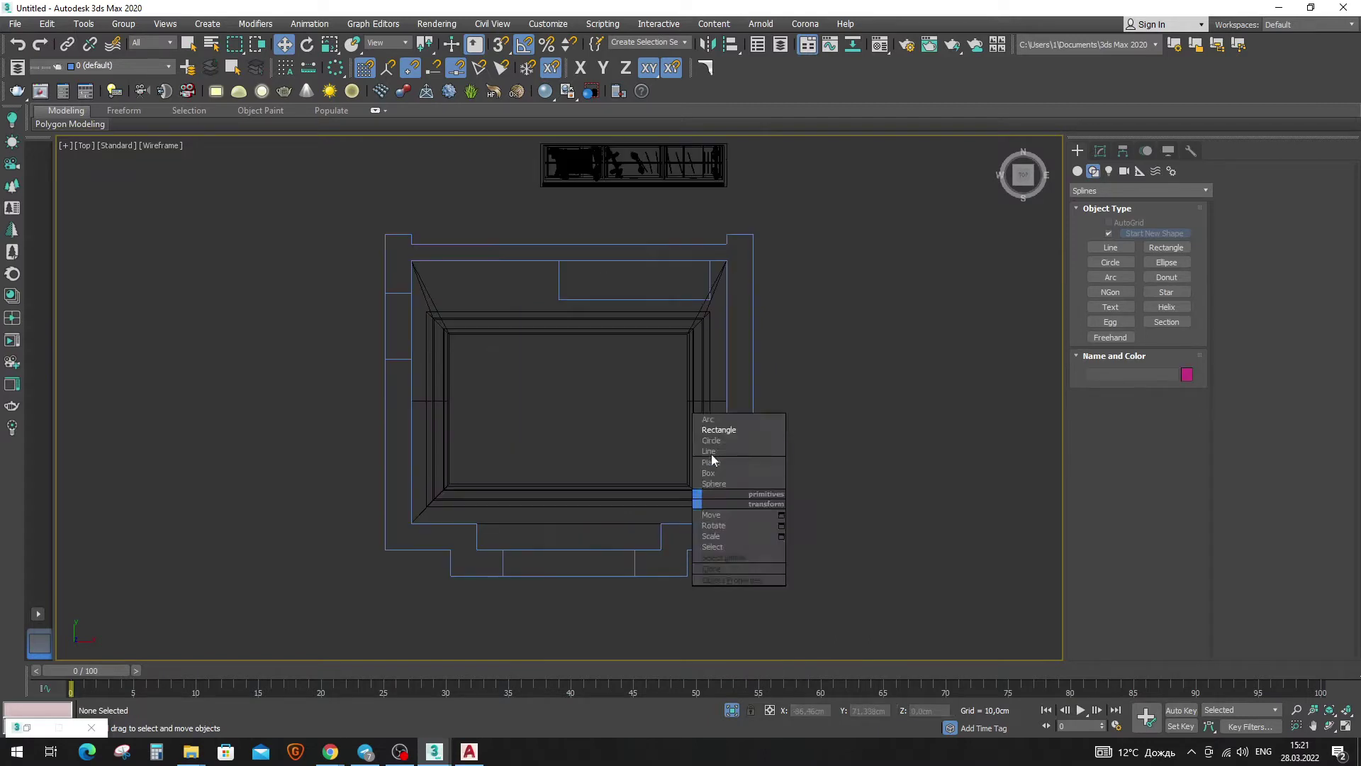
left_click(725, 433)
key("s")
left_click_drag(727, 523, 709, 300)
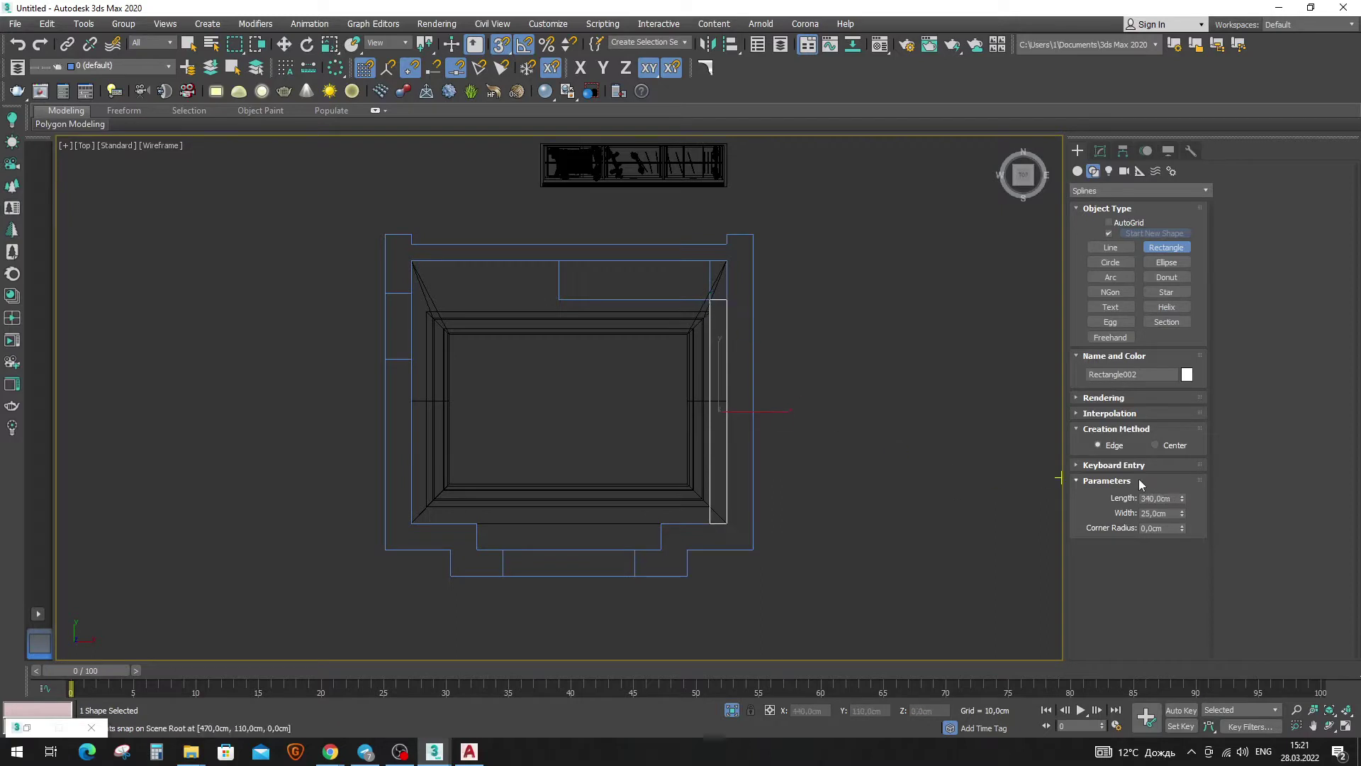
left_click_drag(1182, 512, 1182, 505)
double_click(1164, 513)
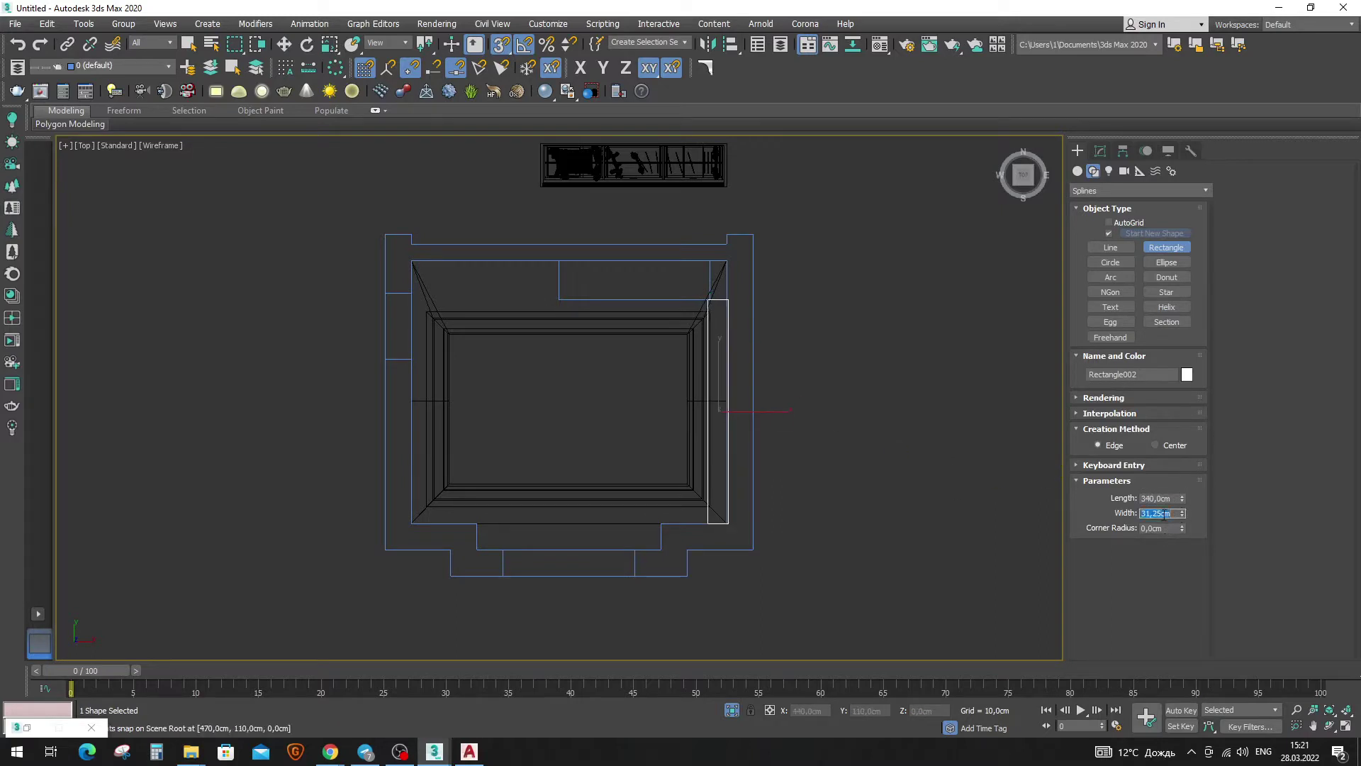
type("330")
key("Return")
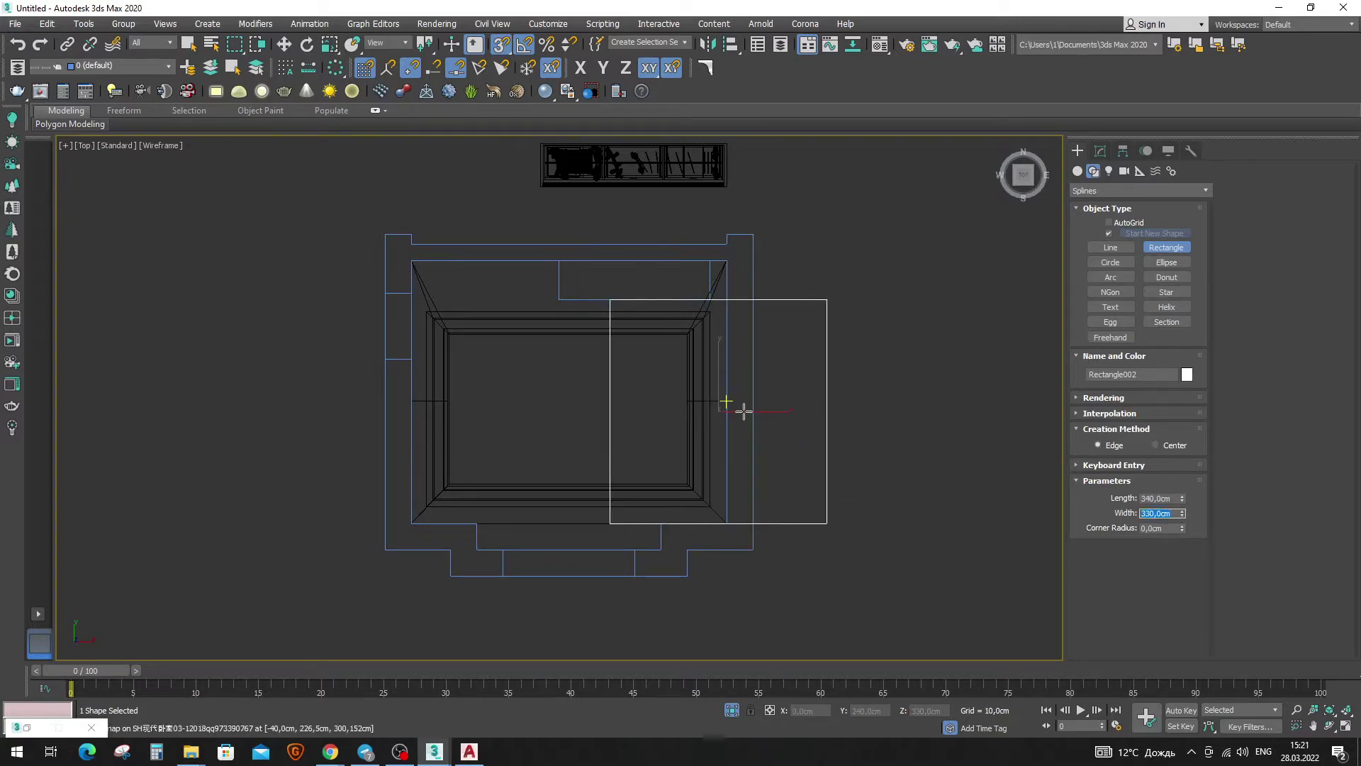
Rotate the rectangle -90° on Y and snap its bottom edge to the frame bottom.
key("w")
key("r")
key("e")
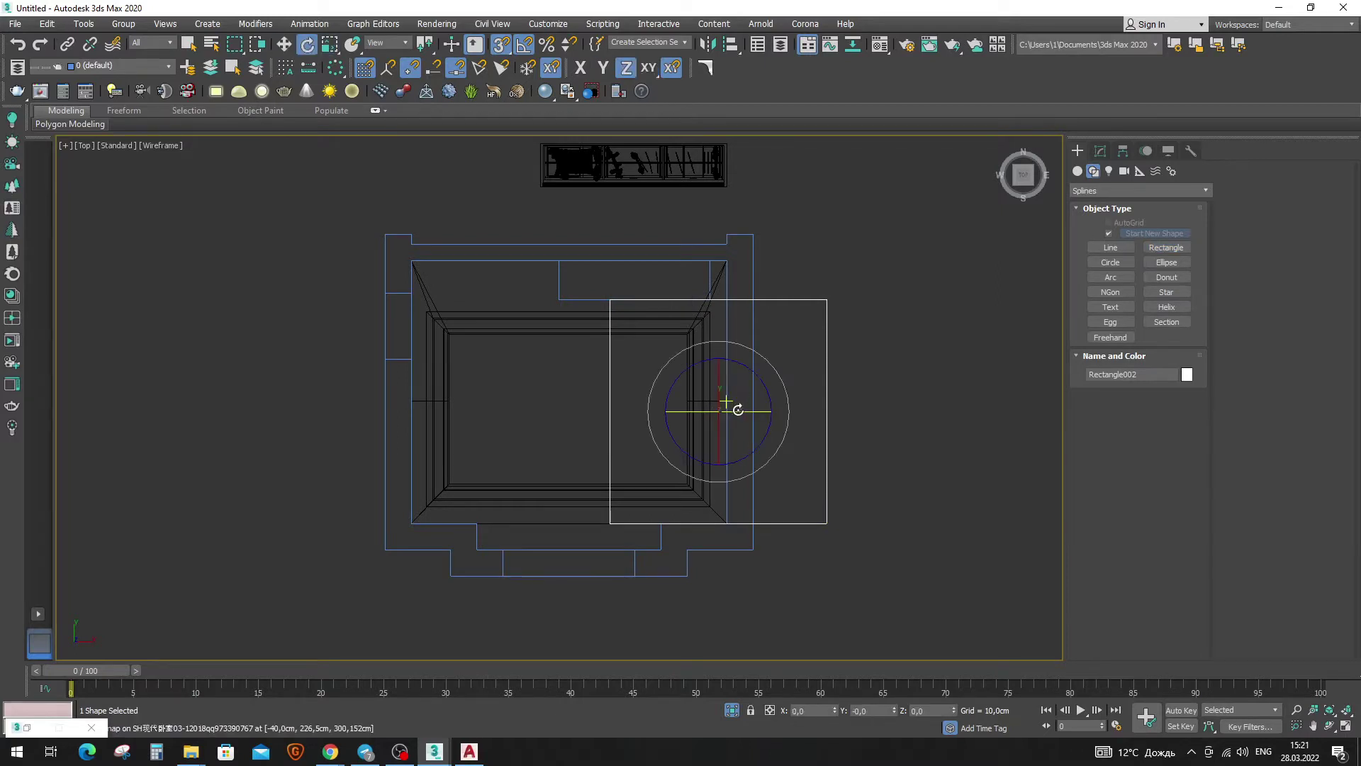
left_click_drag(743, 412, 684, 433)
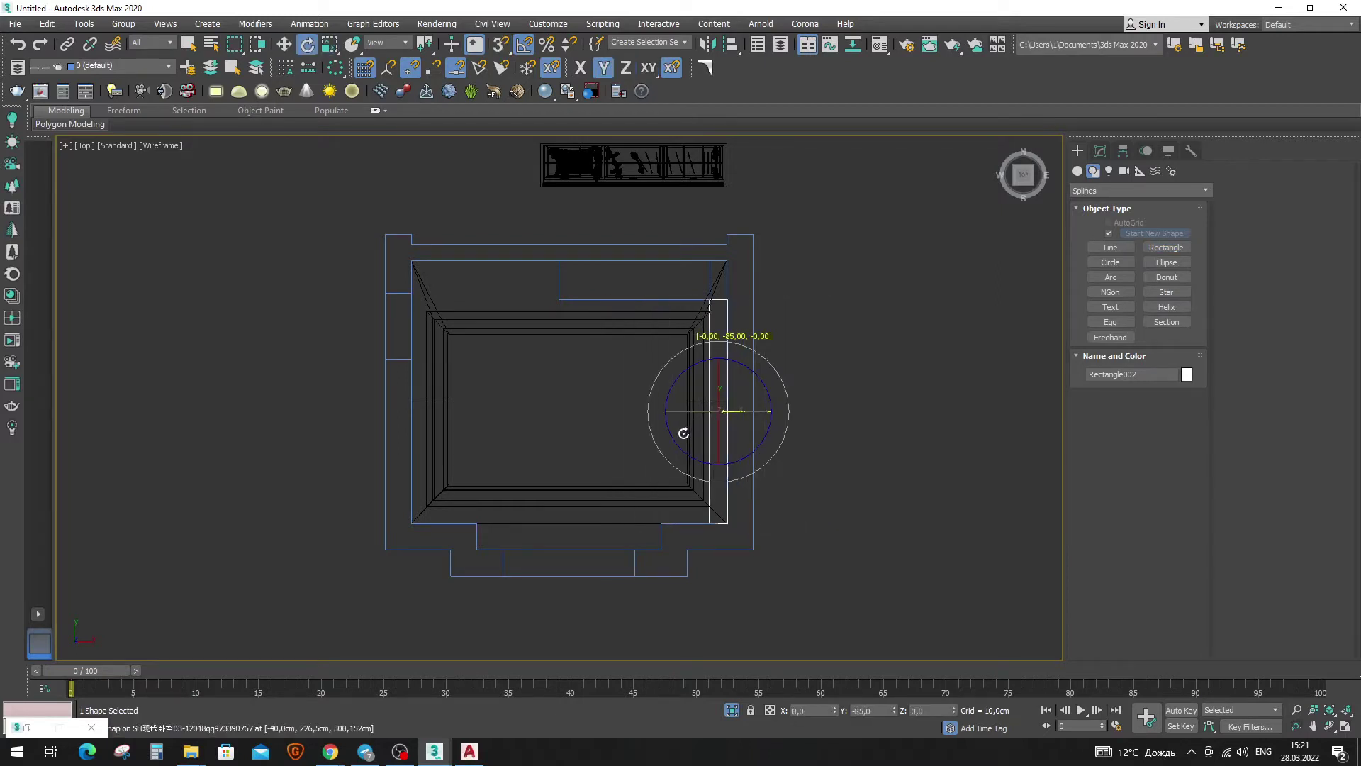
left_click(1013, 182)
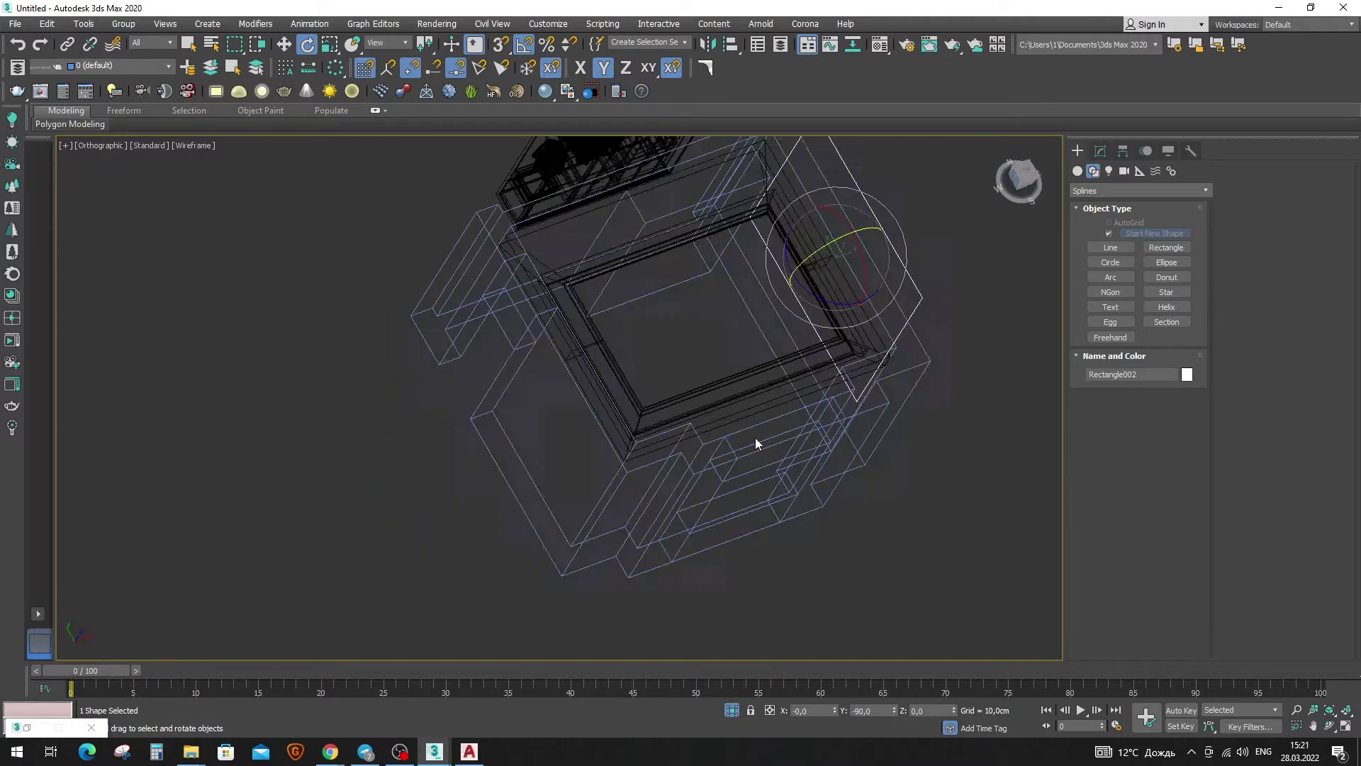
scroll(625, 564, "down", 3)
key("w")
left_click_drag(677, 354, 677, 385)
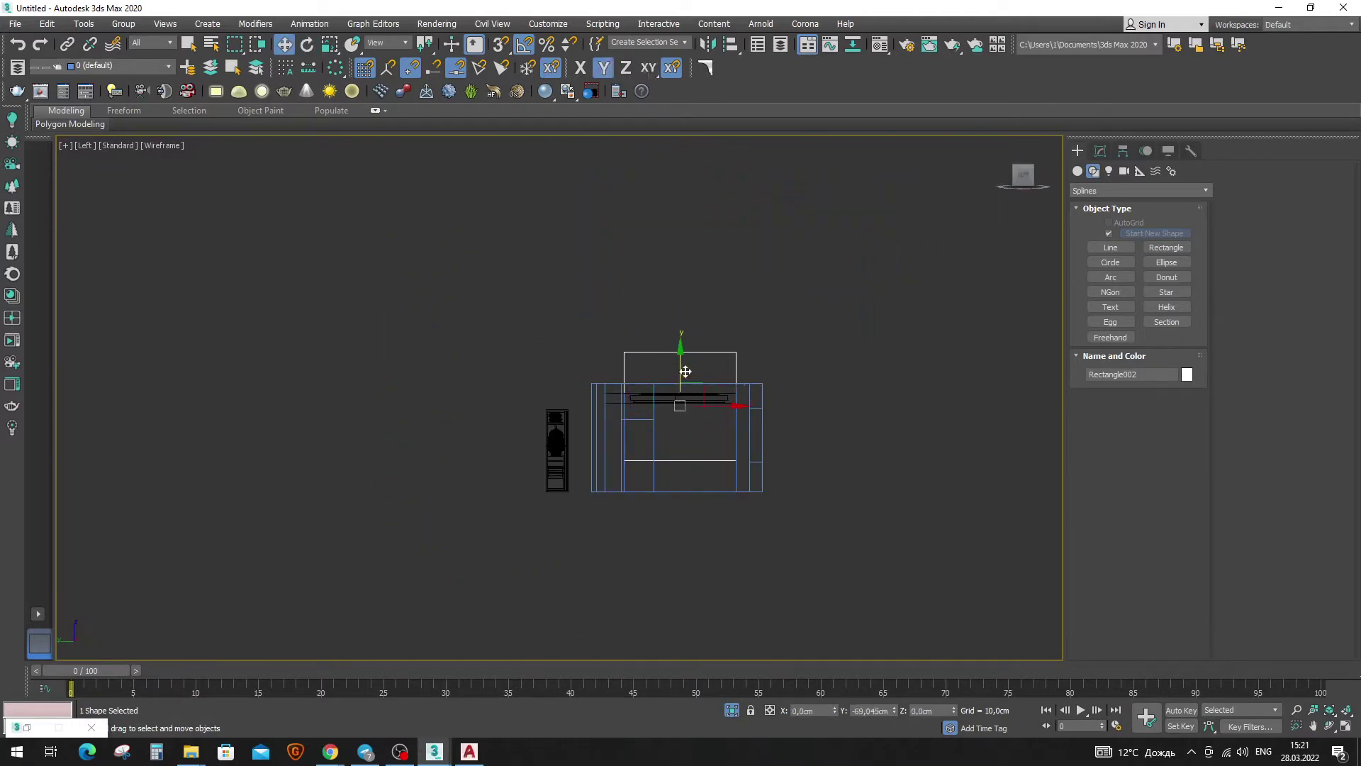
scroll(718, 475, "up", 3)
key("s")
left_click_drag(750, 460, 753, 506)
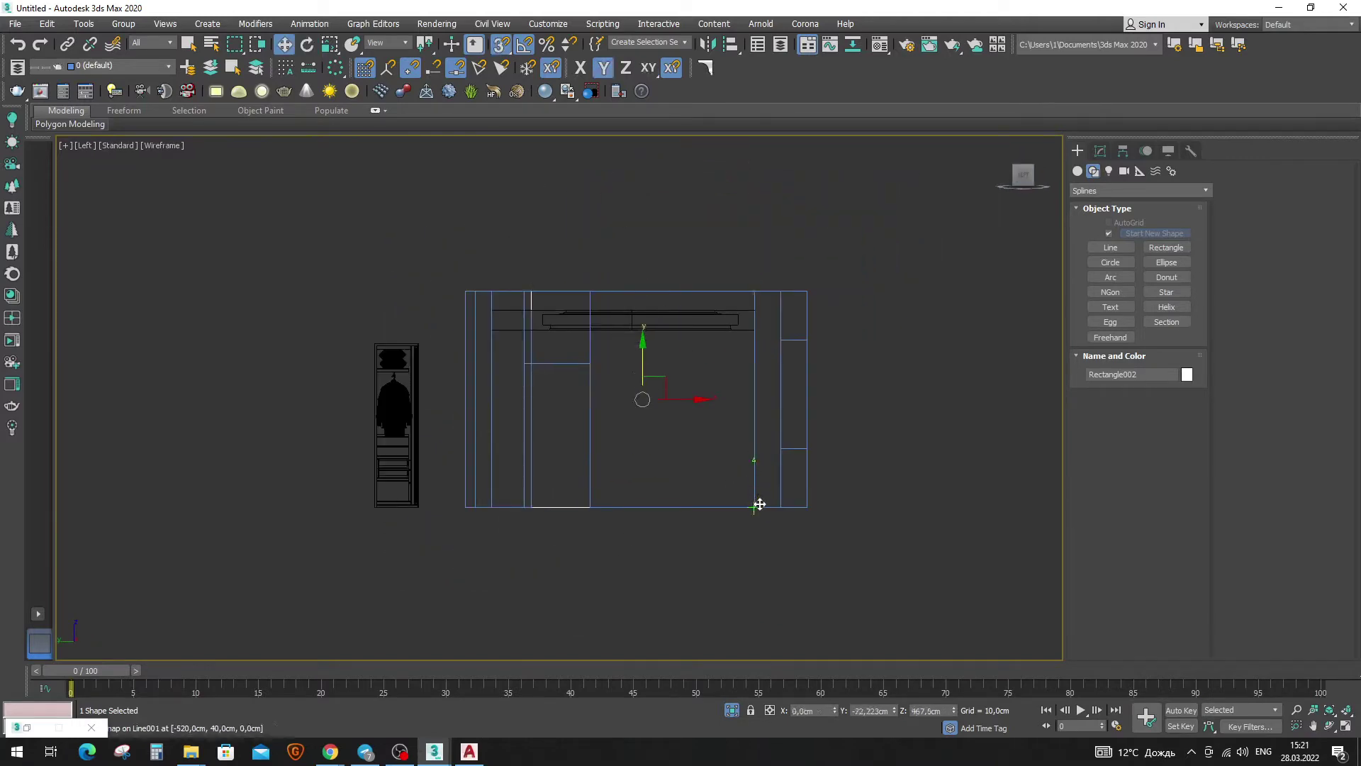
left_click(1101, 152)
Convert the rectangle to an editable spline and make its two top vertices smooth.
right_click(832, 394)
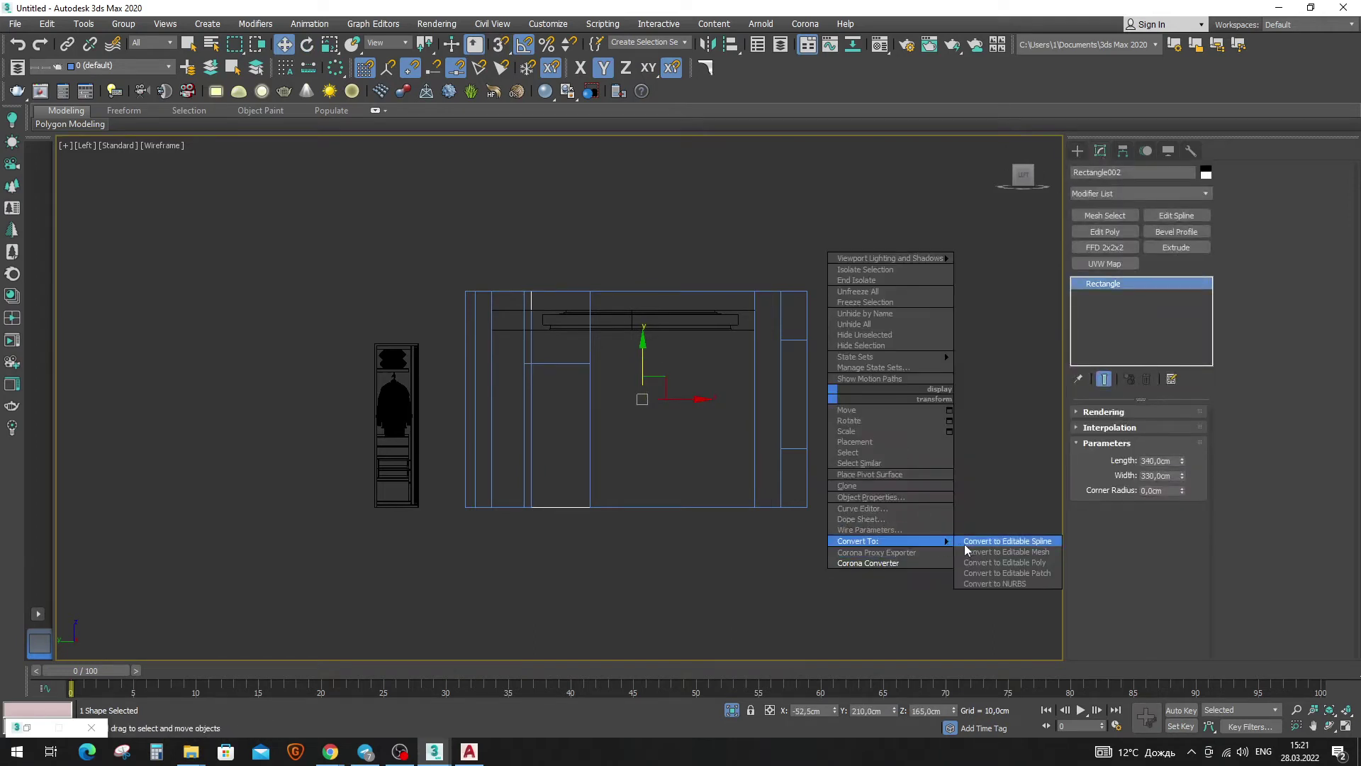
left_click(964, 550)
key("1")
left_click_drag(440, 358, 887, 198)
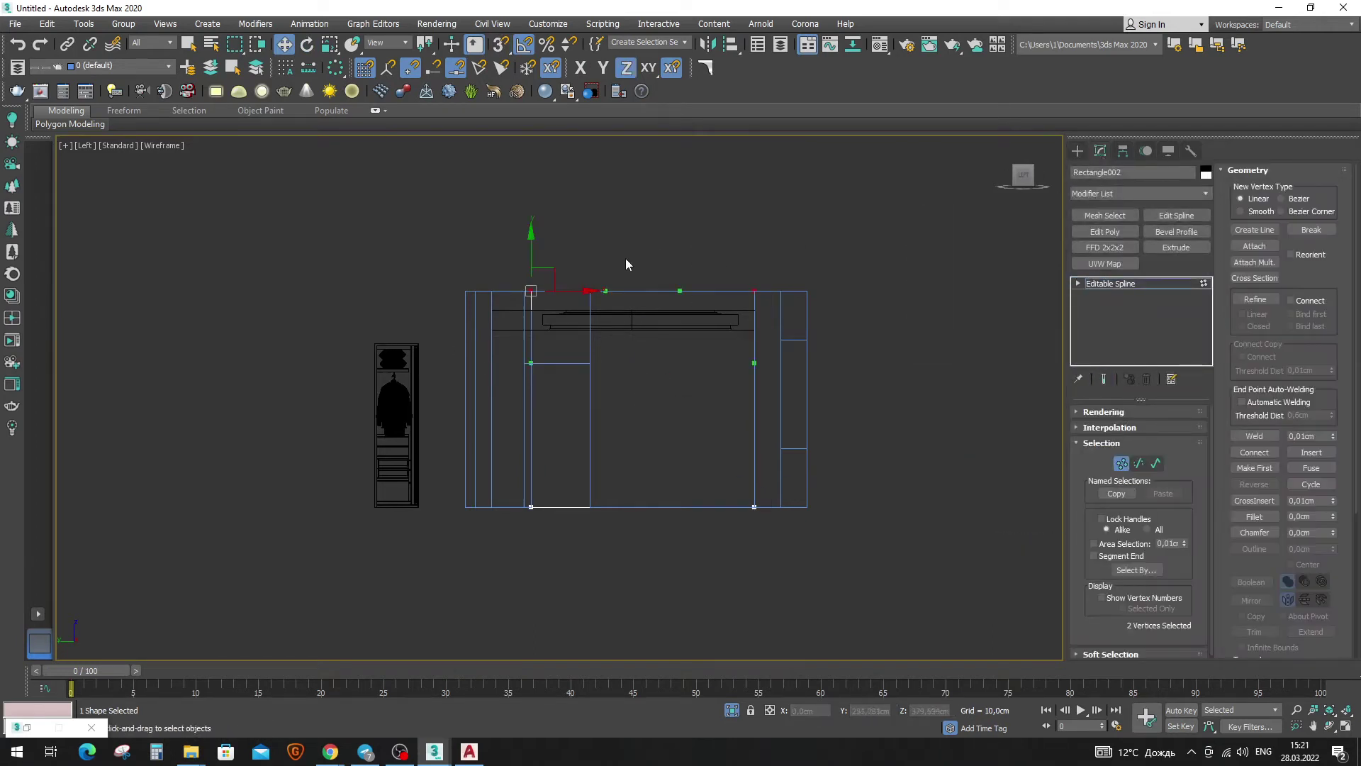
right_click(913, 168)
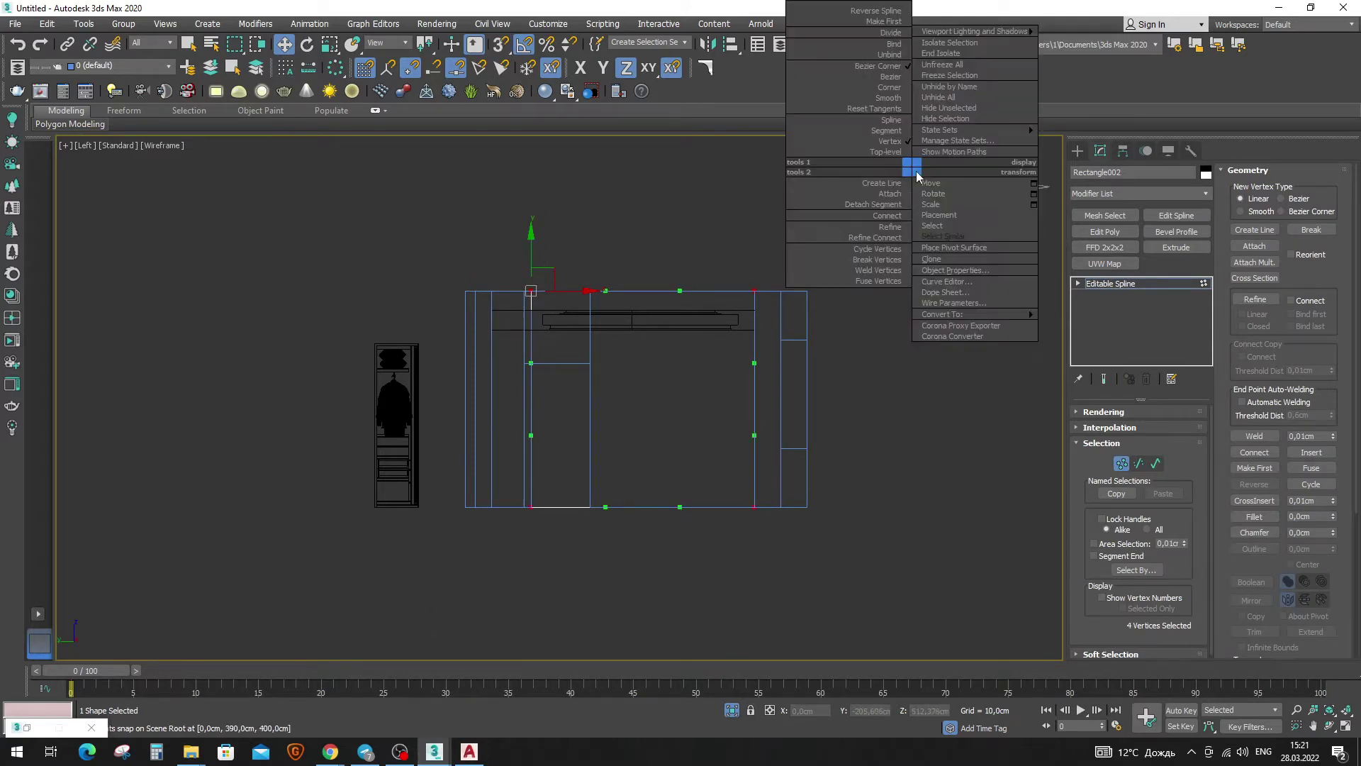
left_click(891, 99)
Move the two top vertices down, snapping the top edge onto the upper line.
left_click_drag(482, 292, 988, 158)
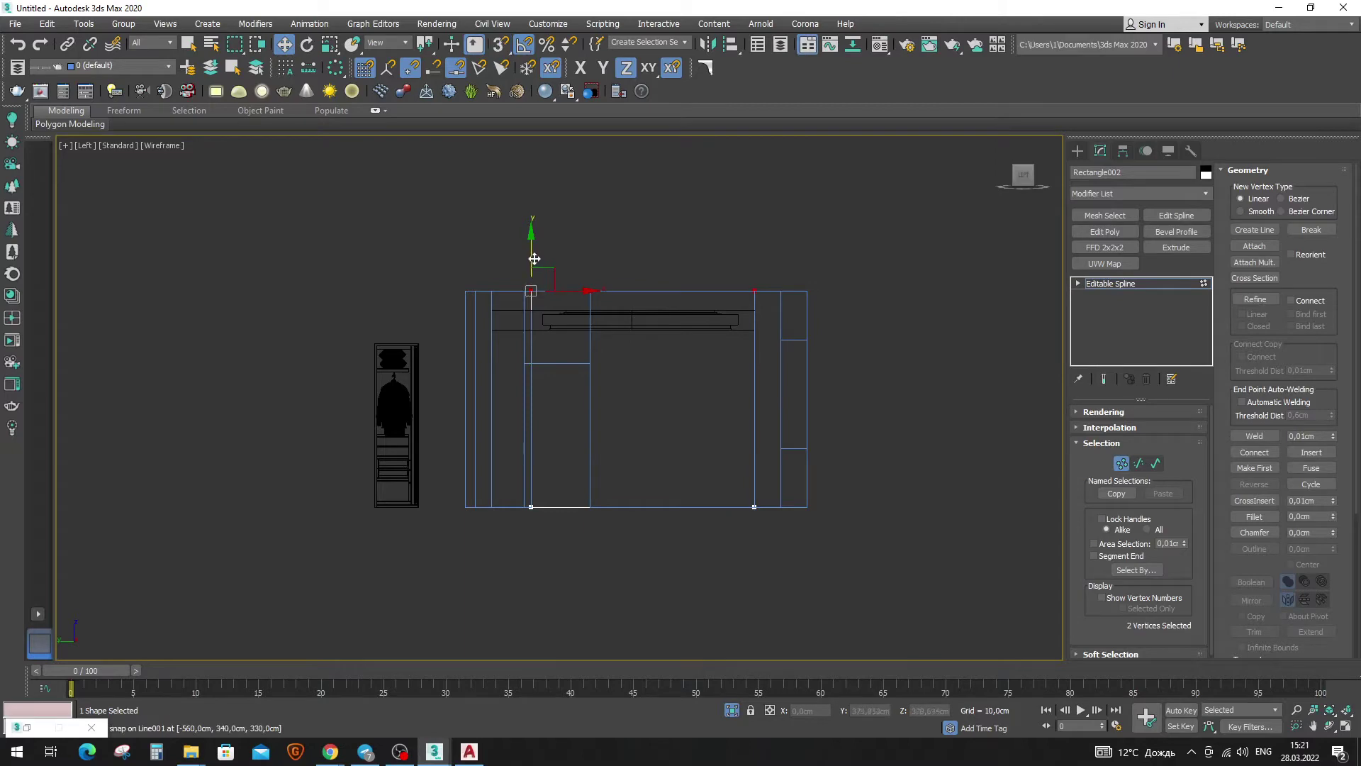
left_click_drag(535, 258, 539, 326)
scroll(683, 358, "up", 4)
key("s")
left_click(885, 358)
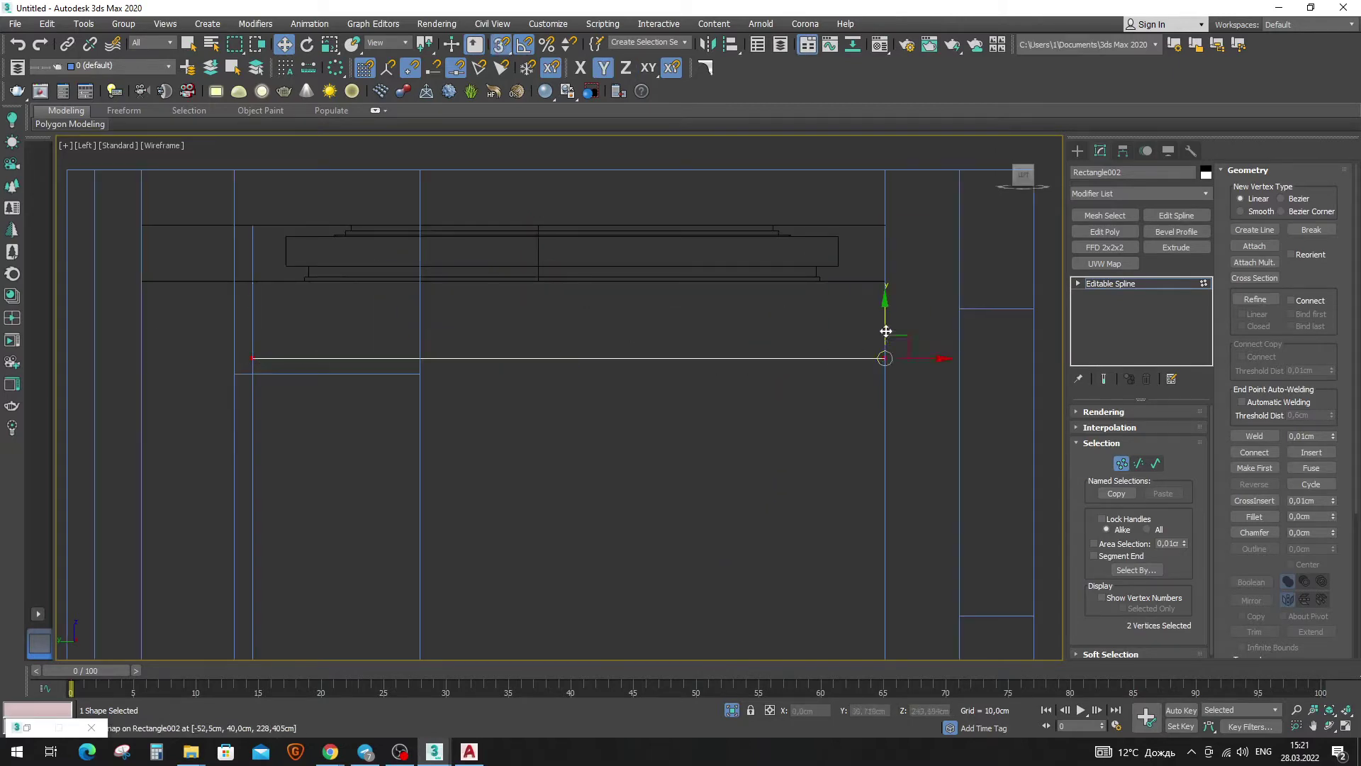
left_click_drag(886, 332, 541, 284)
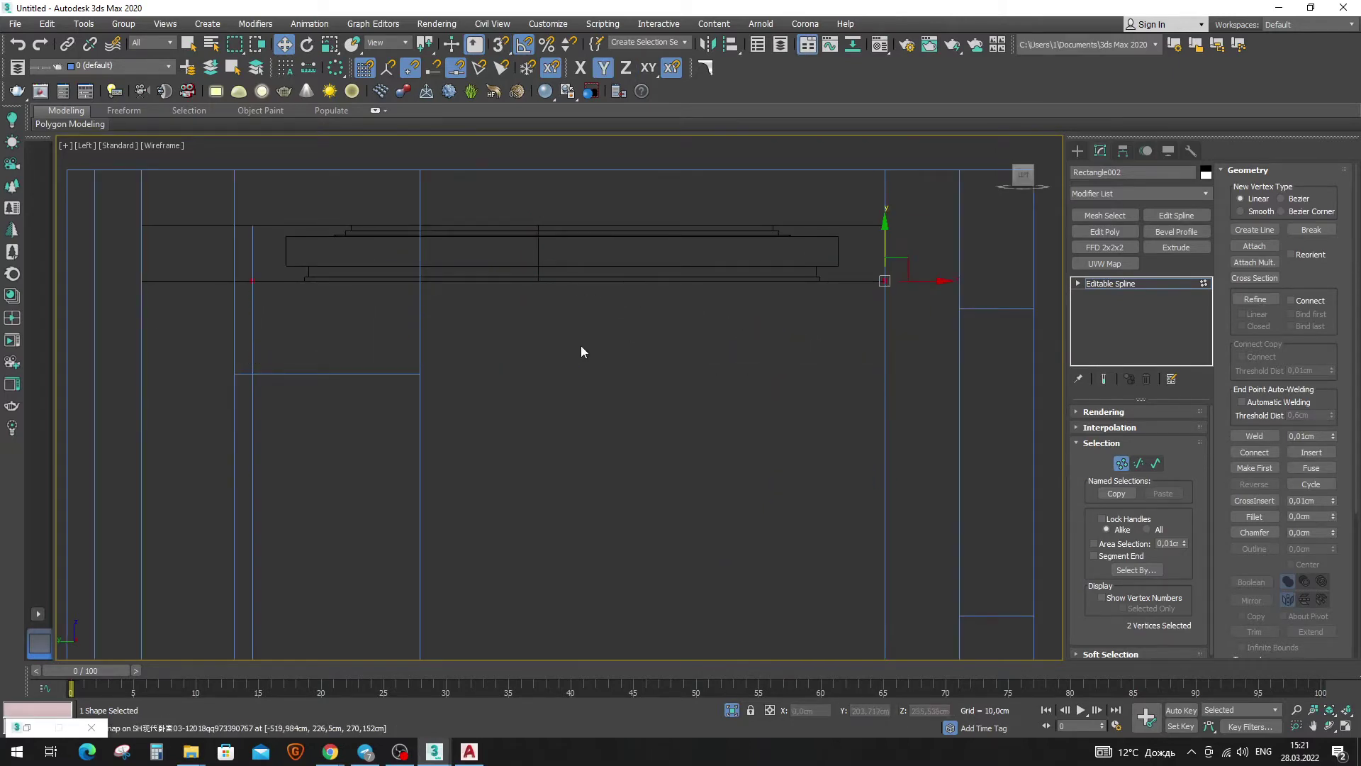
Lower the top vertices further to match the bedroom reference image.
key("alt+Tab")
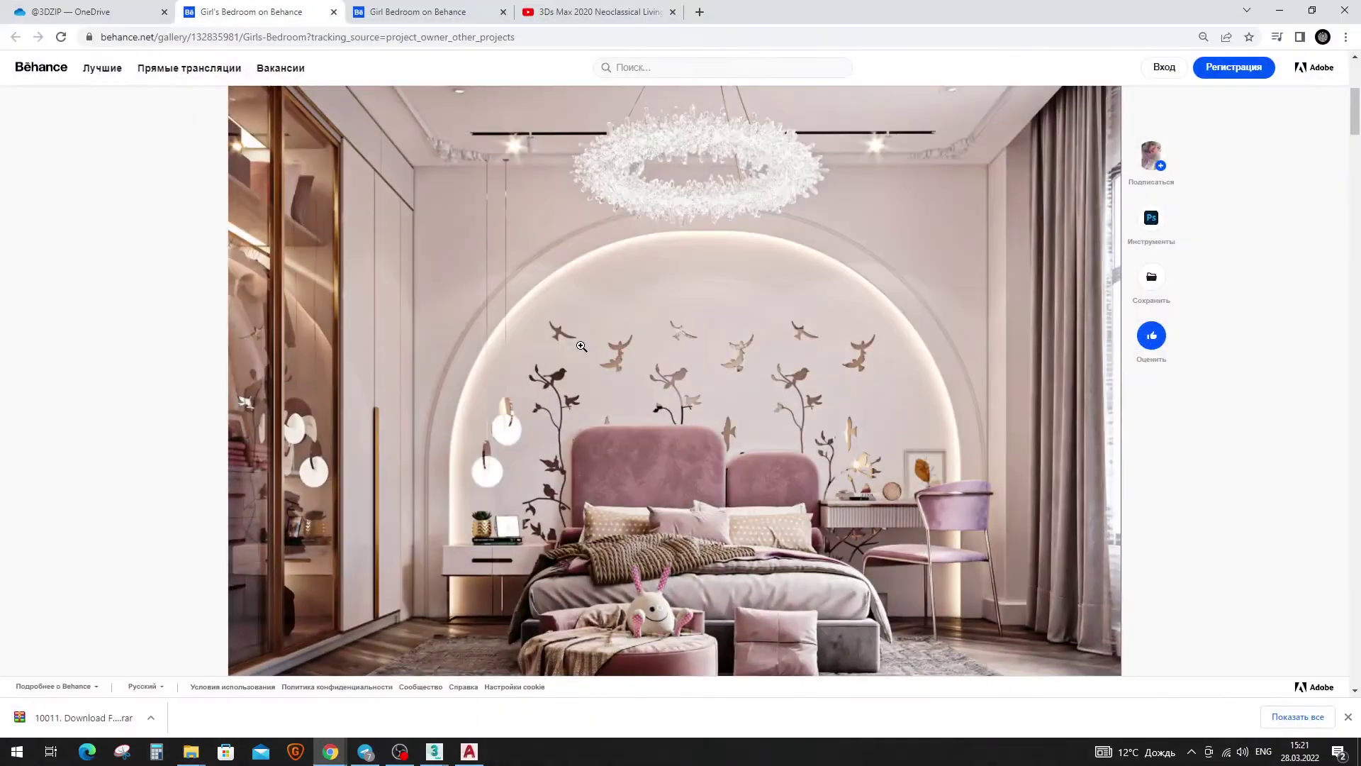
key("alt+Tab")
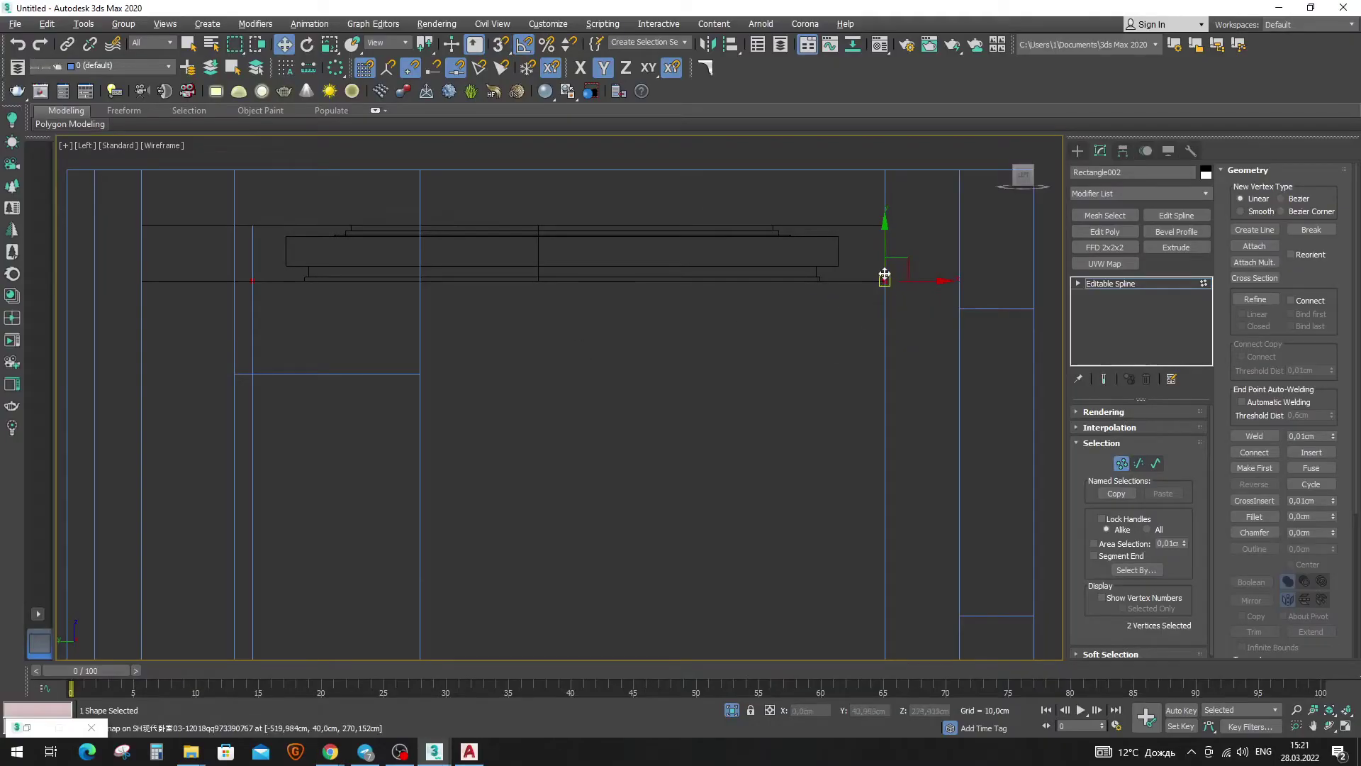
key("alt+Tab")
key("alt+Tab")
left_click_drag(888, 248, 887, 287)
scroll(710, 368, "down", 3)
key("alt+Tab")
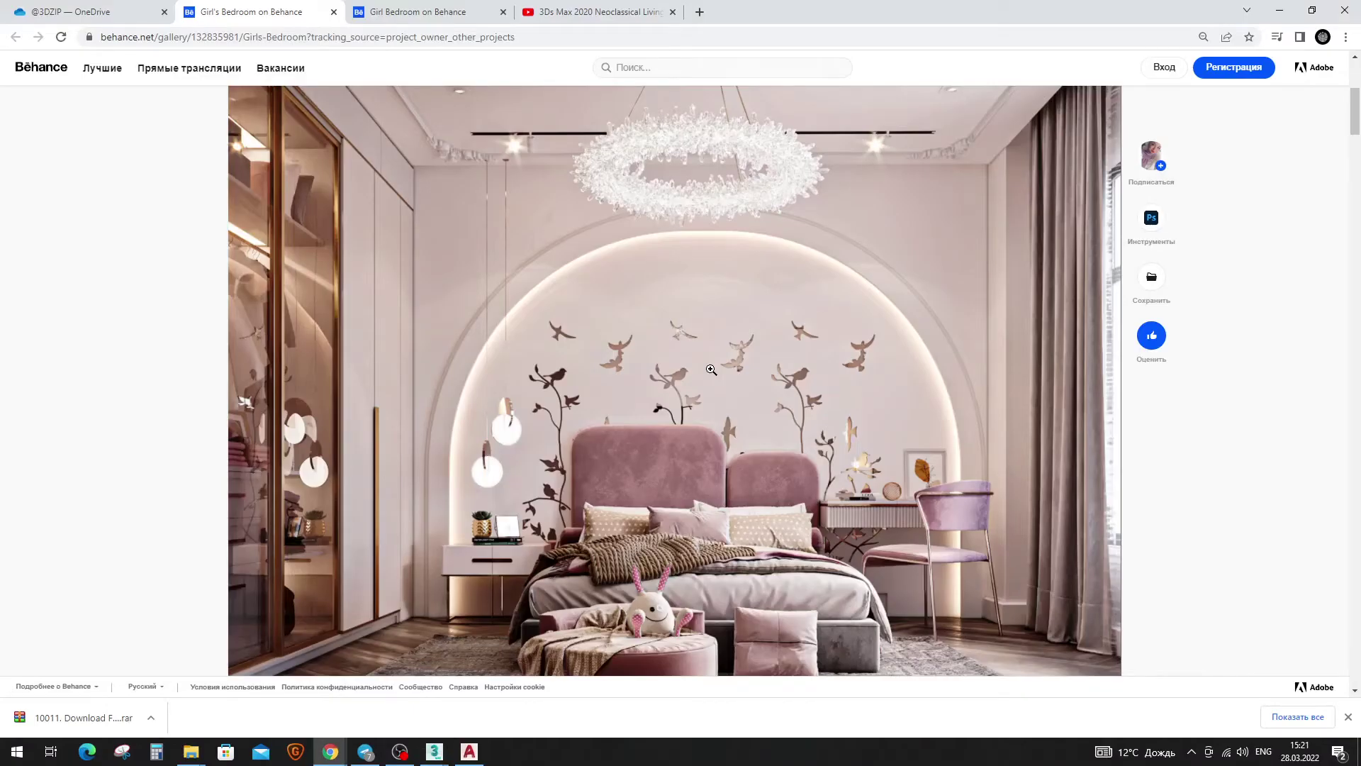
key("alt+Tab")
key("alt+Tab")
key("alt+Tab")
left_click_drag(800, 302, 800, 313)
key("alt+Tab")
key("alt+Tab")
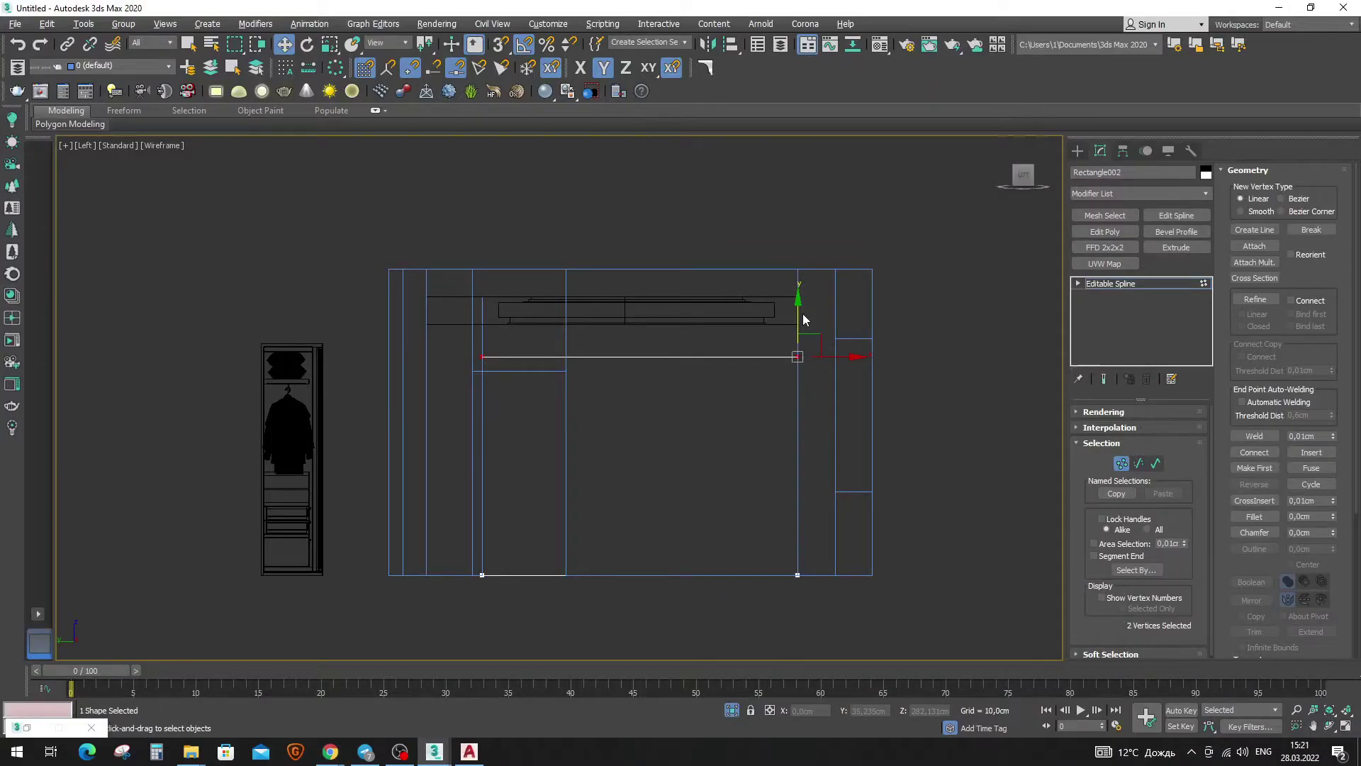
left_click(736, 458)
Draw an upright rectangle at the niche's right side, 20 cm wide and 230 cm long.
right_click(736, 458)
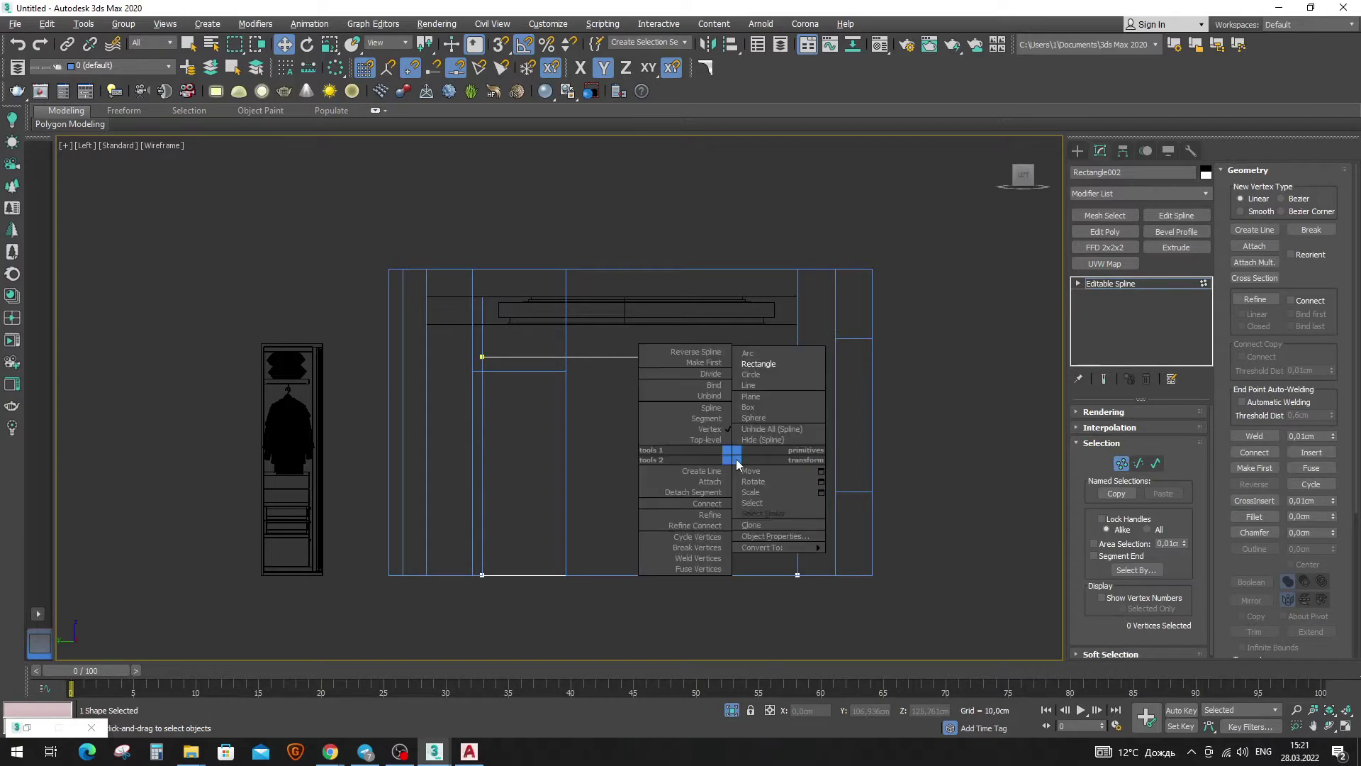
left_click(759, 364)
left_click_drag(797, 573, 796, 359)
key("s")
double_click(1157, 512)
type("20")
key("Return")
double_click(1157, 499)
type("0")
key("Return")
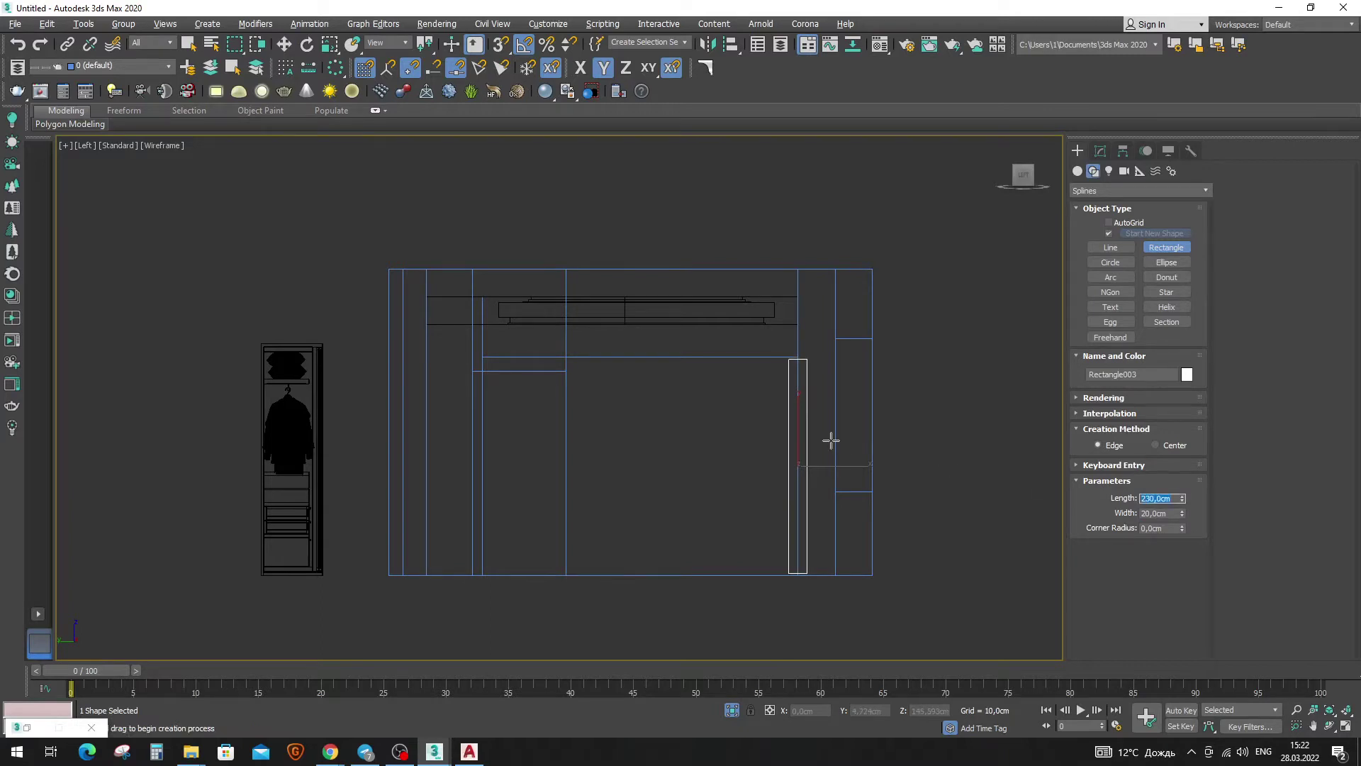
Snap the new 20 × 230 cm rectangle into place against the niche.
key("w")
scroll(806, 563, "up", 3)
key("s")
left_click_drag(805, 566, 766, 546)
scroll(764, 534, "down", 2)
Snap the outline's two top vertices down to the rectangle's top at 230 cm.
left_click(667, 316)
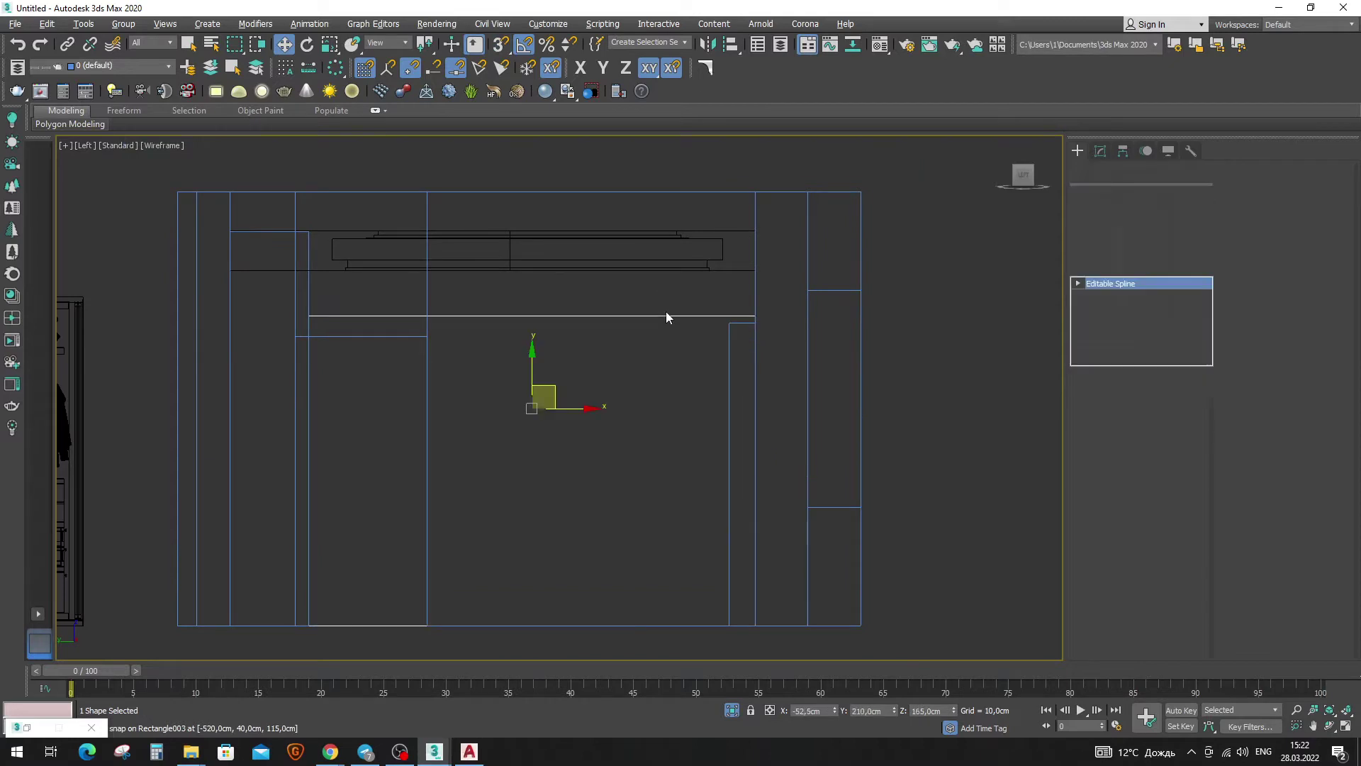
key("1")
left_click_drag(295, 354, 836, 287)
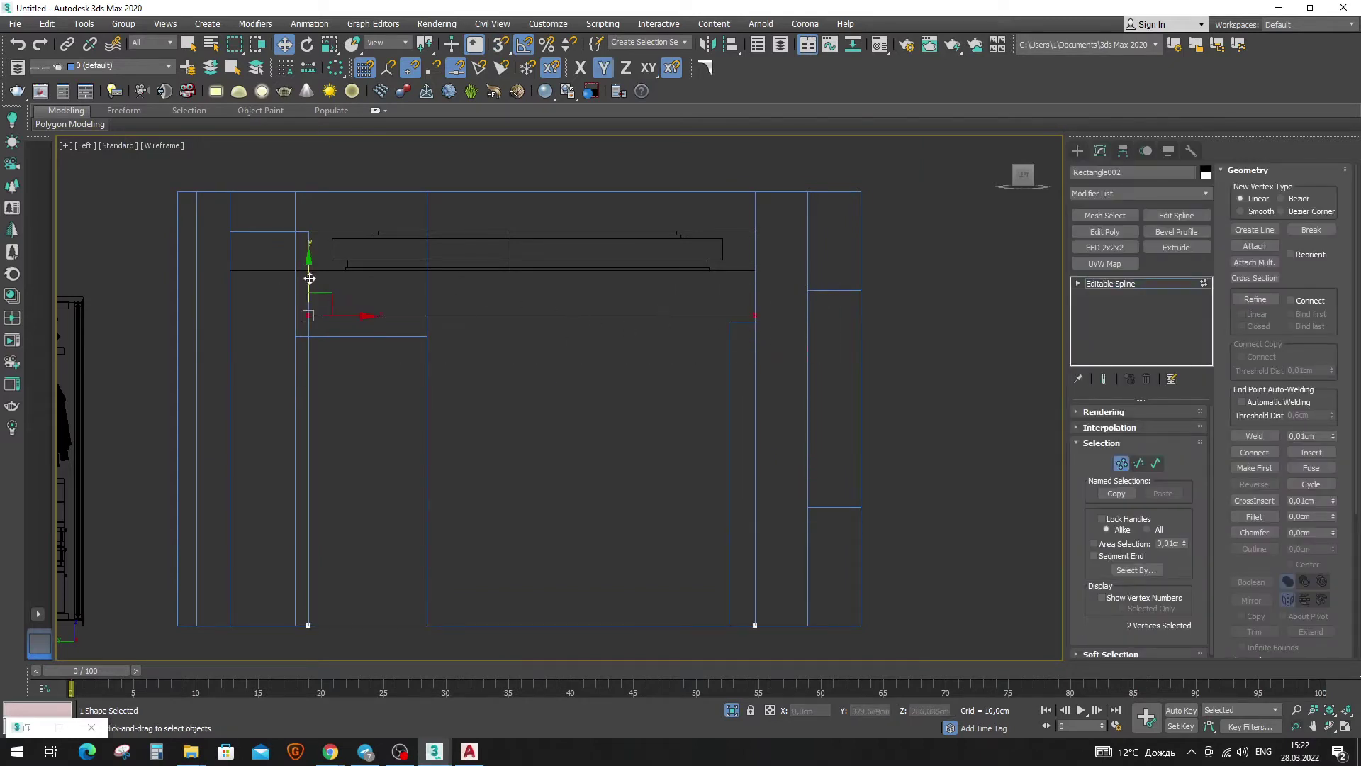
key("s")
left_click(753, 317)
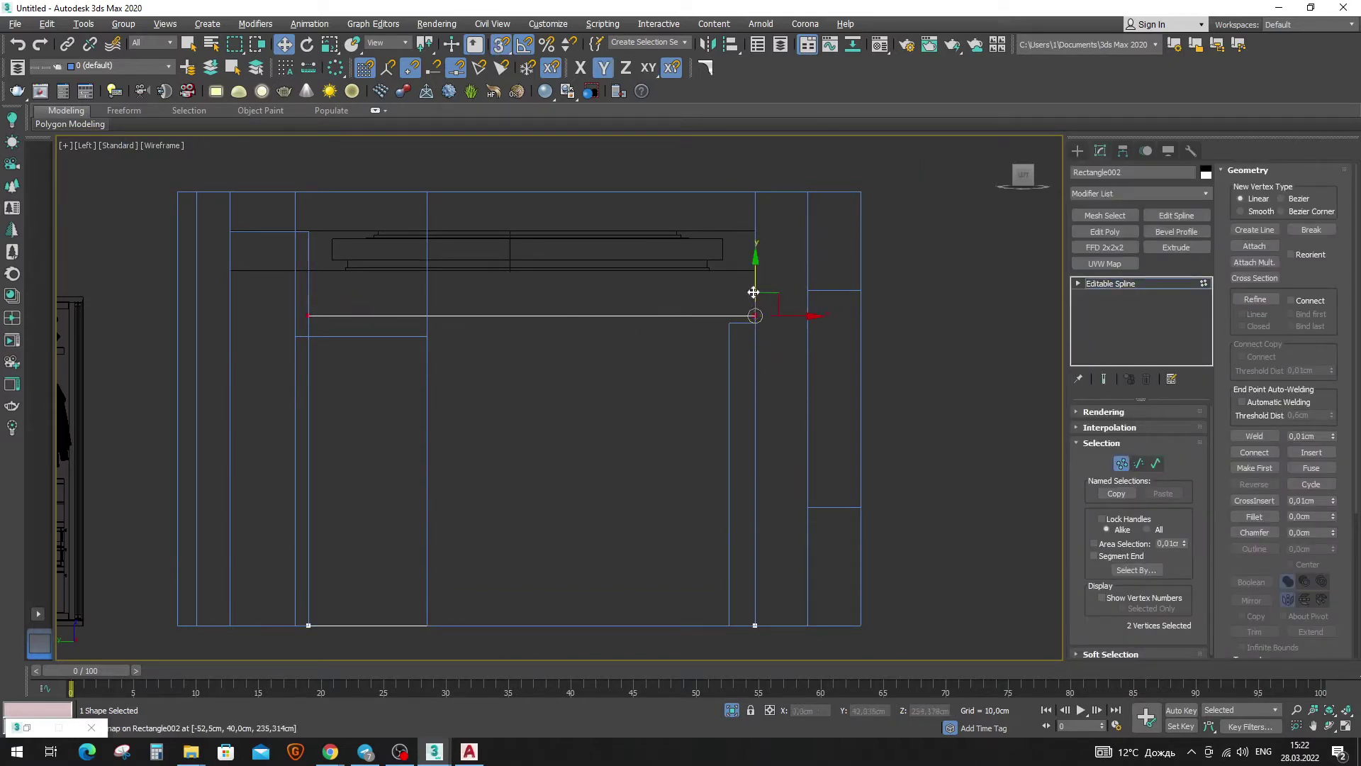
key("alt+Tab")
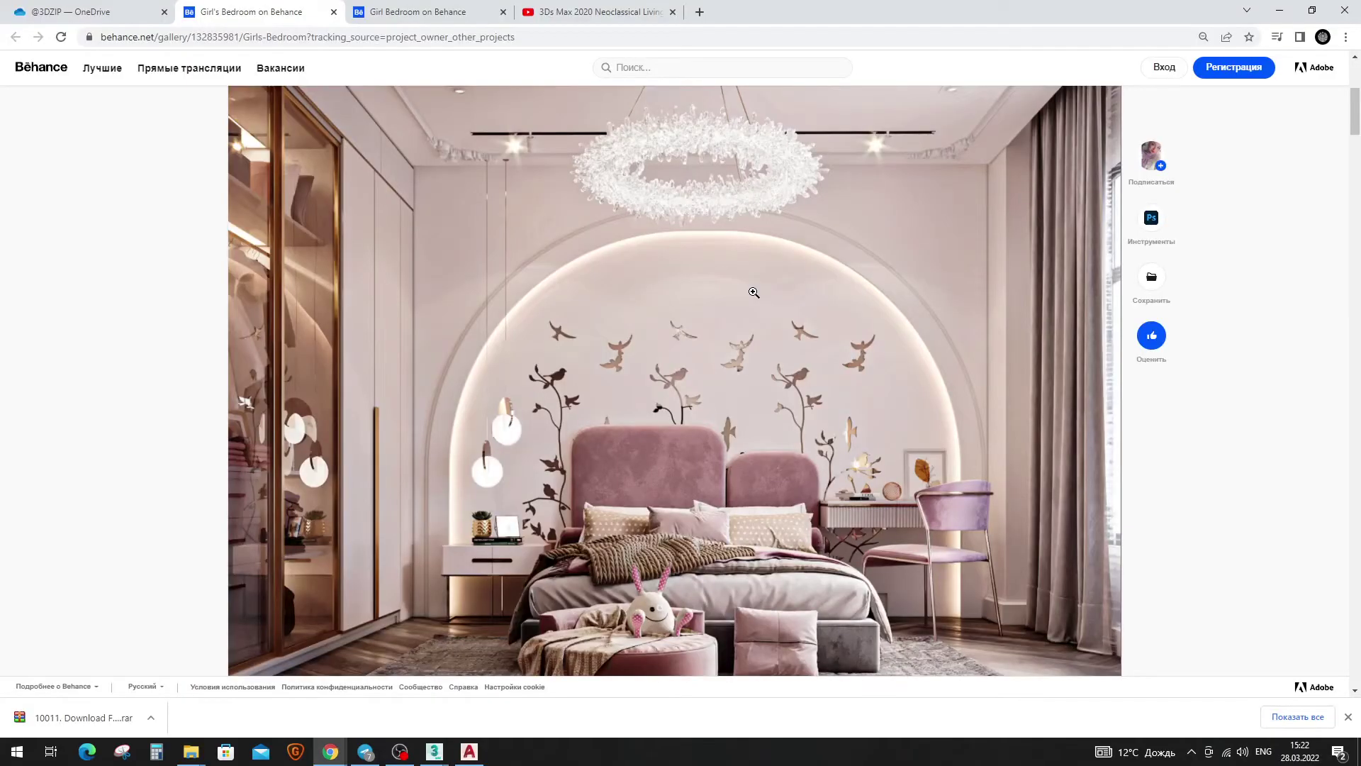
key("alt+Tab")
mouse_move(754, 292)
left_mouse_down()
mouse_move(752, 265)
mouse_move(753, 323)
left_mouse_up()
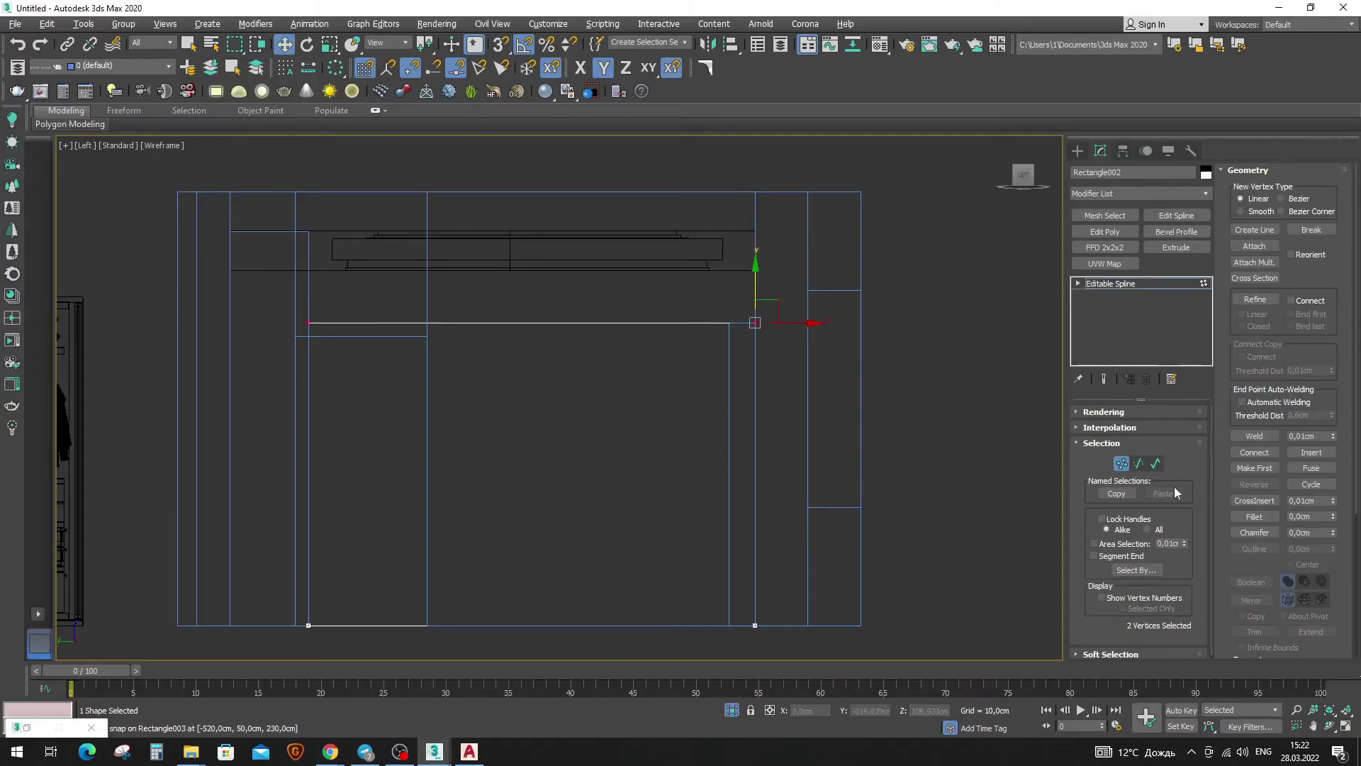
Fillet the two top corners into an arch, compare with the reference, then undo it.
mouse_move(1332, 520)
left_mouse_down()
mouse_move(1335, 142)
mouse_move(159, 730)
mouse_move(227, 124)
left_mouse_up()
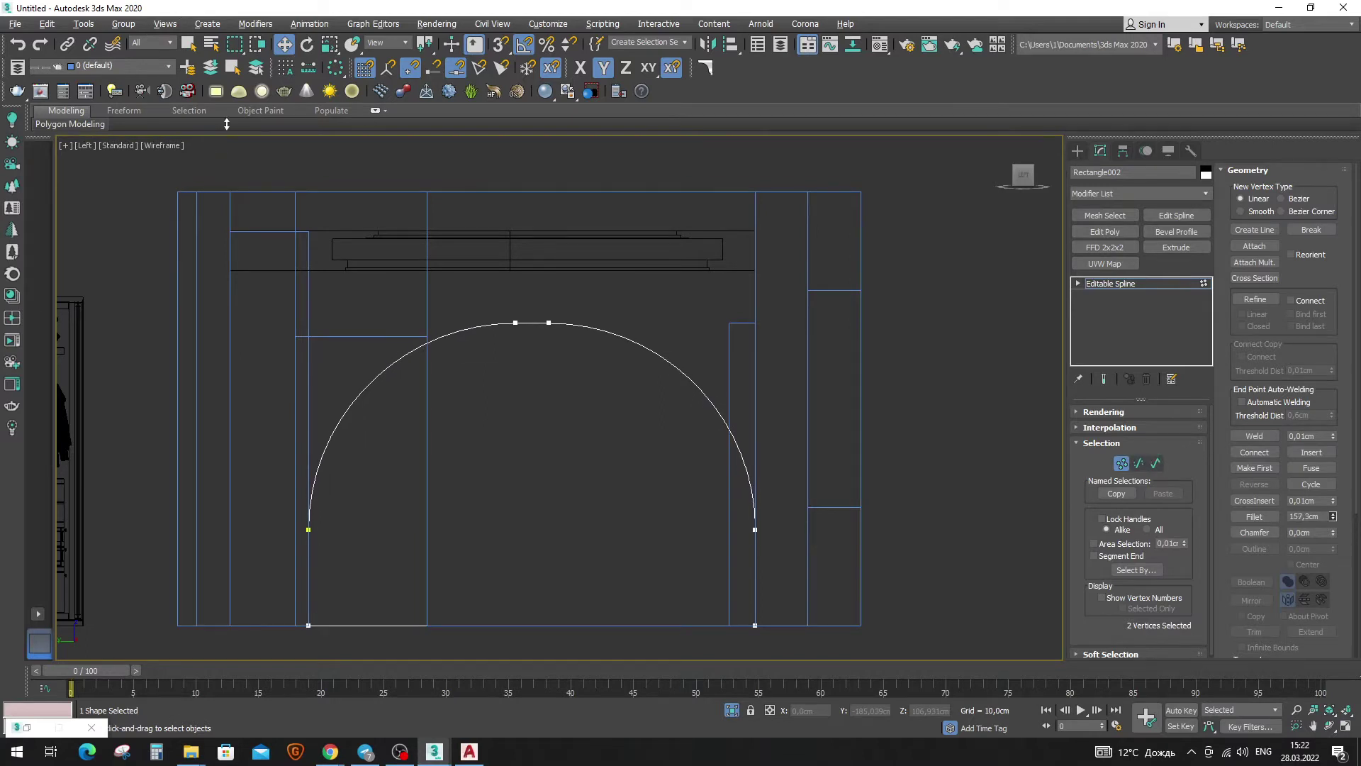
key("alt+Tab")
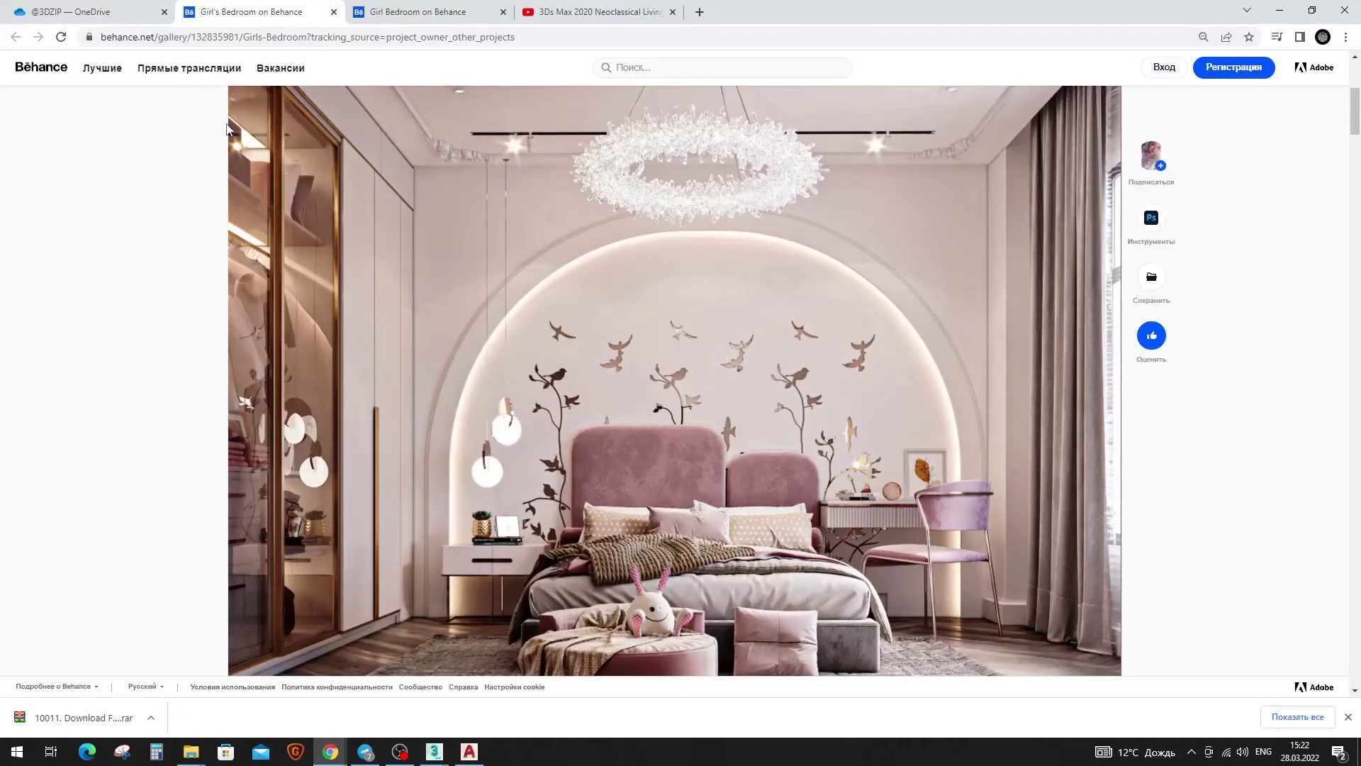
key("alt+Tab")
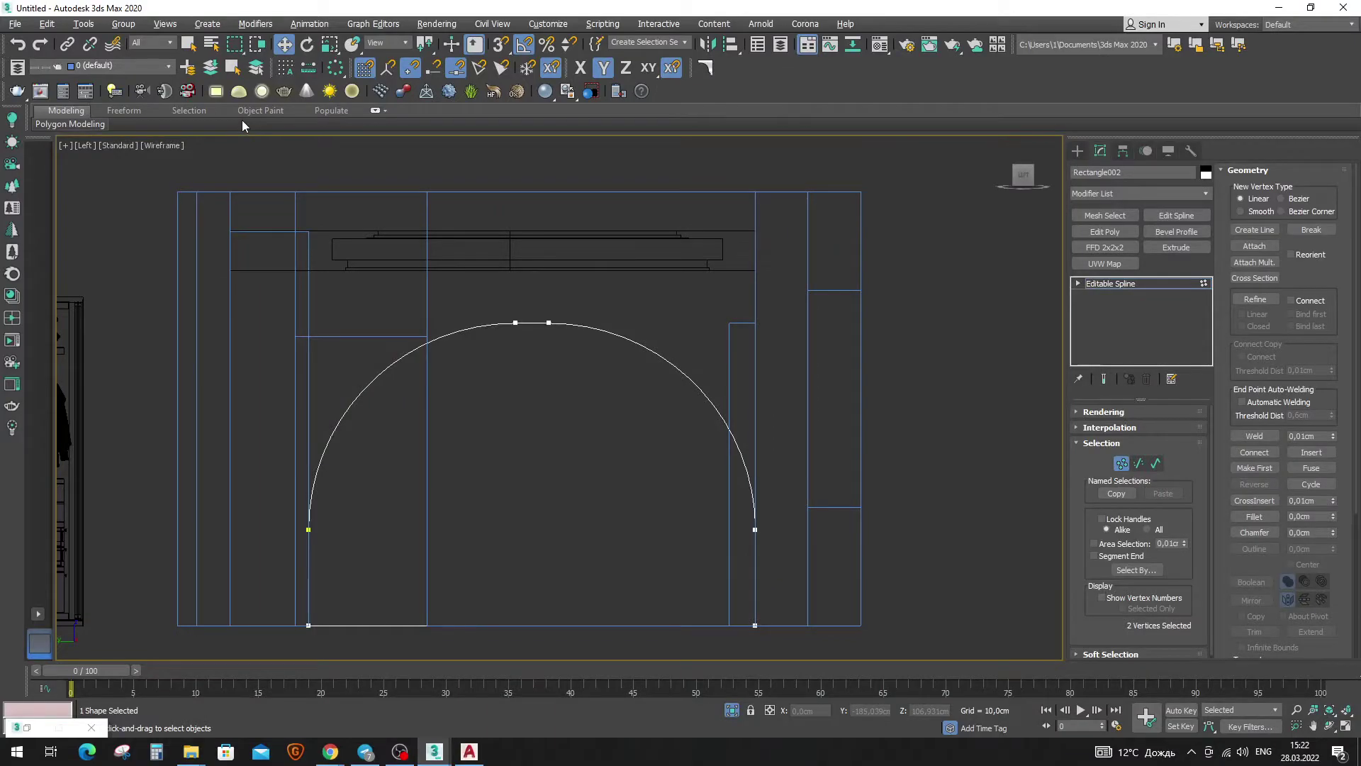
key("alt+Tab")
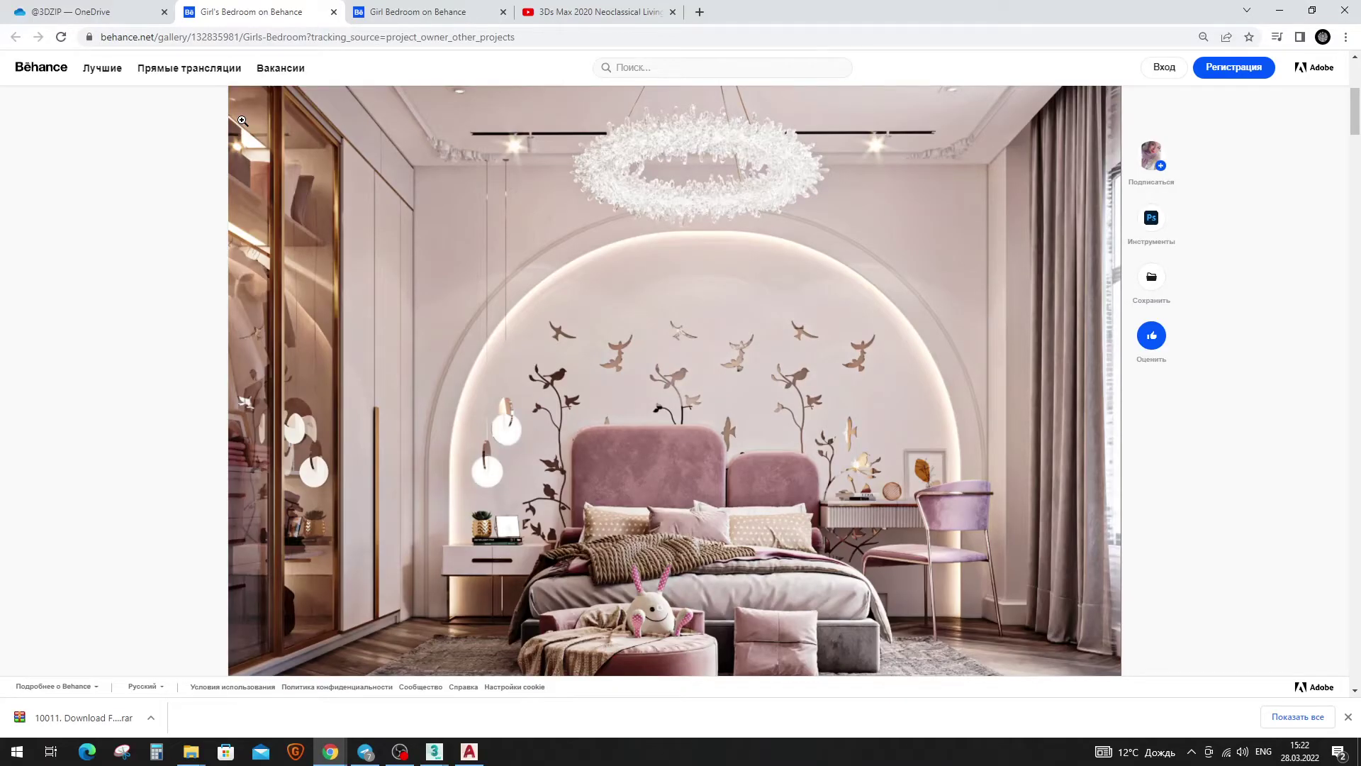
key("alt+Tab")
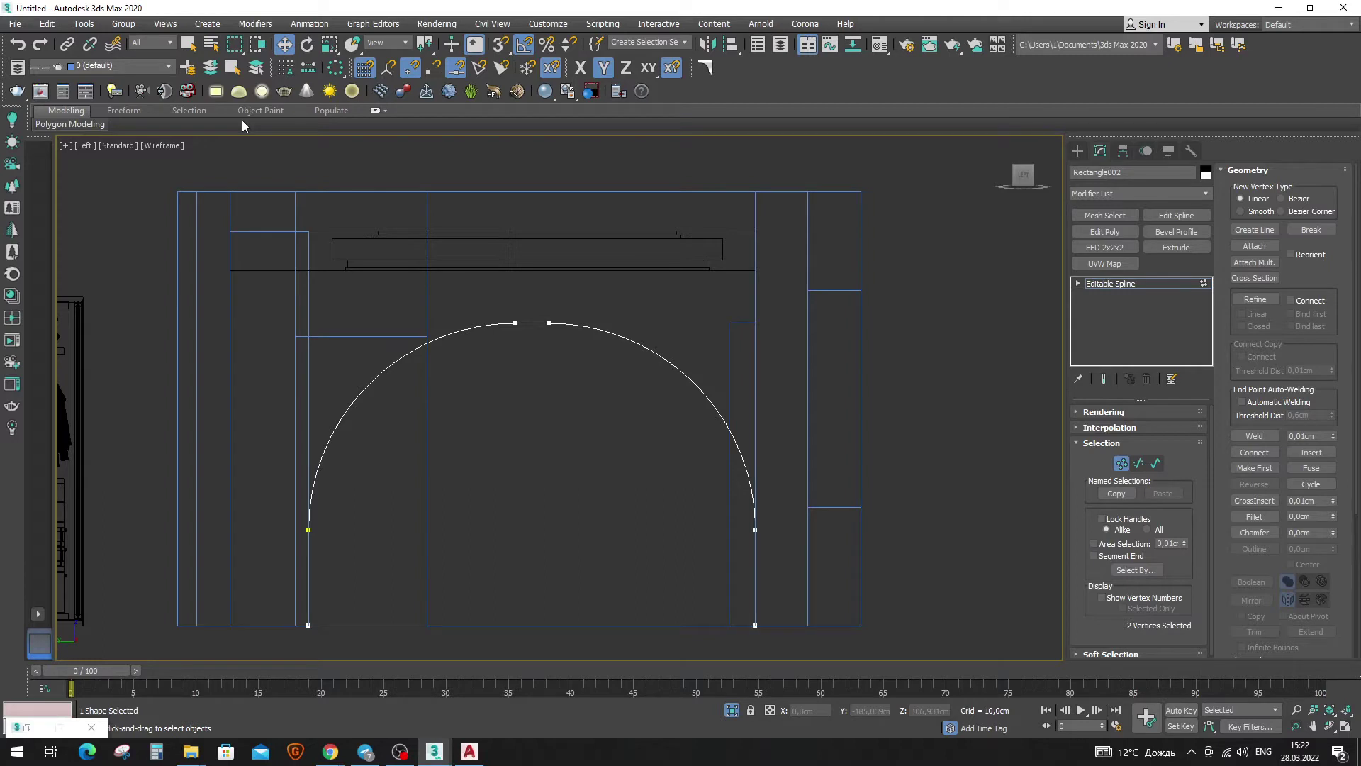
key("ctrl+z")
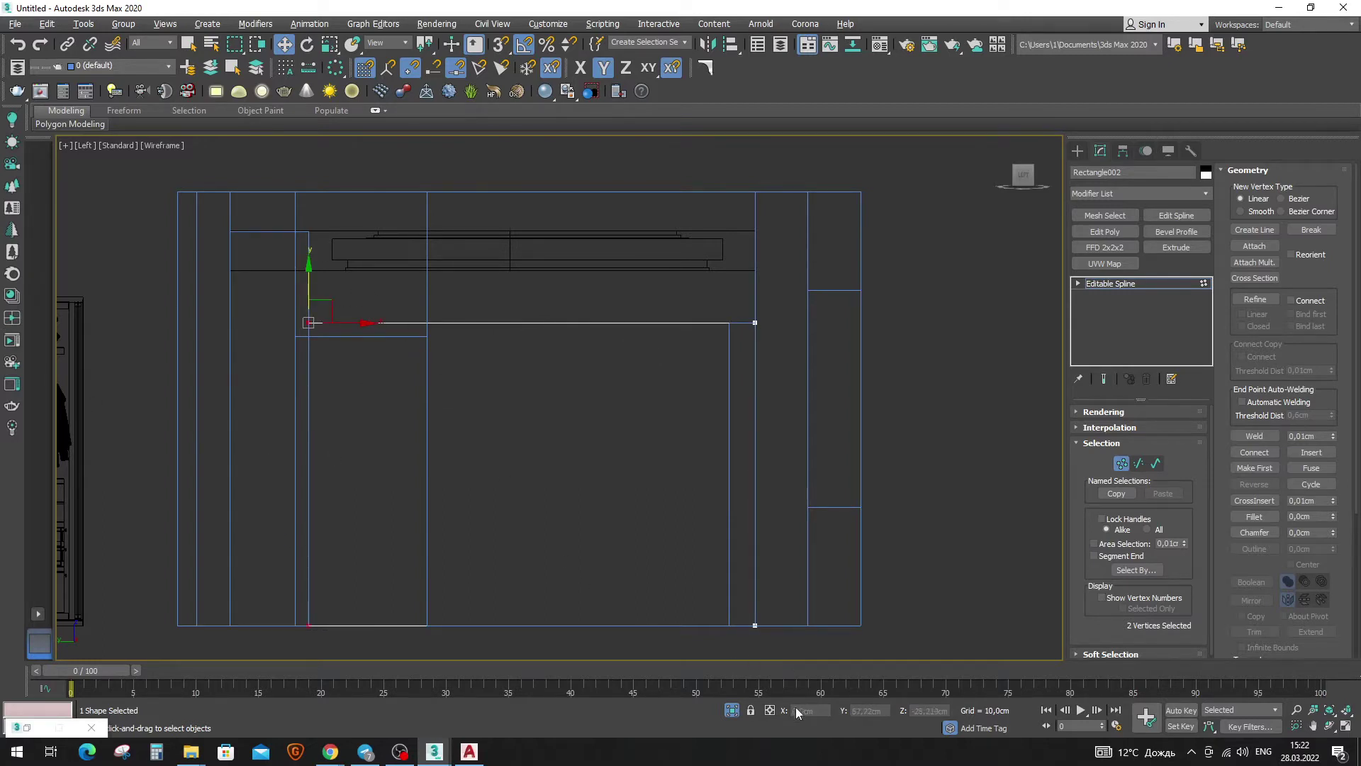
Shift the outline's left and right side vertices 4 cm inward with offset type-in.
left_click(769, 709)
type("4")
key("Return")
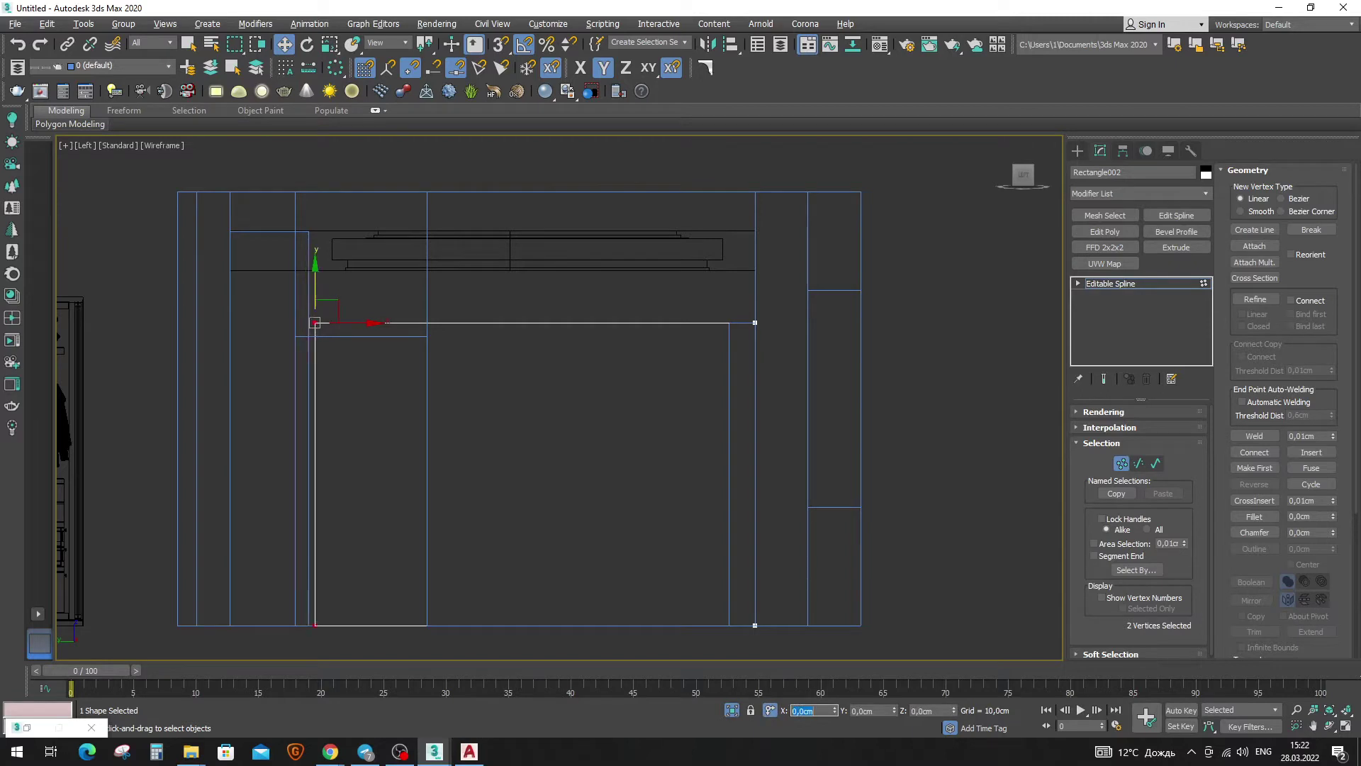
type("4")
key("Return")
left_click(755, 322)
left_click(755, 625, "ctrl")
double_click(815, 709)
key("Return")
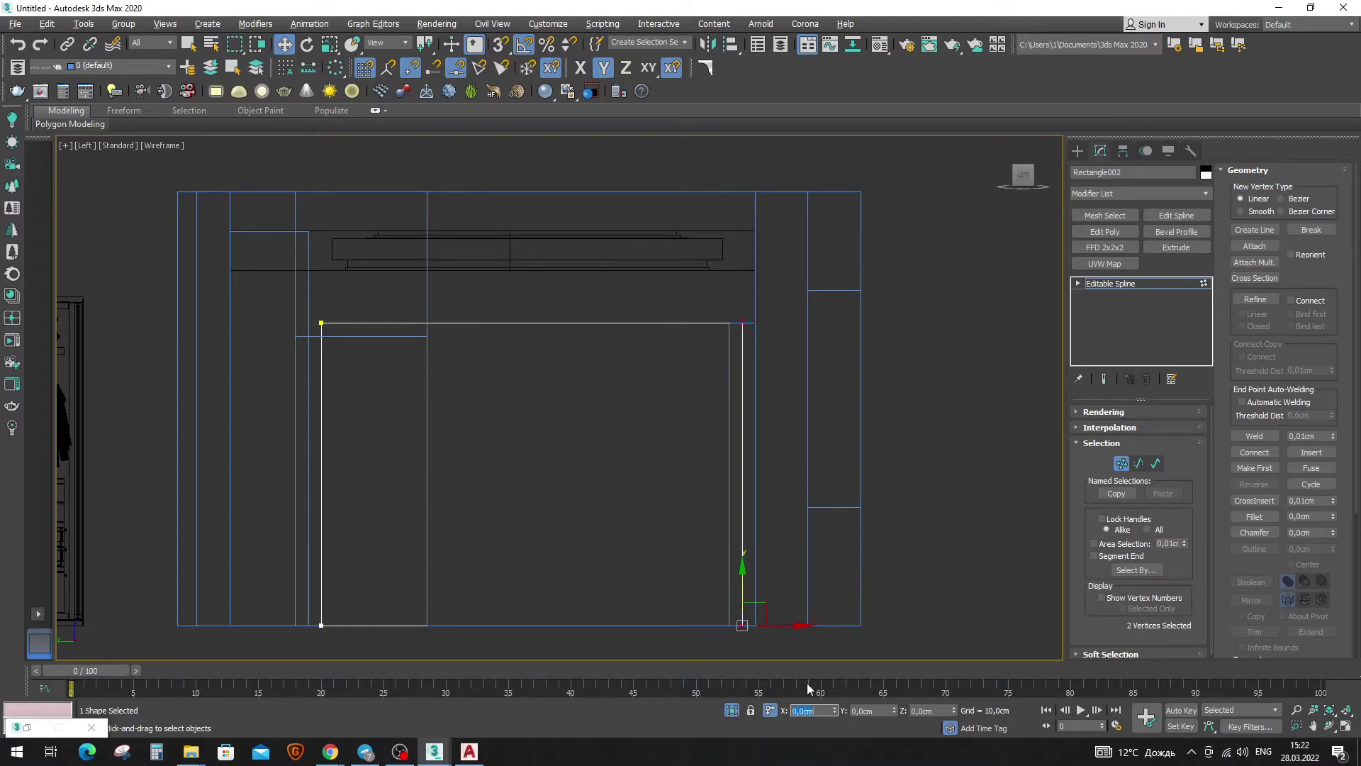
Fillet the top vertices to about 192 cm into a full semicircular arch.
key("ctrl+i")
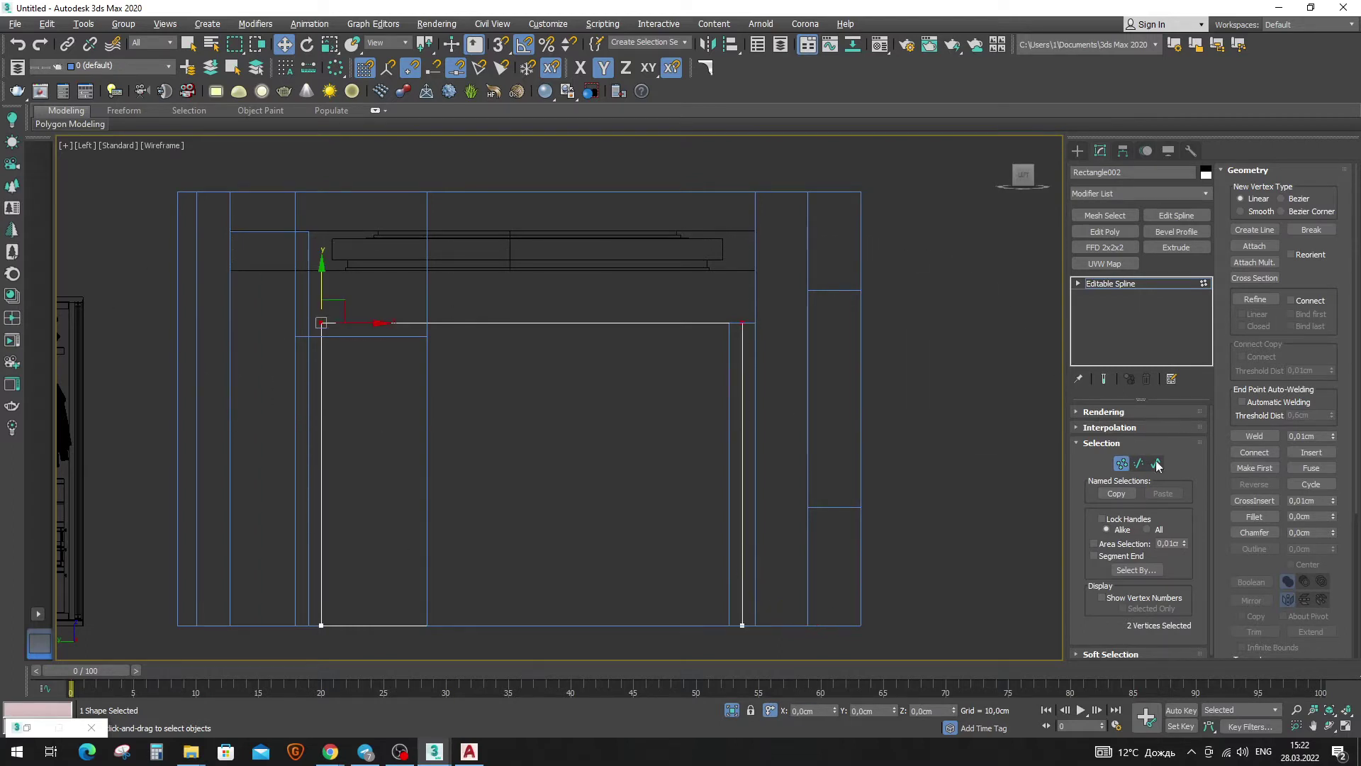
left_click(1157, 465)
key("ctrl+a")
key("1")
left_click_drag(1333, 519, 1333, 461)
left_click(1331, 305)
key("ctrl+z")
left_click_drag(1333, 516, 1299, 420)
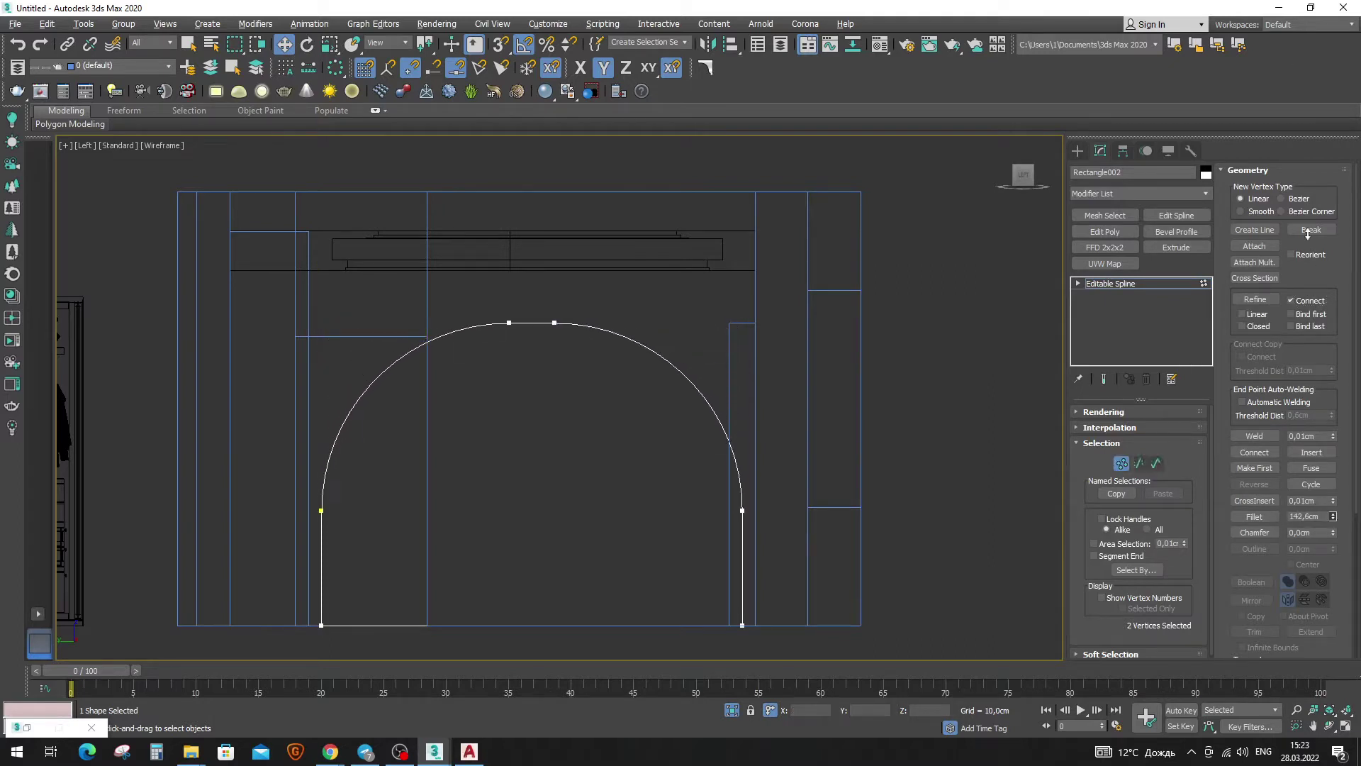
mouse_move(1300, 420)
left_mouse_down()
mouse_move(12, 141)
mouse_move(68, 69)
left_mouse_up()
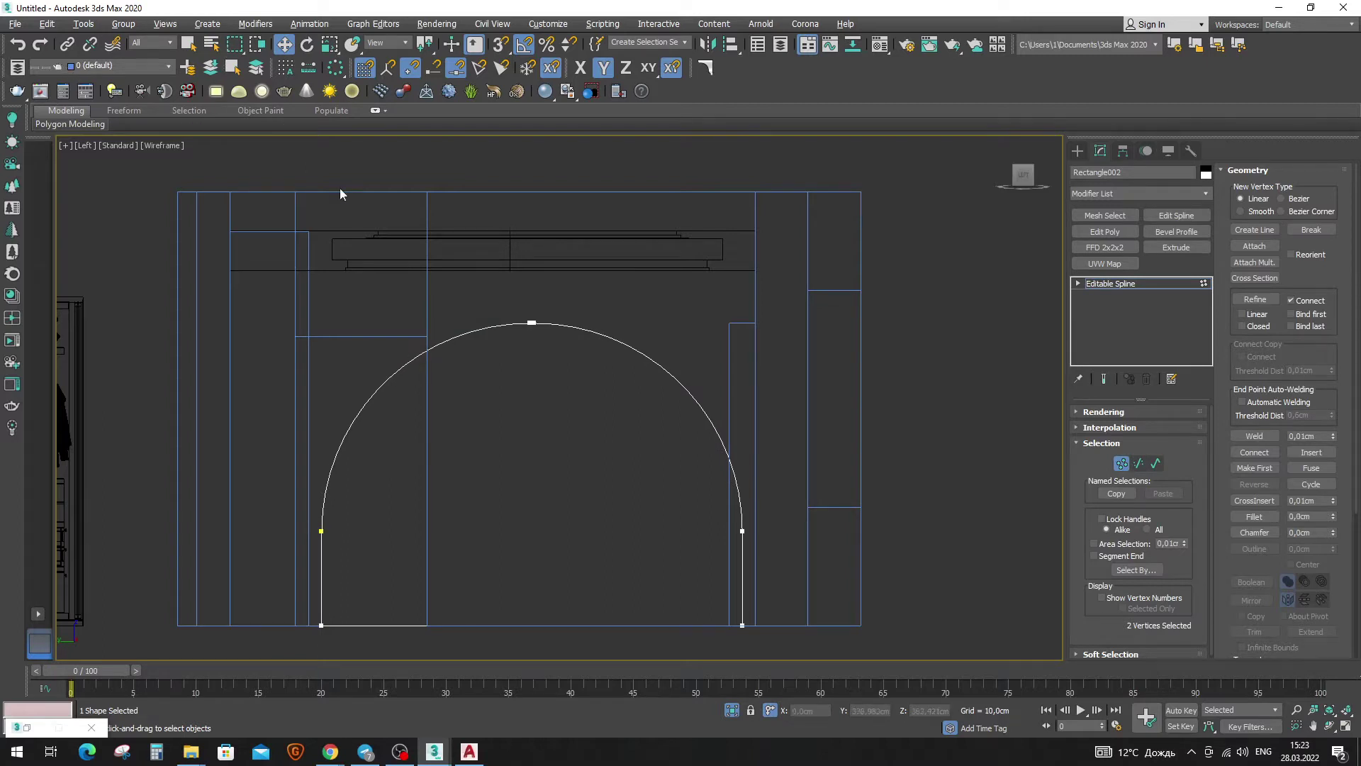
scroll(565, 317, "up", 5)
scroll(612, 326, "down", 5)
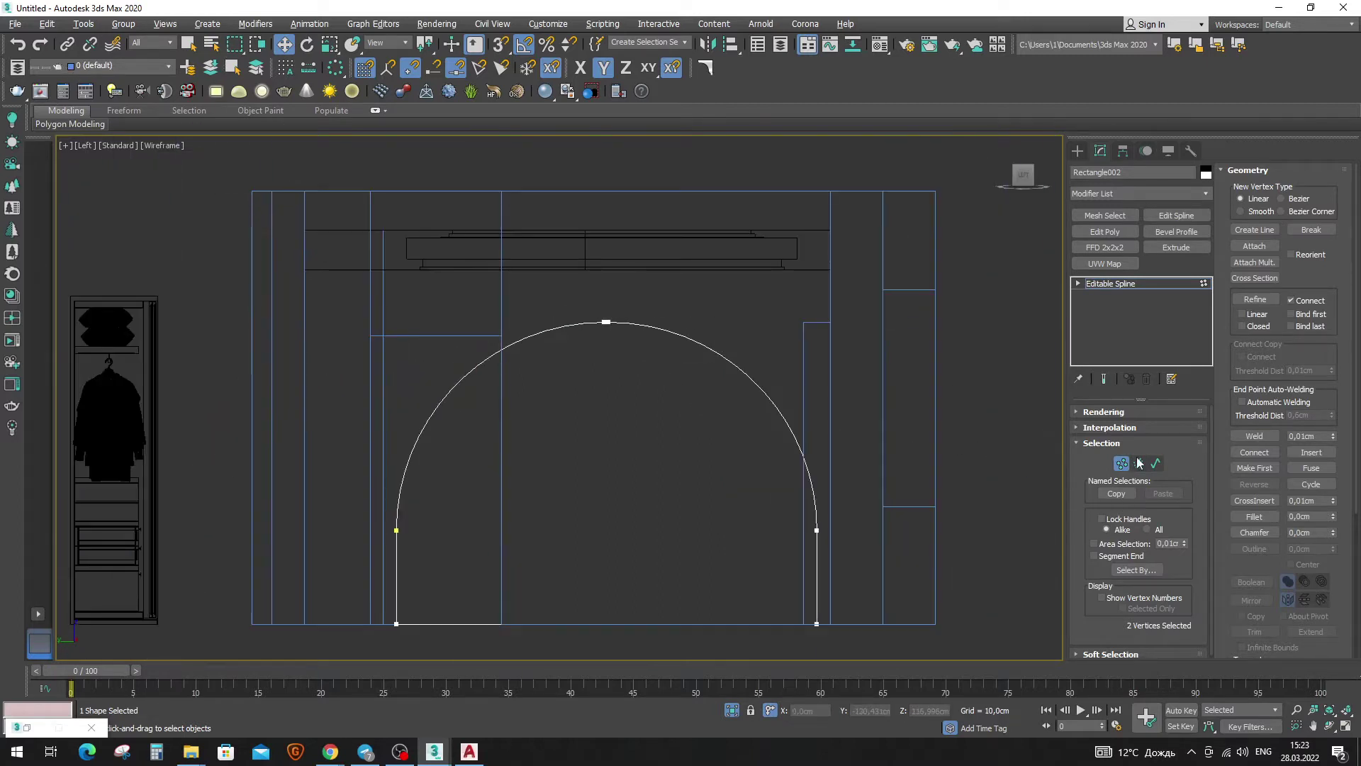
Set the arch spline's Interpolation Steps to 30.
left_click(1110, 428)
double_click(1154, 443)
type("4")
key("Return")
key("Return")
type("3")
key("Return")
type("30")
key("Return")
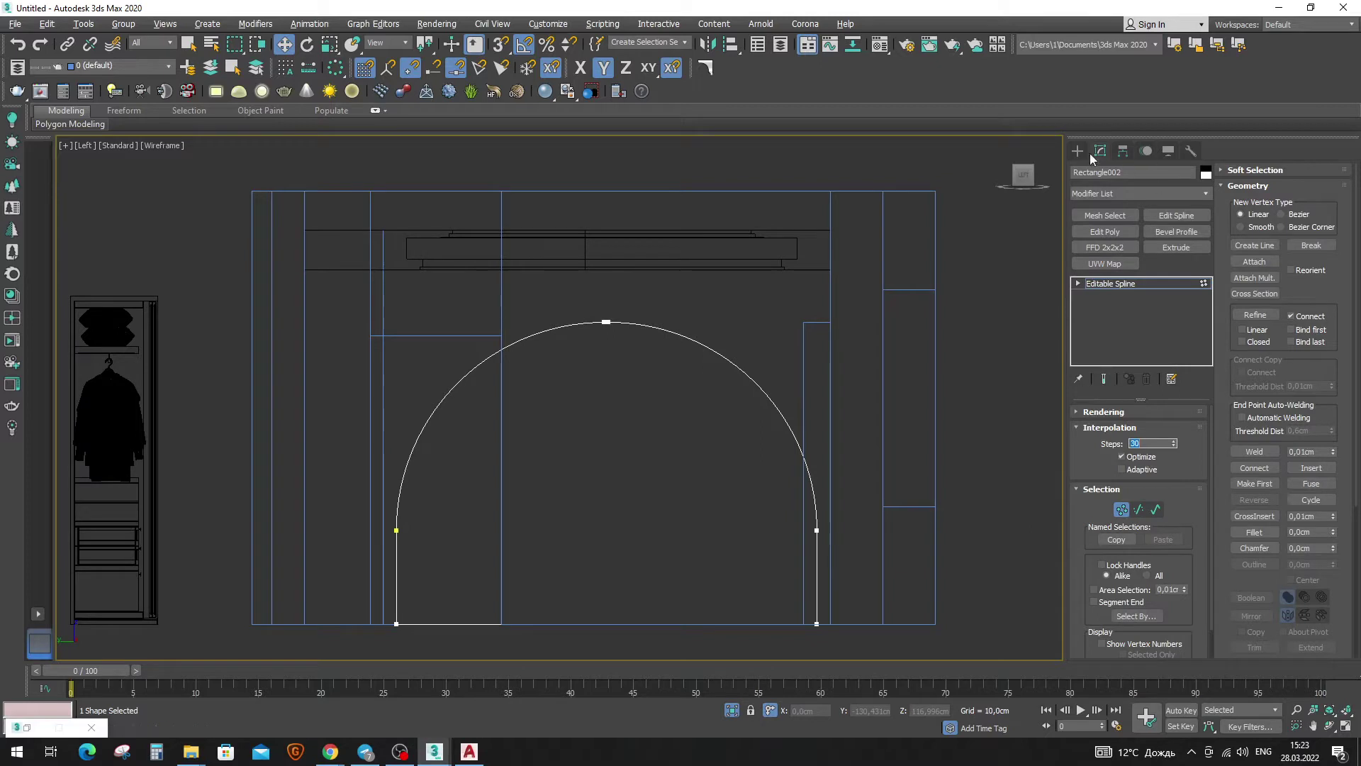
left_click(1079, 151)
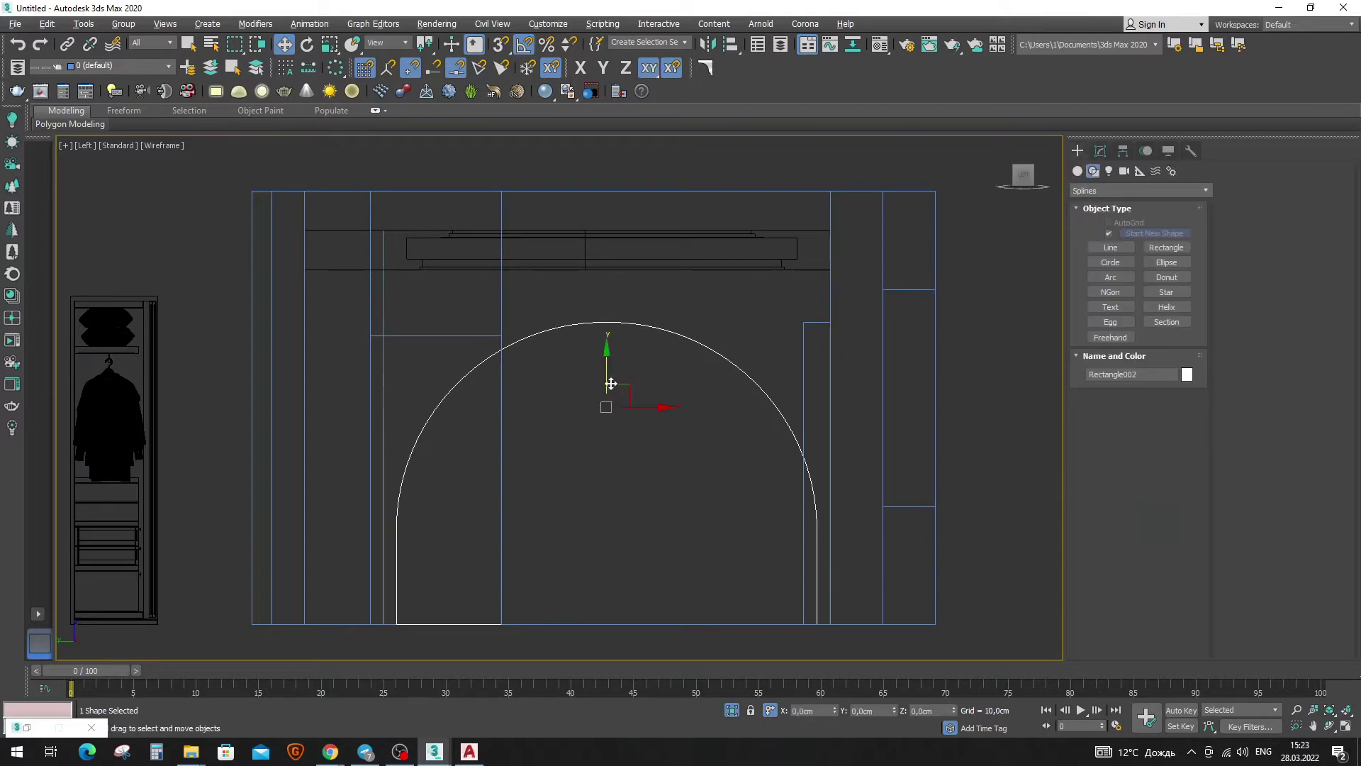
Raise the arch's crown and side vertices using the Y offset type-in field.
key("1")
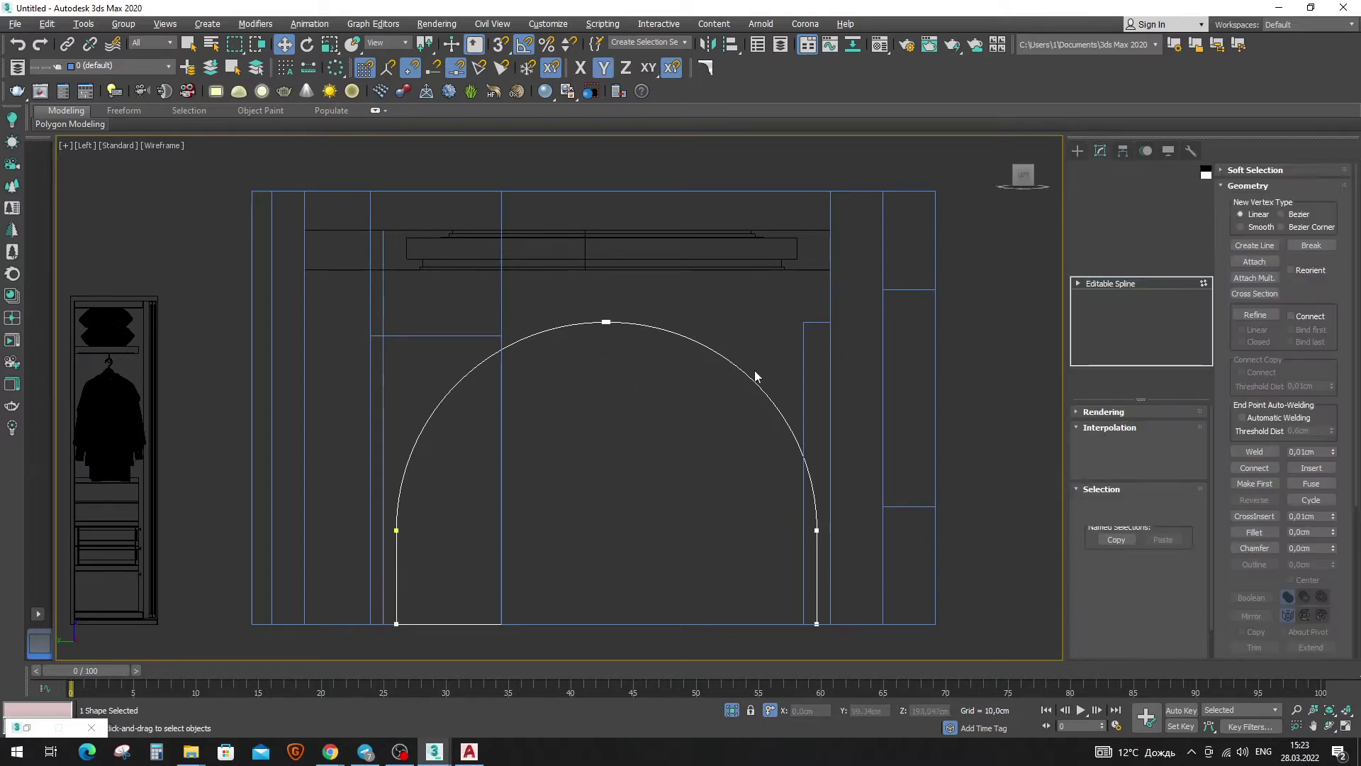
left_click_drag(756, 419, 921, 297)
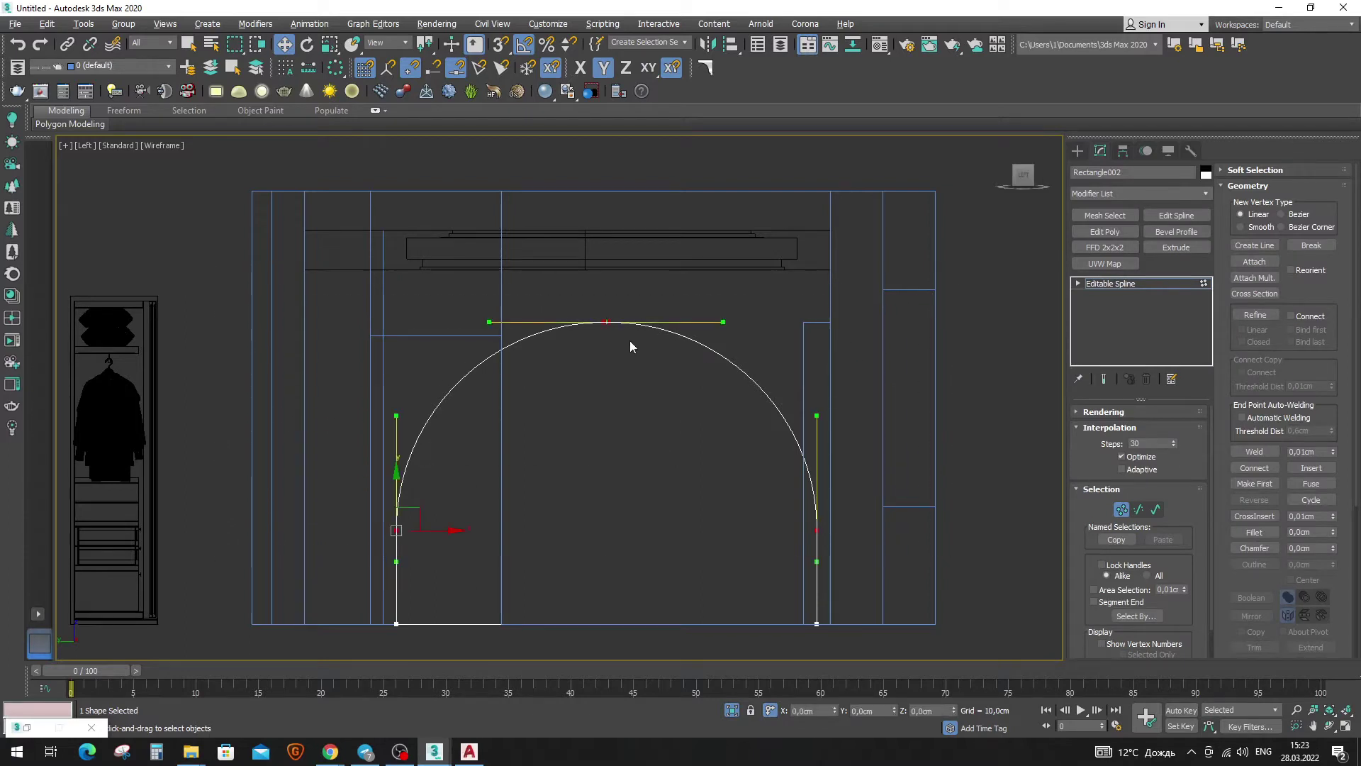
left_click_drag(397, 477, 416, 459)
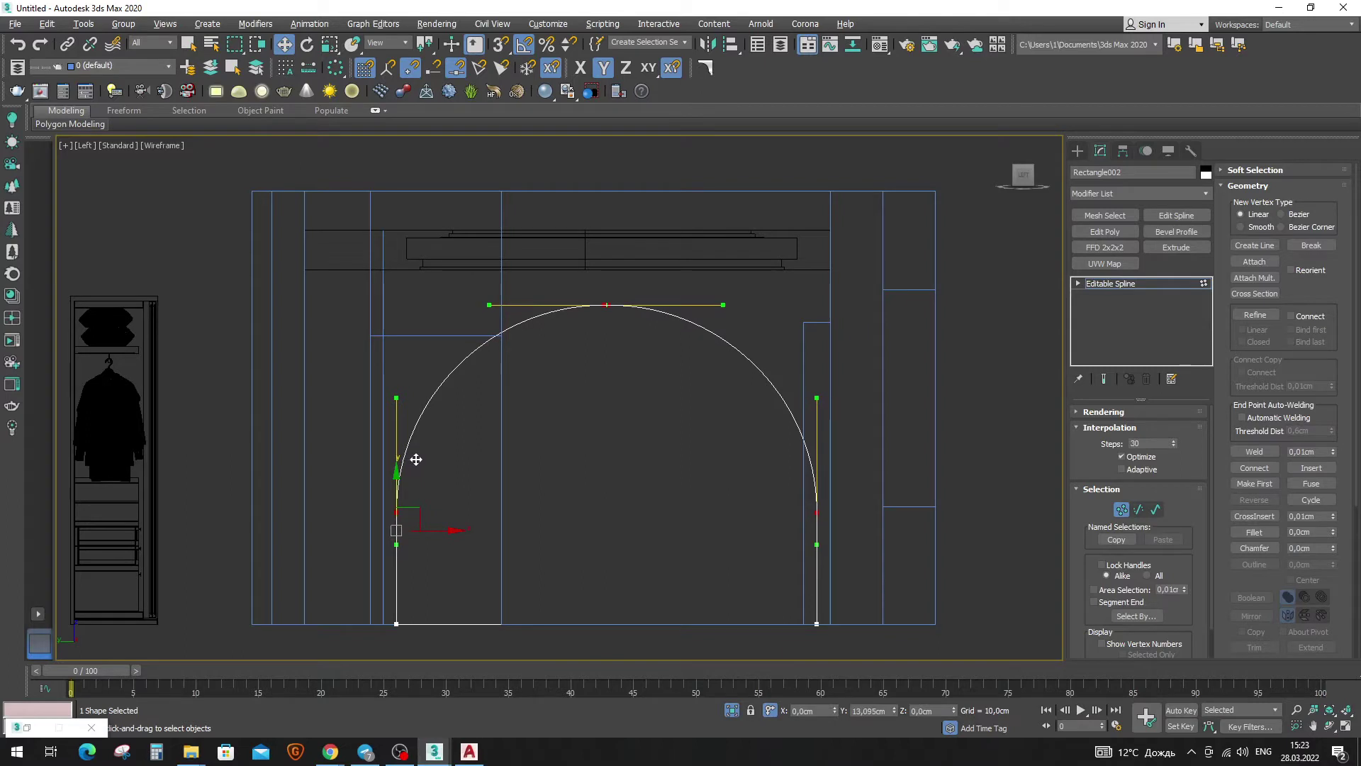
mouse_move(416, 461)
left_mouse_down()
mouse_move(427, 426)
mouse_move(396, 436)
mouse_move(407, 471)
left_mouse_up()
right_click(407, 471)
double_click(923, 711)
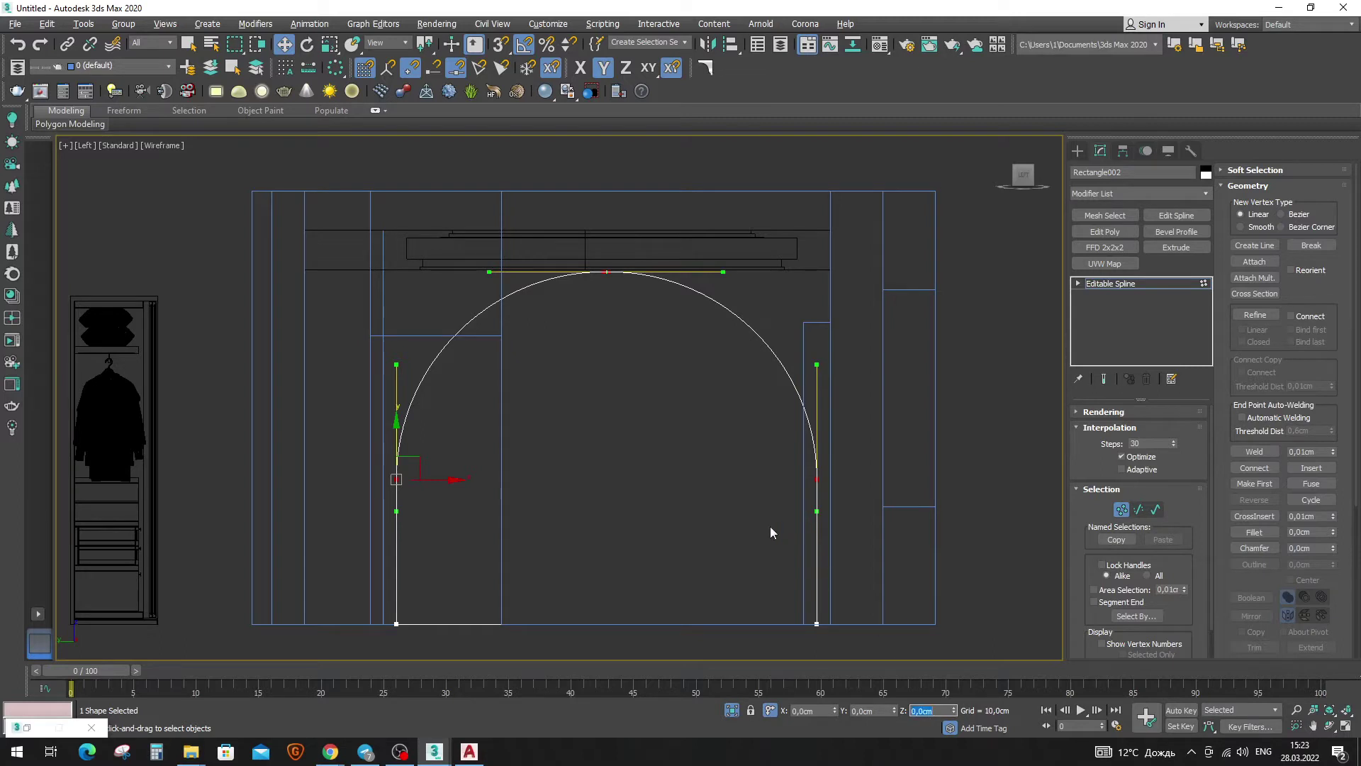
double_click(860, 711)
type("0")
key("Return")
left_click(1077, 151)
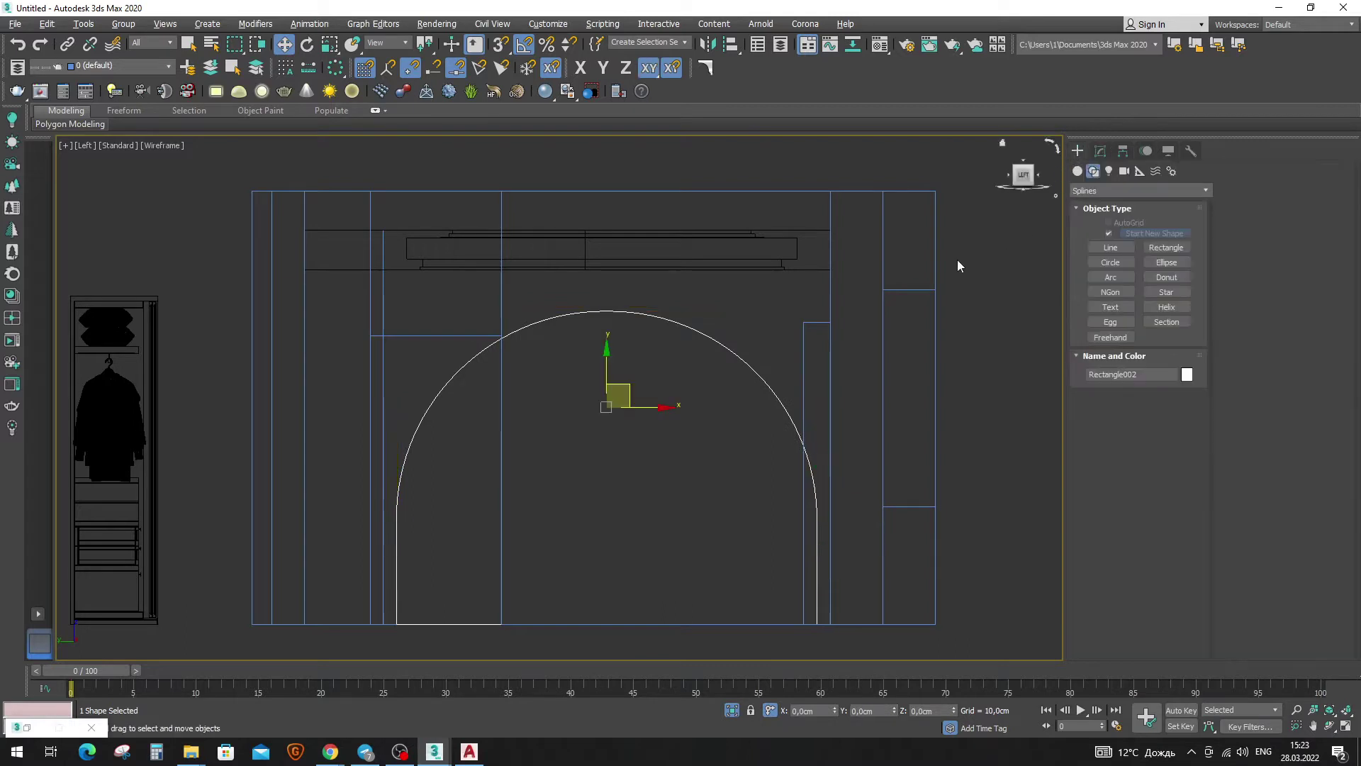
Draw a three-sided frame line with snaps around the arch's right, top and left sides.
left_click(675, 478)
right_click(675, 478)
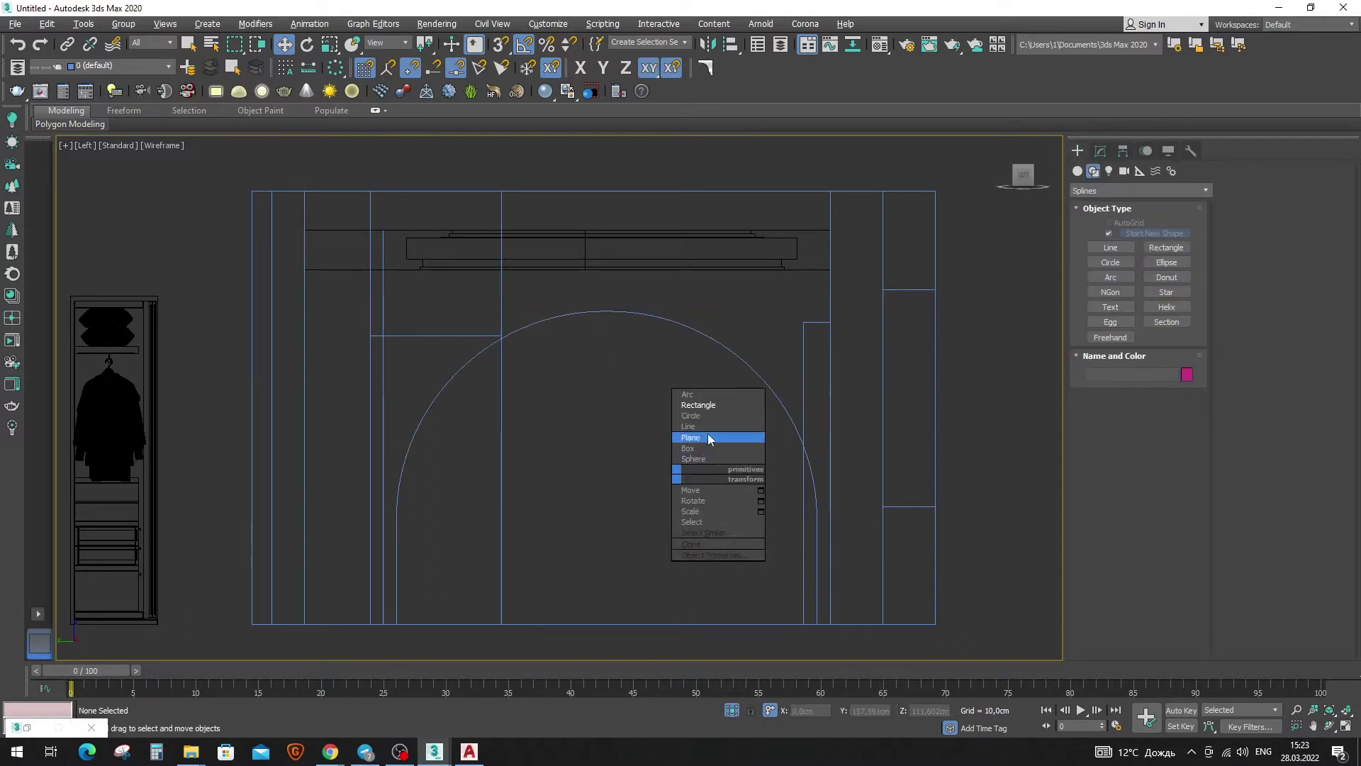
left_click(692, 427)
left_click(819, 625)
left_click(831, 624)
left_click(812, 279)
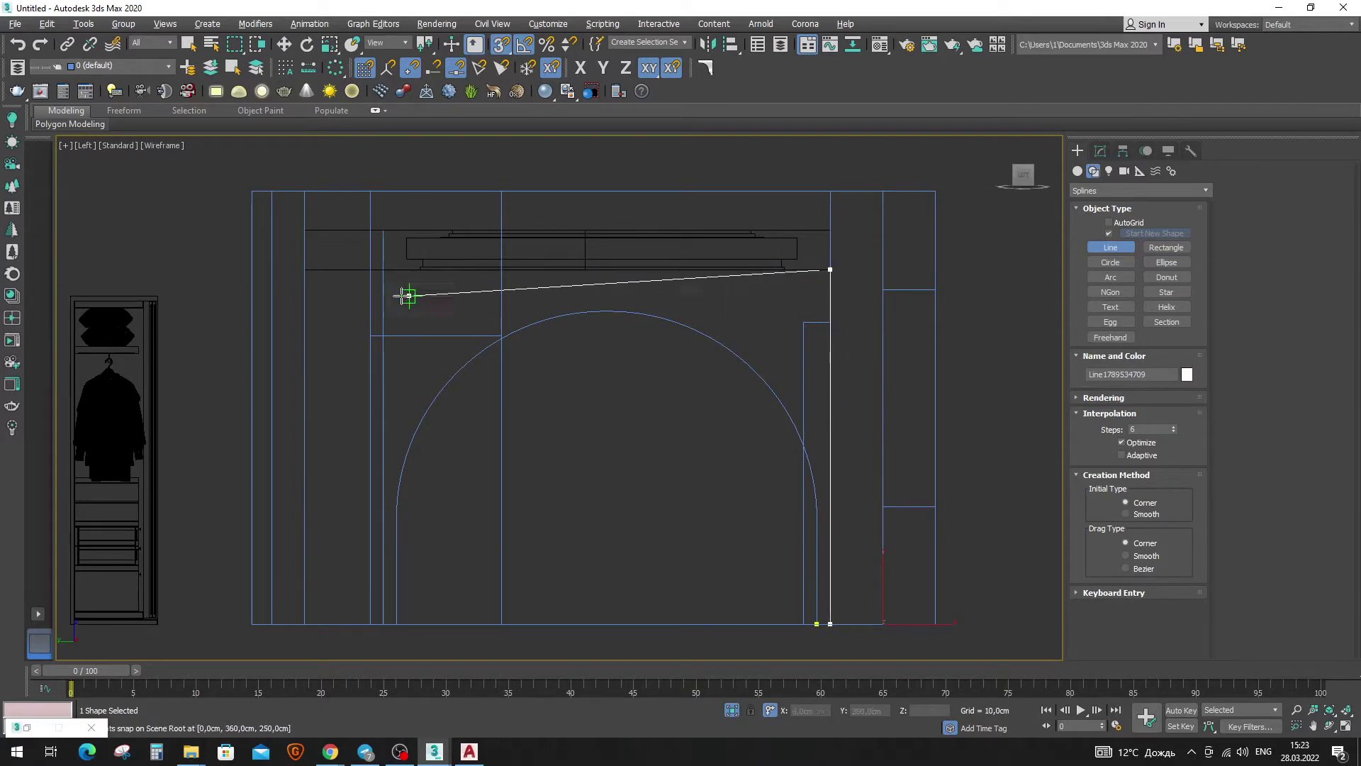
right_click(382, 283)
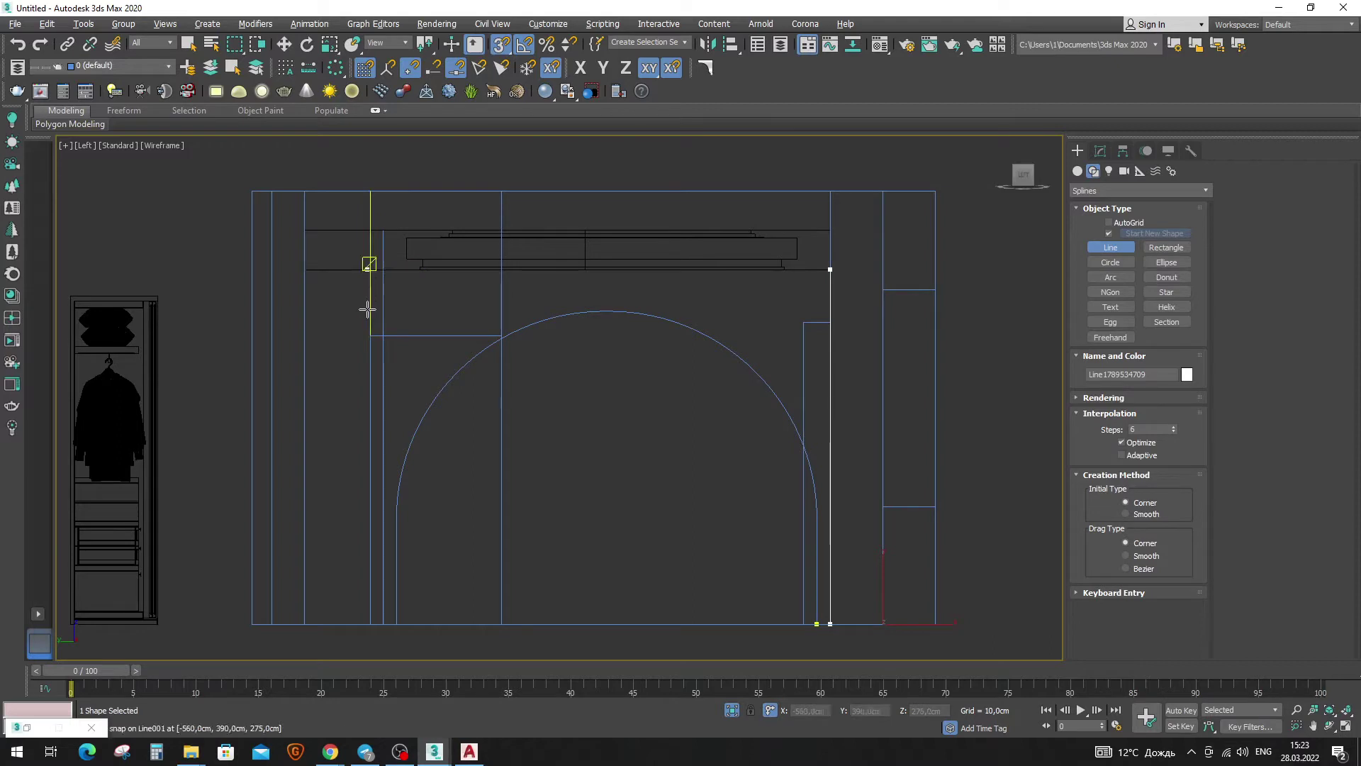
left_click(370, 271)
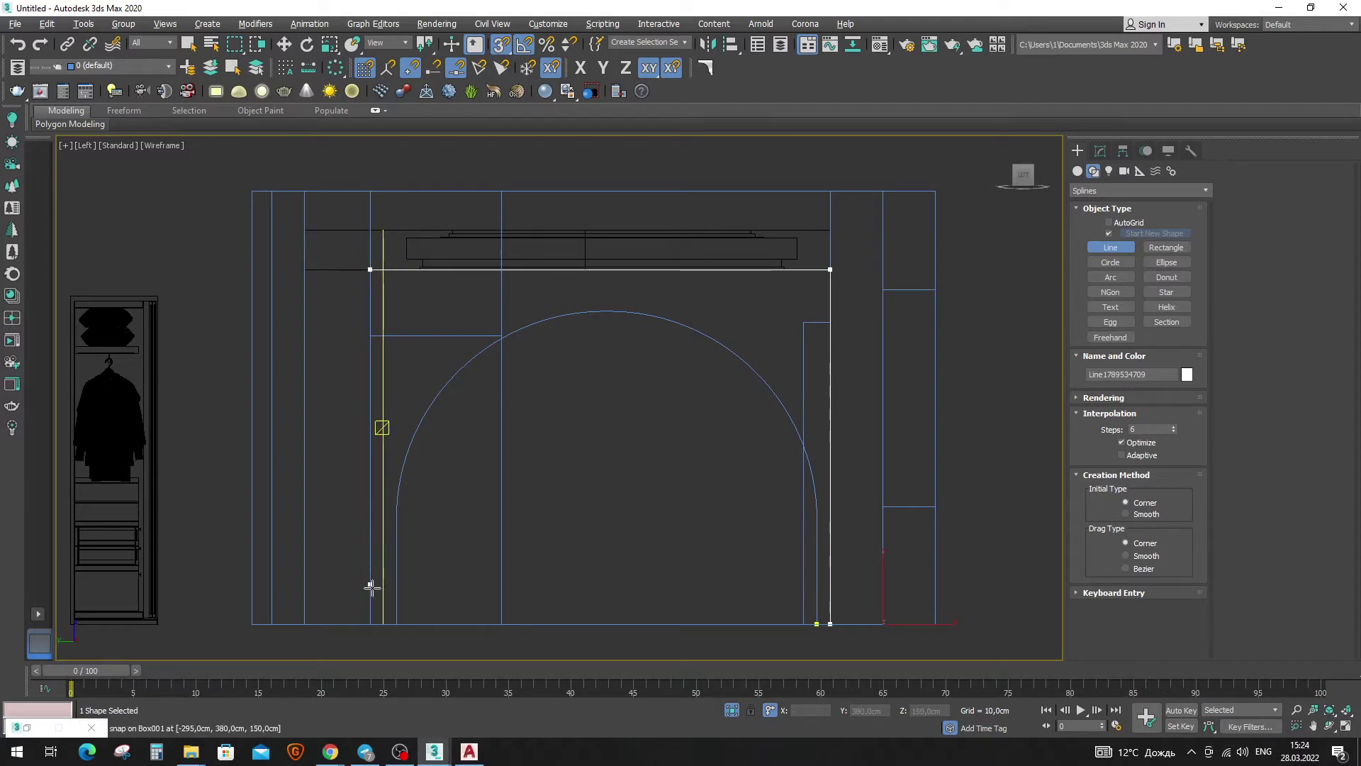
left_click(370, 624)
right_click(319, 487)
right_click(380, 428)
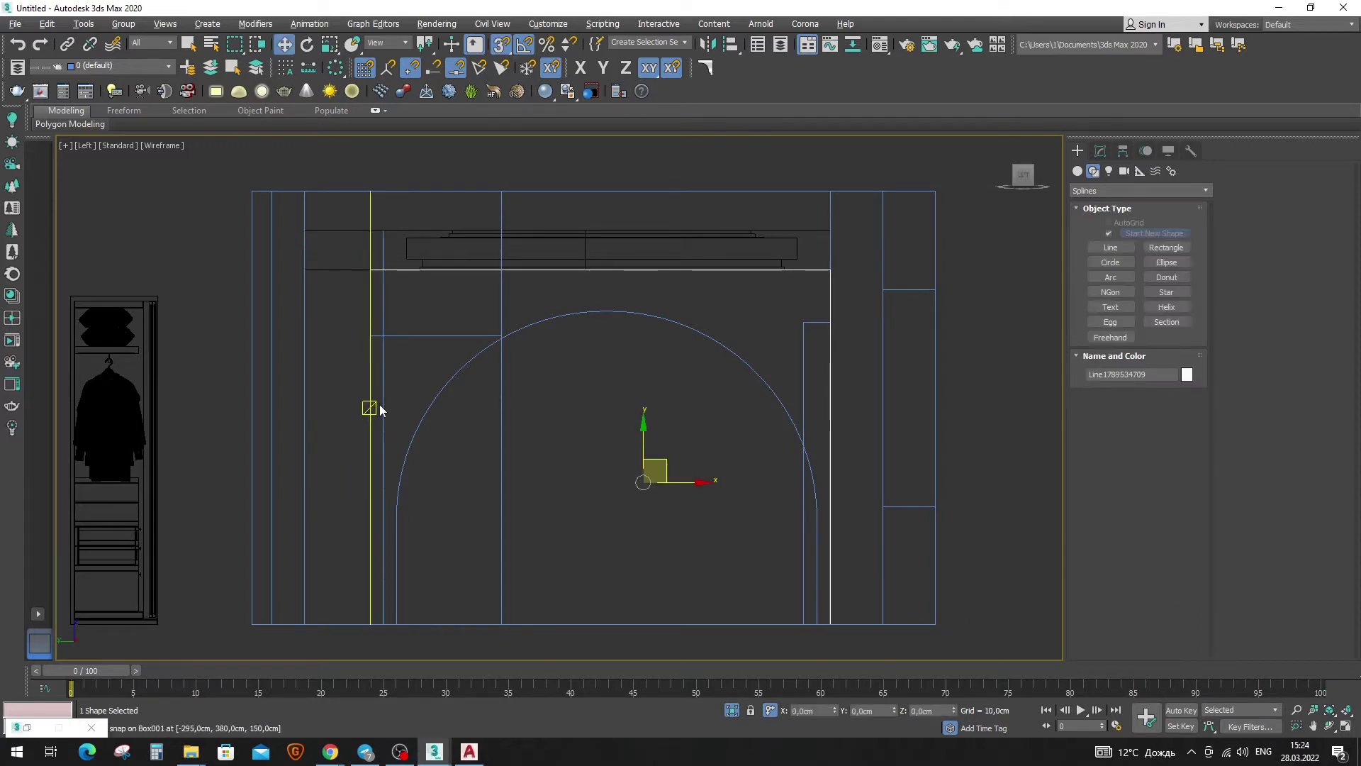
Move the arch and its frame line together to the right of the wall.
left_click(729, 350, "ctrl")
scroll(719, 409, "down", 3)
left_click_drag(618, 425, 1026, 451)
left_click(763, 614)
left_click(671, 429)
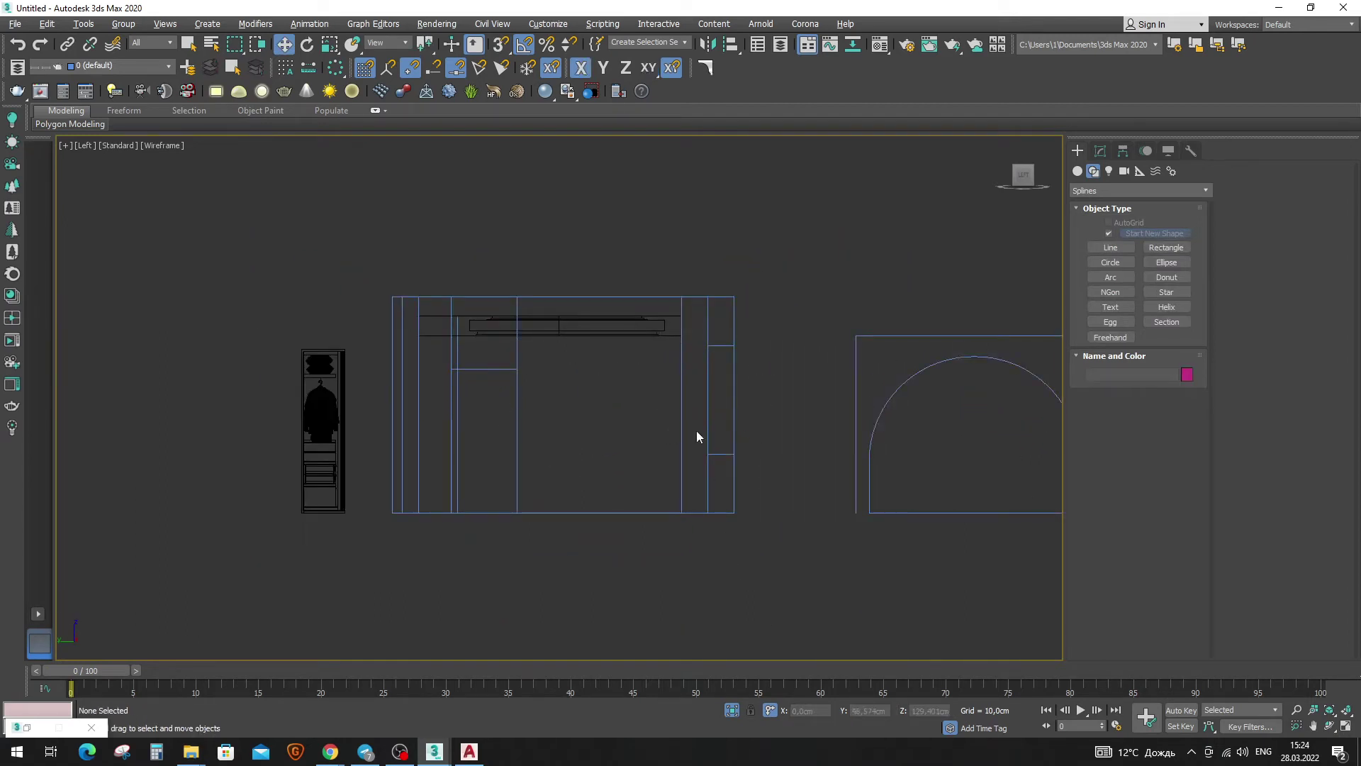
scroll(763, 449, "down", 2)
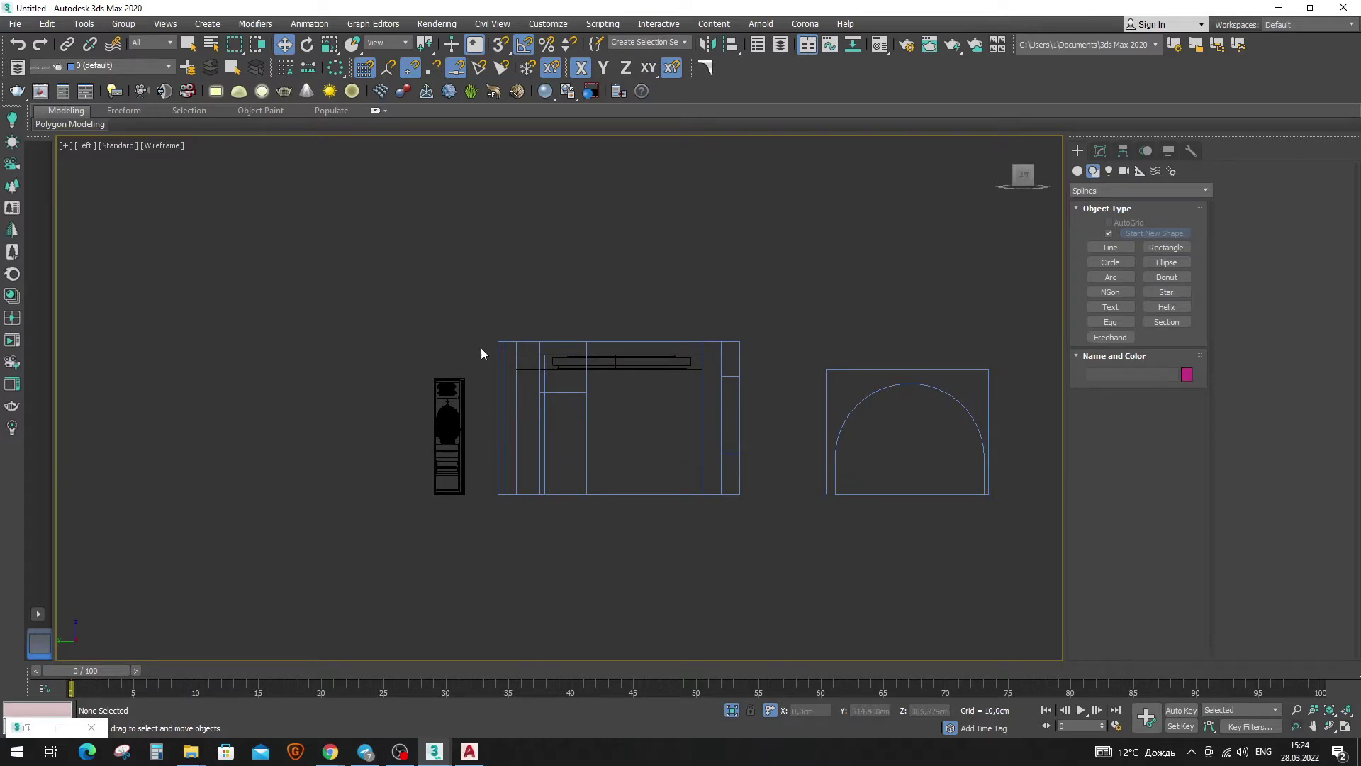
left_click(545, 374)
scroll(550, 401, "up", 3)
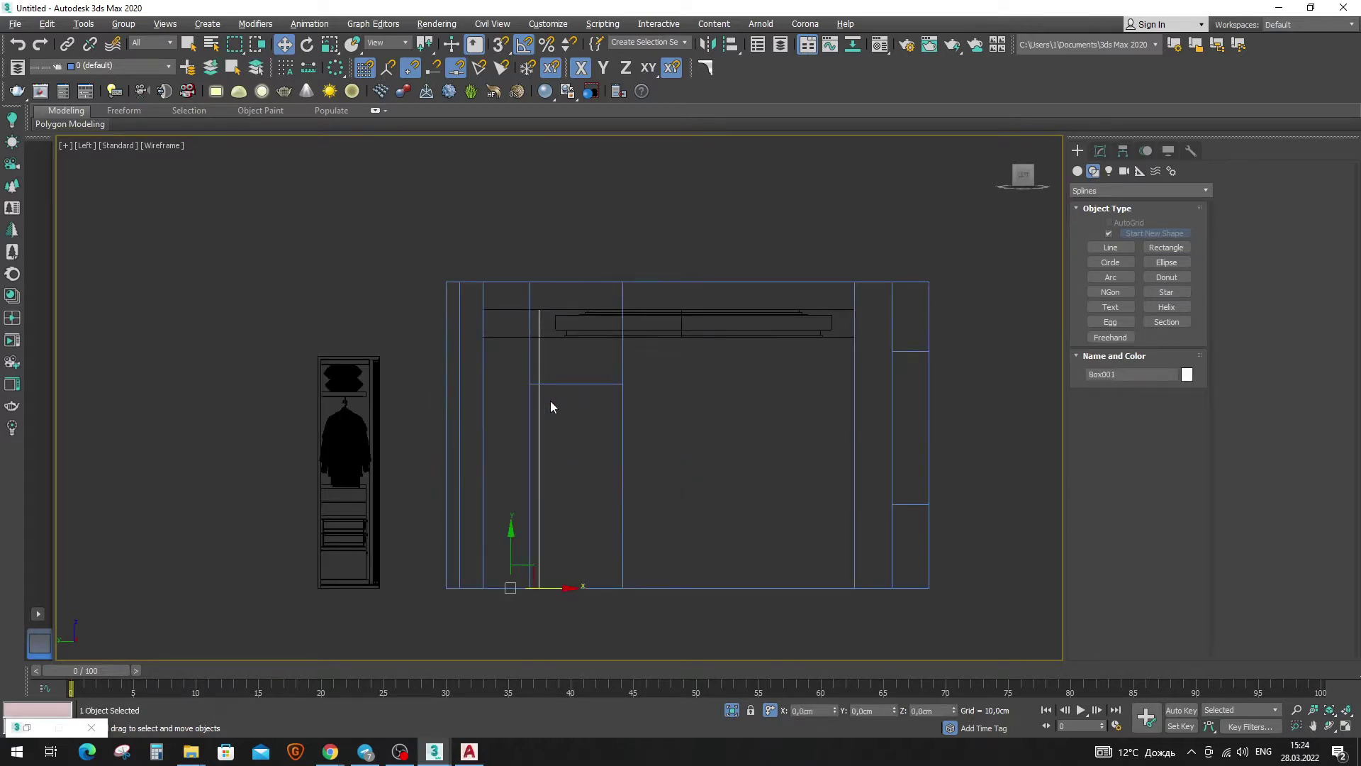
key("p")
middle_click_drag(566, 404, 498, 484, "alt")
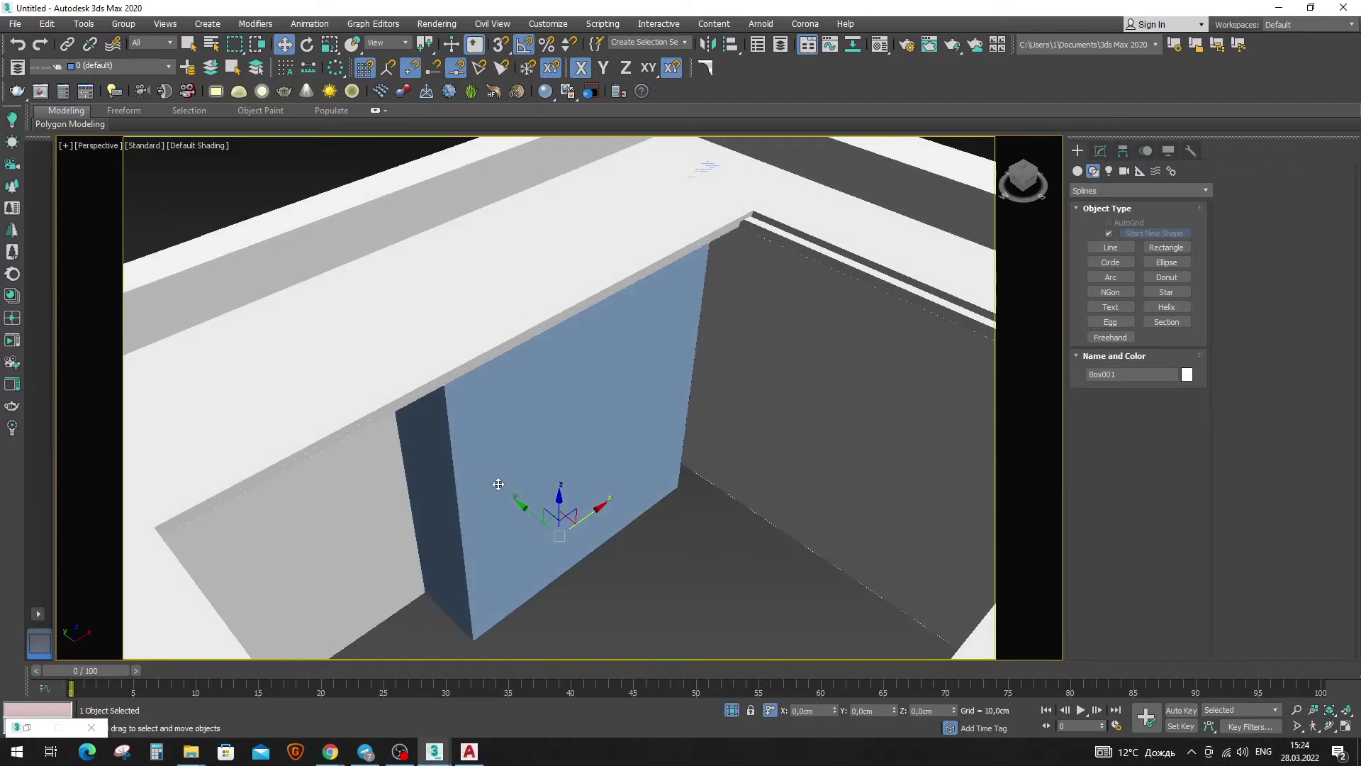
left_click(515, 514)
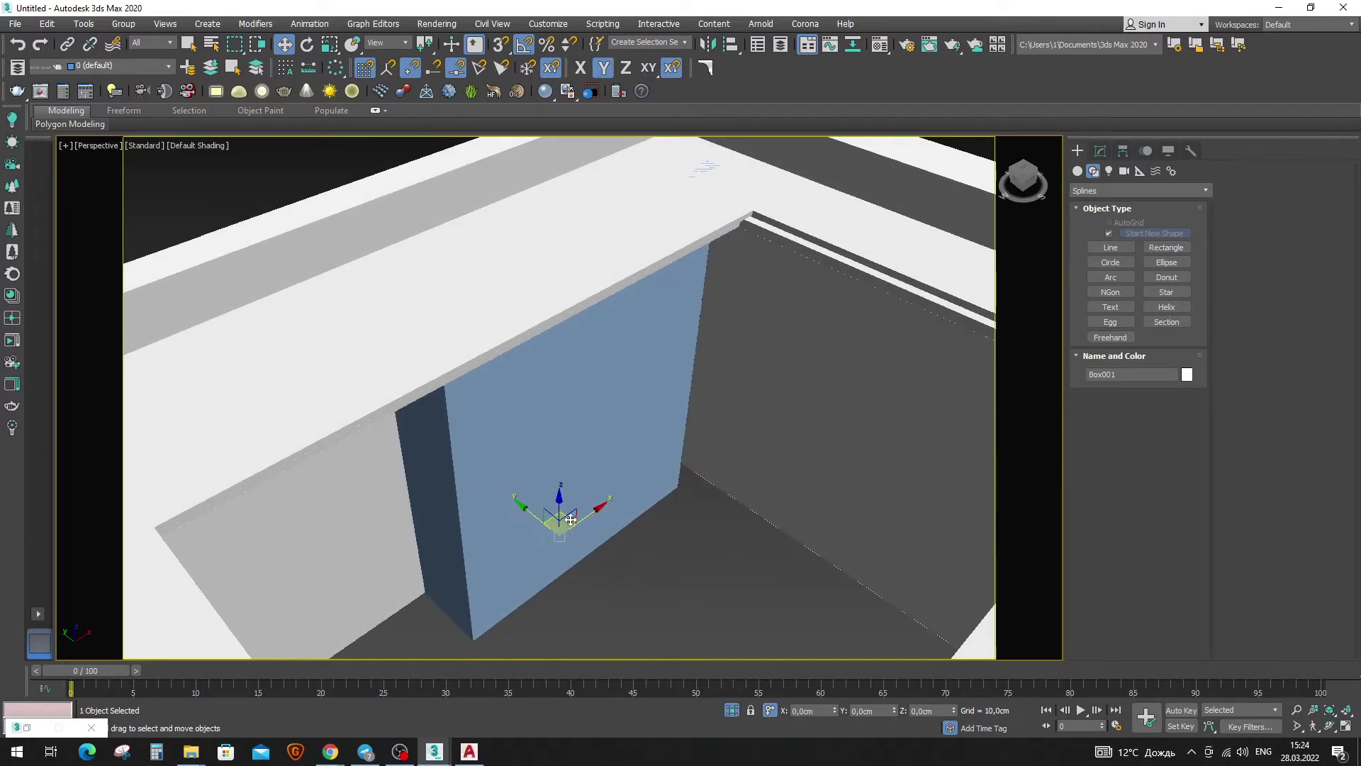
key("f")
key("l")
scroll(571, 520, "up", 2)
scroll(713, 462, "down", 2)
middle_click_drag(713, 461, 643, 465)
left_click(643, 466)
scroll(642, 465, "down", 2)
scroll(980, 528, "up", 1)
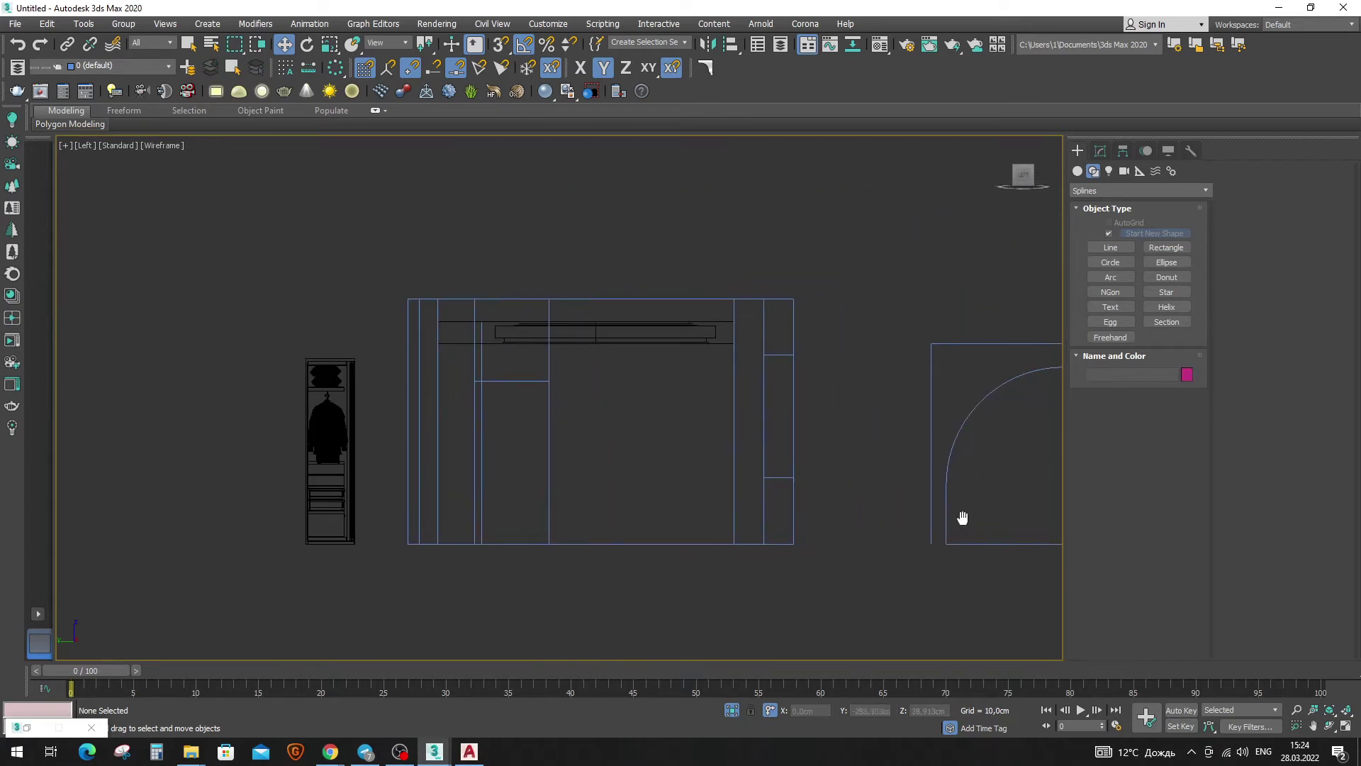
middle_click_drag(980, 528, 906, 496)
left_click_drag(905, 587, 808, 443)
mouse_move(1047, 552)
left_mouse_down()
mouse_move(927, 418)
mouse_move(577, 496)
mouse_move(358, 503)
left_mouse_up()
Snap the arch and frame back onto the wall outline, nudging them slightly right.
scroll(339, 512, "up", 3)
key("s")
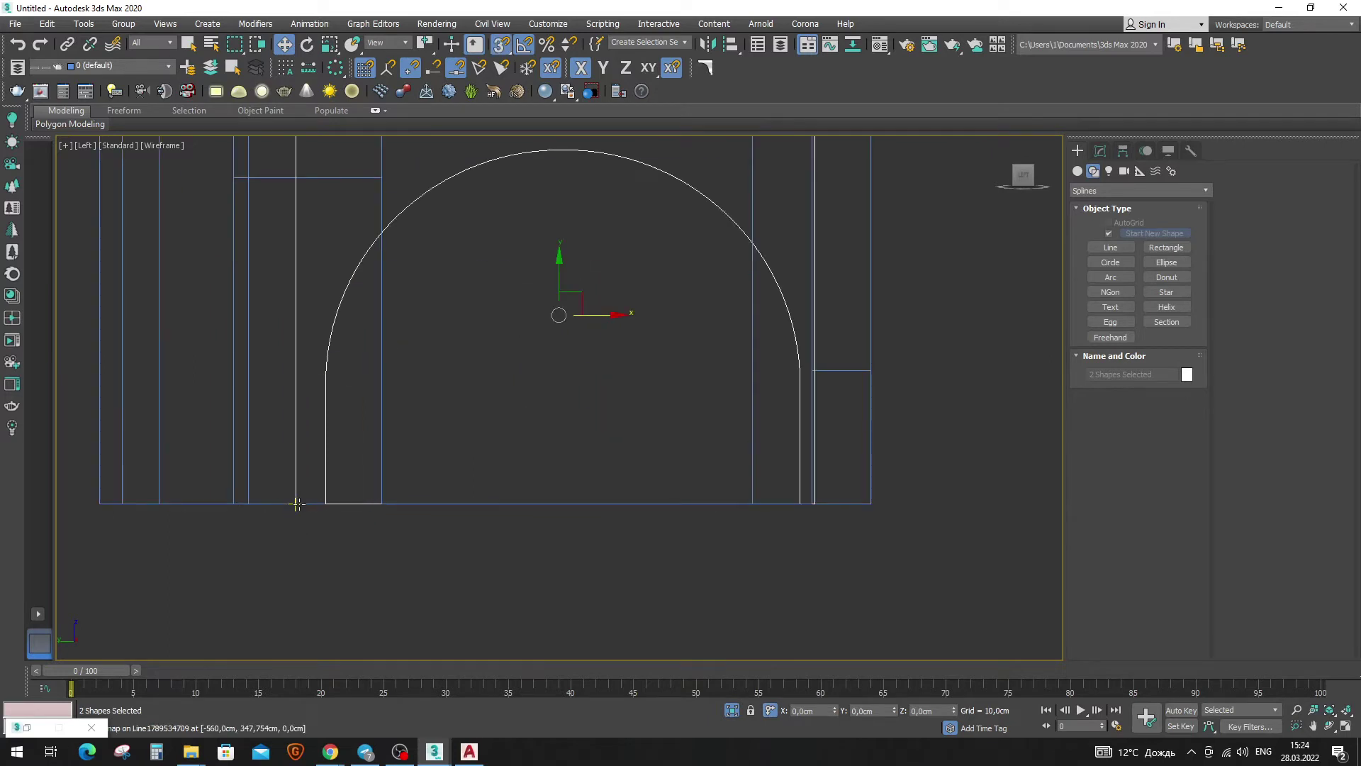
left_click_drag(295, 498, 248, 502)
key("s")
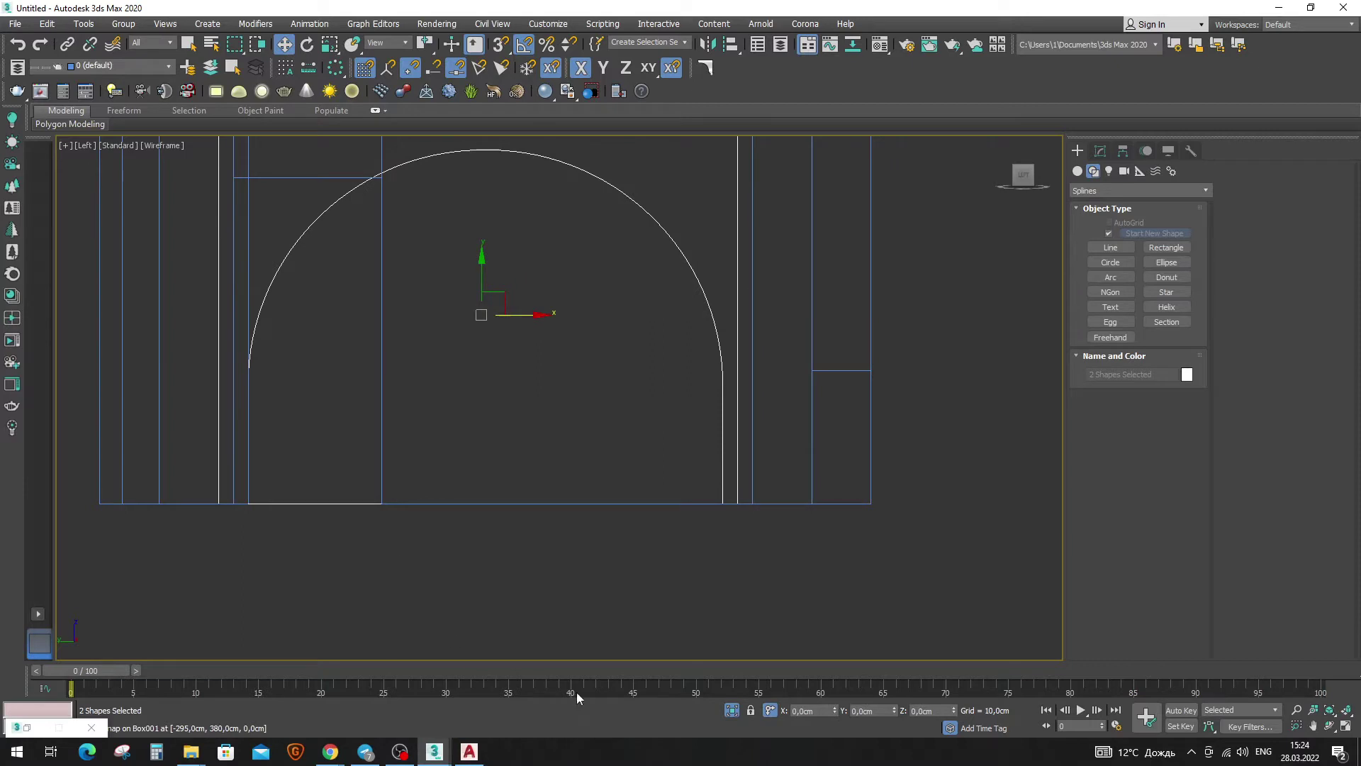
key("s")
left_click_drag(738, 502, 749, 502)
key("s")
middle_click_drag(196, 295, 244, 361)
Snap the frame's two left vertices along X in toward the arch.
left_click(282, 350)
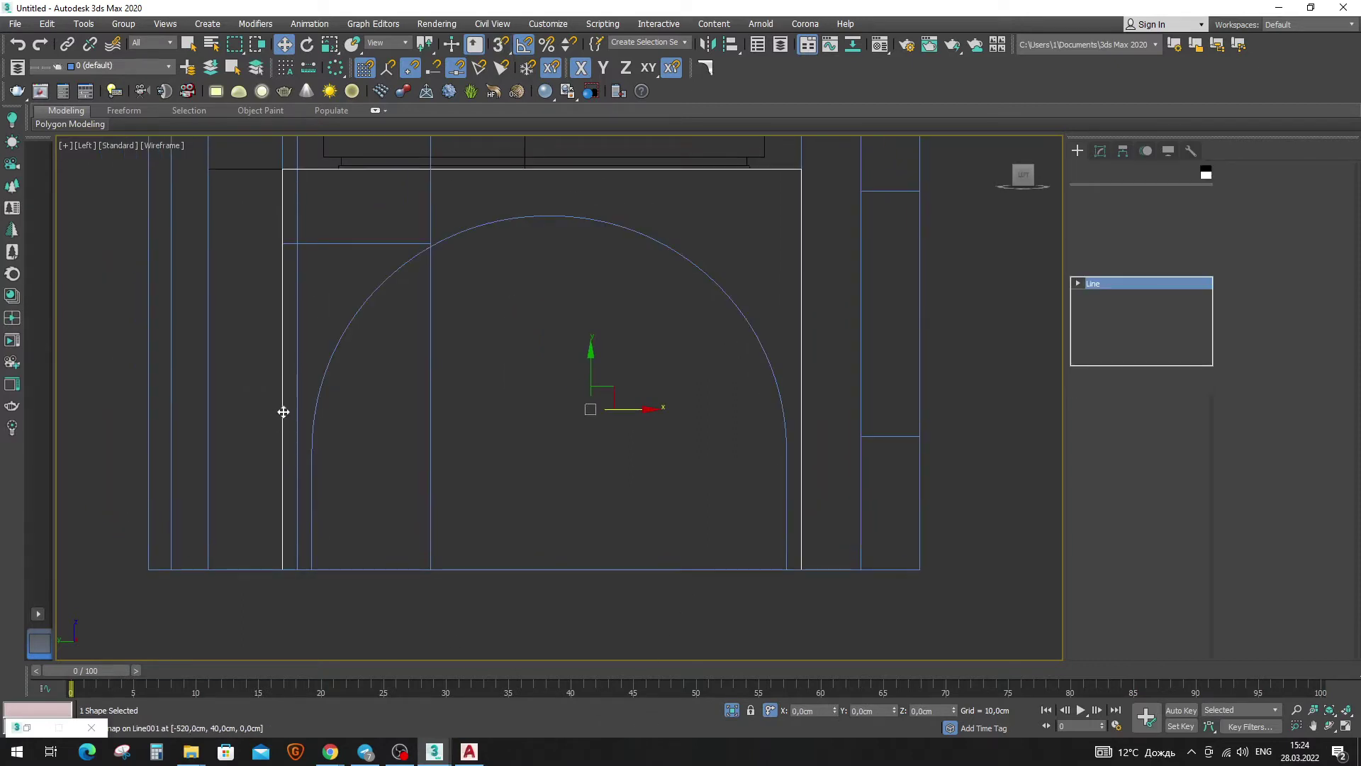
left_click_drag(257, 189, 291, 162)
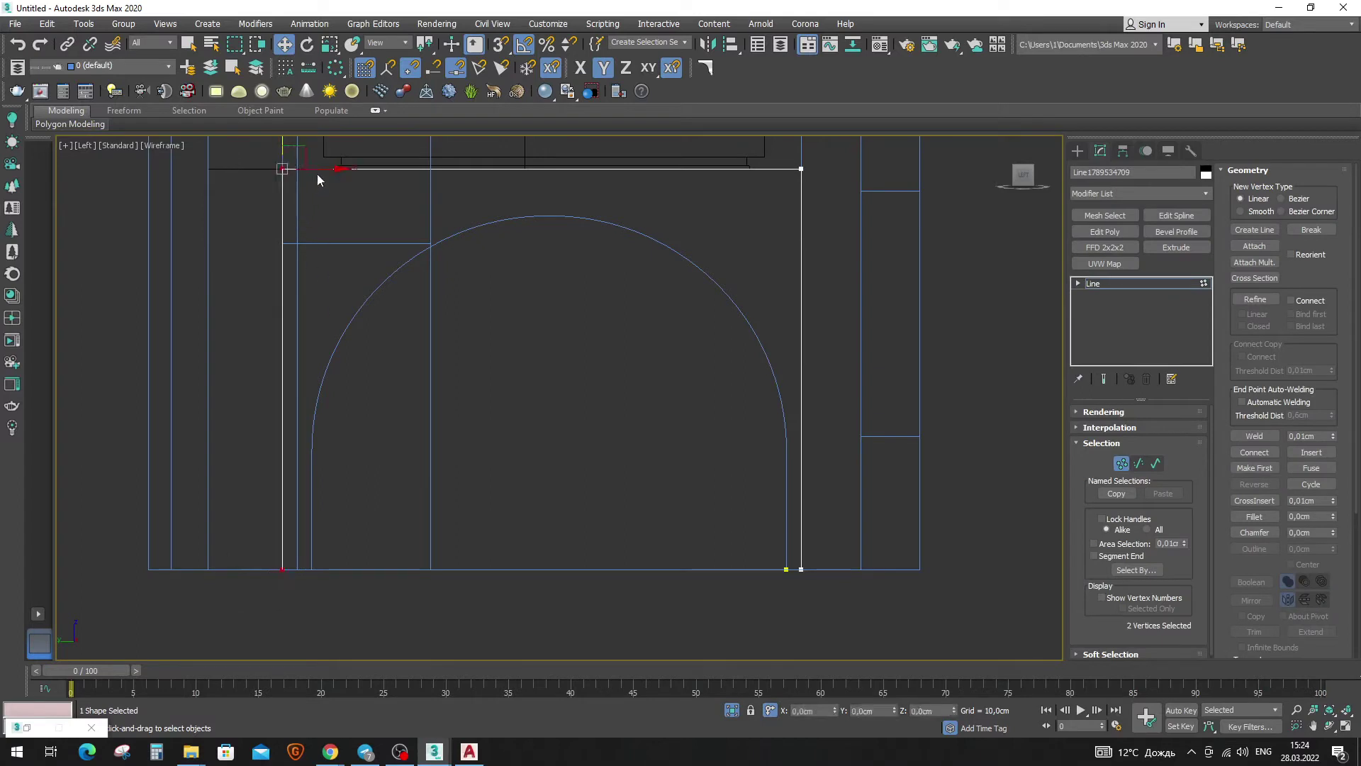
key("F5")
key("s")
left_click_drag(323, 569, 338, 570)
key("s")
scroll(432, 454, "down", 2)
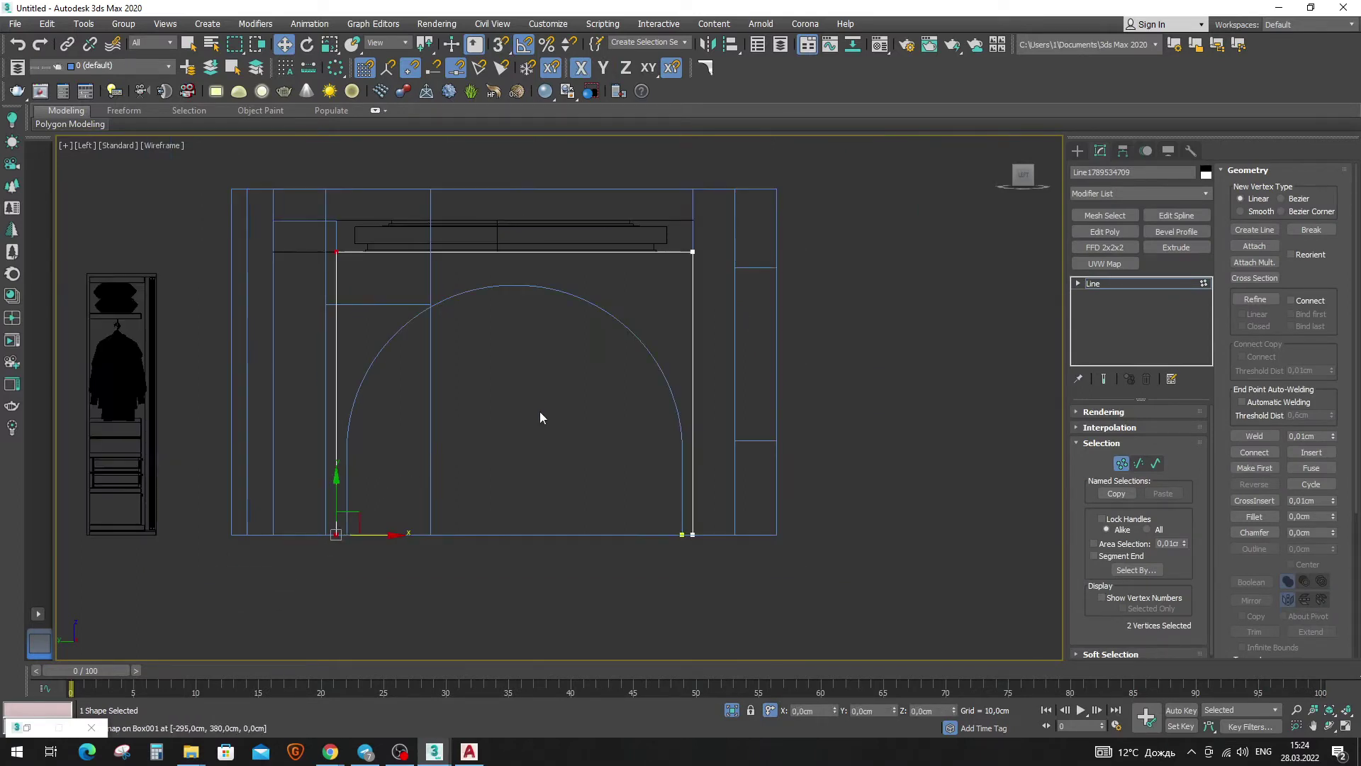
Select the whole frame object plus the arch in the perspective view.
key("1")
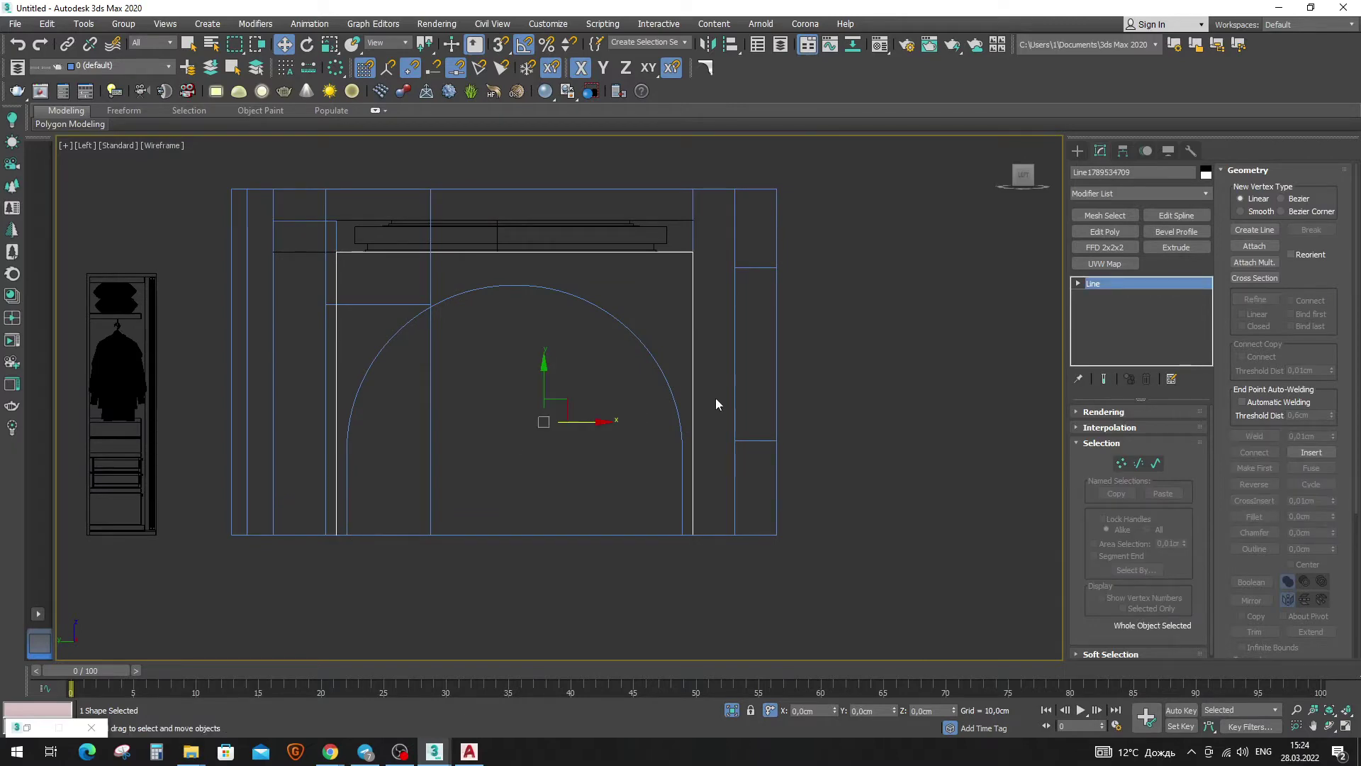
left_click(651, 353, "ctrl")
scroll(651, 352, "up", 2)
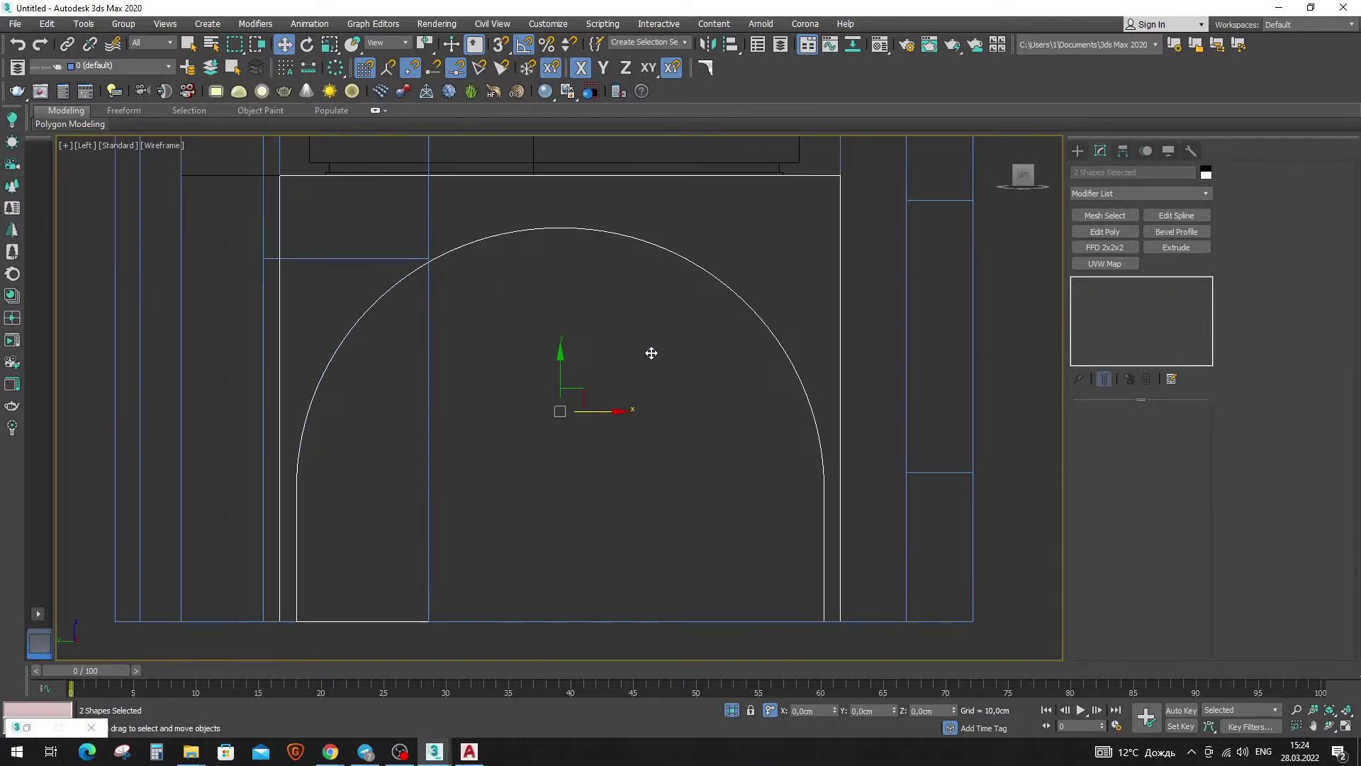
key("p")
scroll(706, 367, "down", 2)
Shift the shapes along Y, then straighten the frame line's top vertex in Top view.
key("s")
mouse_move(550, 381)
left_mouse_down()
mouse_move(888, 389)
mouse_move(912, 404)
left_mouse_up()
middle_click_drag(943, 509, 730, 509)
left_click_drag(743, 545, 836, 520)
key("t")
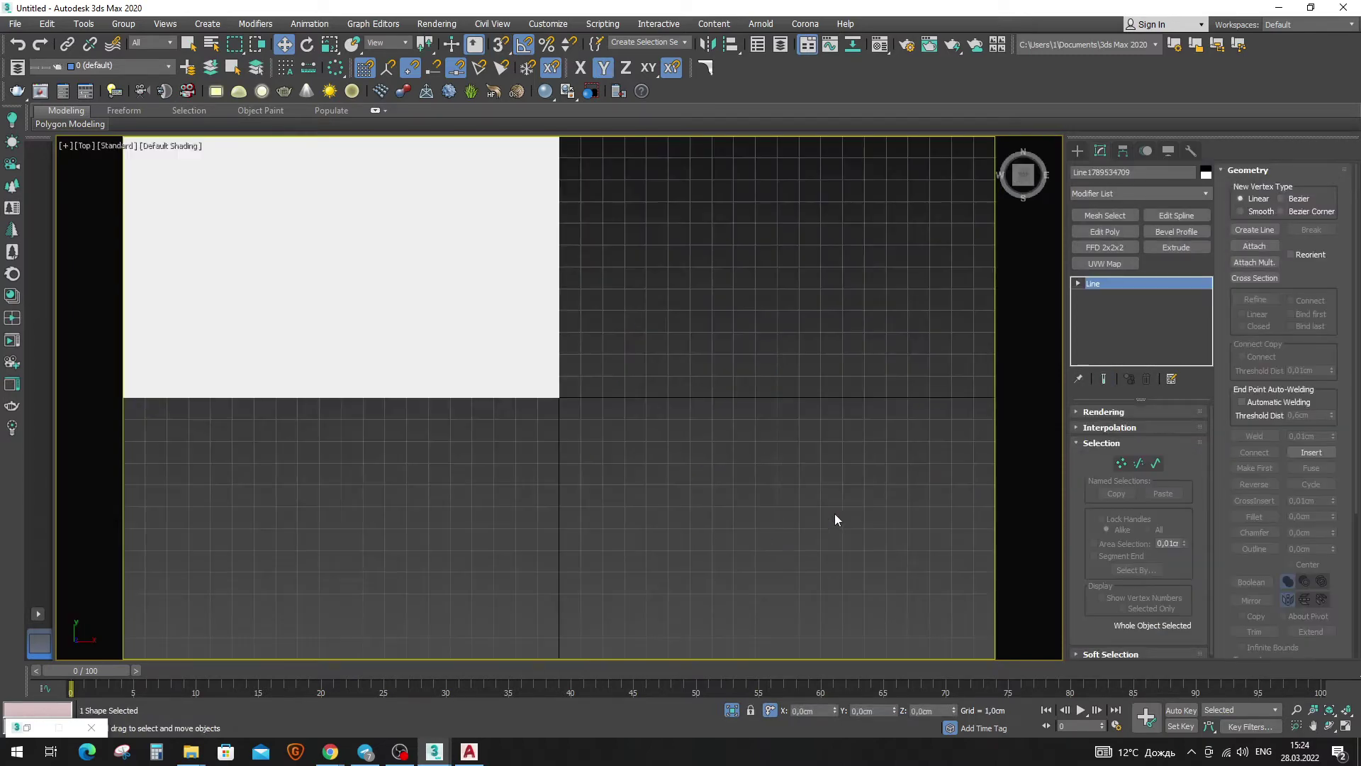
key("z")
key("1")
key("ctrl+a")
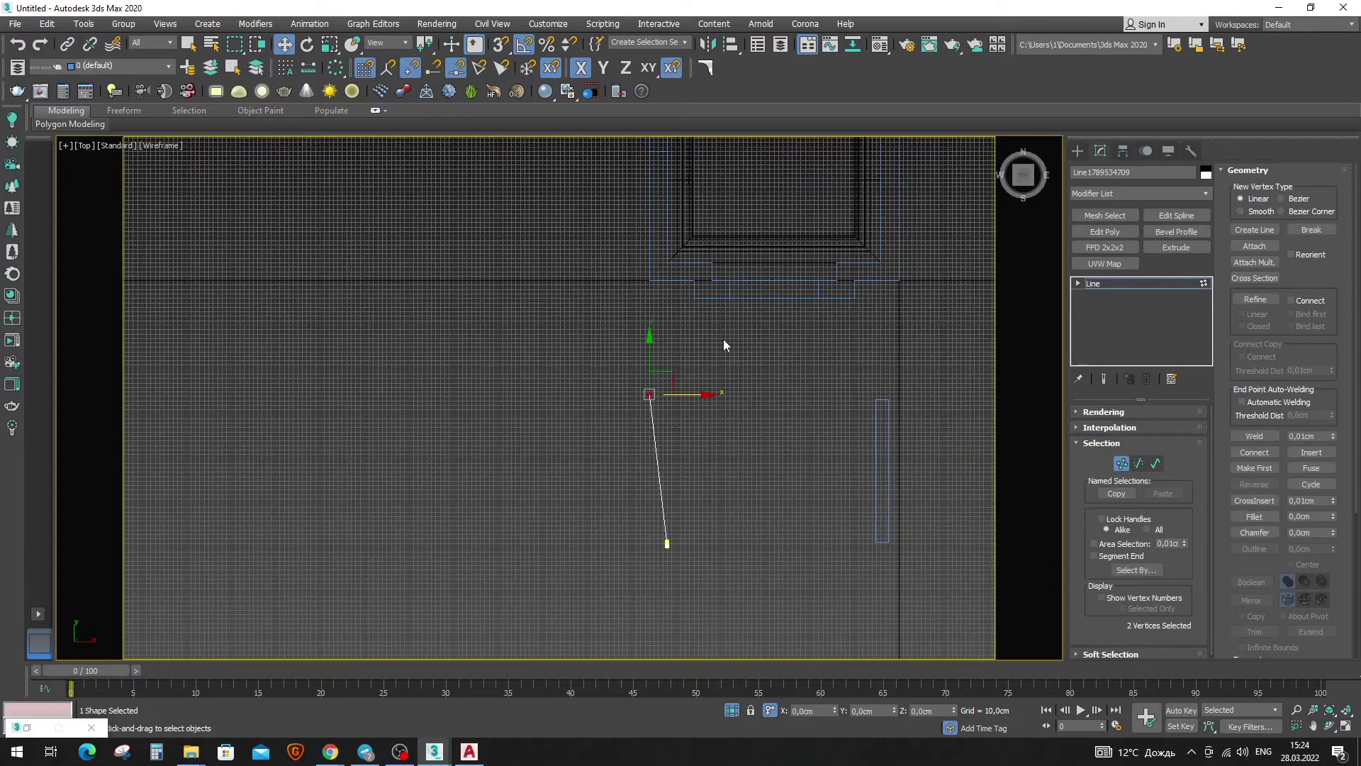
left_click_drag(695, 394, 668, 543)
Align the arch's bottom-left vertex with its bottom-right so the edge lies flat.
middle_click_drag(861, 474, 760, 494)
left_click(870, 455)
scroll(794, 467, "up", 3)
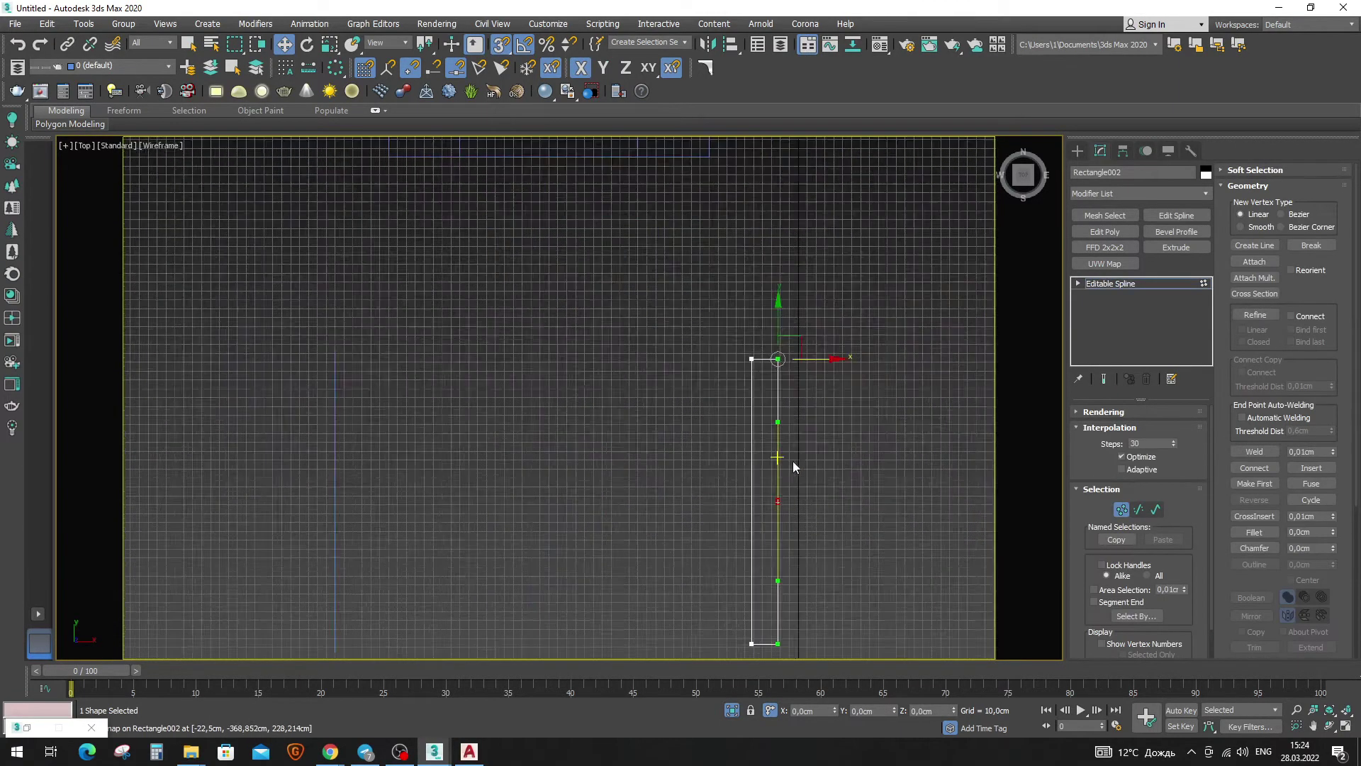
scroll(794, 466, "up", 2)
scroll(793, 466, "down", 1)
scroll(696, 398, "down", 3)
scroll(668, 522, "down", 1)
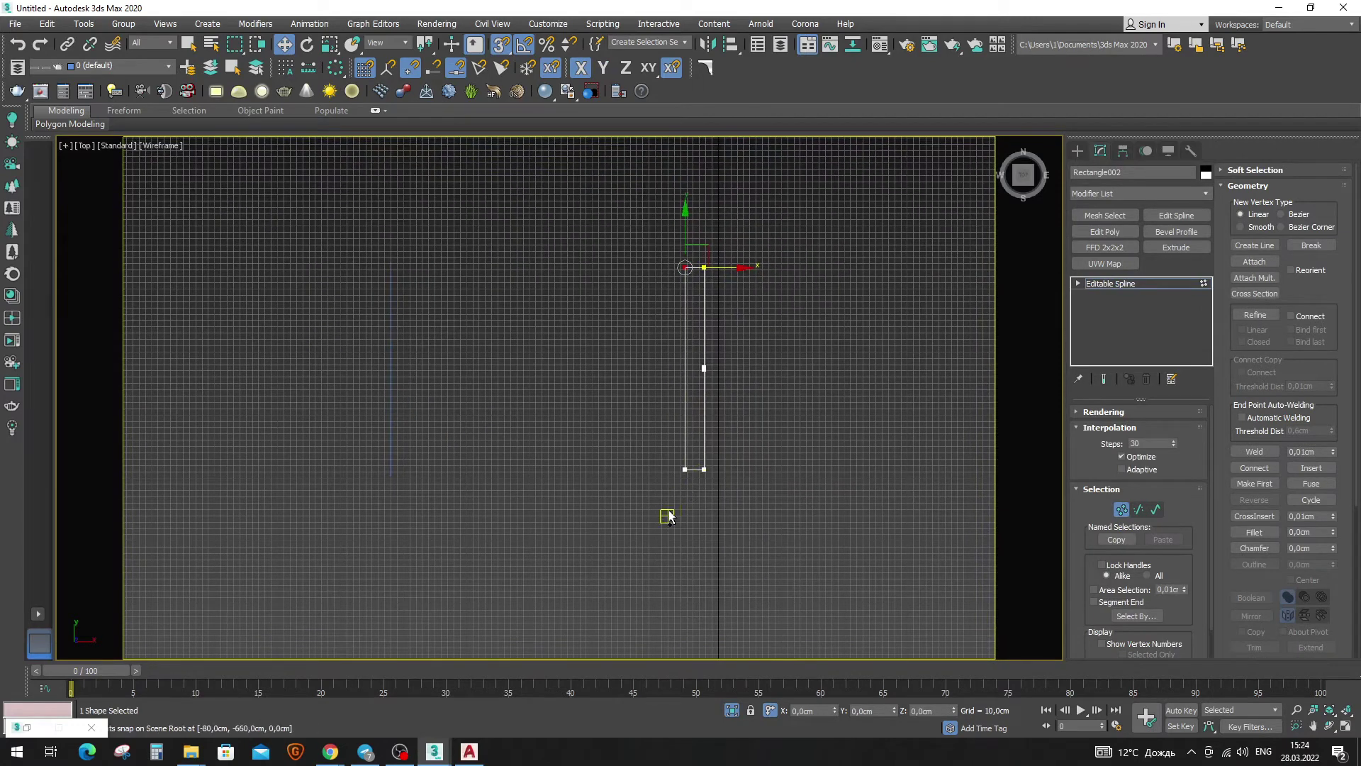
left_click_drag(697, 450, 703, 473)
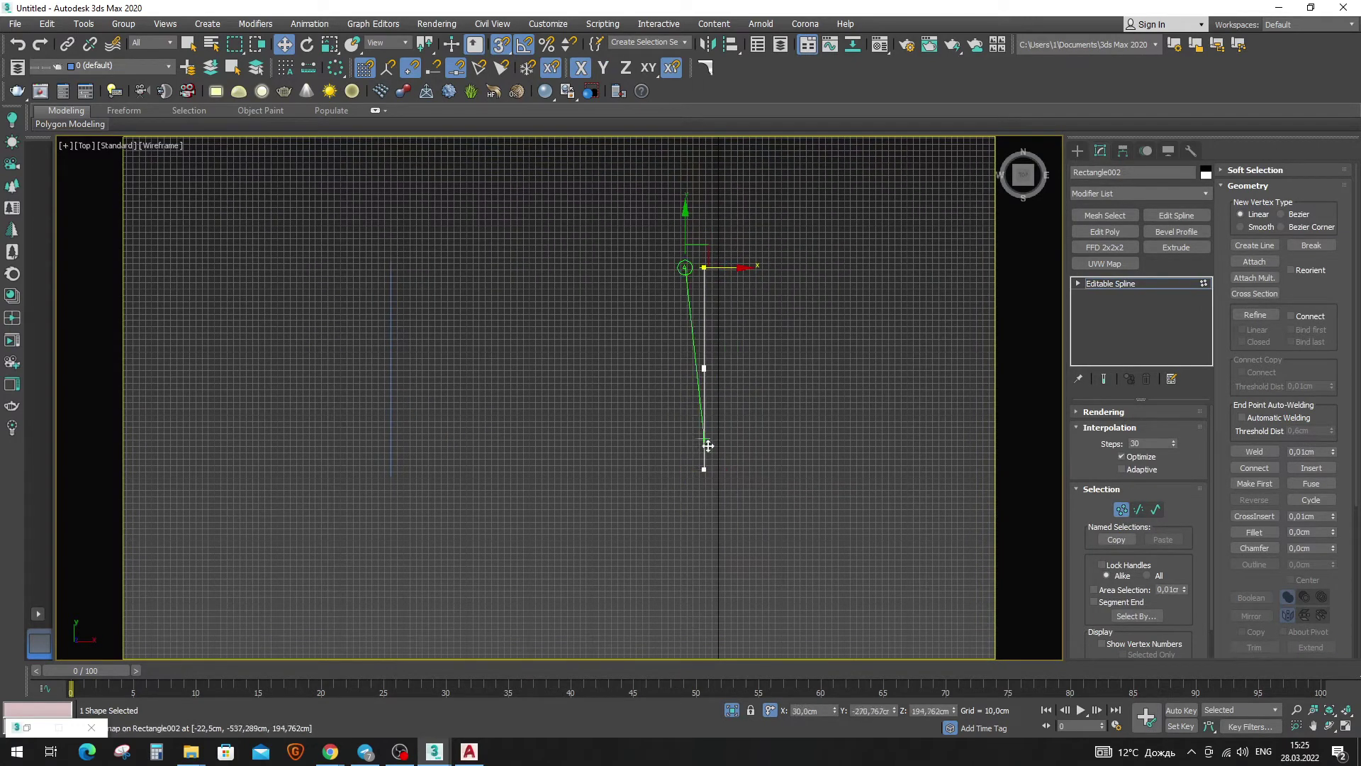
Switch snapping to 2.5D and inspect the straightened shapes in perspective.
key("s")
left_click_drag(500, 44, 501, 68)
key("p")
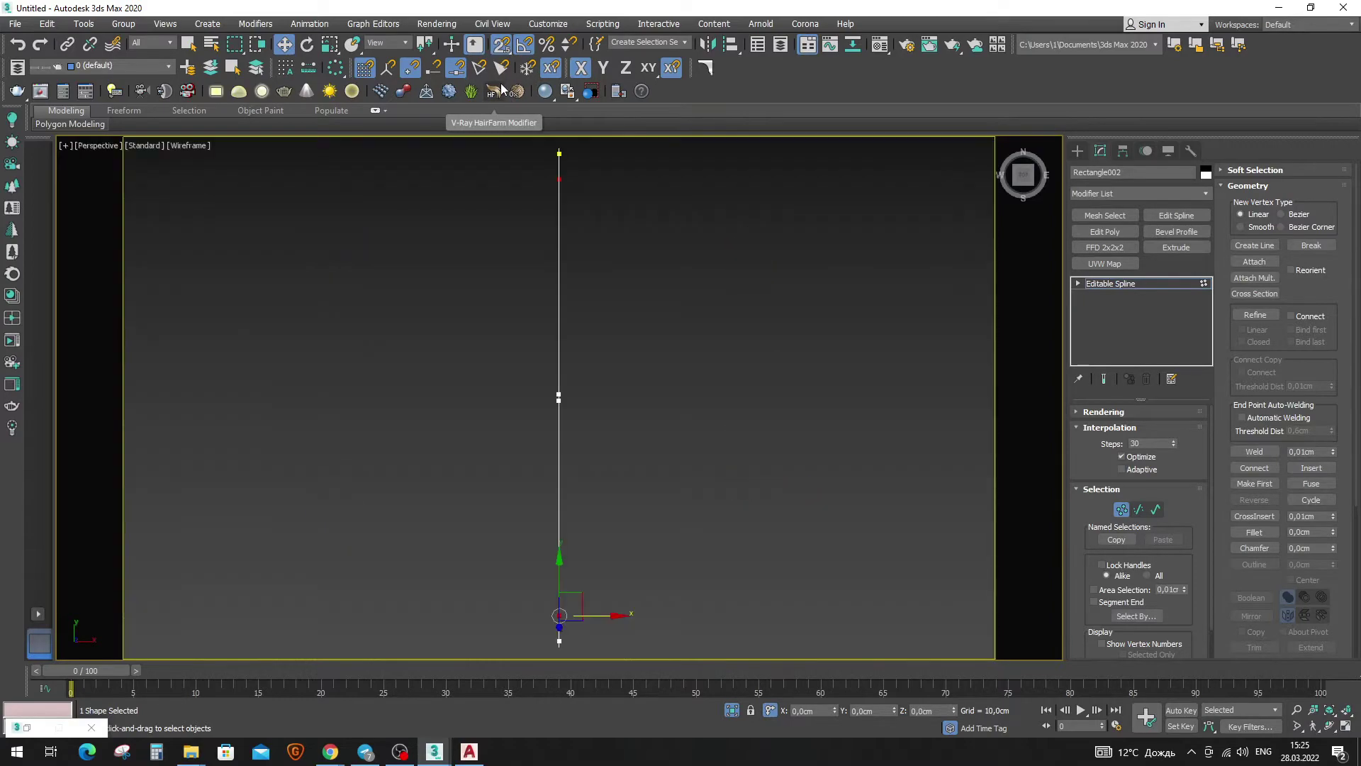
mouse_move(531, 305)
middle_mouse_down("alt")
mouse_move(598, 486)
mouse_move(648, 398)
middle_mouse_up("alt")
key("s")
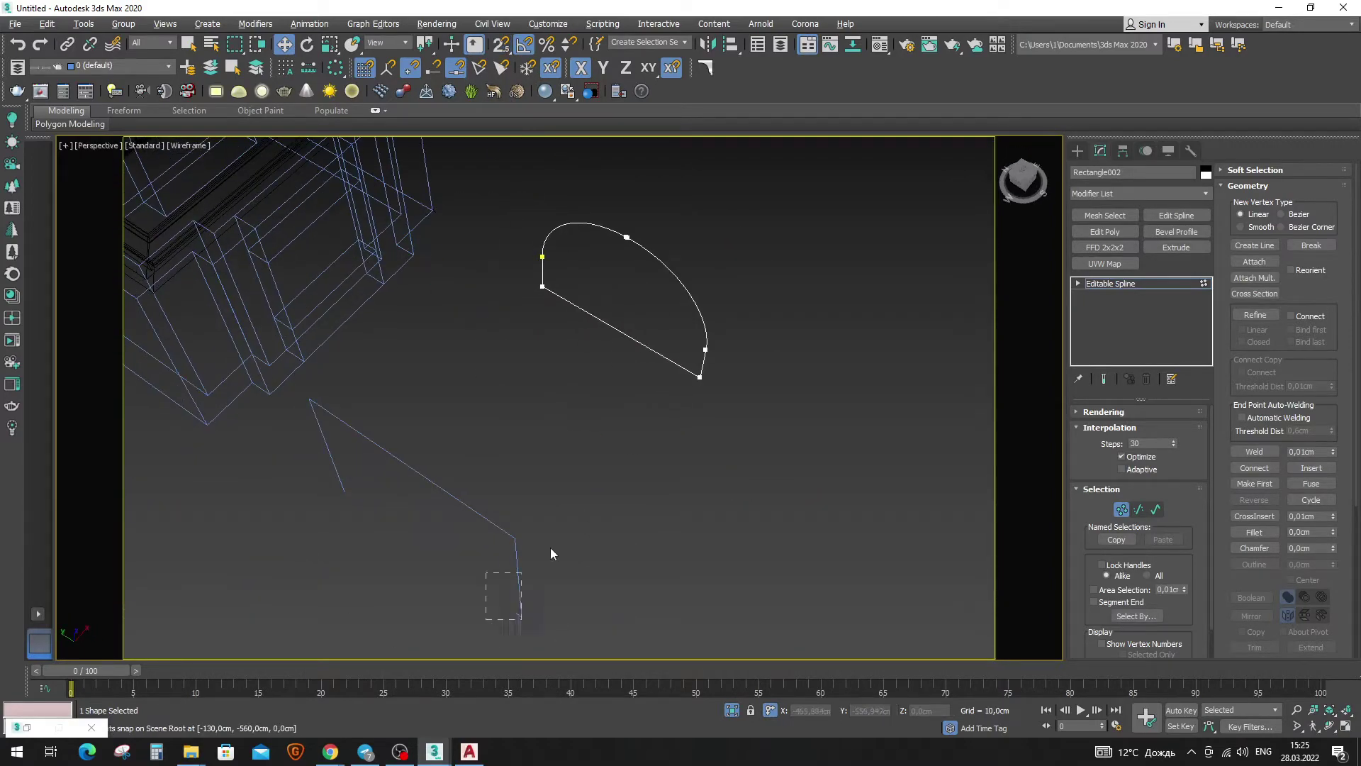
In Top view, snap the frame line along X onto the arch's edge.
left_click_drag(547, 545, 437, 615)
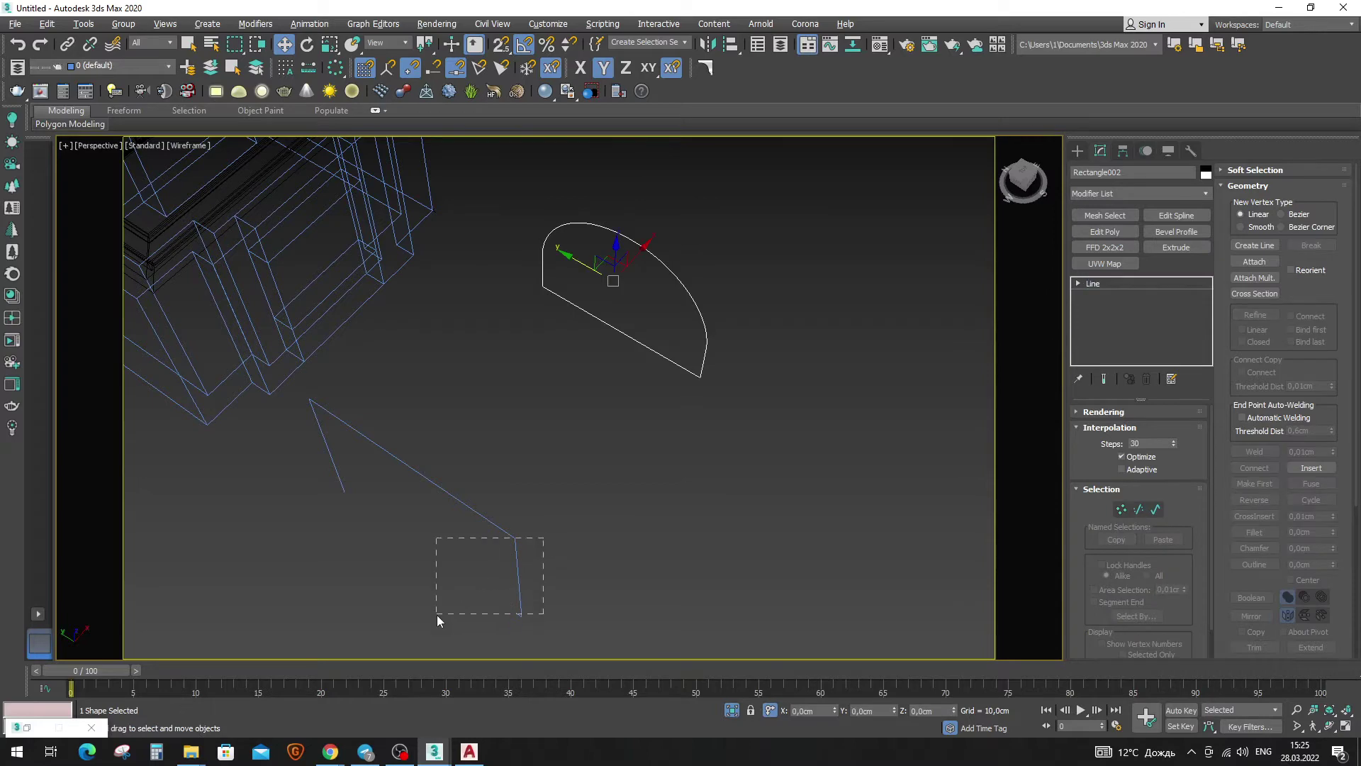
key("t")
scroll(562, 490, "down", 5)
key("F5")
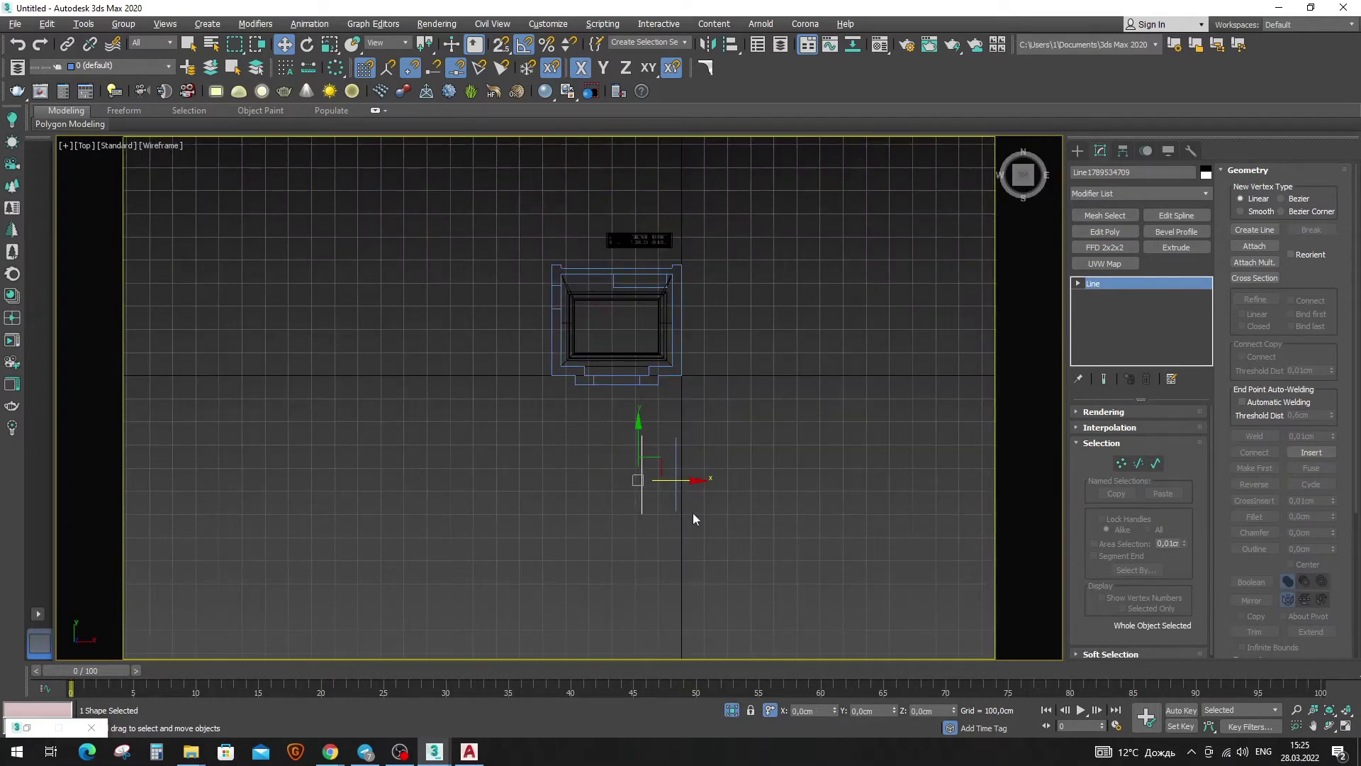
scroll(693, 493, "up", 6)
key("s")
left_click(531, 495)
left_click_drag(553, 482, 688, 475)
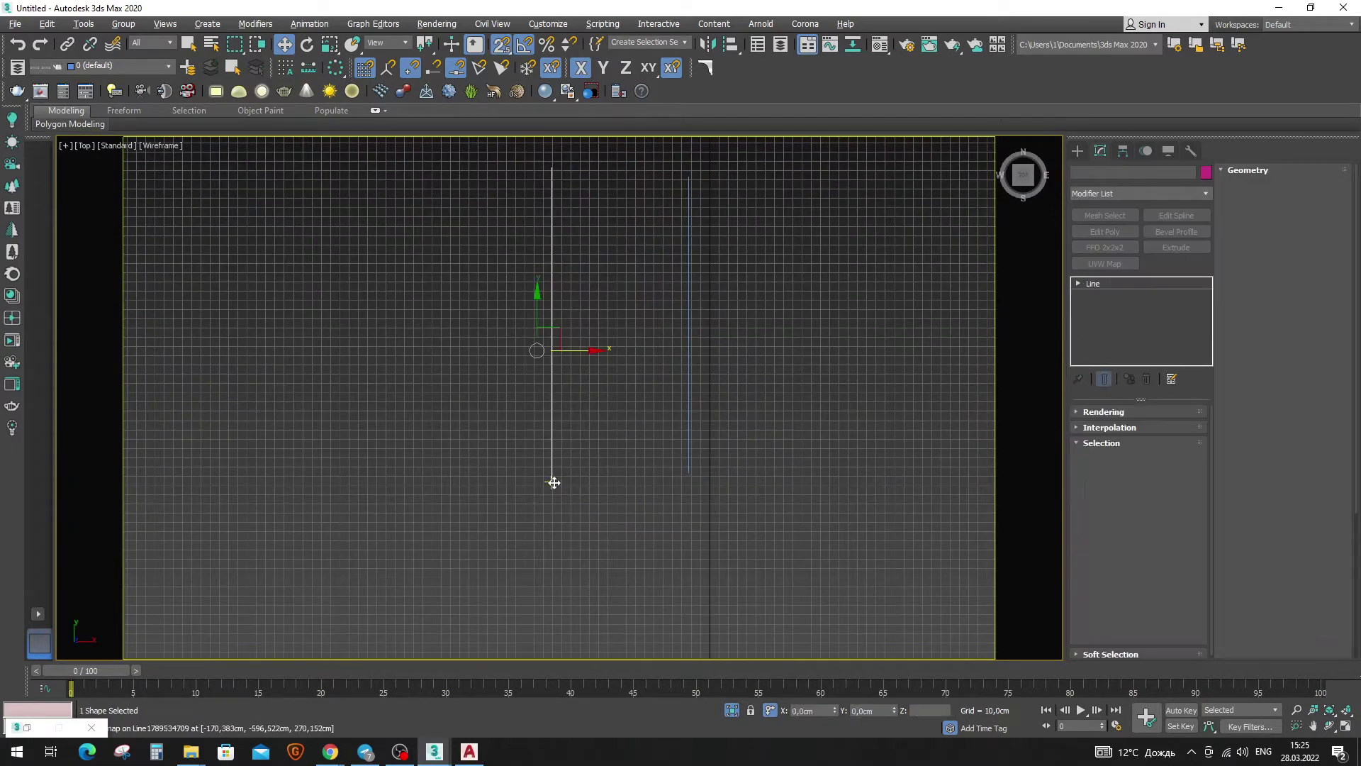
Select the arch and frame together and move a copy sideways.
key("s")
key("p")
mouse_move(687, 474)
middle_mouse_down("alt")
mouse_move(622, 493)
mouse_move(657, 541)
middle_mouse_up("alt")
left_click(537, 516)
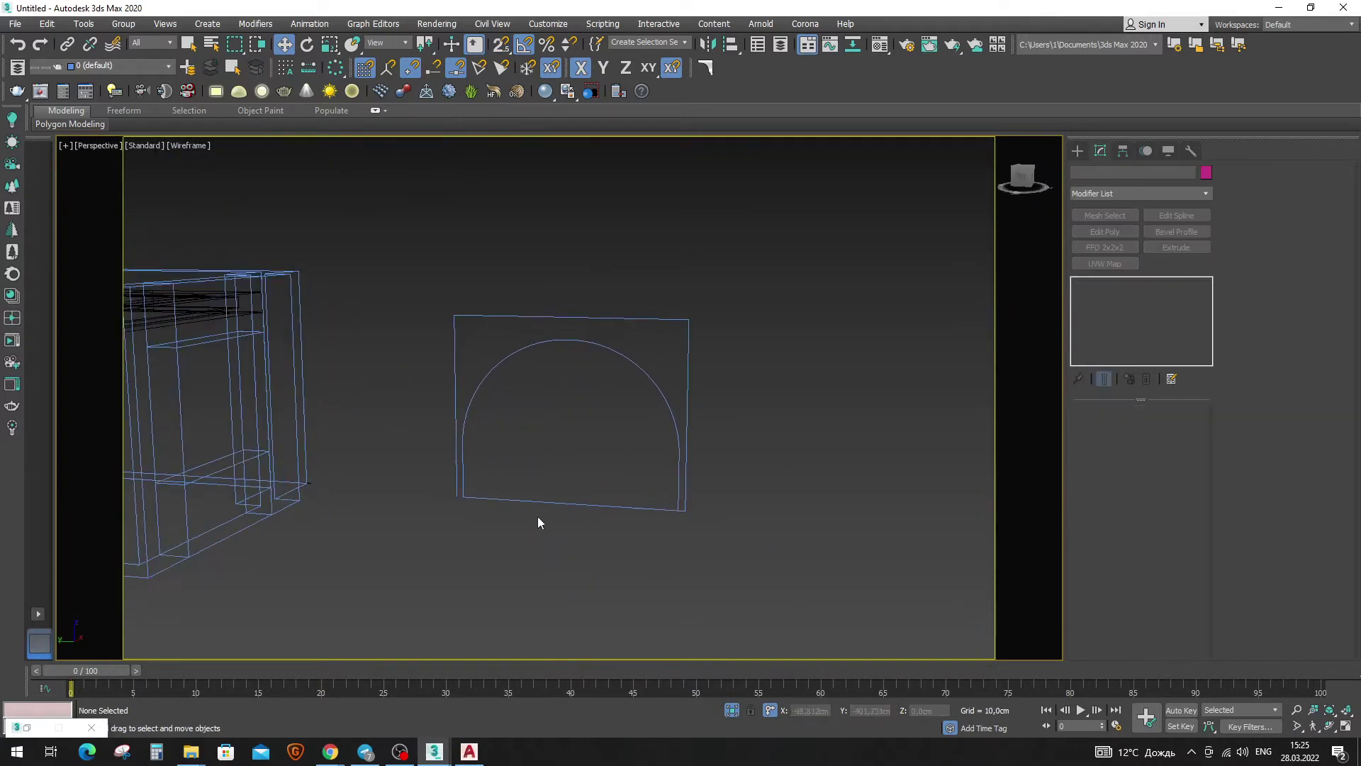
middle_click_drag(537, 516, 555, 551, "alt")
left_click_drag(553, 553, 534, 521)
scroll(534, 522, "up", 3)
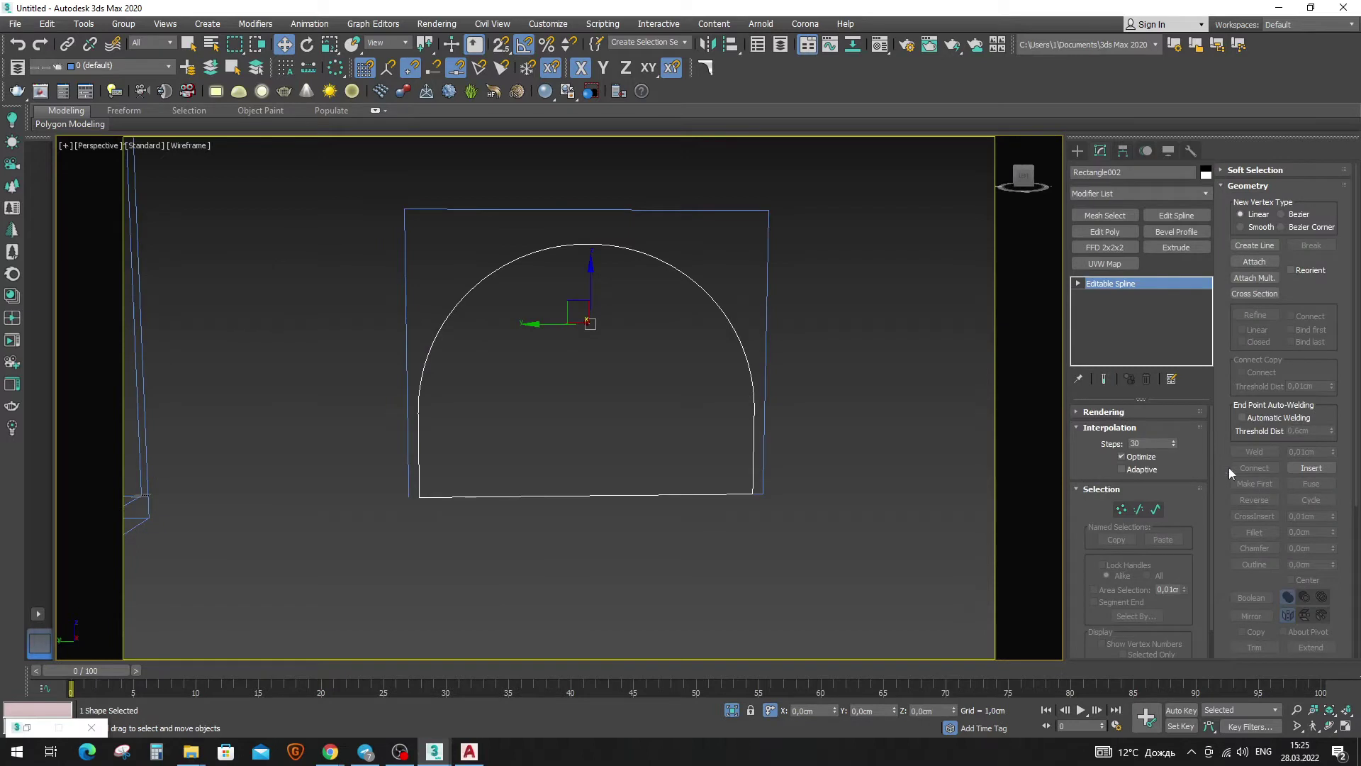
left_click_drag(875, 533, 657, 376)
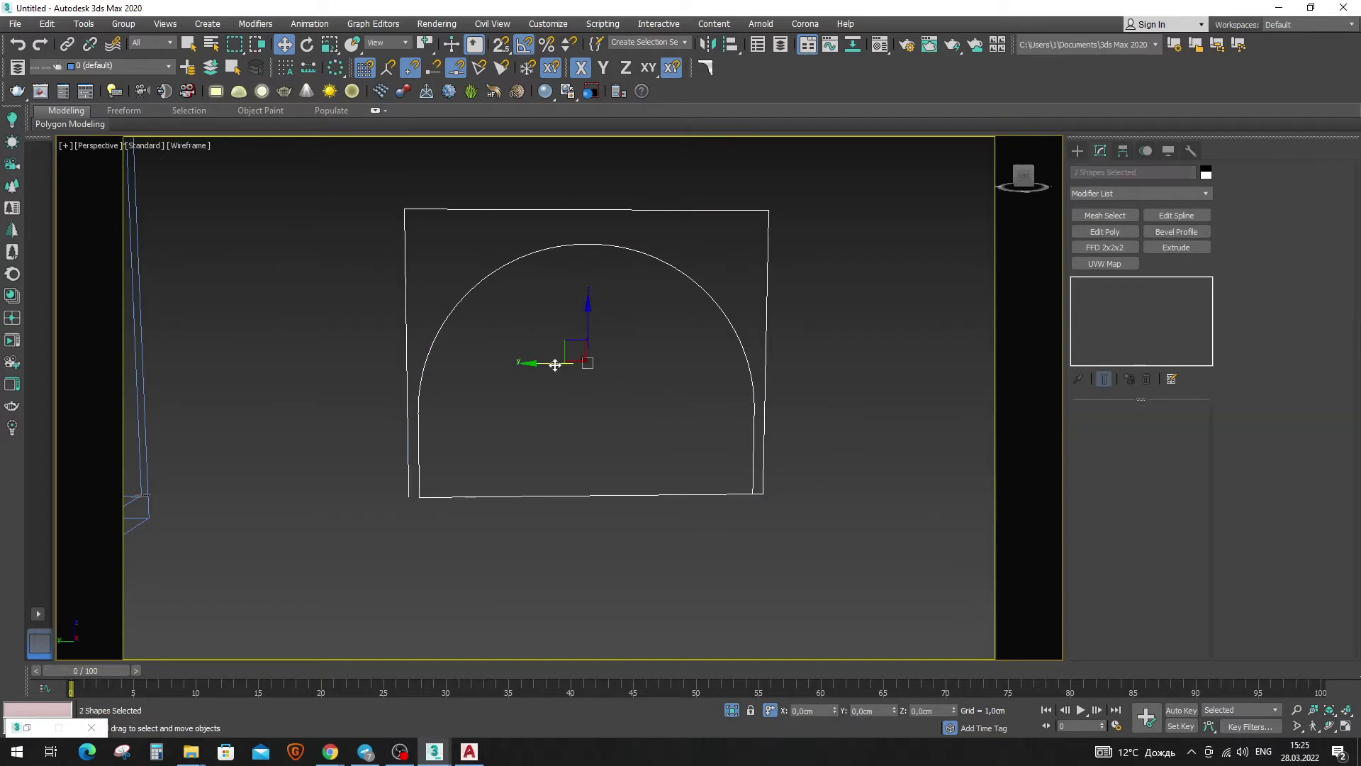
left_click_drag(555, 364, 968, 368, "shift")
Delete the left arch's straight bottom segment in Segment mode.
left_click(679, 438)
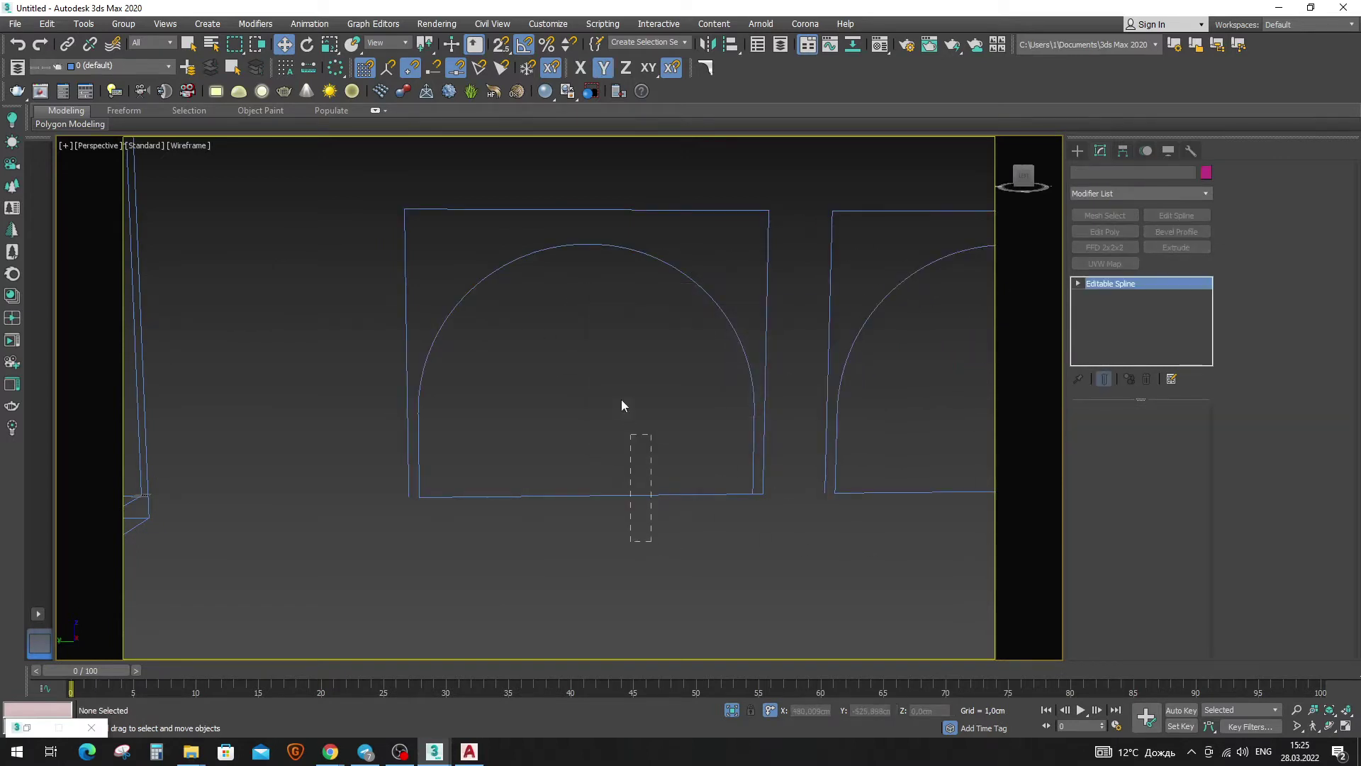
left_click_drag(653, 532, 622, 424)
key("2")
key("Delete")
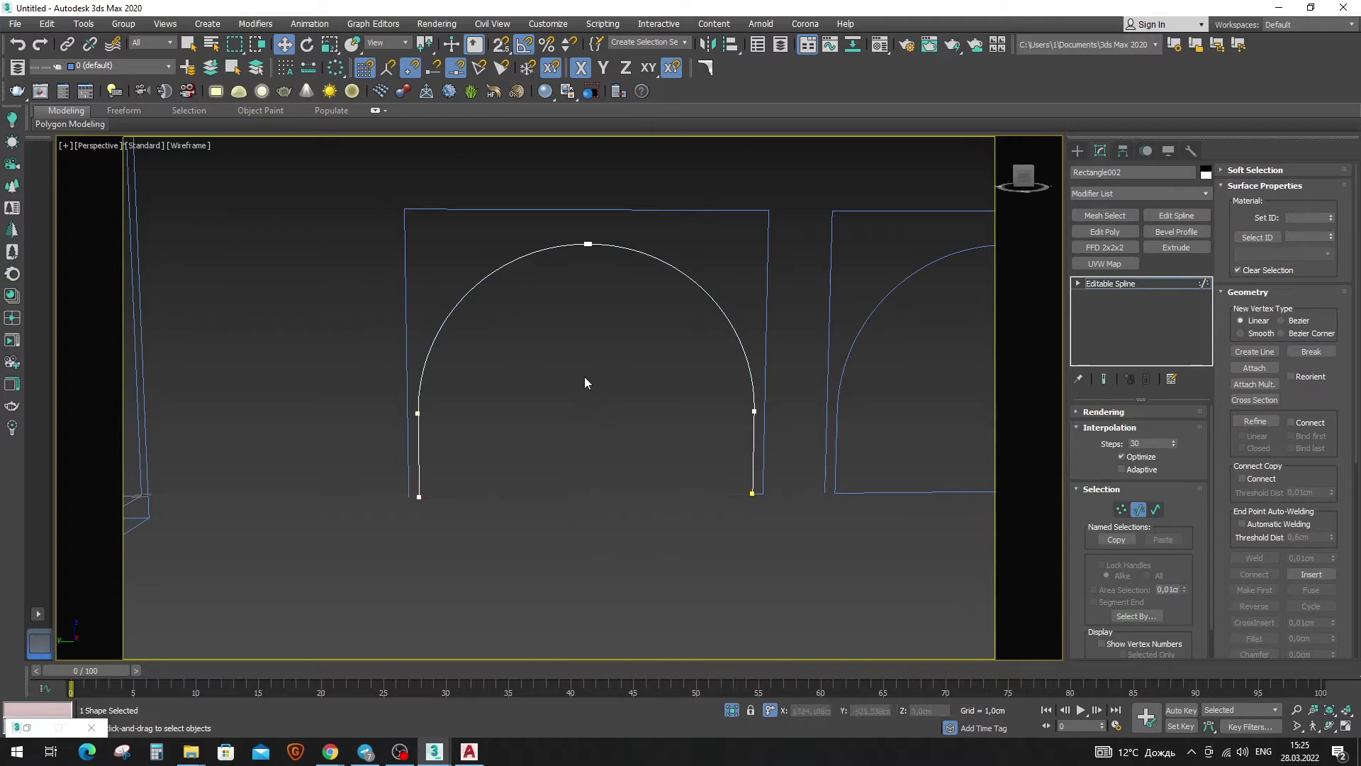
In Left view, trace a new line through the frame's corners around the arch.
key("l")
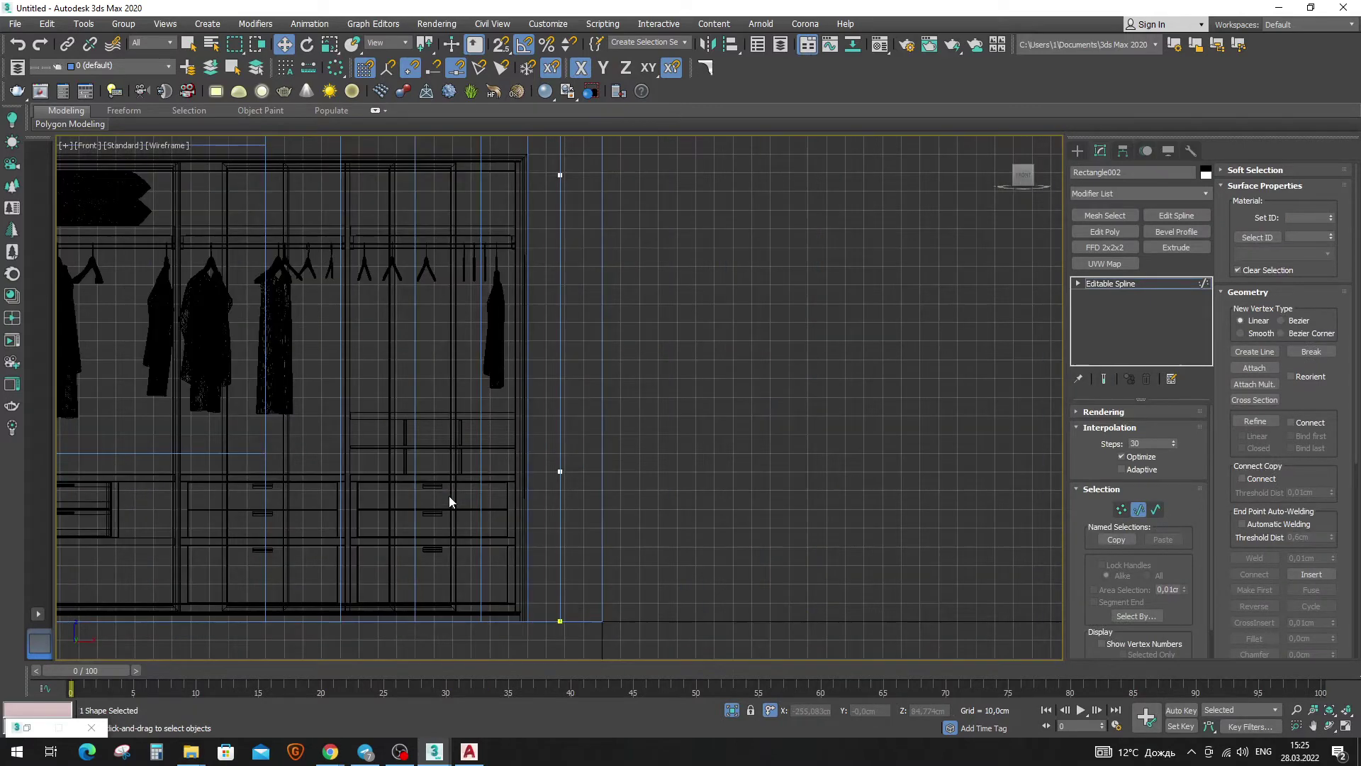
key("f")
scroll(358, 510, "down", 3)
scroll(384, 539, "up", 5)
right_click(383, 536)
left_click(396, 465)
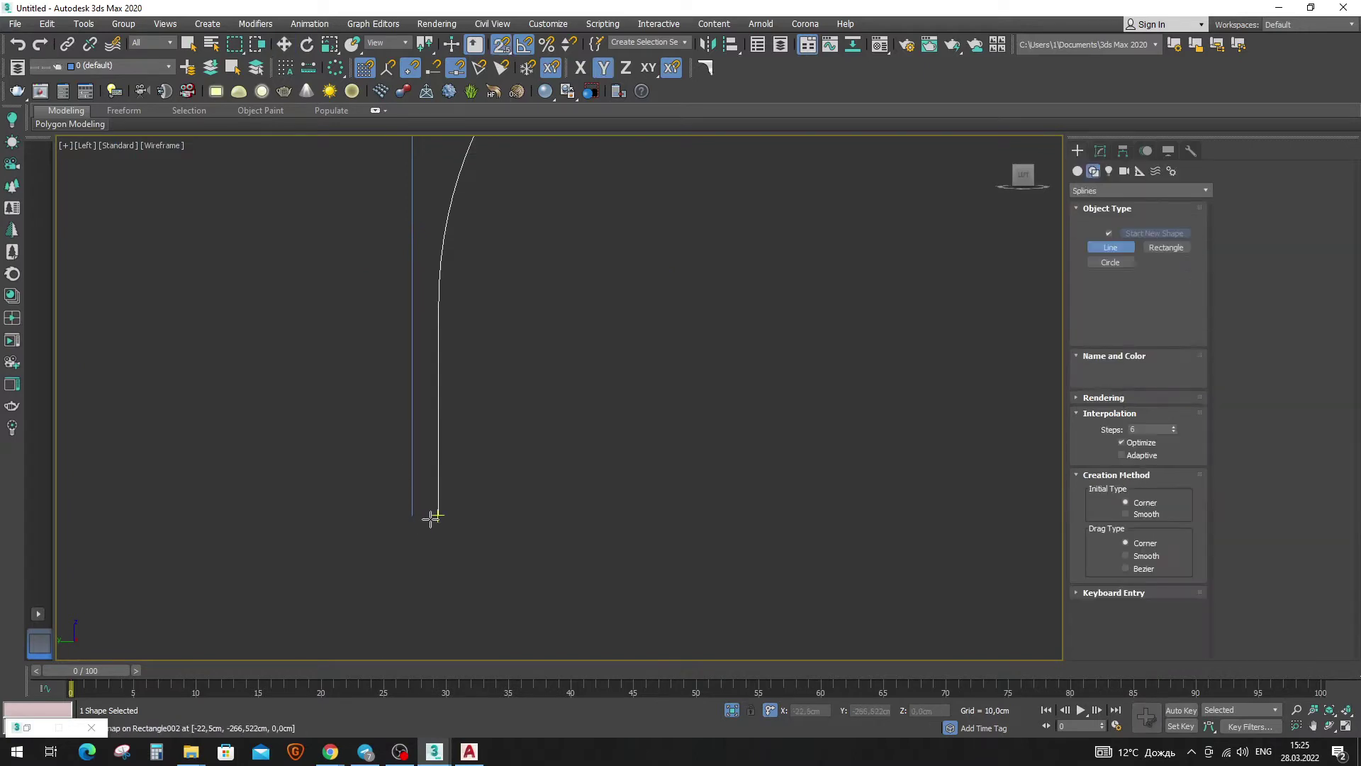
left_click(438, 515)
scroll(403, 518, "down", 3)
scroll(364, 459, "up", 3)
left_click(387, 339)
scroll(388, 340, "down", 4)
scroll(518, 454, "up", 1)
left_click(634, 358)
left_click(634, 535)
scroll(635, 537, "up", 4)
left_click(640, 514)
scroll(639, 513, "down", 4)
scroll(498, 511, "down", 1)
Lift the new frame line above the arch, then undo the last change.
key("w")
key("s")
left_click_drag(450, 440, 454, 313)
key("ctrl+z")
key("ctrl+z")
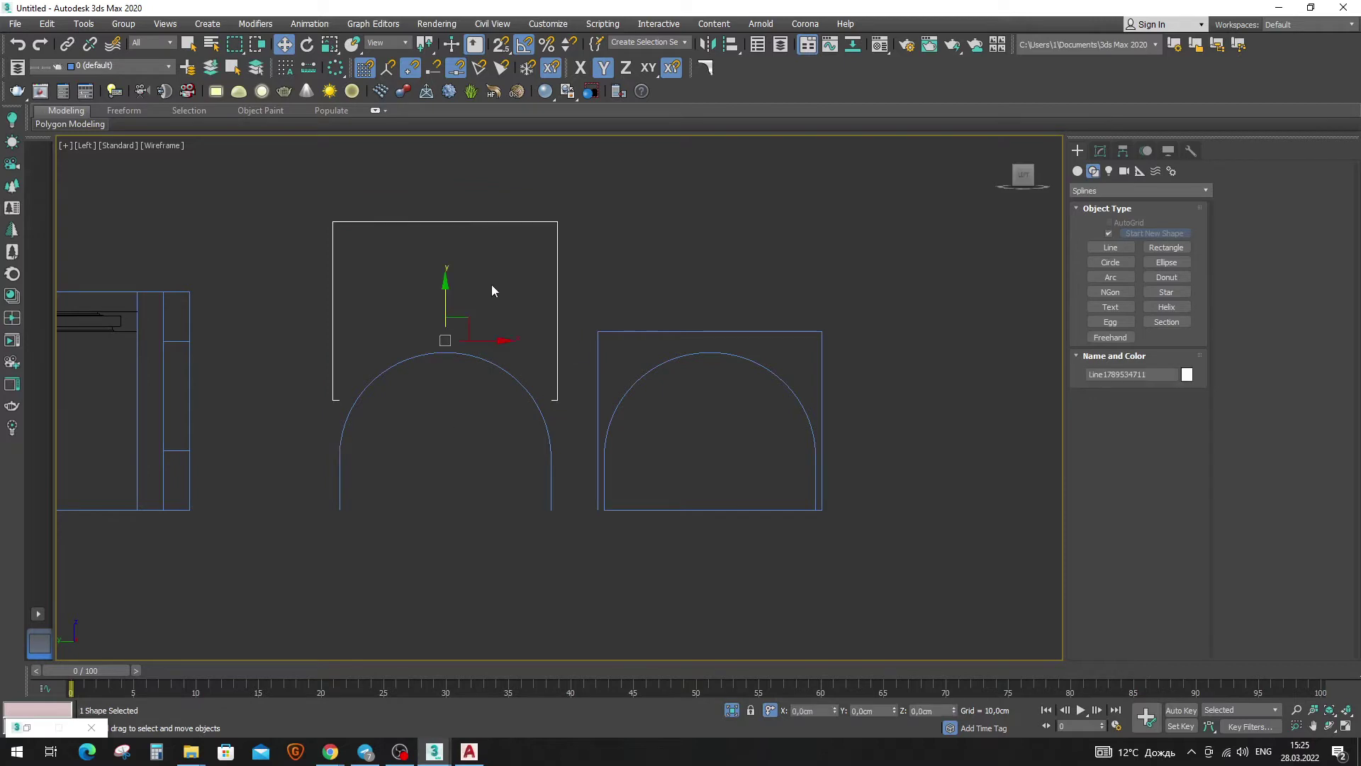
Snap the frame line down onto the arch's corners and start Attach.
key("s")
left_click_drag(550, 401, 553, 512)
left_click(1100, 151)
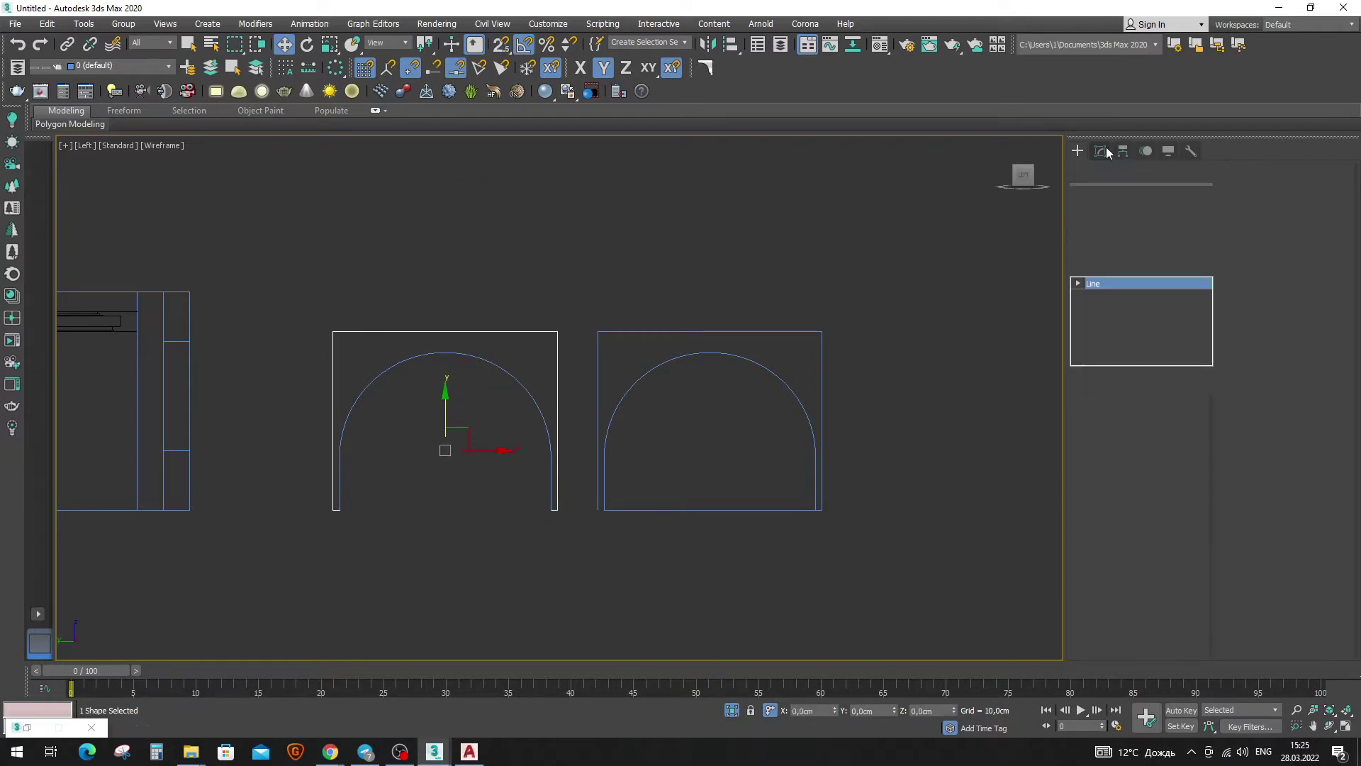
left_click(1254, 246)
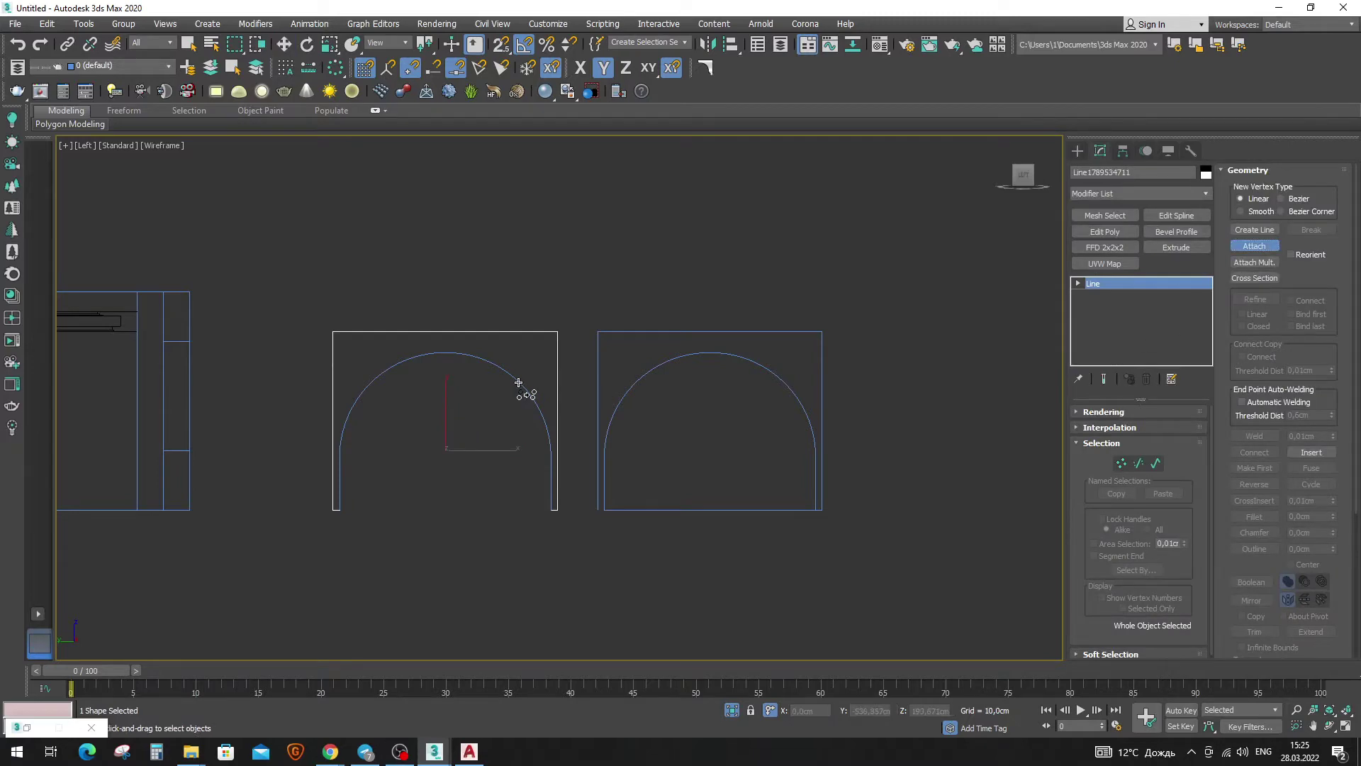
Undo twice in perspective, then reselect the frame line instead of the arch.
key("p")
scroll(518, 381, "down", 3)
middle_click_drag(570, 382, 581, 406, "alt")
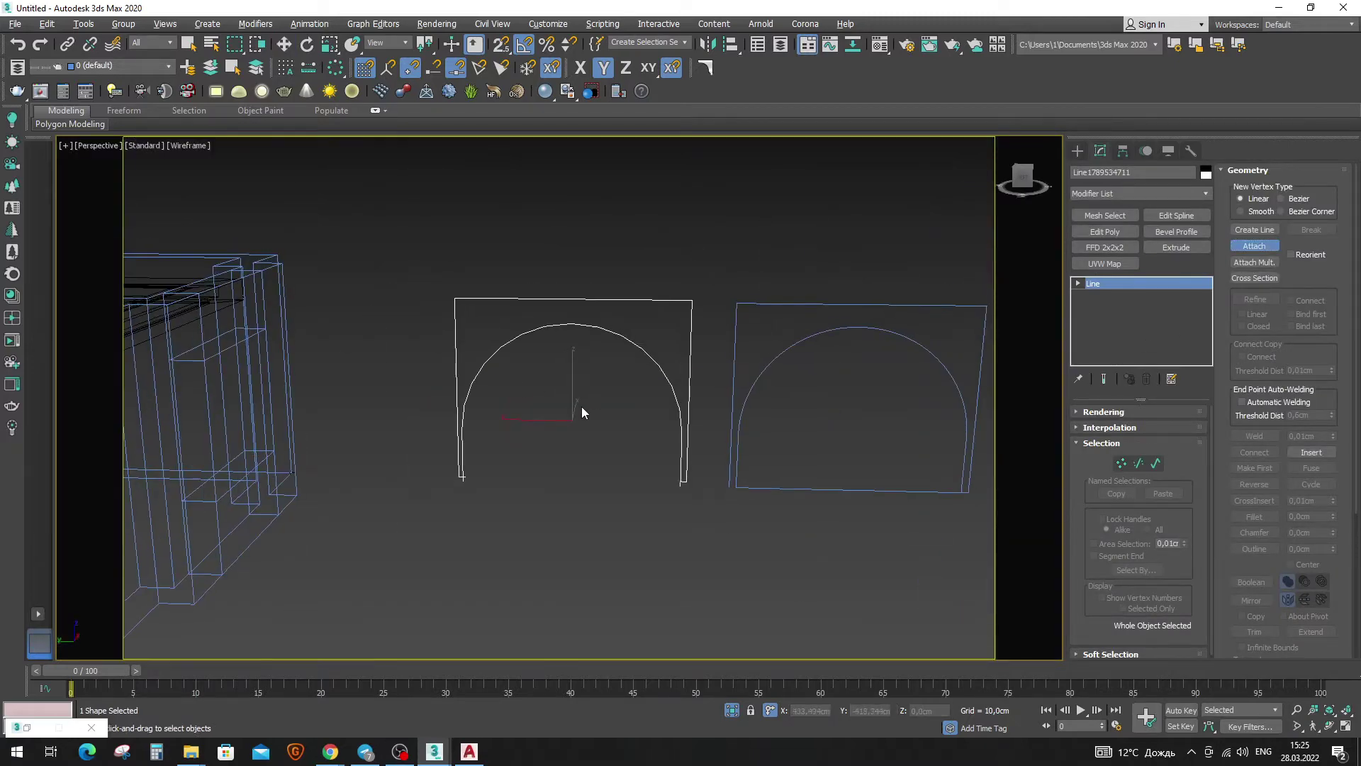
middle_click_drag(684, 437, 623, 453, "alt")
key("ctrl+z")
key("ctrl+z")
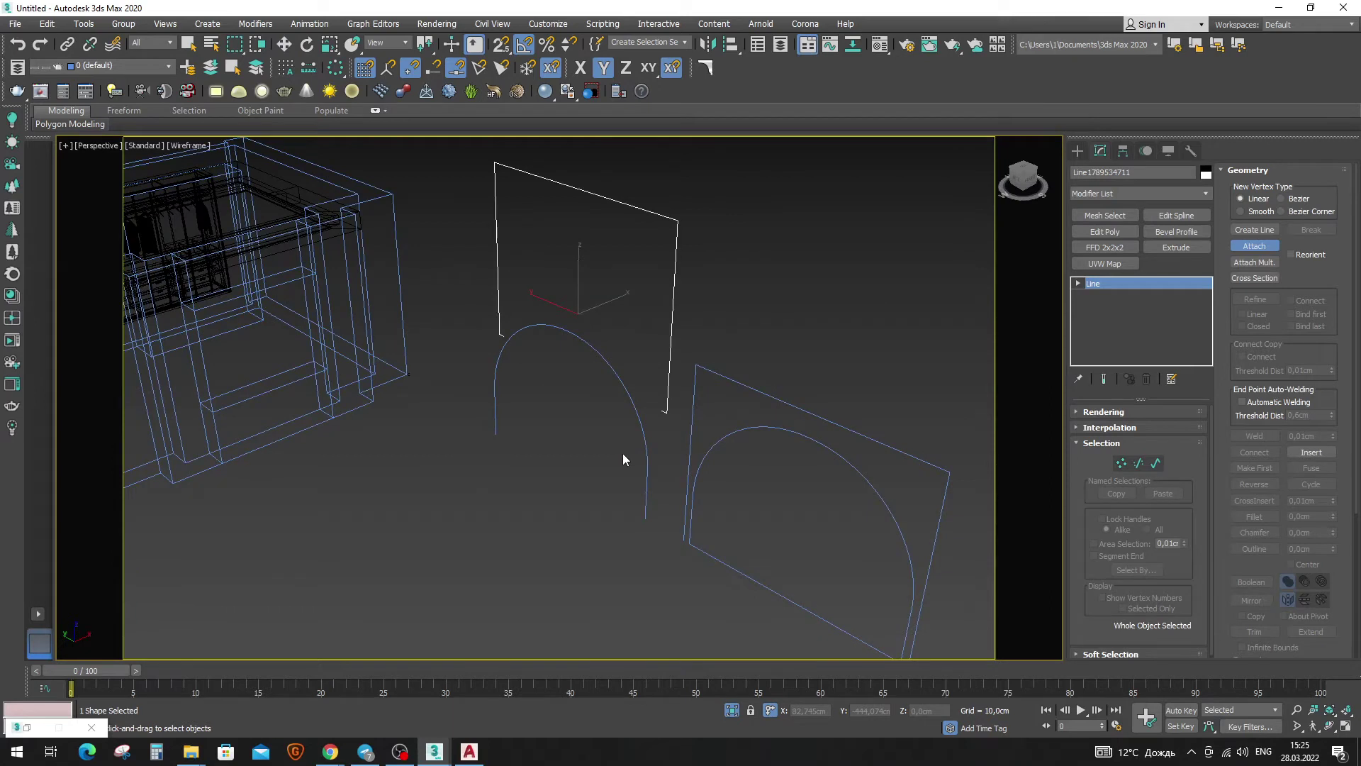
key("ctrl+z")
left_click_drag(590, 334, 591, 332)
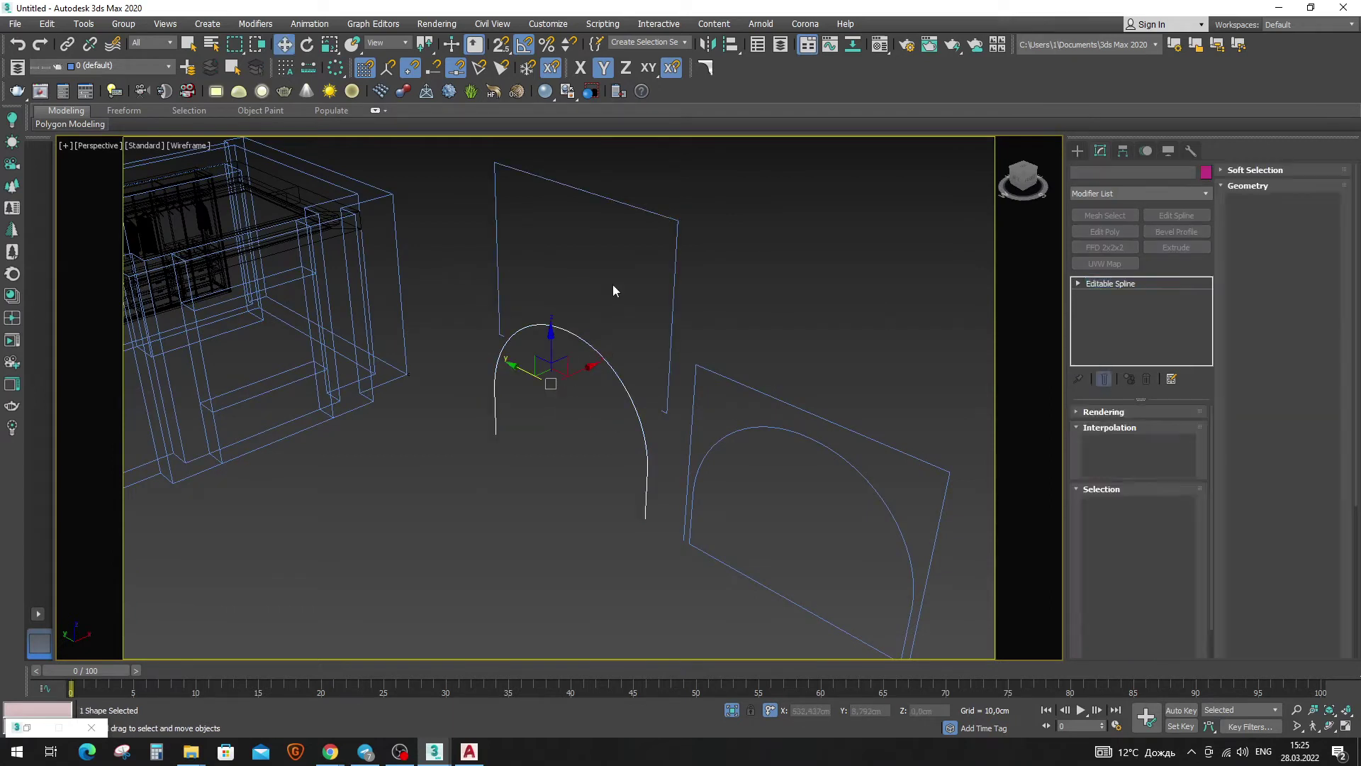
left_click_drag(626, 273, 685, 217)
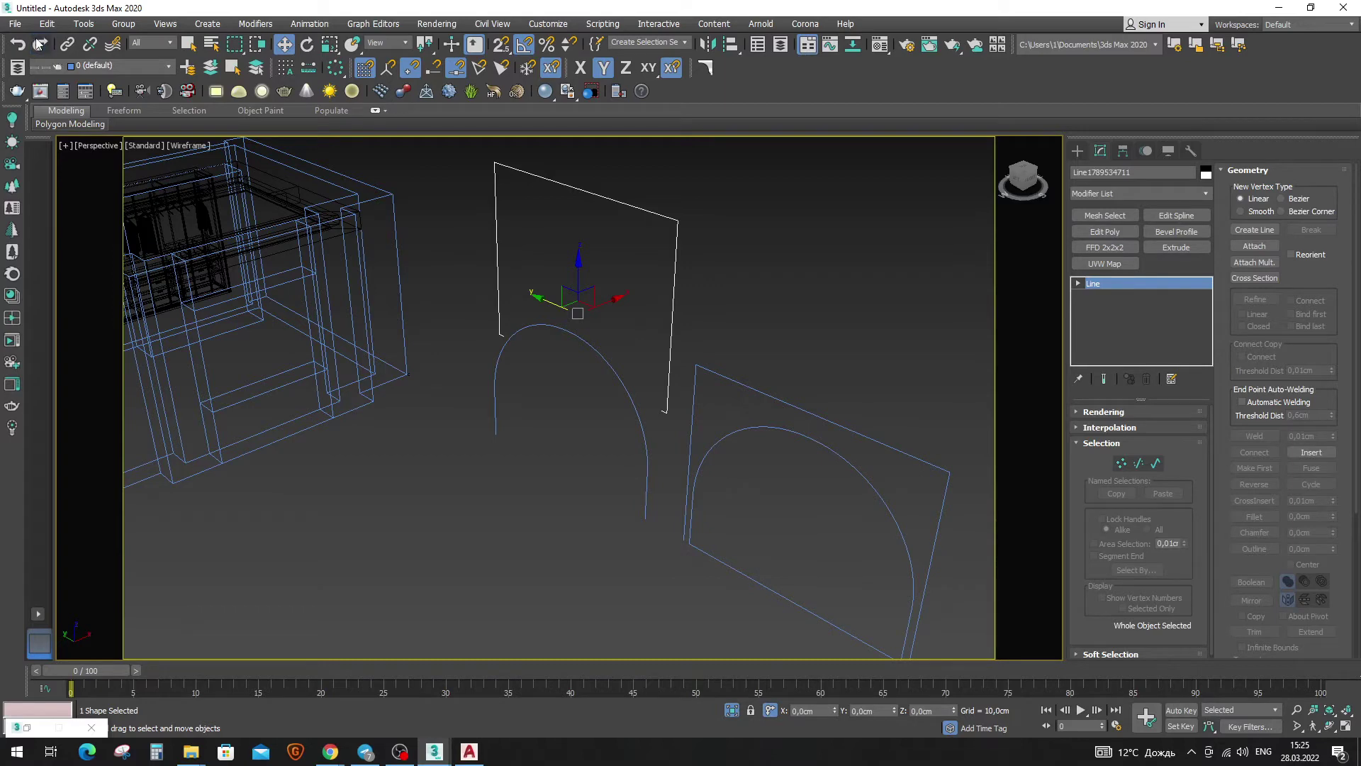
Check the frame line's alignment with the arch in Left and Top views with snapping on.
key("f")
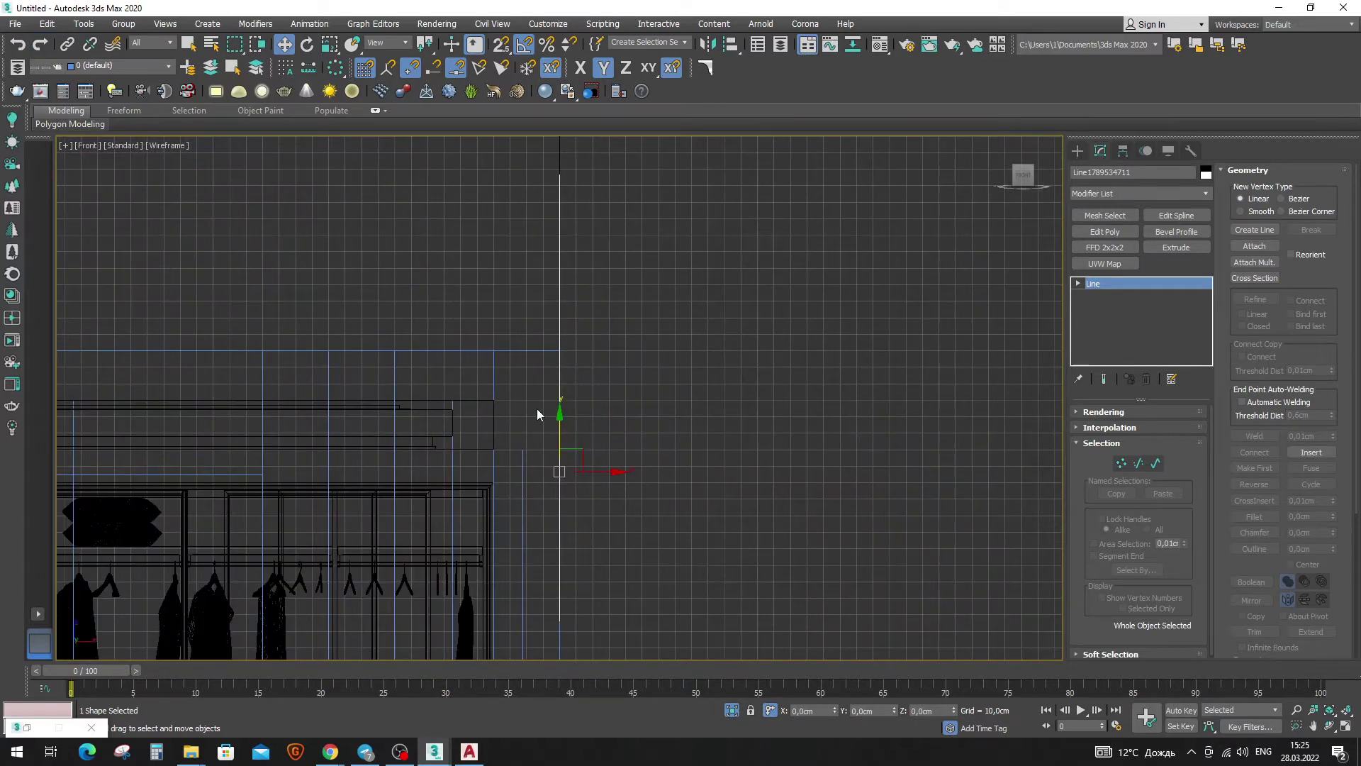
key("l")
scroll(538, 409, "down", 3)
key("s")
scroll(682, 520, "down", 4)
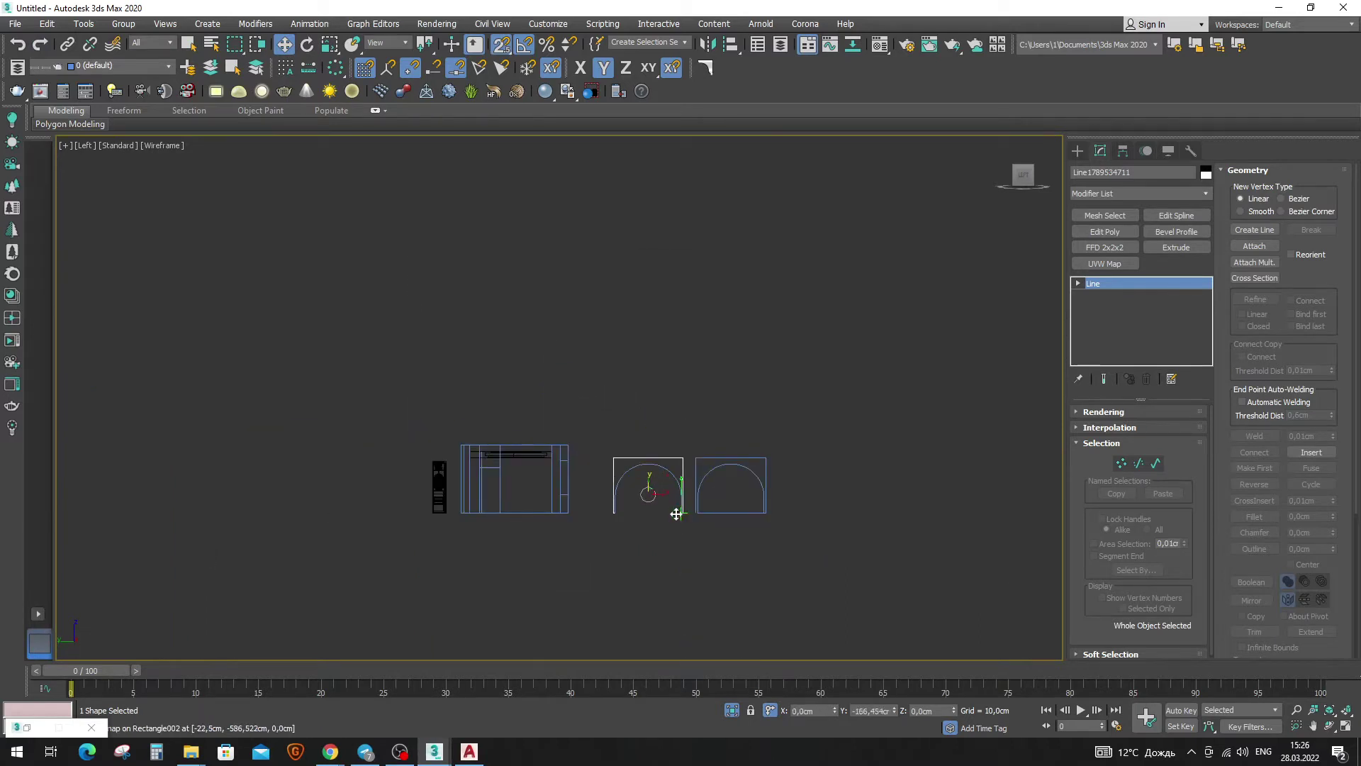
key("t")
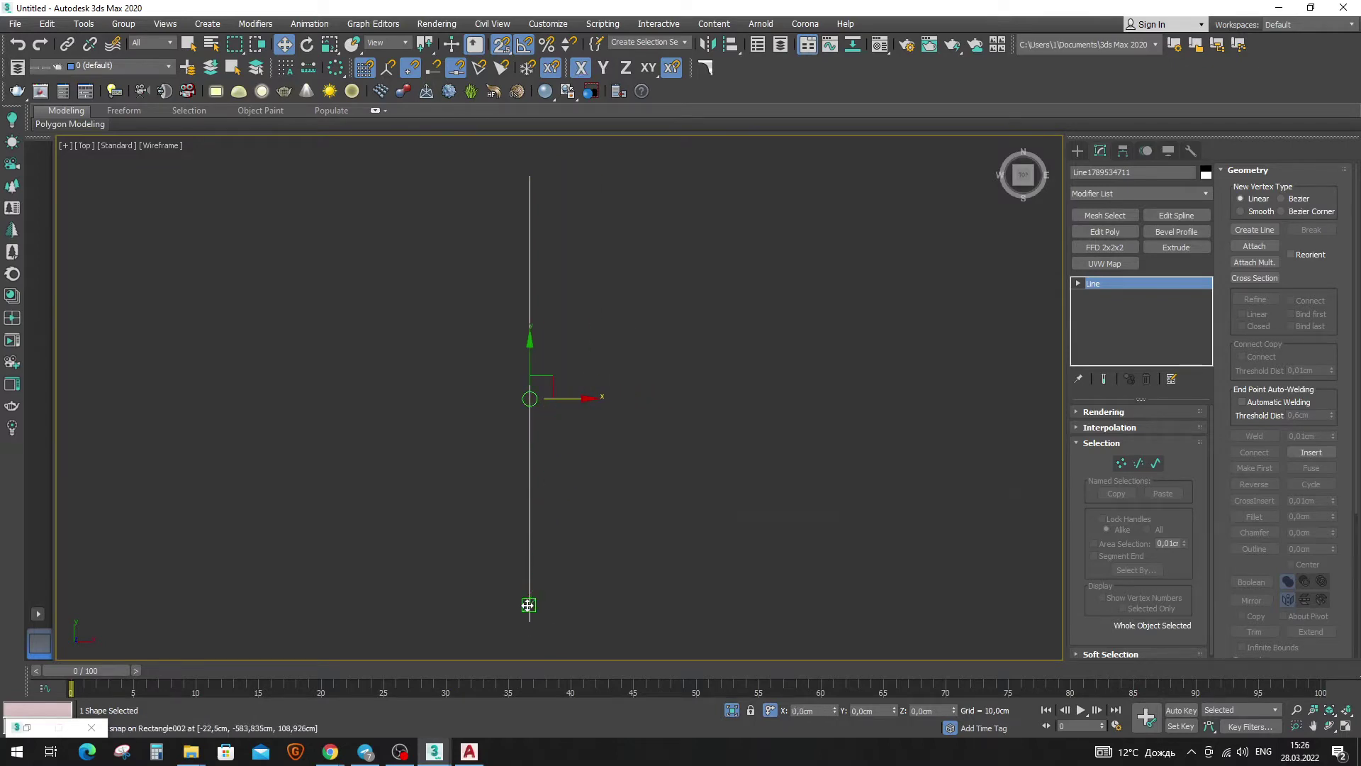
key("p")
scroll(544, 596, "down", 5)
Box-select the spare right-hand arch and delete it.
middle_click_drag(699, 486, 957, 578)
left_click_drag(957, 577, 693, 376)
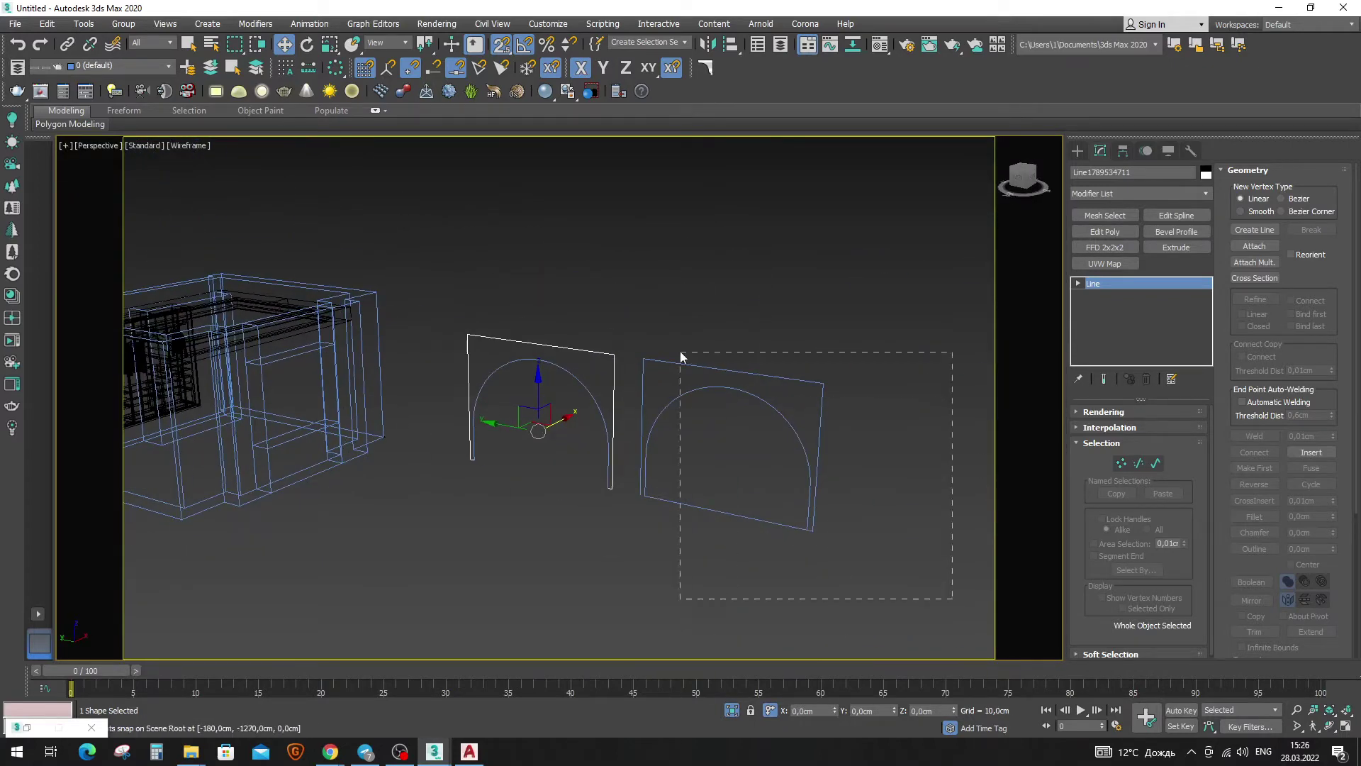
key("Delete")
Clone the arch and frame to the right as one independent Copy.
left_click_drag(603, 446, 892, 525, "shift")
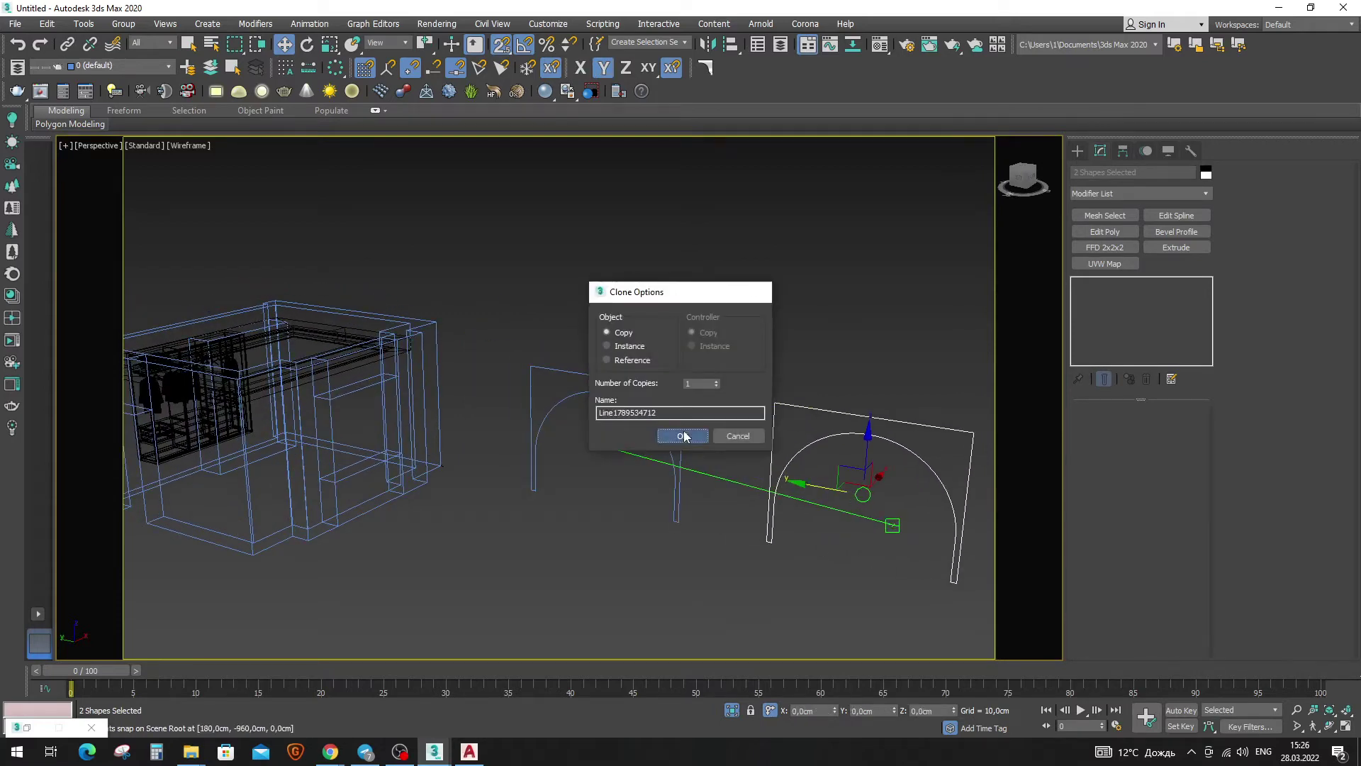
left_click(683, 435)
scroll(692, 458, "up", 3)
scroll(690, 457, "up", 3)
left_click(681, 433)
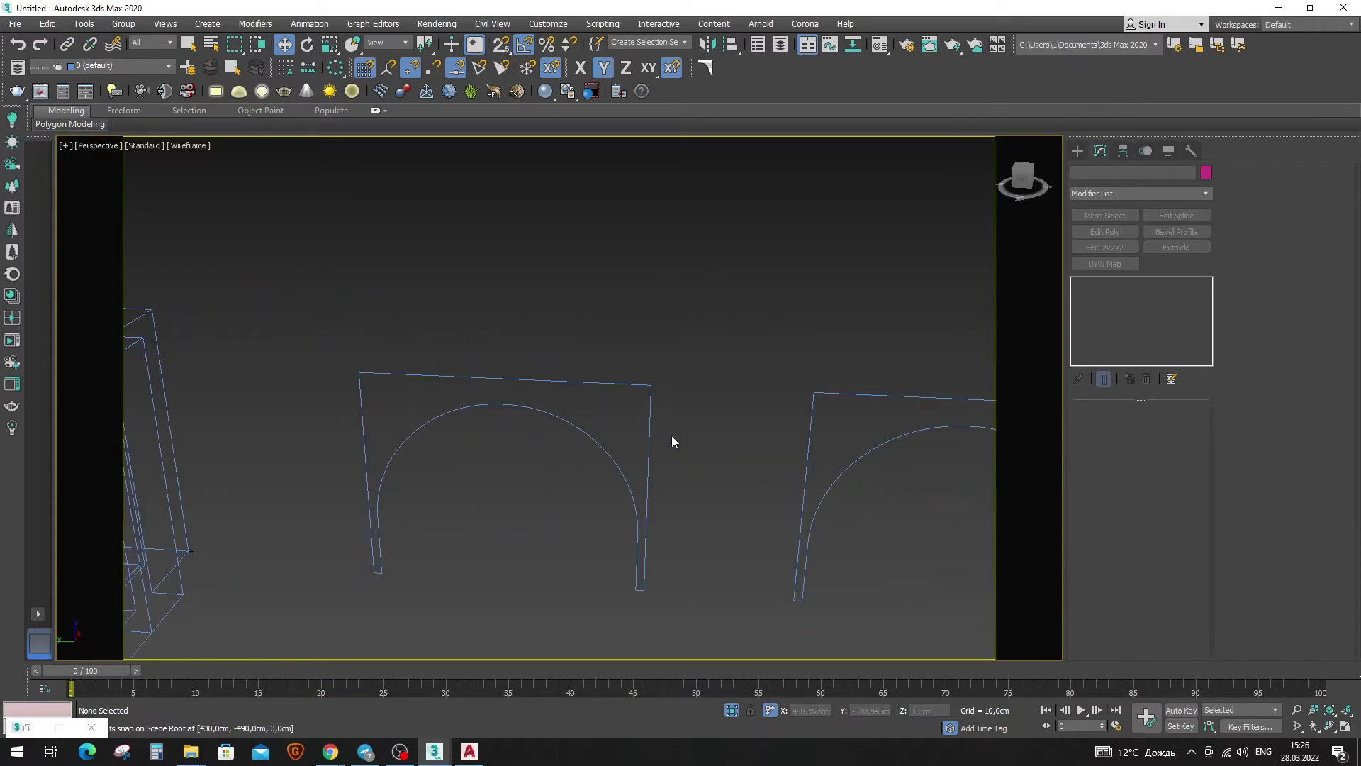
Attach the middle arch to the frame line so they form a single shape.
left_click(646, 419)
middle_click_drag(646, 417, 644, 470, "alt")
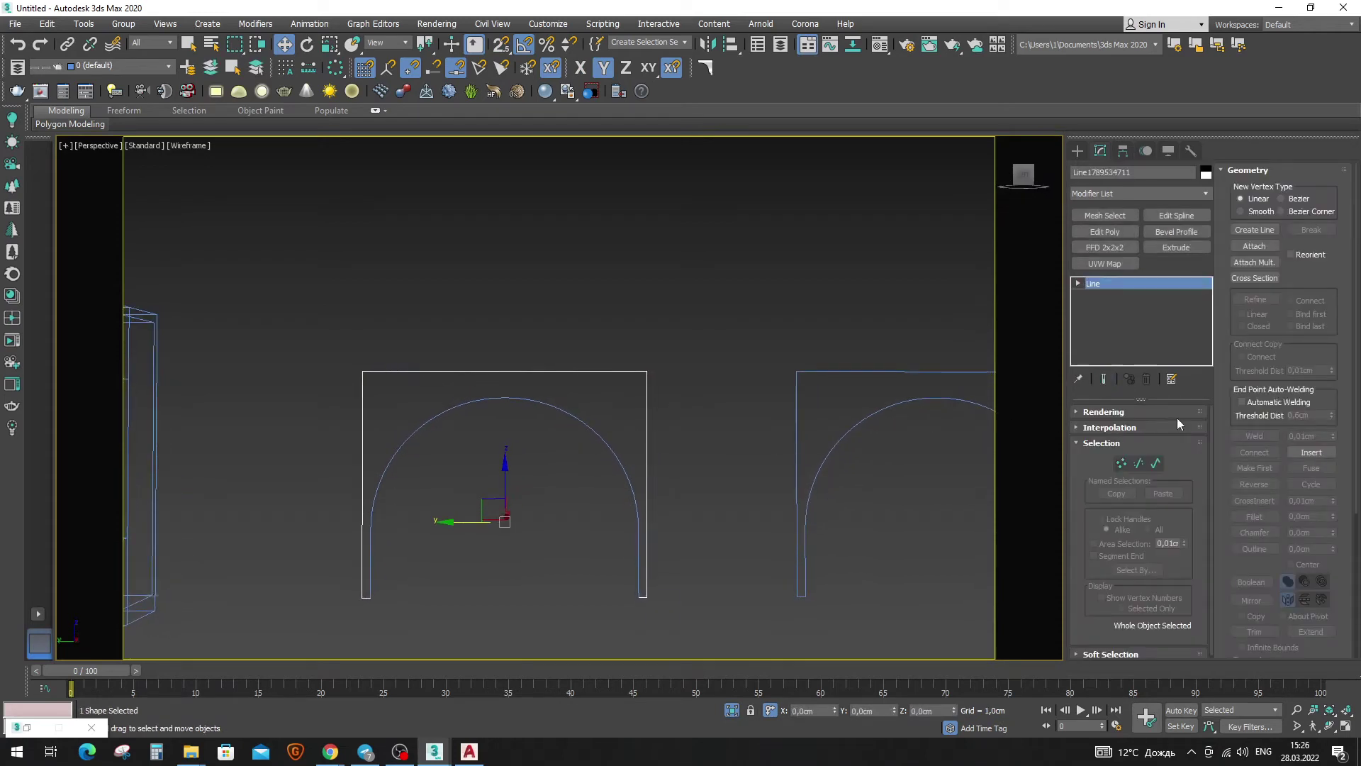
left_click(1248, 250)
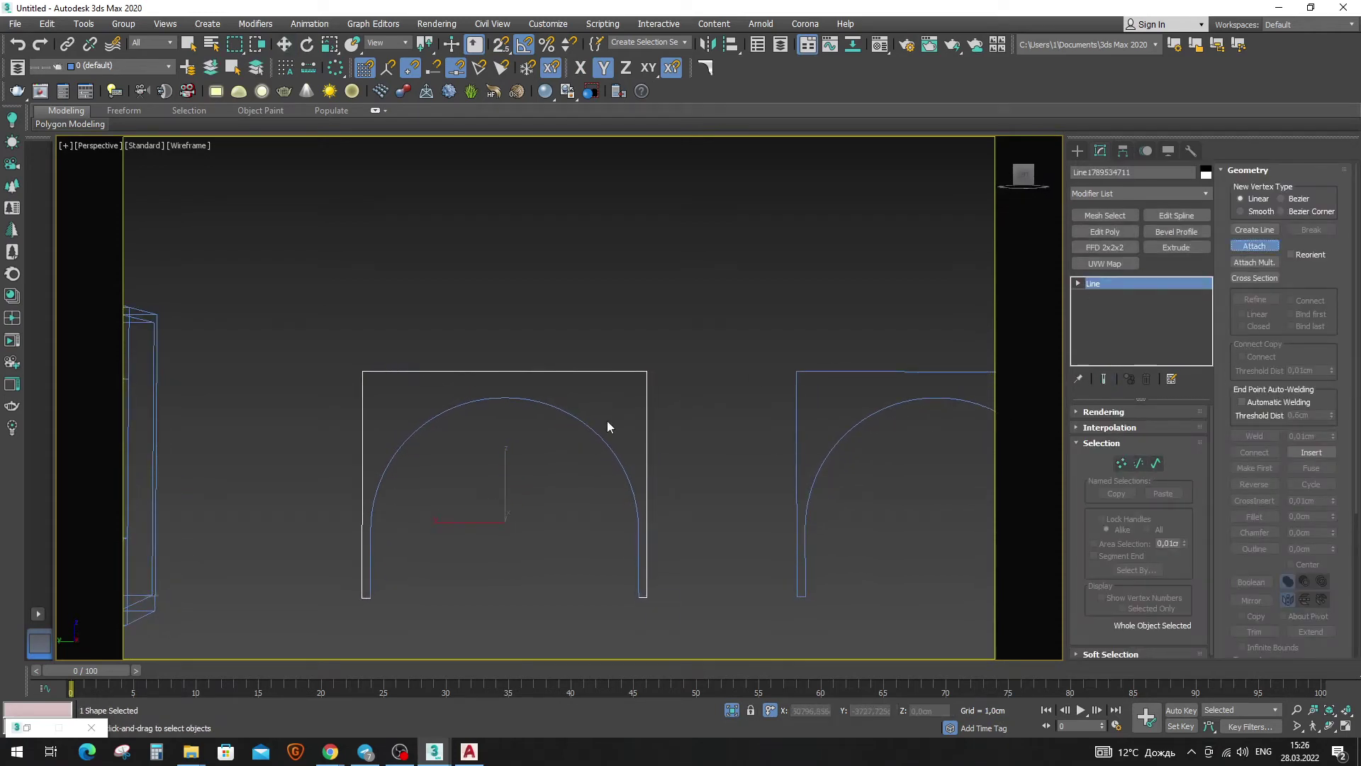
left_click(599, 433)
middle_click_drag(740, 449, 723, 451, "alt")
Select the combined arch shape and all twelve of its vertices.
key("1")
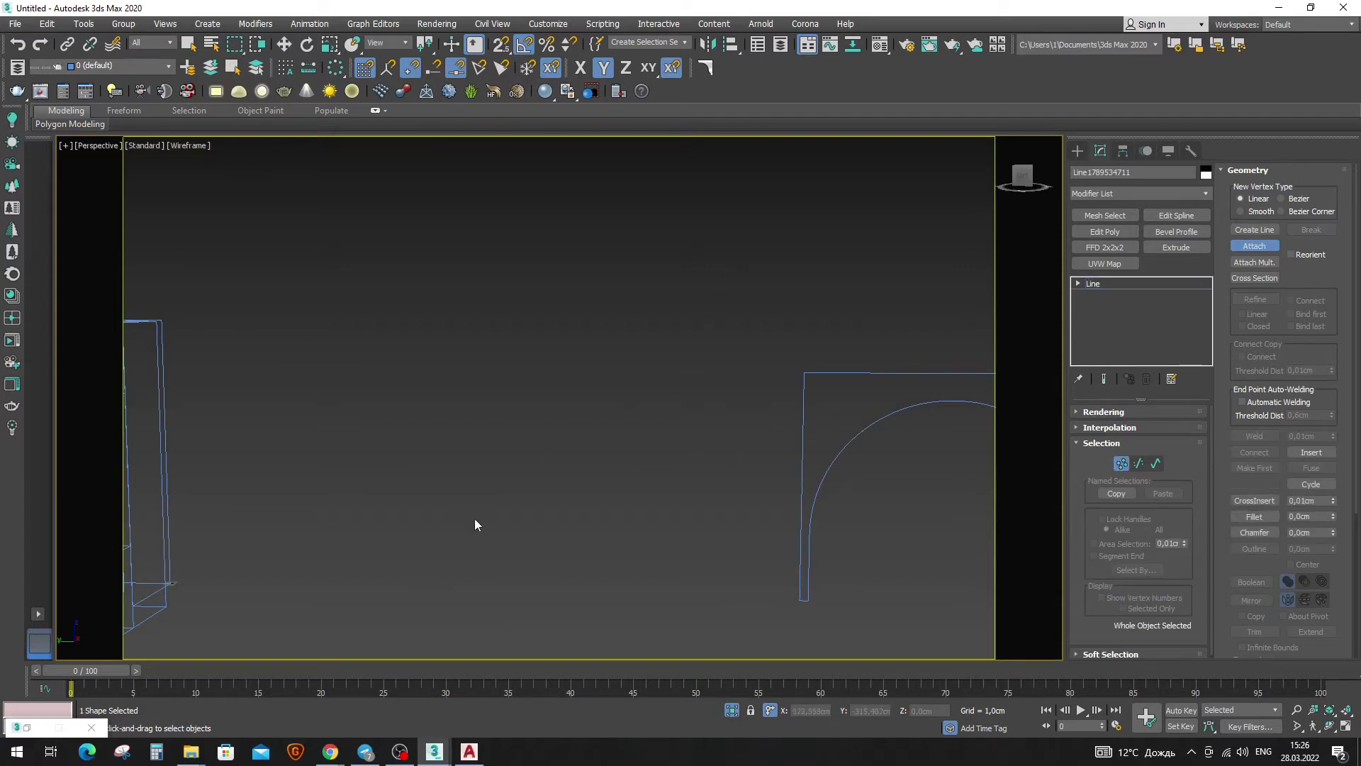
key("1")
key("w")
left_click_drag(756, 268, 432, 568)
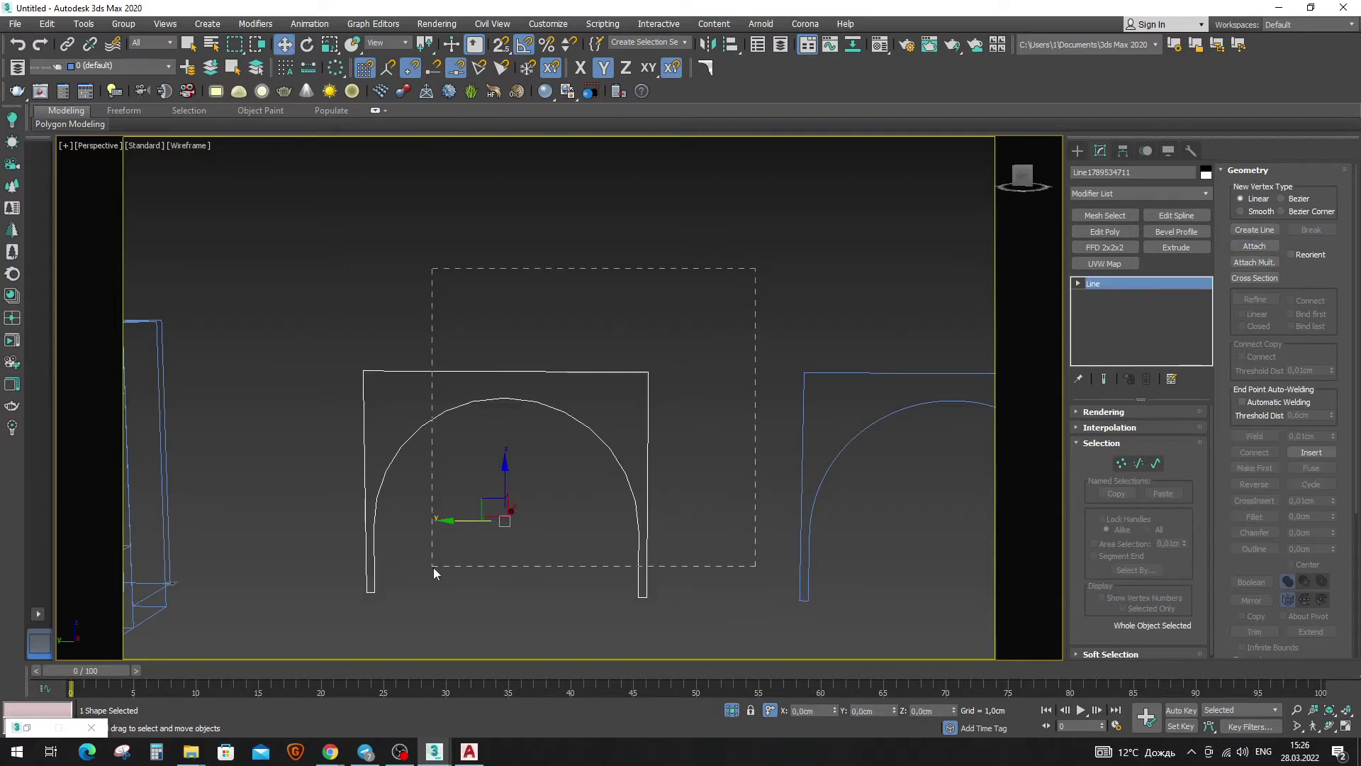
key("1")
left_click_drag(485, 565, 686, 673)
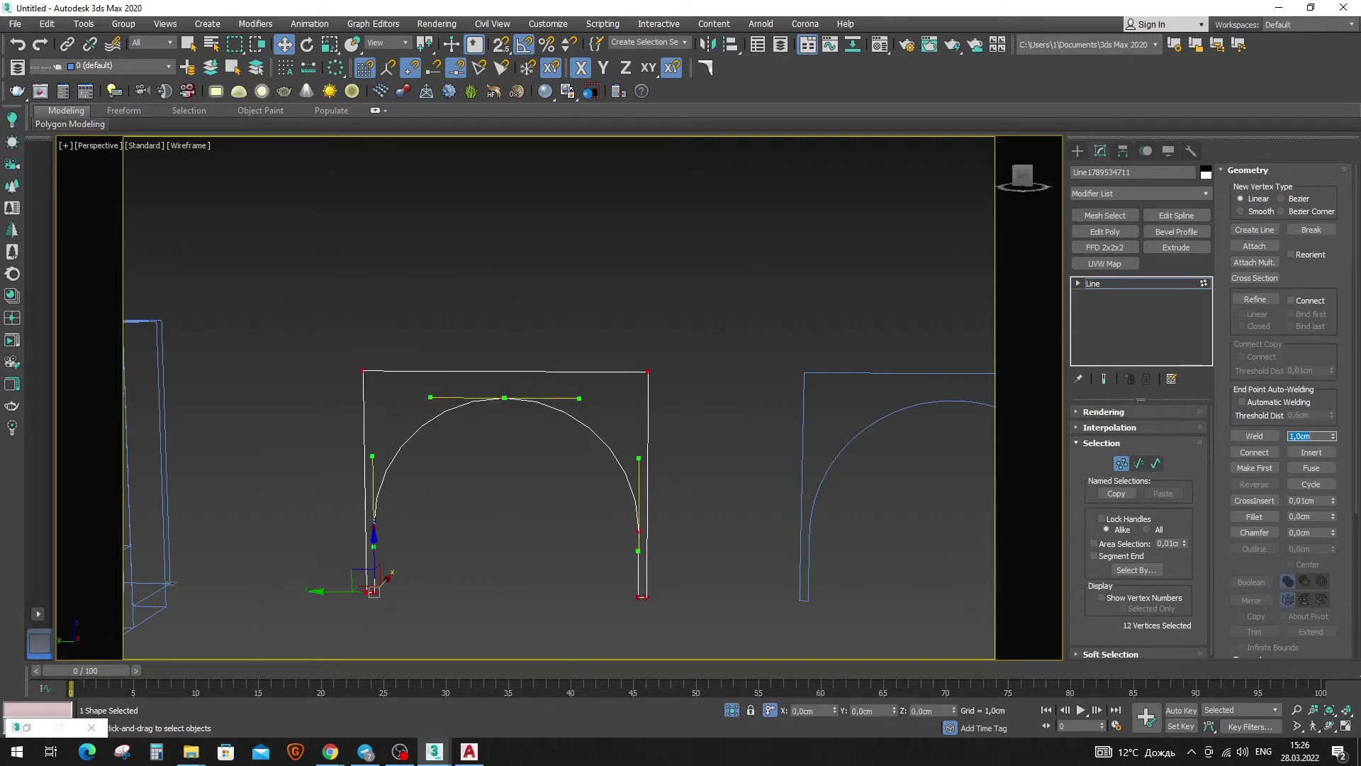
Add a 40 cm Extrude modifier and view it shaded with edges.
left_click(1176, 247)
scroll(661, 448, "up", 2)
scroll(660, 452, "up", 3)
key("F3")
scroll(599, 477, "down", 3)
middle_click_drag(600, 477, 630, 498)
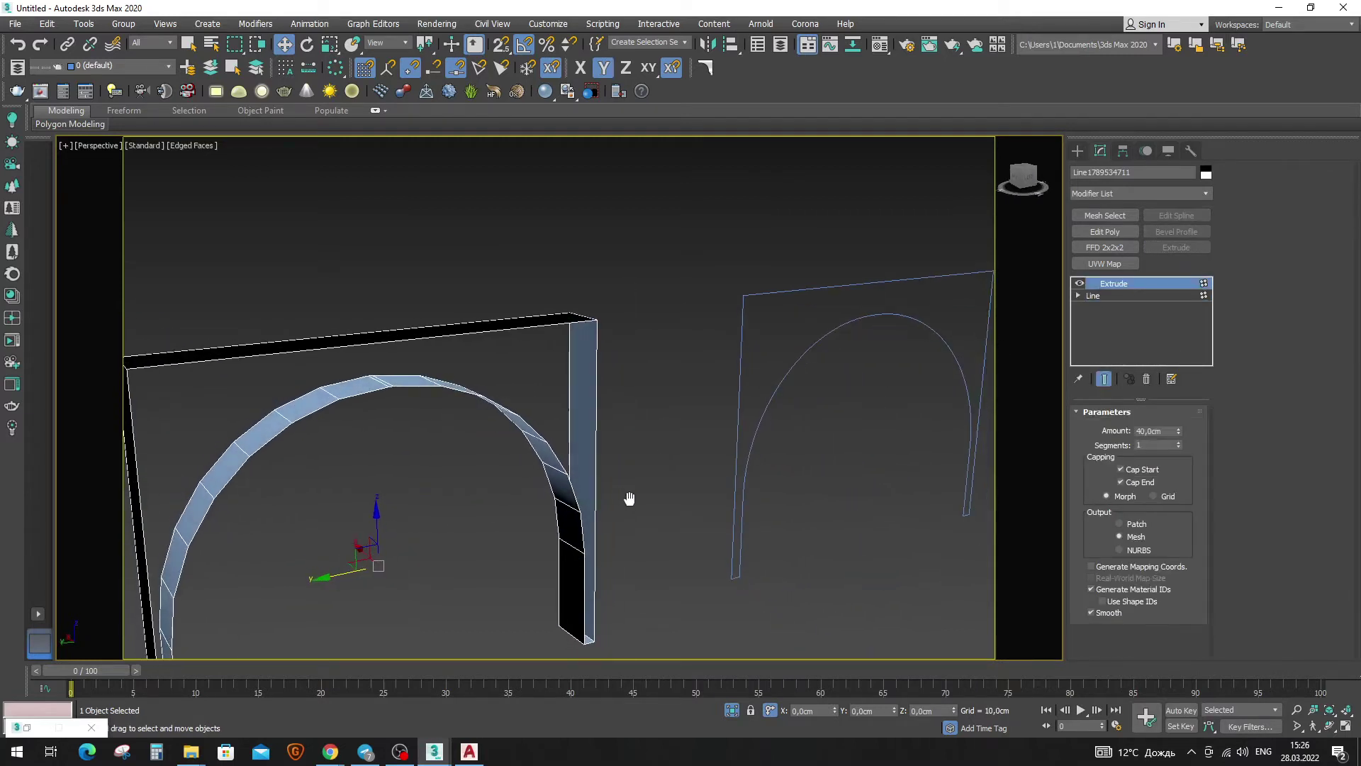
Weld the selected line vertices with a 2 cm threshold.
left_click(1141, 297)
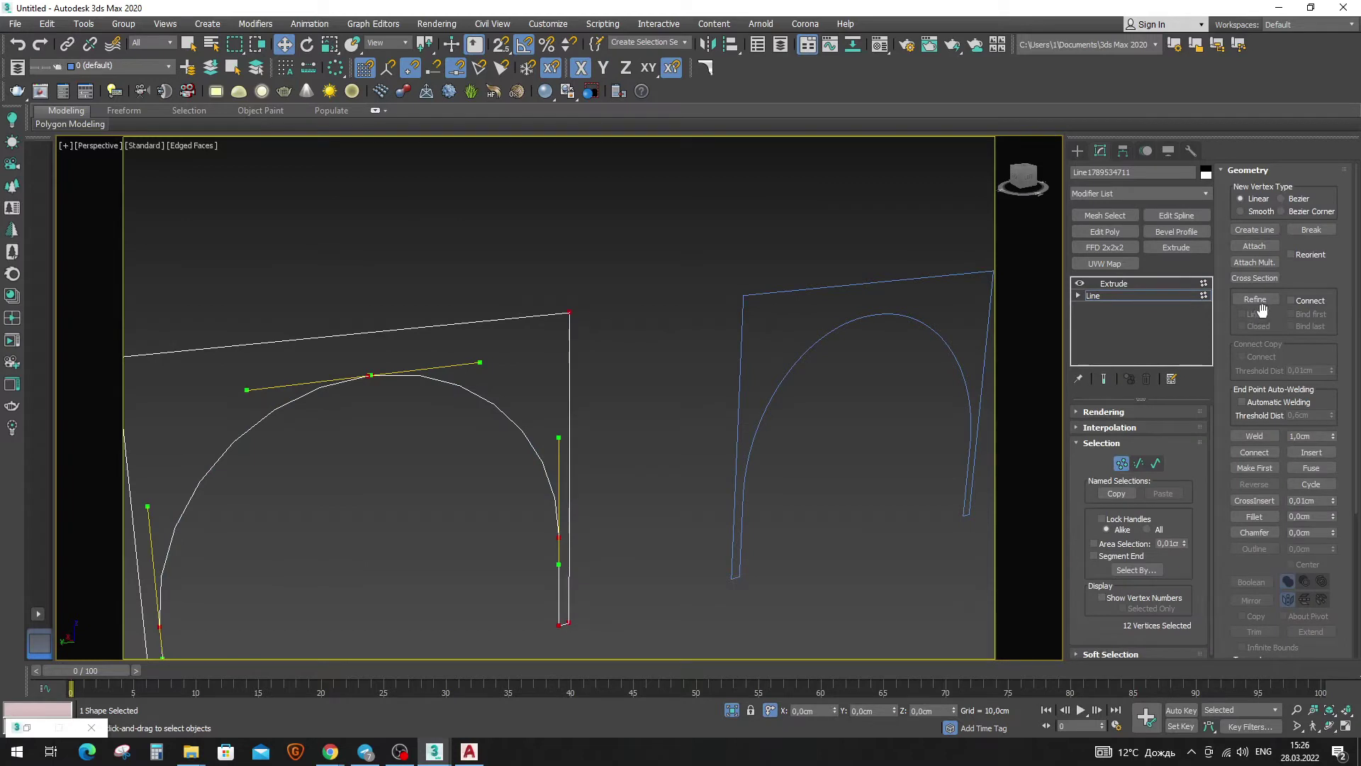
type("2")
left_click(1270, 439)
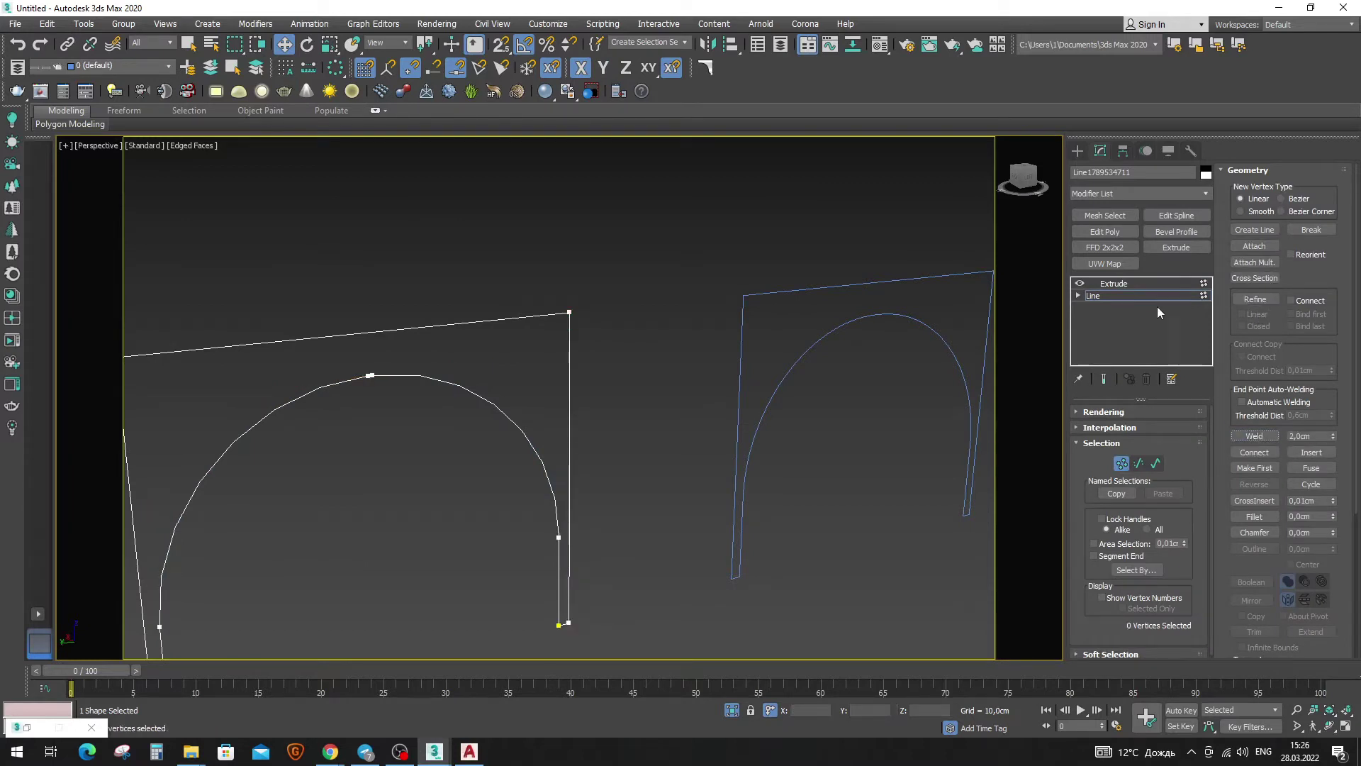
left_click(1156, 284)
mouse_move(600, 470)
middle_mouse_down("alt")
mouse_move(560, 477)
mouse_move(755, 419)
middle_mouse_up("alt")
Raise the line's curve interpolation for smoother 20-step curves.
left_click(1110, 298)
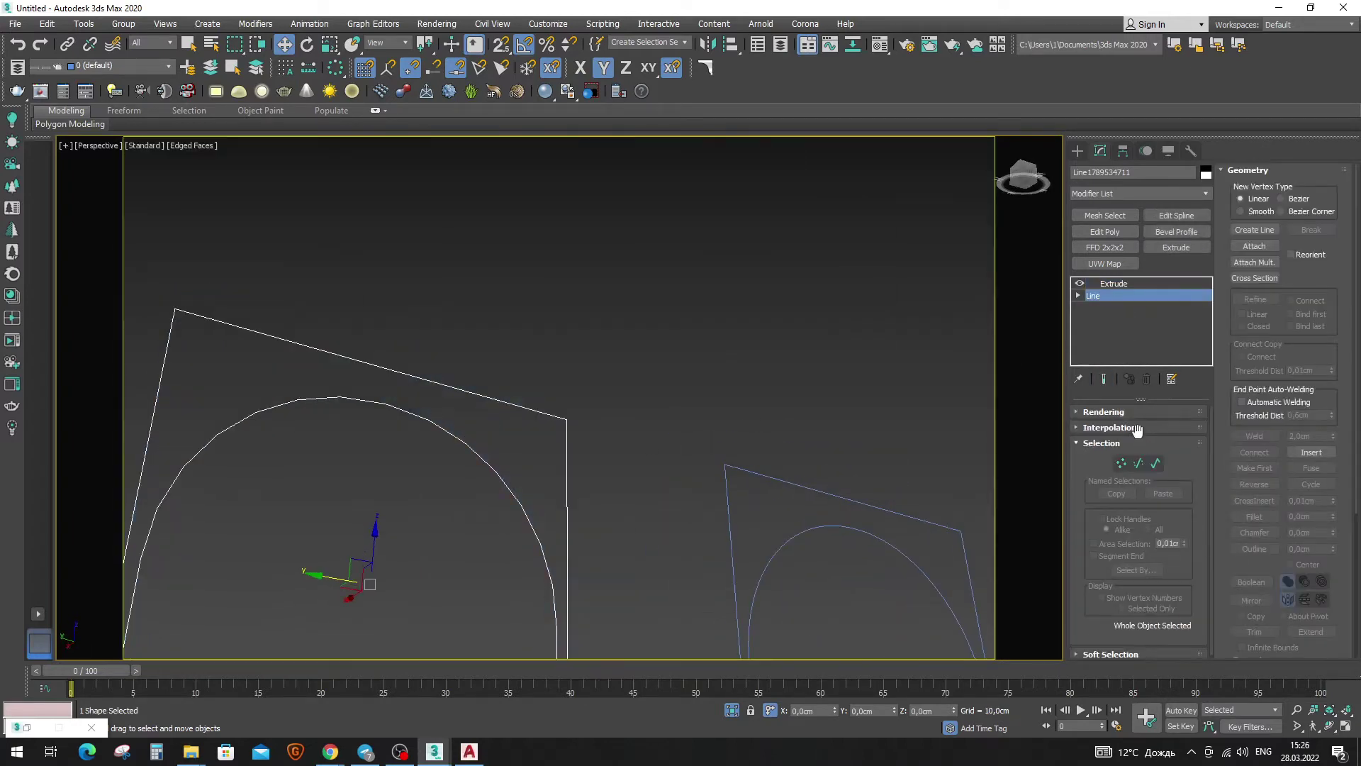
scroll(1086, 411, "up", 2)
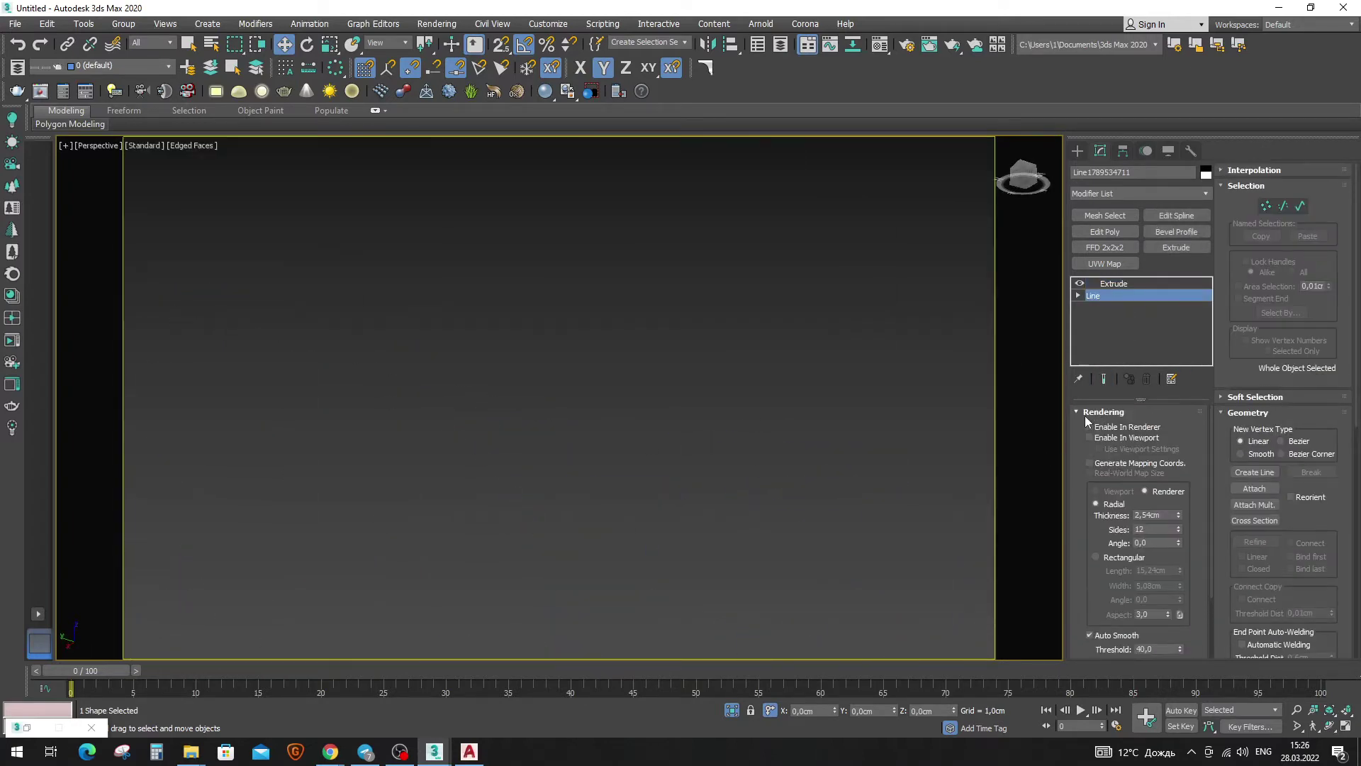
left_click(1087, 411)
scroll(873, 472, "down", 2)
left_click(1092, 429)
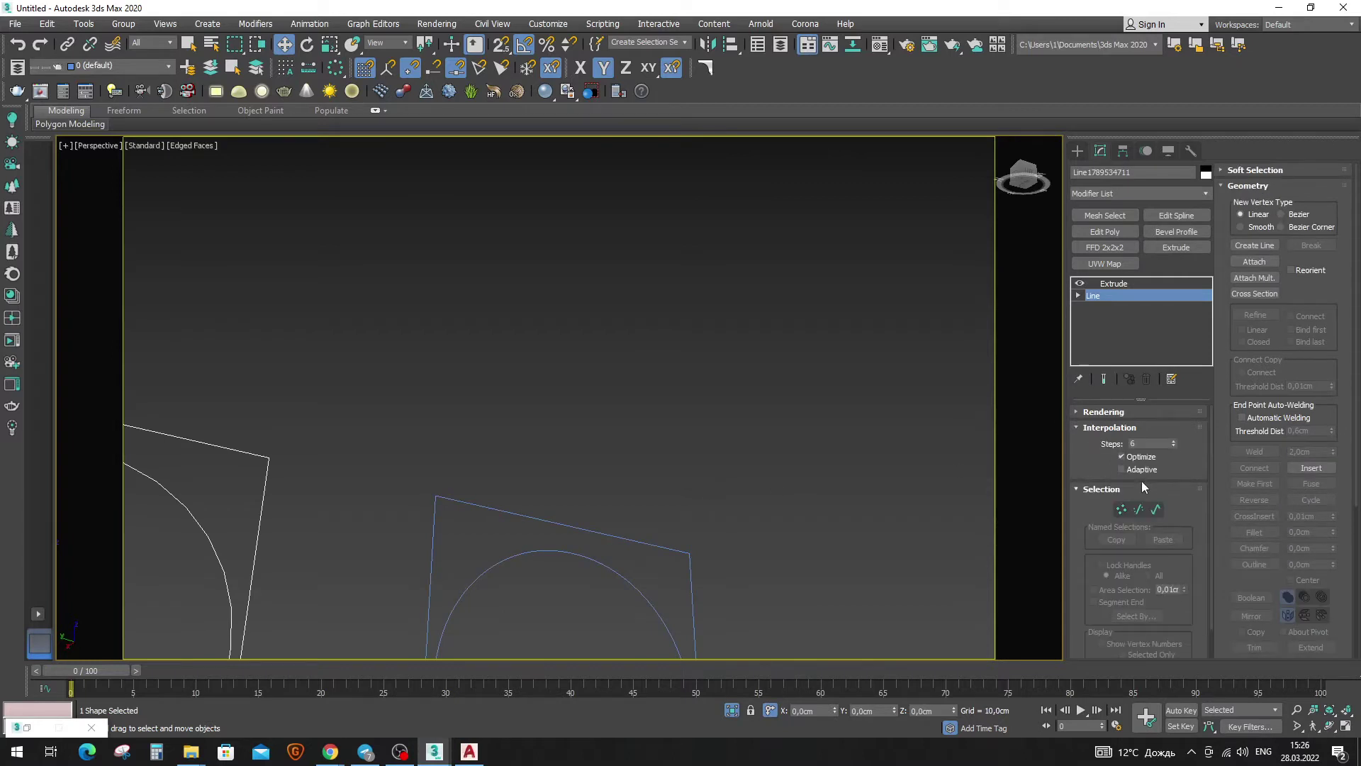
mouse_move(739, 493)
middle_mouse_down("alt")
mouse_move(703, 436)
mouse_move(444, 456)
middle_mouse_up("alt")
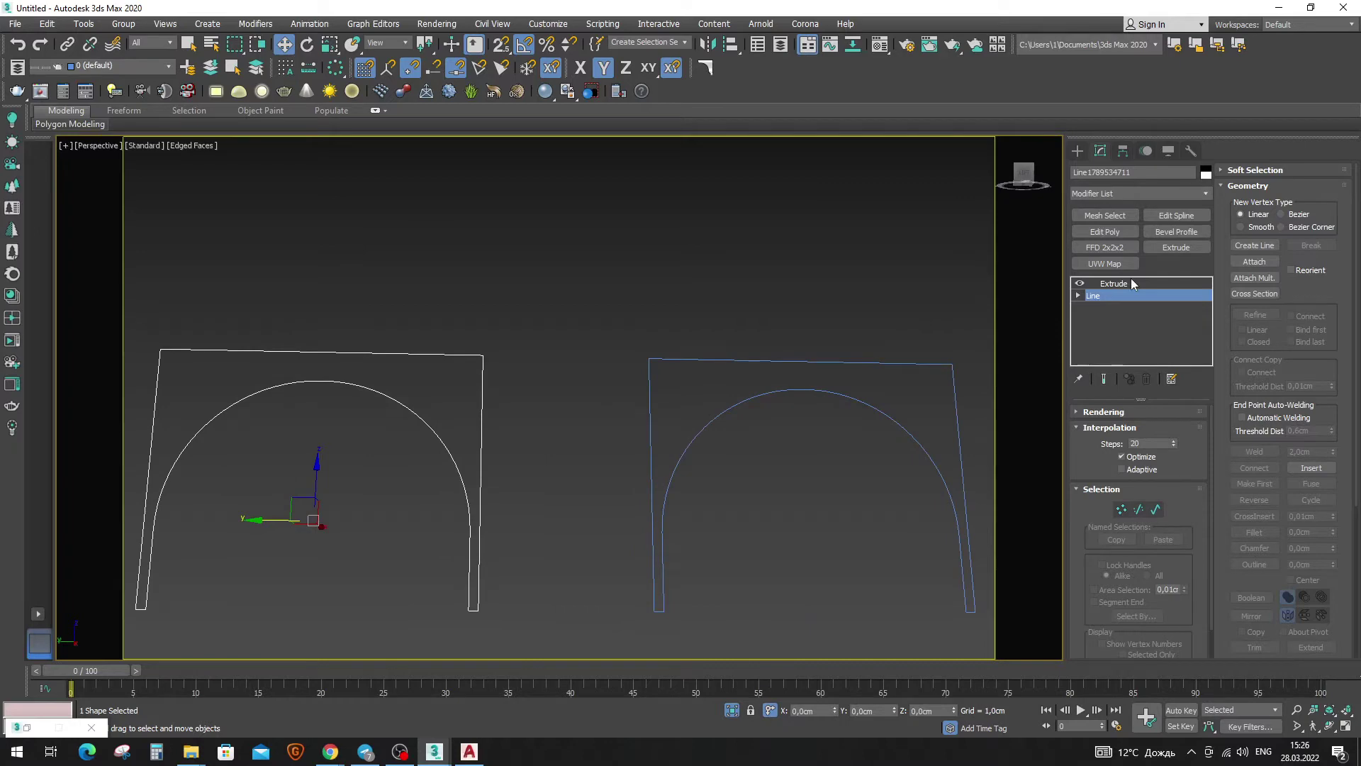
Change the Extrude amount to 10 cm, then bring up the Behance reference.
left_click(1131, 283)
scroll(488, 429, "up", 3)
scroll(288, 457, "up", 3)
scroll(210, 522, "up", 3)
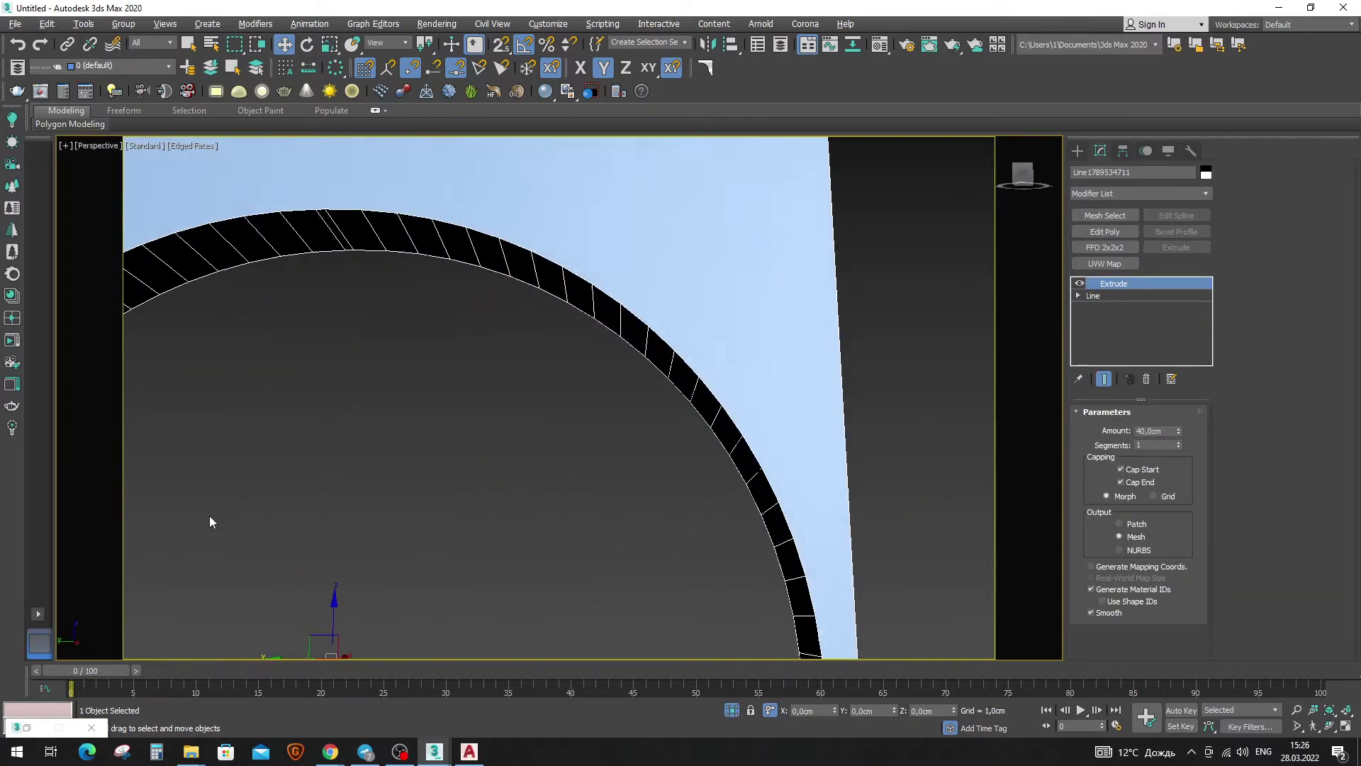
scroll(210, 521, "down", 3)
scroll(352, 456, "down", 5)
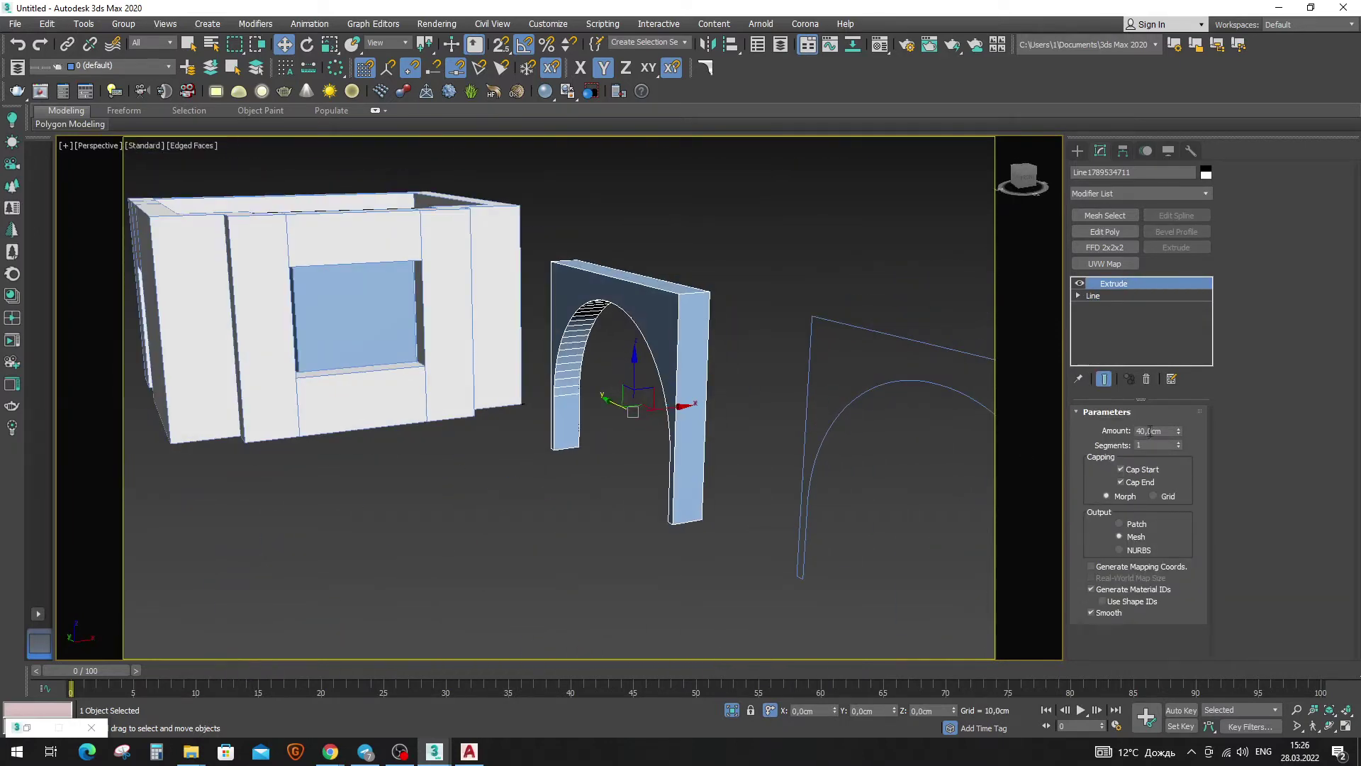
type("2")
key("Return")
type("0")
key("Return")
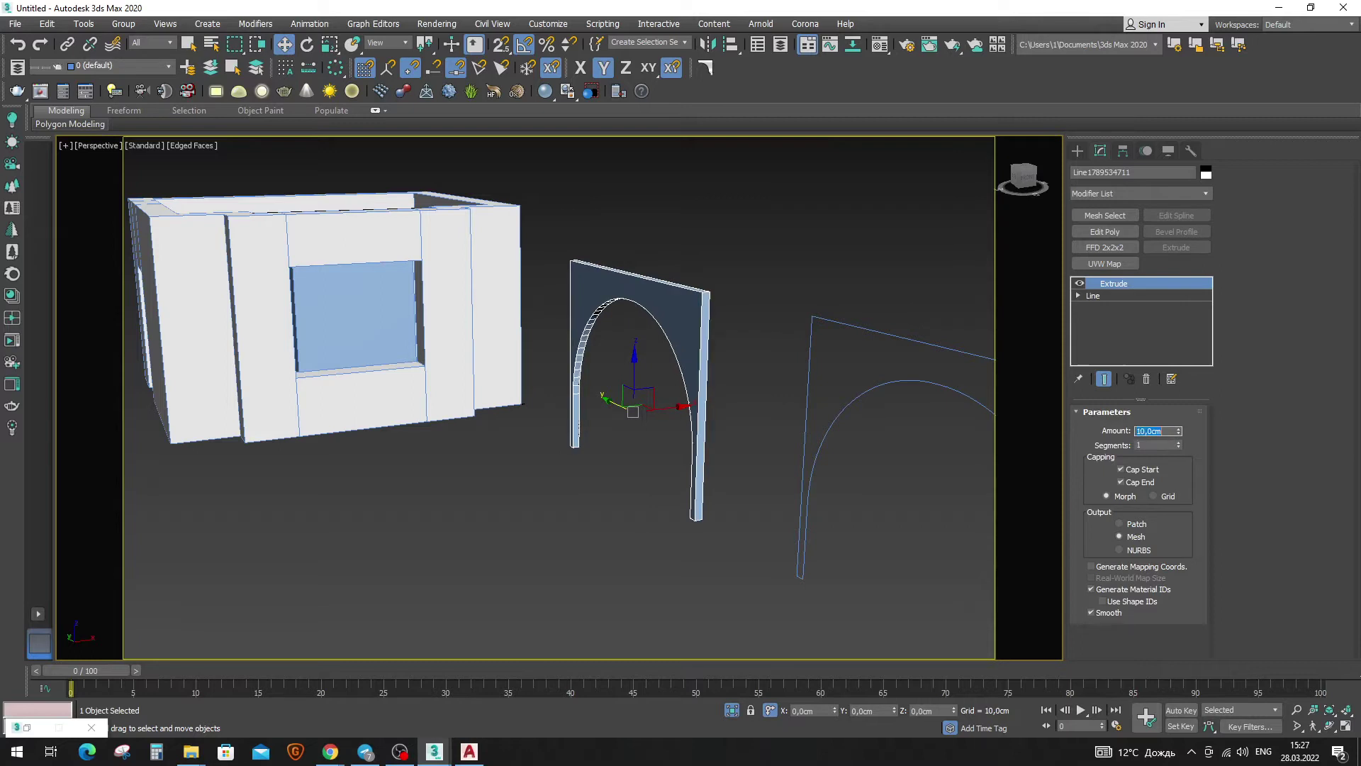
key("alt+Tab")
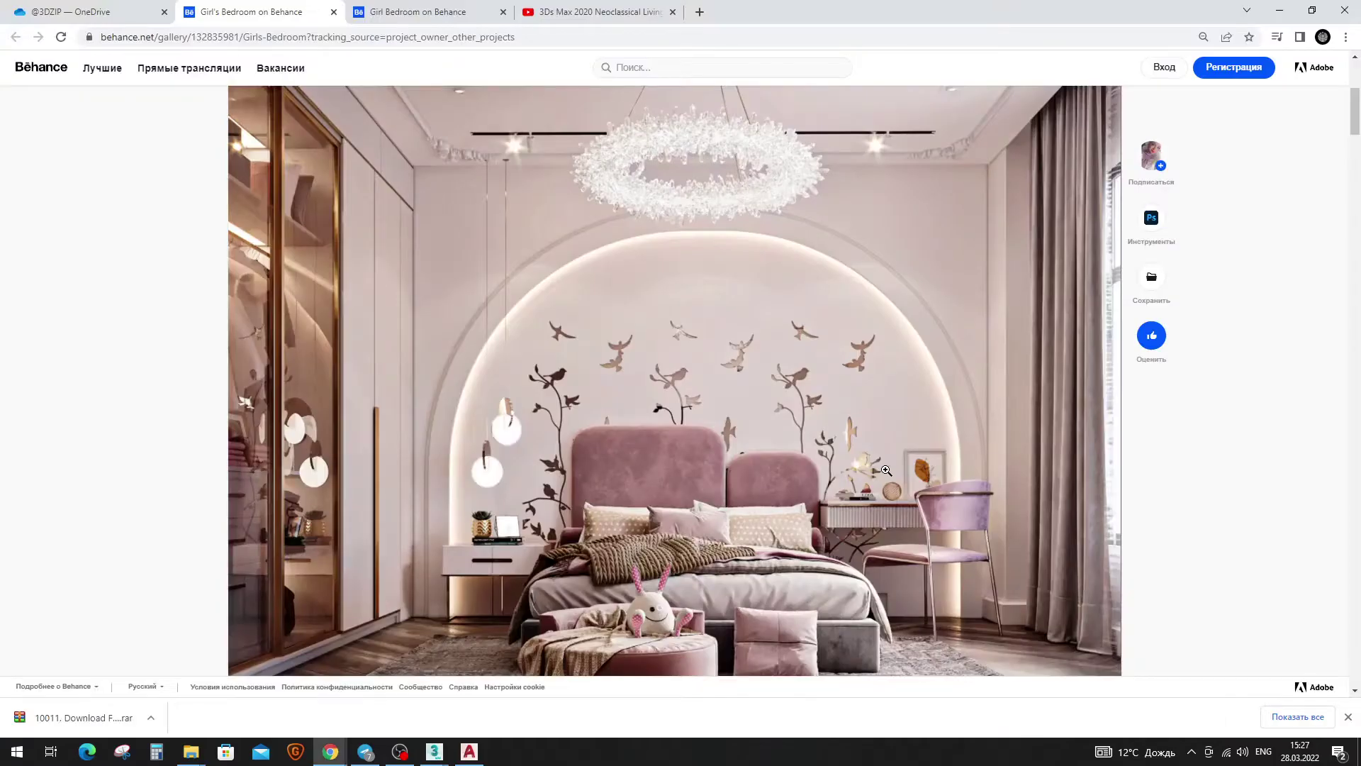
Scroll through the Girl's Bedroom gallery images to study the arch lighting.
scroll(886, 470, "down", 2)
scroll(851, 490, "down", 5)
scroll(780, 525, "down", 5)
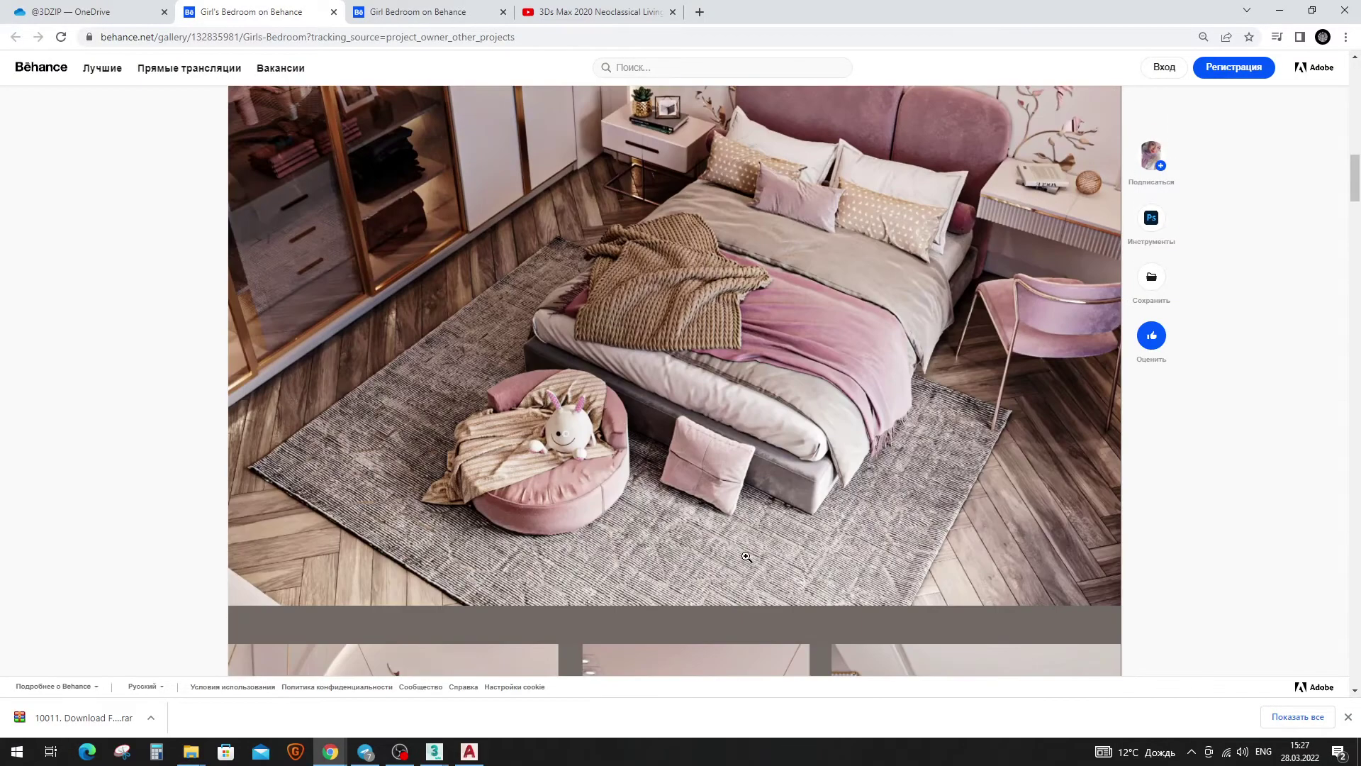
scroll(735, 557, "down", 4)
scroll(735, 557, "down", 4)
scroll(735, 556, "down", 1)
scroll(735, 556, "down", 5)
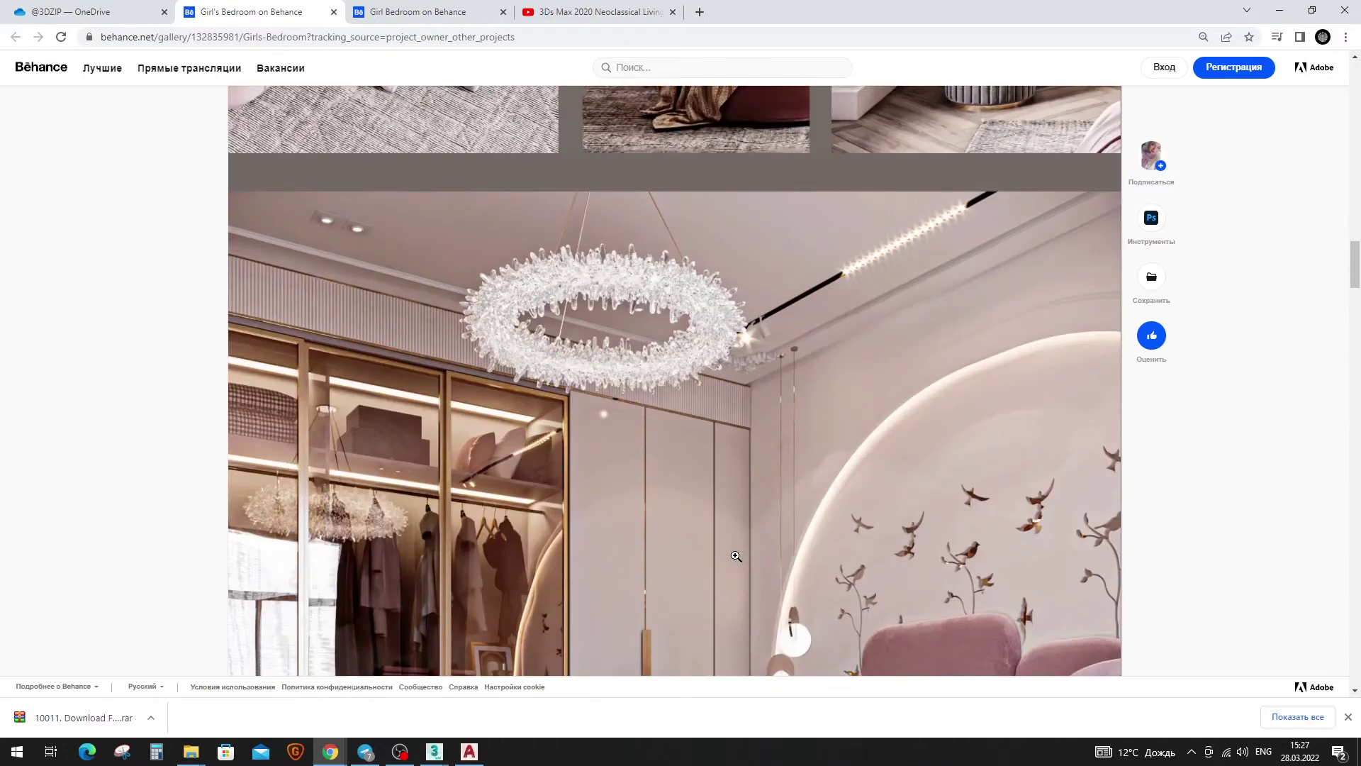
scroll(735, 555, "down", 3)
scroll(736, 555, "up", 2)
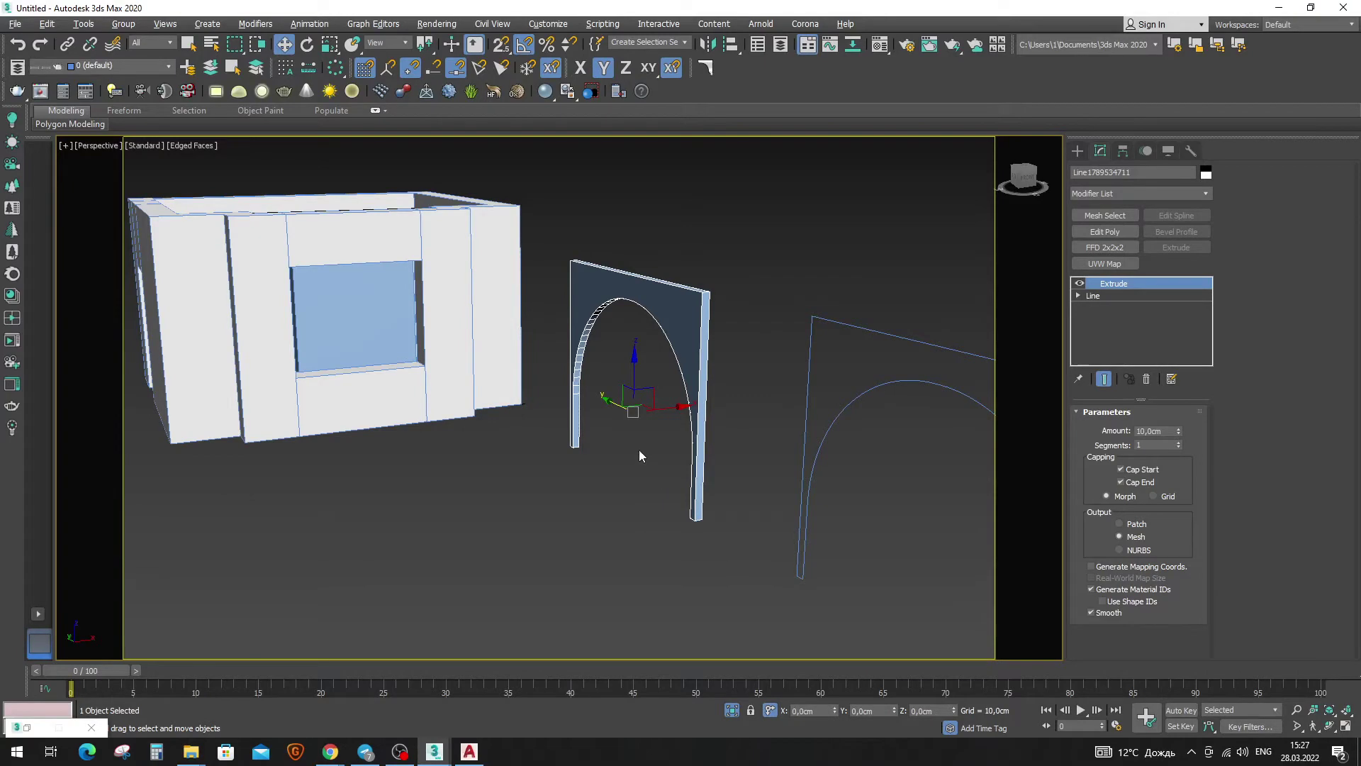
Shift the arch molding along Y and snap its corner onto the wall line in Top view.
mouse_move(625, 453)
middle_mouse_down("alt")
mouse_move(617, 523)
mouse_move(674, 411)
mouse_move(604, 535)
mouse_move(496, 496)
mouse_move(488, 417)
middle_mouse_up("alt")
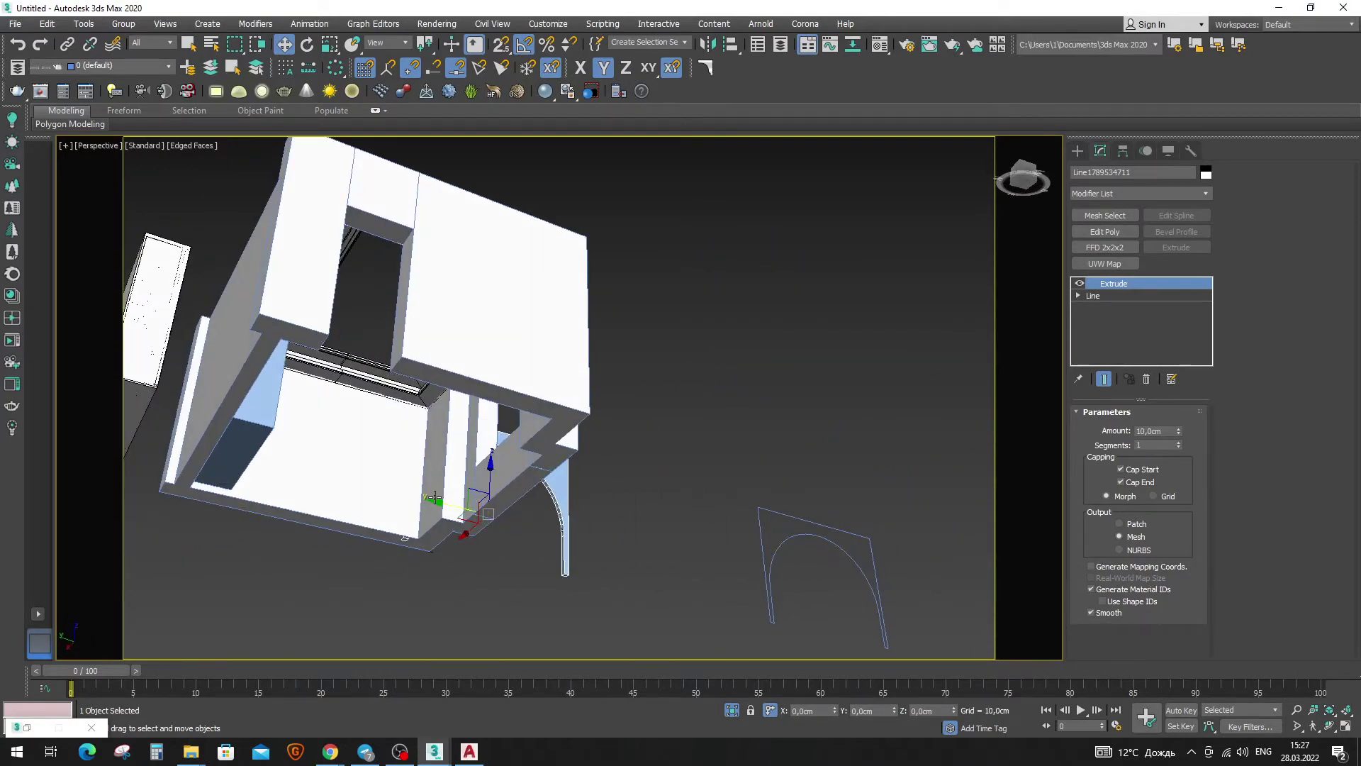
left_click_drag(434, 498, 289, 522)
key("t")
key("s")
mouse_move(566, 618)
left_mouse_down()
mouse_move(508, 581)
mouse_move(557, 595)
left_mouse_up()
key("s")
Return to shaded Perspective and select and nudge wall box Box001 along X.
key("p")
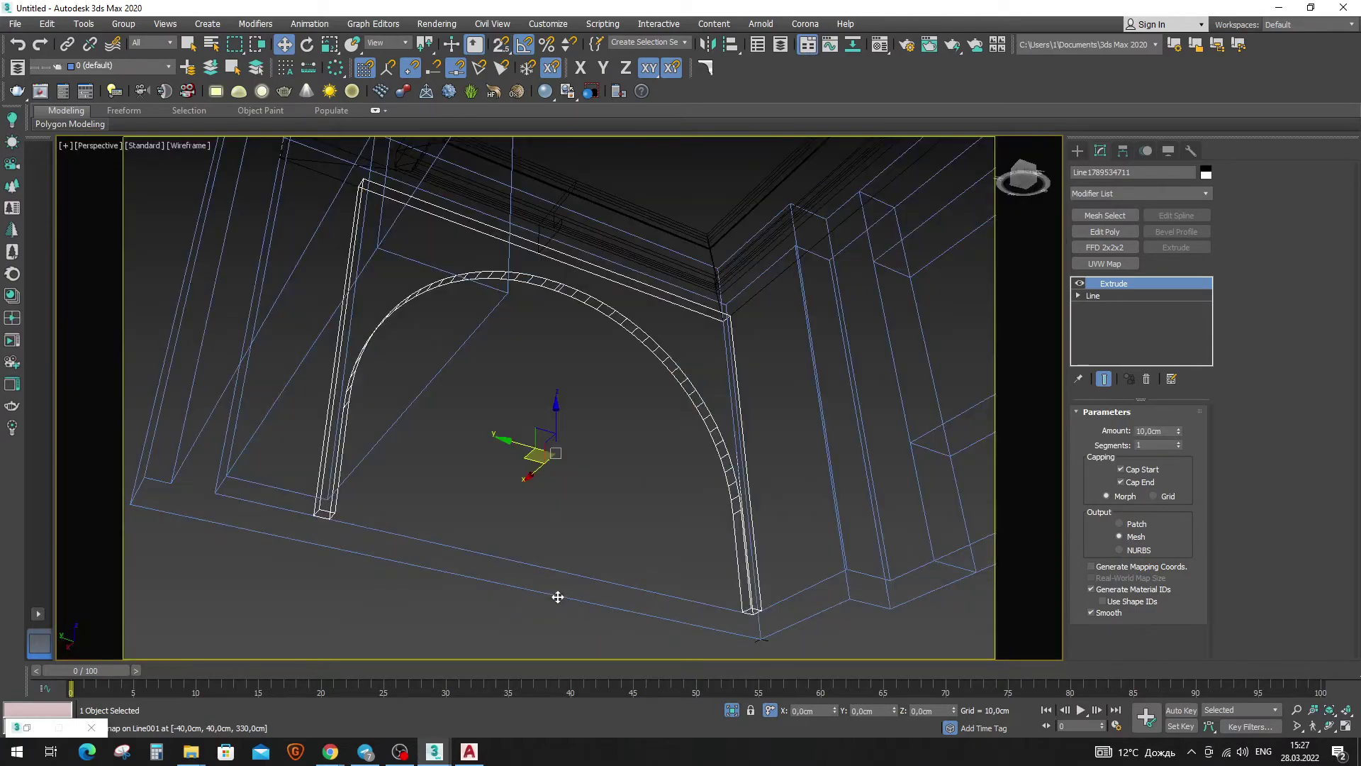
key("F3")
mouse_move(681, 363)
middle_mouse_down("alt")
mouse_move(648, 371)
mouse_move(623, 335)
mouse_move(617, 447)
mouse_move(605, 431)
middle_mouse_up("alt")
left_click(267, 424)
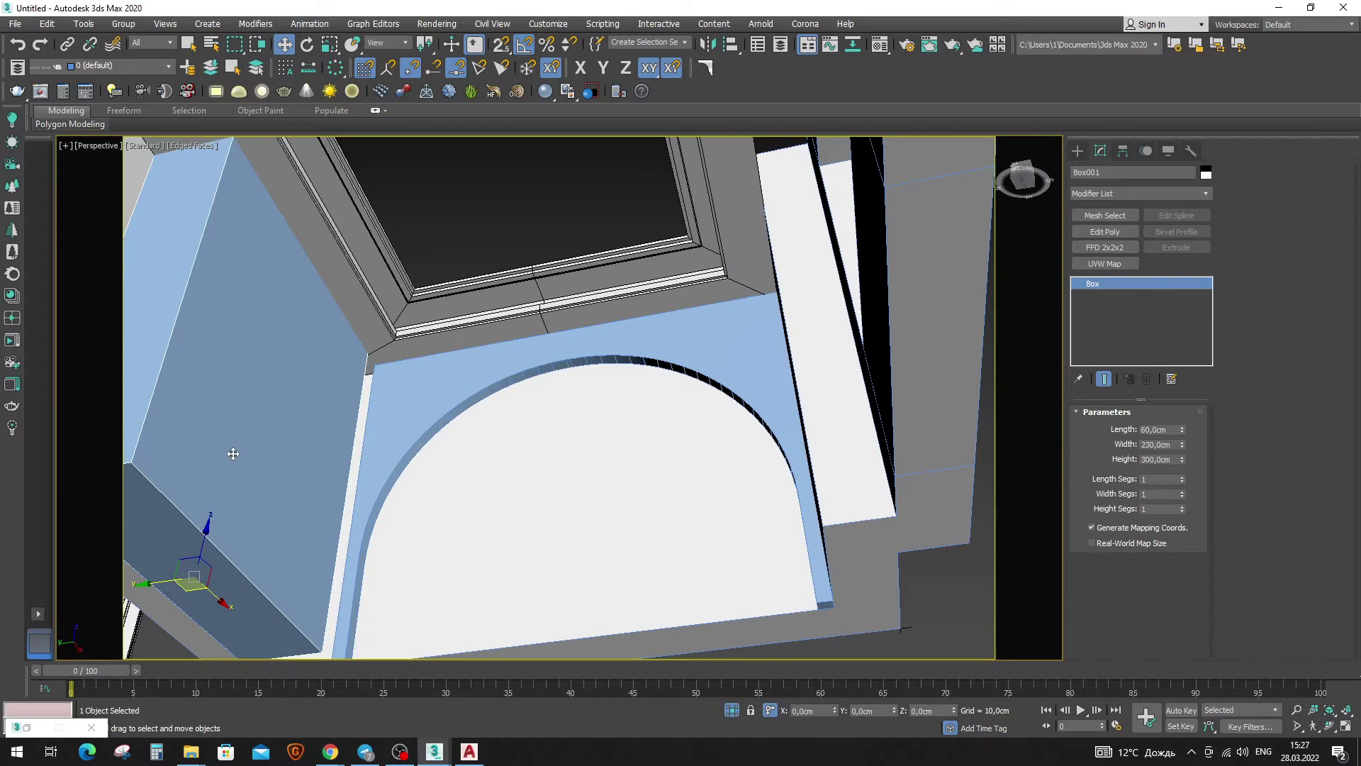
left_click_drag(215, 596, 227, 604)
In Top view with Snaps on, slide Box001 left until its edge snaps onto the arch line.
key("t")
key("F3")
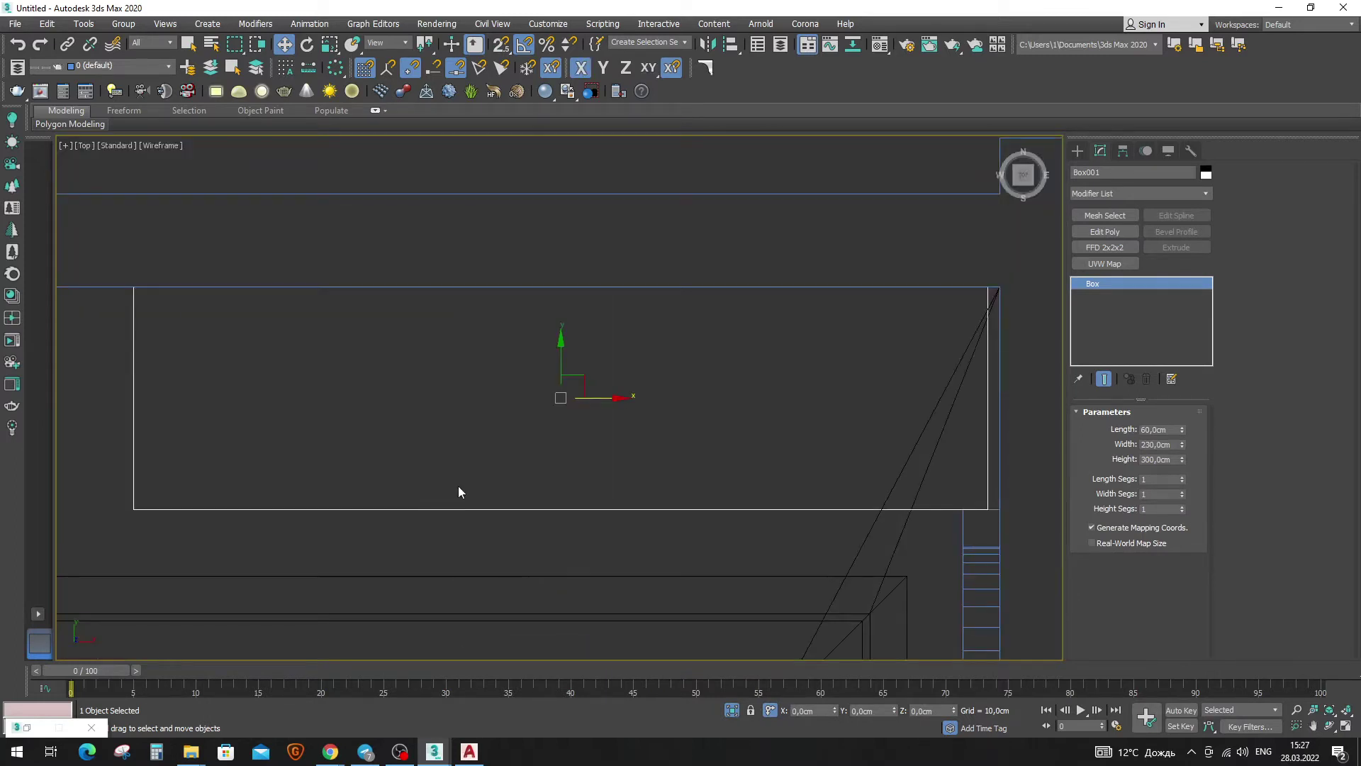
key("s")
left_click_drag(988, 509, 998, 510)
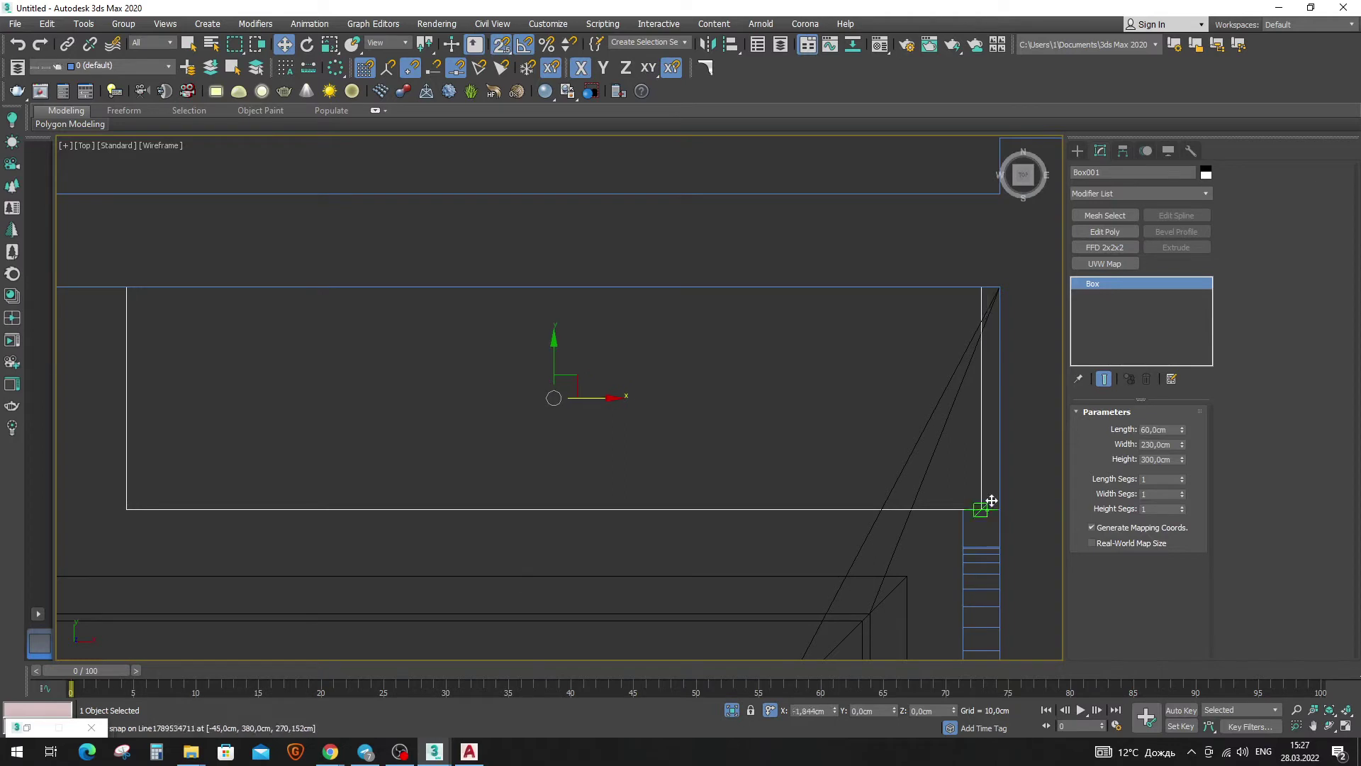
left_click_drag(617, 409, 486, 431)
left_click_drag(881, 504, 958, 511)
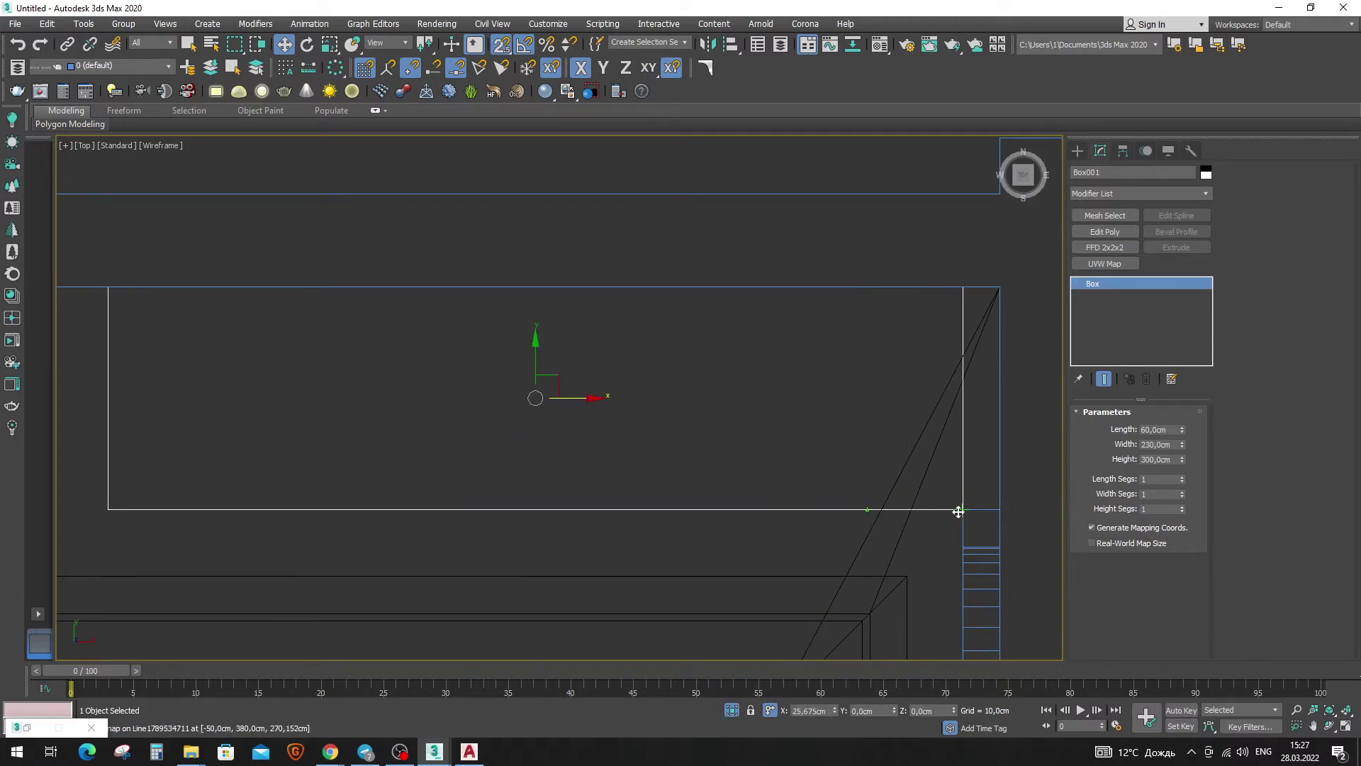
key("p")
Orbit and zoom the Perspective view to inspect the arch and window, then switch to the browser.
mouse_move(791, 541)
middle_mouse_down("alt")
mouse_move(556, 432)
mouse_move(541, 362)
mouse_move(562, 344)
mouse_move(559, 378)
middle_mouse_up("alt")
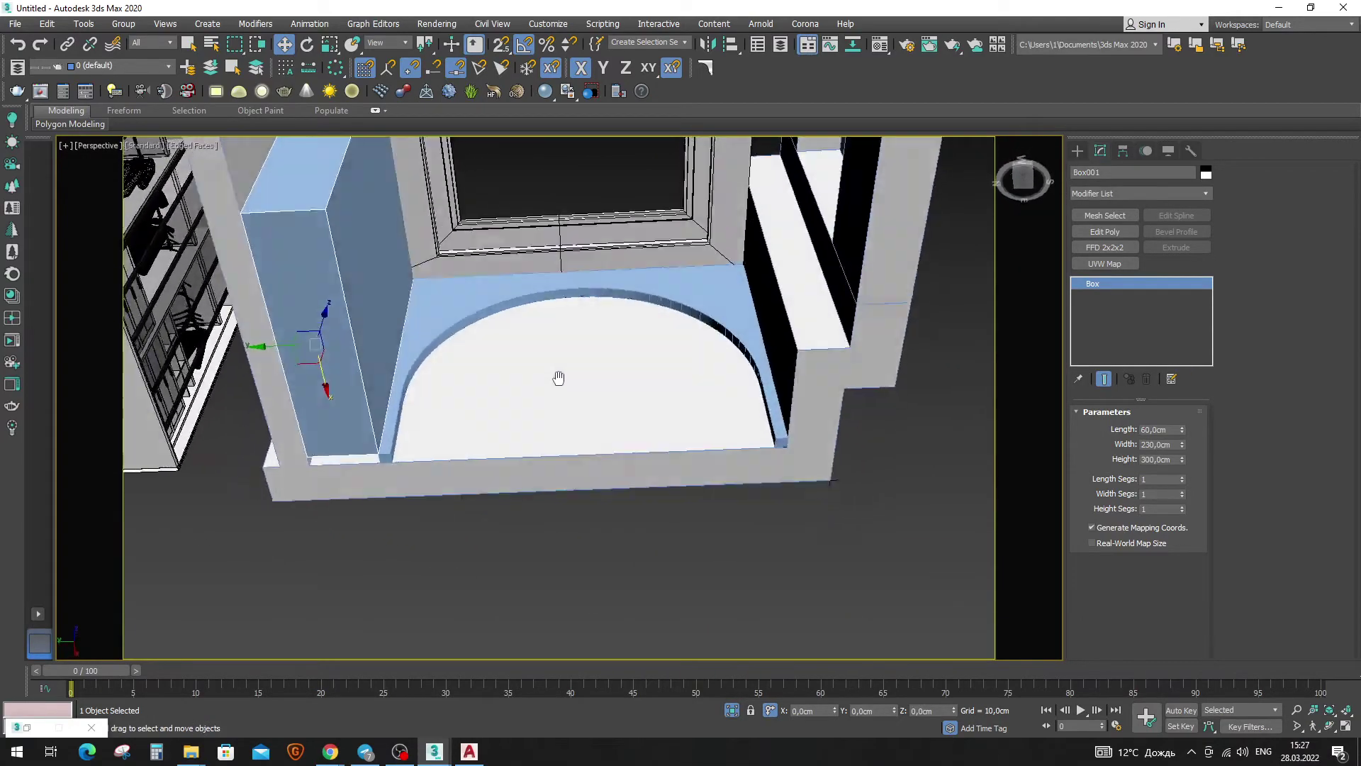
scroll(559, 378, "up", 3)
scroll(578, 338, "up", 5)
scroll(571, 398, "up", 3)
scroll(566, 349, "down", 8)
scroll(576, 400, "down", 3)
middle_click_drag(593, 444, 599, 477, "alt")
key("alt+Tab")
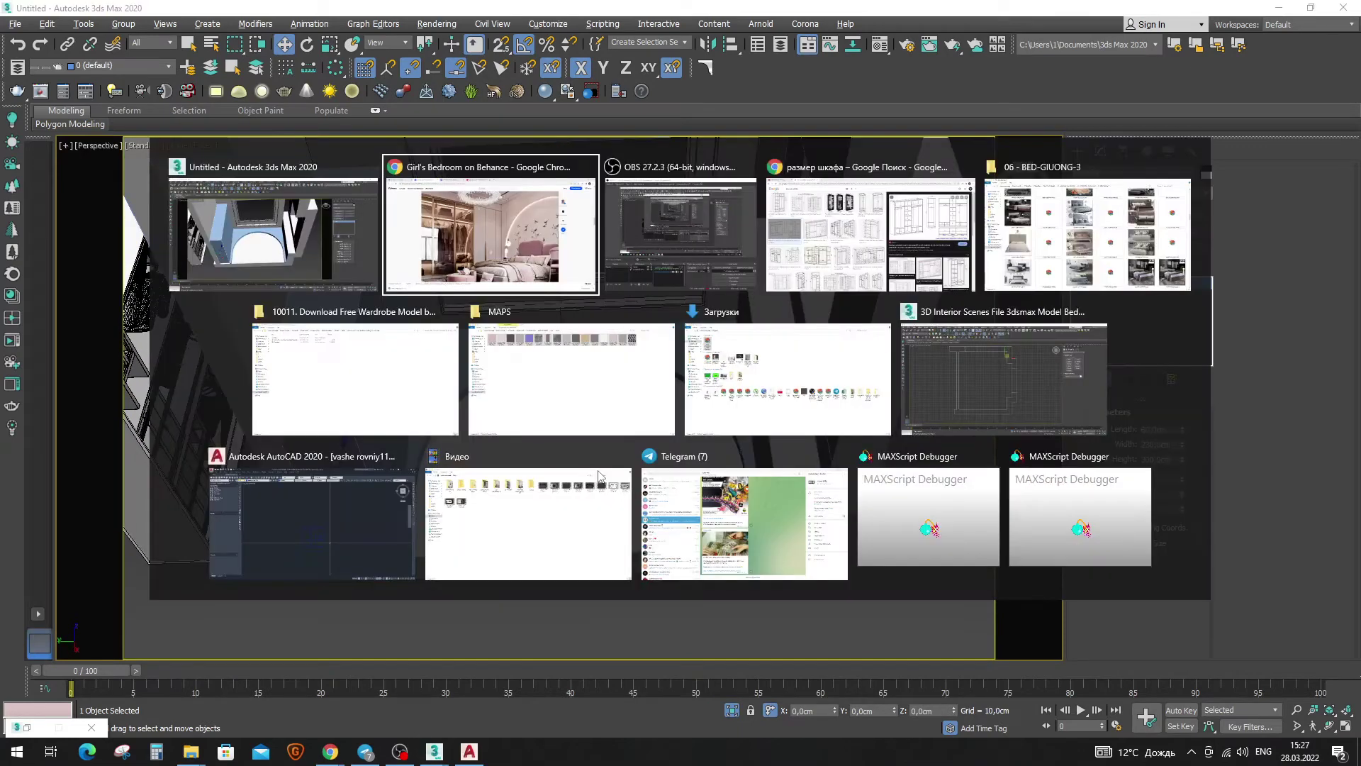
Review the Behance bedroom arch reference and return to 3ds Max.
scroll(596, 471, "down", 4)
scroll(596, 471, "up", 4)
scroll(324, 285, "up", 5)
scroll(324, 285, "down", 2)
scroll(298, 341, "down", 3)
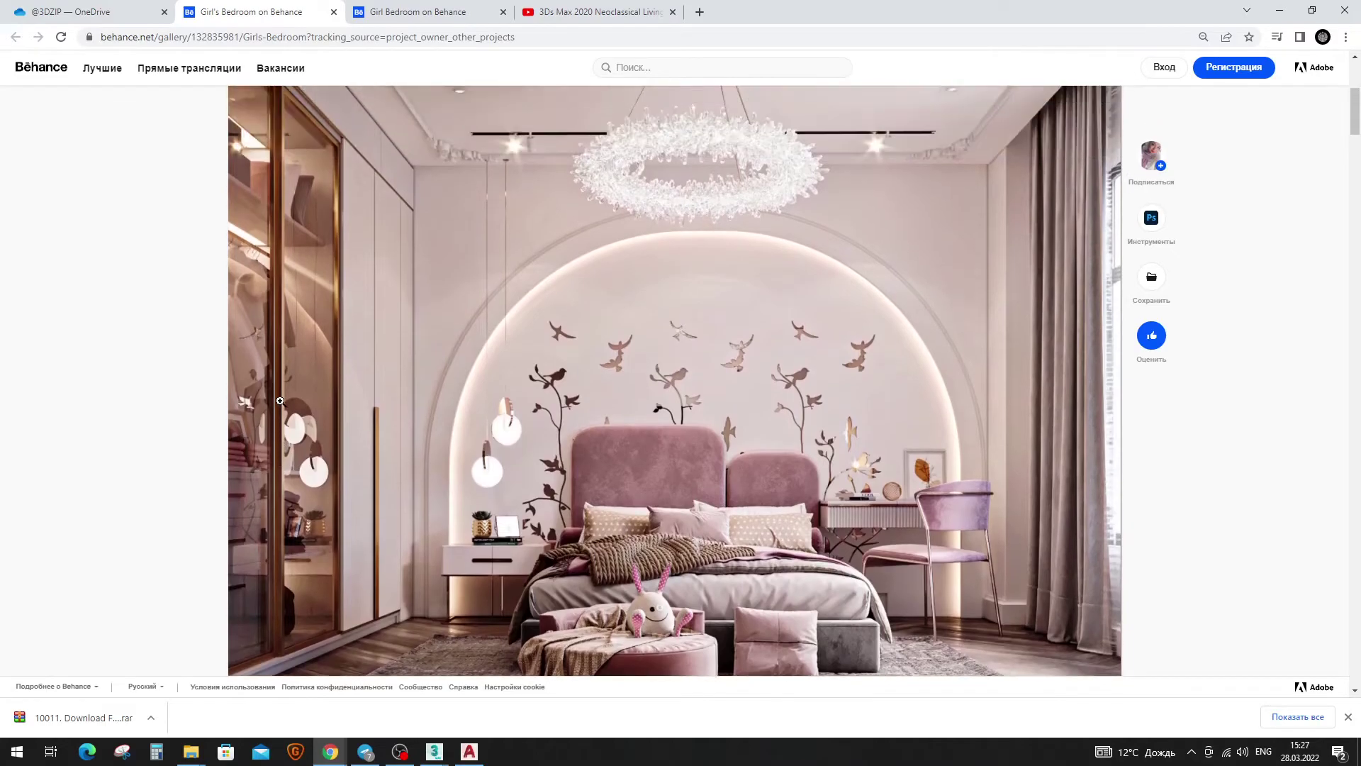
key("alt+Tab")
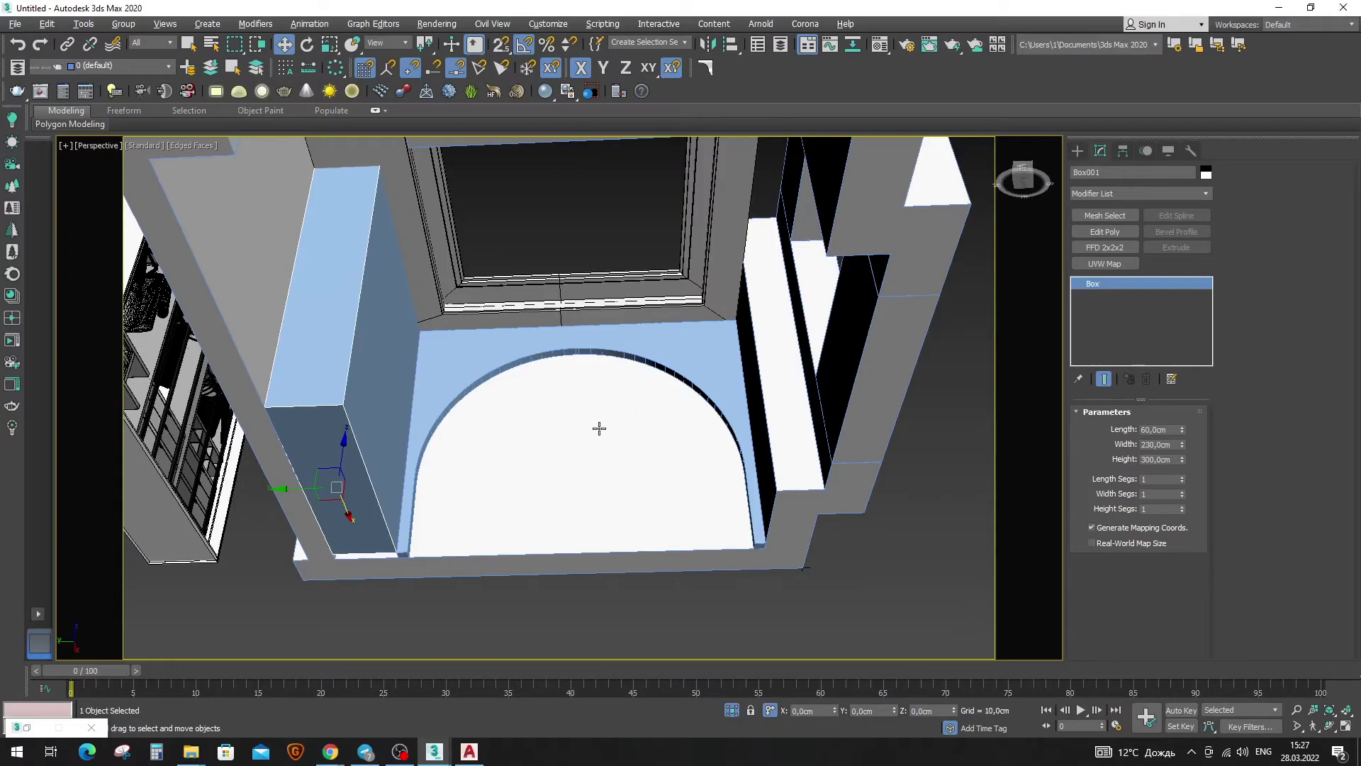
Delete the leftover trapezoid outline and select the arch curve Rectangle003.
scroll(599, 424, "down", 3)
mouse_move(599, 440)
middle_mouse_down("alt")
mouse_move(857, 425)
mouse_move(734, 448)
middle_mouse_up("alt")
left_click(729, 409)
key("Delete")
left_click(721, 462)
mouse_move(980, 486)
middle_mouse_down("alt")
mouse_move(687, 471)
mouse_move(863, 456)
middle_mouse_up("alt")
key("alt+Tab")
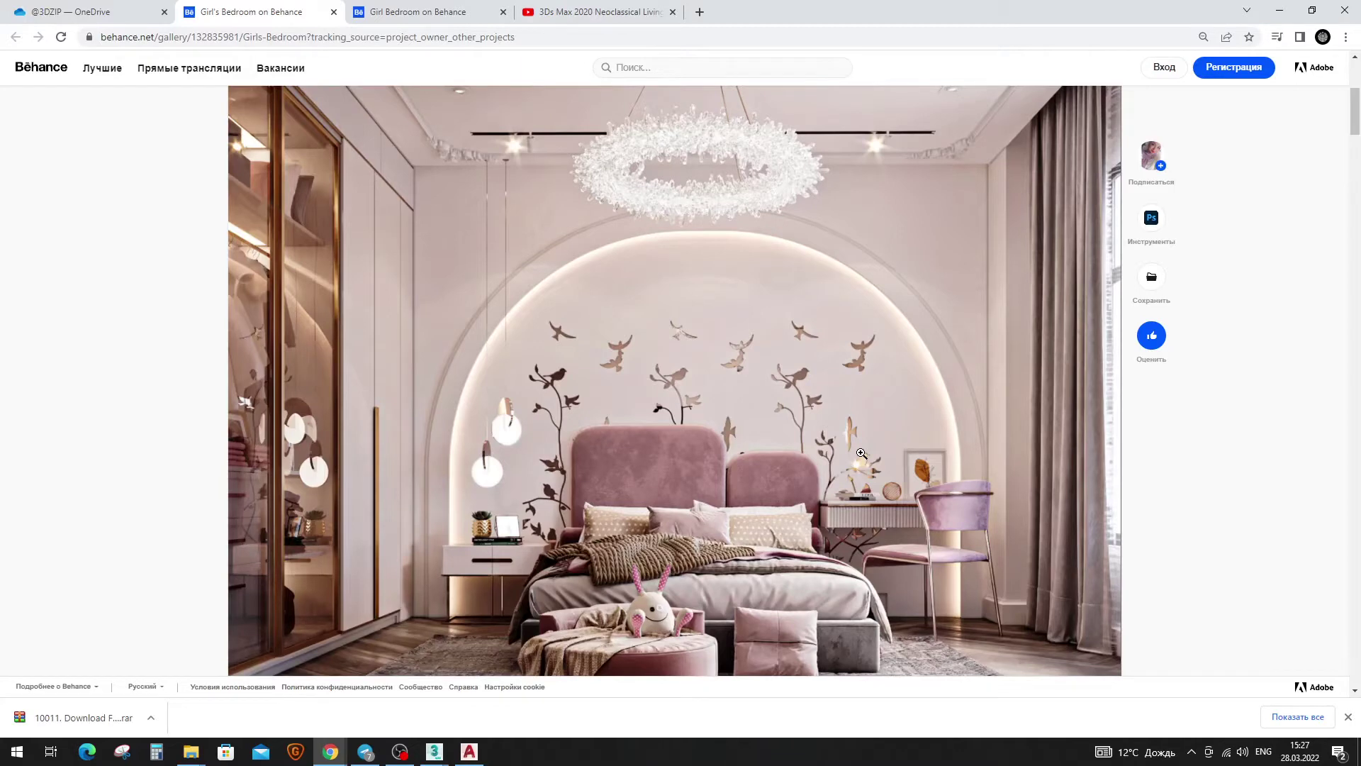
key("alt+Tab")
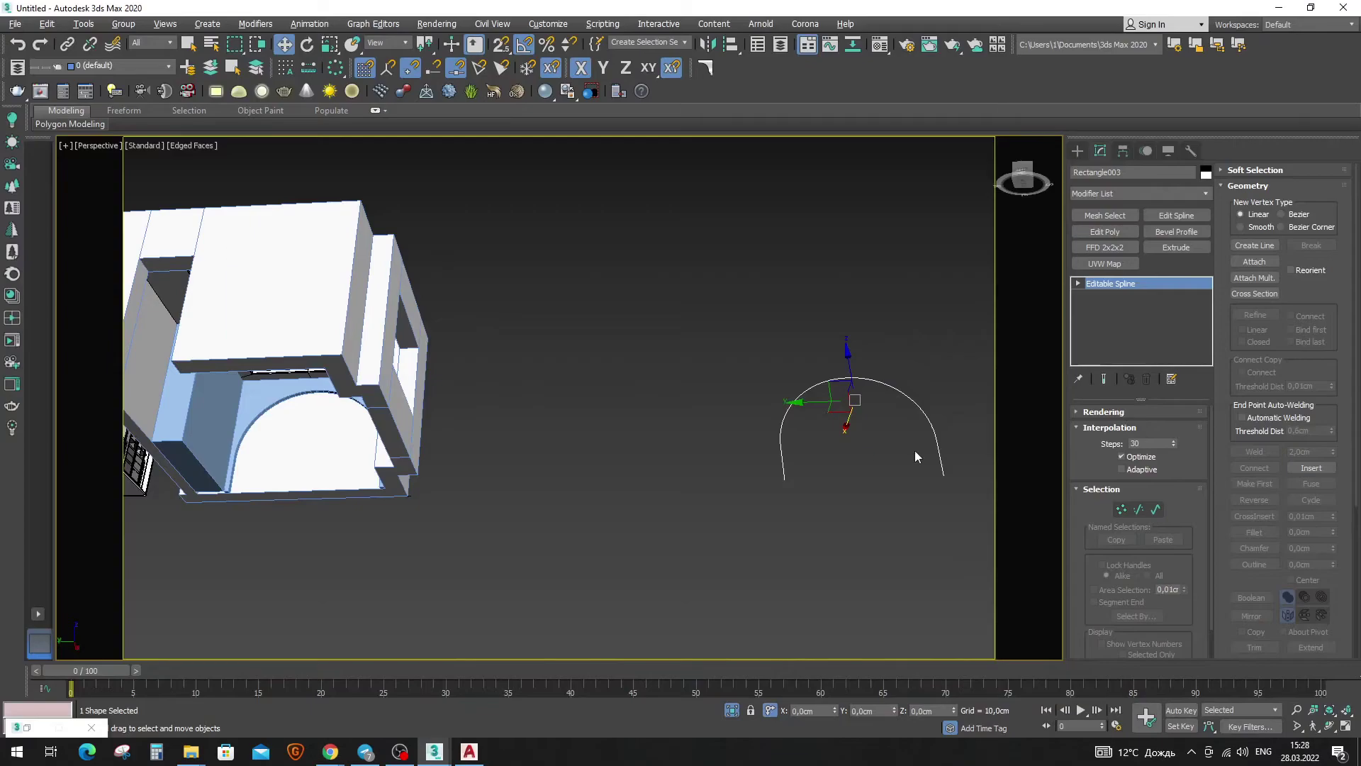
Move the arch curve segment into the building and frame it in Top view.
left_click(1155, 509)
left_click(809, 392)
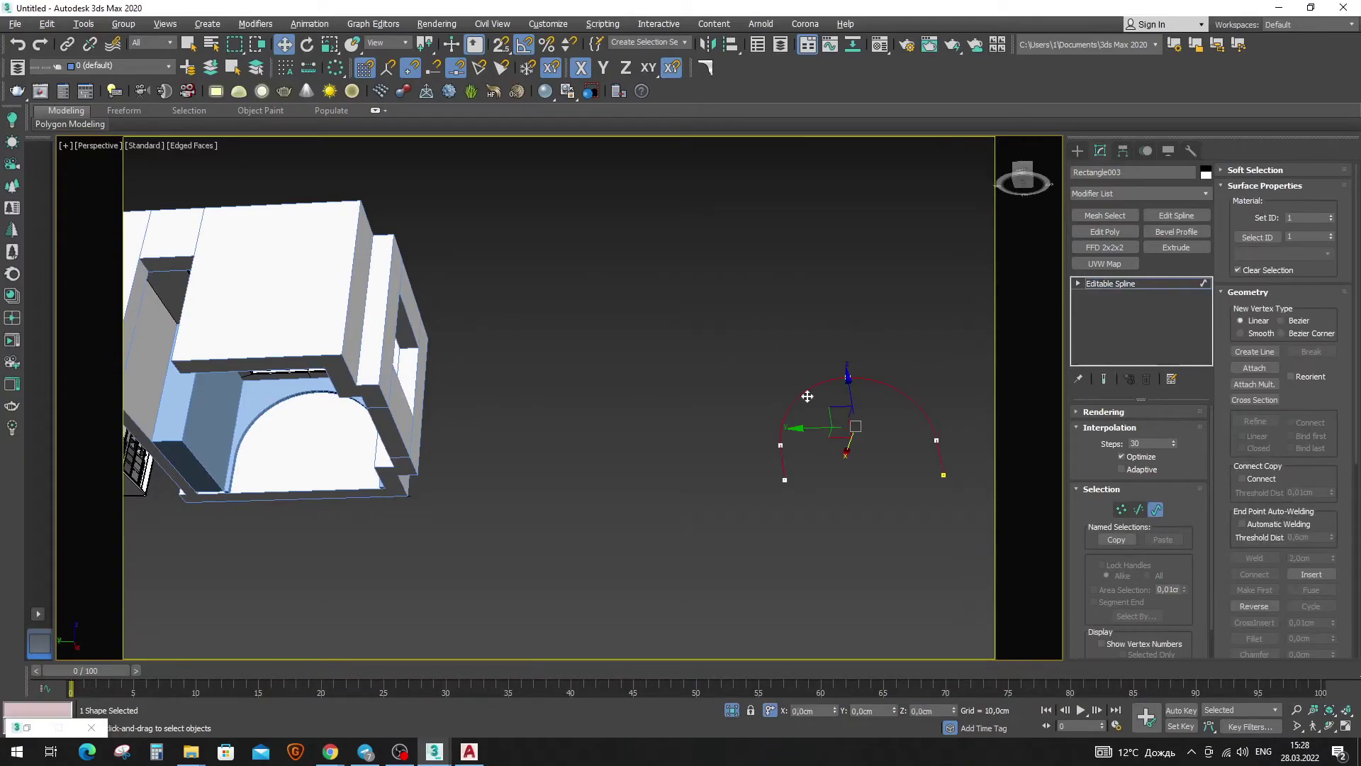
left_click_drag(806, 423, 250, 517)
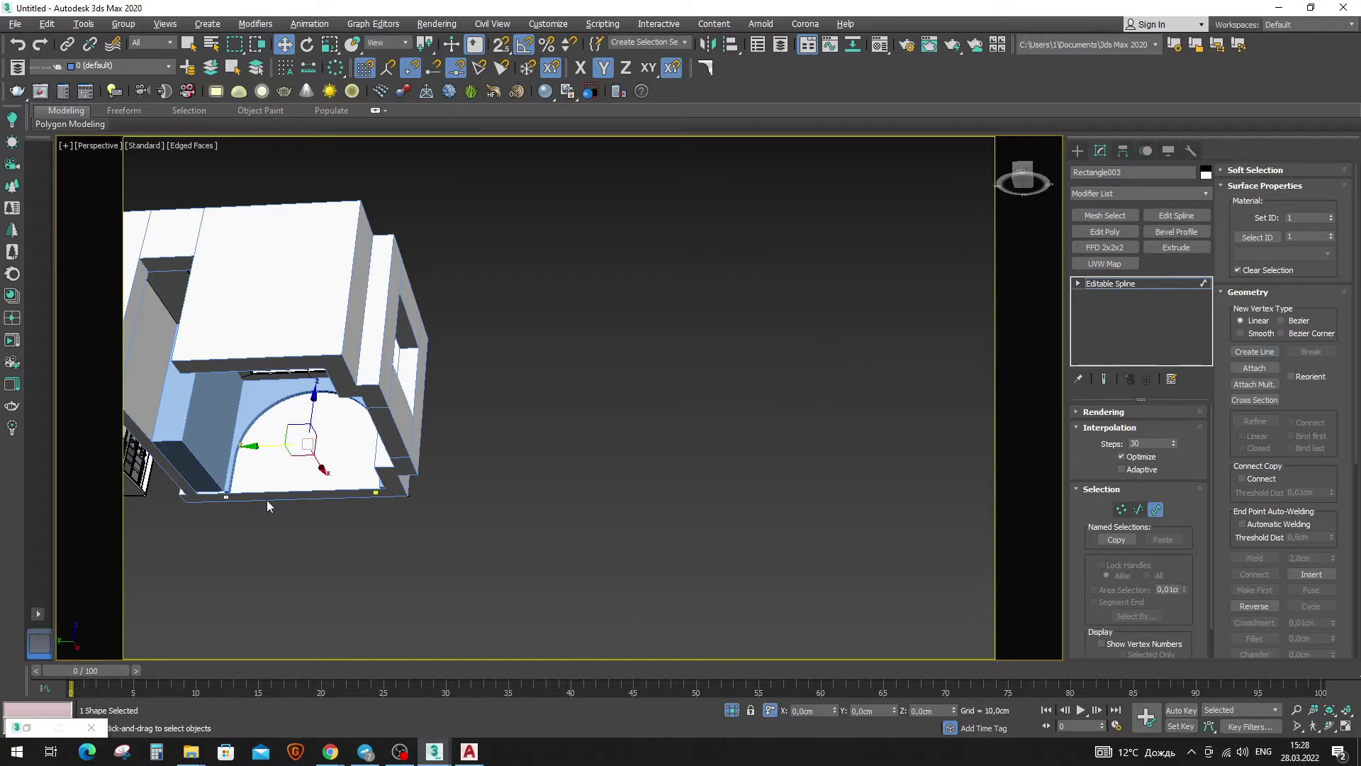
key("t")
key("z")
key("1")
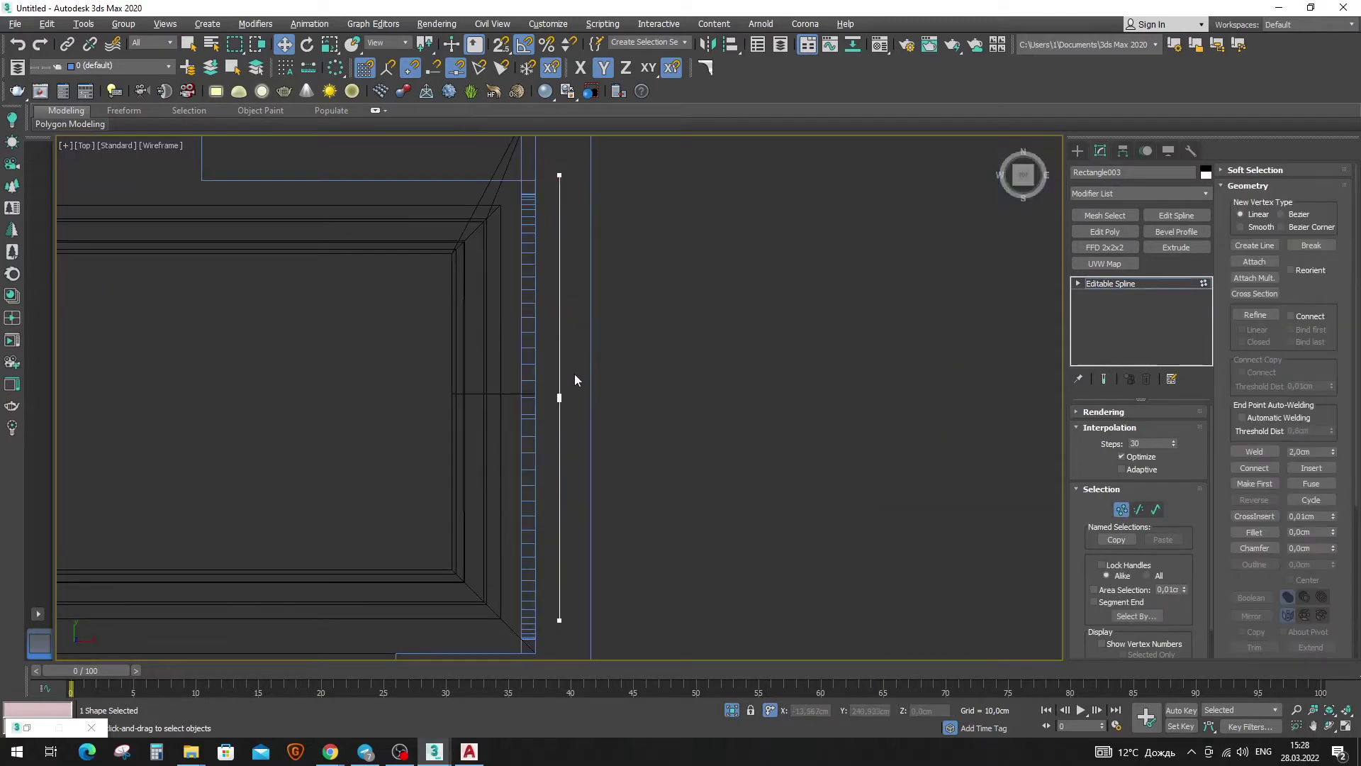
left_click(1077, 151)
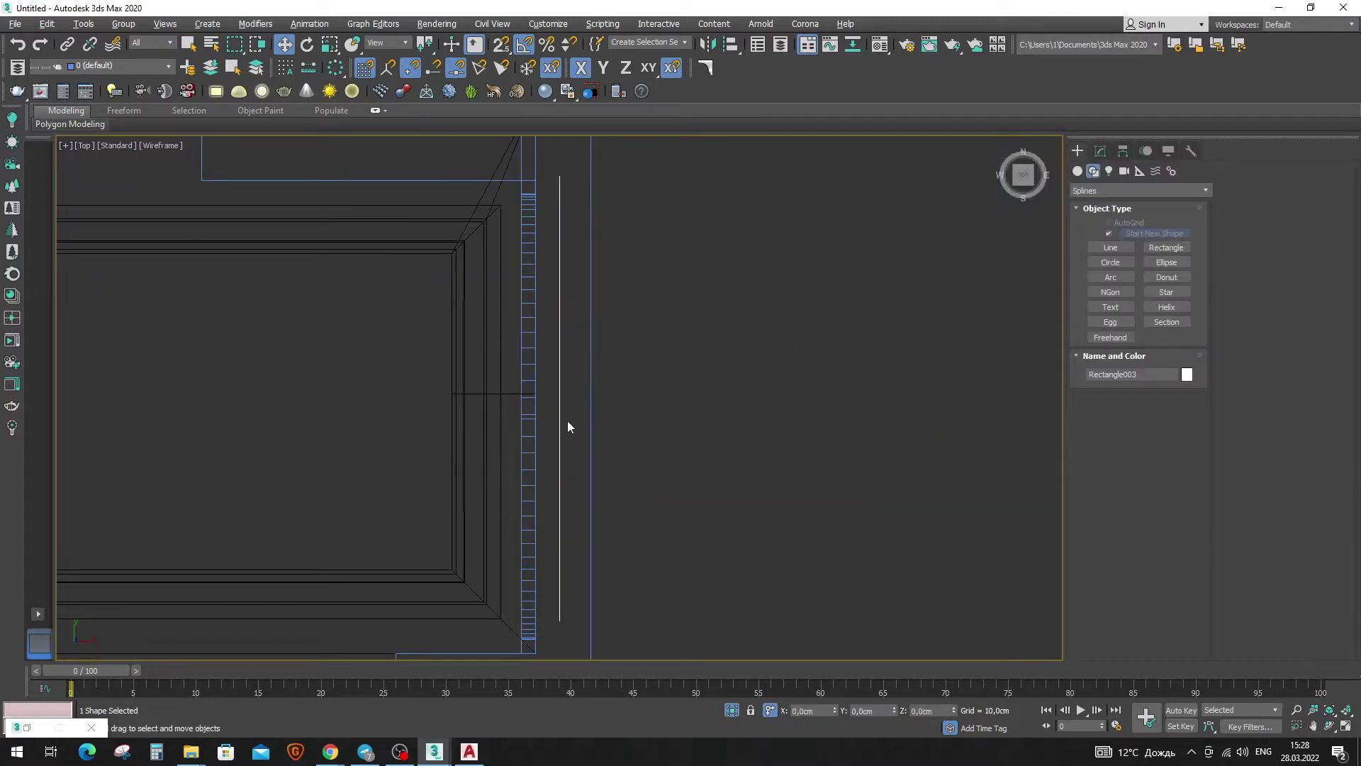
Centre the arch curve's pivot with Affect Pivot Only > Center to Object.
left_click(1123, 150)
left_click(1127, 249)
left_click(1138, 322)
left_click(1077, 150)
Snap the arch curve onto the molding edge in Top view and check it in Left view.
mouse_move(597, 378)
left_mouse_down()
mouse_move(494, 392)
mouse_move(480, 370)
left_mouse_up()
scroll(450, 546, "up", 5)
key("s")
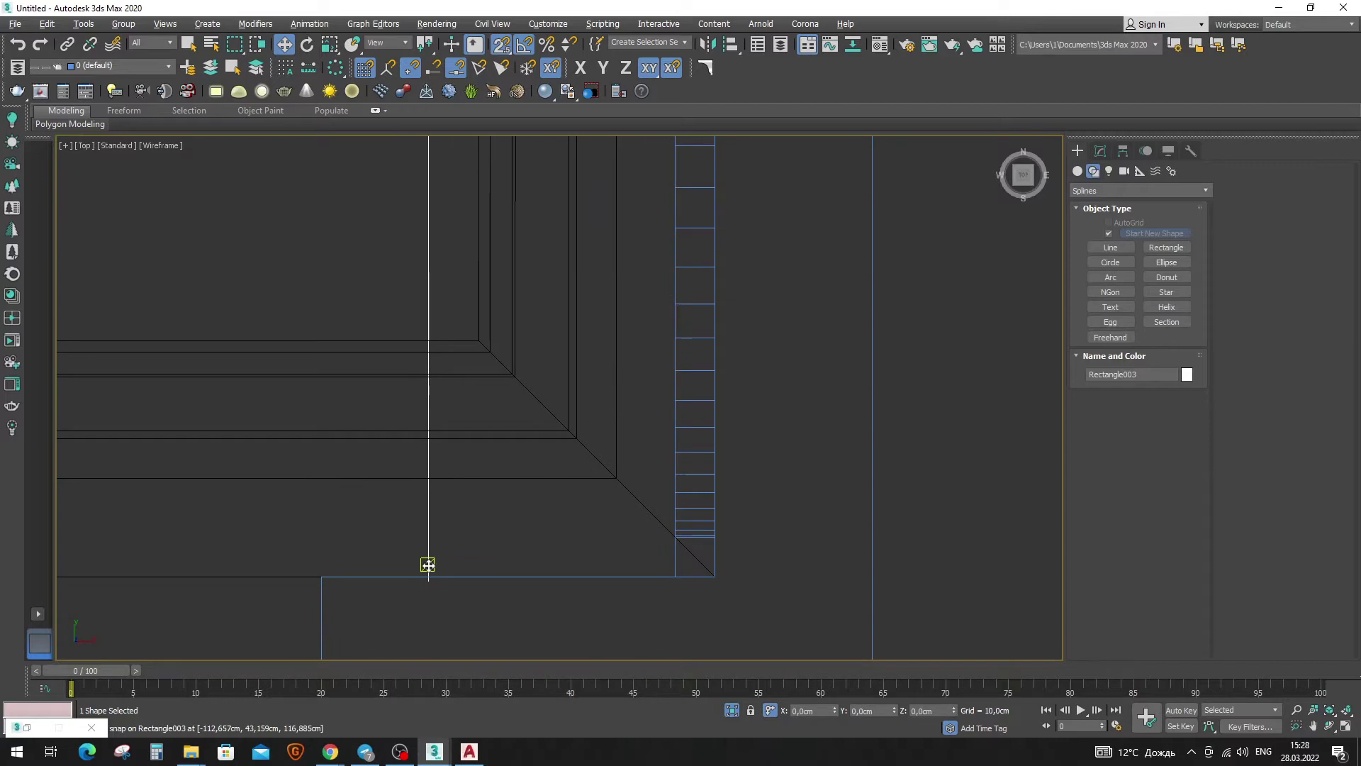
mouse_move(427, 565)
left_mouse_down()
mouse_move(438, 507)
mouse_move(668, 541)
left_mouse_up()
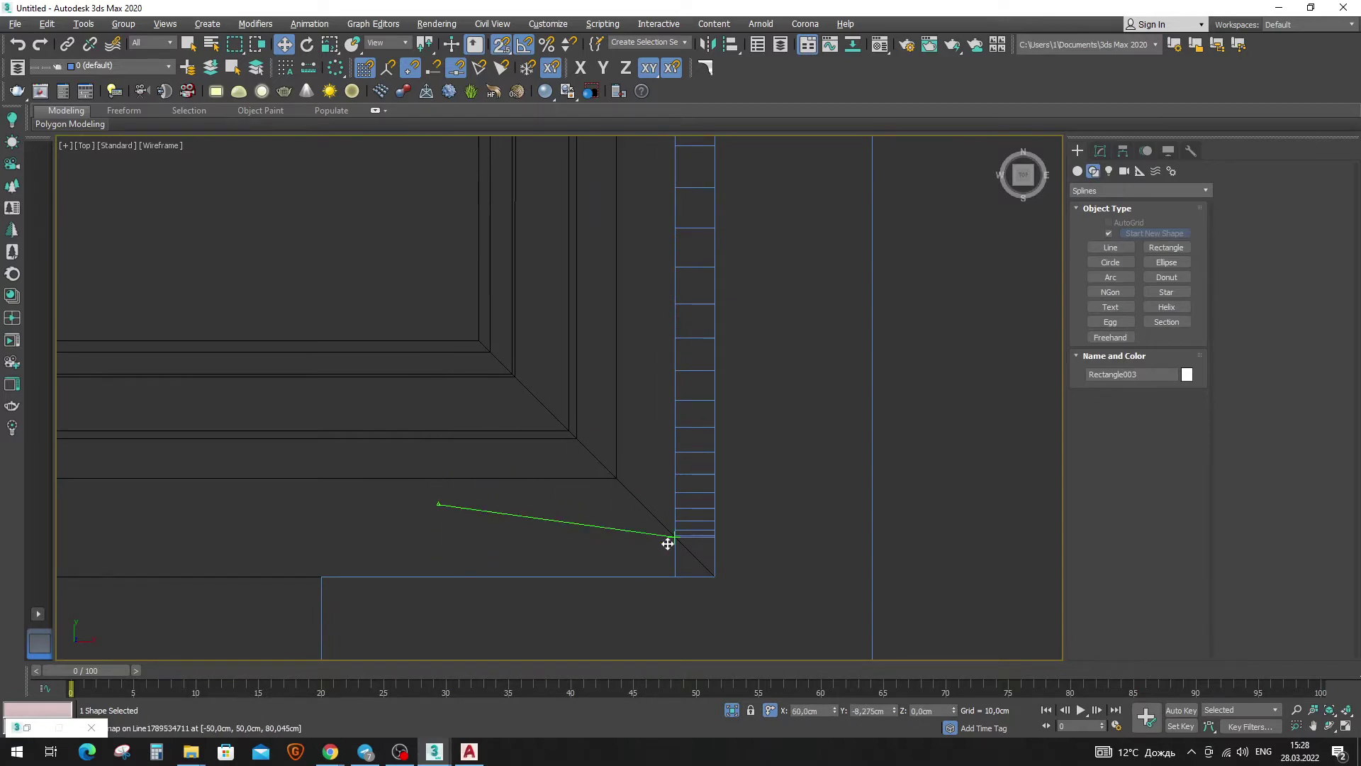
key("l")
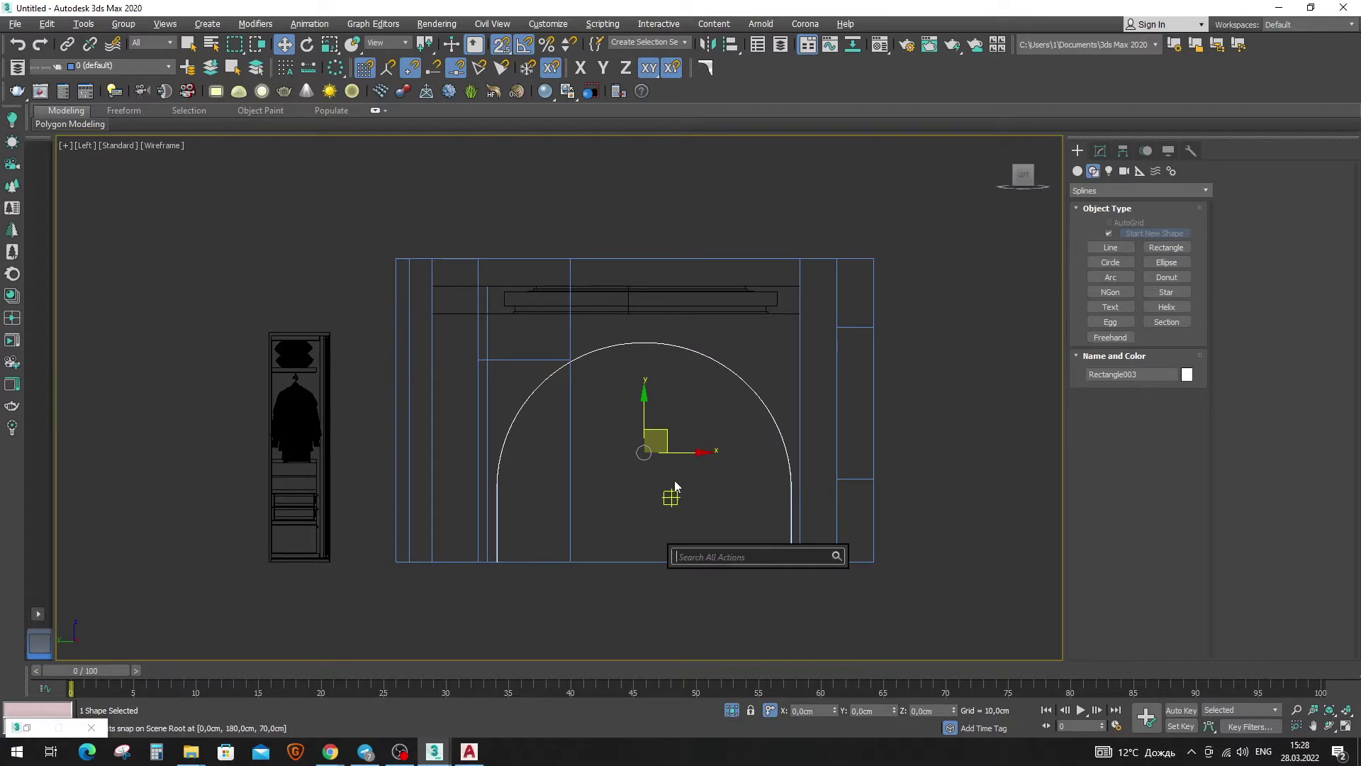
middle_click_drag(672, 494, 659, 488)
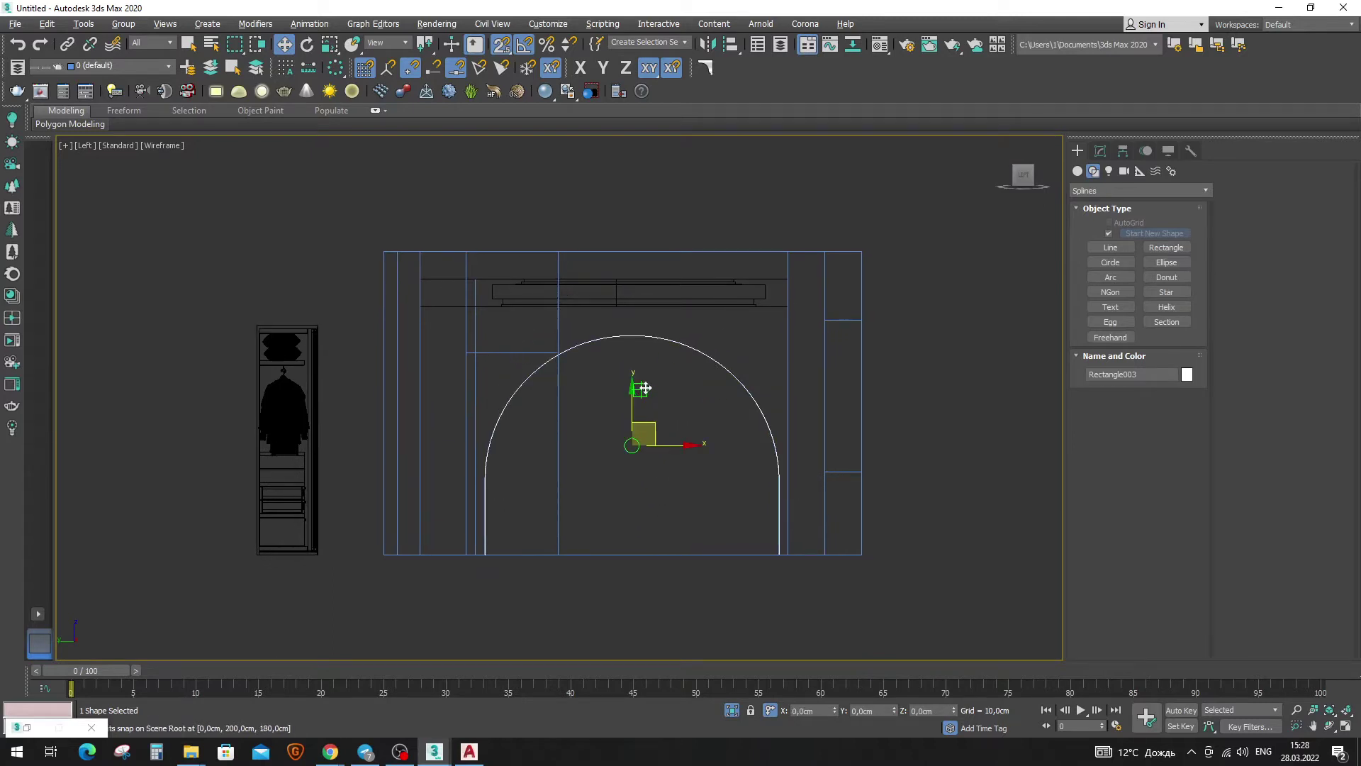
scroll(794, 563, "up", 5)
scroll(765, 595, "up", 3)
scroll(766, 601, "up", 2)
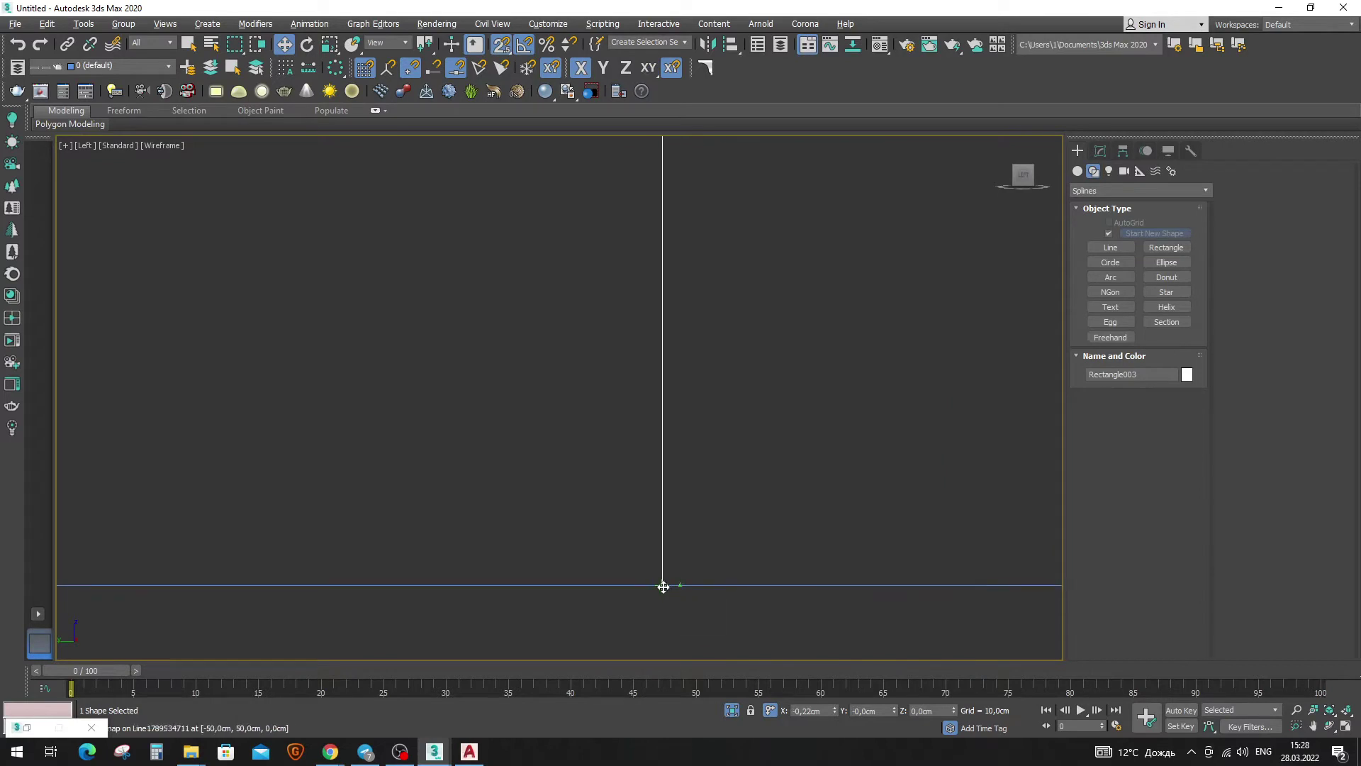
key("p")
scroll(615, 530, "up", 3)
Select the whole arch spline at Spline sub-object level.
mouse_move(605, 392)
middle_mouse_down("alt")
mouse_move(577, 437)
mouse_move(602, 440)
middle_mouse_up("alt")
left_click(1100, 151)
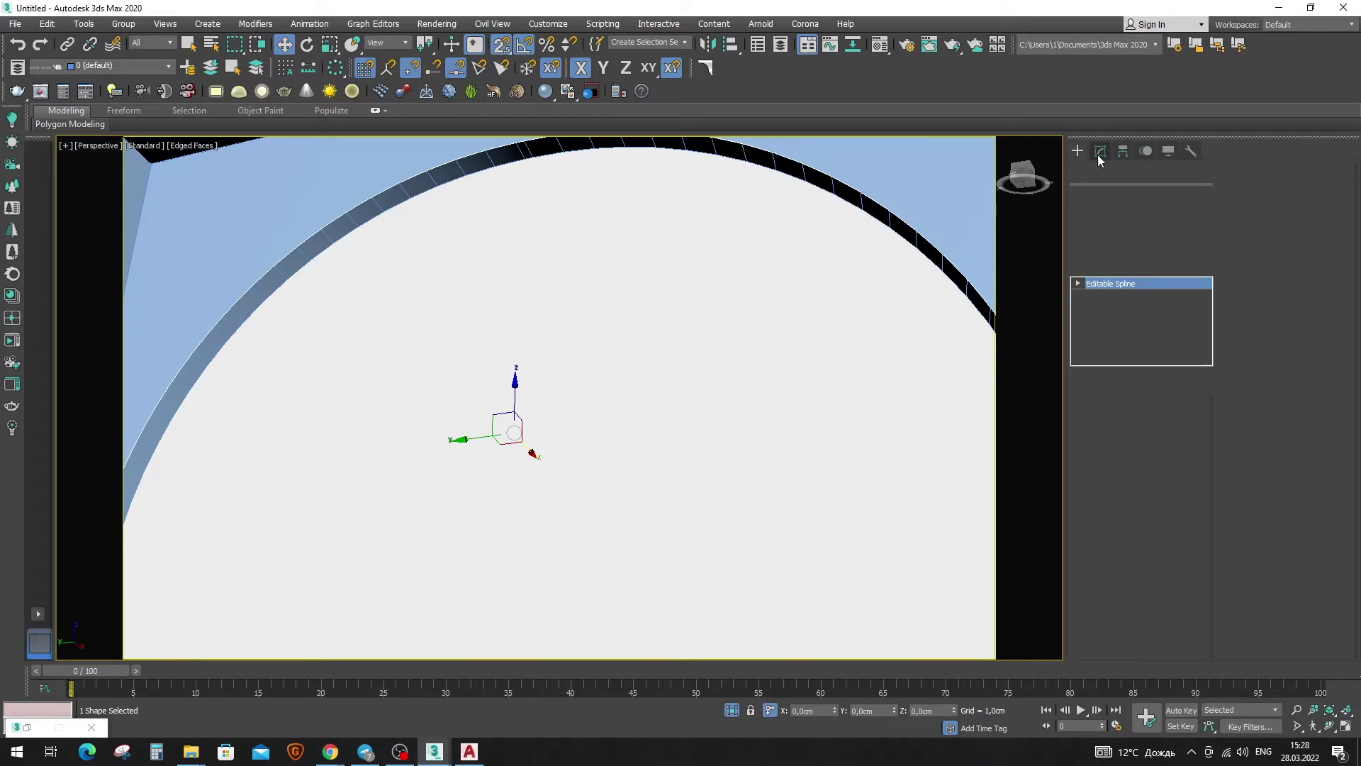
left_click(1156, 509)
left_click_drag(1002, 401, 662, 152)
scroll(702, 366, "down", 3)
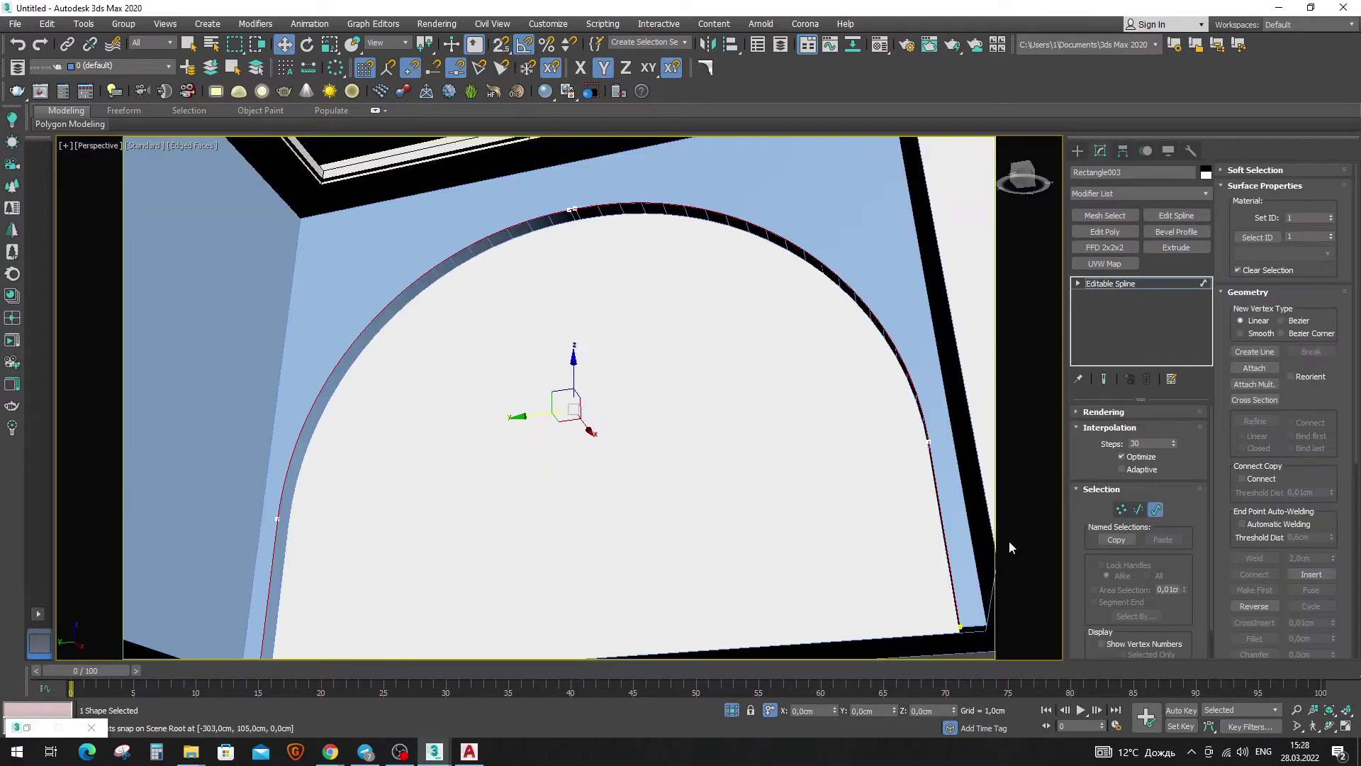
left_click(1122, 509)
left_click(928, 443)
middle_click_drag(343, 593, 404, 450, "alt")
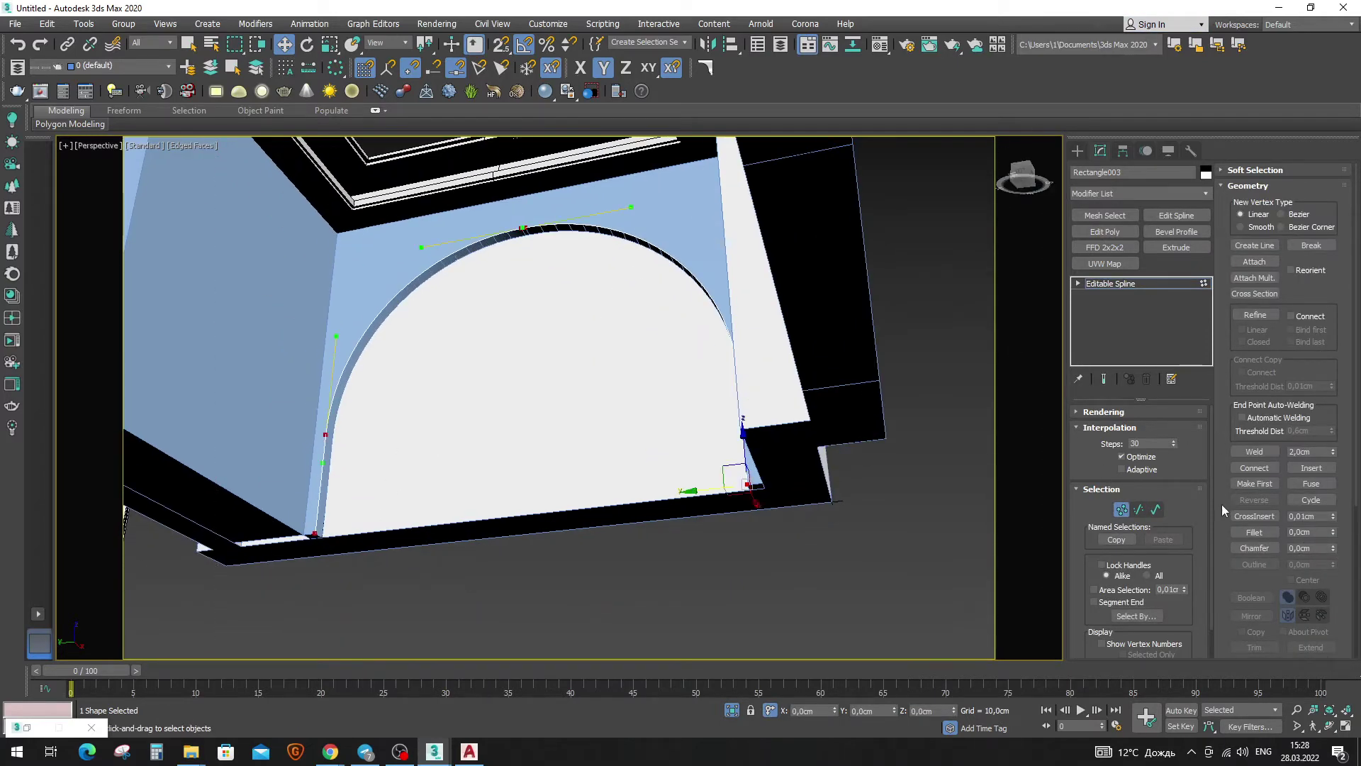
left_click(1156, 509)
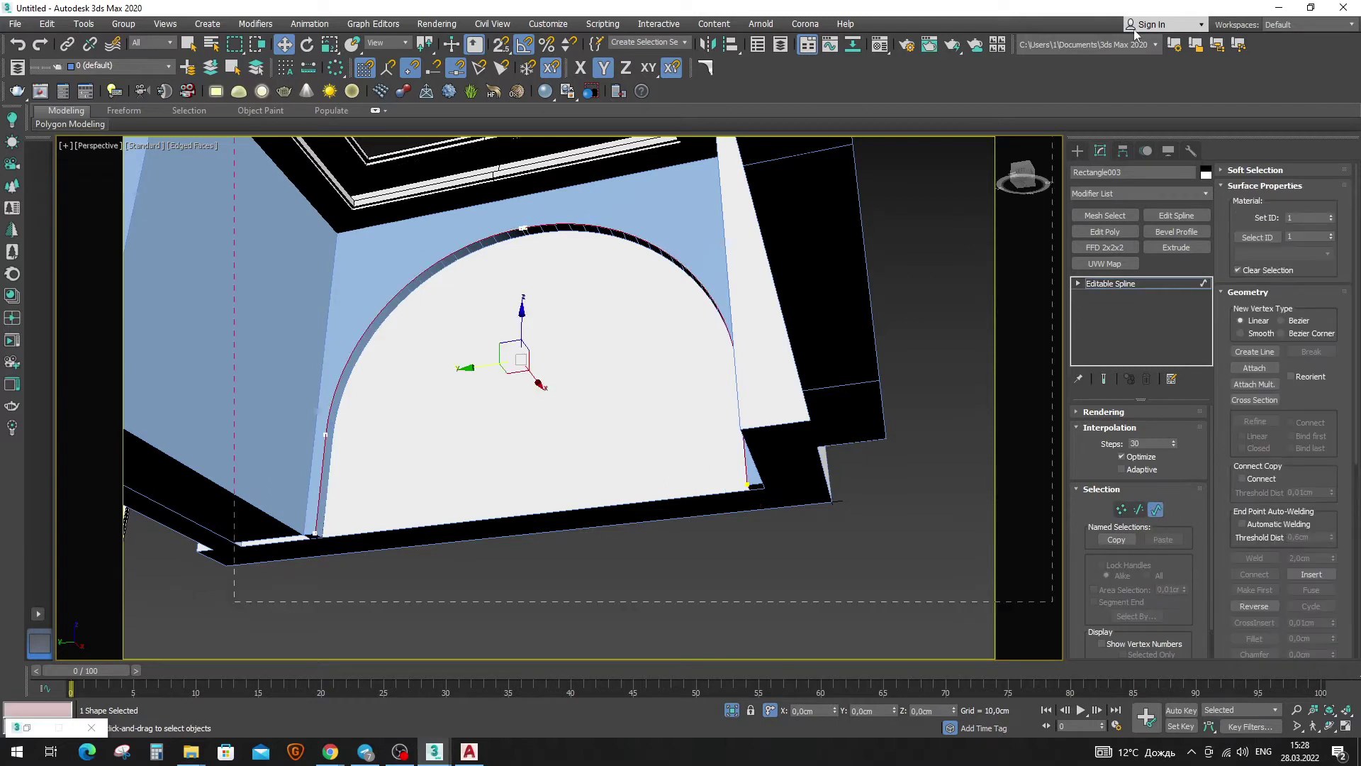
scroll(1283, 567, "down", 2)
scroll(1305, 624, "up", 2)
Outline the arch spline by about -10 cm, comparing against the bedroom reference.
left_click_drag(1318, 667, 1336, 425)
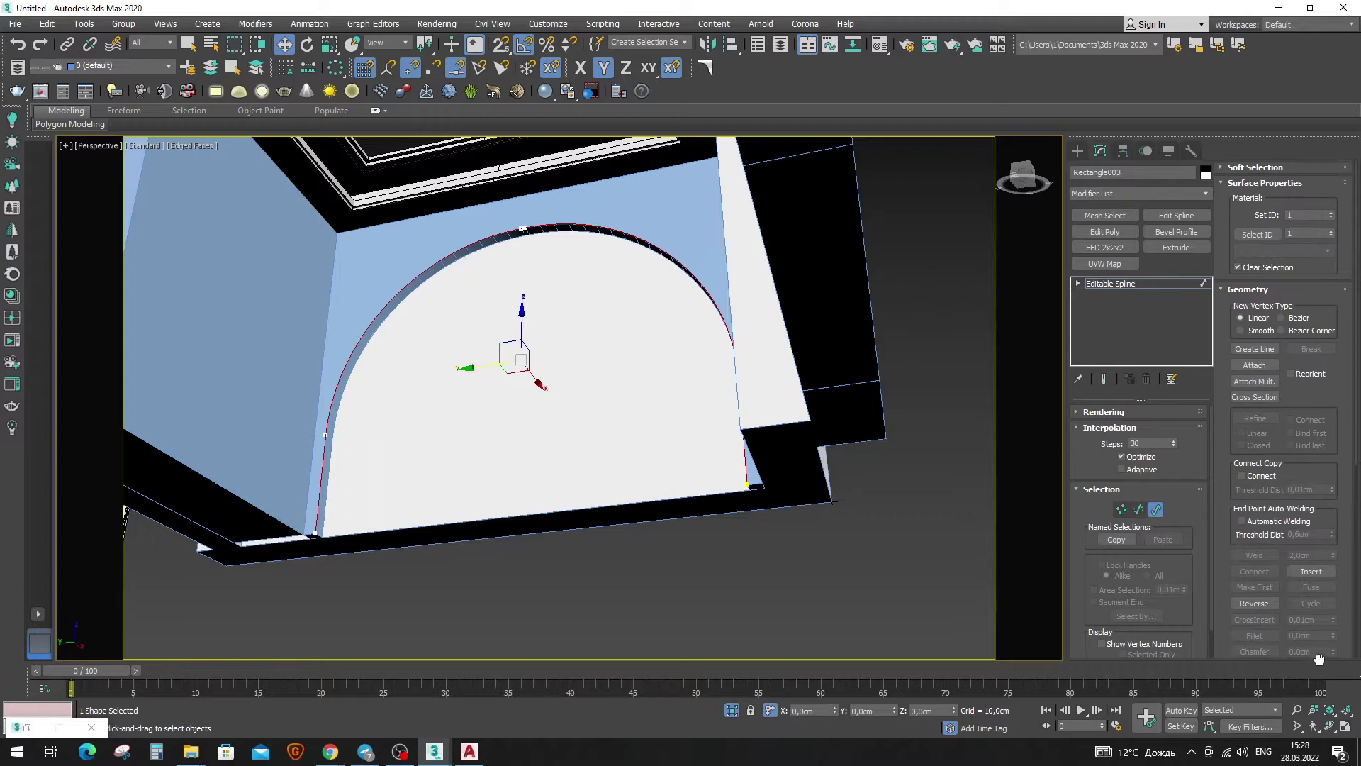
mouse_move(1333, 426)
left_mouse_down()
mouse_move(1341, 380)
mouse_move(1337, 482)
left_mouse_up()
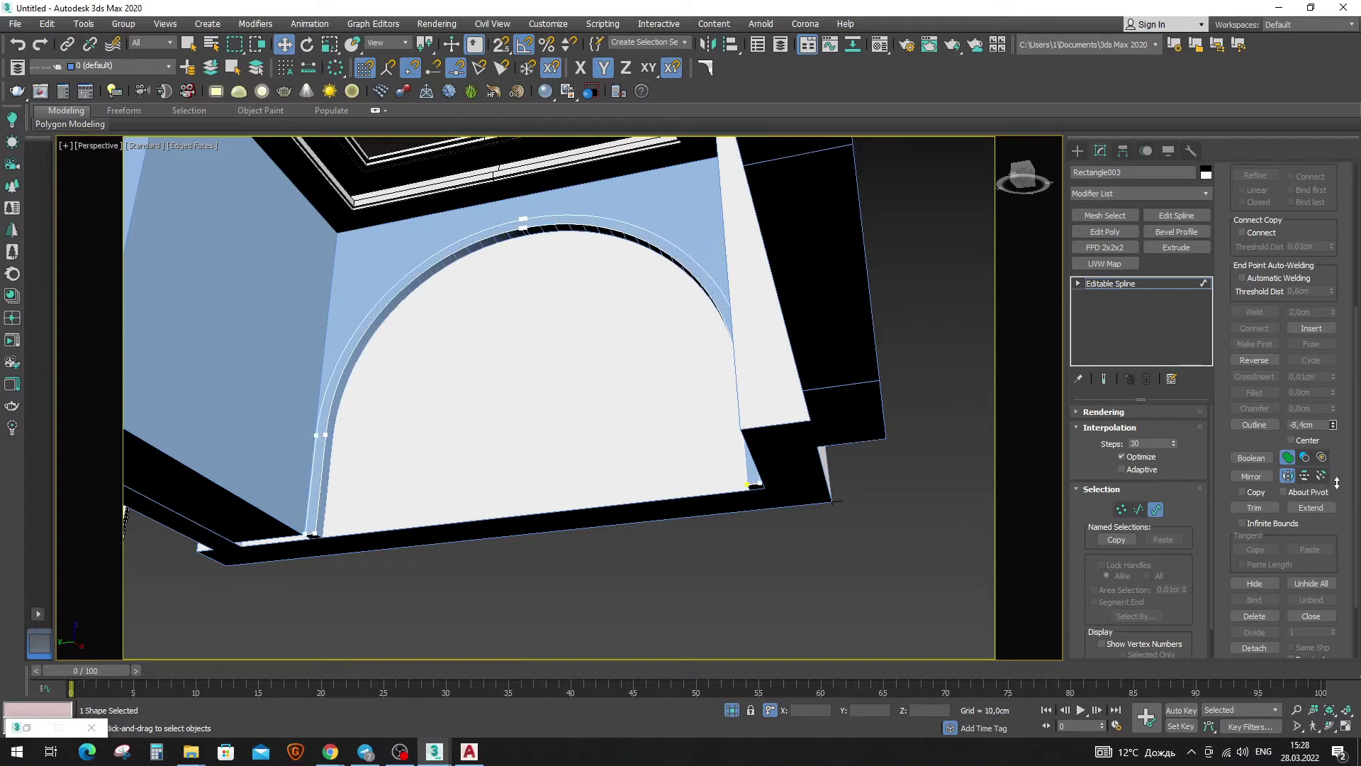
mouse_move(1338, 495)
left_mouse_down()
mouse_move(1333, 458)
mouse_move(1339, 473)
left_mouse_up()
left_click_drag(1342, 474, 1353, 502)
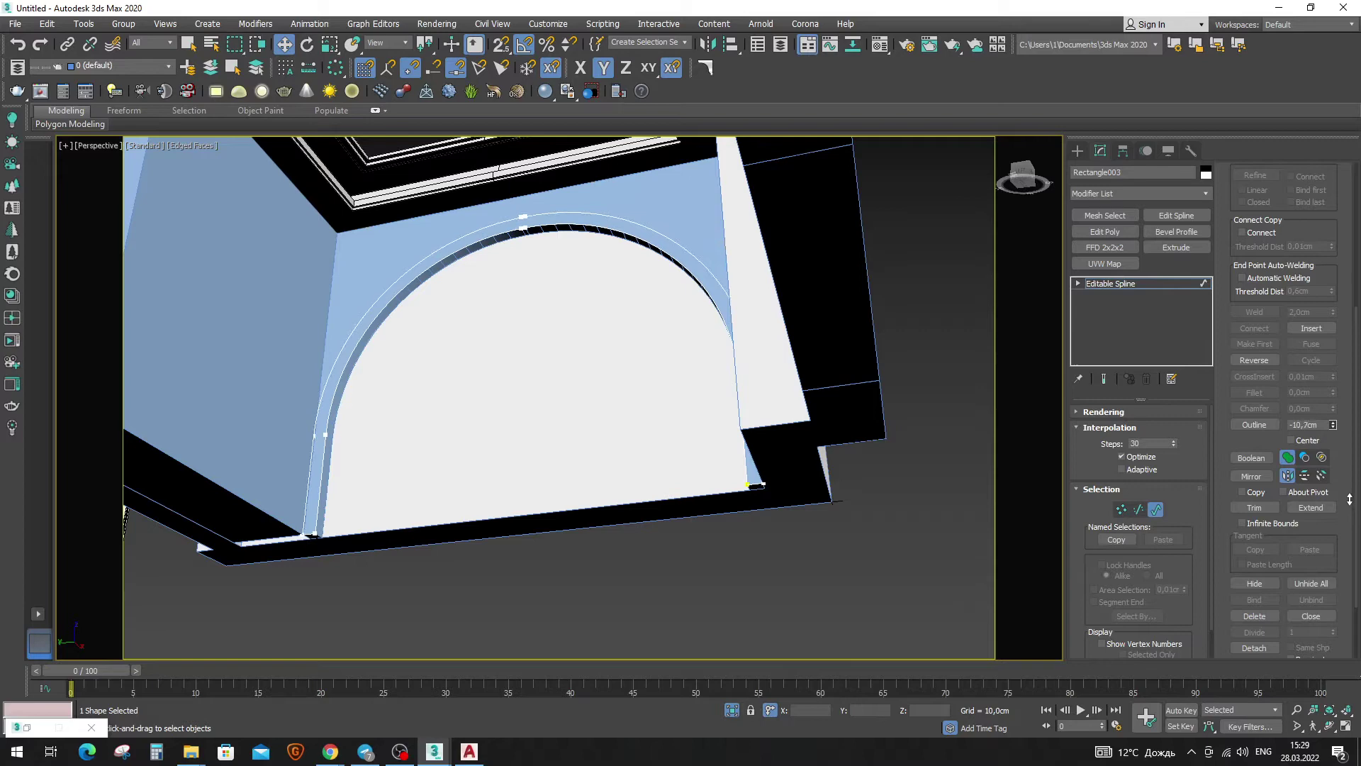
right_click(1350, 499)
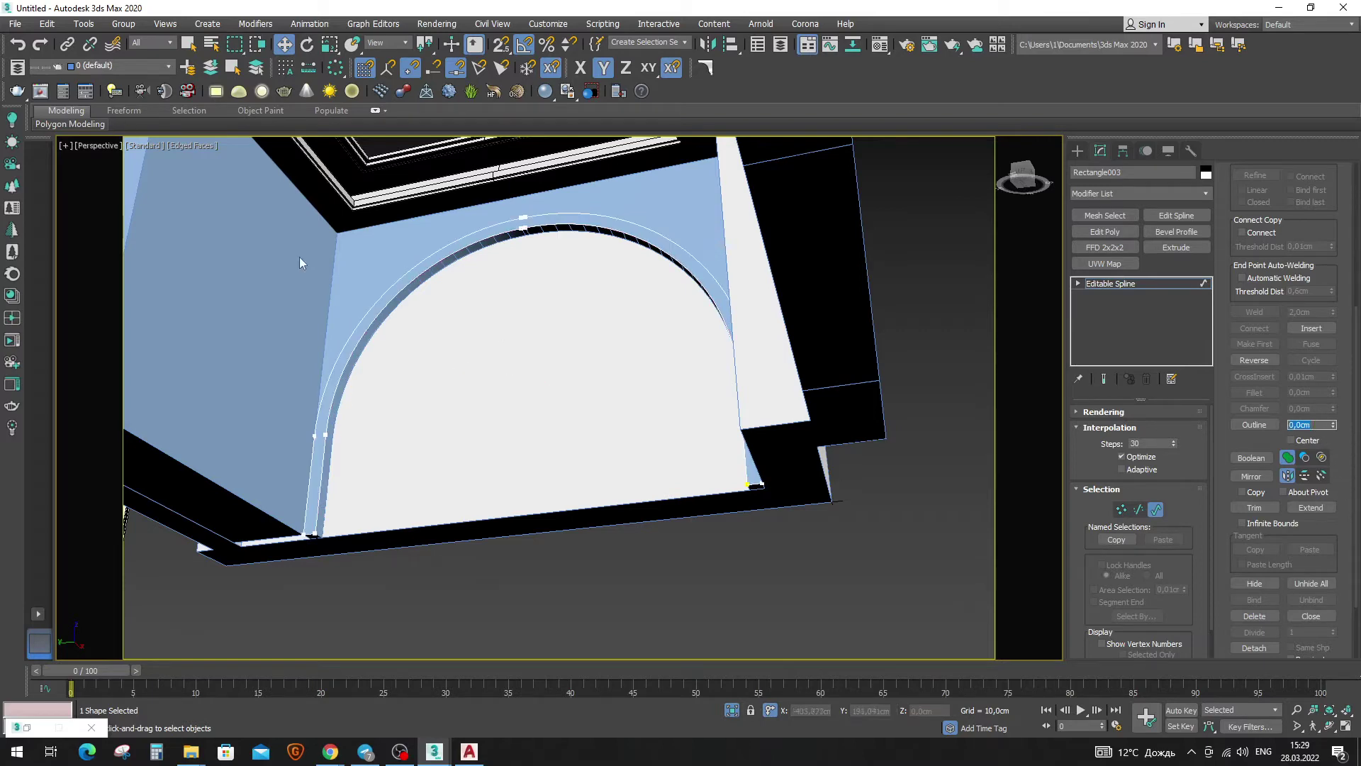
key("alt+Tab")
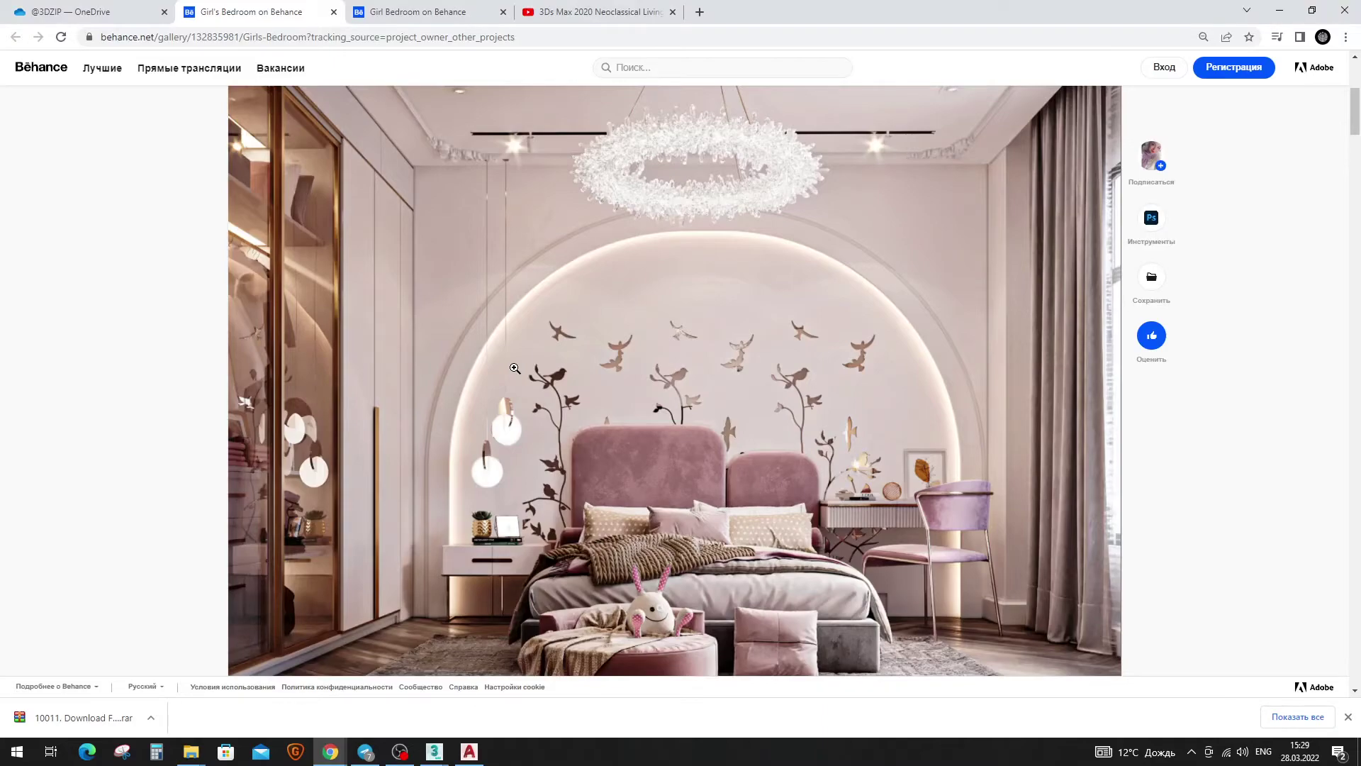
key("alt+Tab")
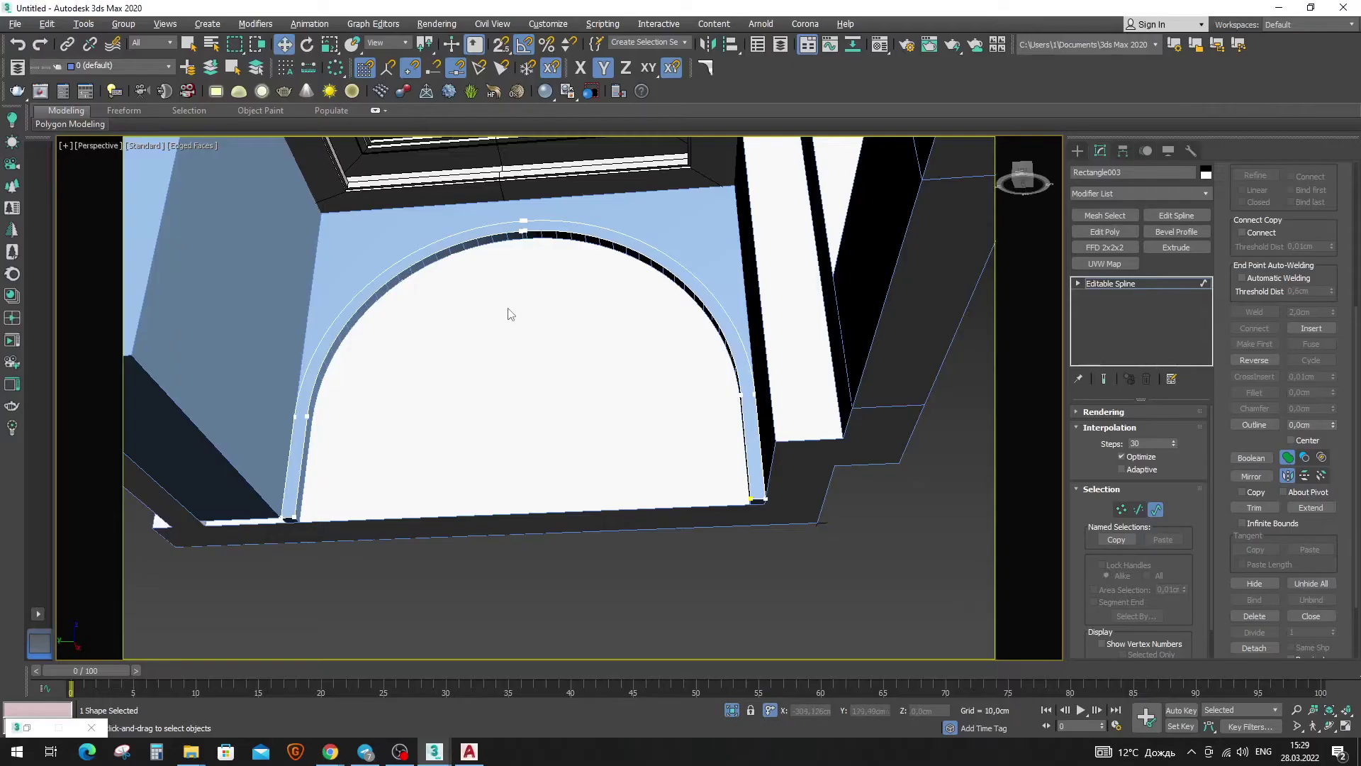
middle_click_drag(532, 307, 560, 339, "alt")
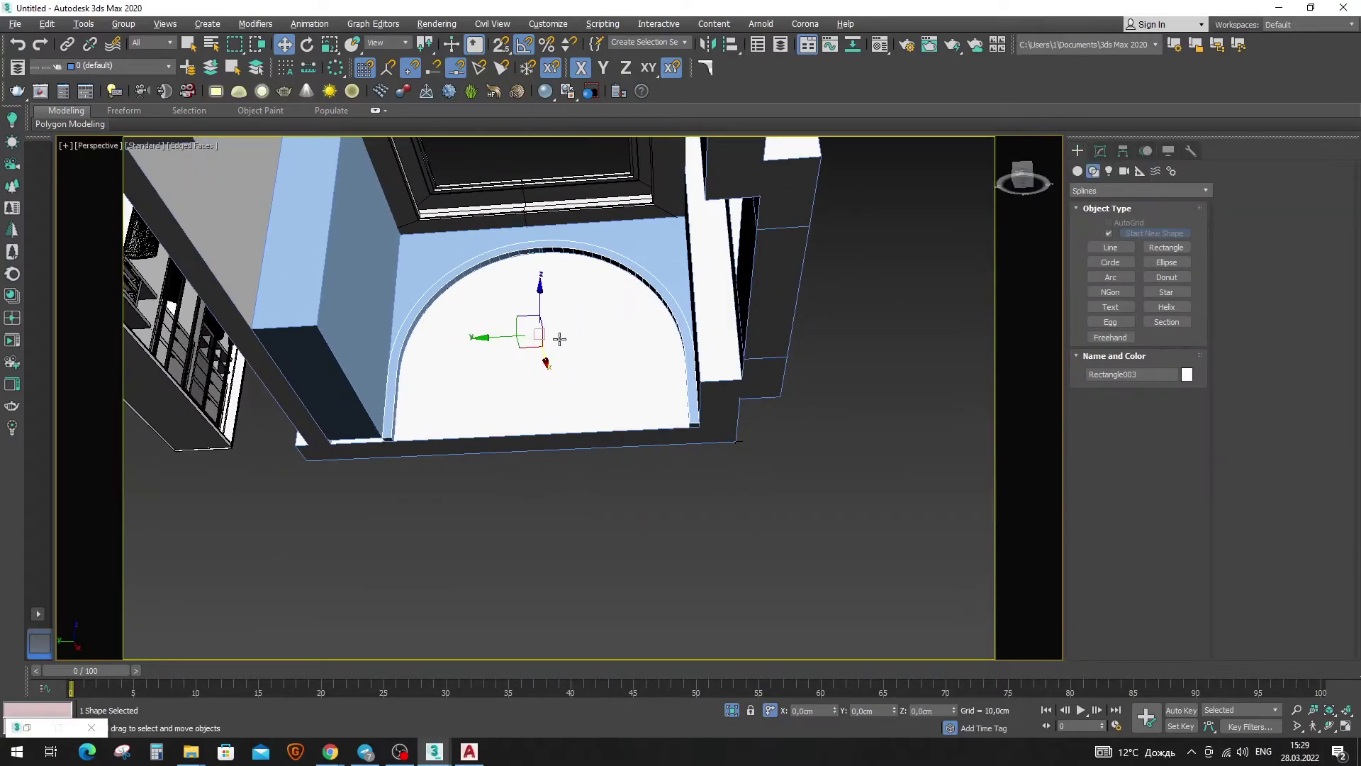
left_click_drag(542, 304, 539, 542)
left_click(414, 317)
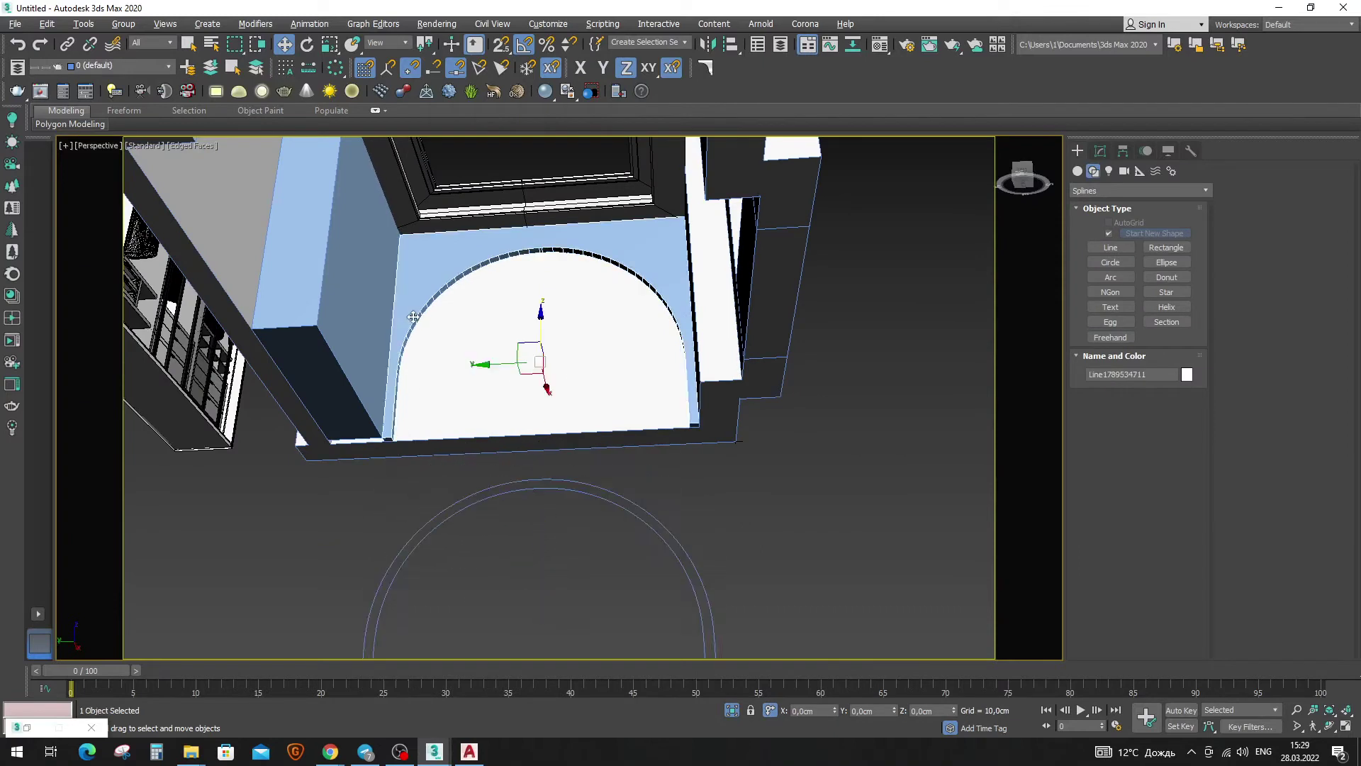
key("e")
left_click(1095, 296)
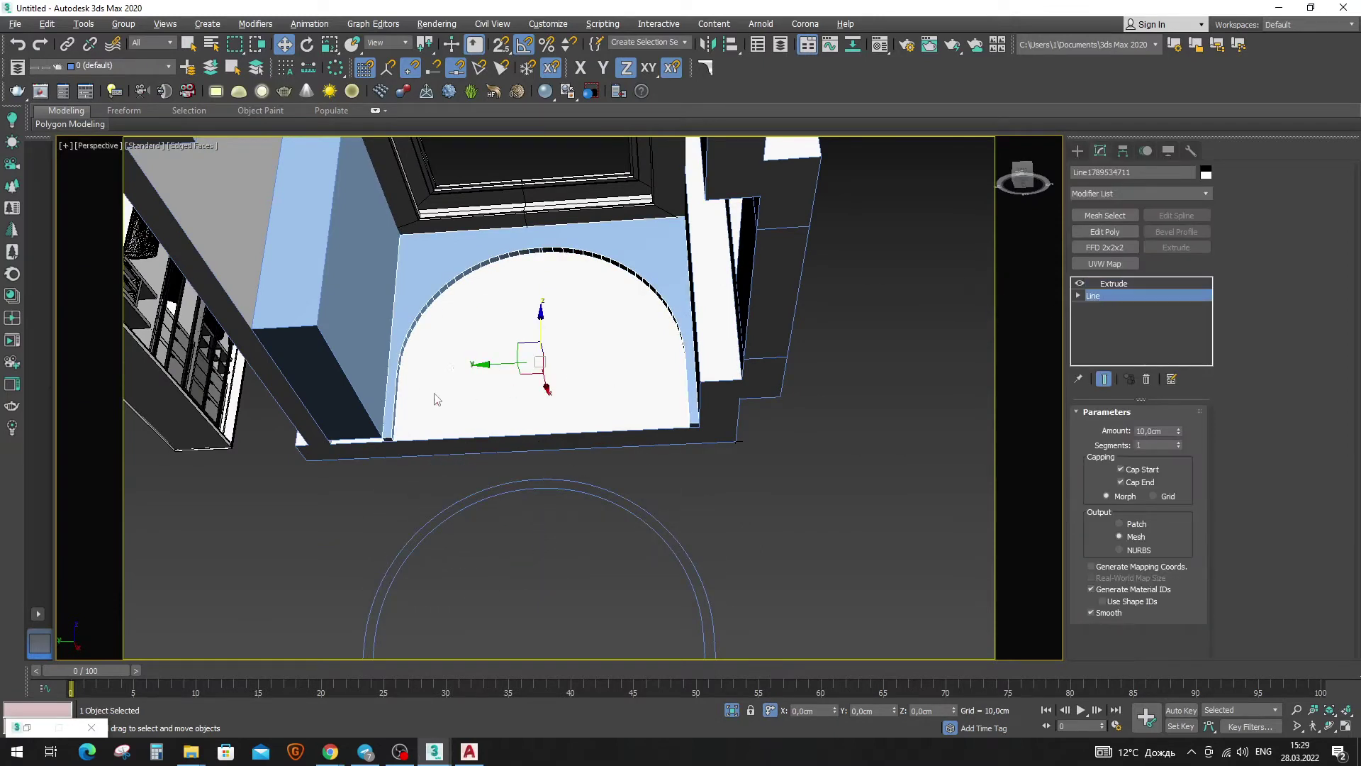
scroll(418, 432, "up", 4)
left_click_drag(435, 434, 436, 434)
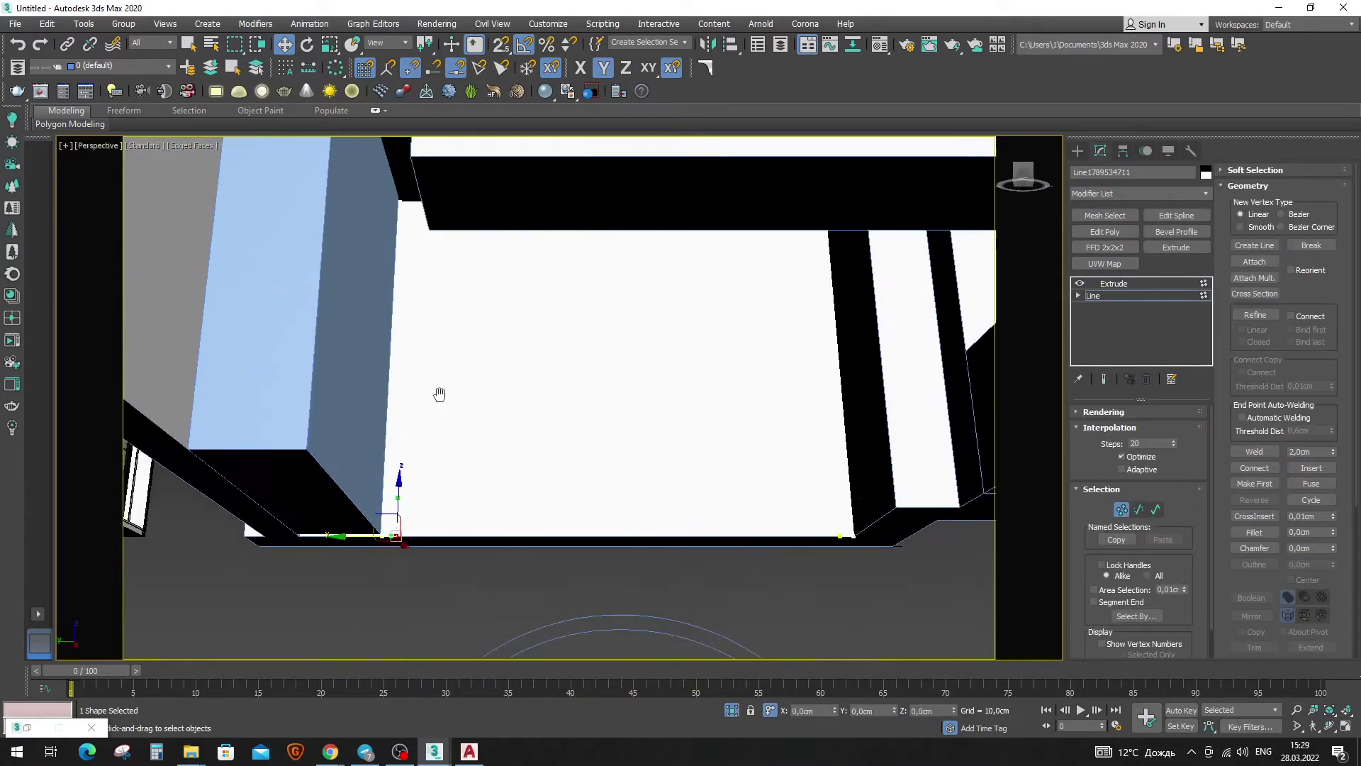
scroll(441, 393, "down", 3)
scroll(426, 453, "up", 3)
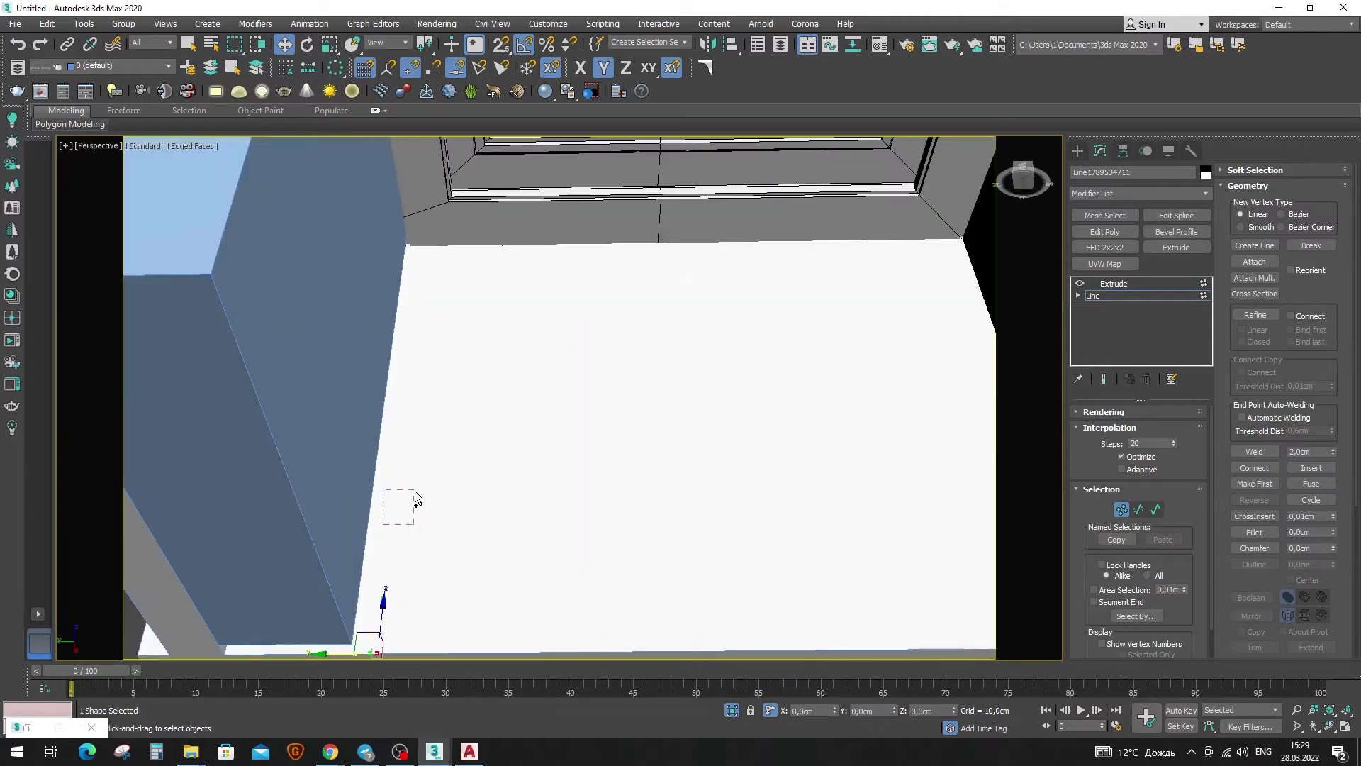
Offset the line's floor-corner vertex by -10 on Y.
left_click_drag(383, 525, 414, 490)
scroll(432, 493, "down", 2)
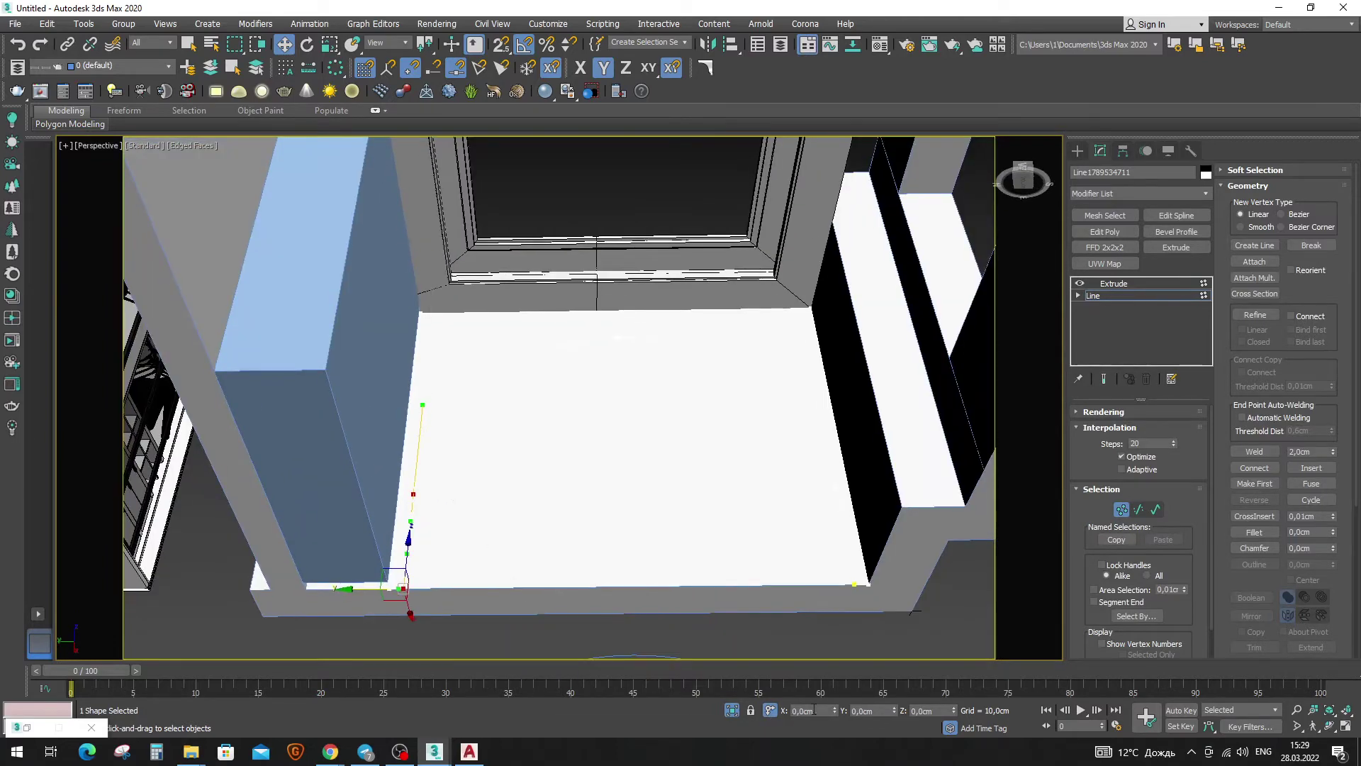
left_click(889, 710)
type("-10")
key("Return")
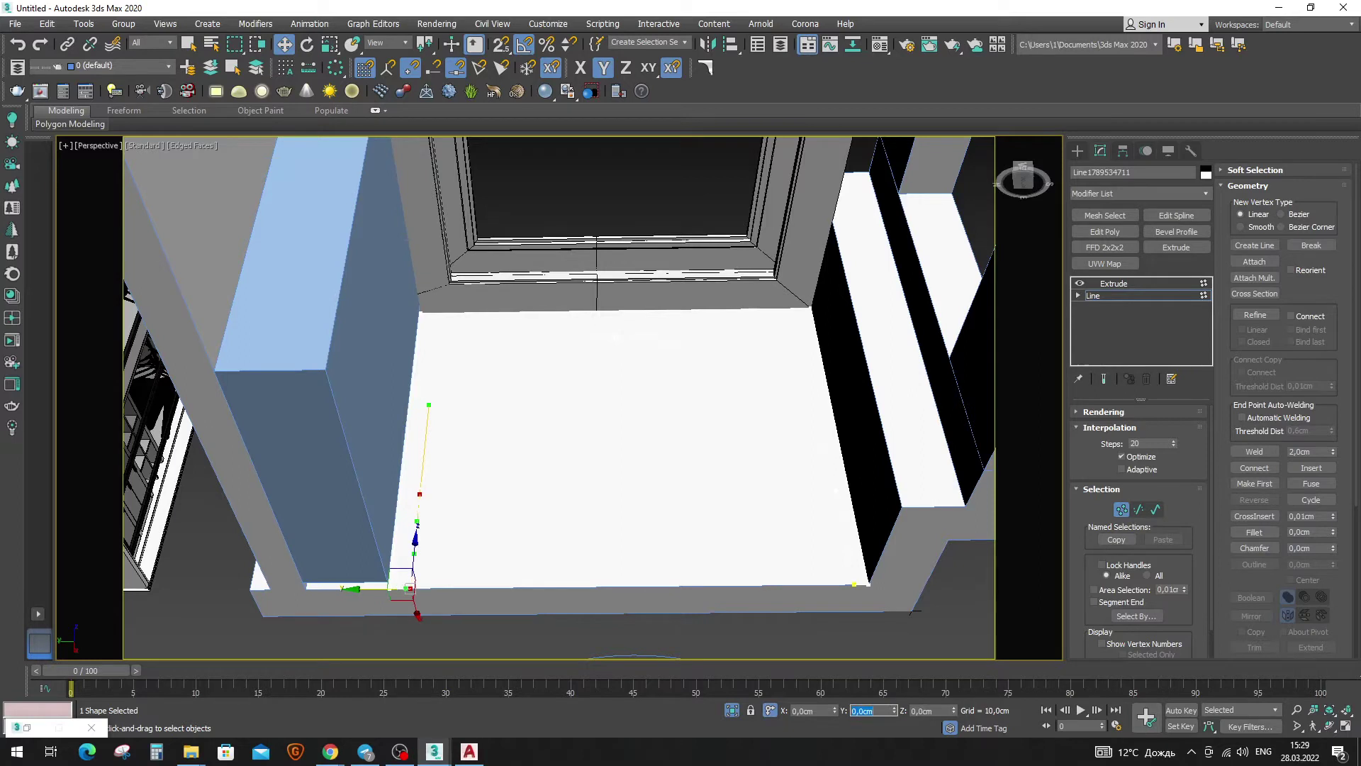
Select the line's right-corner floor vertices and apply a Z offset to them.
middle_click_drag(925, 572, 826, 509)
left_click_drag(780, 578, 777, 575)
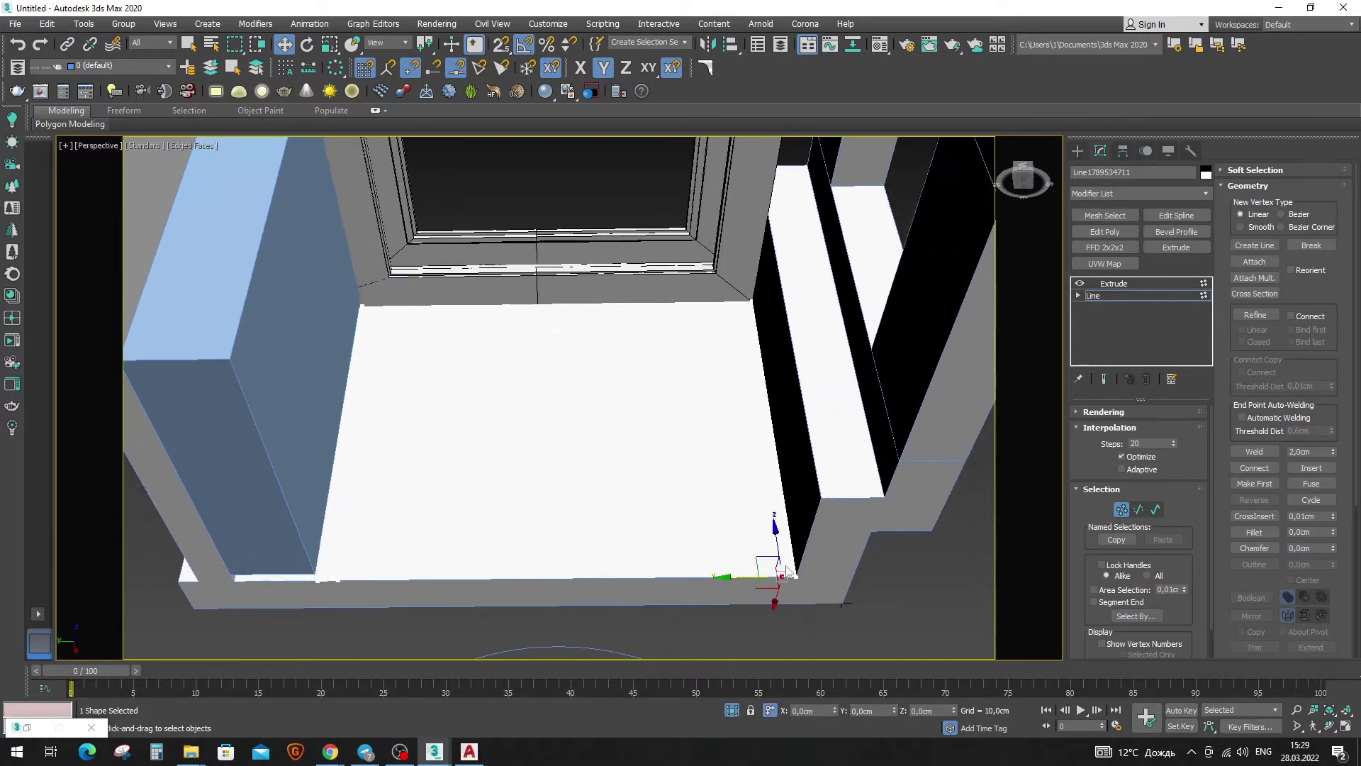
left_click_drag(770, 473, 771, 473)
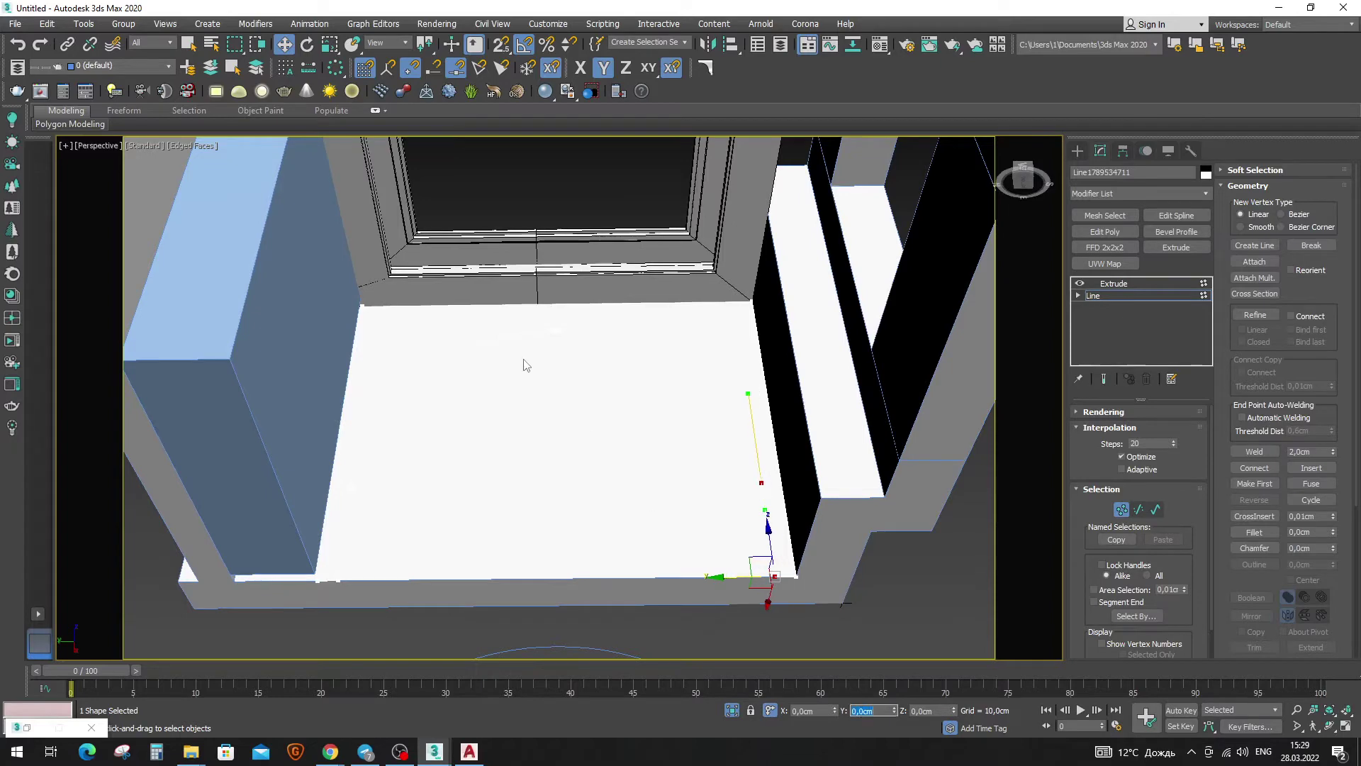
scroll(546, 362, "up", 4)
left_click_drag(549, 360, 630, 289)
scroll(583, 365, "down", 4)
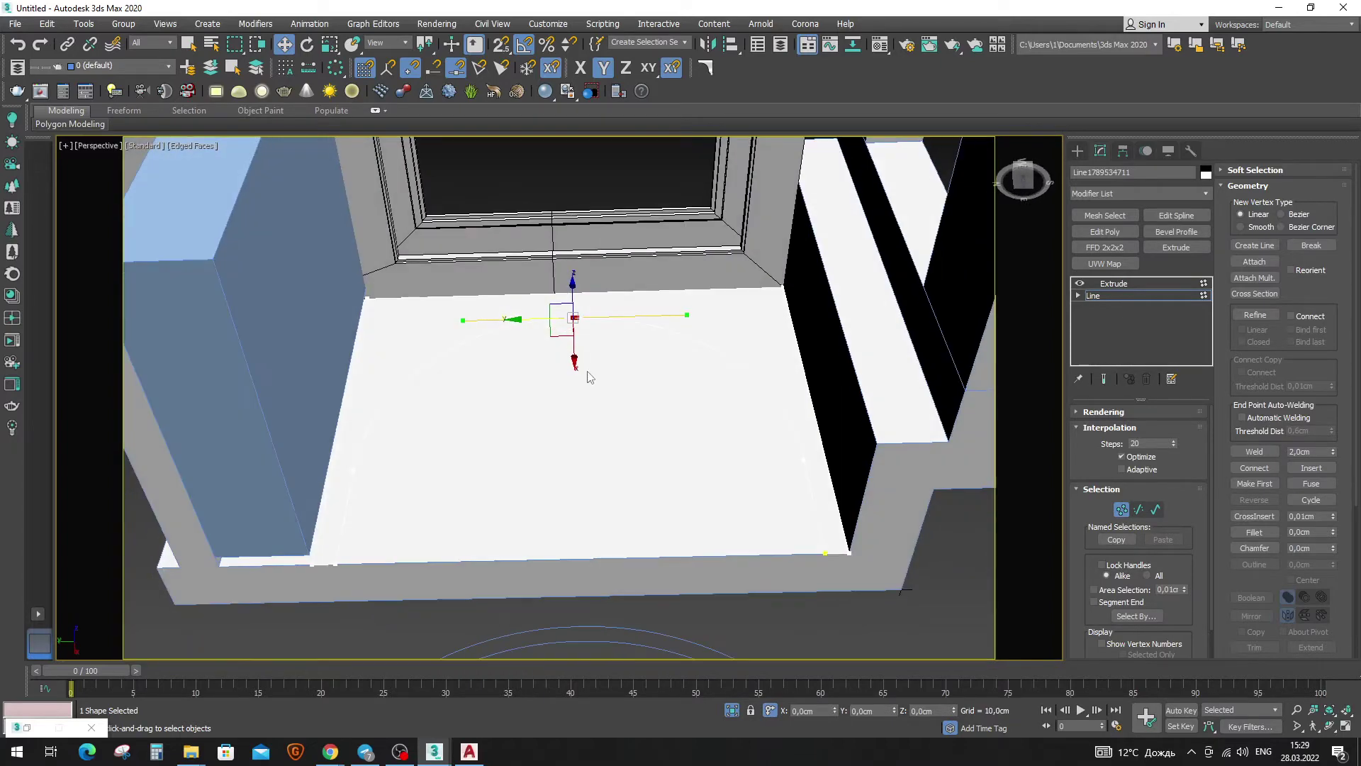
double_click(919, 709)
key("Return")
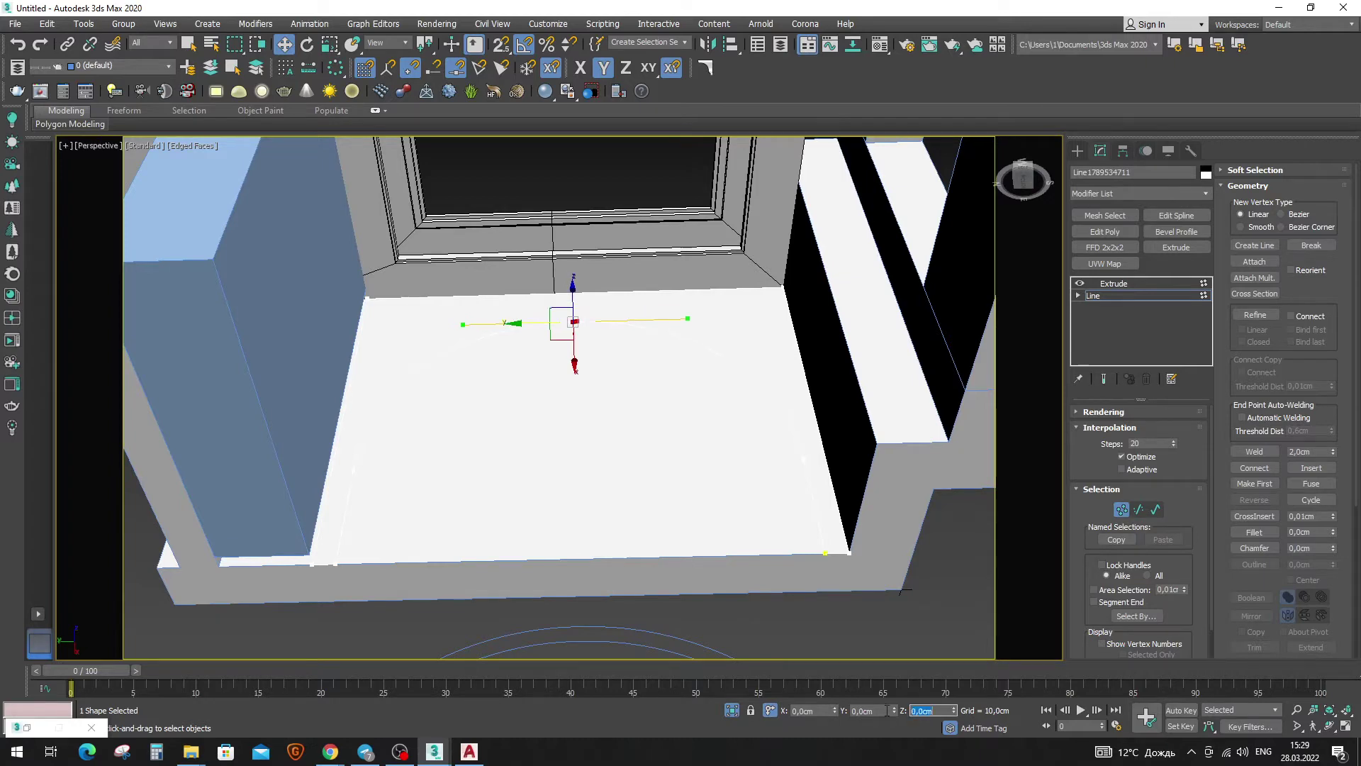
scroll(644, 469, "down", 4)
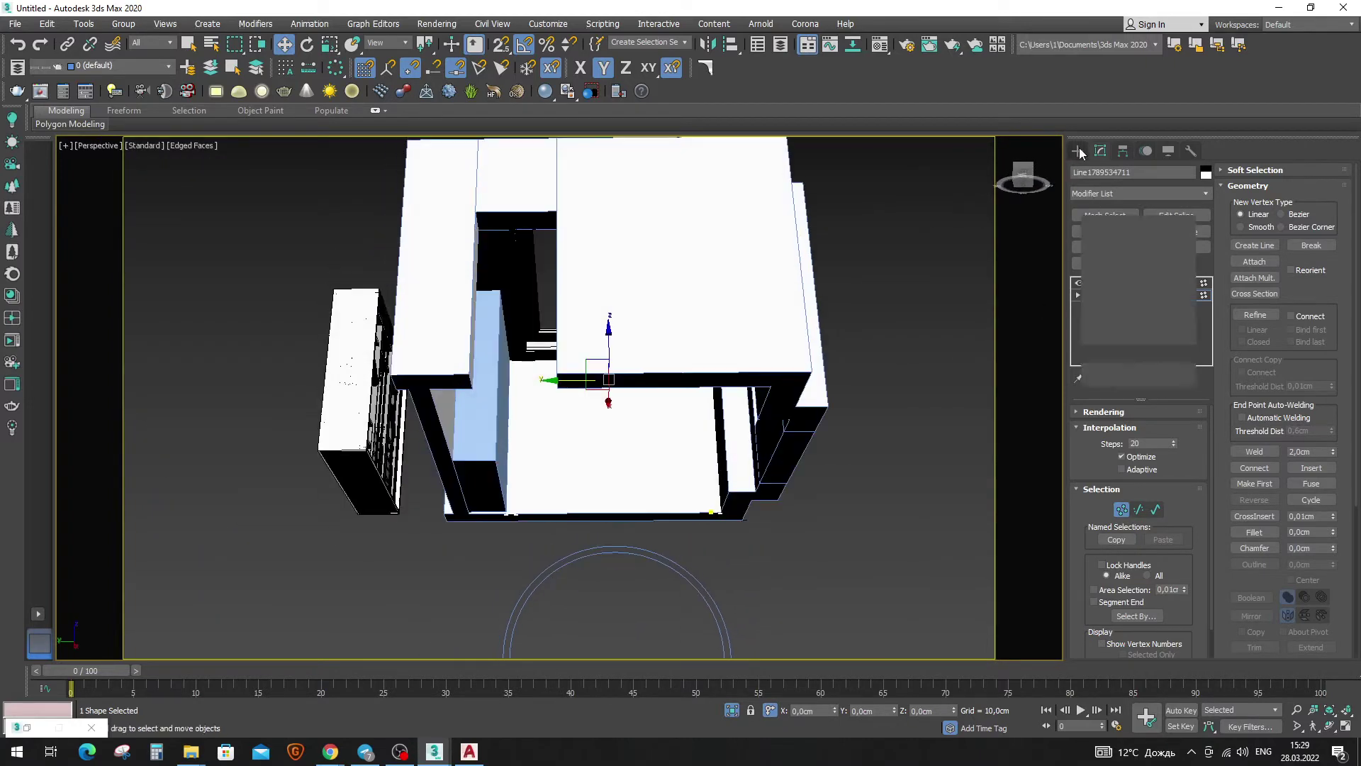
Raise Rectangle003's outlined arch spline back into the arch opening with 2.5D snap turned on.
left_click(1077, 150)
middle_click_drag(610, 369, 624, 397, "alt")
scroll(624, 399, "up", 5)
scroll(601, 401, "down", 3)
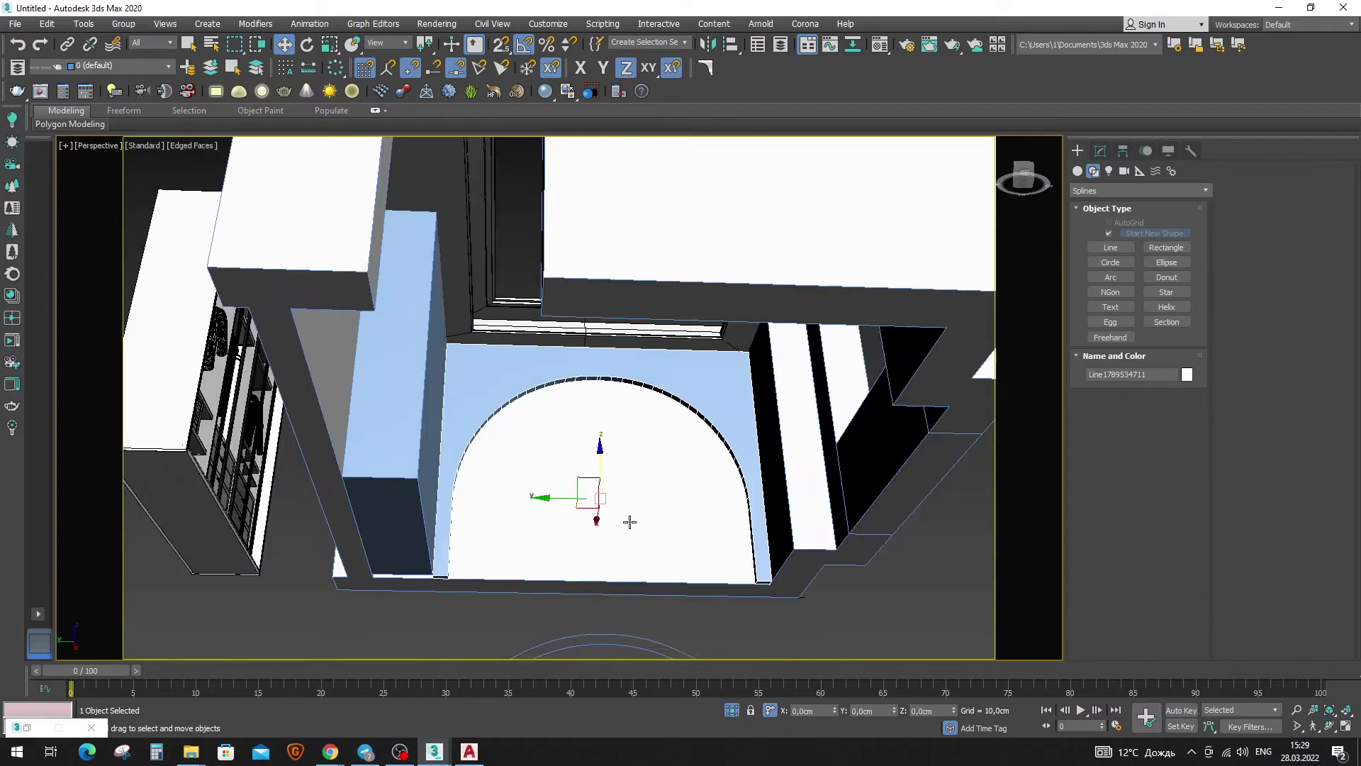
scroll(629, 490, "down", 3)
left_click(693, 510)
left_click_drag(604, 521, 638, 340)
scroll(728, 430, "up", 5)
scroll(729, 430, "up", 2)
key("s")
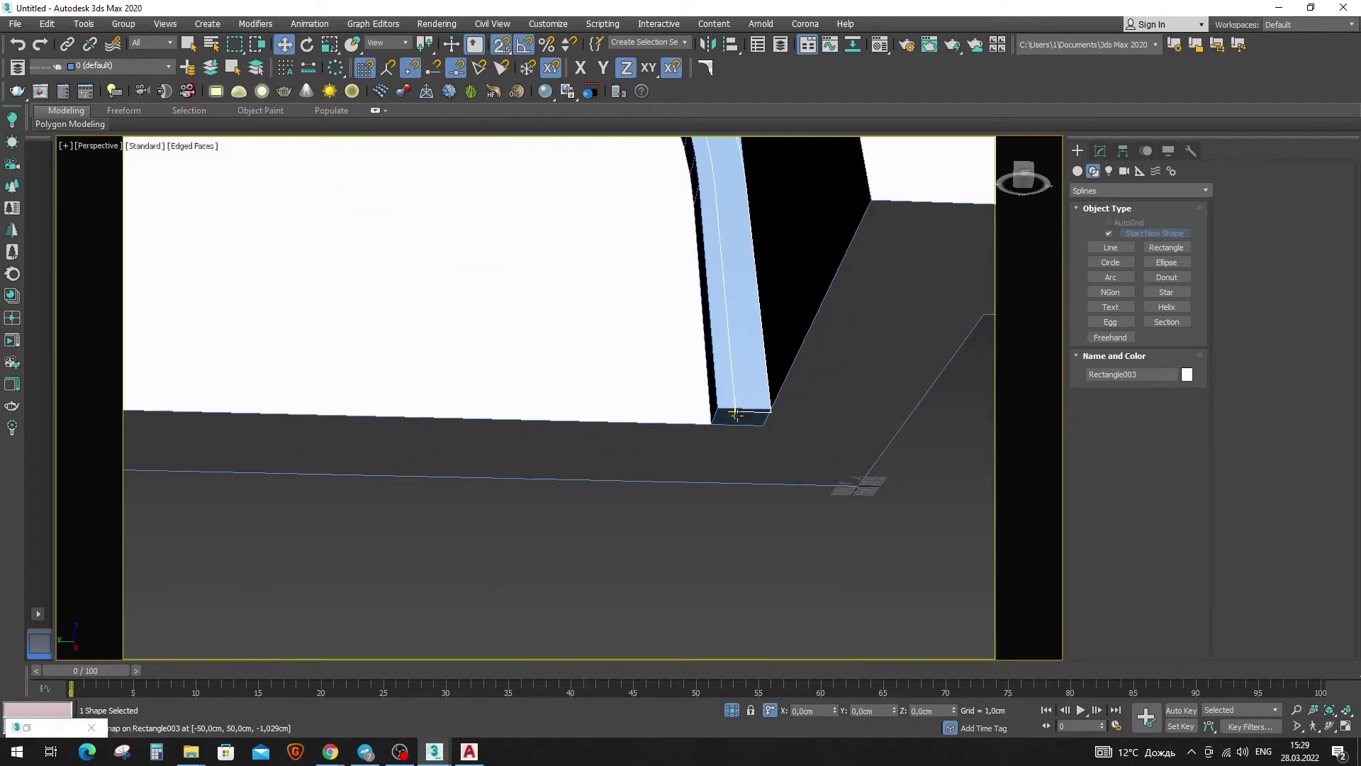
scroll(716, 404, "down", 5)
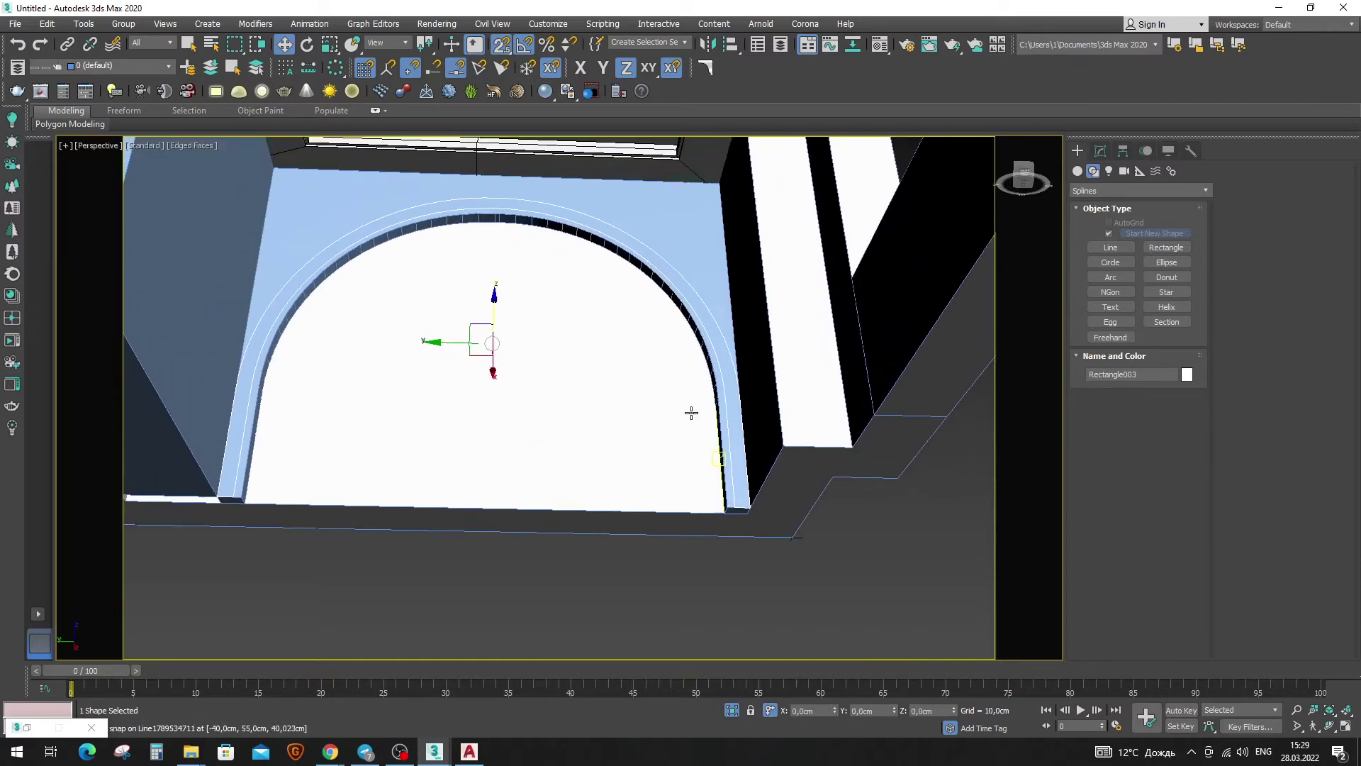
Reposition the arch outline's two top vertices on Z and set their Y to 0.
scroll(653, 369, "down", 1)
scroll(525, 286, "up", 3)
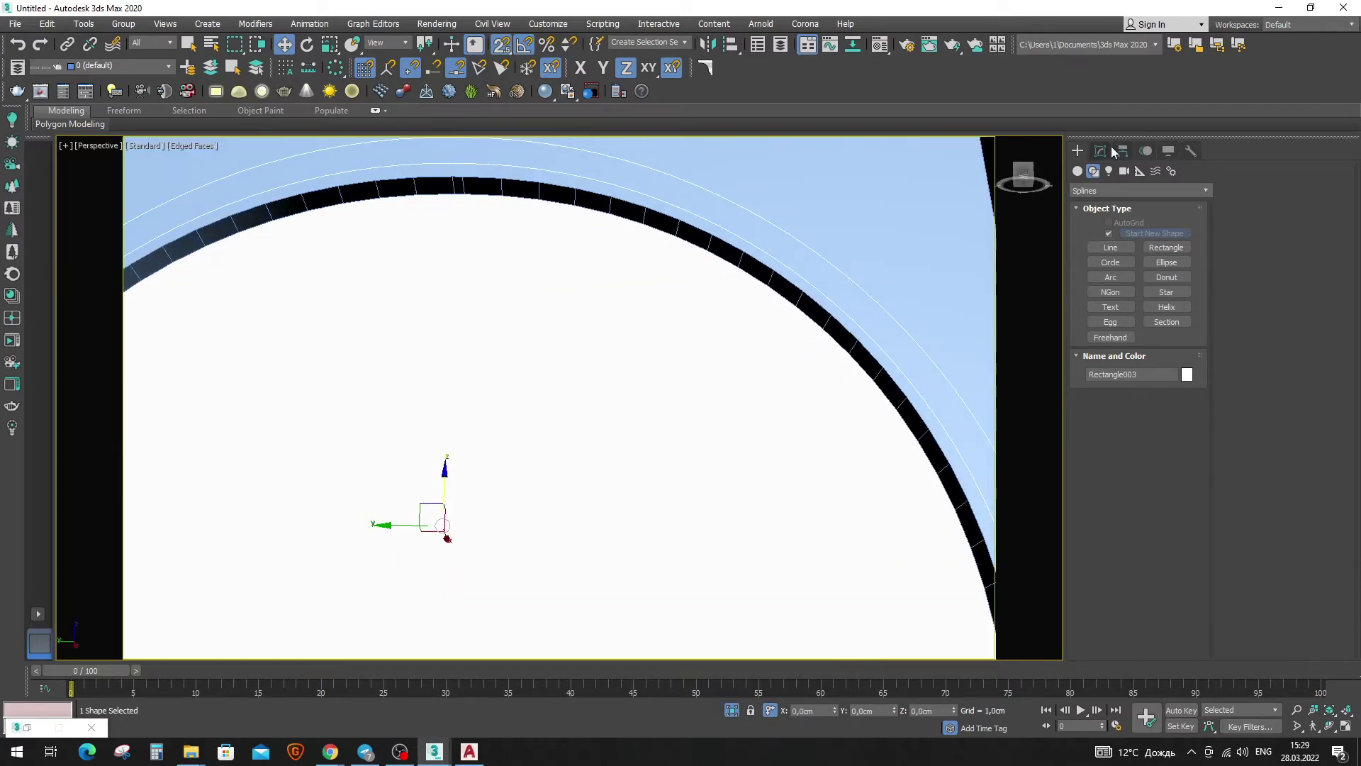
scroll(435, 332, "down", 3)
left_click_drag(518, 195, 599, 244)
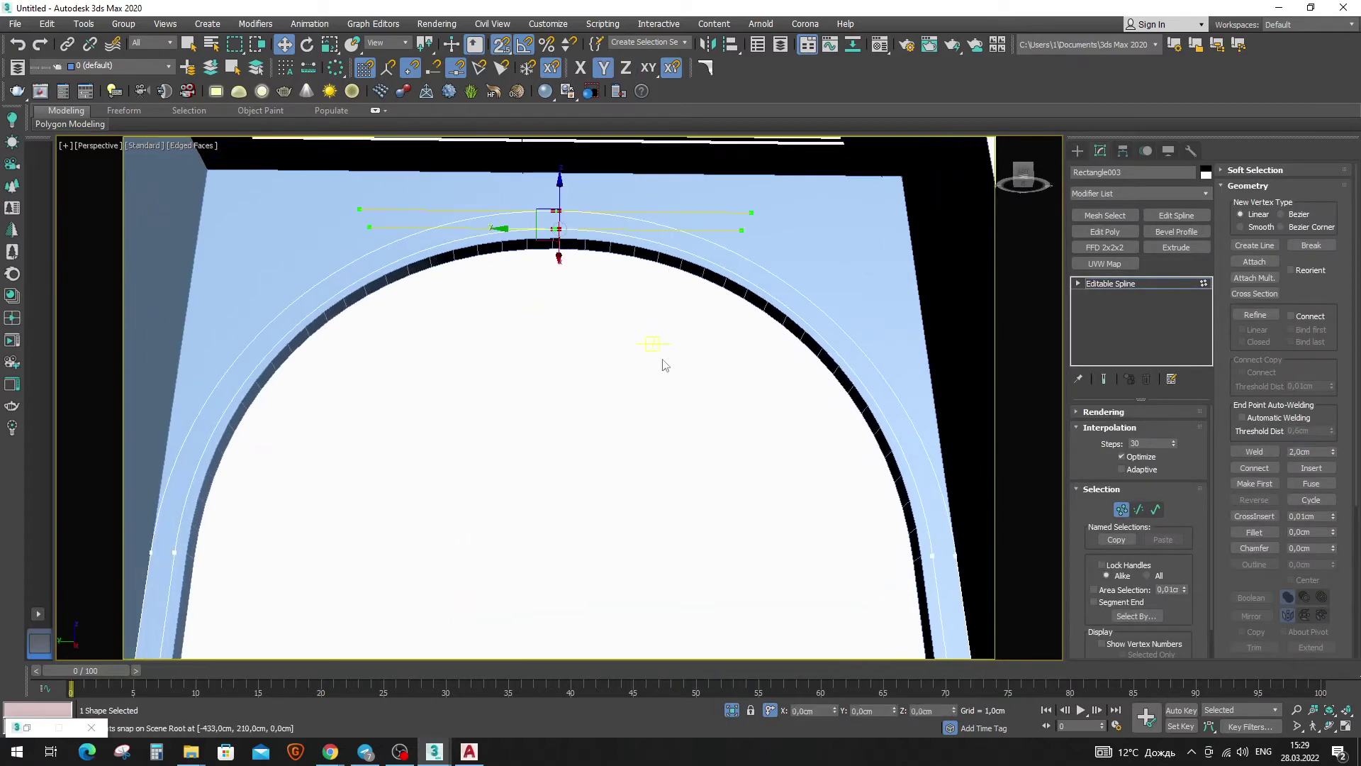
left_click(929, 711)
scroll(783, 385, "up", 1)
scroll(854, 593, "down", 4)
key("Return")
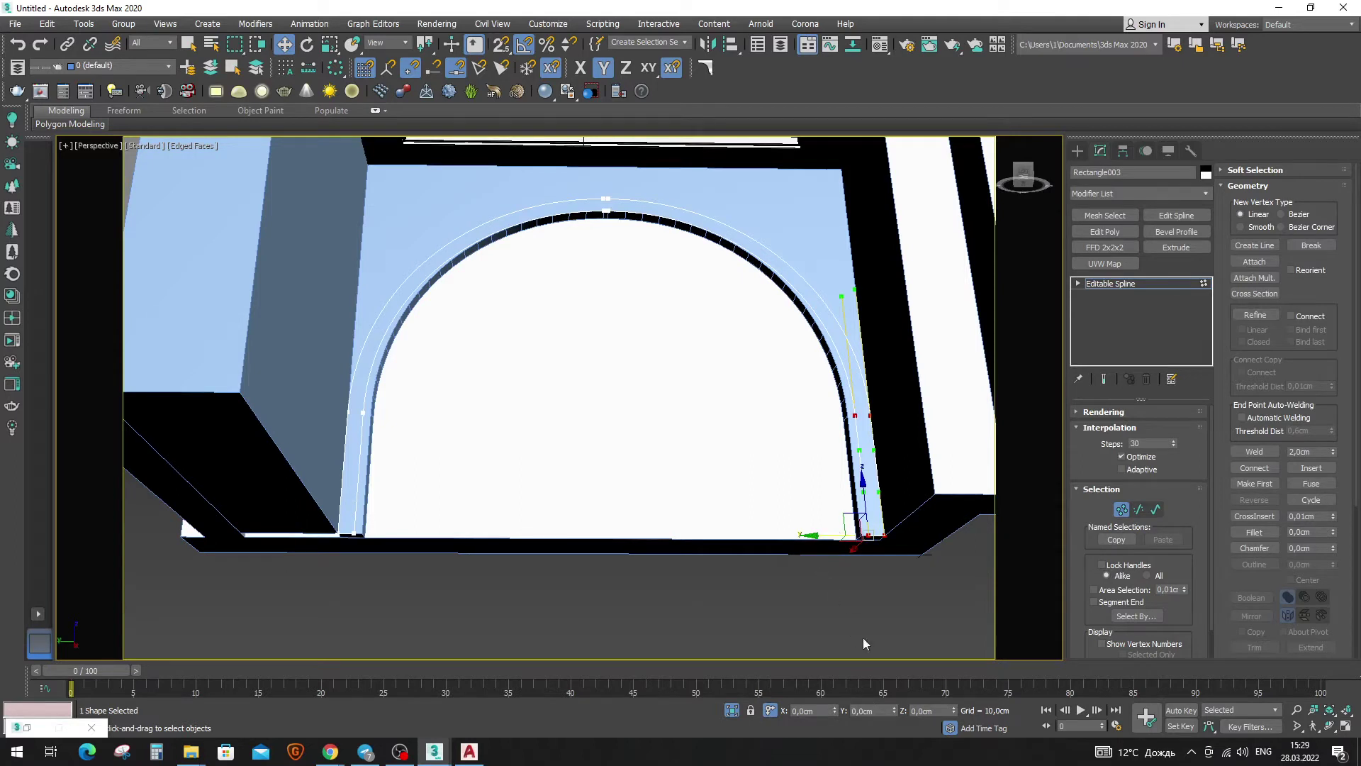
left_click(859, 710)
type("0")
key("Return")
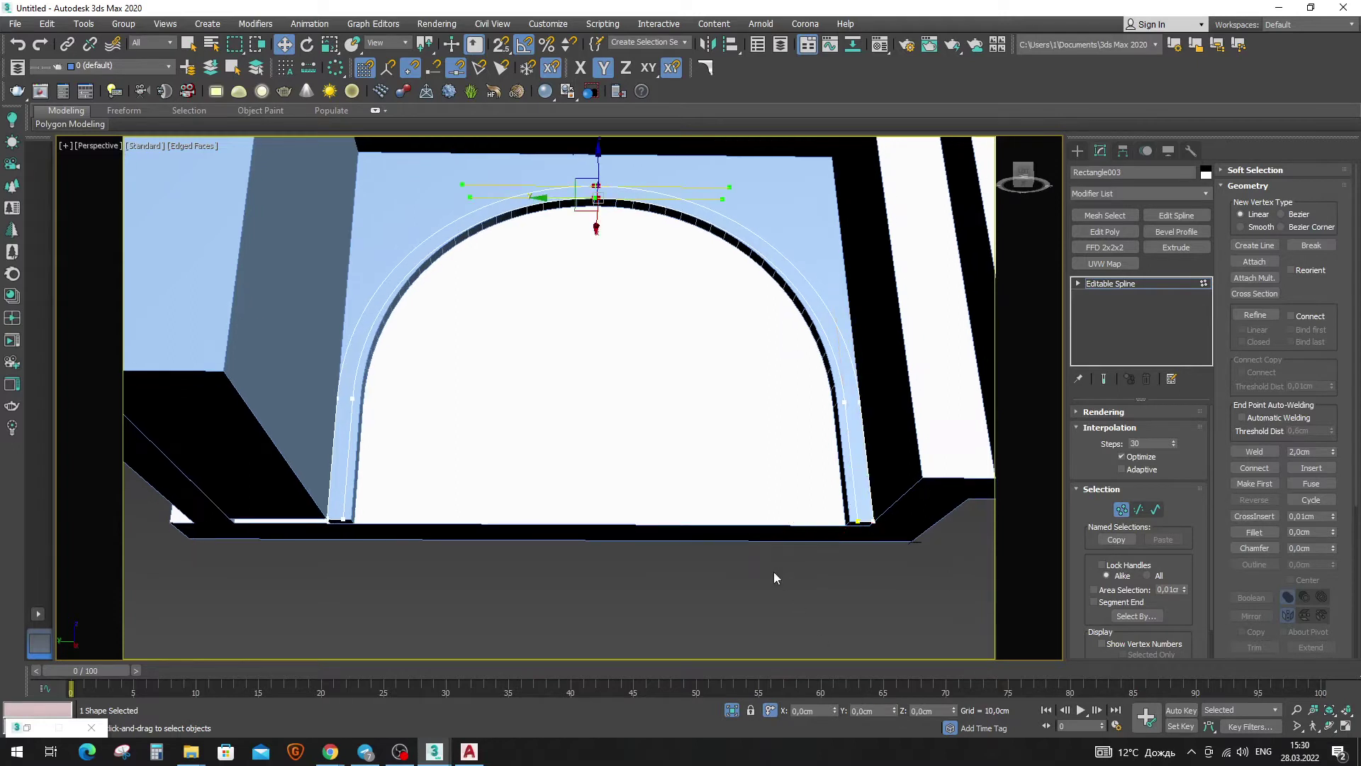
Set the lower-right and left arch vertices to Y 0.
left_click_drag(951, 358, 950, 360)
left_click(856, 710)
type("0")
key("Return")
left_click_drag(305, 454, 486, 310)
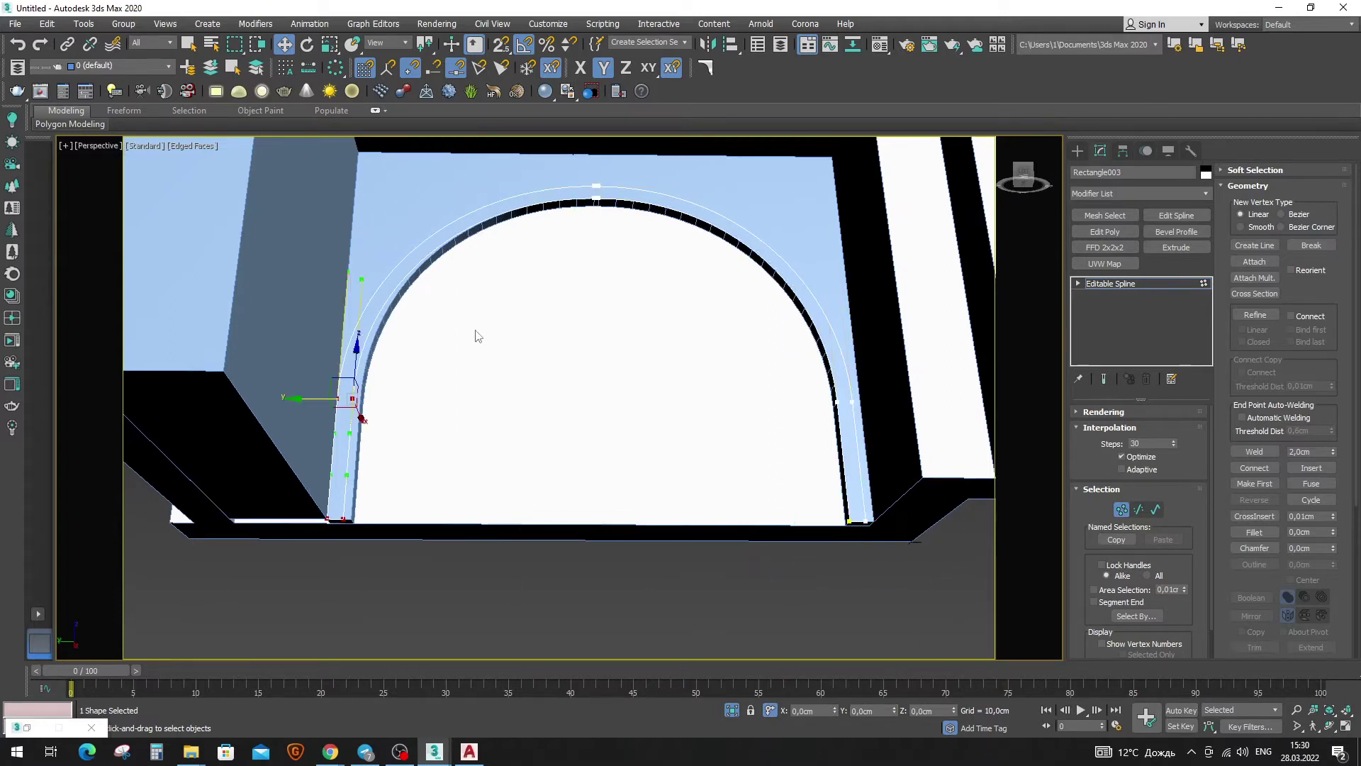
left_click(870, 711)
type("0")
key("Return")
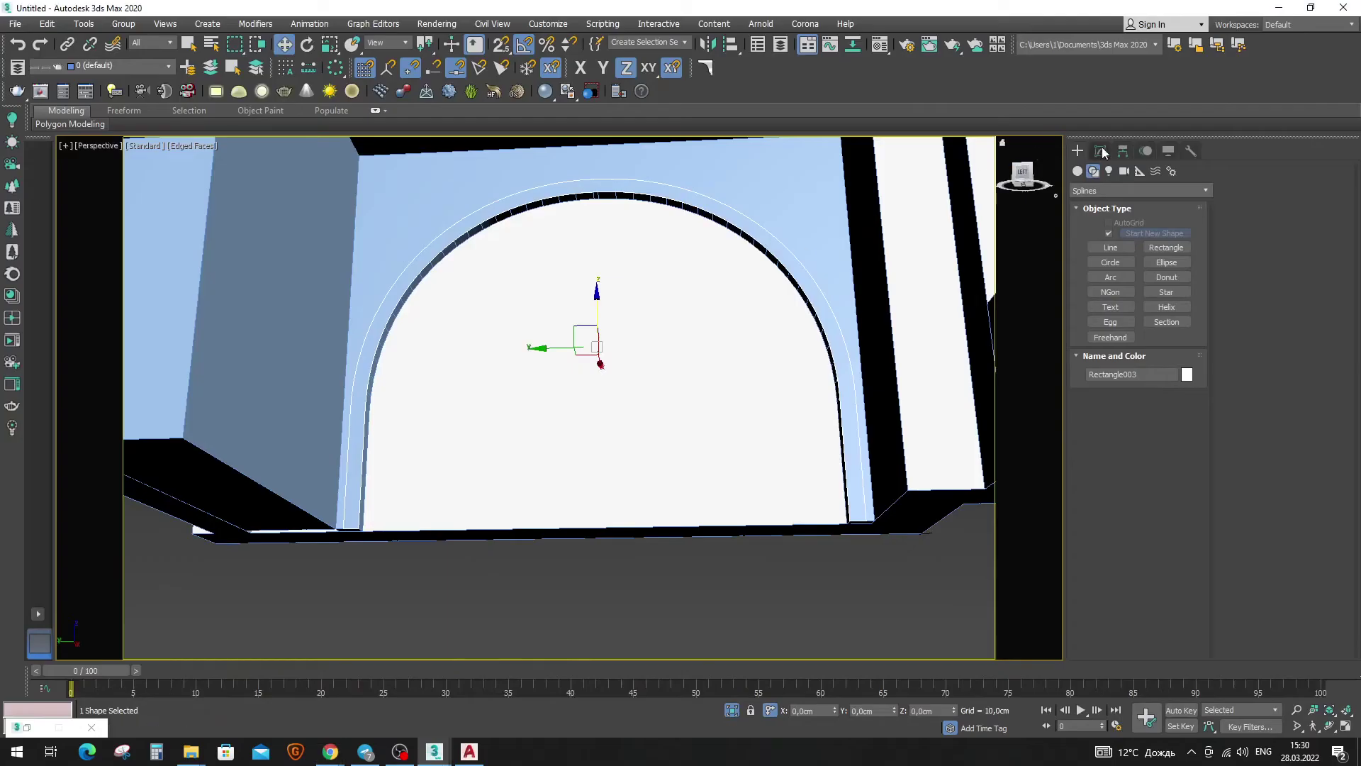
Delete the outer right and left arc segments and the leftover left vertical segment.
left_click(1156, 509)
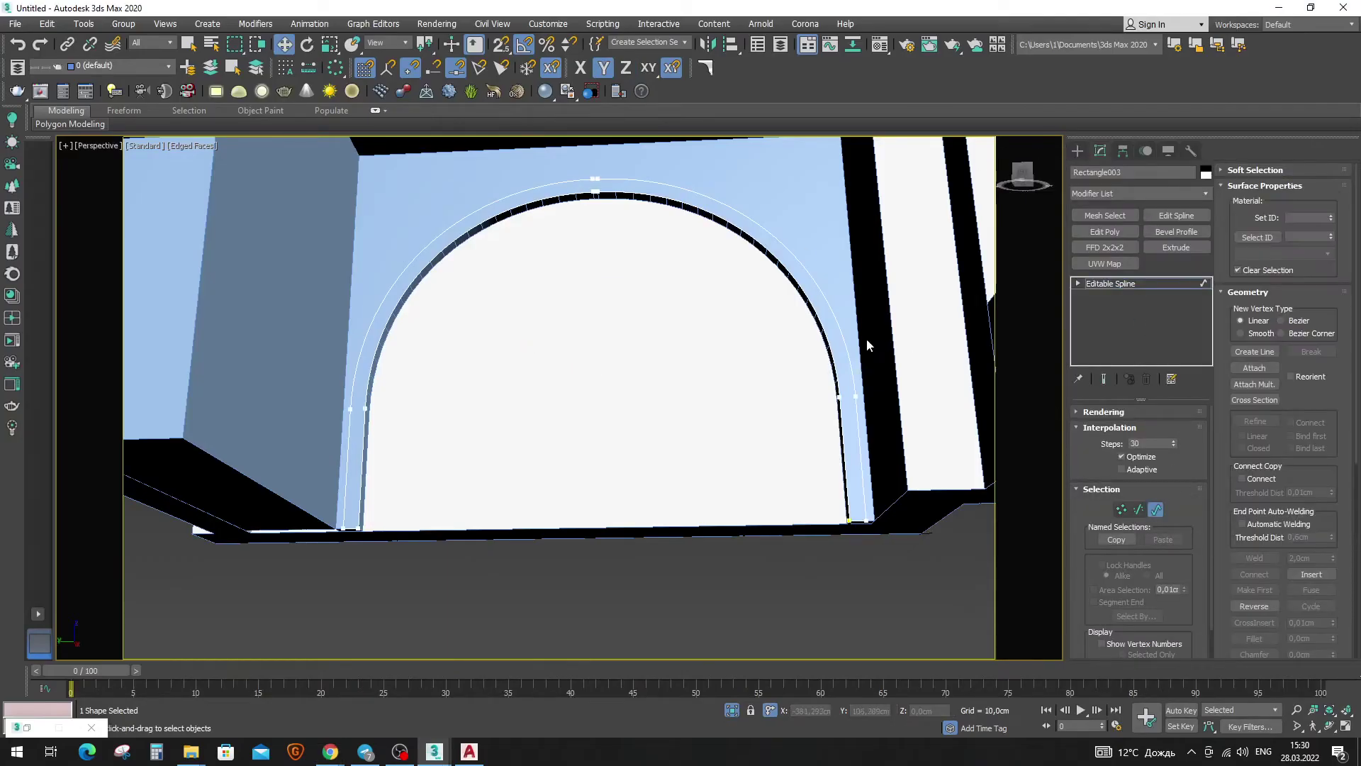
left_click(846, 342)
left_click(1139, 509)
left_click(853, 394)
key("Delete")
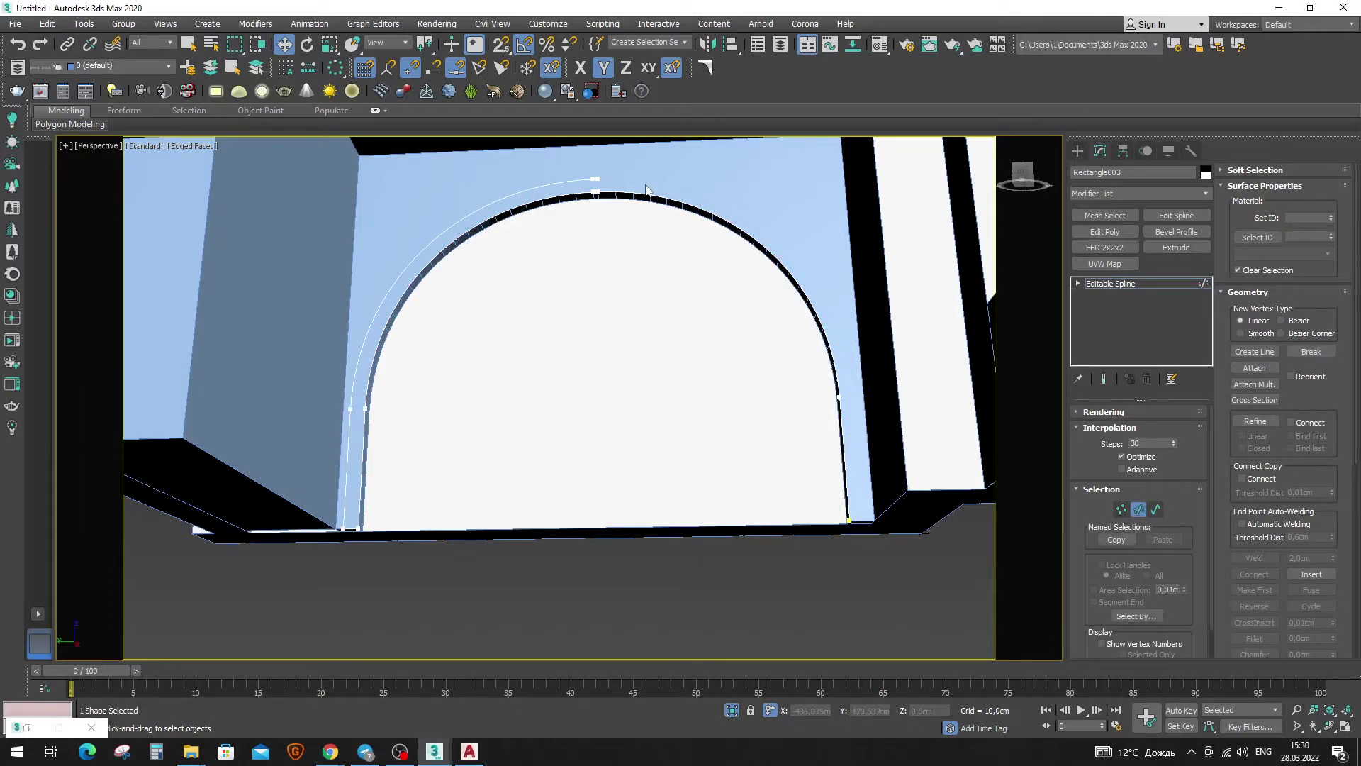
left_click(604, 190)
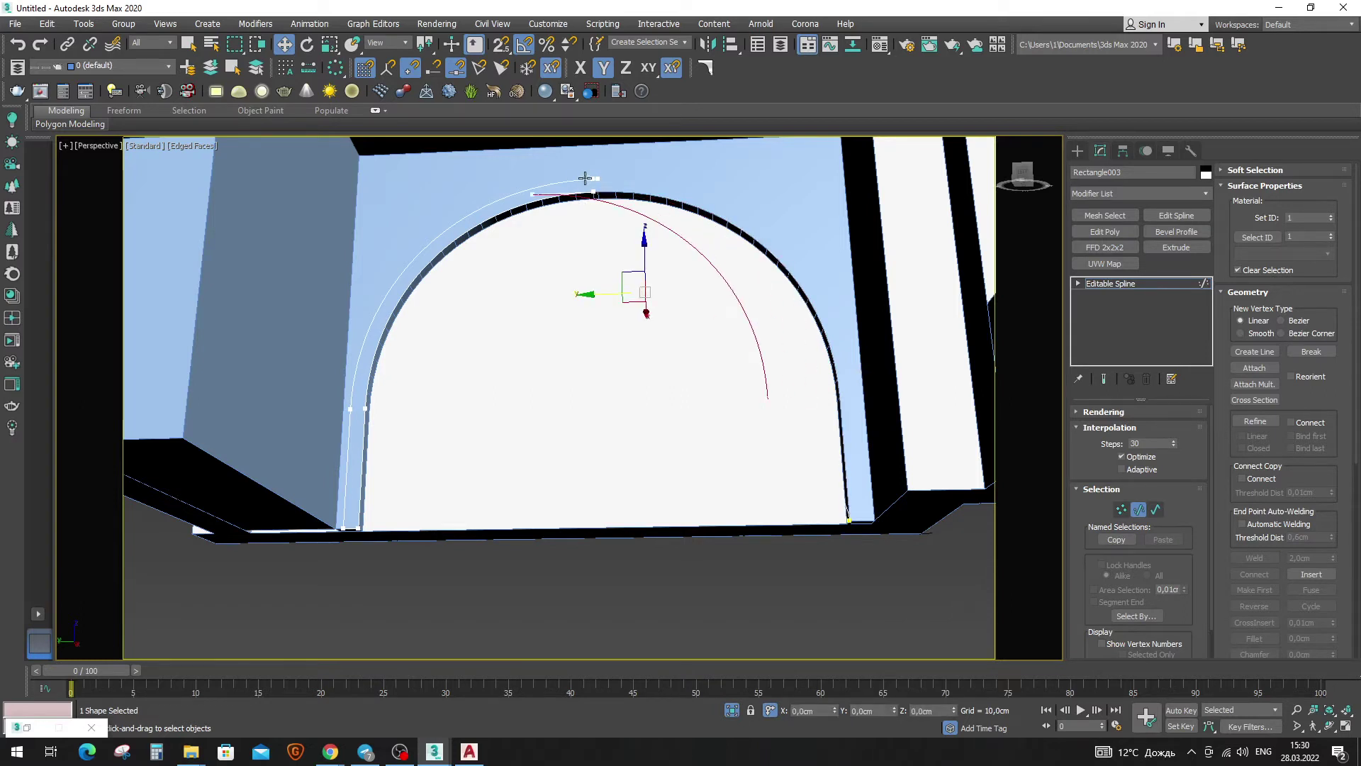
left_click(586, 178)
key("Delete")
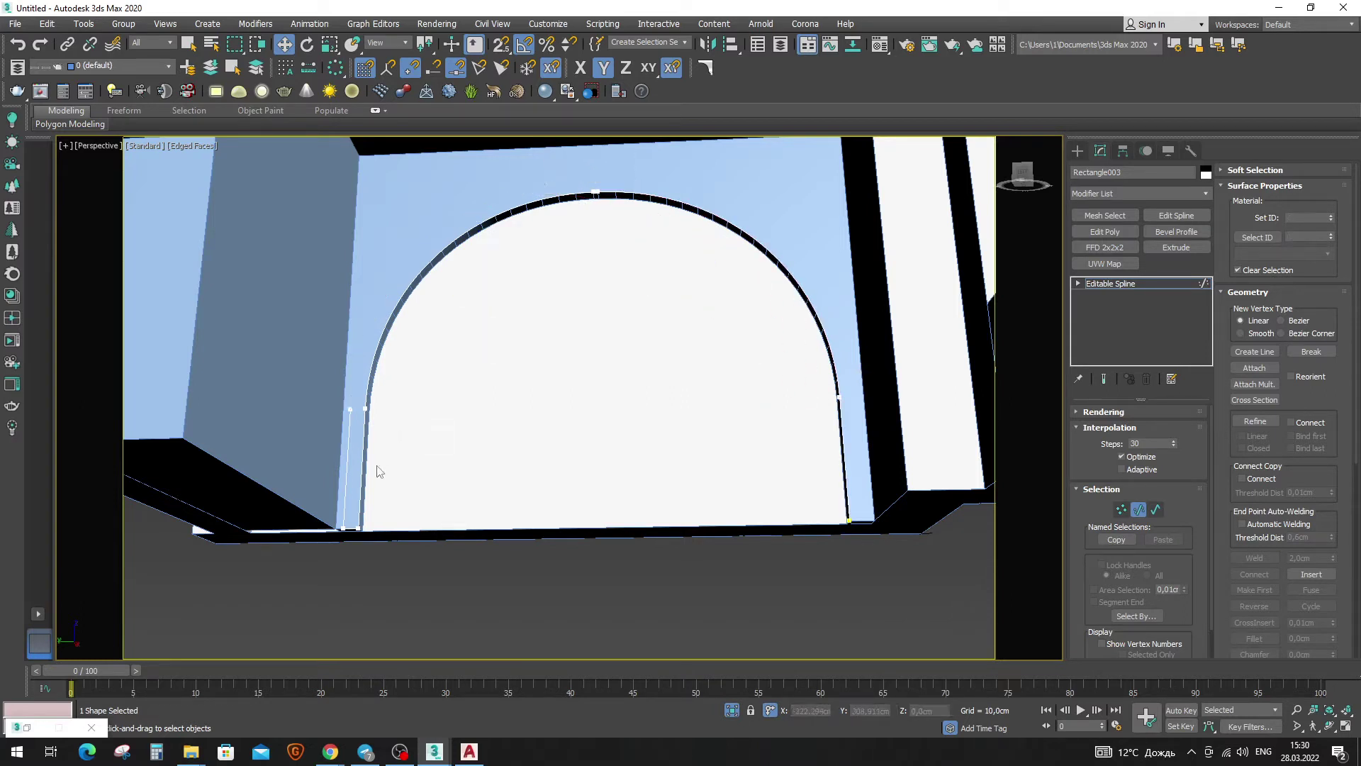
left_click(346, 507)
key("Delete")
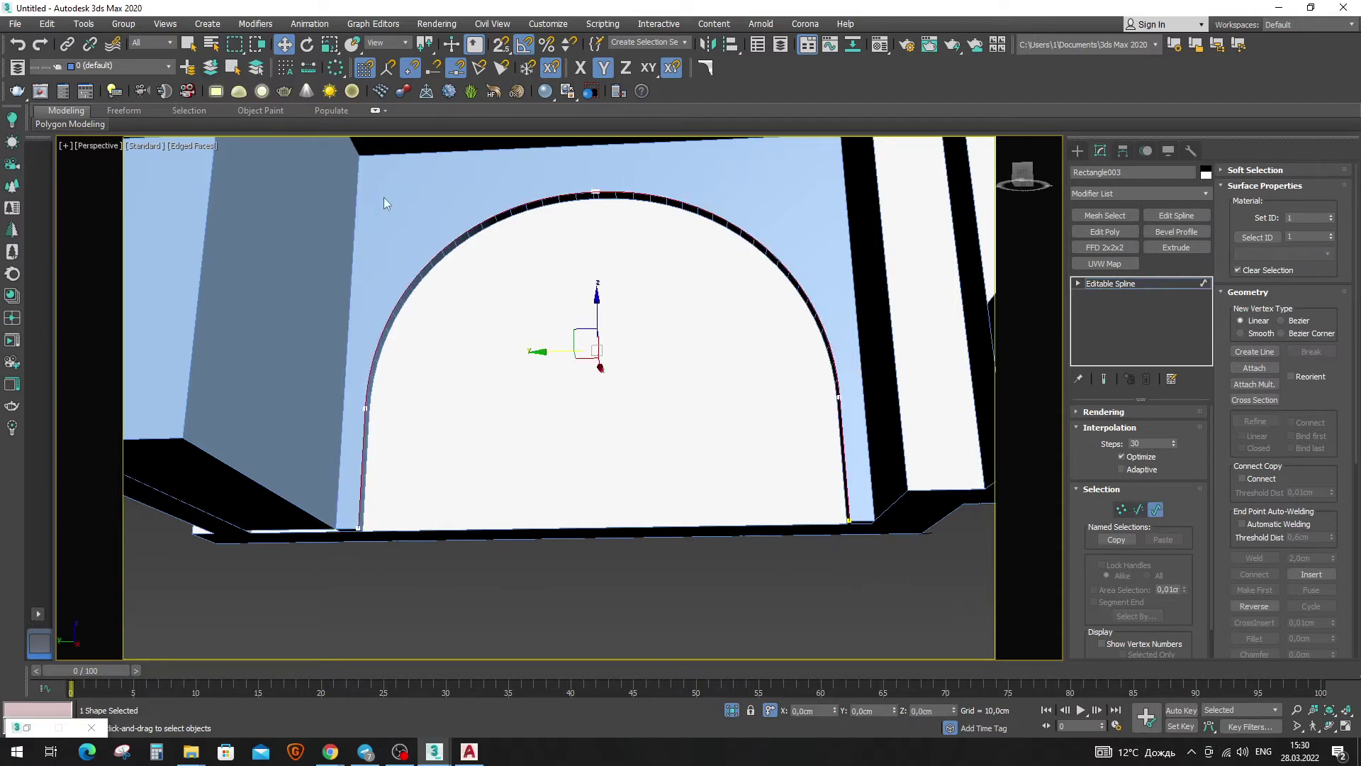
Outline the remaining inner arch curve by -12 into a double-line strip.
scroll(1338, 443, "down", 5)
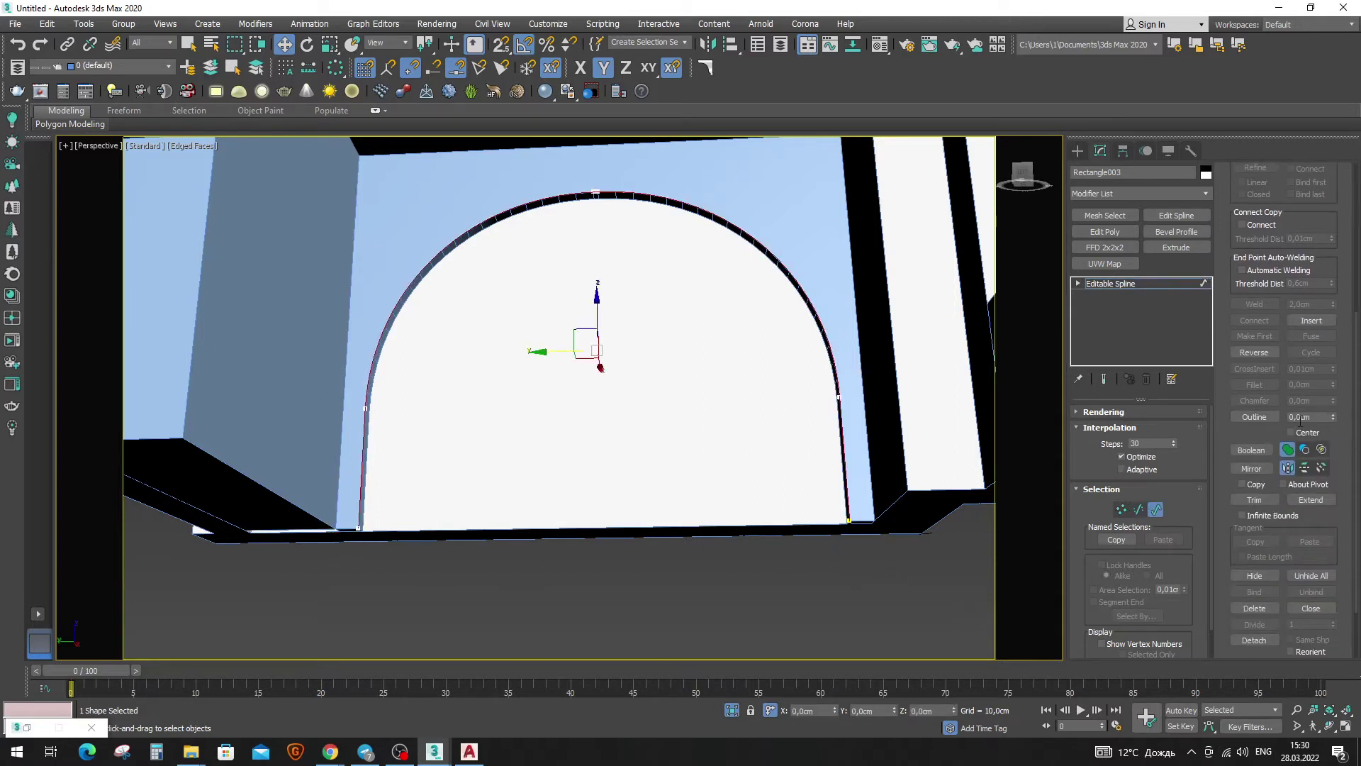
key("Return")
scroll(758, 354, "up", 2)
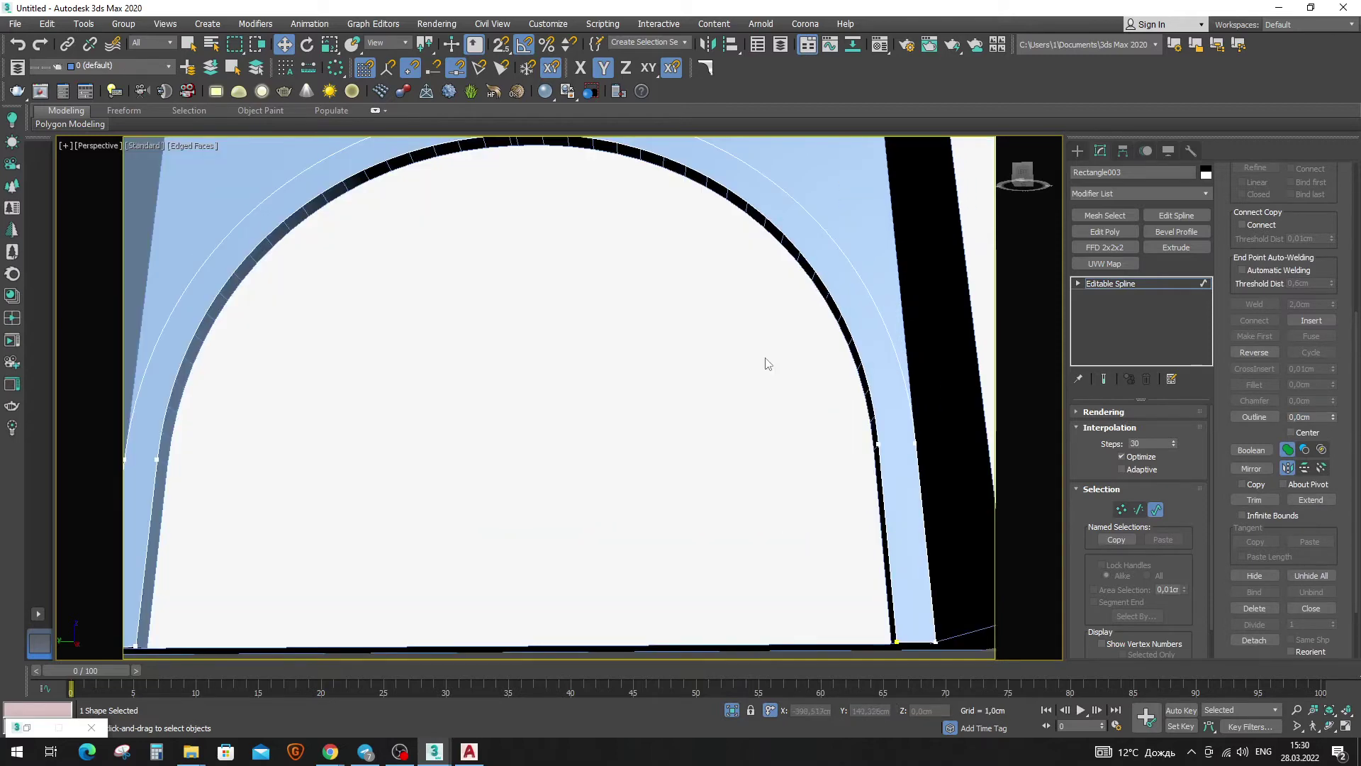
scroll(760, 359, "down", 2)
key("ctrl+a")
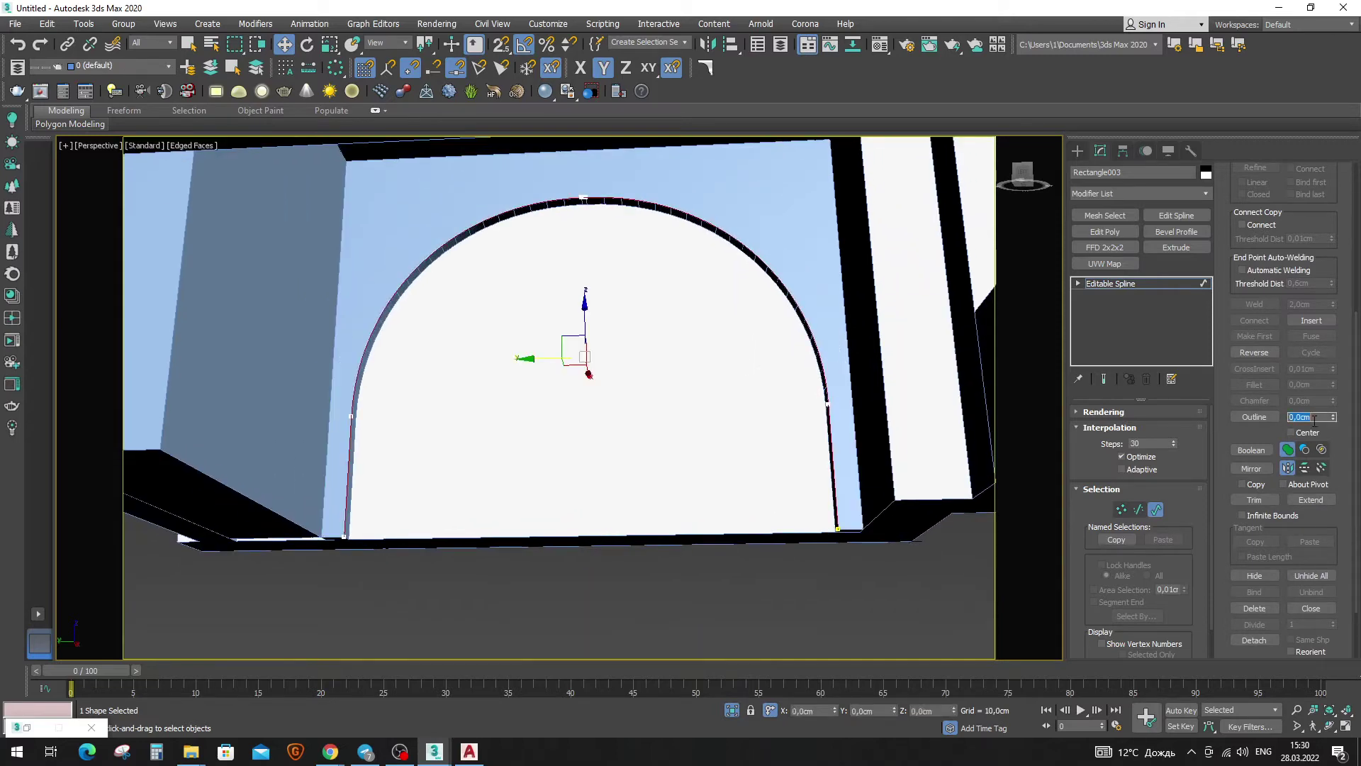
type("1")
key("Return")
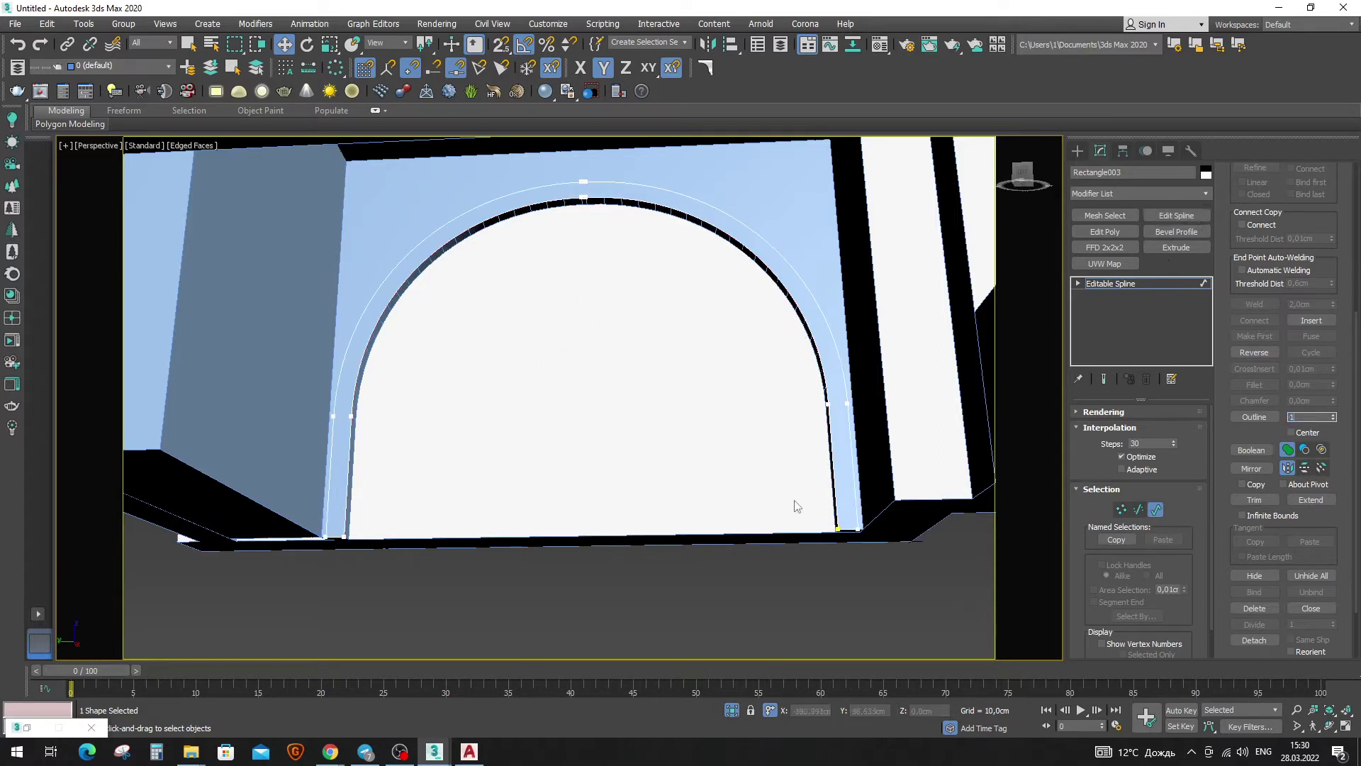
key("1")
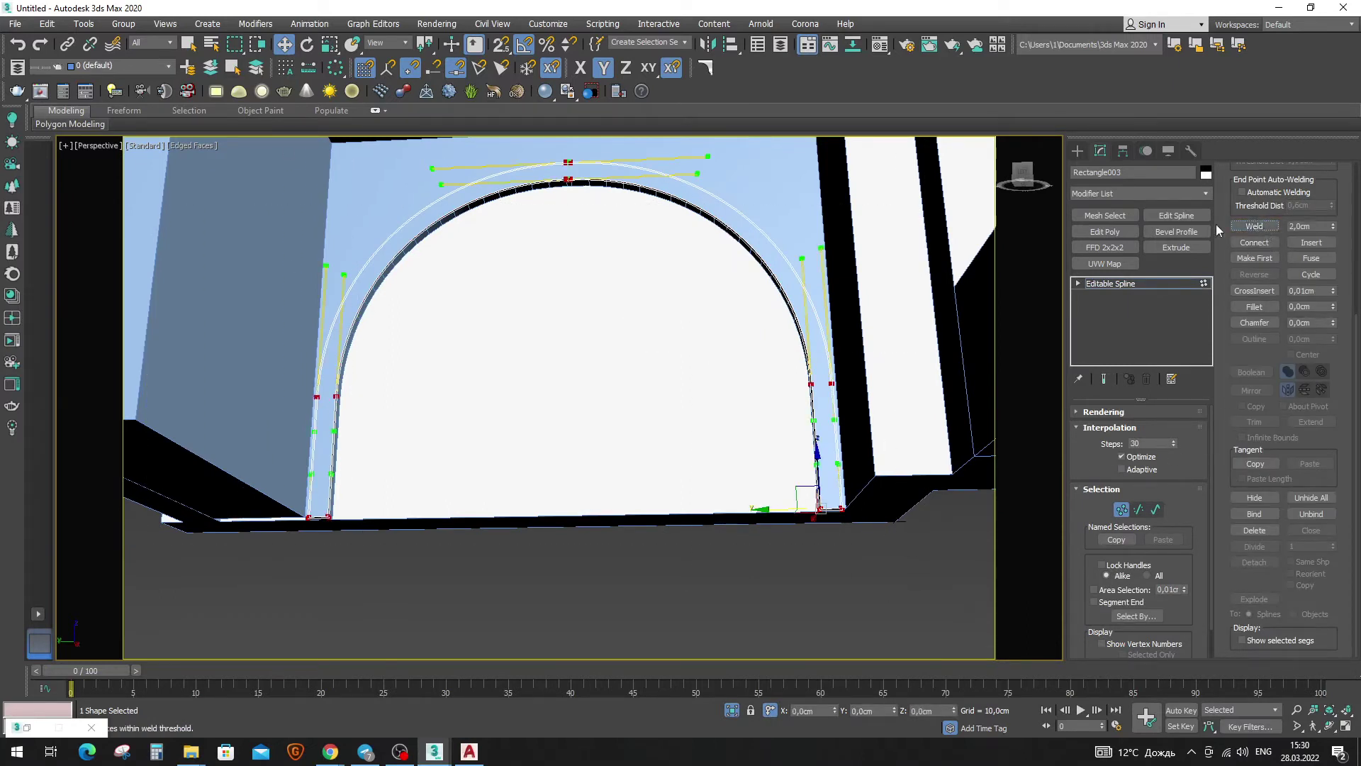
Clone the arch spline downward on Z as an independent copy, Rectangle004.
middle_click_drag(551, 330, 468, 334)
key("1")
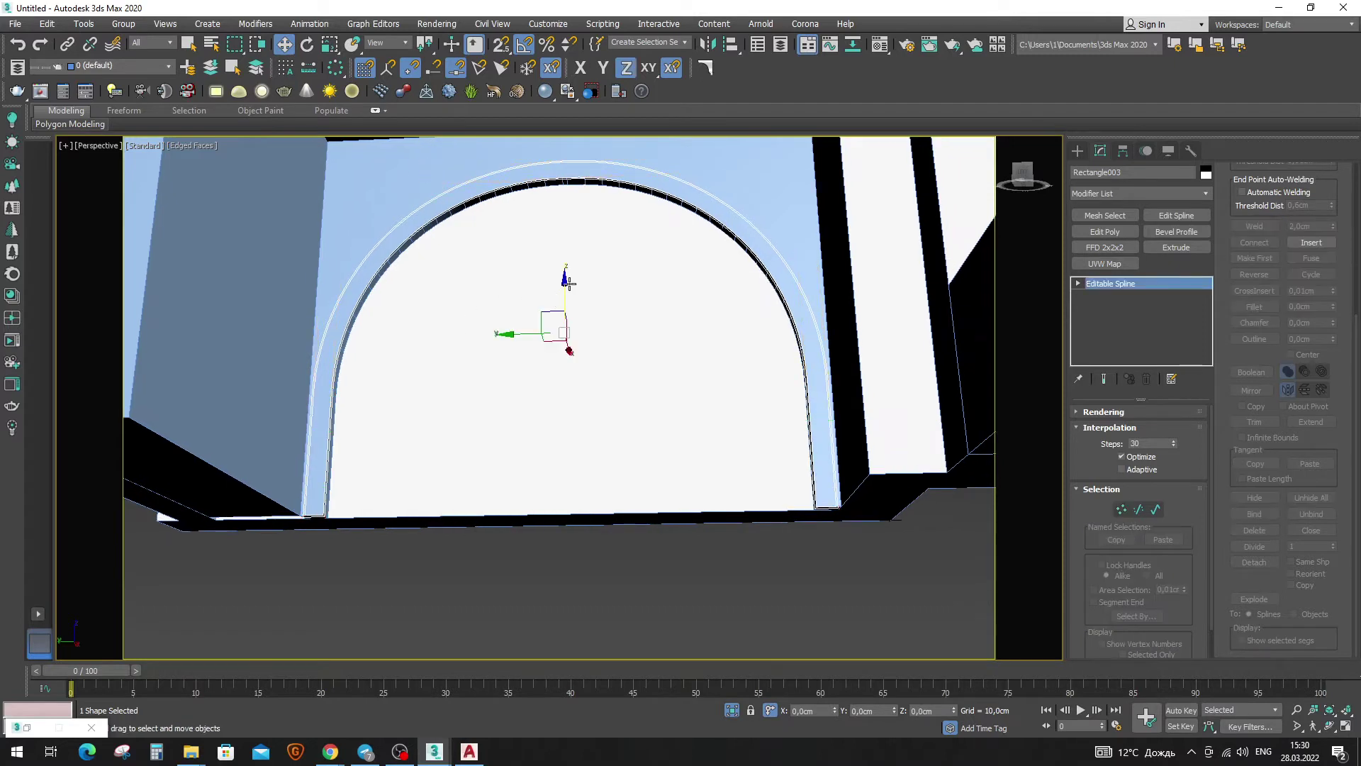
left_click_drag(568, 283, 574, 522, "shift")
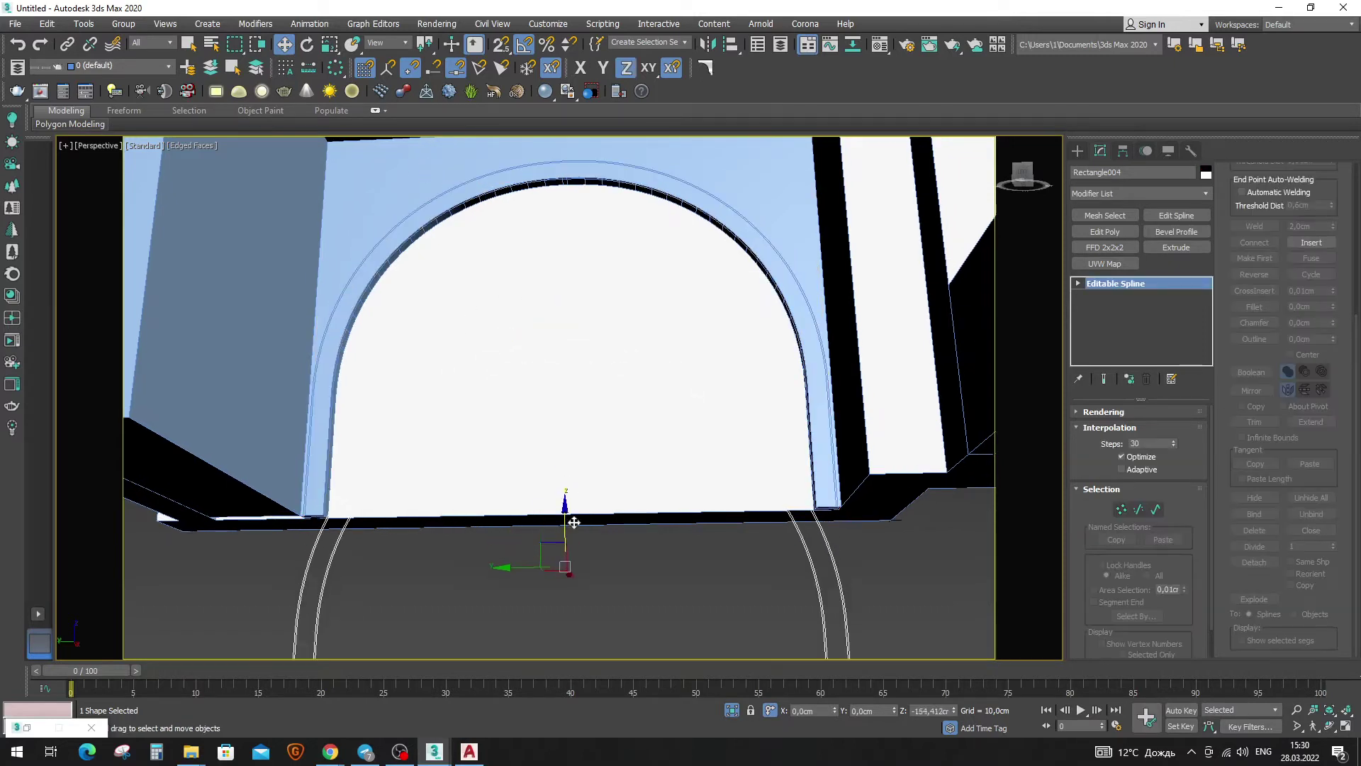
left_click_drag(575, 522, 575, 654, "shift")
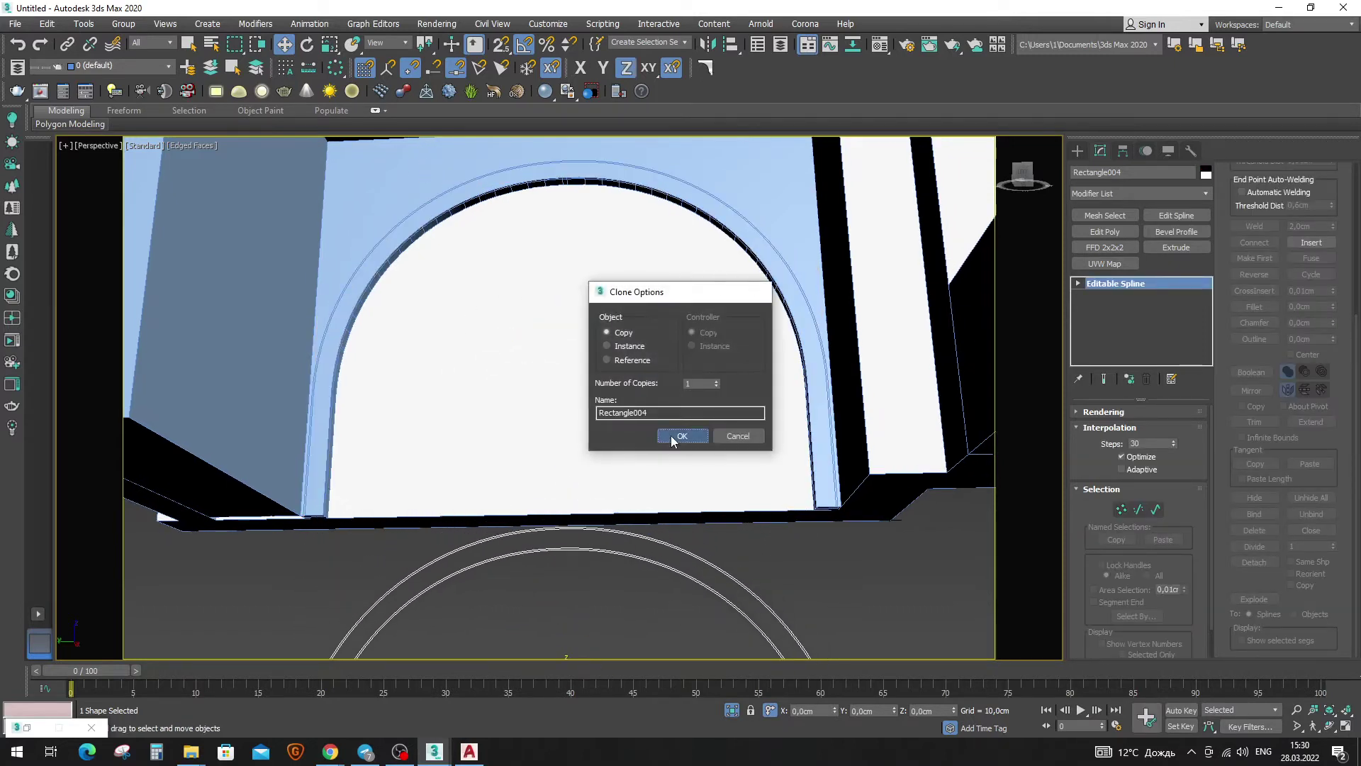
left_click(680, 436)
Switch to edged-faces shading, look around the copy, and reselect the arch spline.
mouse_move(662, 386)
middle_mouse_down("alt")
mouse_move(650, 261)
mouse_move(563, 383)
middle_mouse_up("alt")
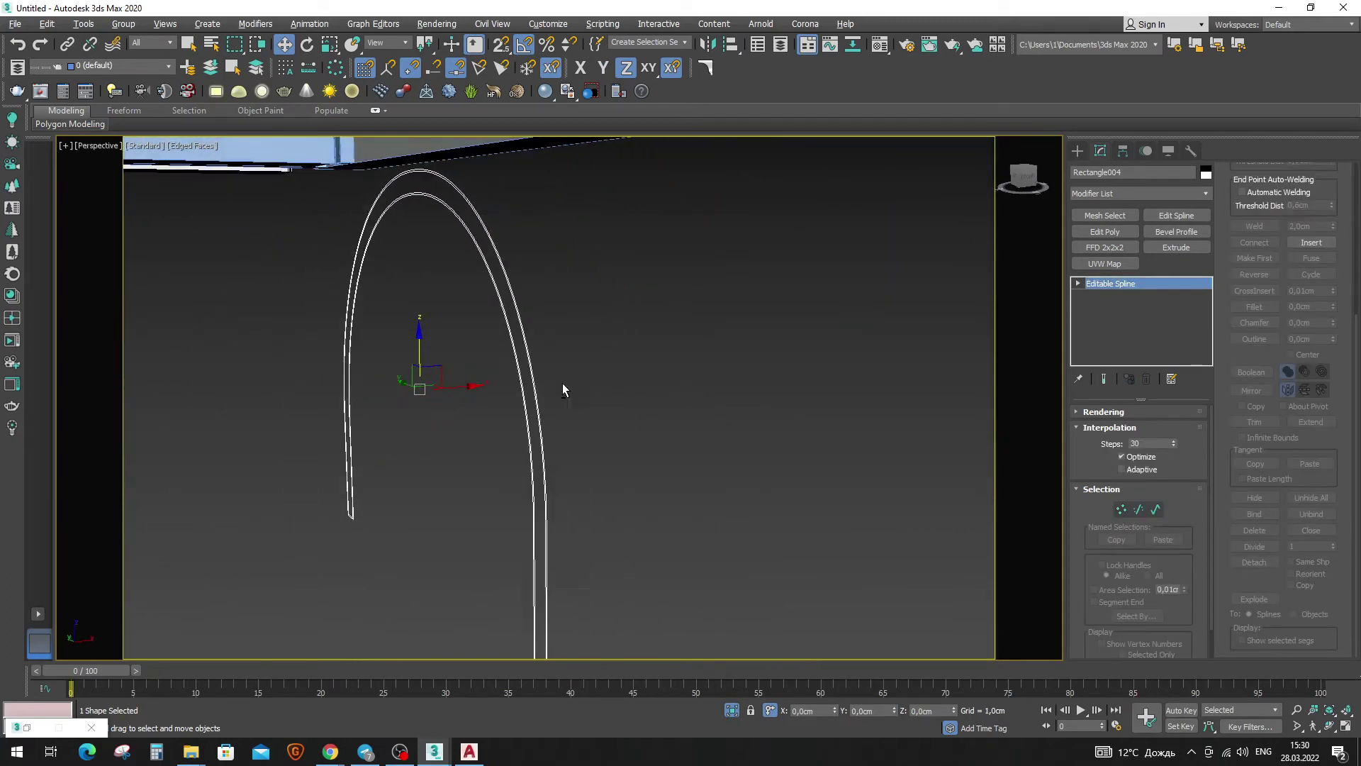
scroll(563, 390, "up", 2)
key("F3")
scroll(517, 380, "down", 5)
scroll(599, 364, "up", 3)
scroll(611, 427, "up", 3)
middle_click_drag(611, 427, 603, 348, "alt")
scroll(671, 508, "up", 5)
scroll(679, 515, "down", 1)
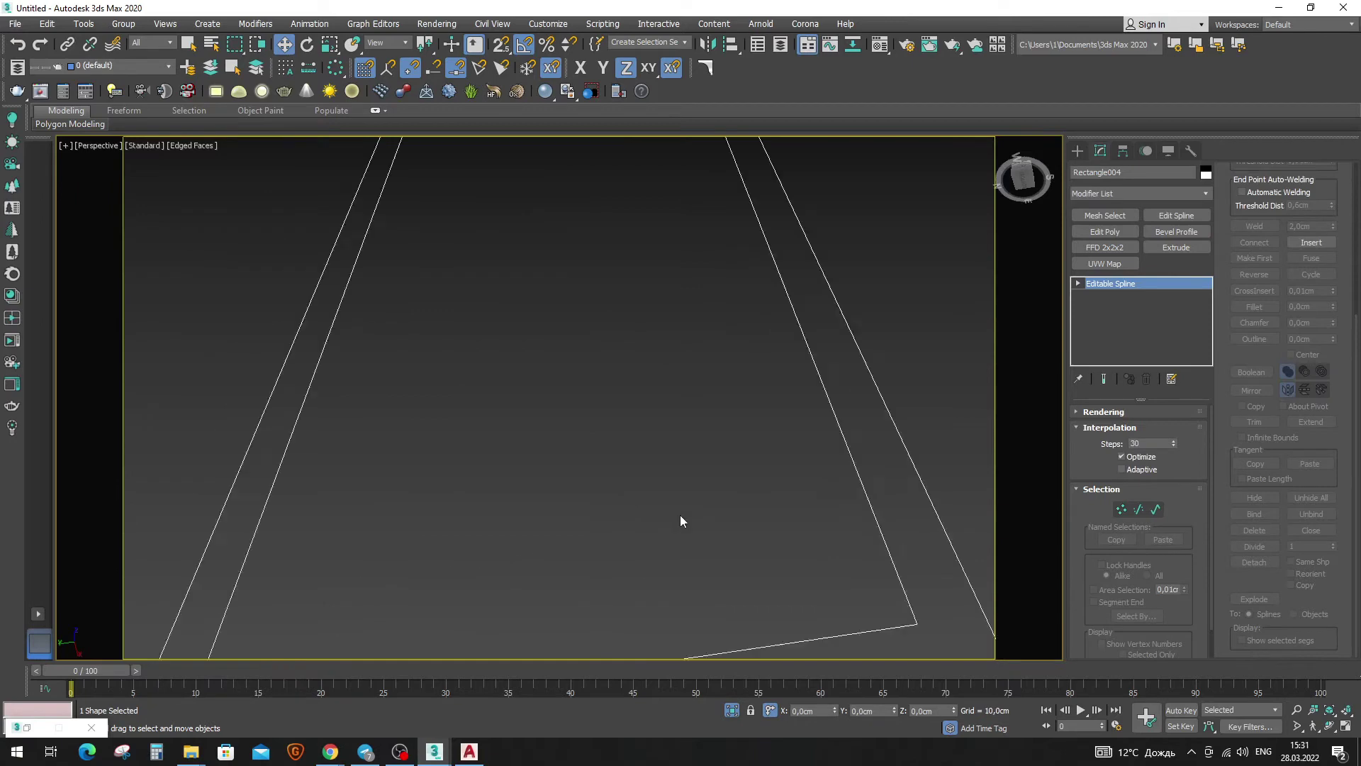
scroll(679, 515, "down", 2)
left_click(607, 421)
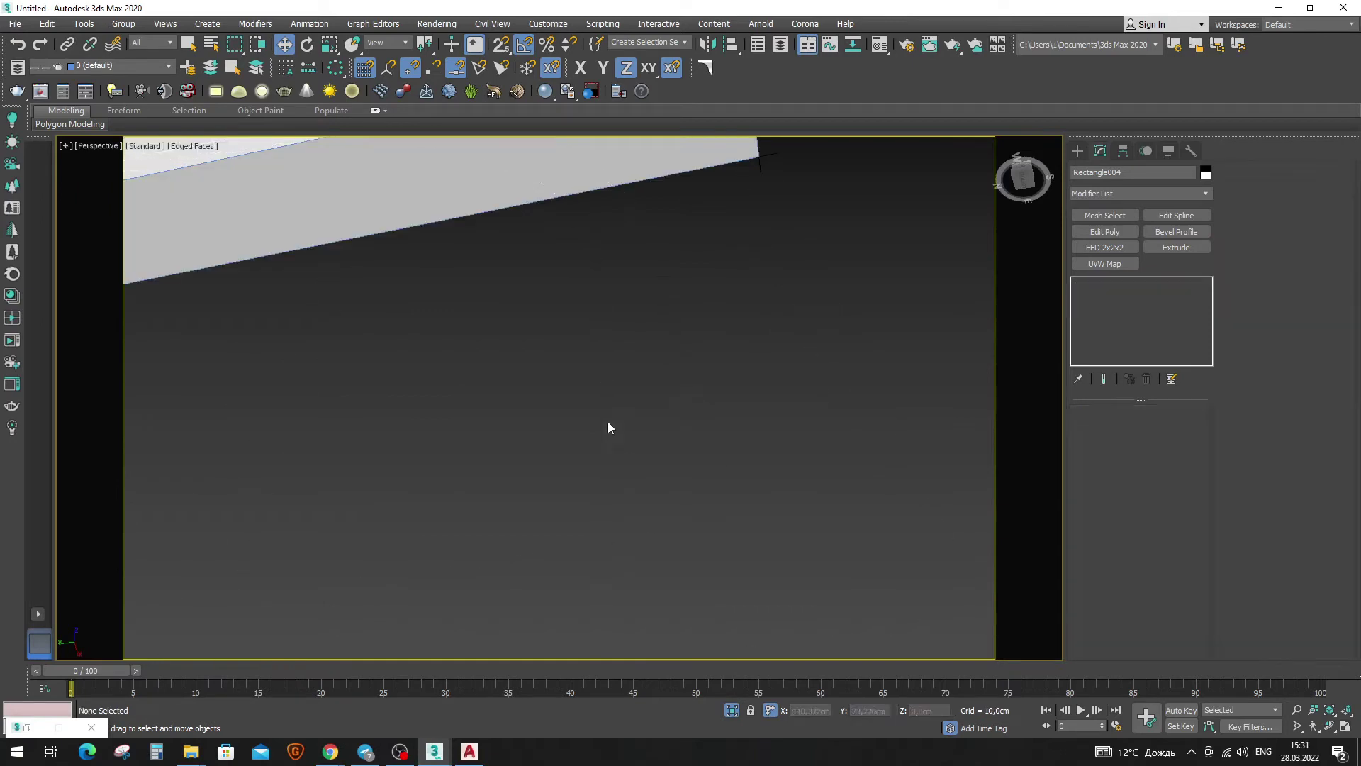
scroll(656, 501, "down", 4)
scroll(691, 401, "up", 2)
left_click(722, 377)
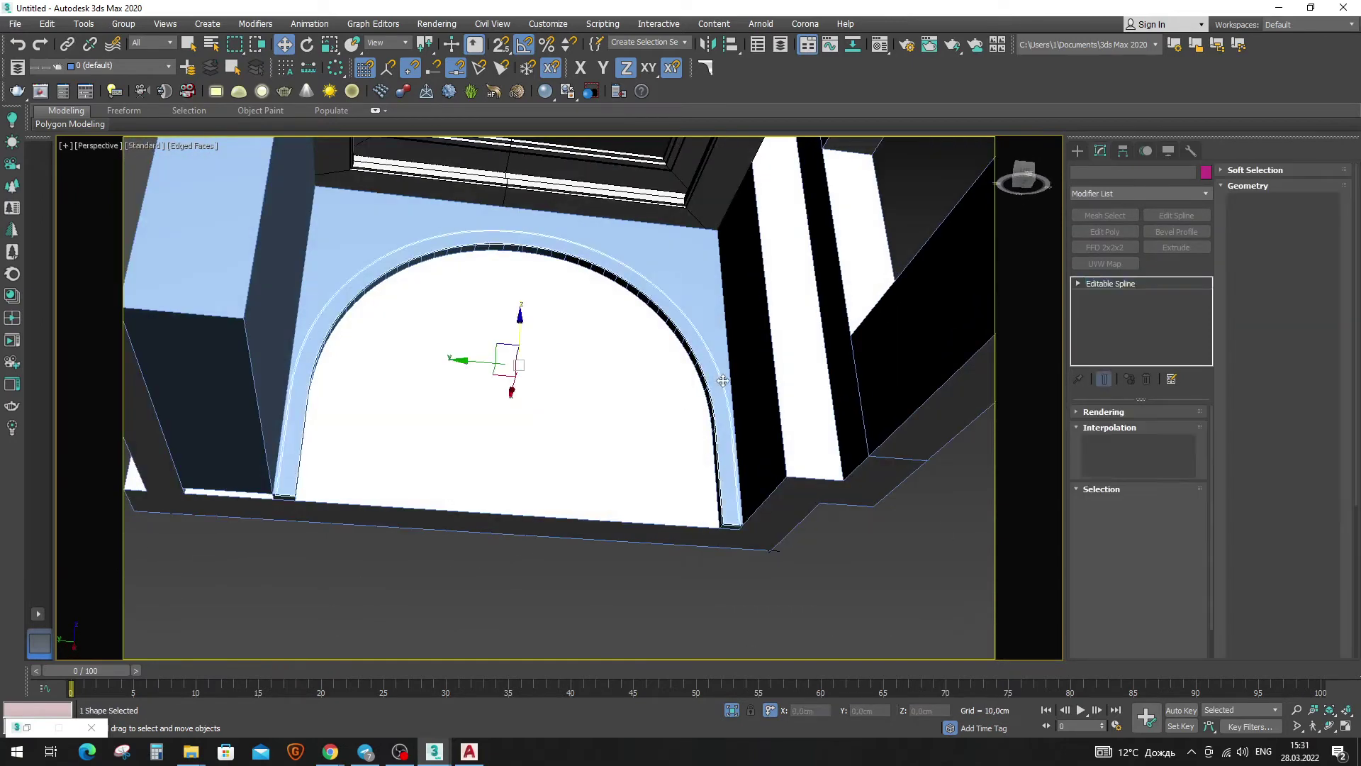
Lower the arch spline on Z to below the niche mesh.
scroll(723, 380, "up", 3)
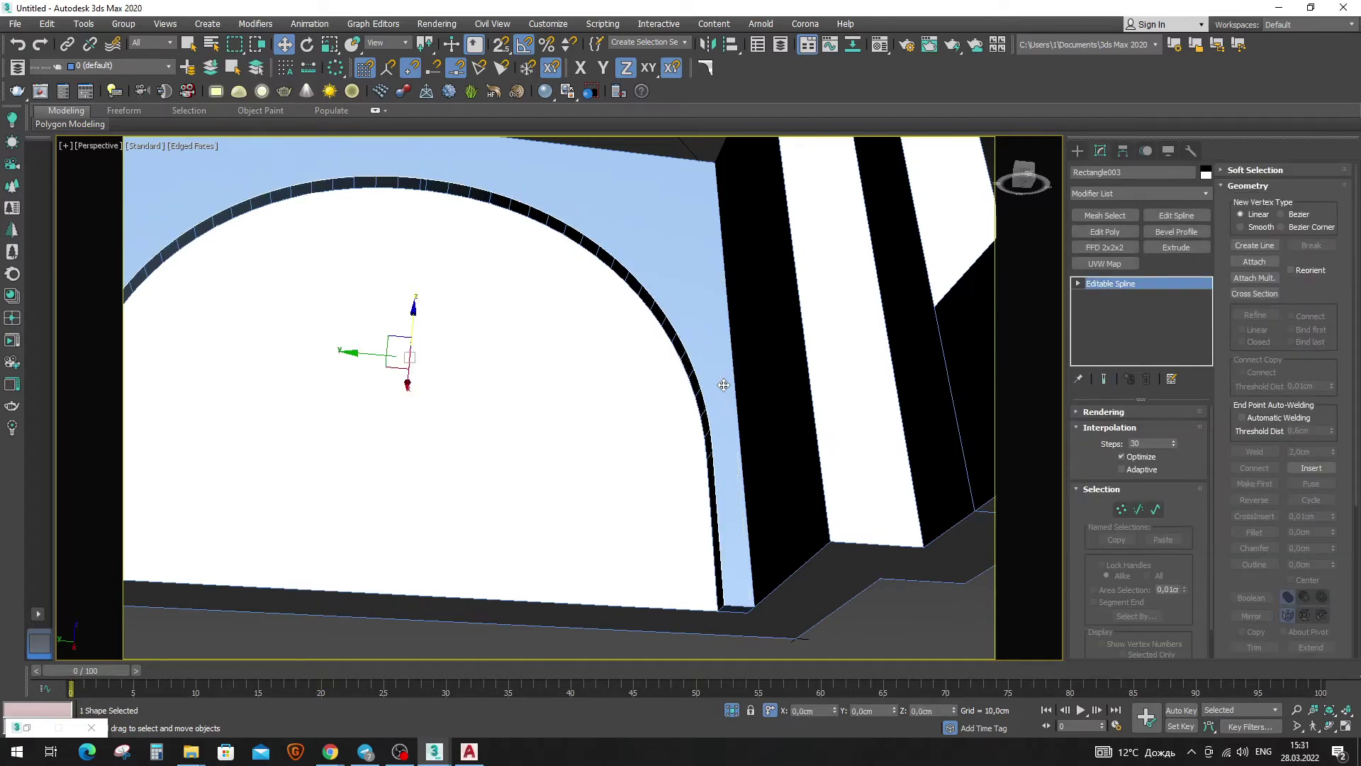
scroll(534, 373, "down", 2)
left_click_drag(460, 290, 425, 496)
right_click(504, 358)
middle_click_drag(505, 358, 474, 310, "alt")
left_click_drag(440, 250, 511, 553)
middle_click_drag(510, 553, 478, 406)
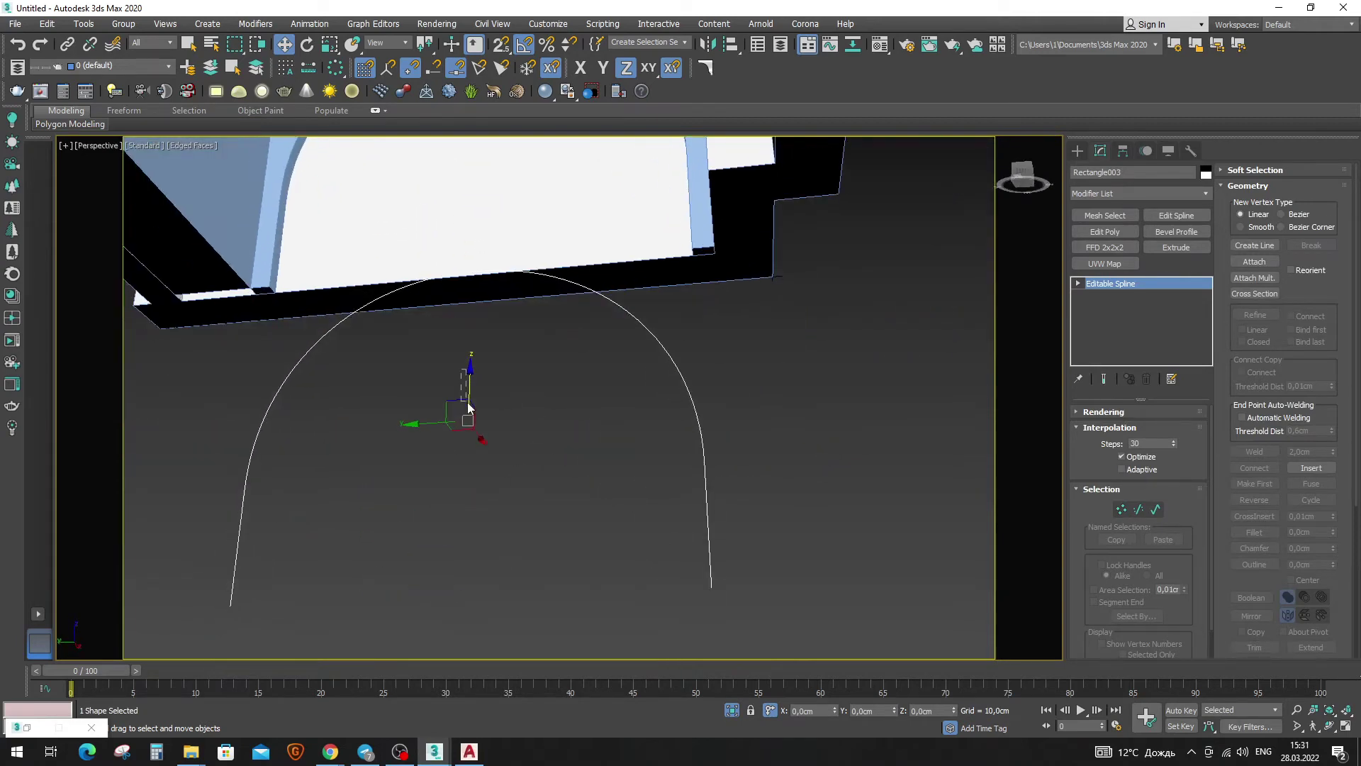
Move the arch further down, clone a copy Rectangle004, and return to Rectangle003.
left_click(452, 437)
left_click(690, 494)
middle_click_drag(691, 493, 669, 444, "alt")
scroll(592, 402, "down", 1)
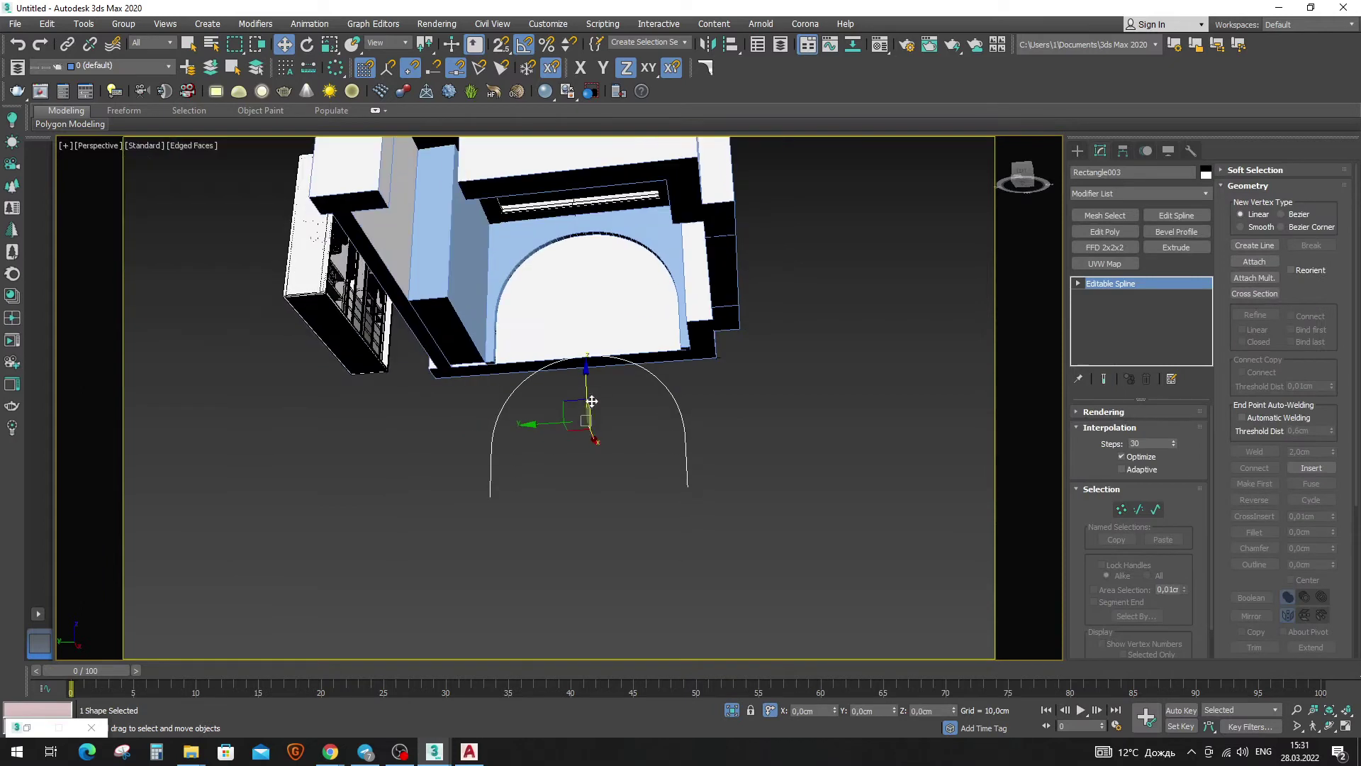
left_click_drag(592, 402, 593, 551)
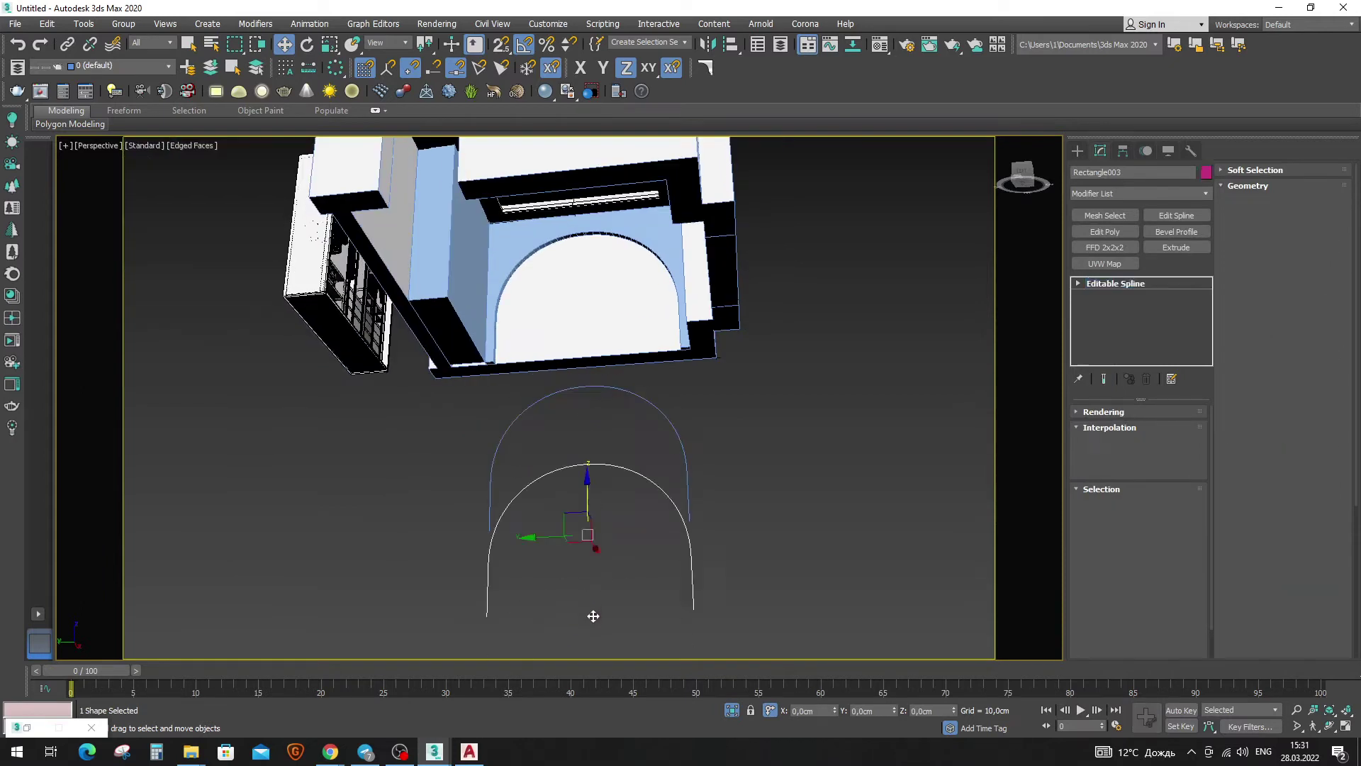
left_click_drag(594, 616, 594, 615, "shift")
left_click(687, 435)
key("ctrl+z")
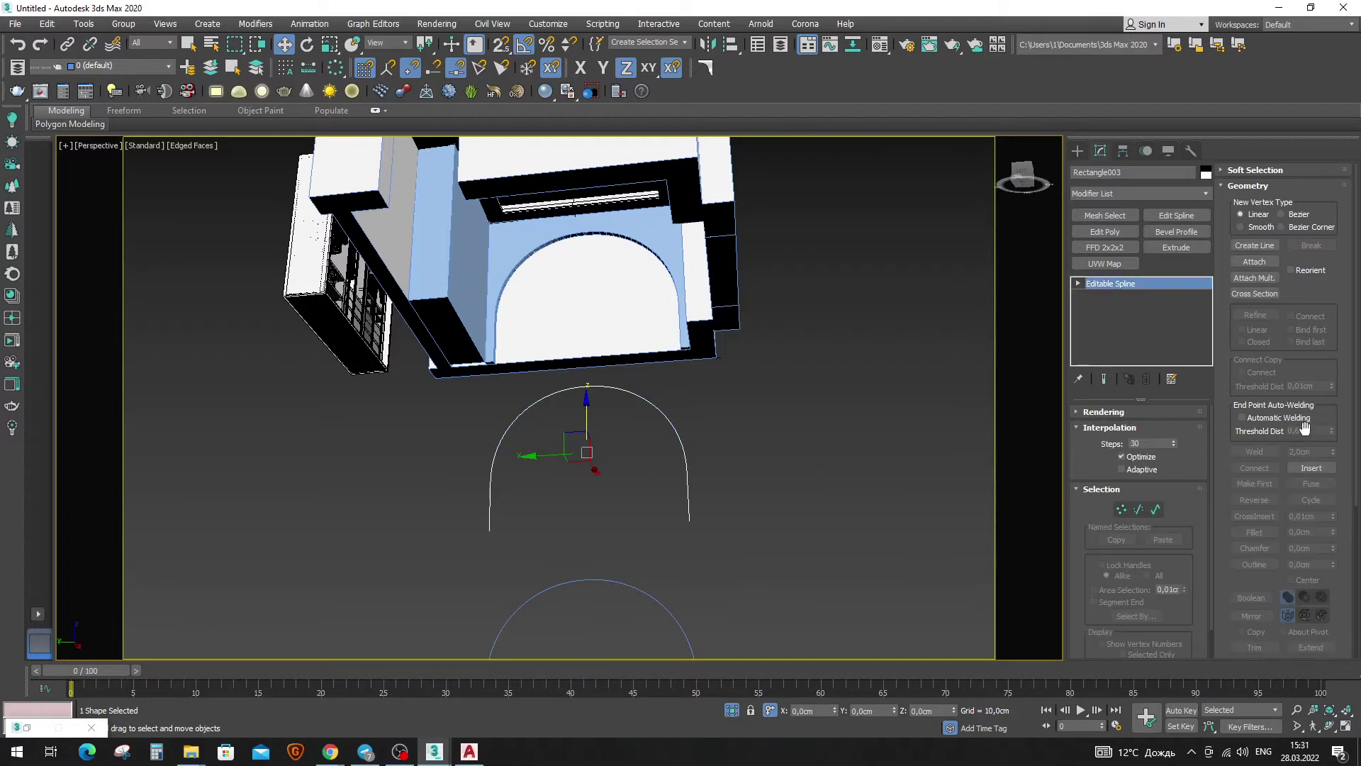
Outline Rectangle003's arch curve at spline level into a thin double-line strip.
left_click(1155, 509)
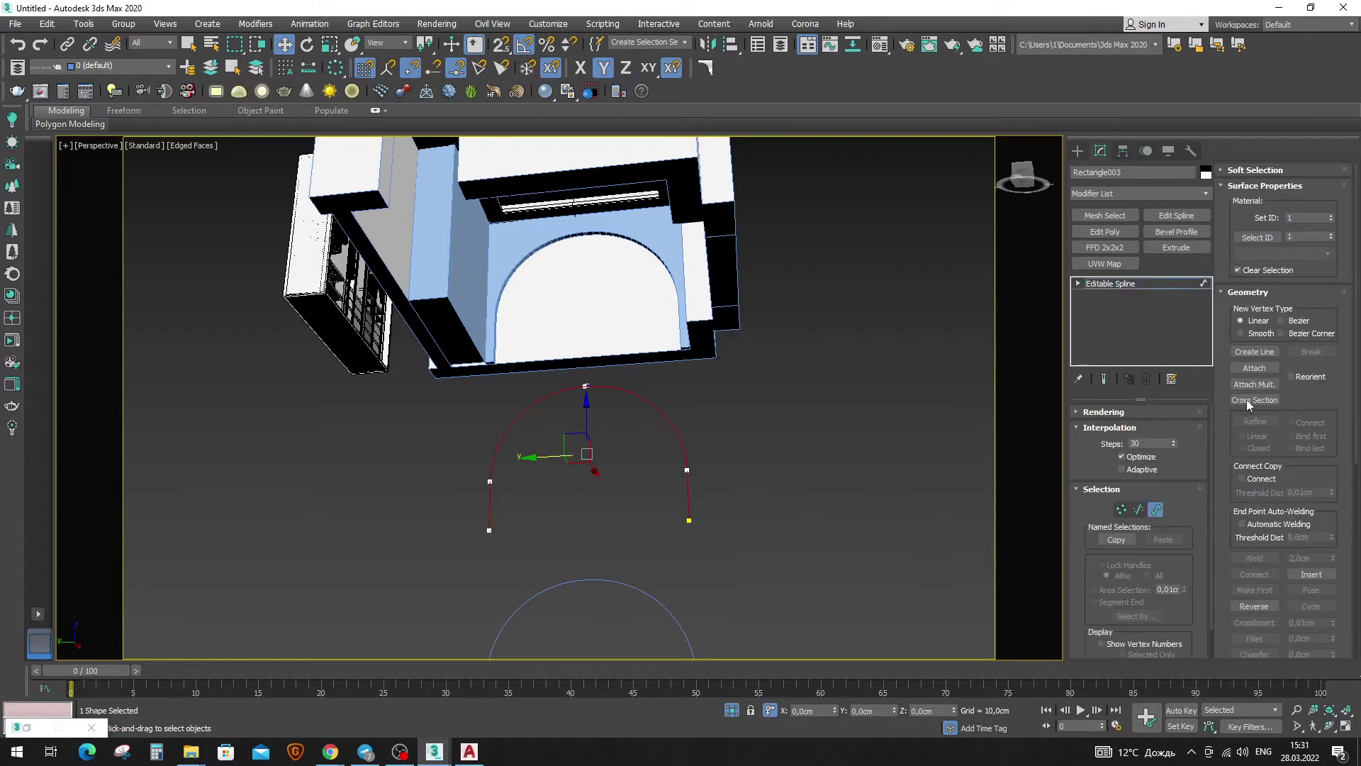
left_click_drag(1326, 424, 1312, 327)
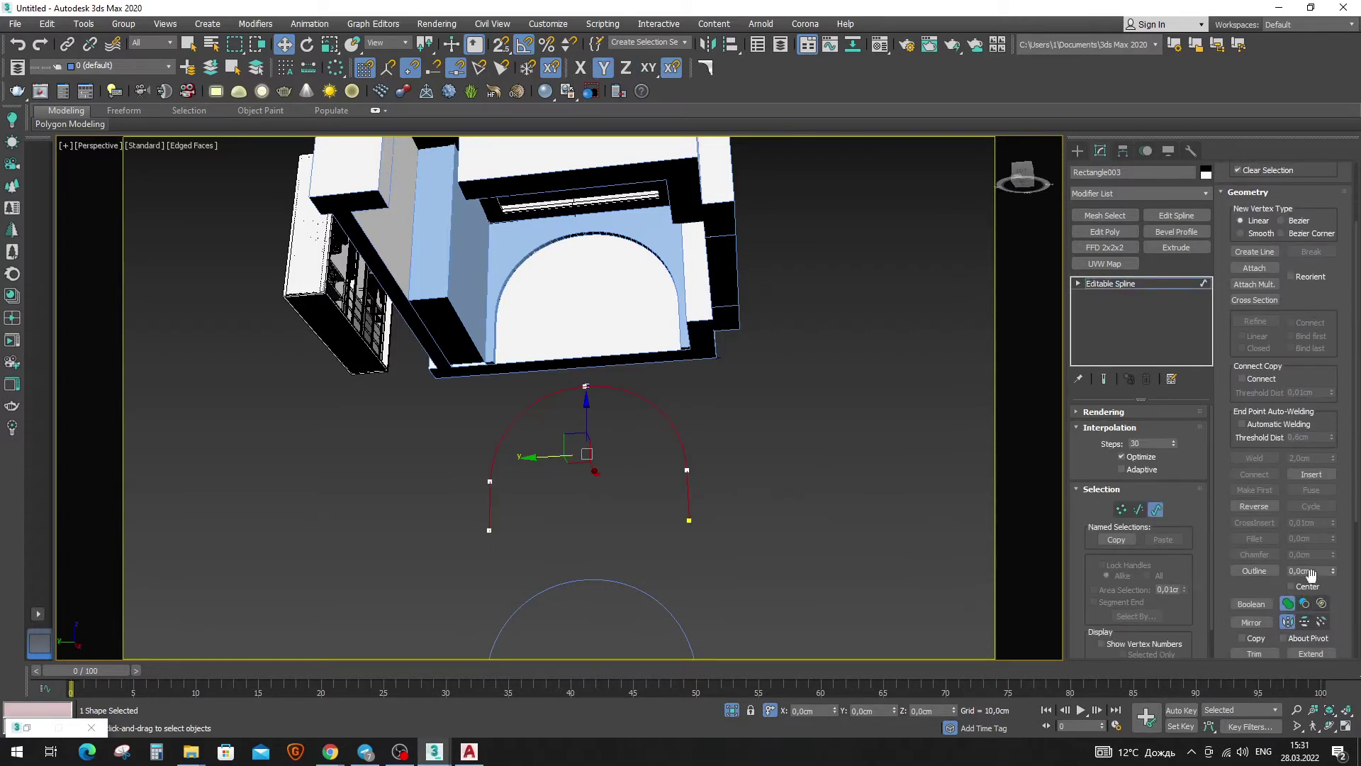
key("Return")
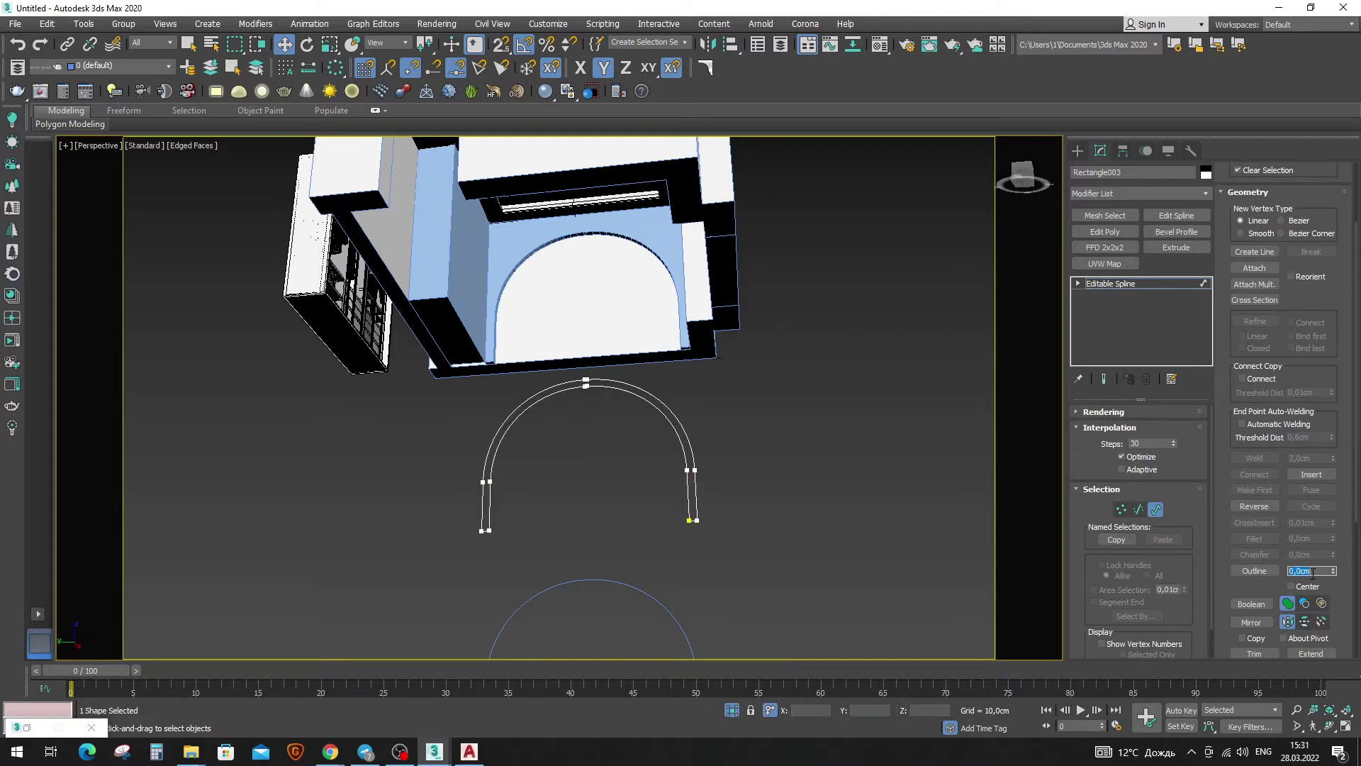
scroll(783, 426, "up", 1)
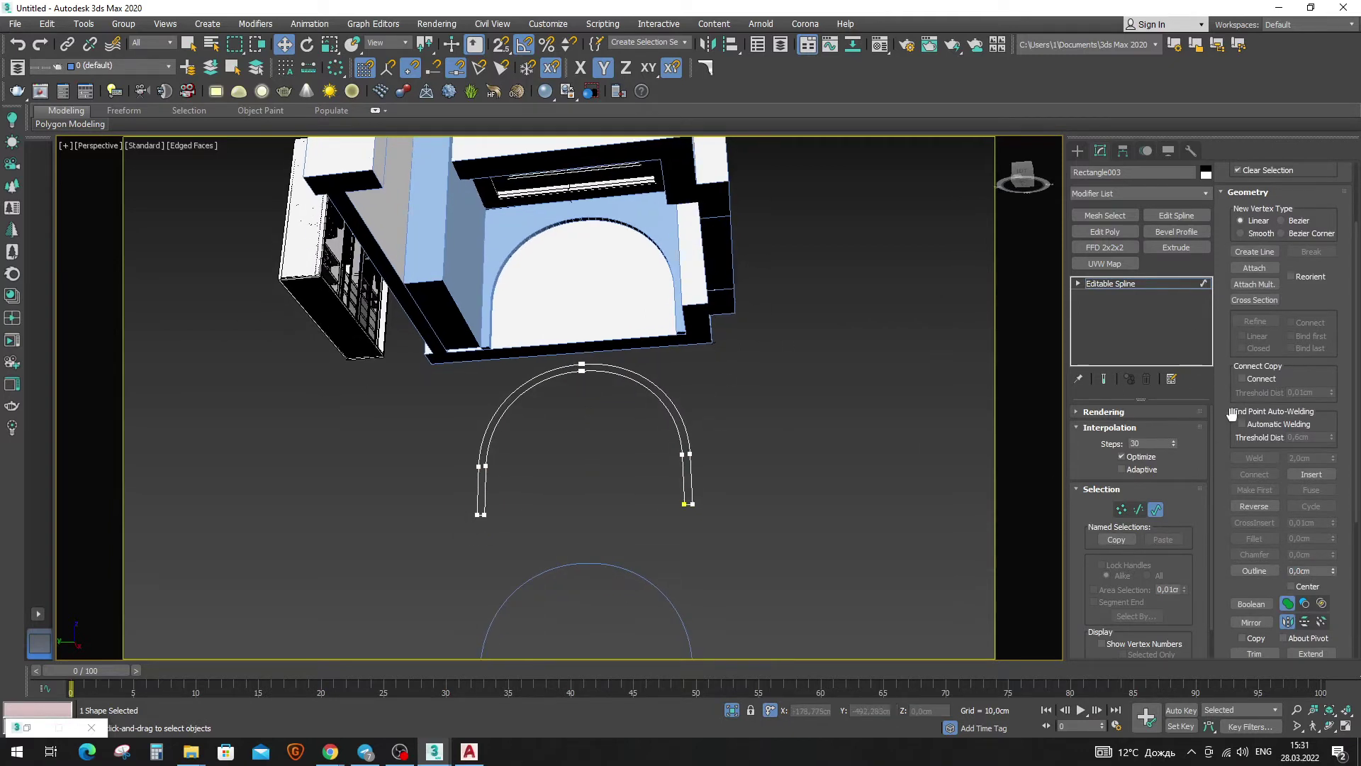
left_click_drag(1307, 323, 1306, 217)
key("1")
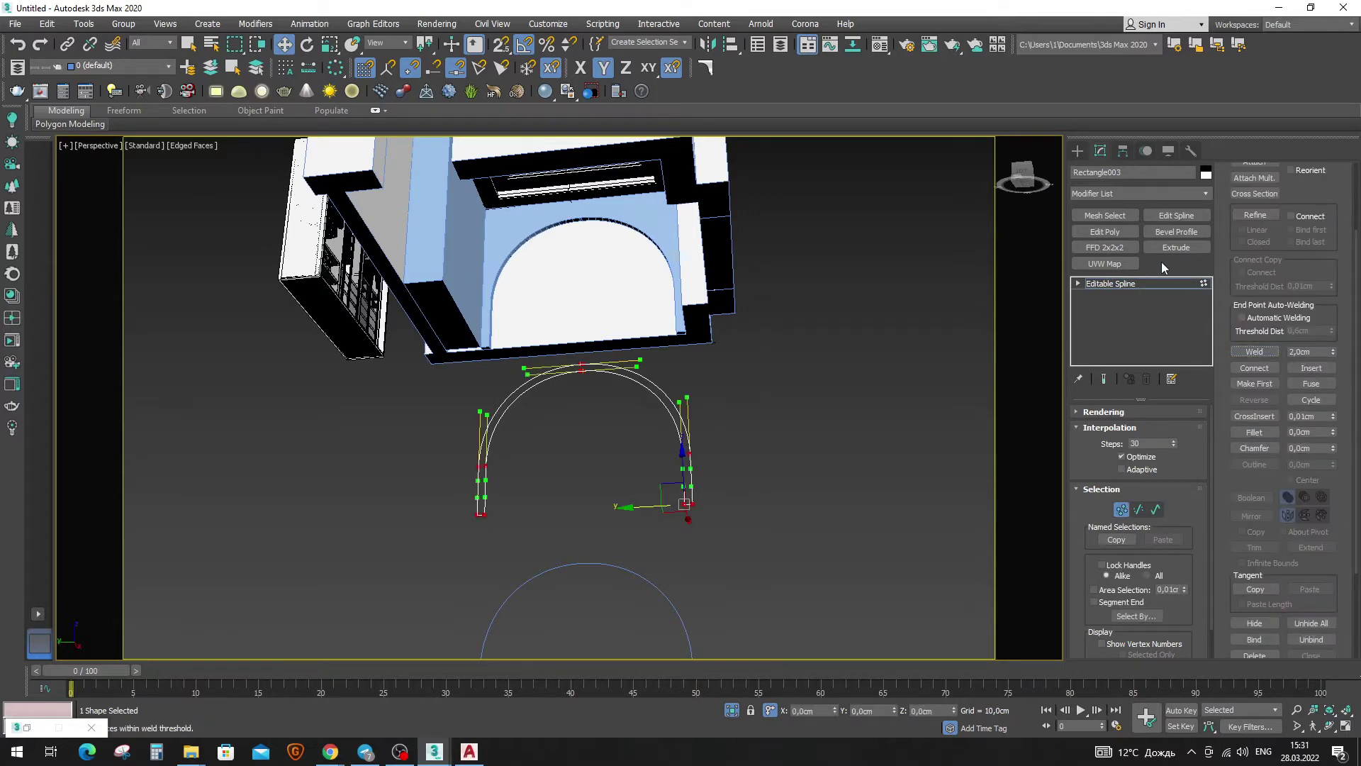
Extrude the outlined arch strip with an Amount of 1 cm.
left_click(1110, 283)
left_click(1177, 248)
middle_click_drag(577, 479, 667, 509, "alt")
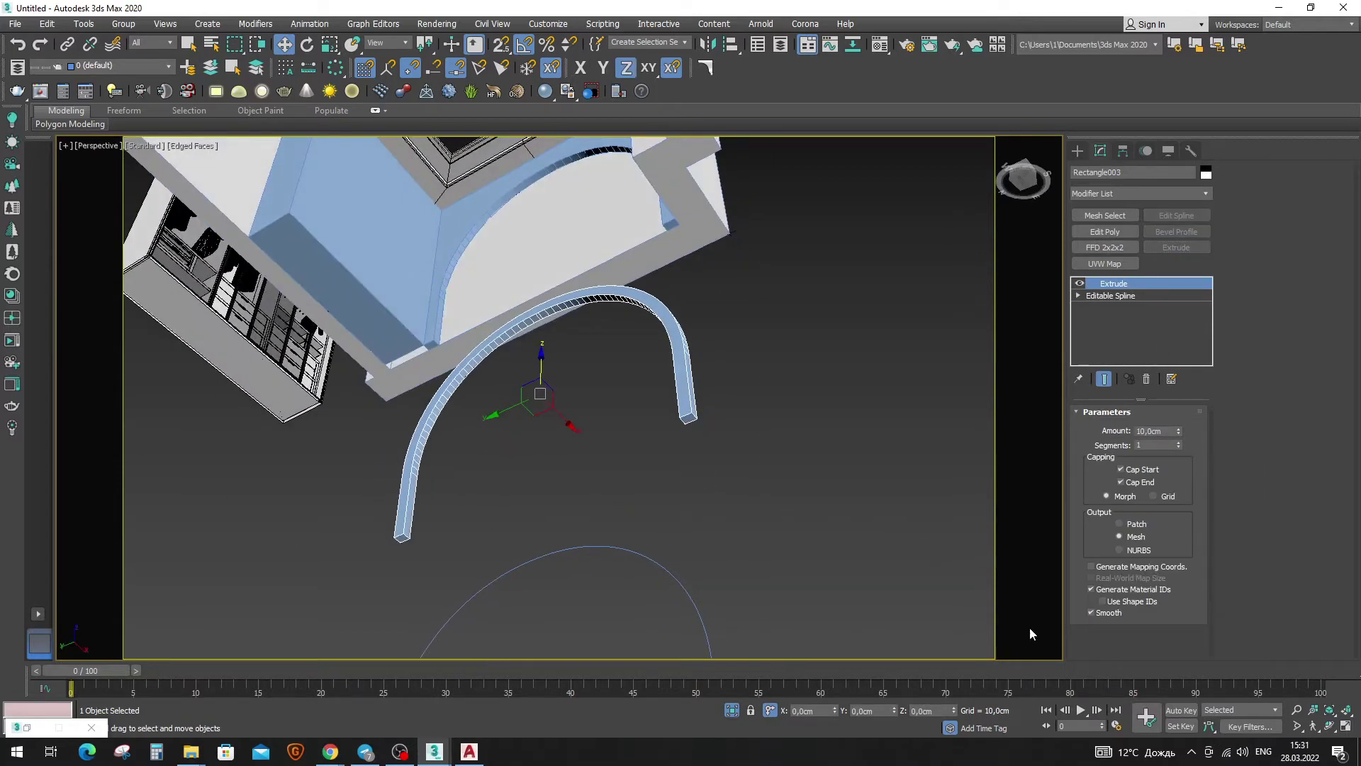
type("2")
key("Return")
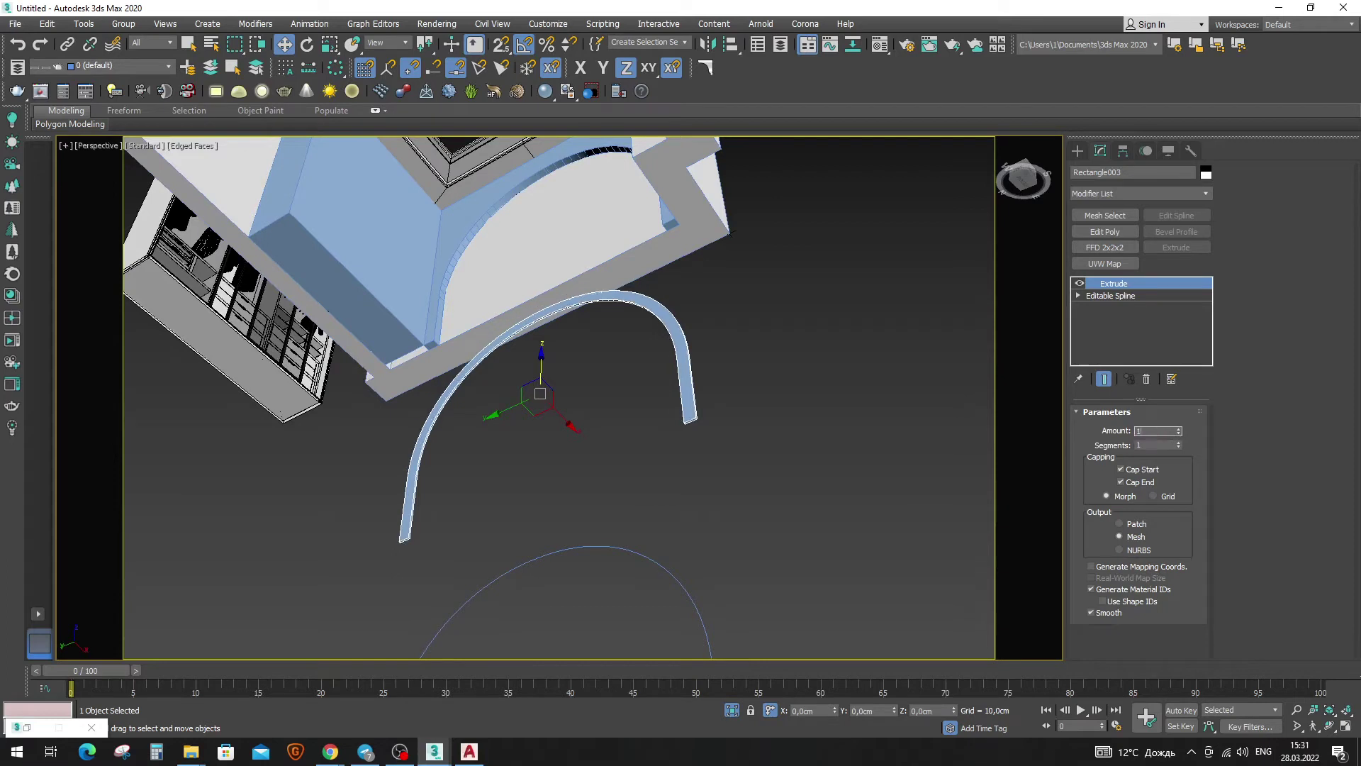
type("1")
key("Return")
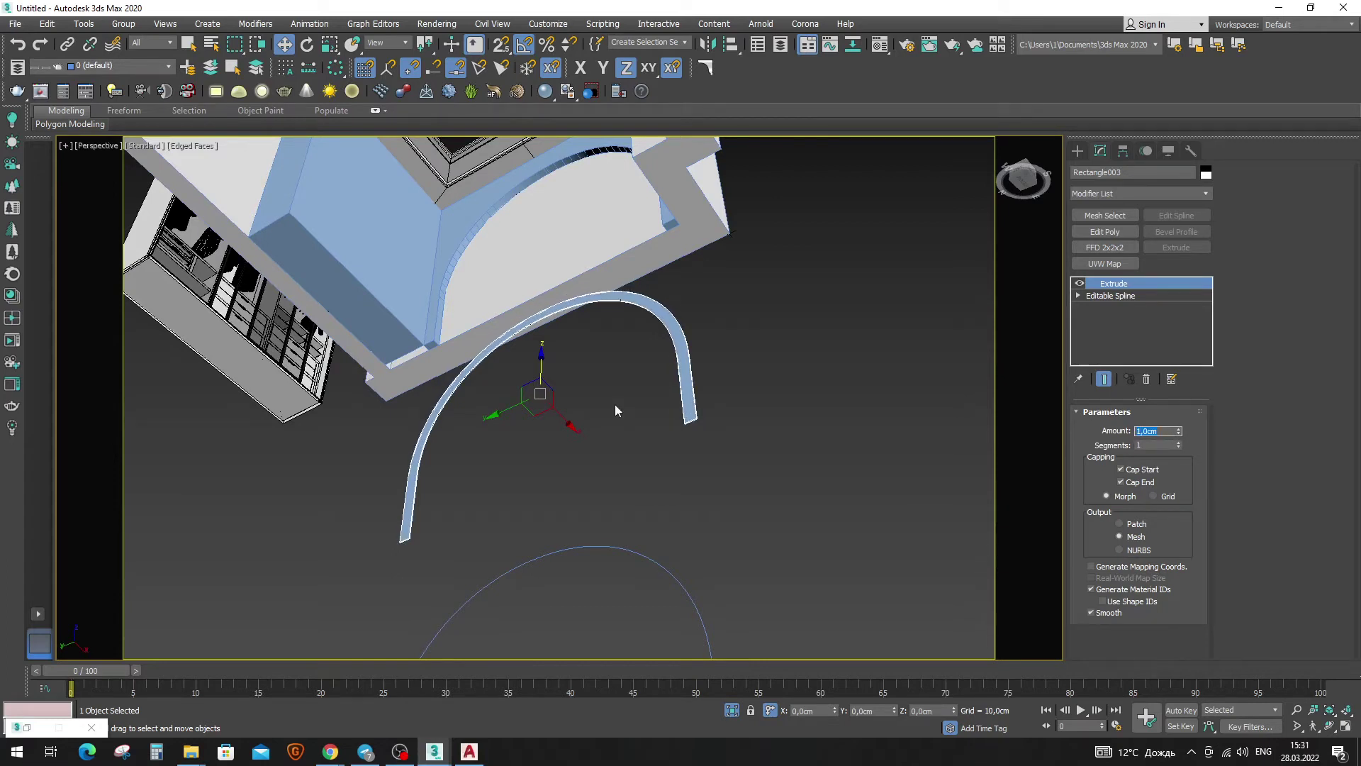
Move the arch strip up into the opening and snap it onto the wall edge.
left_click_drag(531, 376, 531, 202)
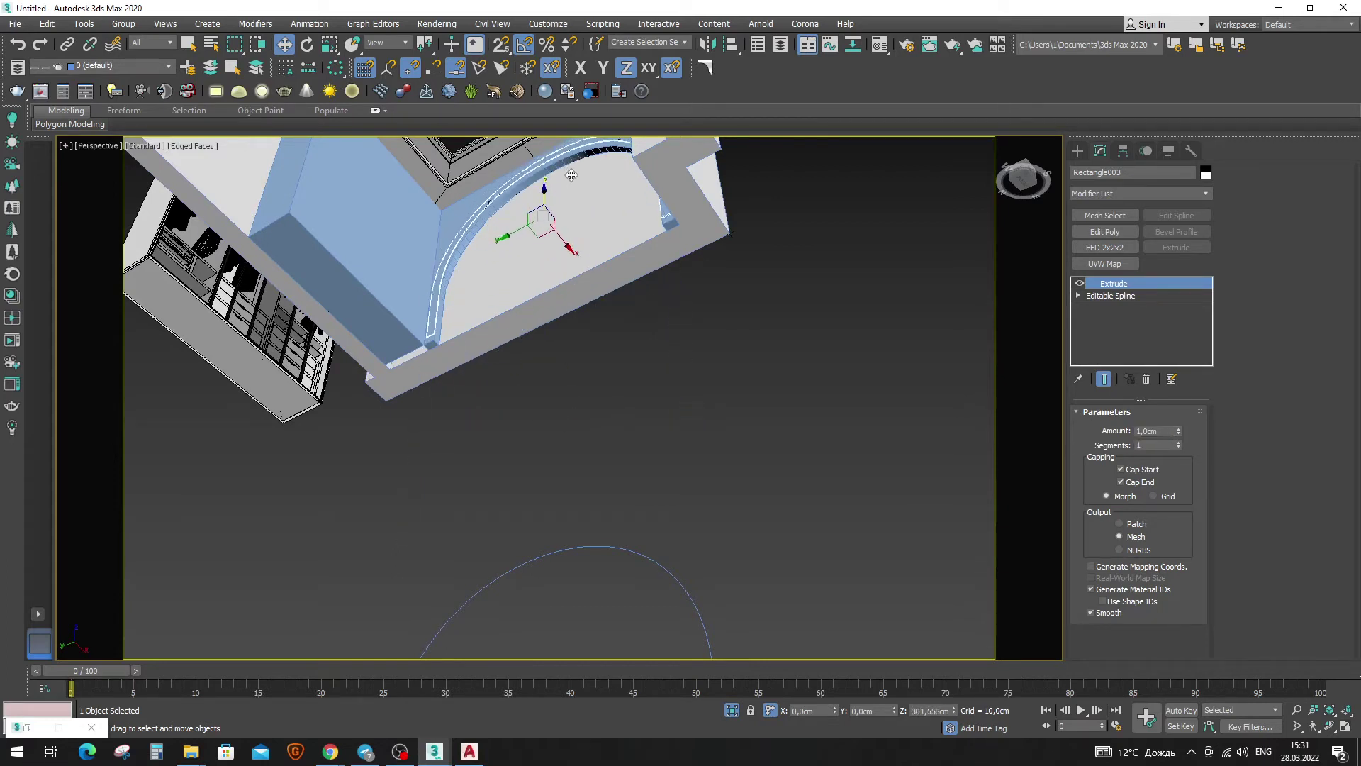
scroll(474, 294, "up", 1)
middle_click_drag(474, 293, 425, 319, "alt")
scroll(397, 340, "up", 5)
key("s")
left_click_drag(386, 349, 435, 378)
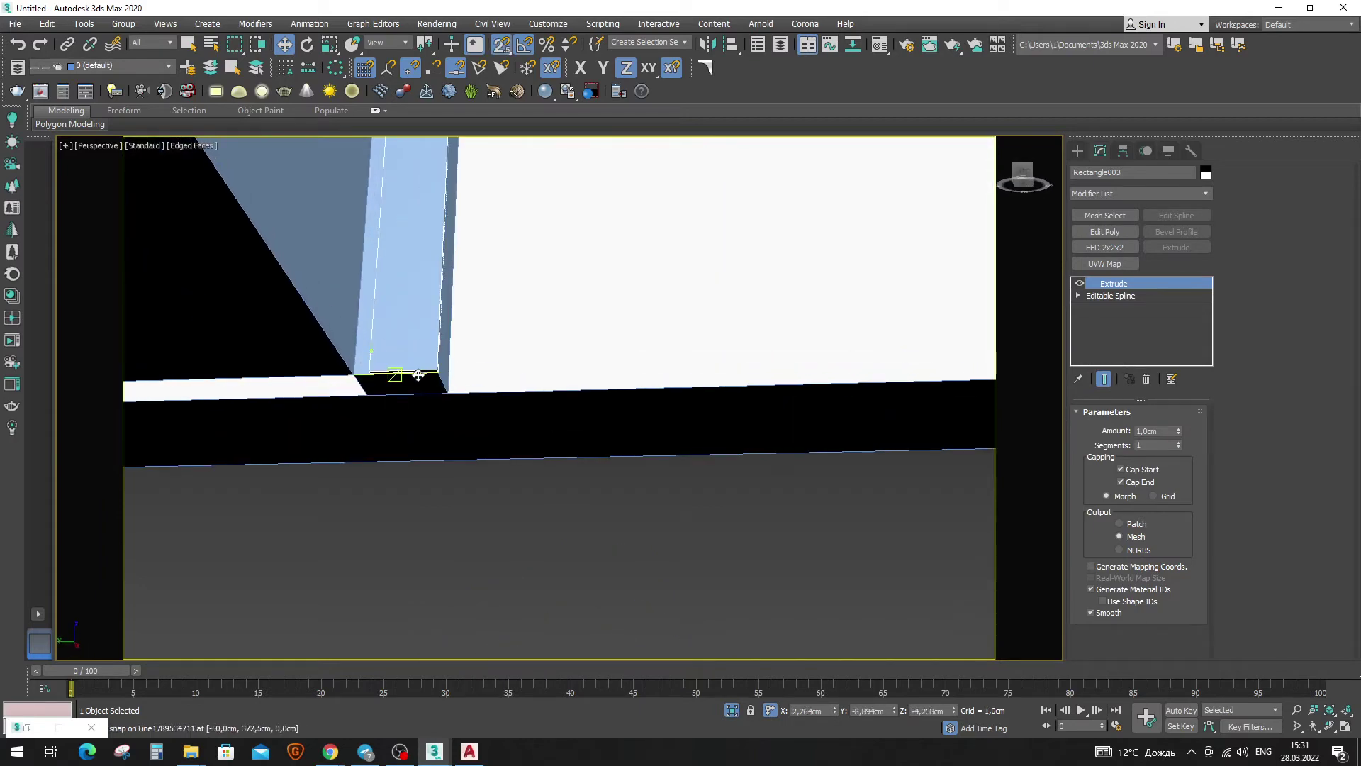
Change the snap mode to full 3D snapping.
scroll(435, 378, "up", 2)
left_click_drag(501, 44, 508, 110)
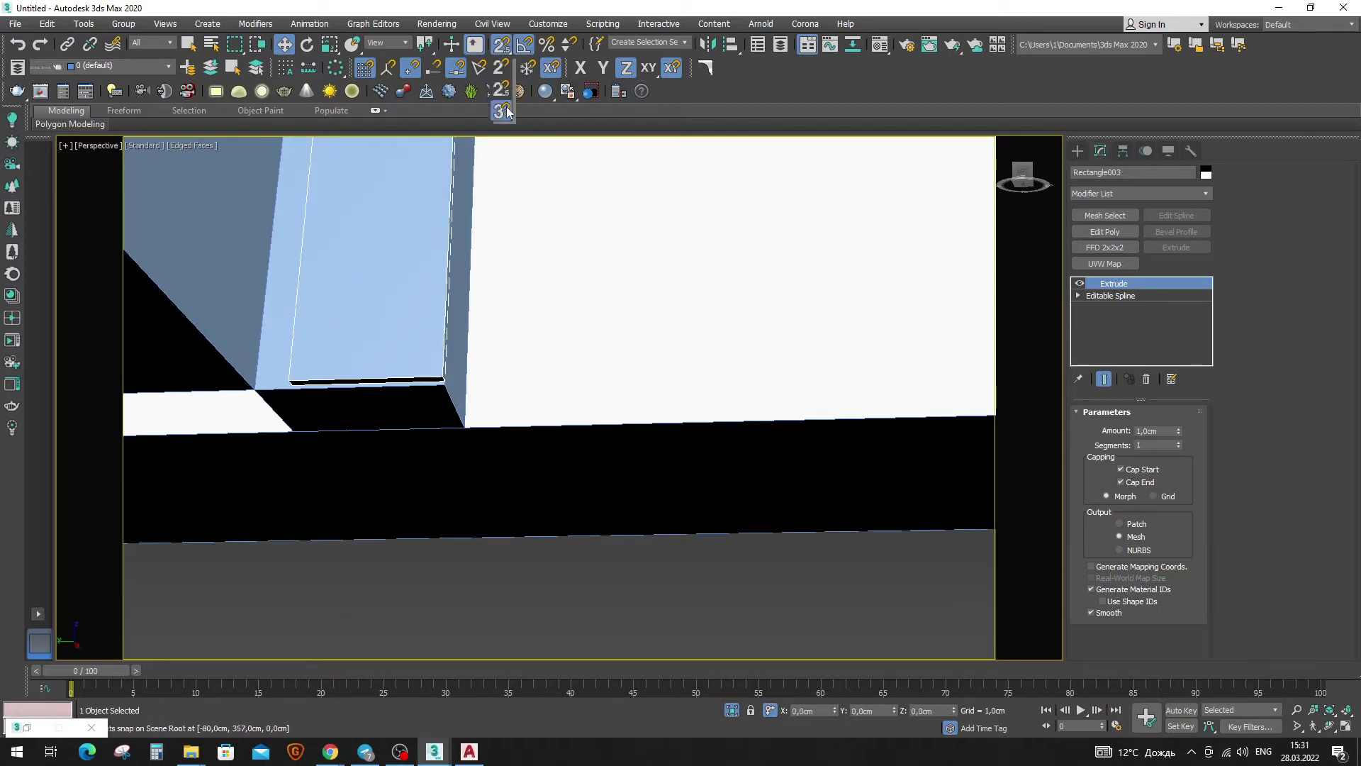
scroll(441, 386, "down", 3)
middle_click_drag(441, 386, 687, 386)
scroll(659, 380, "down", 3)
scroll(677, 307, "up", 4)
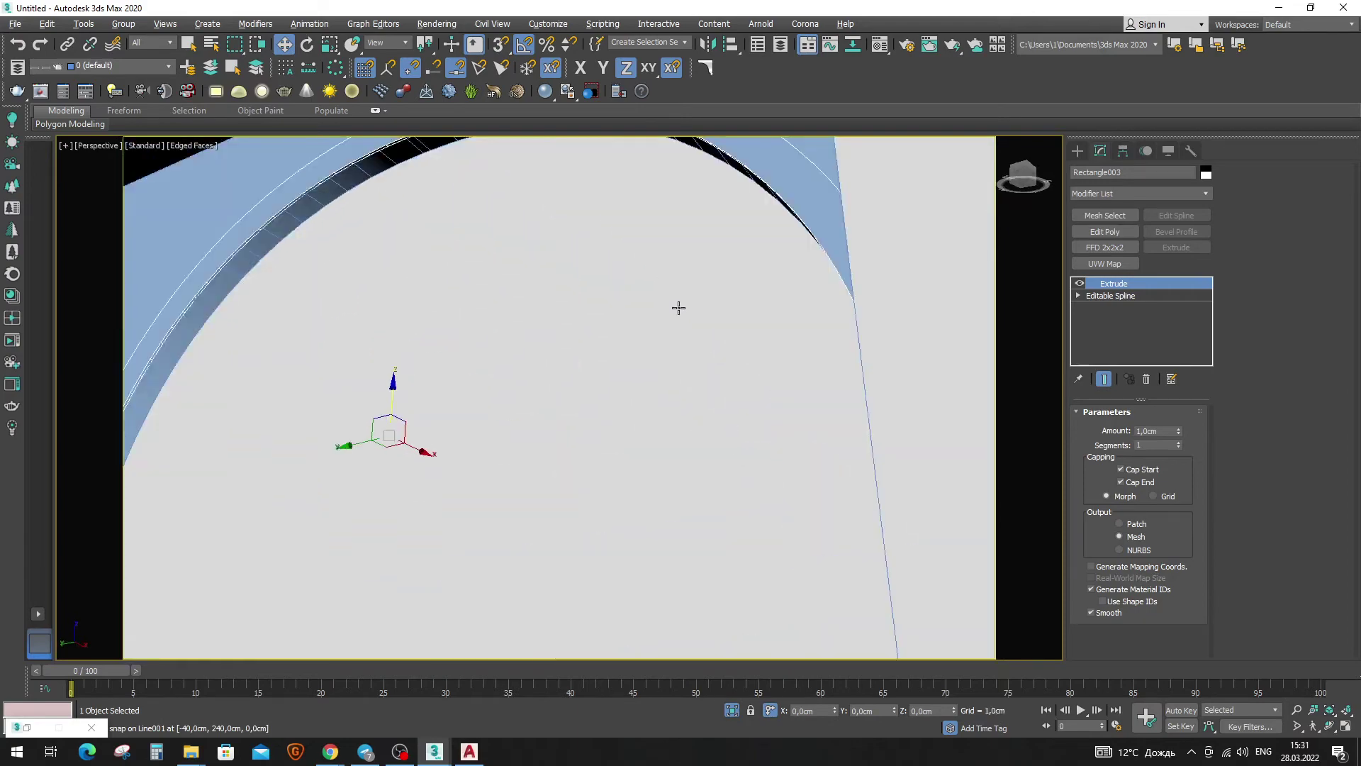
Select Rectangle004 in Spline sub-object mode and scroll to its Outline setting.
middle_click_drag(677, 307, 735, 243, "alt")
mouse_move(729, 508)
middle_mouse_down()
mouse_move(732, 305)
mouse_move(616, 319)
mouse_move(576, 481)
mouse_move(577, 419)
middle_mouse_up()
scroll(648, 344, "down", 4)
left_click(577, 418)
scroll(660, 382, "down", 2)
middle_click_drag(661, 382, 635, 441)
left_click(1160, 513)
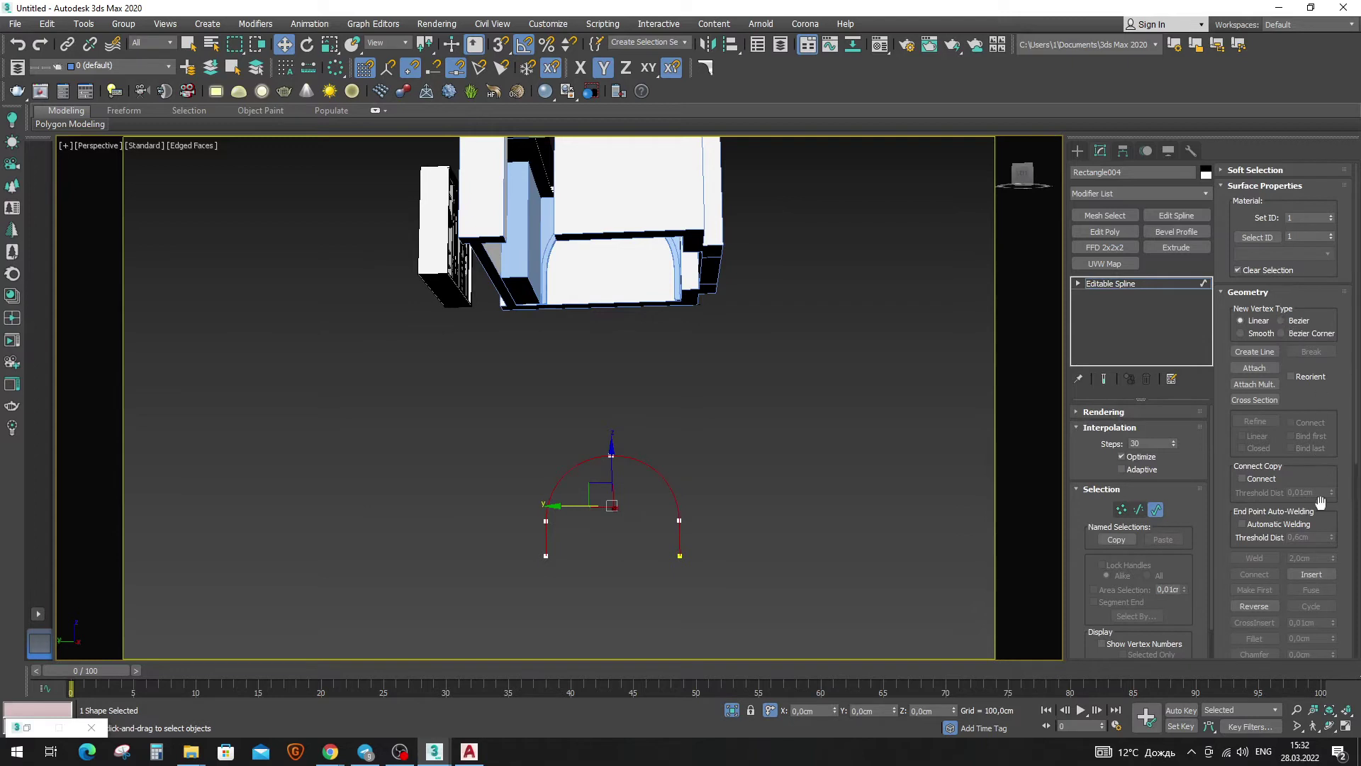
left_click_drag(1328, 523, 1318, 395)
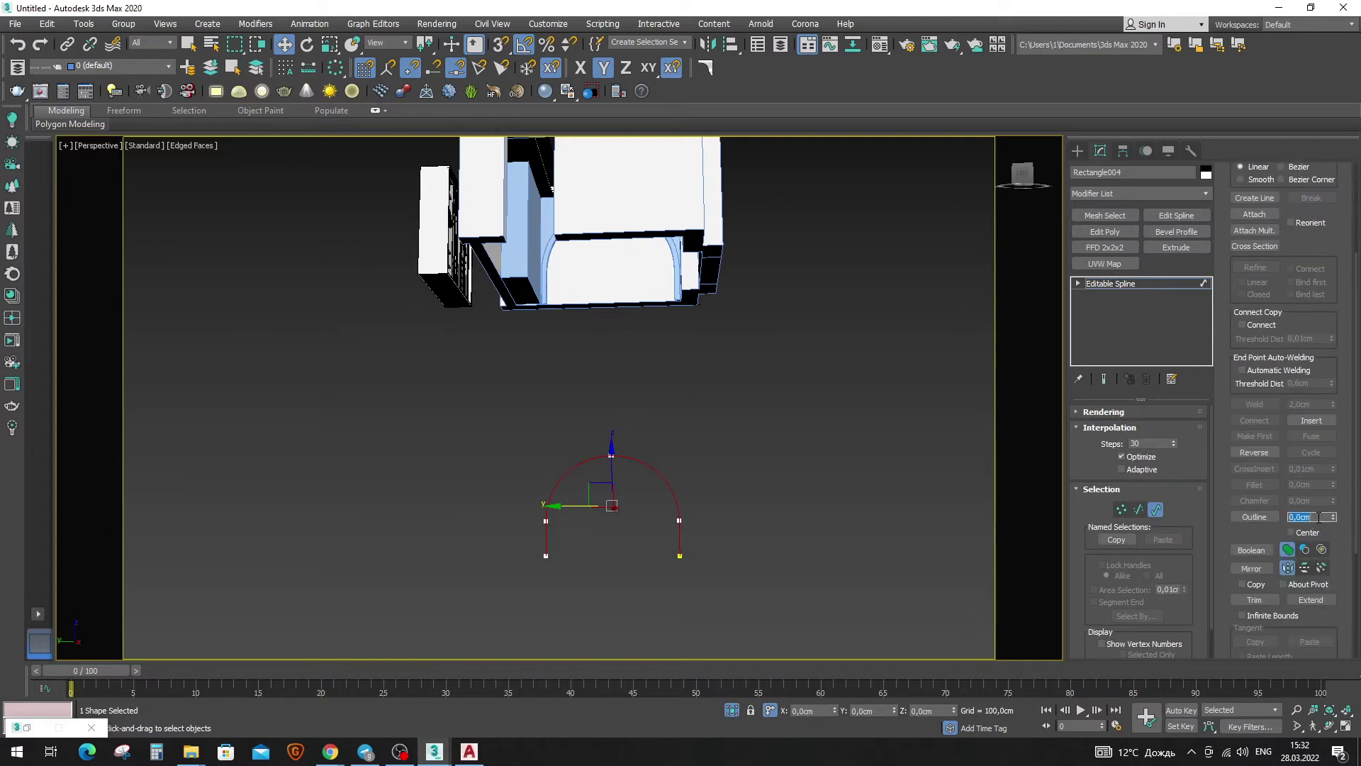
Outline the second arch spline by 5 into a thin double-line band.
key("Return")
scroll(631, 520, "up", 3)
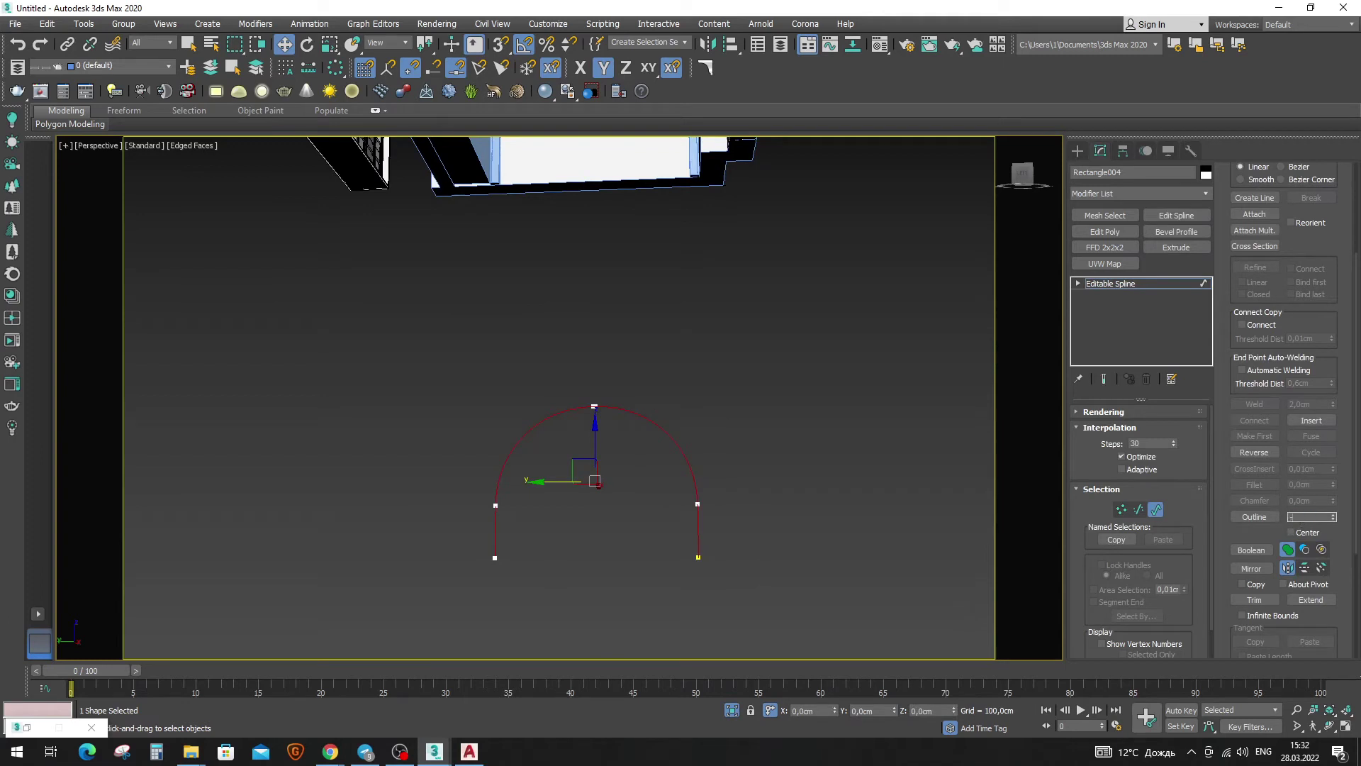
type("5")
key("Return")
middle_click_drag(636, 356, 636, 370)
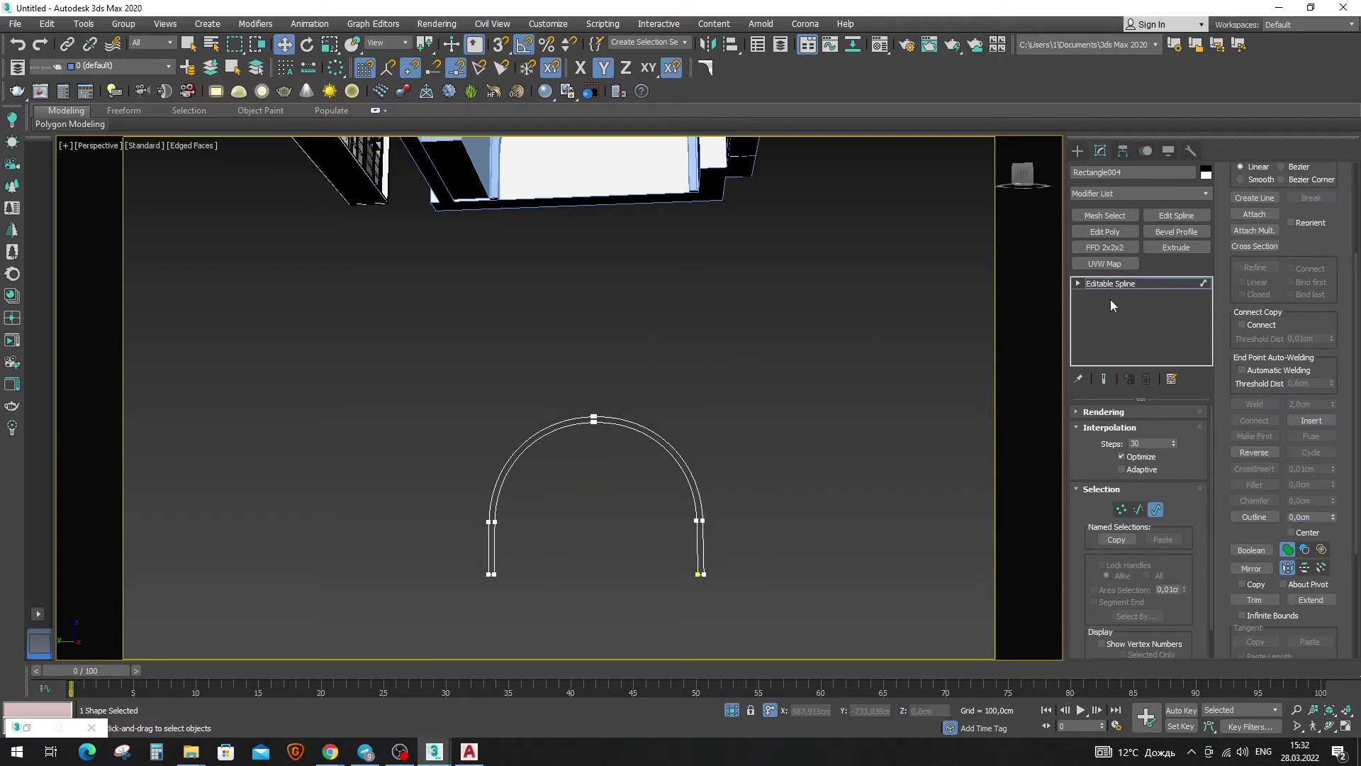
Extrude the outlined arch 1 cm deep and lift it upward along Z.
left_click(1169, 249)
scroll(634, 589, "up", 2)
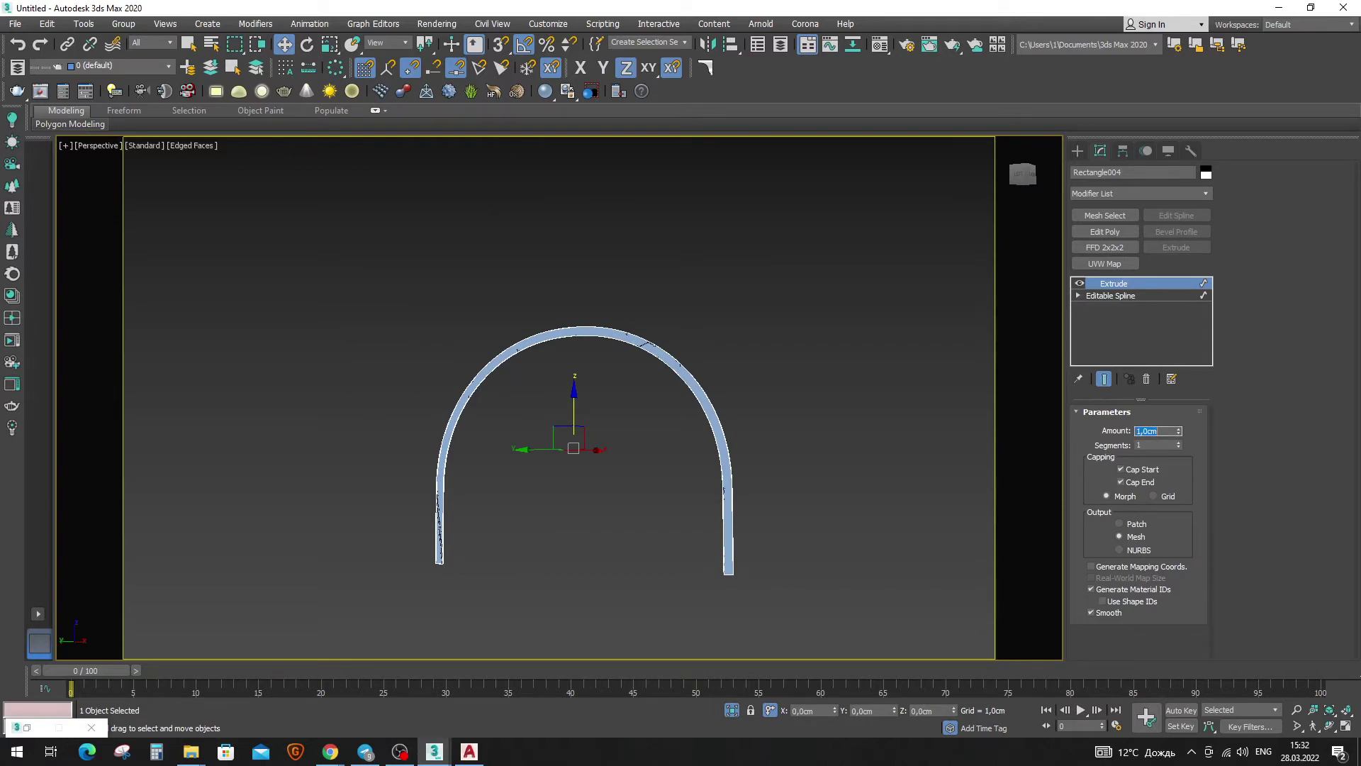
scroll(921, 426, "down", 2)
scroll(815, 432, "up", 4)
scroll(752, 439, "down", 2)
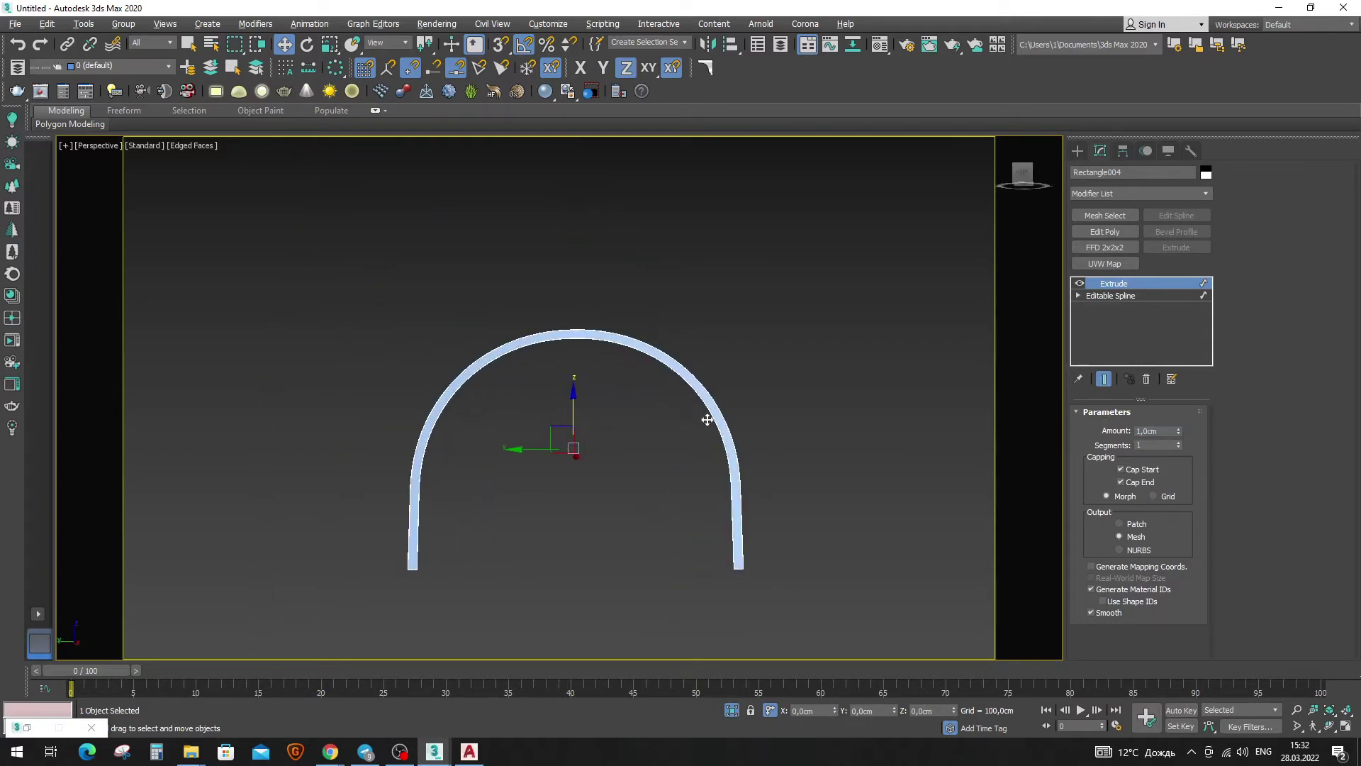
scroll(570, 424, "down", 3)
scroll(564, 397, "up", 3)
scroll(554, 360, "up", 2)
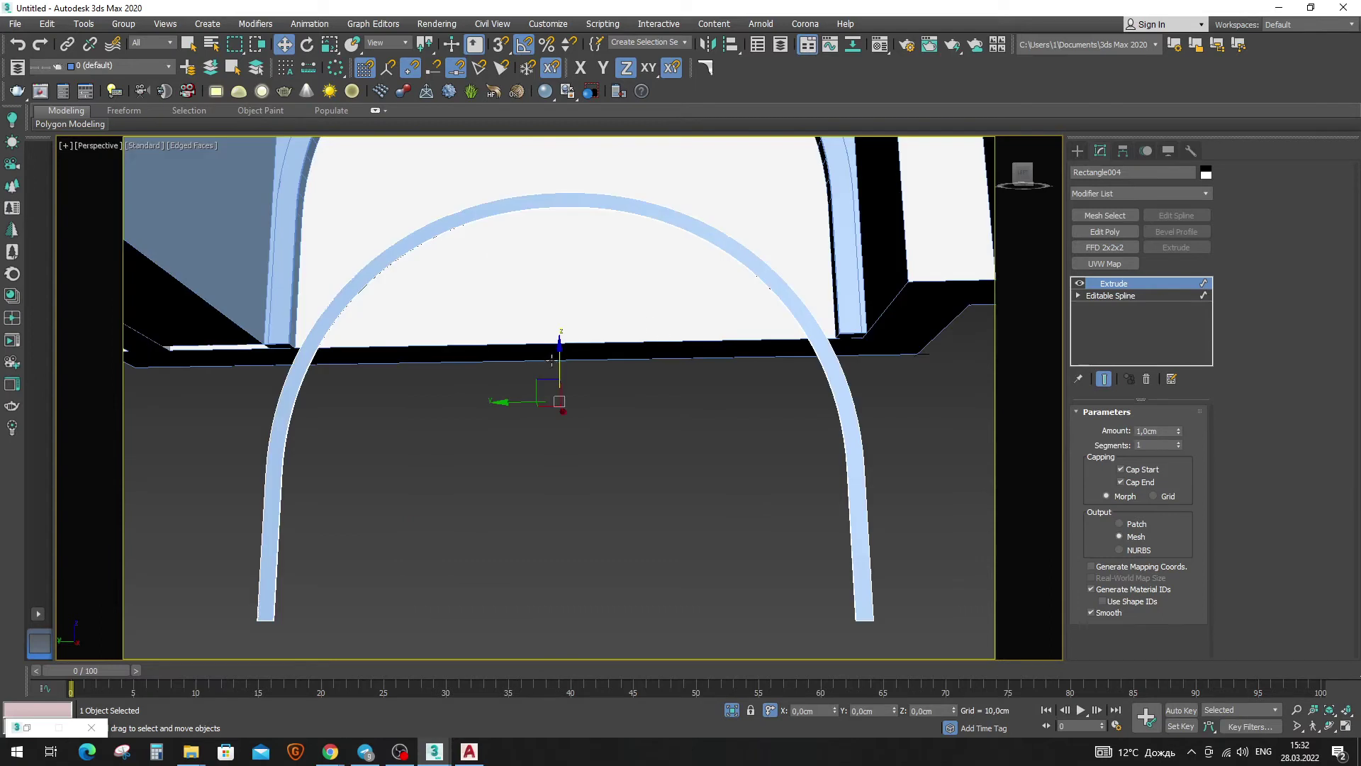
left_click_drag(559, 366, 647, 106)
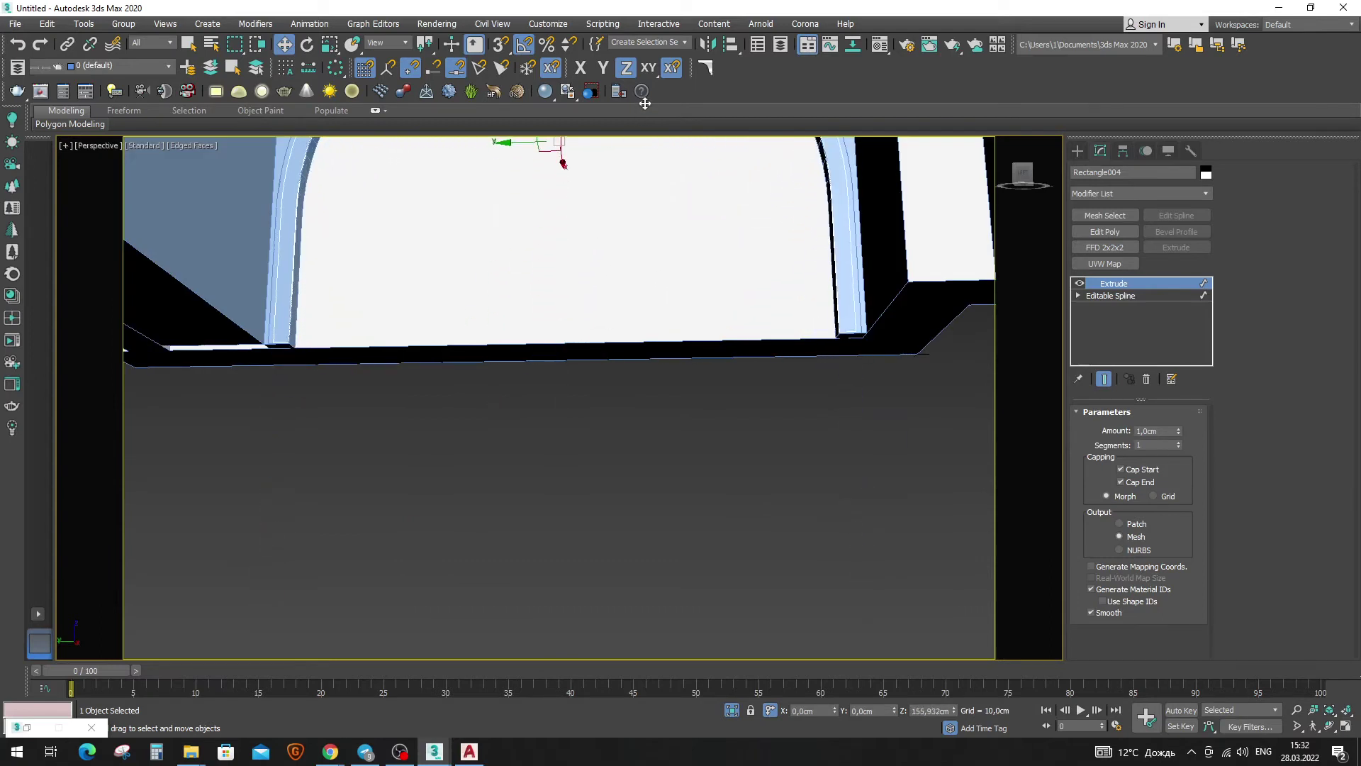
Lower the new arch band back down and centre it at X 0.
mouse_move(648, 105)
left_mouse_down()
mouse_move(522, 307)
mouse_move(517, 345)
left_mouse_up()
double_click(813, 711)
type("0")
key("Return")
With snaps on, snap Rectangle004's corner onto Rectangle003's corner, then turn snapping off.
scroll(436, 504, "up", 1)
scroll(471, 368, "up", 3)
scroll(467, 383, "up", 2)
scroll(463, 392, "up", 2)
key("s")
left_click_drag(462, 392, 464, 363)
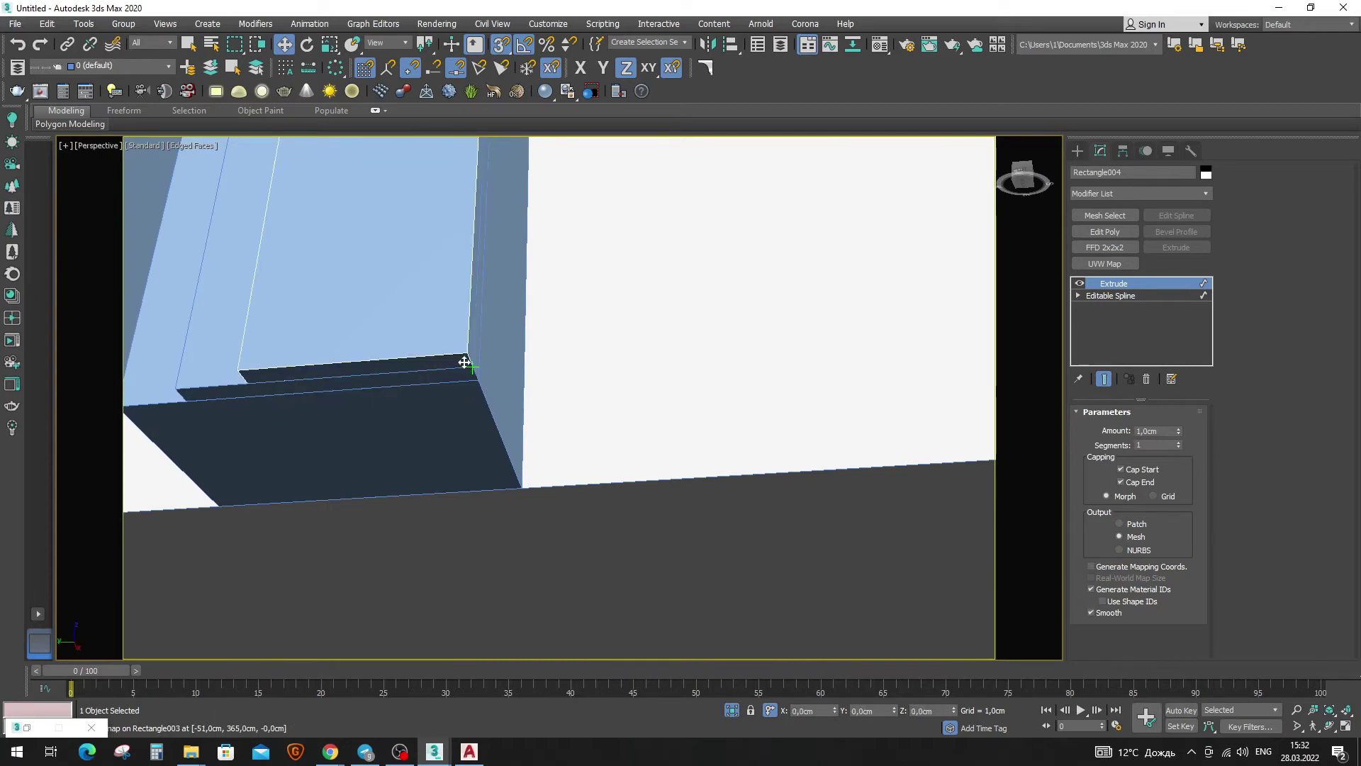
scroll(467, 376, "down", 2)
scroll(469, 381, "down", 2)
key("s")
Inspect the arch from below and compare it with the Behance bedroom reference.
scroll(479, 400, "down", 1)
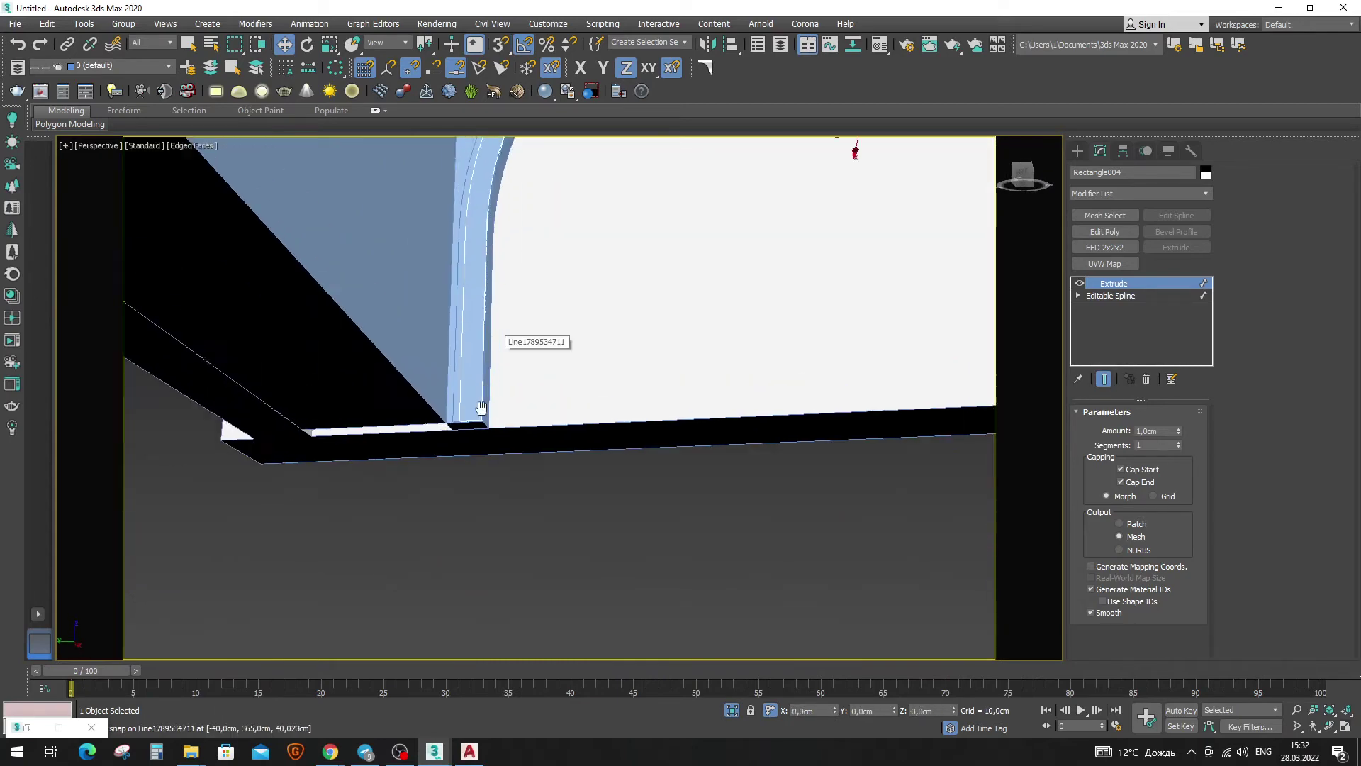
scroll(482, 383, "down", 3)
mouse_move(484, 328)
middle_mouse_down("alt")
mouse_move(462, 447)
mouse_move(855, 348)
mouse_move(720, 394)
middle_mouse_up("alt")
scroll(708, 413, "up", 3)
scroll(709, 414, "down", 3)
key("alt+Tab")
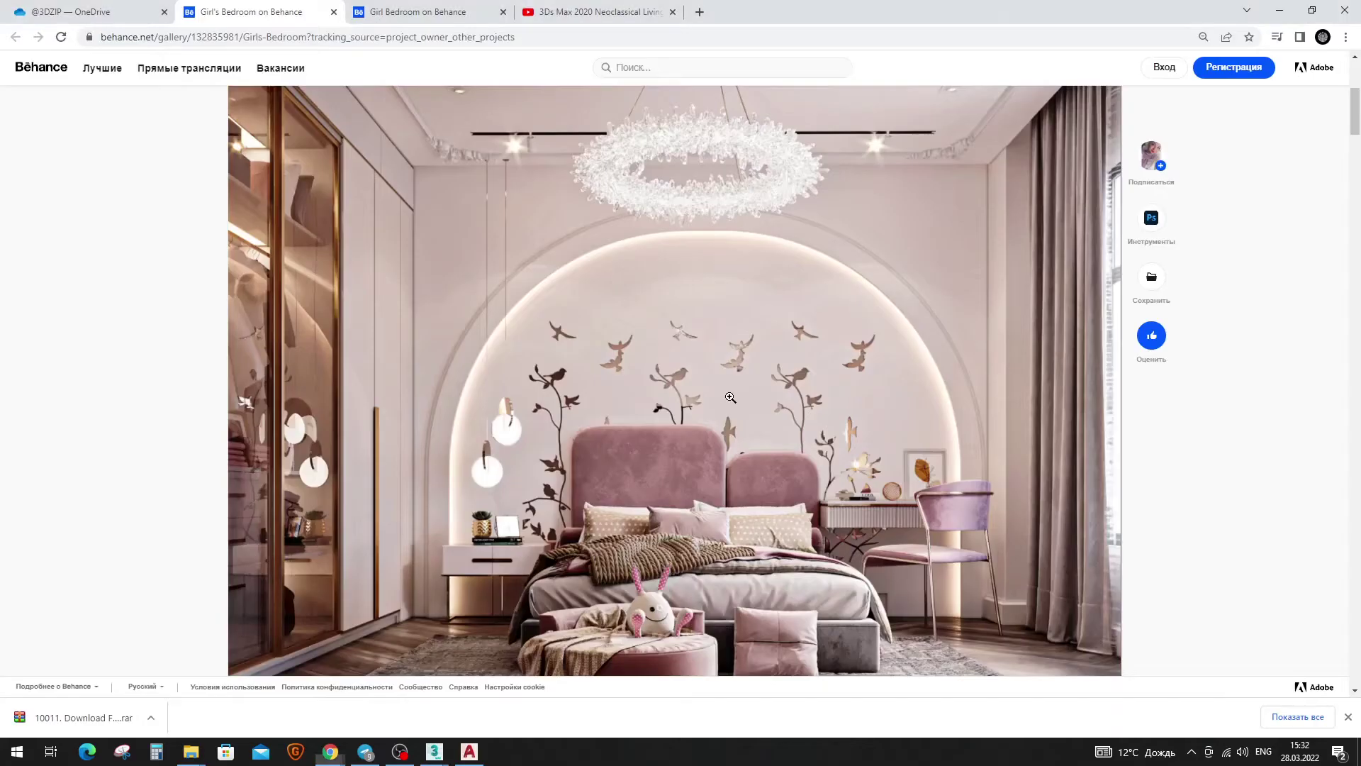
key("alt+Tab")
Select the first, inner and outer arch bands in turn.
scroll(761, 387, "up", 2)
scroll(743, 429, "up", 2)
scroll(743, 430, "up", 2)
scroll(748, 474, "down", 2)
left_click(712, 475)
left_click(703, 483)
left_click(709, 482)
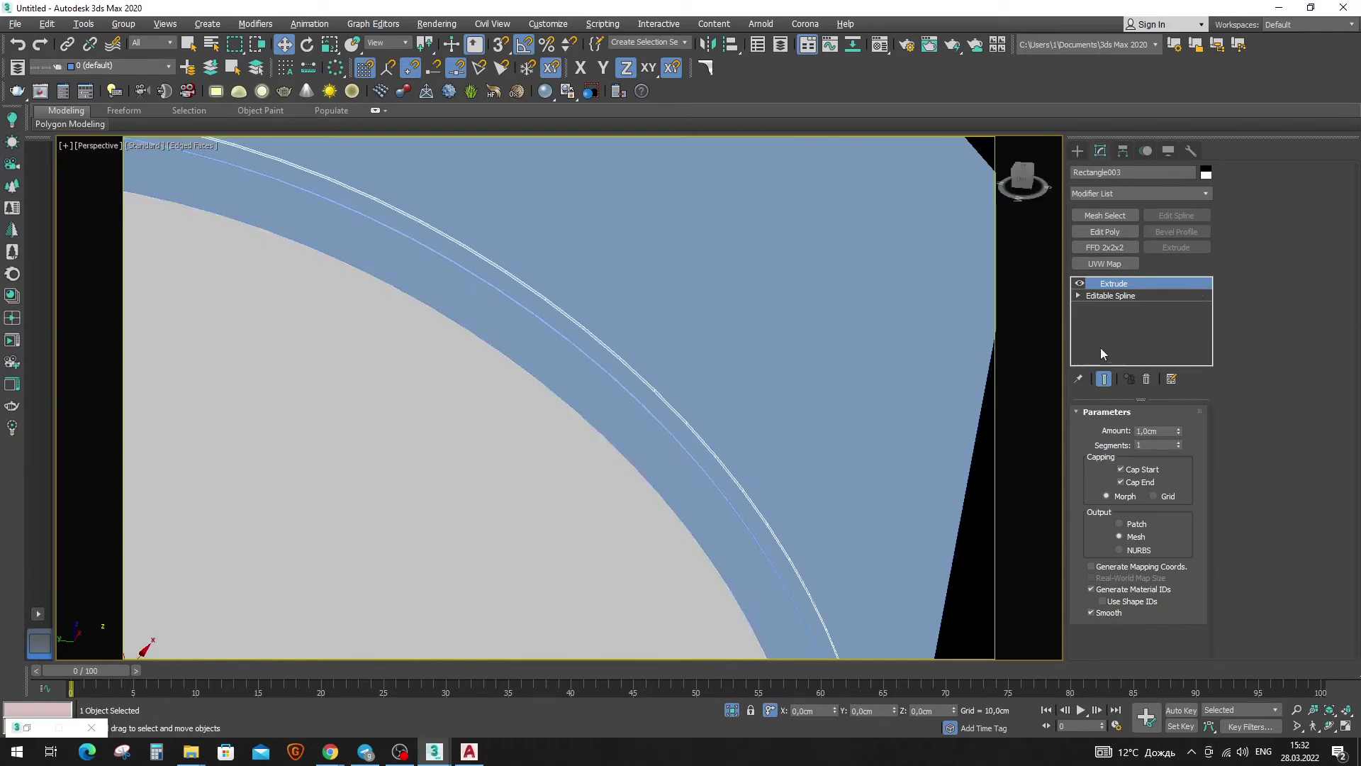
Make the outer arch band 1.5 cm deep and select the arch molding face-on.
key("Return")
key("alt+shift")
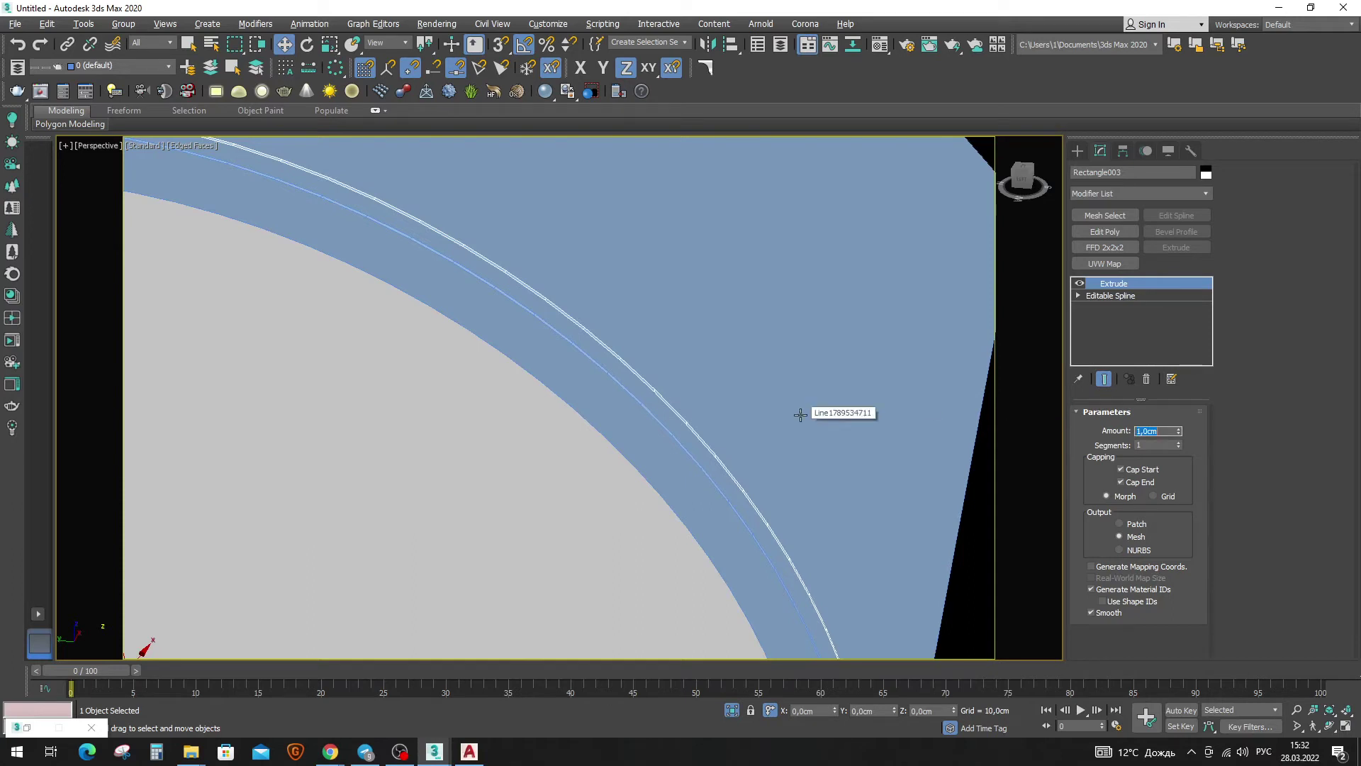
type("1,5")
left_click(655, 458)
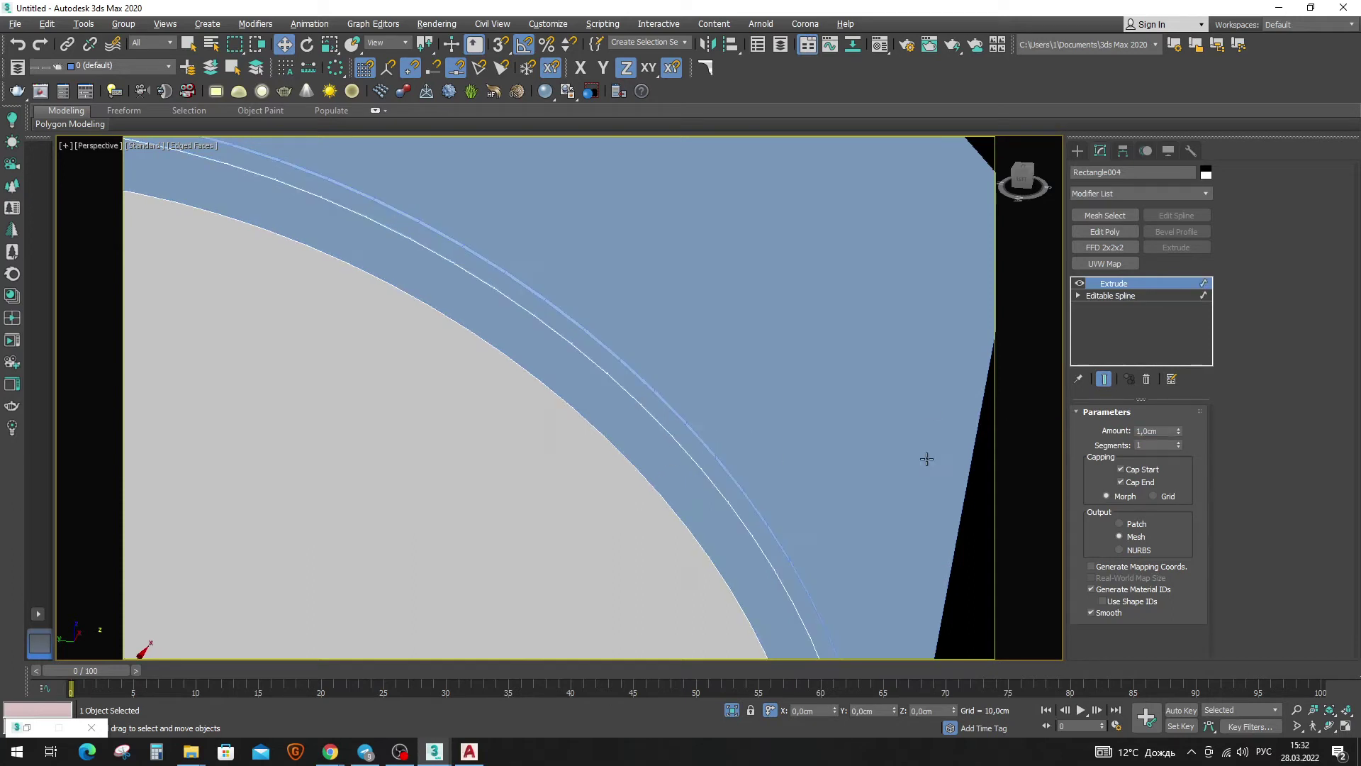
scroll(648, 472, "down", 5)
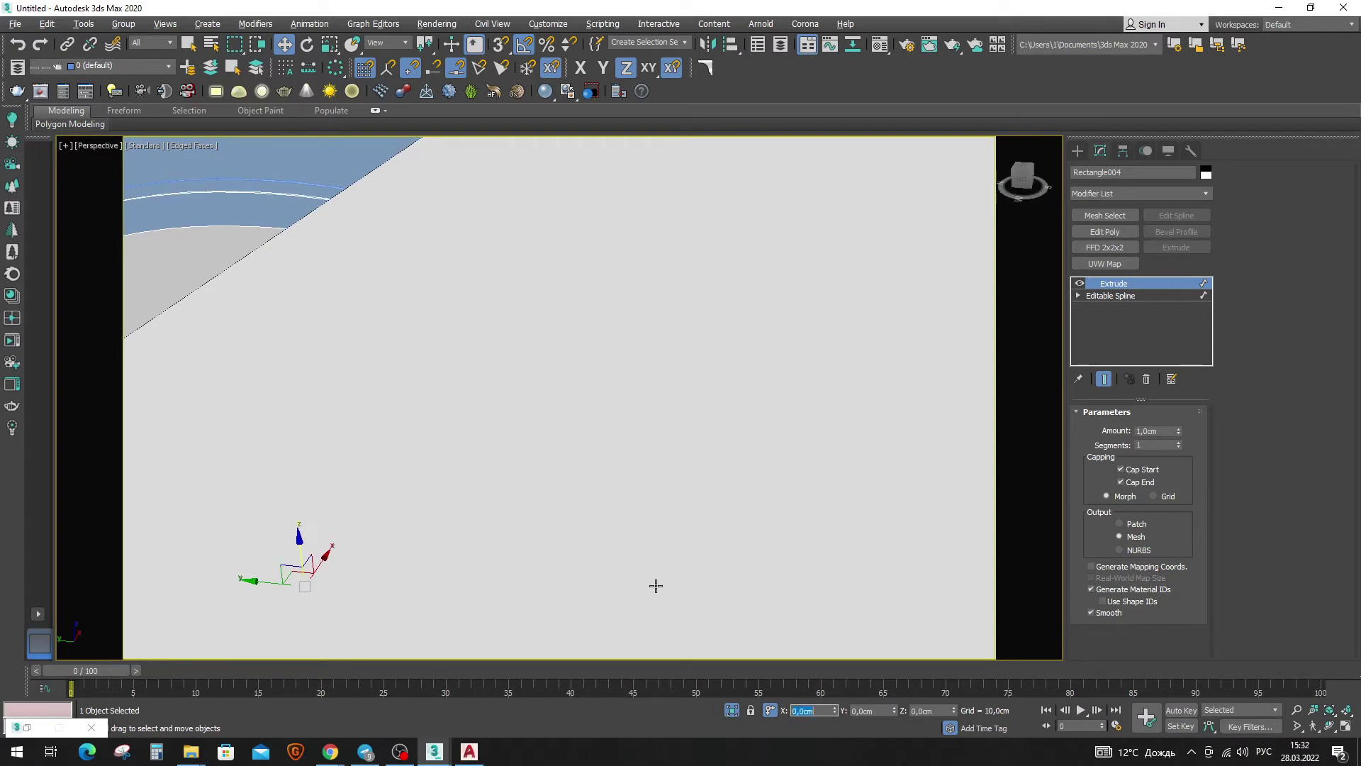
scroll(523, 465, "up", 3)
middle_click_drag(523, 465, 692, 480, "alt")
scroll(621, 389, "up", 4)
scroll(622, 389, "down", 2)
left_click(668, 355)
In the Material Editor, pick the first sample material and select the wall and arch bands.
key("m")
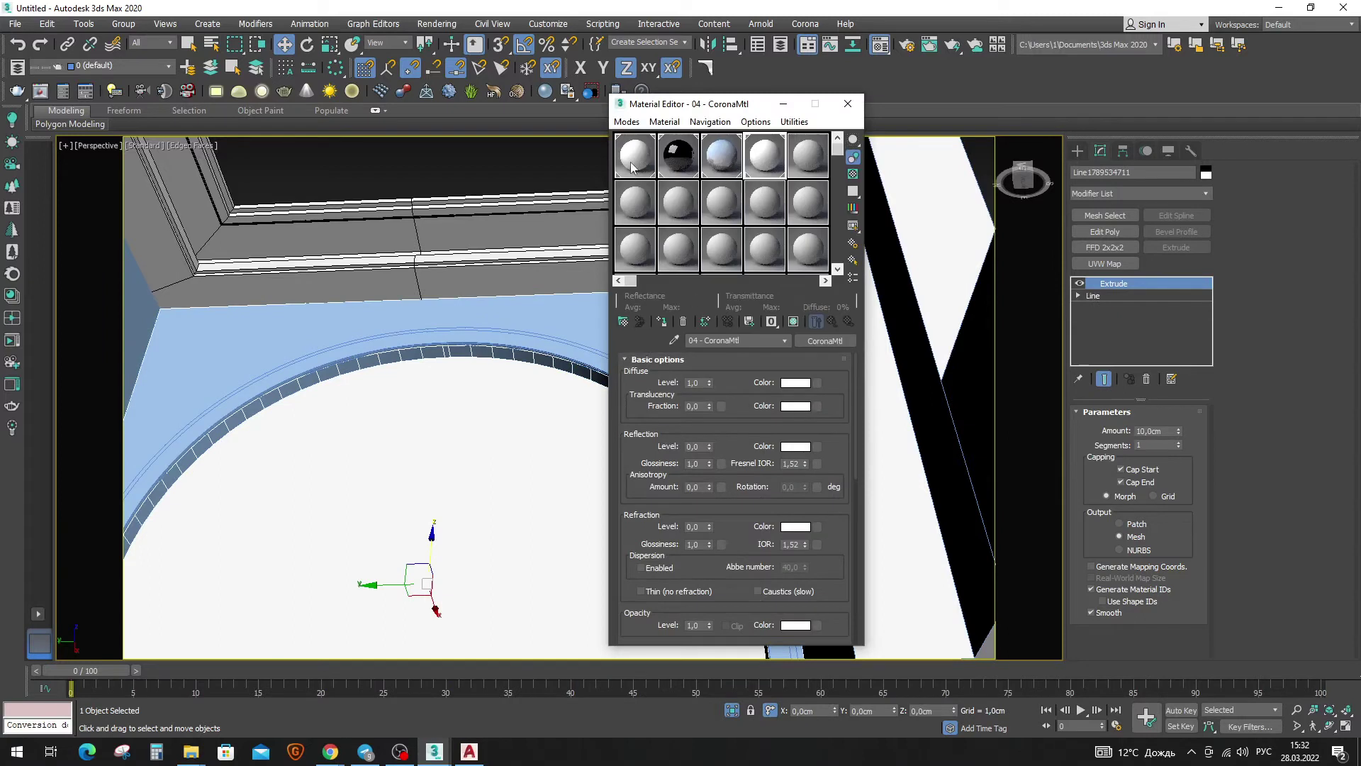
left_click(634, 156)
left_click(765, 161)
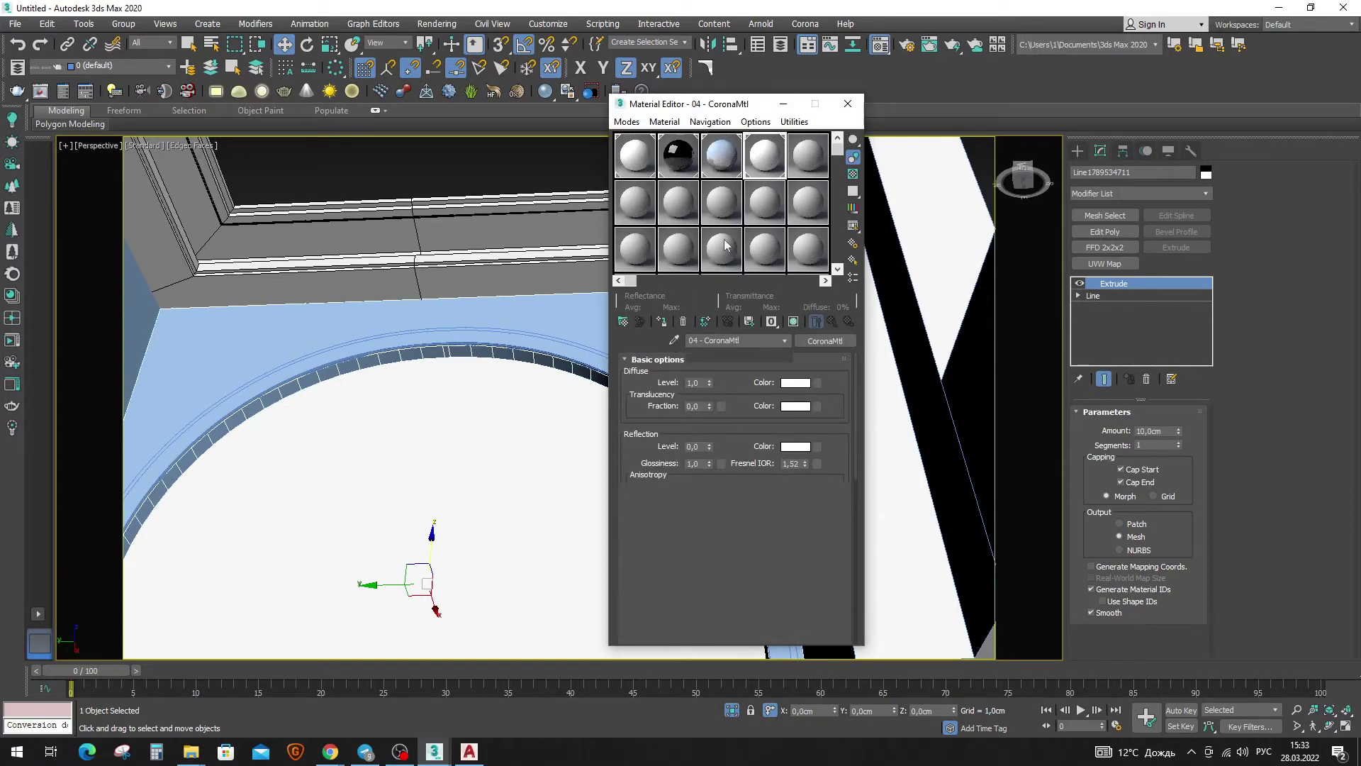
left_click(634, 155)
left_click(525, 249)
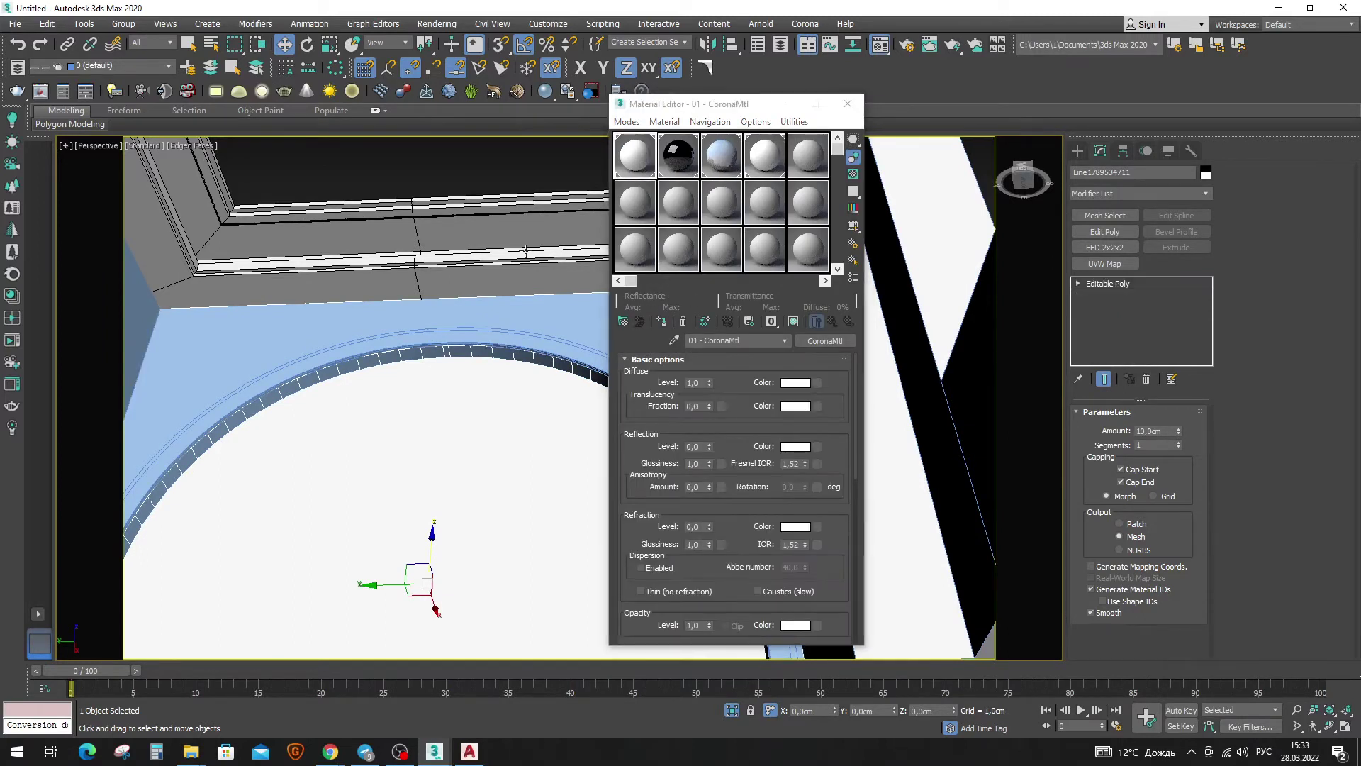
left_click(562, 334)
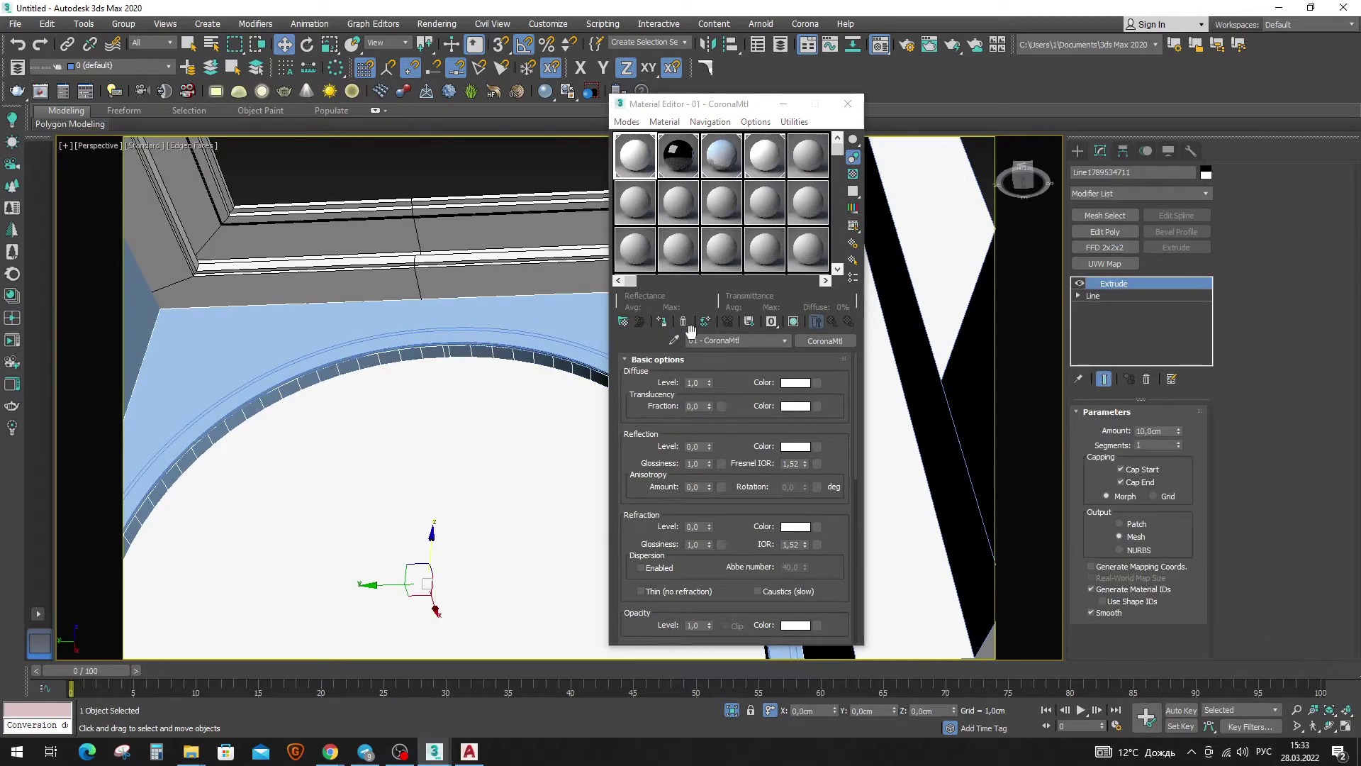
middle_click_drag(600, 333, 559, 350, "alt")
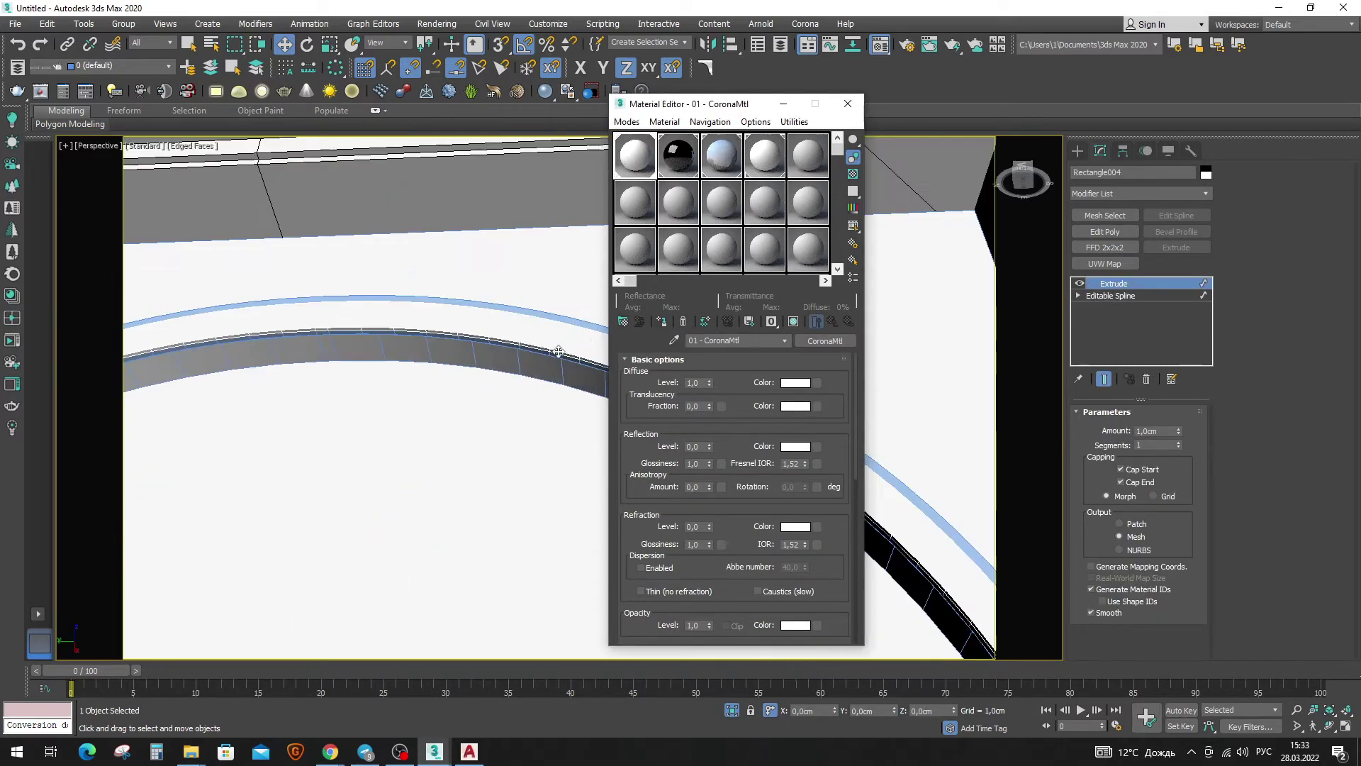
left_click(578, 320)
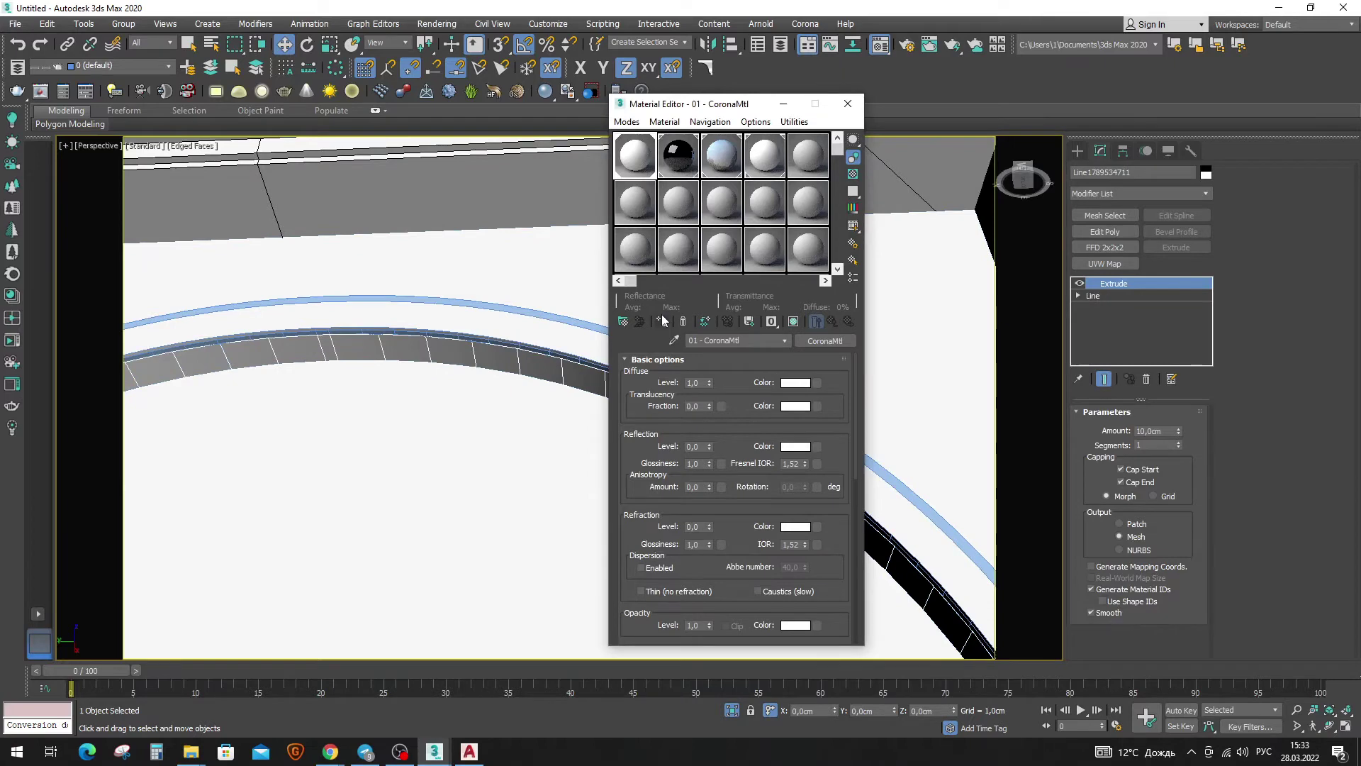
left_click(565, 321)
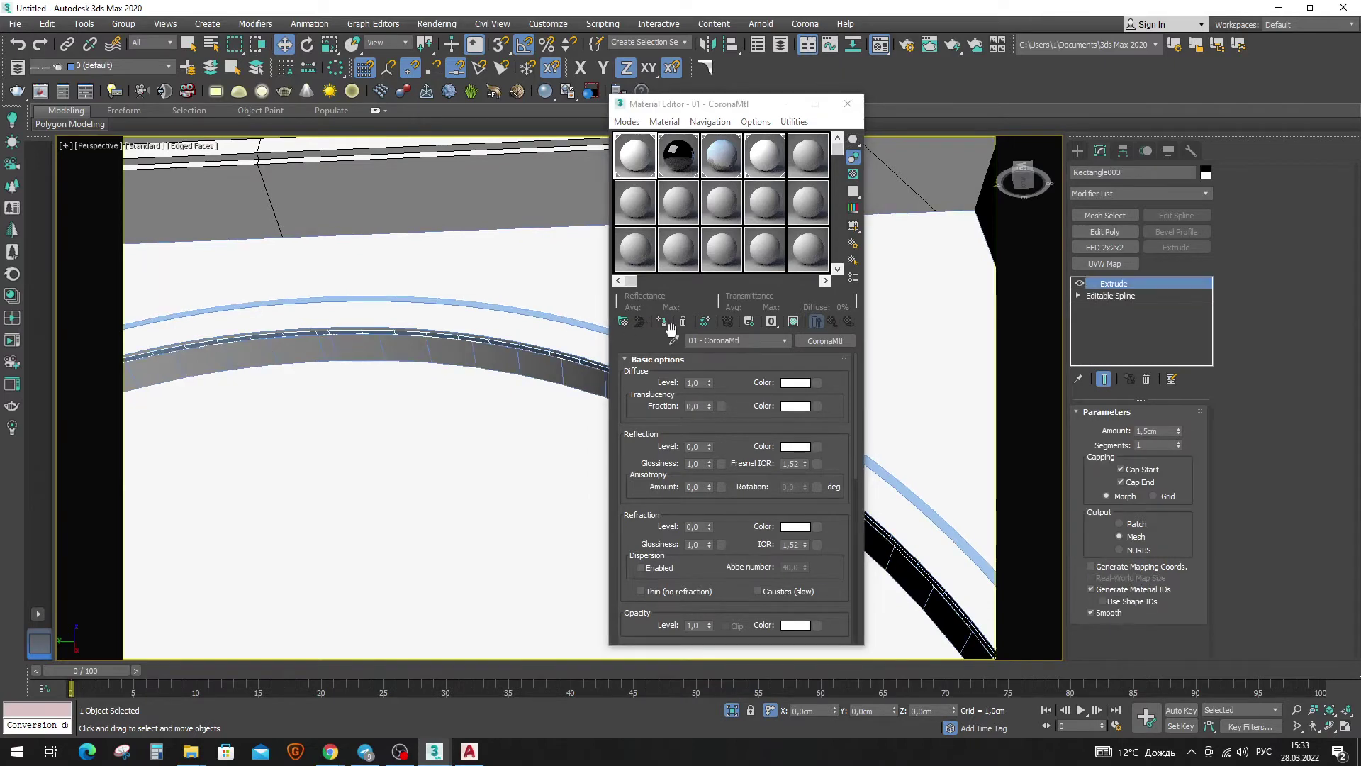
middle_click_drag(565, 322, 550, 416, "alt")
Load a CoronaAO map into diffuse with grey occluded colour and 0.5 cm max distance.
left_click(818, 383)
scroll(780, 500, "down", 5)
left_click(772, 386)
double_click(772, 386)
left_click(718, 377)
left_click_drag(422, 198, 415, 140)
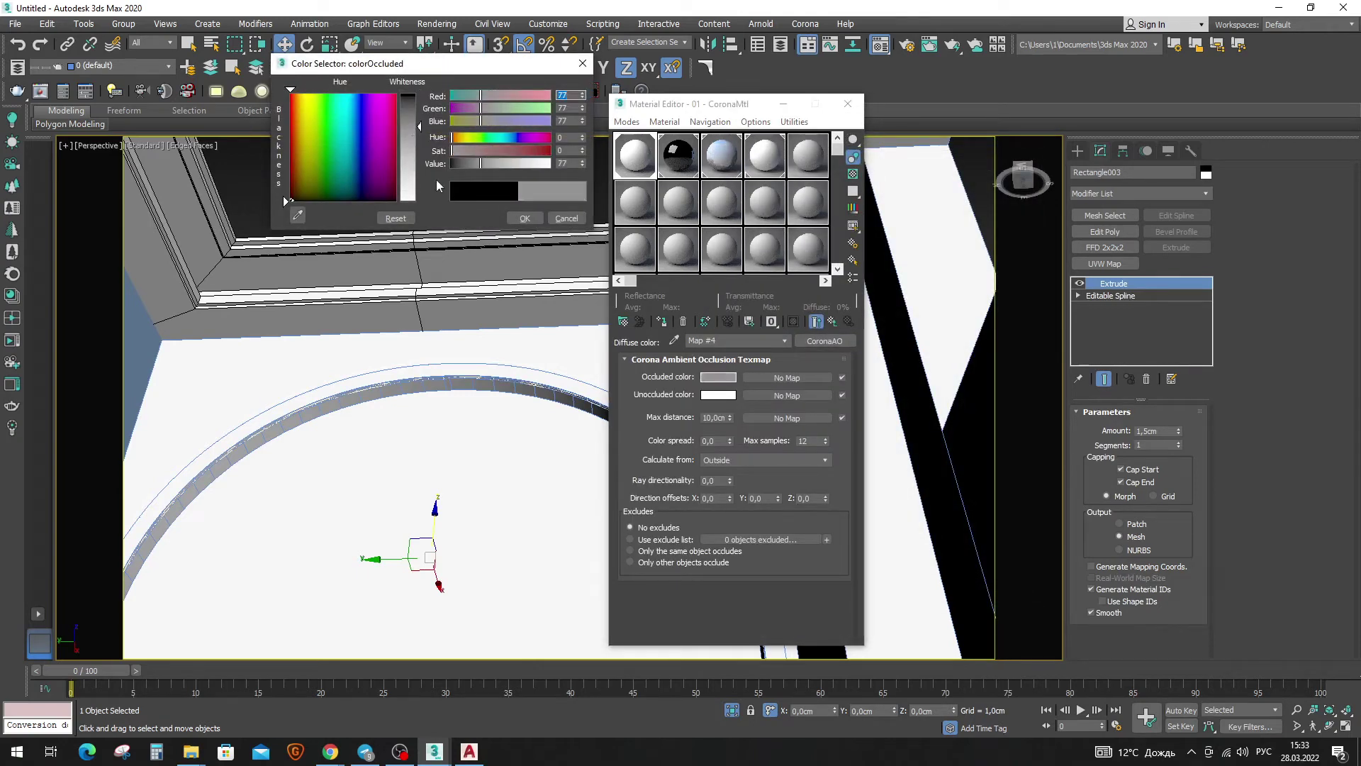
left_click(525, 218)
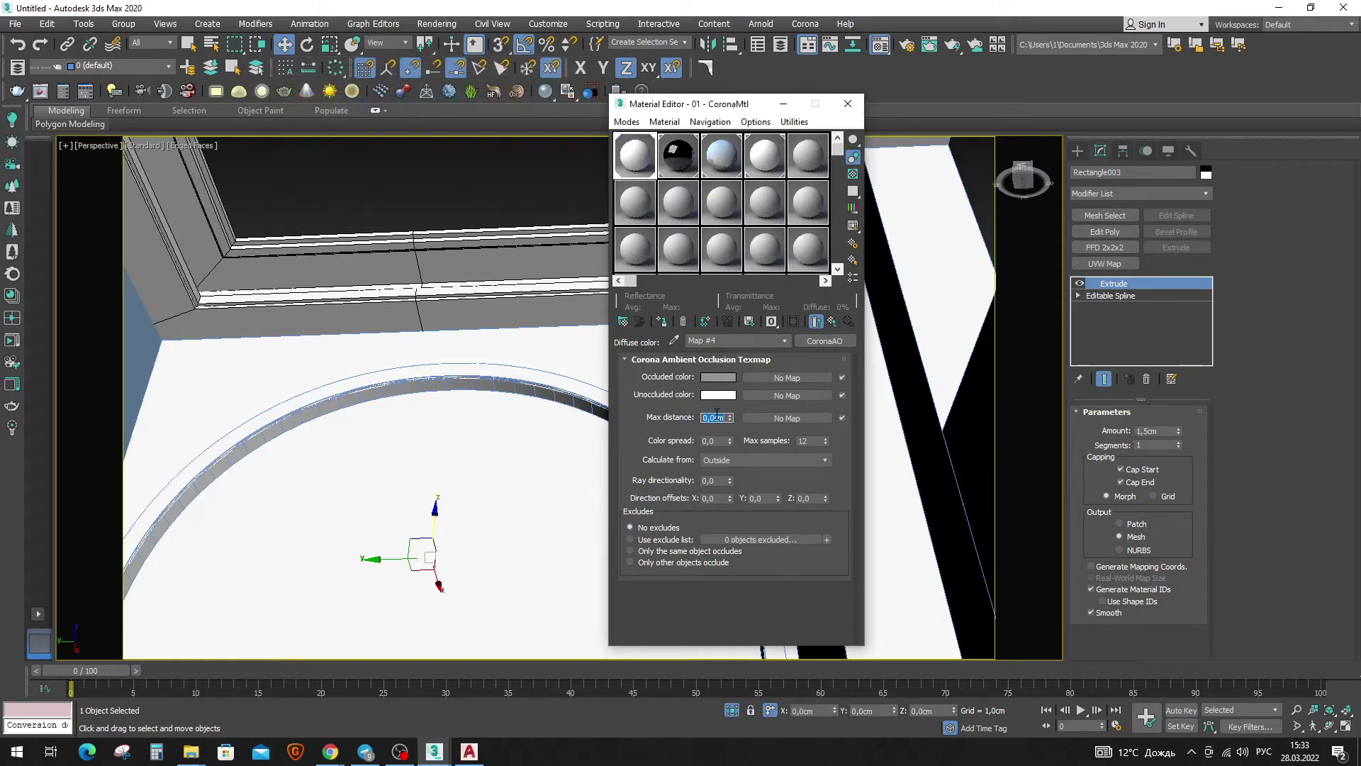
type("0,5")
left_click(708, 441)
key("Delete")
Close the Material Editor and select the curved arch molding in the room view.
left_click(848, 104)
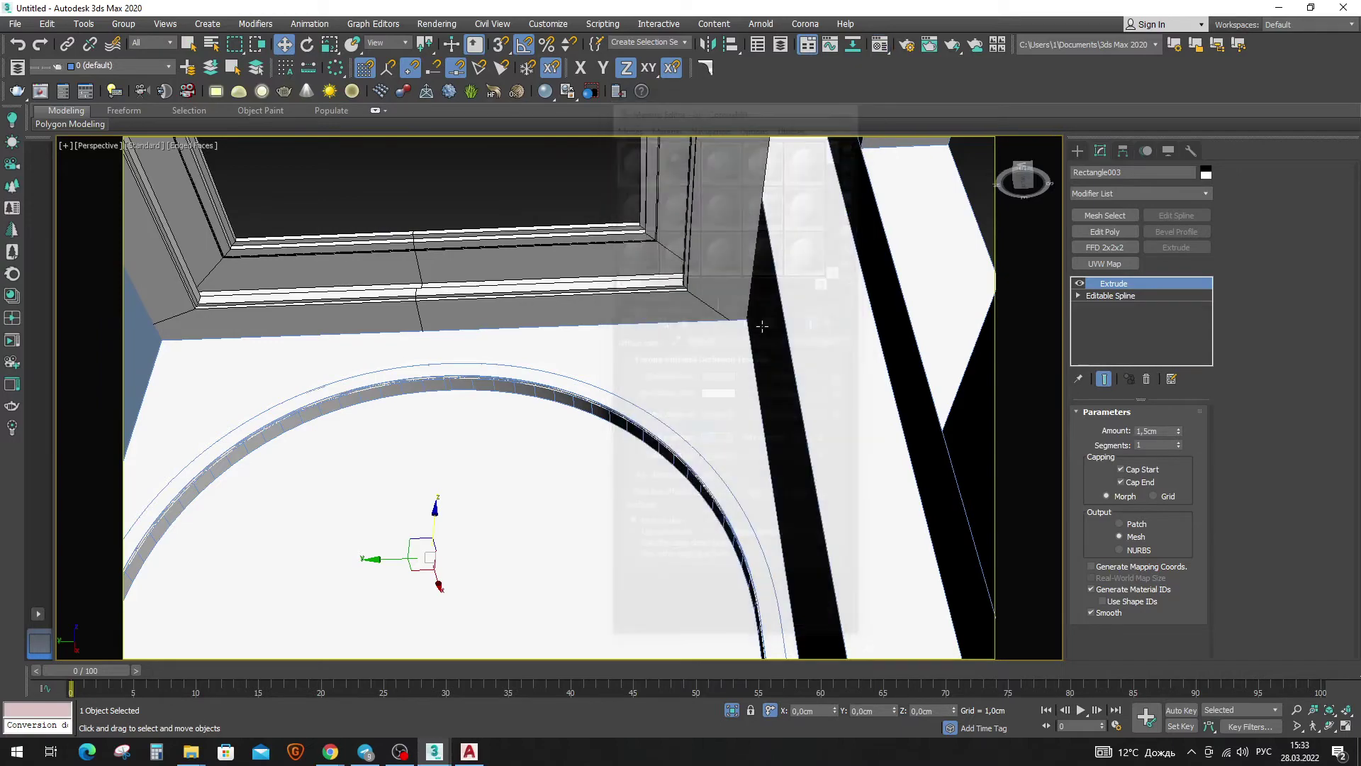
middle_click_drag(815, 298, 792, 341, "alt")
scroll(723, 500, "up", 3)
scroll(731, 500, "up", 3)
left_click(735, 498)
Scroll through the Behance reference images in the browser and return to the scene.
key("alt+Tab")
scroll(735, 498, "down", 5)
scroll(734, 498, "down", 5)
scroll(734, 498, "down", 5)
scroll(734, 498, "down", 5)
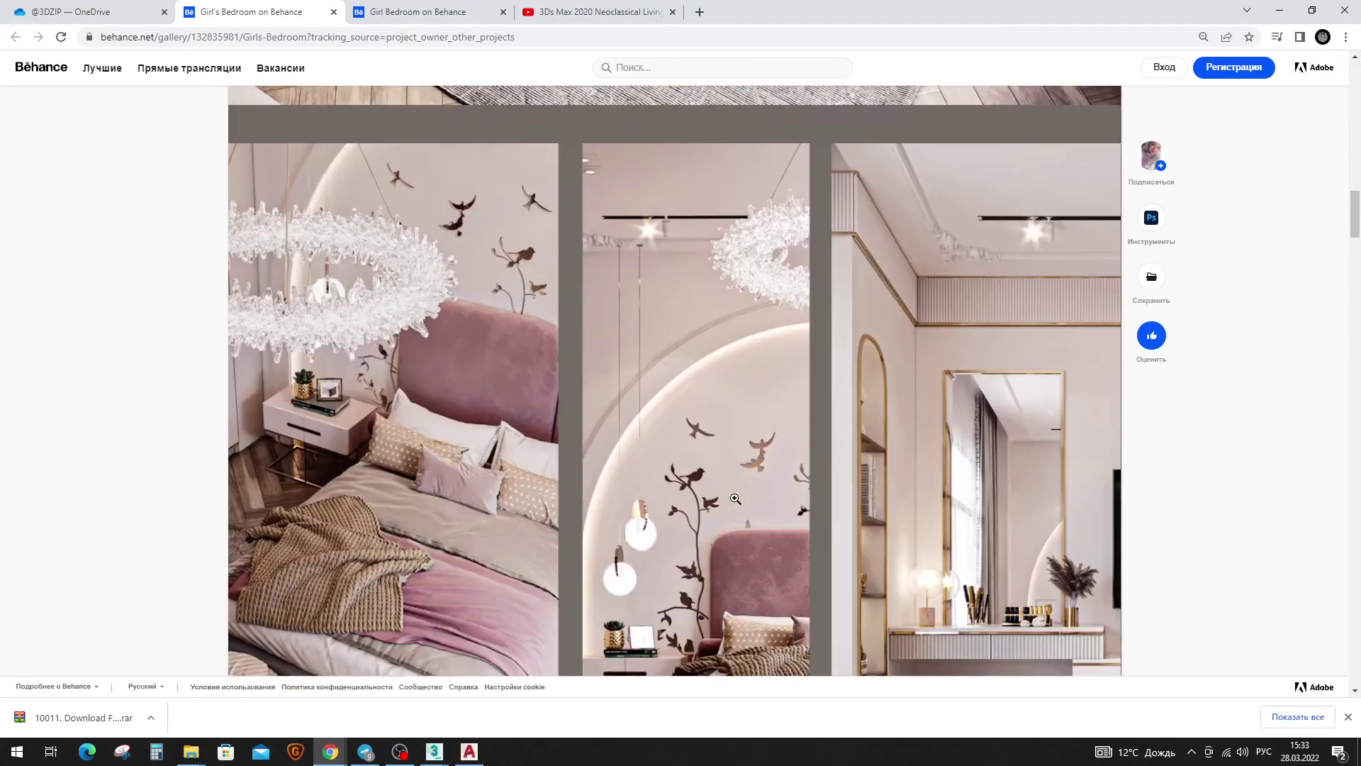
scroll(734, 499, "down", 5)
scroll(735, 498, "down", 5)
key("alt+Tab")
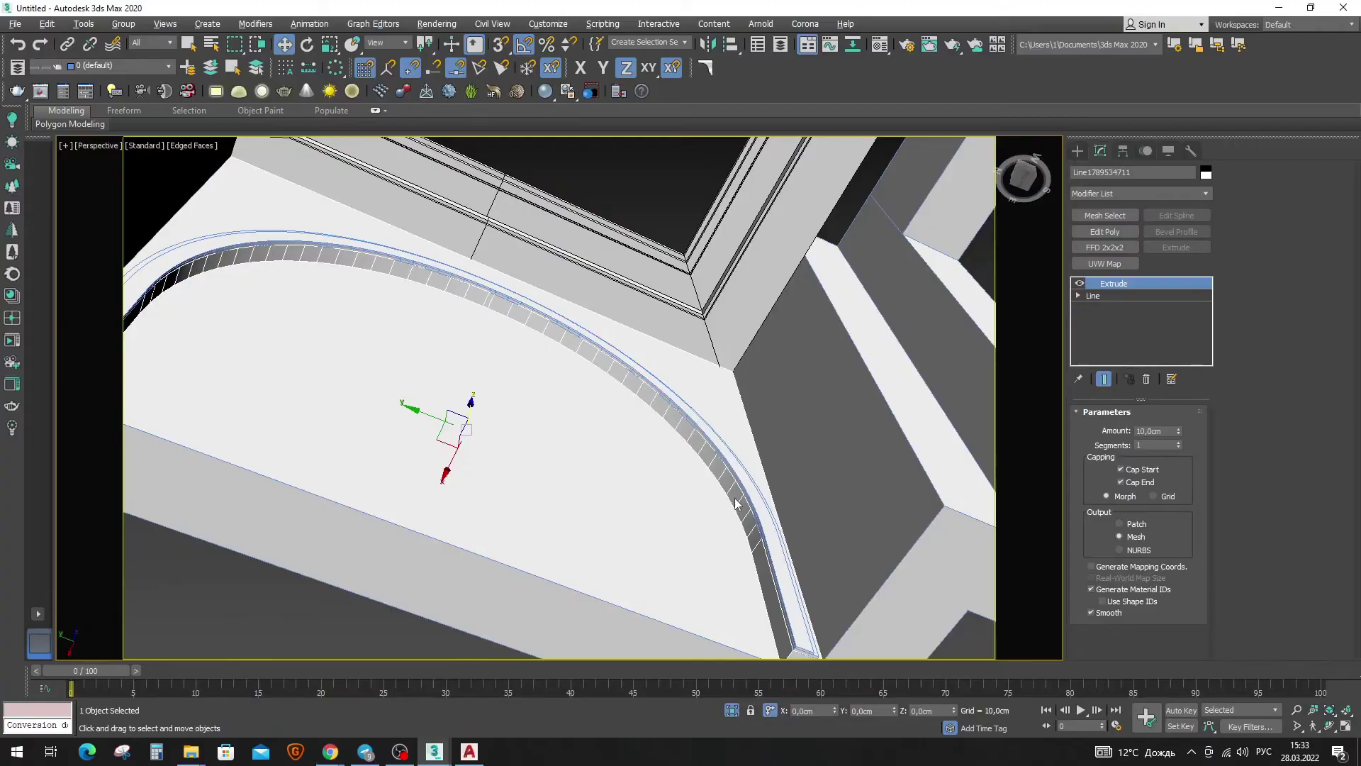
Open the arch molding's Line level in the modifier stack.
scroll(666, 418, "up", 3)
scroll(709, 376, "up", 2)
scroll(711, 375, "down", 1)
scroll(720, 334, "down", 1)
scroll(707, 359, "down", 4)
scroll(707, 419, "down", 3)
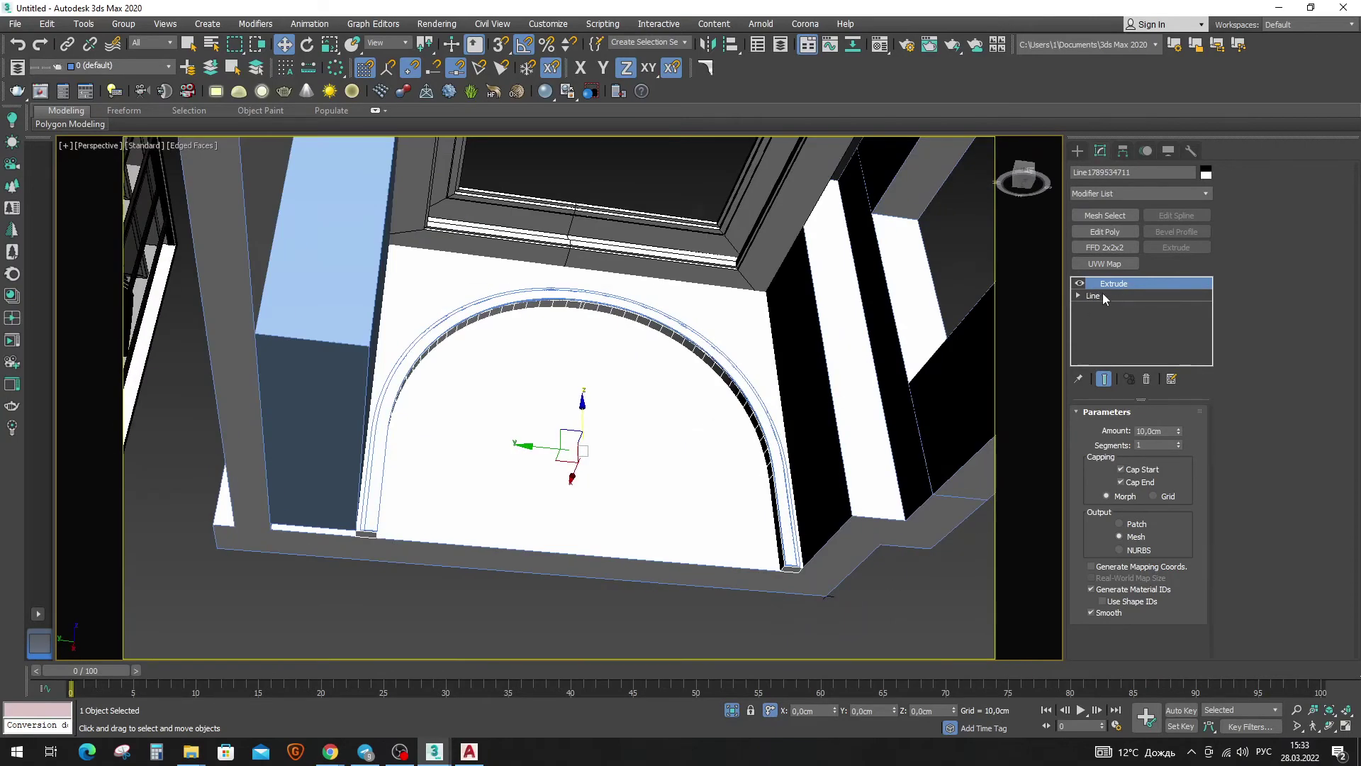
left_click(1094, 295)
In wireframe from above, box-select the vertices at the left leg's foot.
mouse_move(769, 388)
middle_mouse_down("alt")
mouse_move(654, 497)
mouse_move(363, 604)
middle_mouse_up("alt")
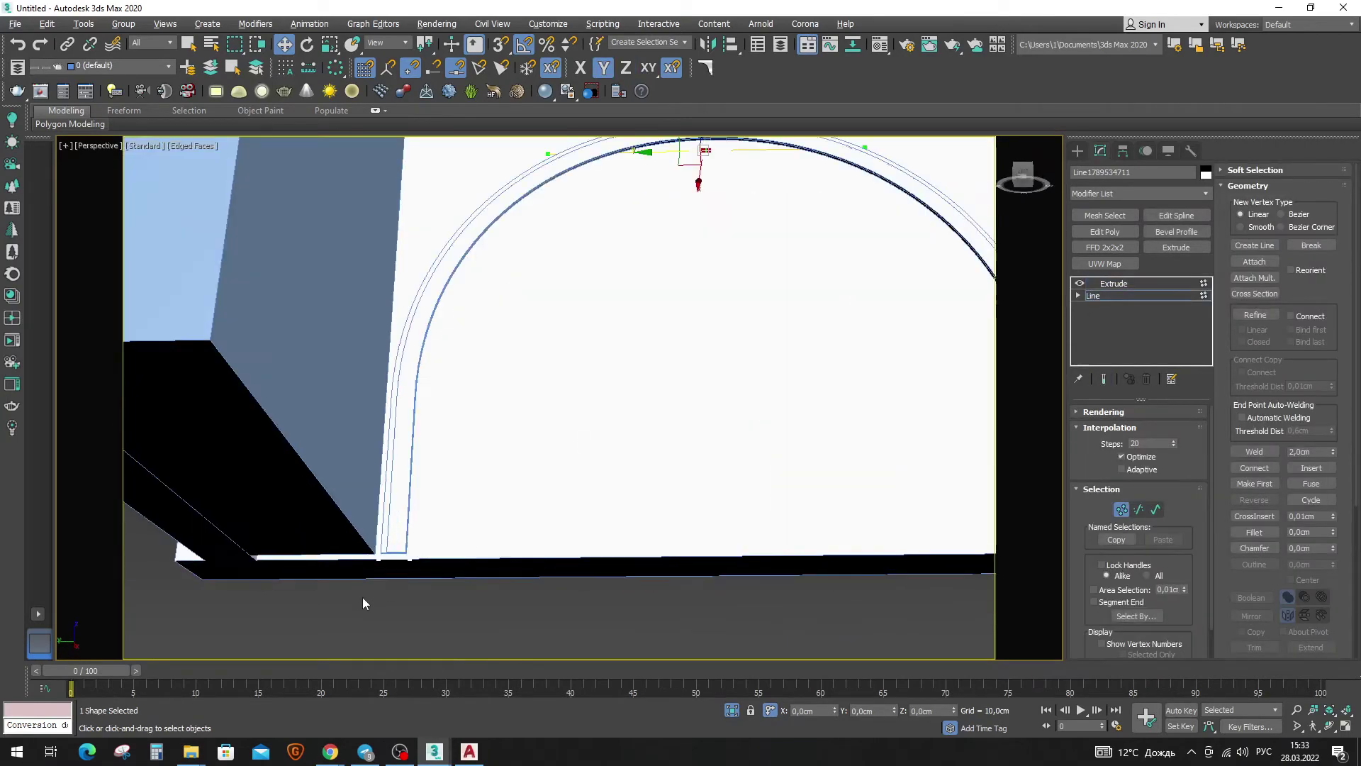
scroll(425, 551, "up", 2)
scroll(486, 371, "down", 2)
scroll(497, 369, "down", 3)
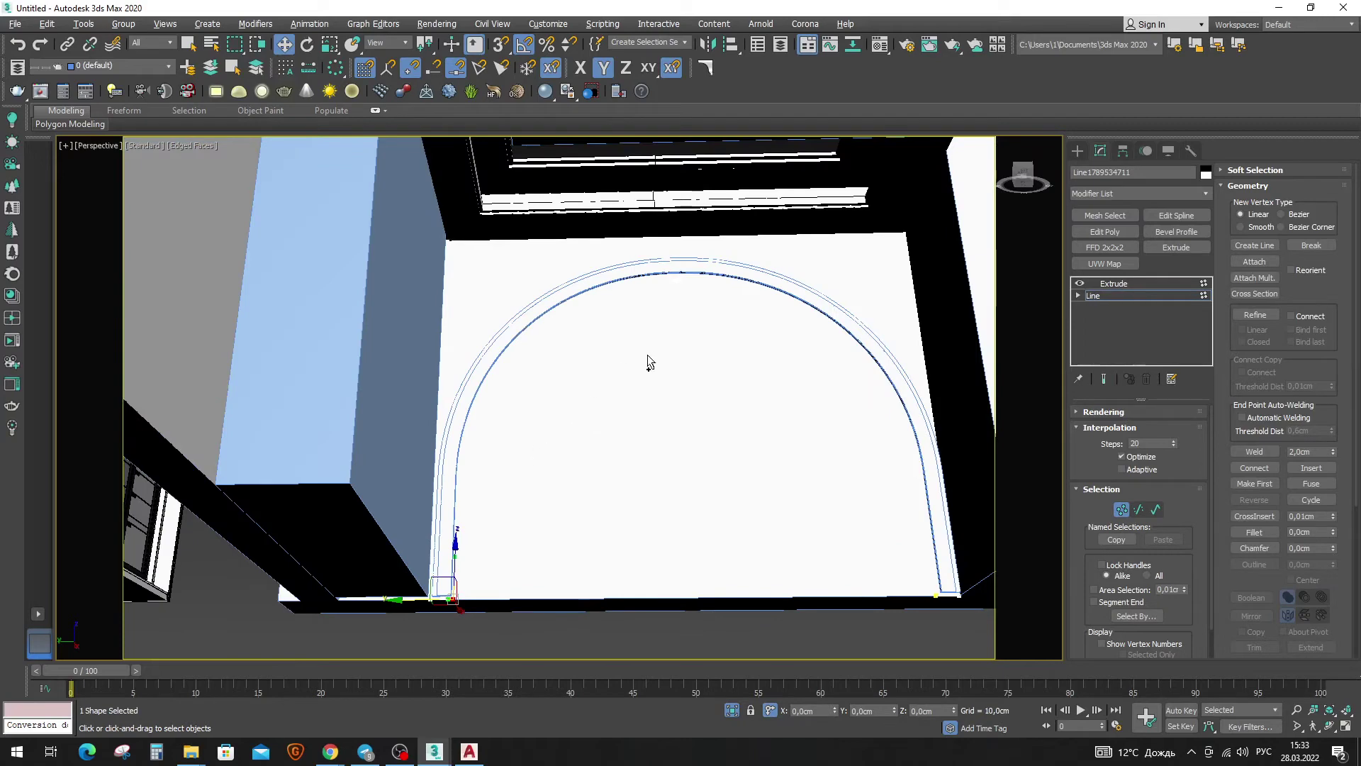
key("F3")
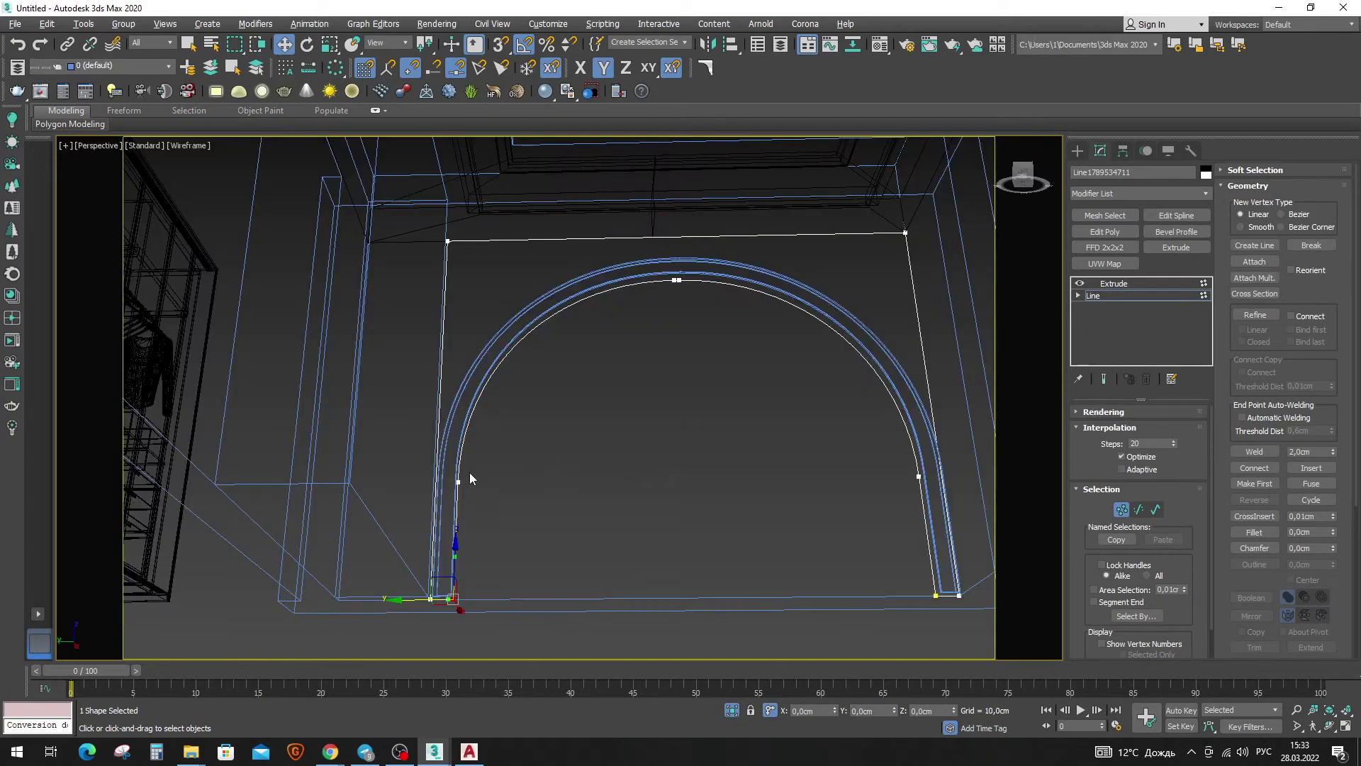
left_click_drag(454, 519, 497, 482)
scroll(638, 340, "up", 3)
scroll(691, 291, "up", 1)
key("F3")
Pan along the left leg in wireframe and switch to Left view.
mouse_move(614, 325)
middle_mouse_down()
mouse_move(669, 332)
mouse_move(790, 234)
middle_mouse_up()
key("F3")
mouse_move(742, 293)
middle_mouse_down()
mouse_move(668, 334)
mouse_move(777, 324)
middle_mouse_up()
mouse_move(654, 469)
middle_mouse_down("alt")
mouse_move(681, 413)
mouse_move(633, 444)
mouse_move(567, 545)
mouse_move(576, 526)
mouse_move(560, 532)
middle_mouse_up("alt")
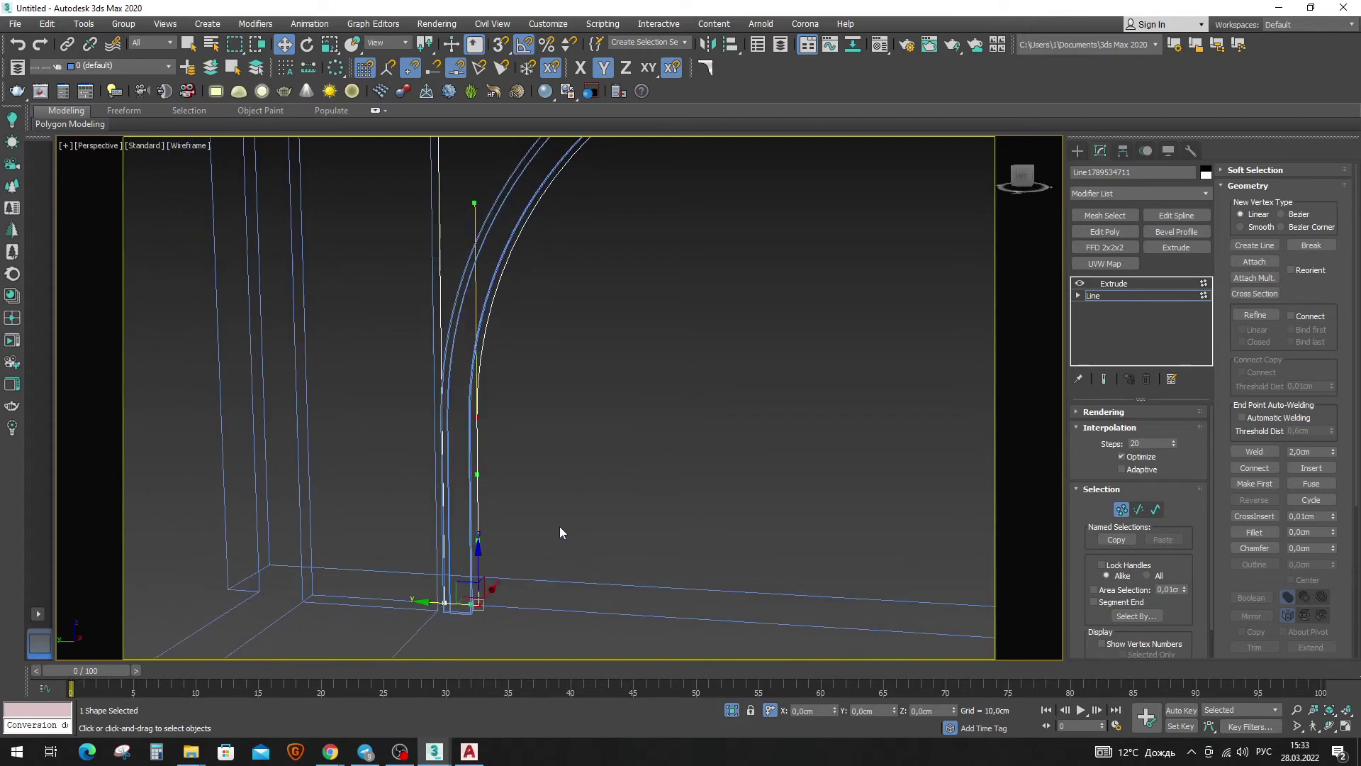
key("l")
scroll(567, 511, "down", 3)
scroll(582, 485, "up", 2)
scroll(583, 489, "up", 2)
Shift the selected left-leg vertices by X offset 1, twice.
left_click(812, 712)
type("1")
key("Return")
type("1")
key("Return")
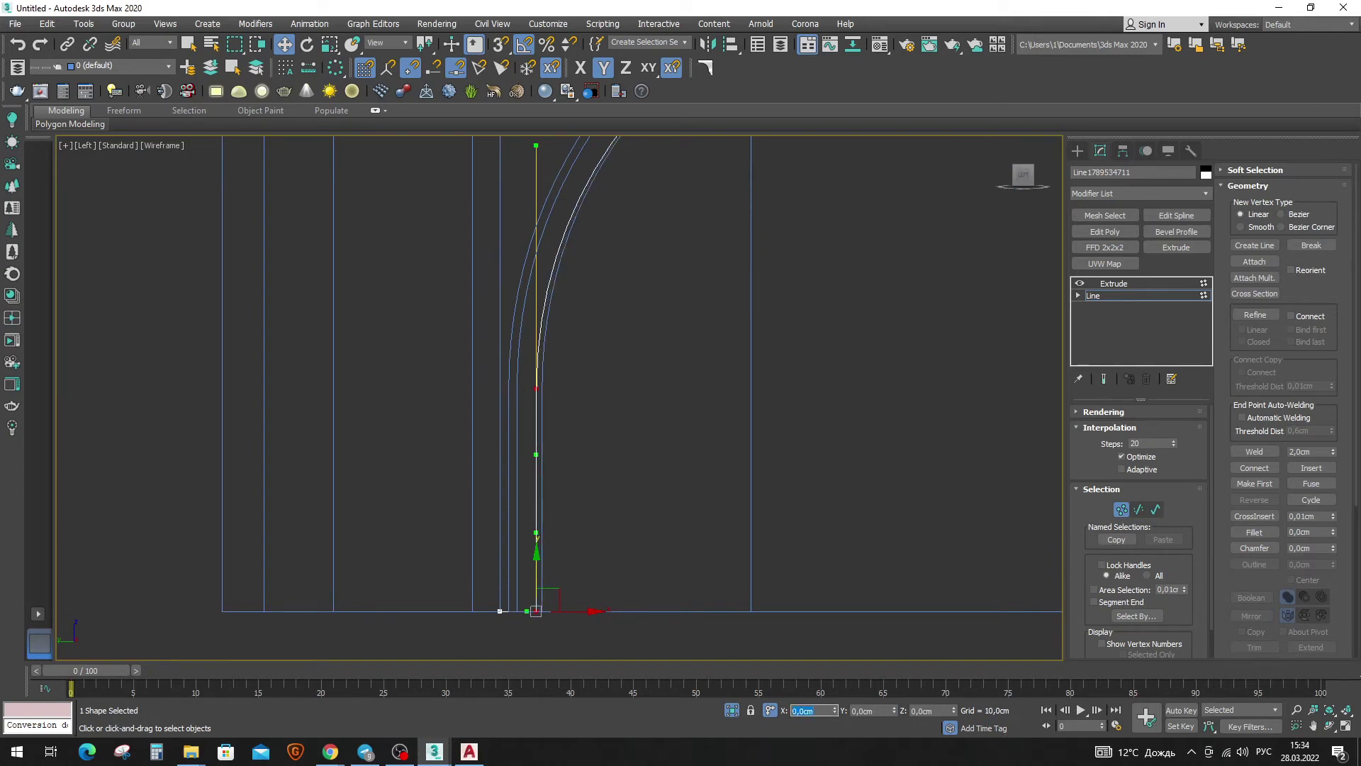
Shift the left-leg vertices by 1 more and raise the arch's top vertex by 3.
type("1")
key("Return")
scroll(509, 520, "down", 4)
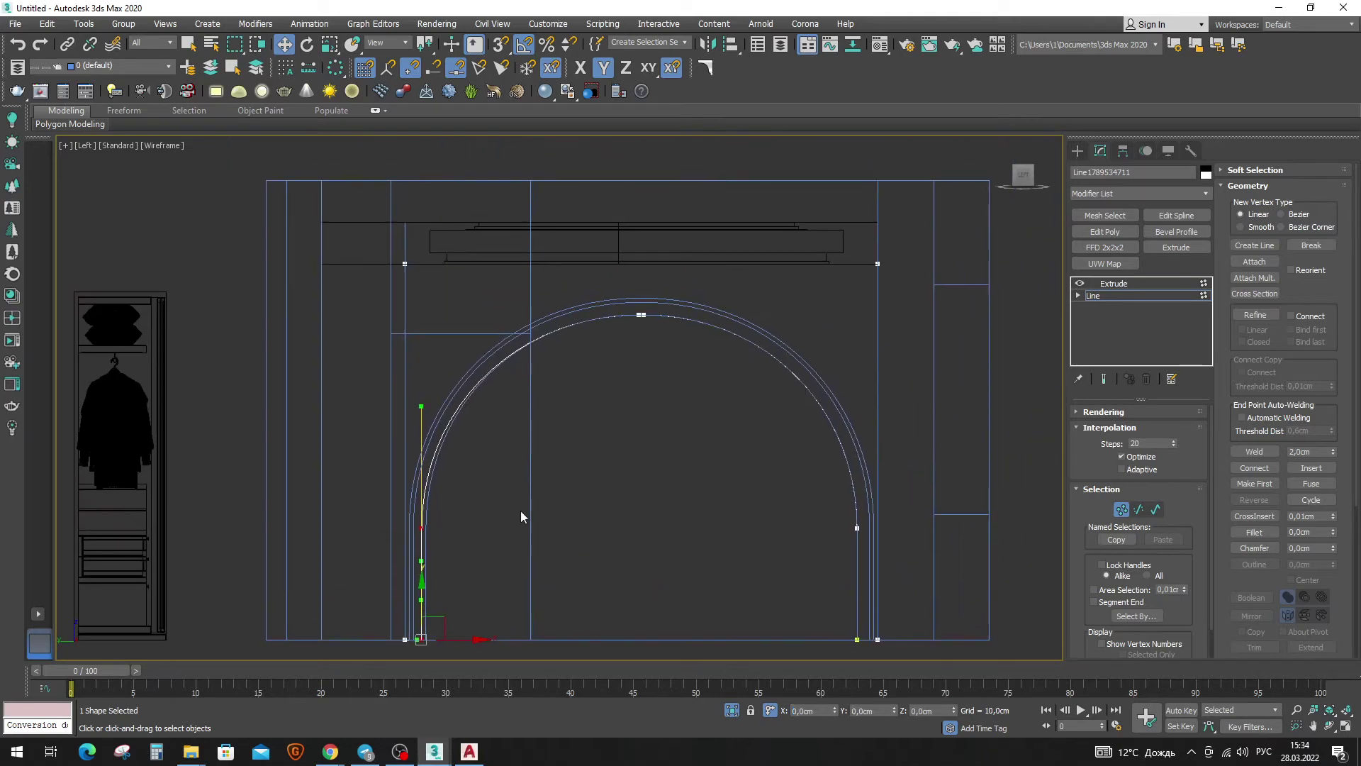
left_click_drag(725, 317, 726, 318)
left_click(865, 710)
type("3")
key("Return")
Move the lower right-leg vertices 3 units right along X.
left_click_drag(926, 400, 837, 656)
left_click(809, 711)
type("3")
key("Return")
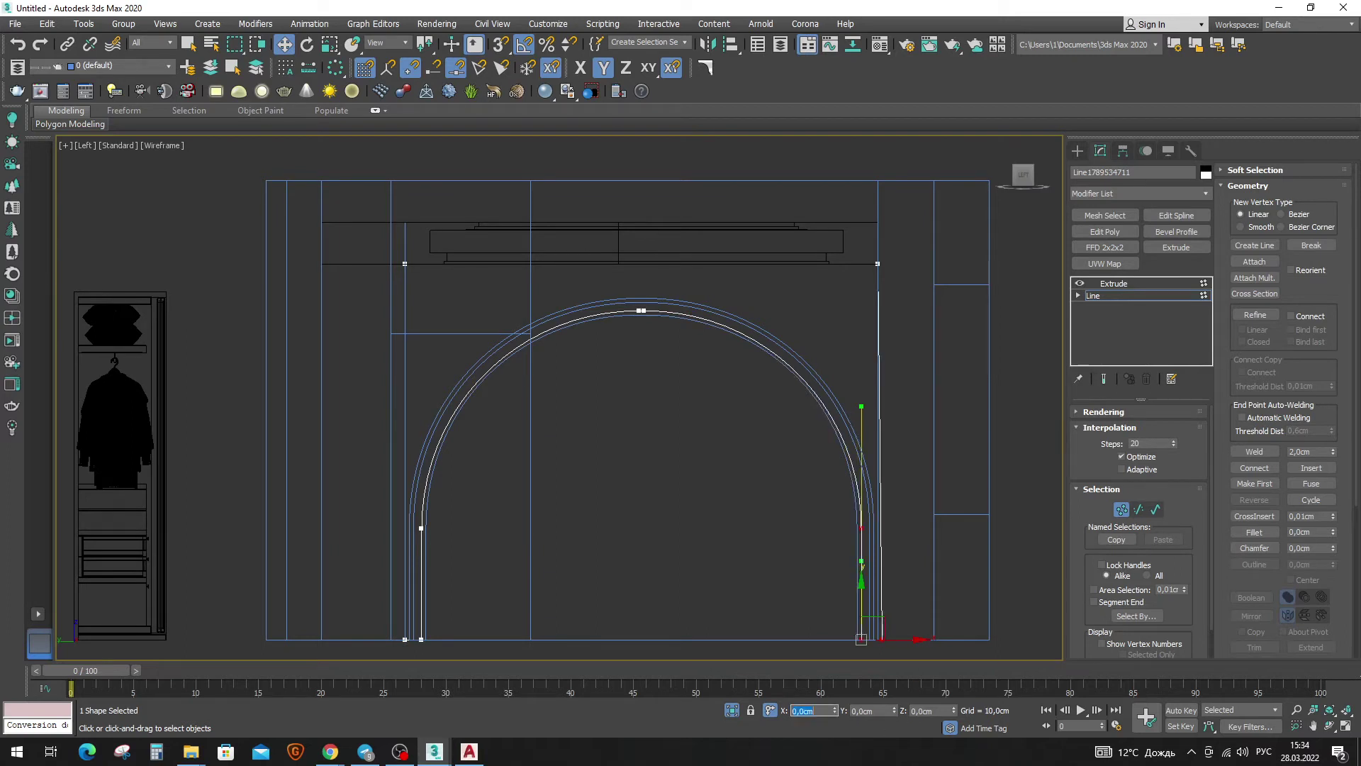
scroll(797, 404, "up", 2)
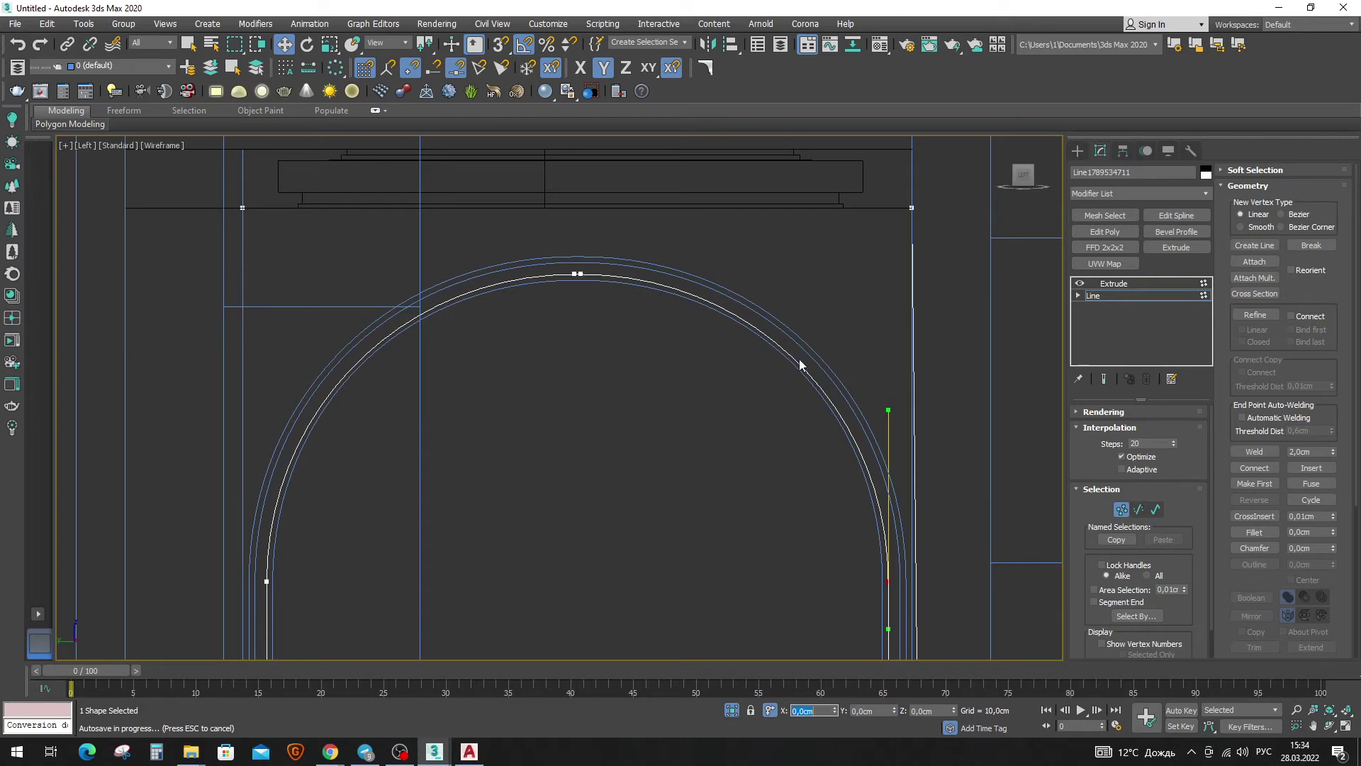
key("Escape")
Check the right leg's base in Perspective, then return to Left view near the arch base.
key("p")
middle_click_drag(798, 358, 719, 380, "alt")
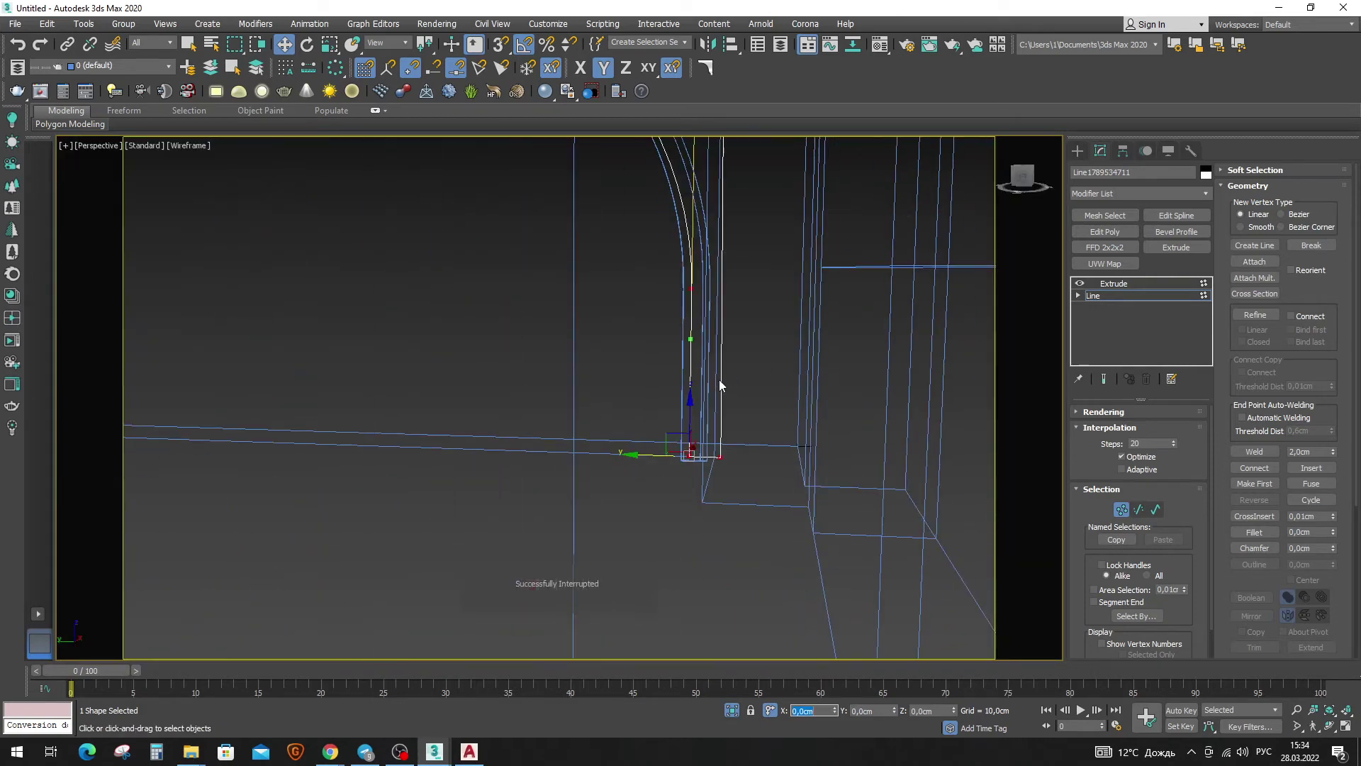
key("l")
key("f")
key("l")
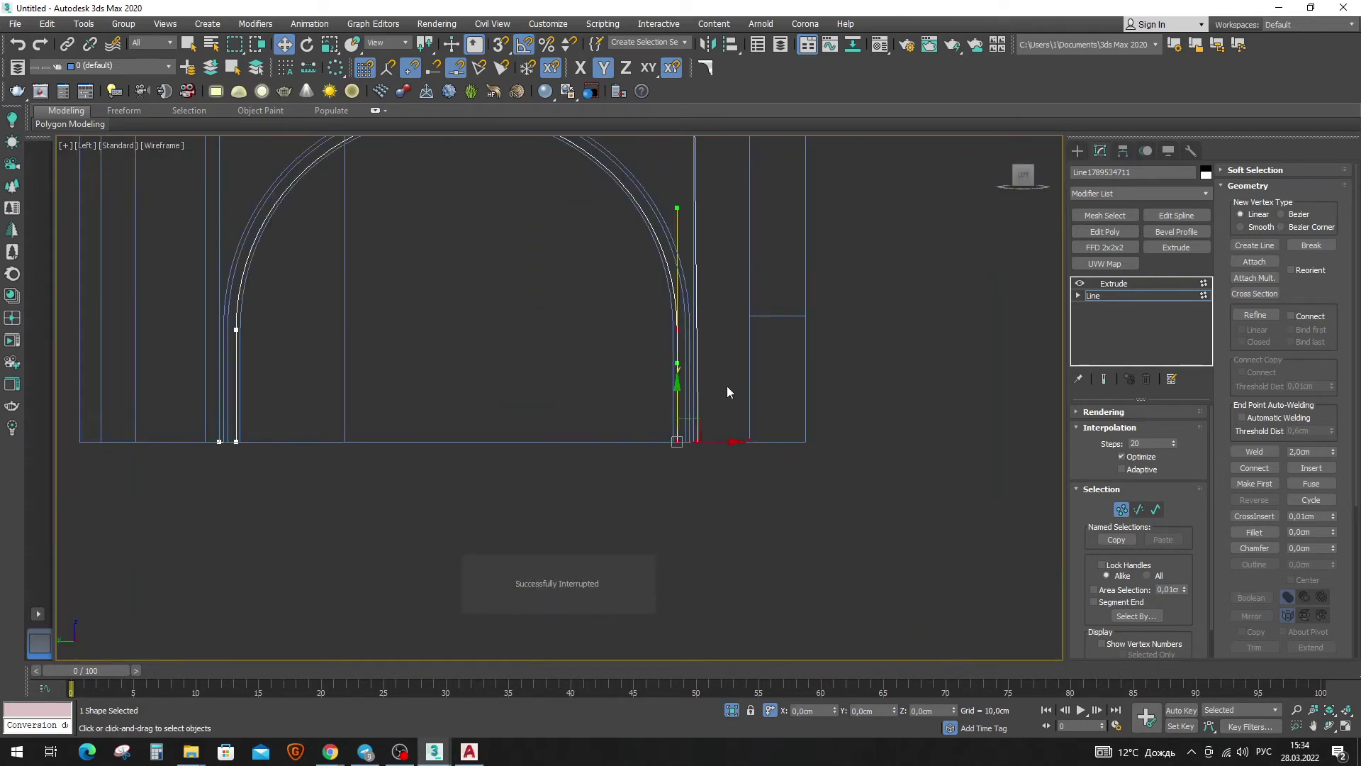
scroll(689, 480, "up", 3)
scroll(689, 479, "up", 1)
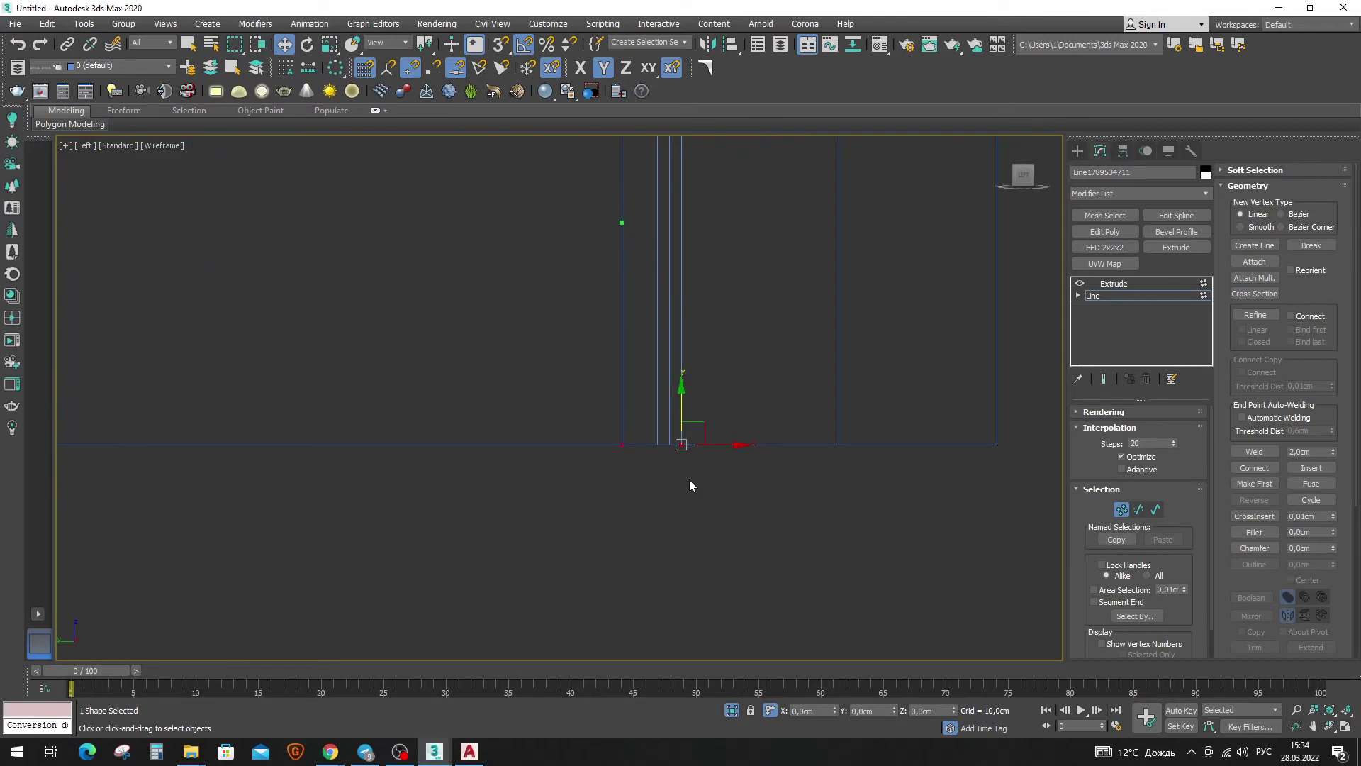
scroll(675, 465, "down", 2)
scroll(684, 495, "down", 4)
middle_click_drag(672, 507, 672, 526)
Shift the selected right-leg vertex 1 unit right along X.
left_click(808, 711)
type("1")
key("Return")
middle_click_drag(516, 368, 523, 405)
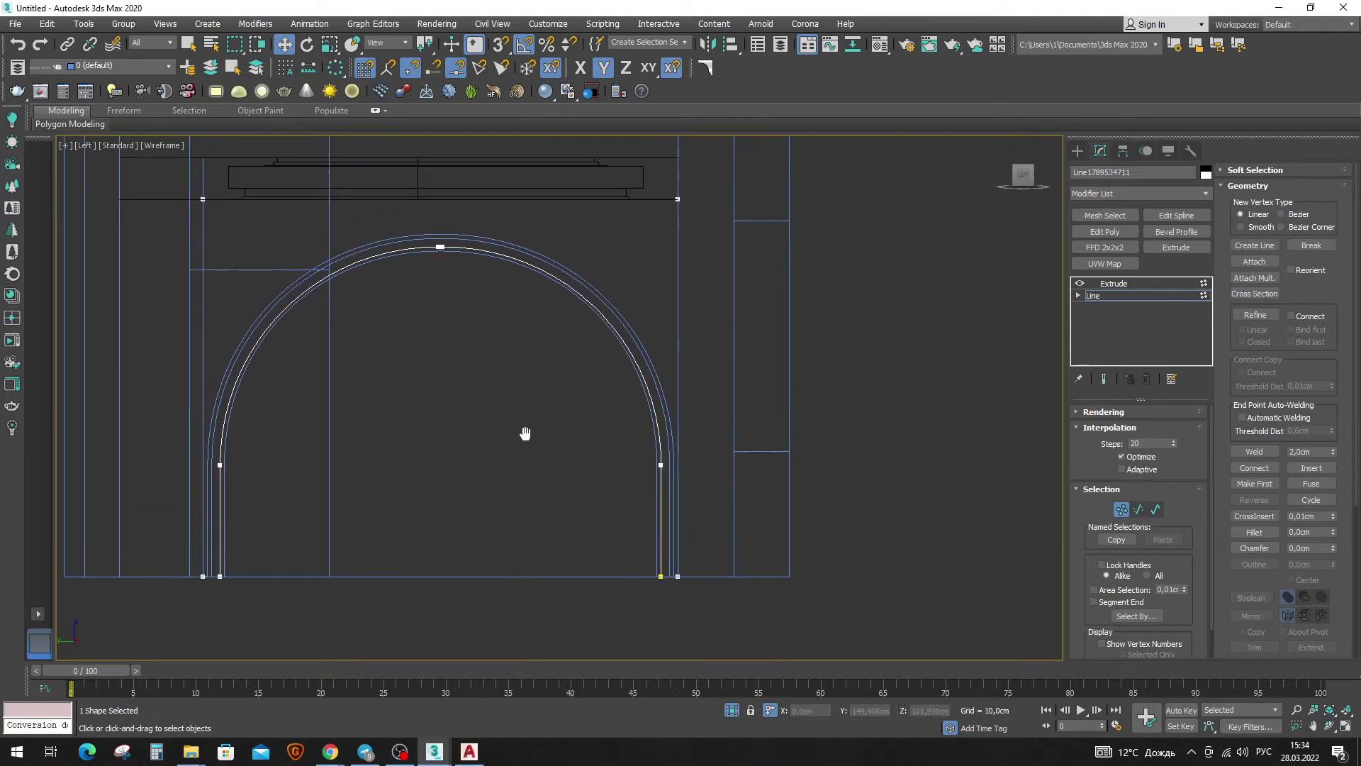
scroll(523, 406, "down", 2)
Return from spline vertex editing to the Extrude level and convert the arch molding to Editable Poly.
key("1")
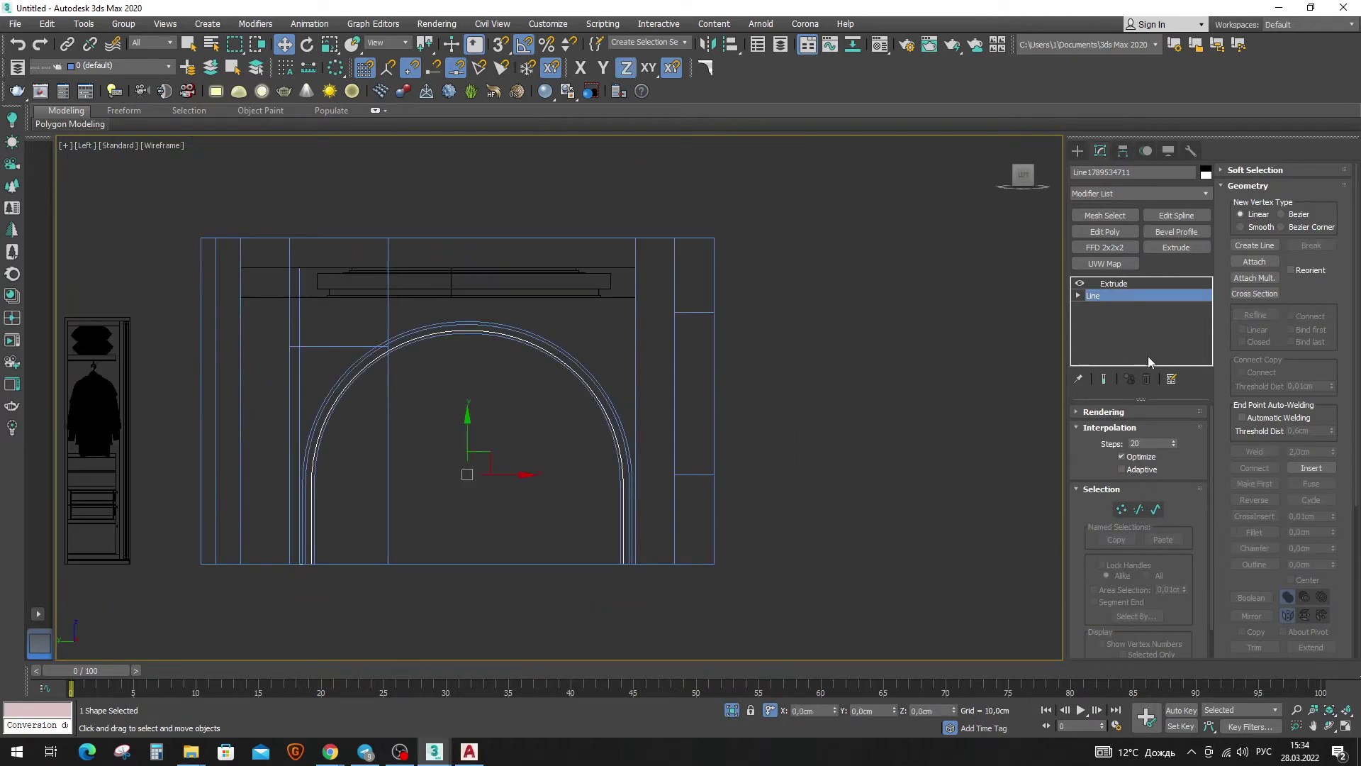
left_click(1135, 285)
key("p")
key("F3")
middle_click_drag(711, 436, 542, 319)
scroll(447, 428, "up", 5)
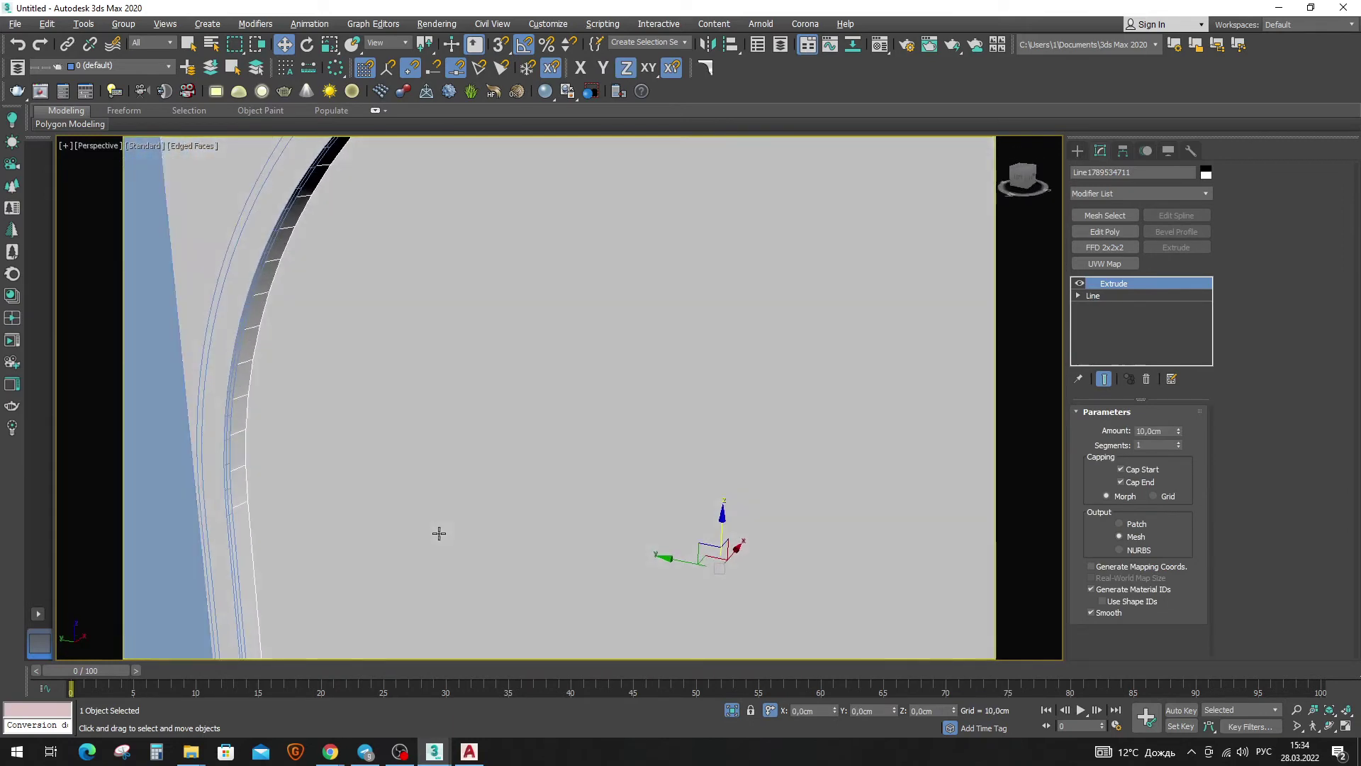
middle_click_drag(446, 429, 417, 569, "alt")
right_click(783, 375)
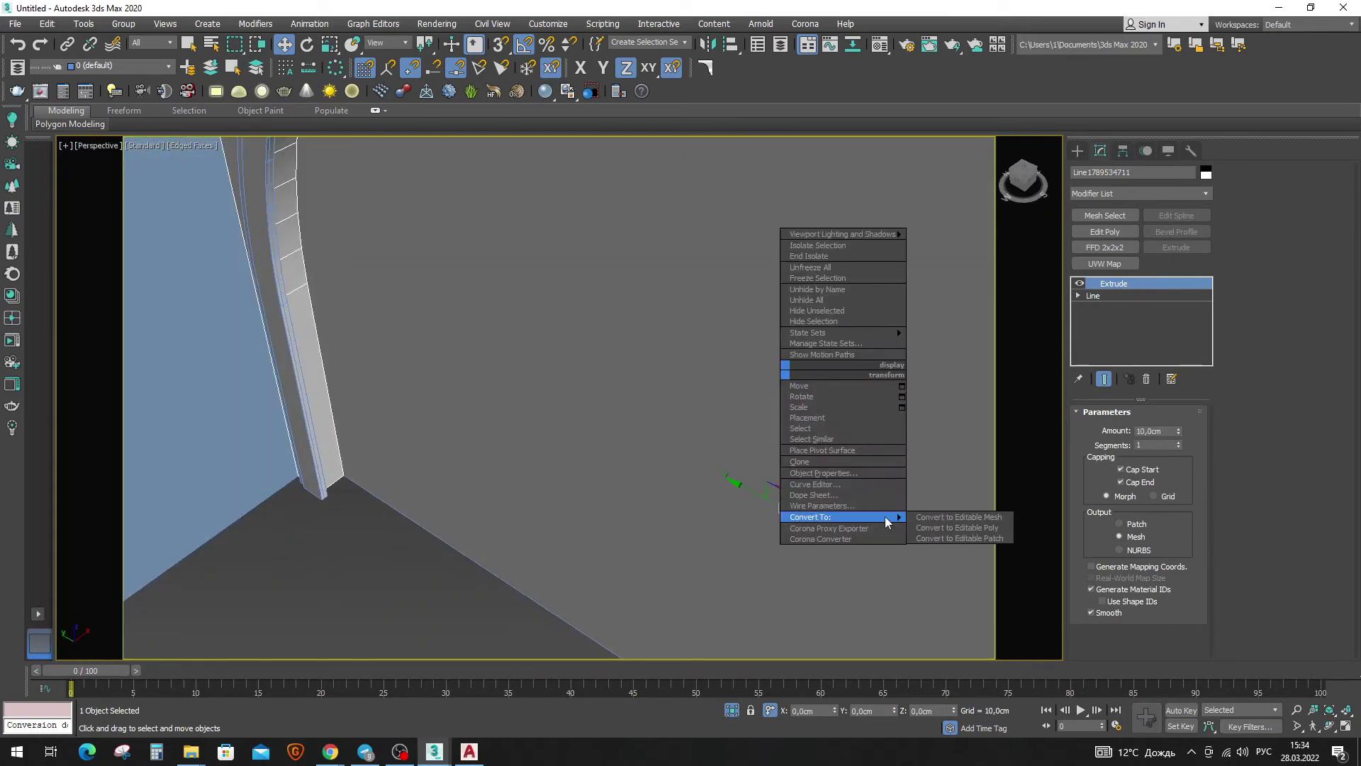
left_click(942, 529)
left_click(1153, 428)
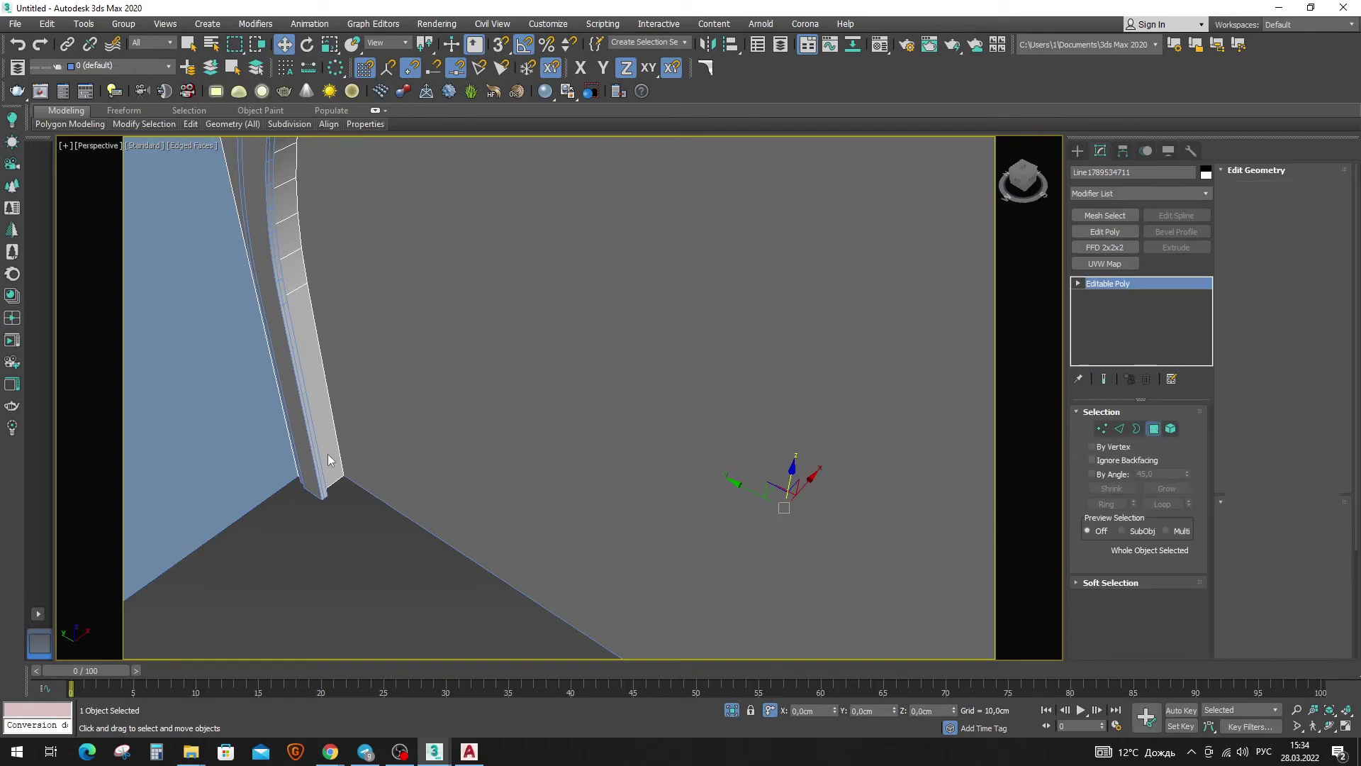
Select polygons one by one along the arch molding's inner strip, following it around the curve.
left_click(322, 412)
left_click(315, 340, "ctrl")
middle_click_drag(315, 340, 313, 356, "alt")
left_click(317, 334, "ctrl")
left_click(321, 320, "ctrl")
left_click(328, 280, "ctrl")
left_click(332, 245, "ctrl")
middle_click_drag(333, 261, 326, 365, "alt")
left_click(344, 334, "ctrl")
left_click(354, 298, "ctrl")
left_click(368, 264, "ctrl")
middle_click_drag(368, 264, 361, 390, "alt")
left_click(403, 394, "ctrl")
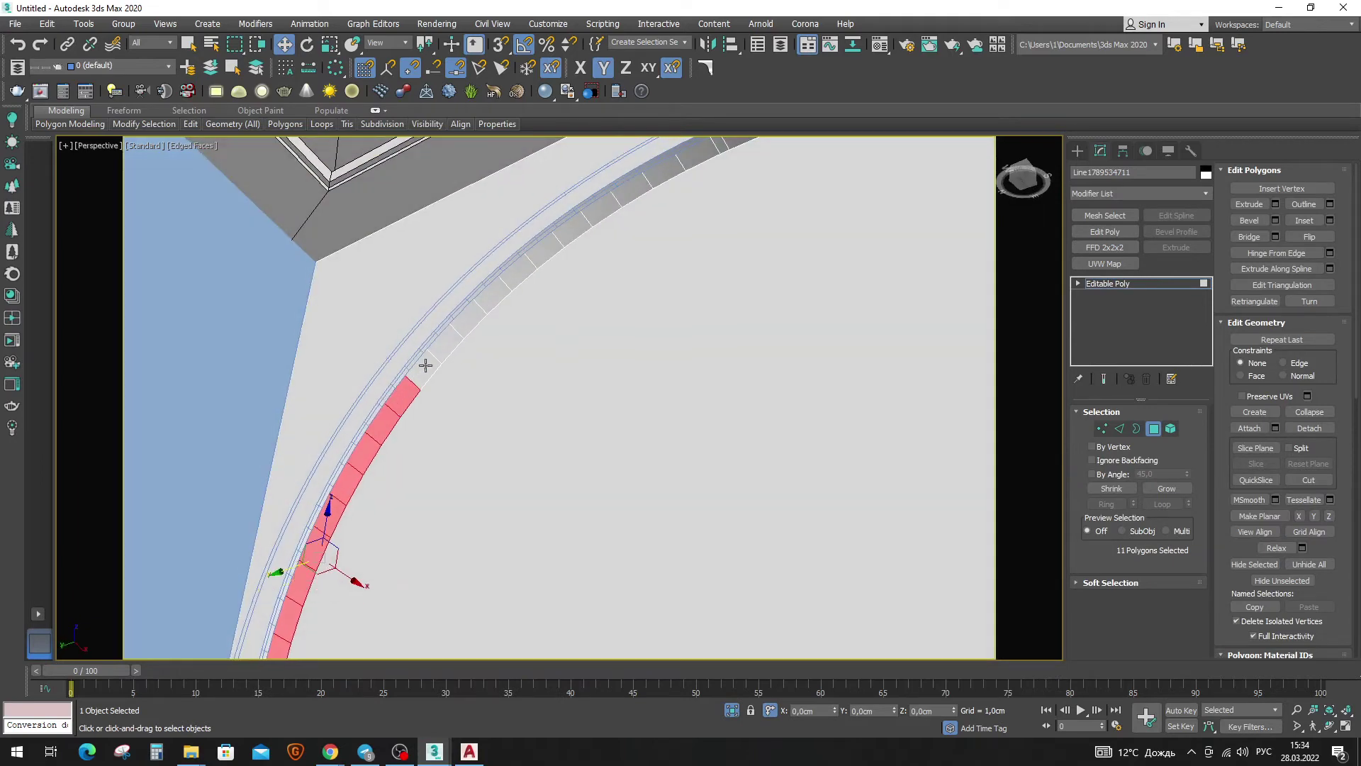
left_click(425, 367, "ctrl")
left_click(448, 343, "ctrl")
left_click(471, 317, "ctrl")
left_click(504, 294, "ctrl")
mouse_move(508, 295)
middle_mouse_down("alt")
mouse_move(392, 495)
mouse_move(417, 457)
middle_mouse_up("alt")
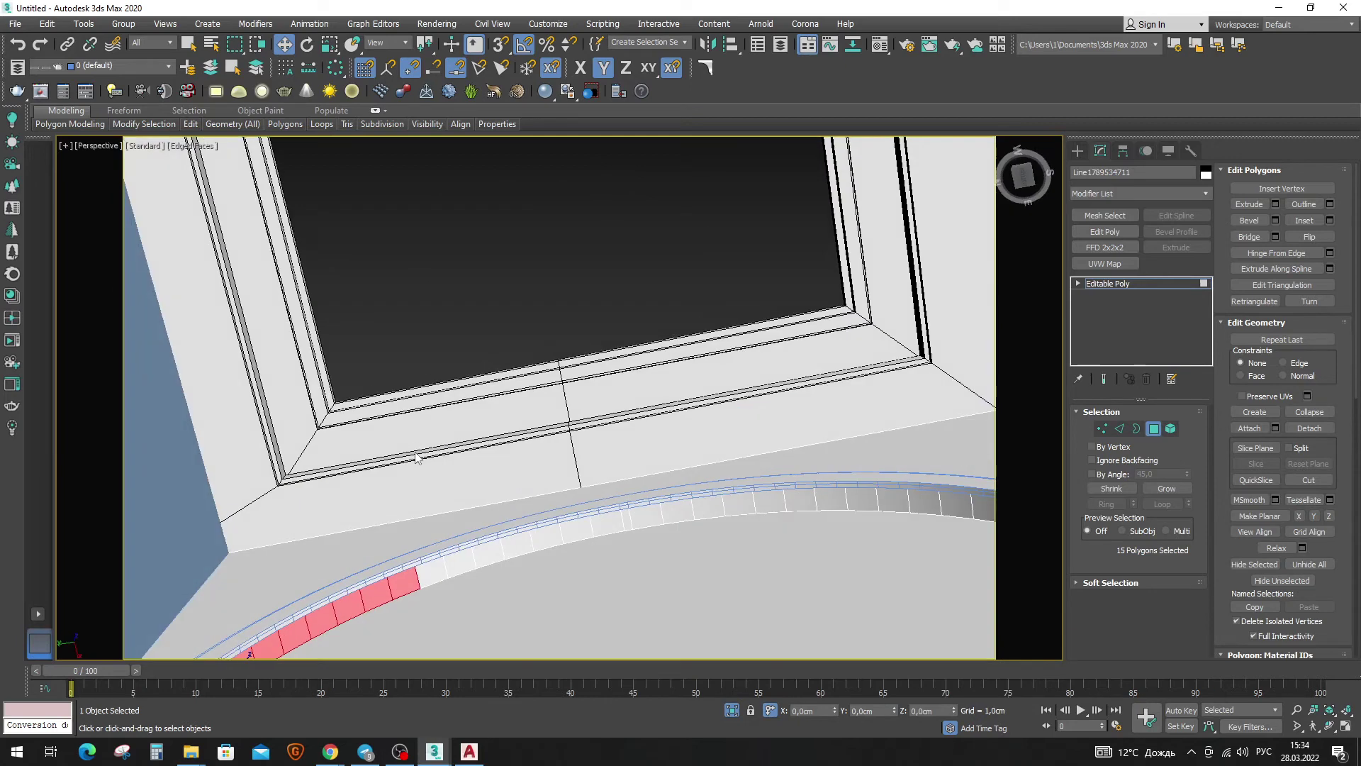
In the Top view, select the whole inner strip of polygons at once.
key("t")
key("z")
scroll(457, 427, "down", 6)
scroll(457, 427, "down", 6)
scroll(457, 427, "up", 4)
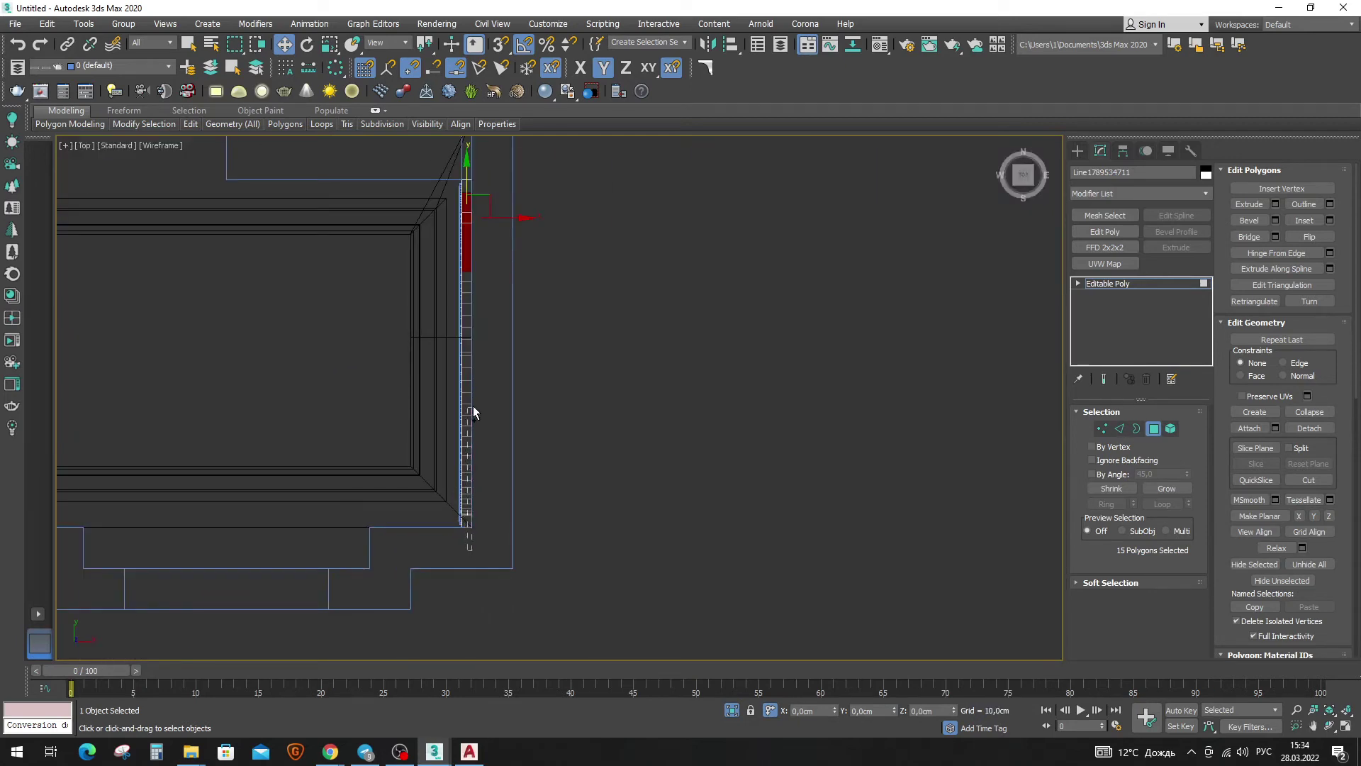
left_click(470, 248, "shift")
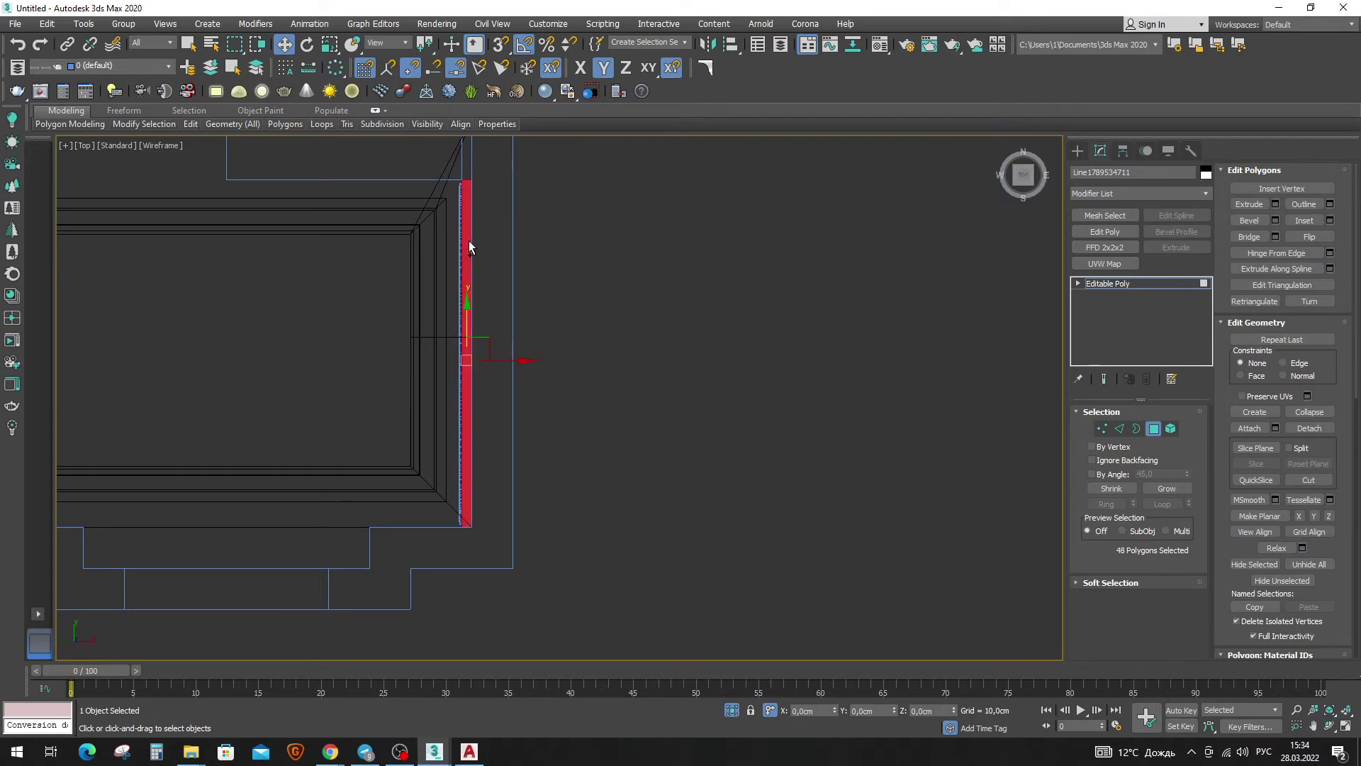
Deselect the stray end polygons, leaving 45 strip polygons, and check the whole arch.
key("p")
scroll(569, 347, "up", 4)
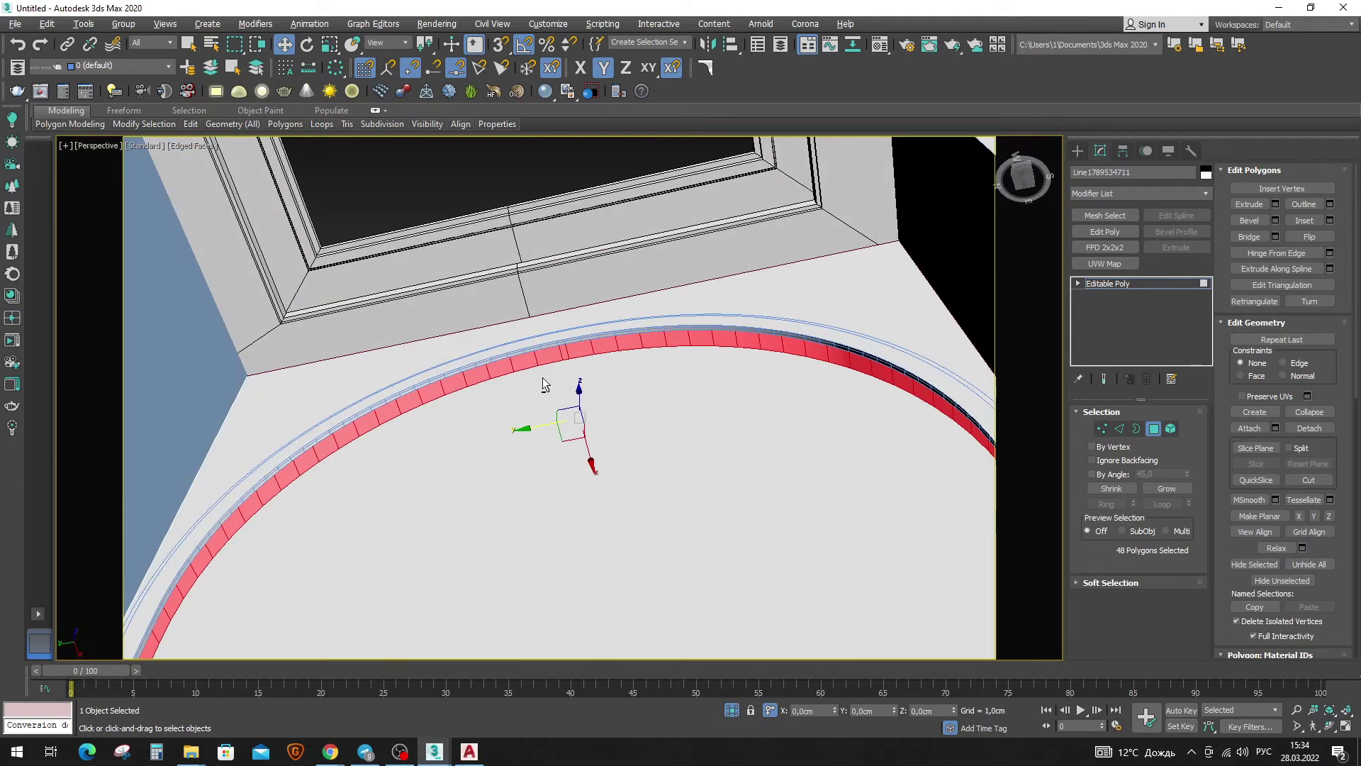
left_click(316, 387, "alt")
scroll(369, 311, "down", 6)
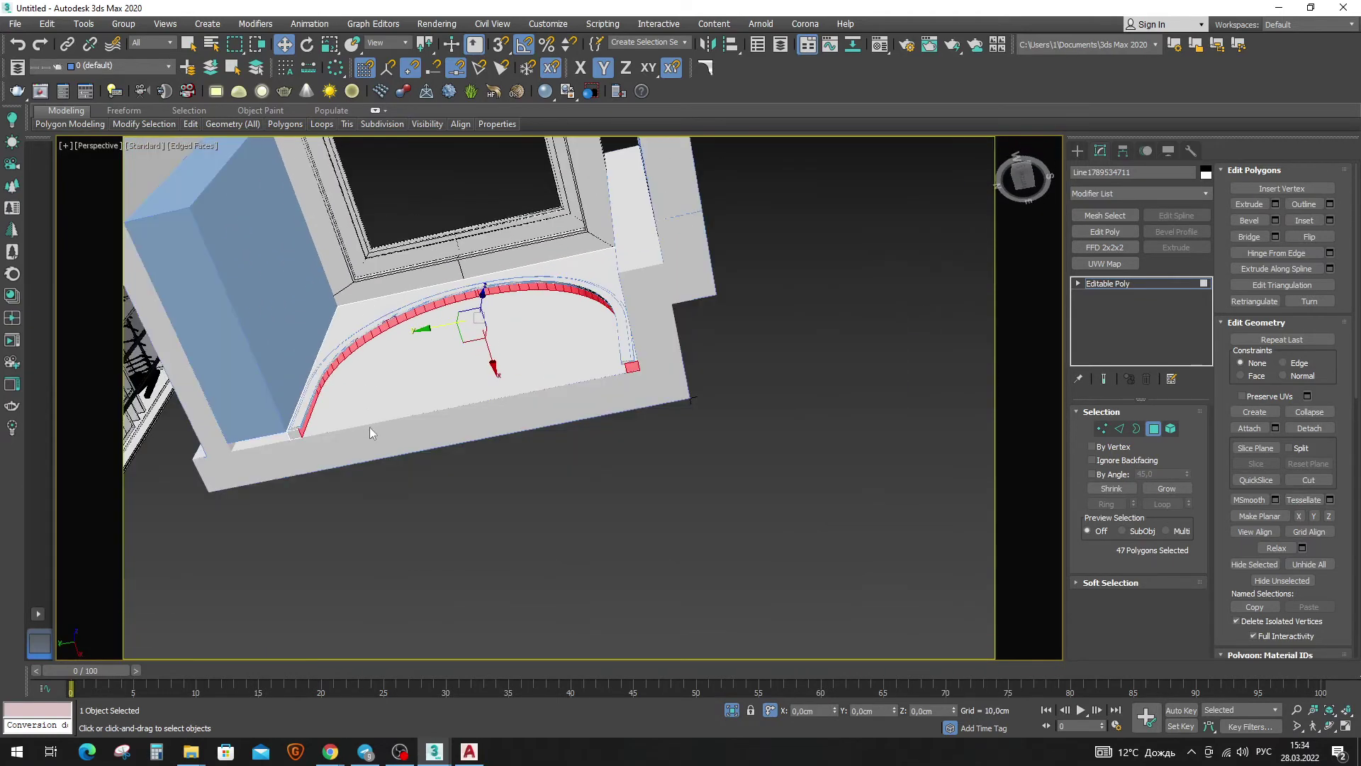
scroll(625, 372, "up", 3)
scroll(677, 380, "up", 3)
left_click_drag(656, 602, 596, 481, "alt")
scroll(553, 481, "down", 5)
middle_click_drag(496, 481, 437, 494, "alt")
scroll(397, 497, "up", 2)
scroll(324, 402, "up", 4)
scroll(345, 511, "down", 3)
middle_click_drag(355, 496, 493, 415, "alt")
key("F3")
scroll(517, 441, "up", 1)
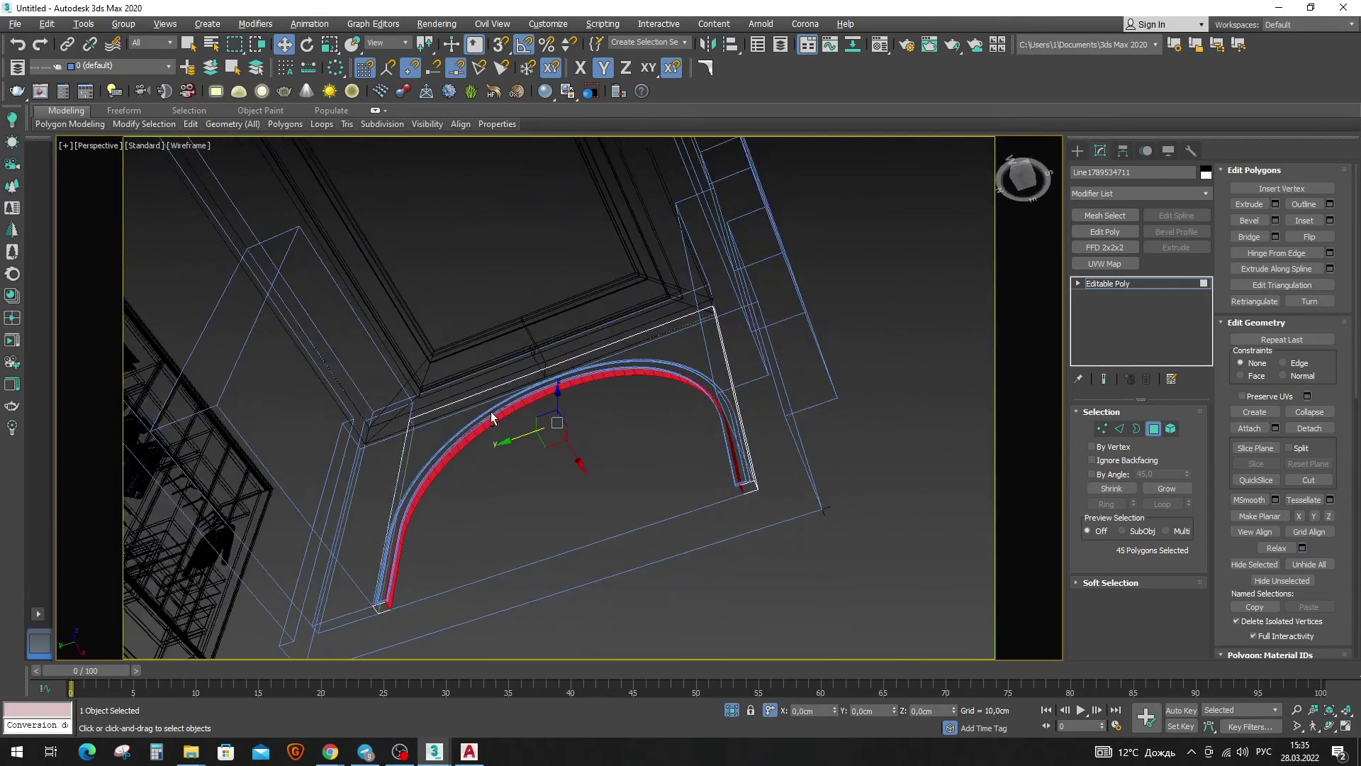
key("F3")
scroll(492, 425, "up", 5)
scroll(489, 479, "up", 3)
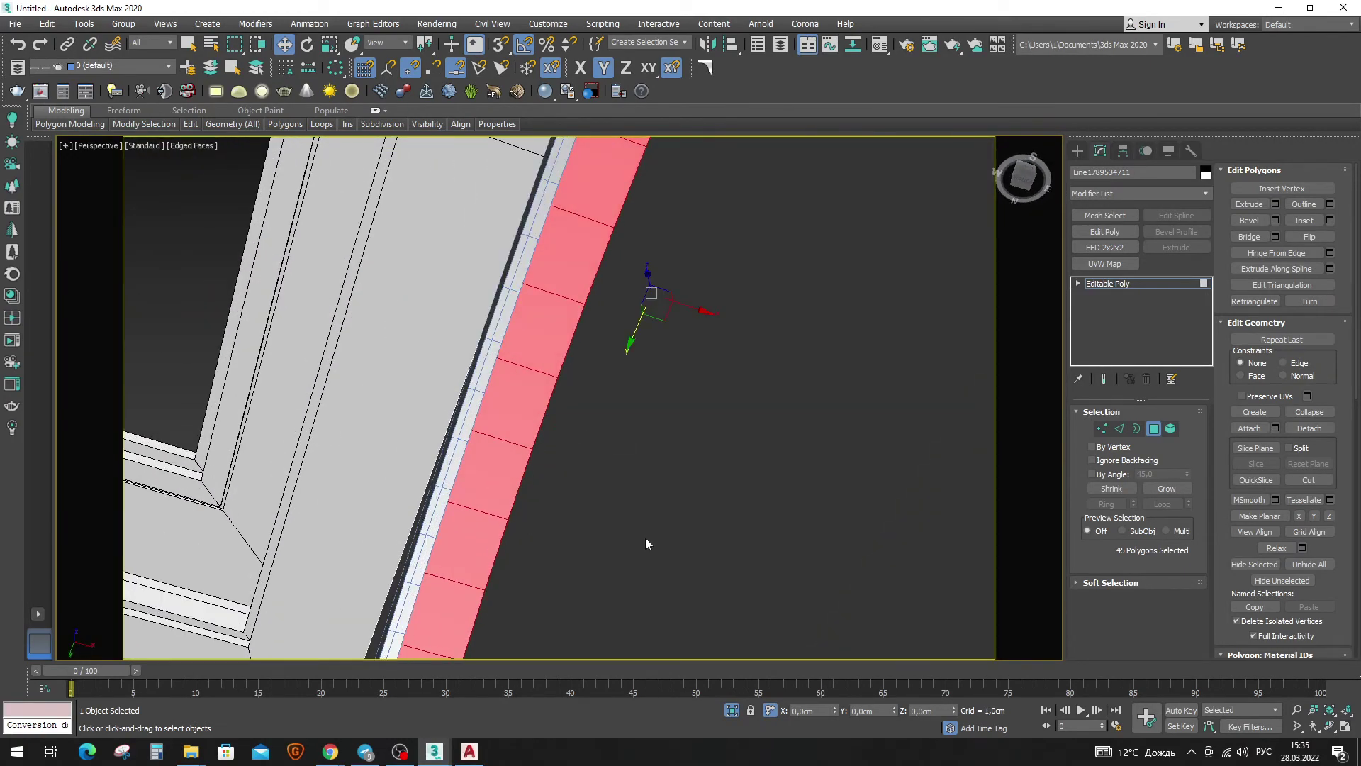
Bevel the strip polygons into a groove with −1.27 cm height and −0.935 cm outline.
left_click(1277, 221)
mouse_move(570, 426)
left_mouse_down()
mouse_move(582, 483)
mouse_move(567, 565)
mouse_move(533, 495)
left_mouse_up()
mouse_move(533, 495)
middle_mouse_down("alt")
mouse_move(480, 504)
mouse_move(487, 614)
middle_mouse_up("alt")
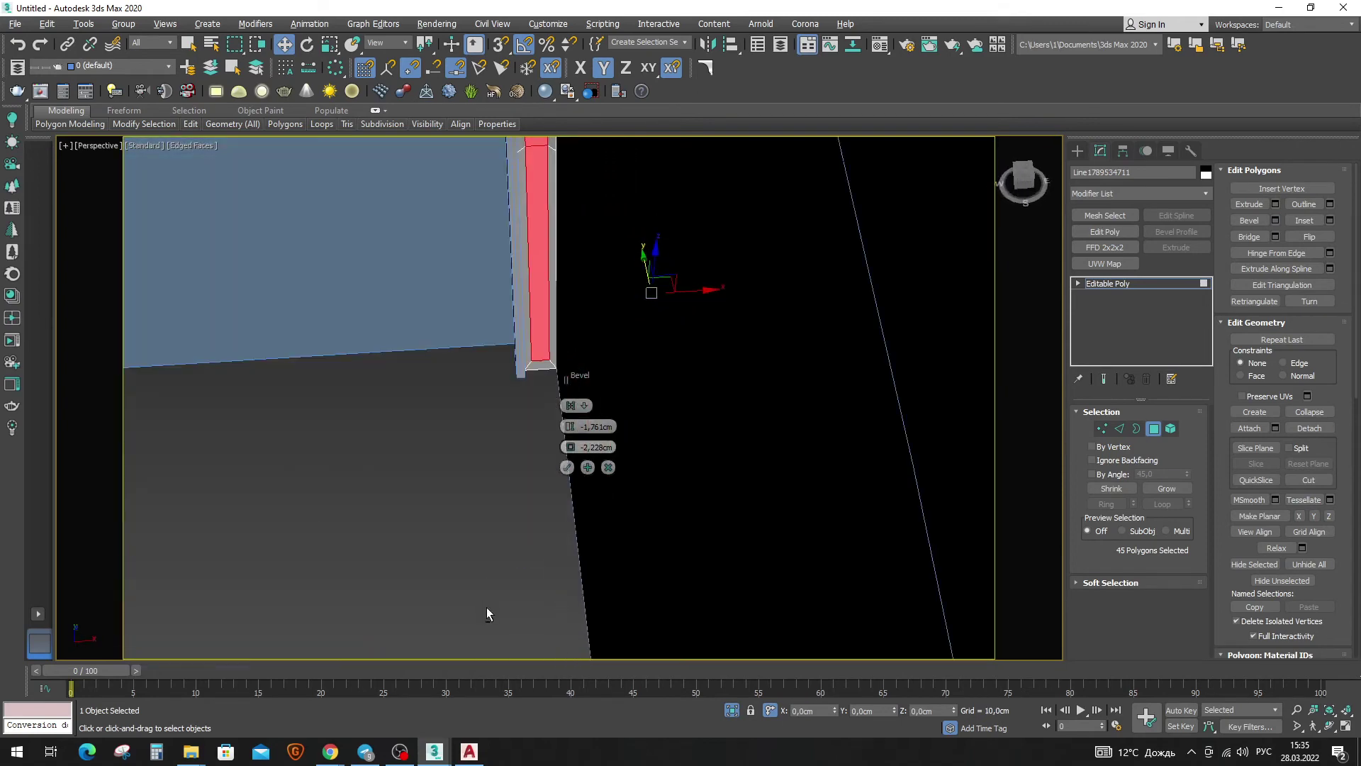
mouse_move(570, 426)
left_mouse_down()
mouse_move(566, 747)
mouse_move(486, 486)
left_mouse_up()
mouse_move(487, 486)
middle_mouse_down("alt")
mouse_move(532, 395)
mouse_move(626, 339)
mouse_move(743, 322)
mouse_move(697, 350)
mouse_move(688, 495)
middle_mouse_up("alt")
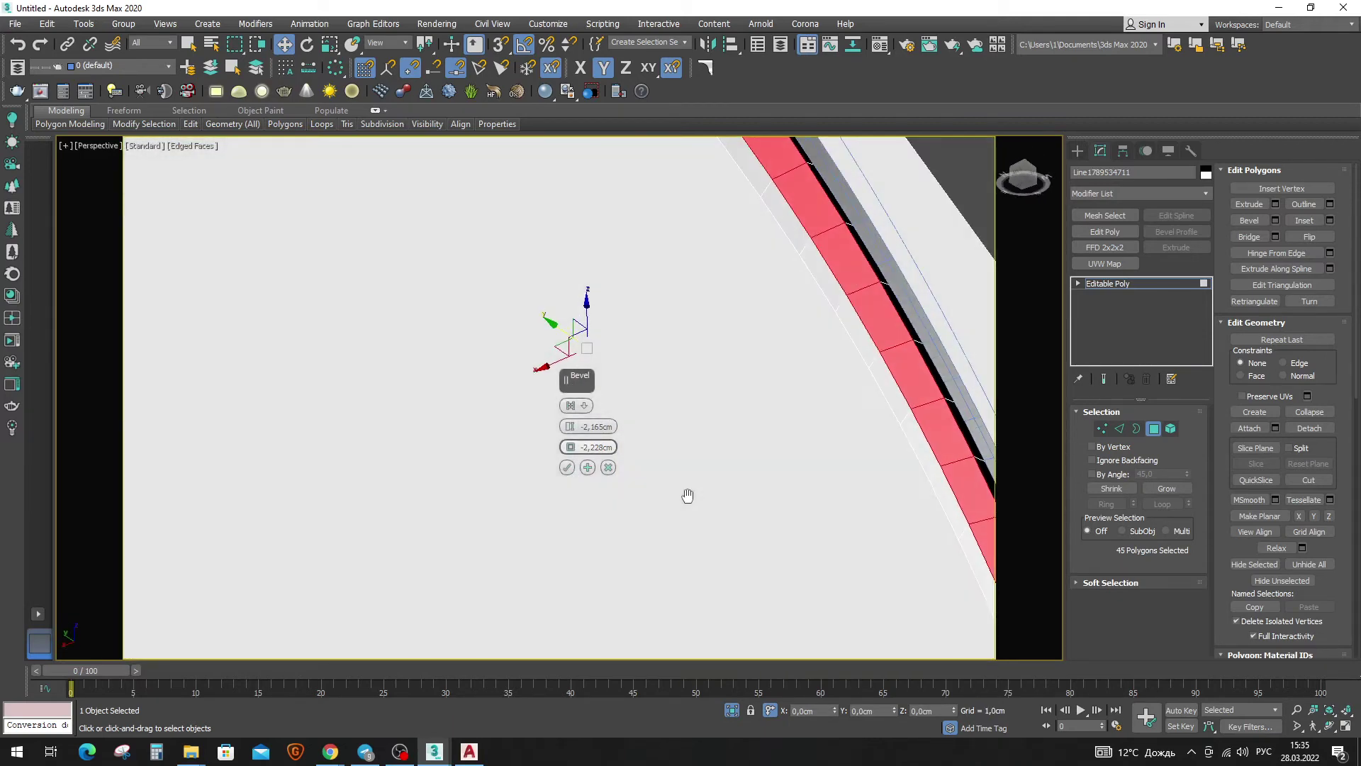
mouse_move(569, 428)
left_mouse_down()
mouse_move(594, 363)
mouse_move(624, 395)
left_mouse_up()
left_click_drag(570, 446, 584, 386)
left_click(566, 471)
middle_click_drag(767, 493, 540, 364, "alt")
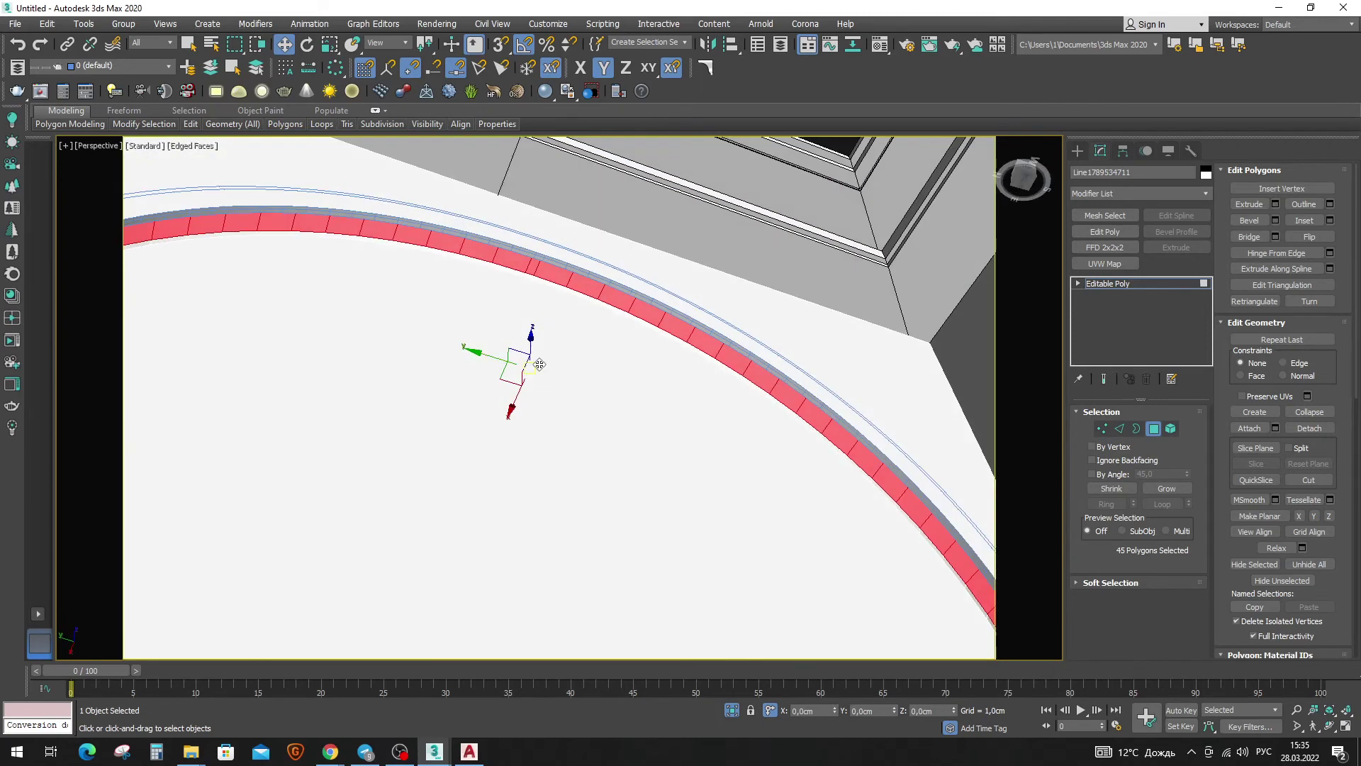
Assign material slot 05 to the strip as a CoronaLightMtl with intensity 3.
key("m")
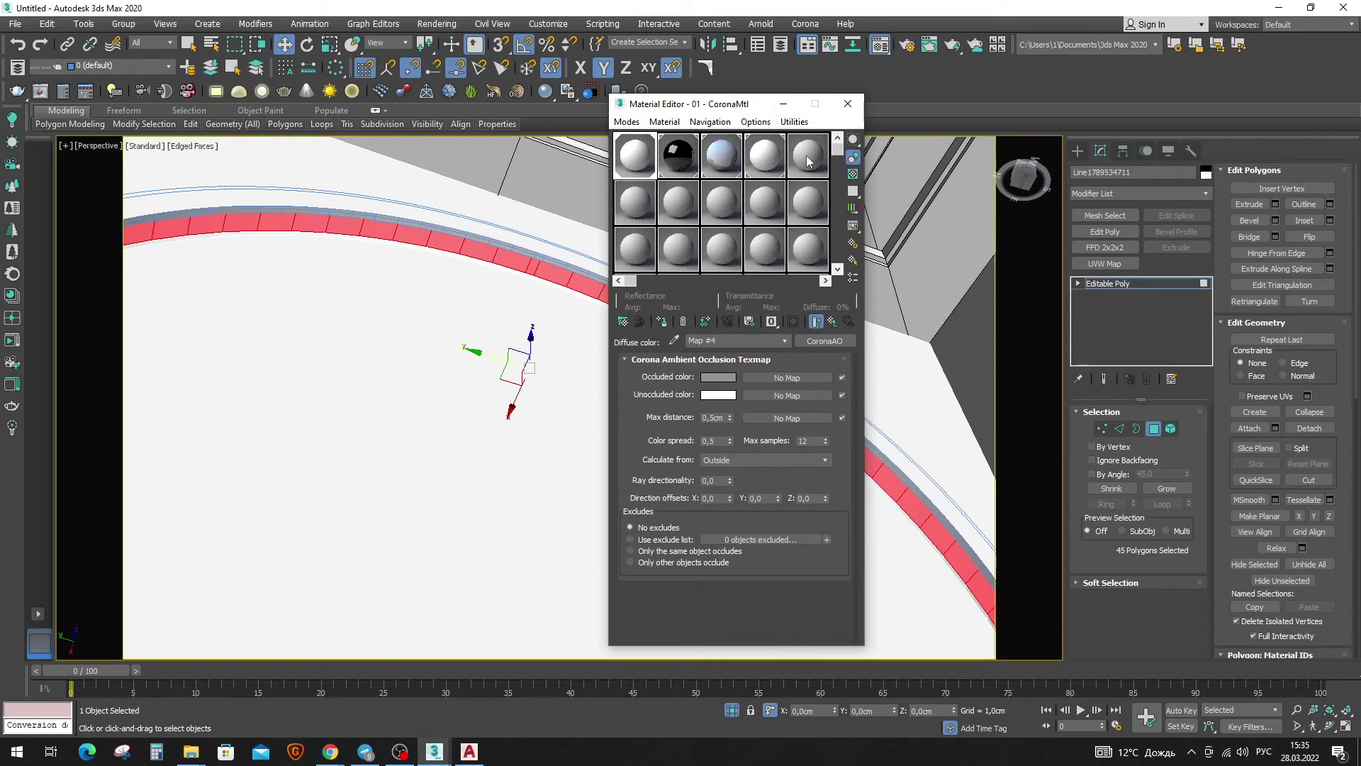
left_click(809, 157)
left_click(662, 323)
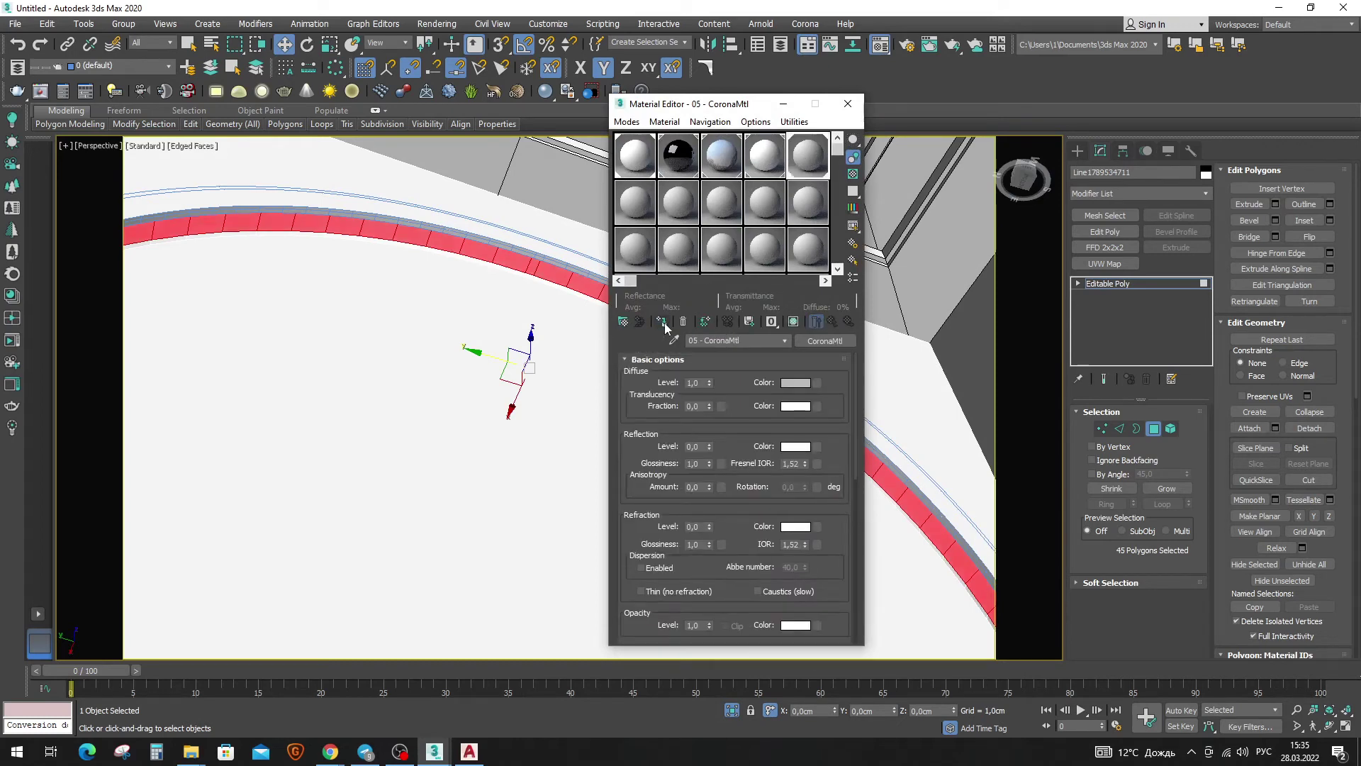
left_click(824, 341)
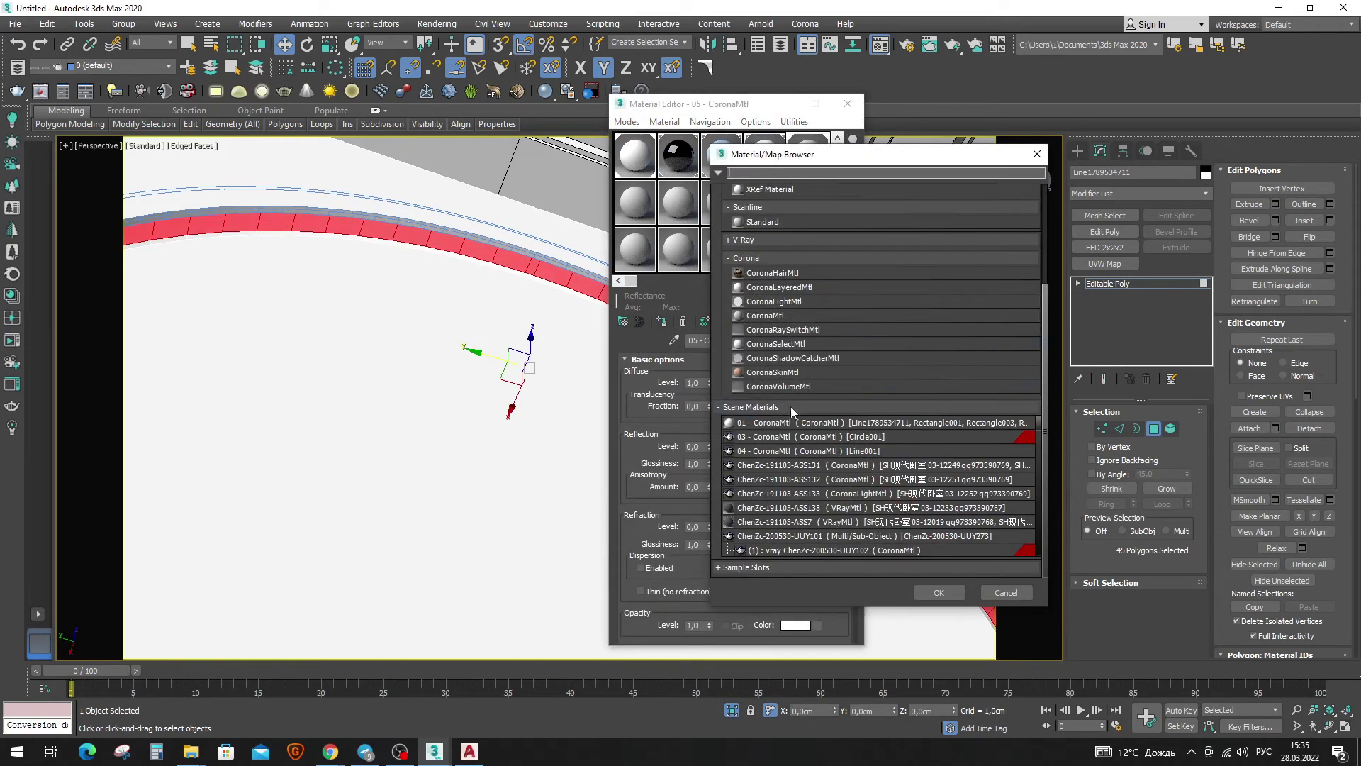
double_click(772, 302)
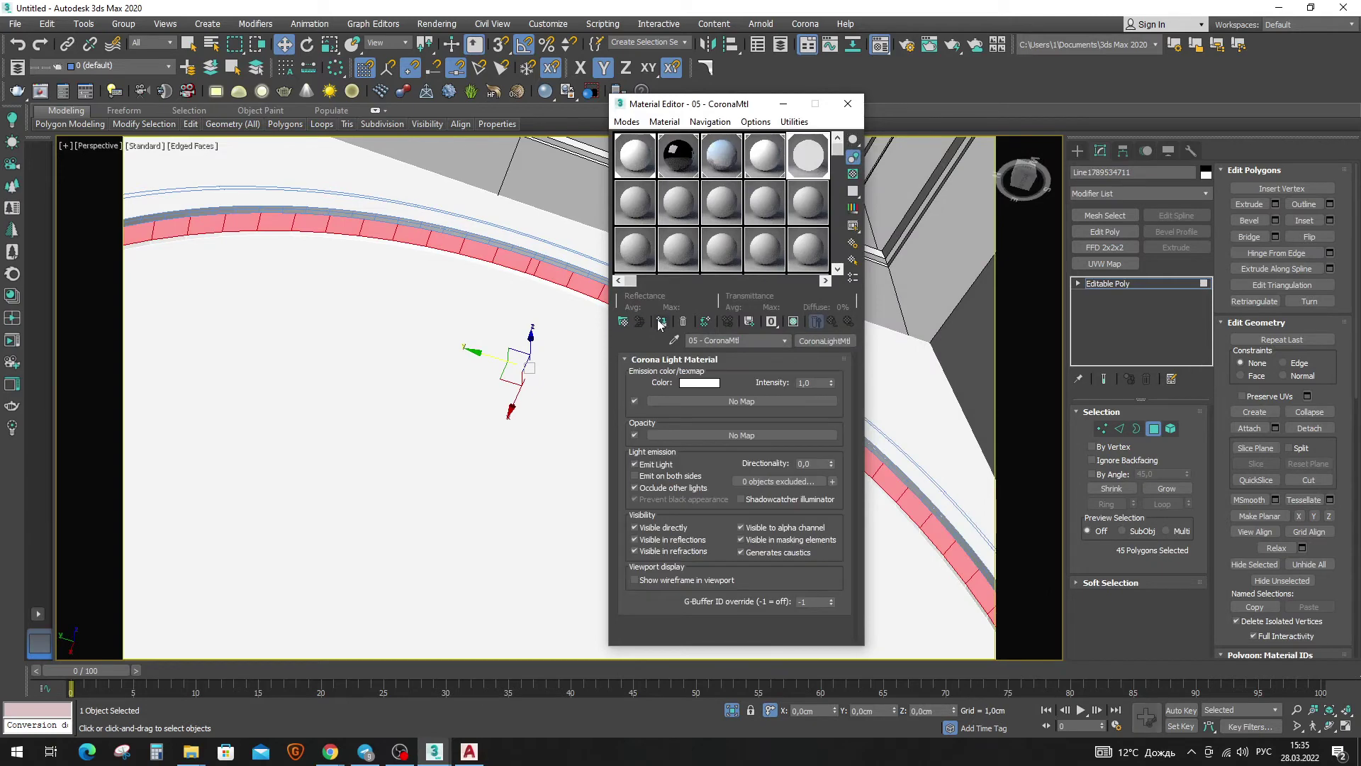
double_click(822, 383)
type("3")
key("Return")
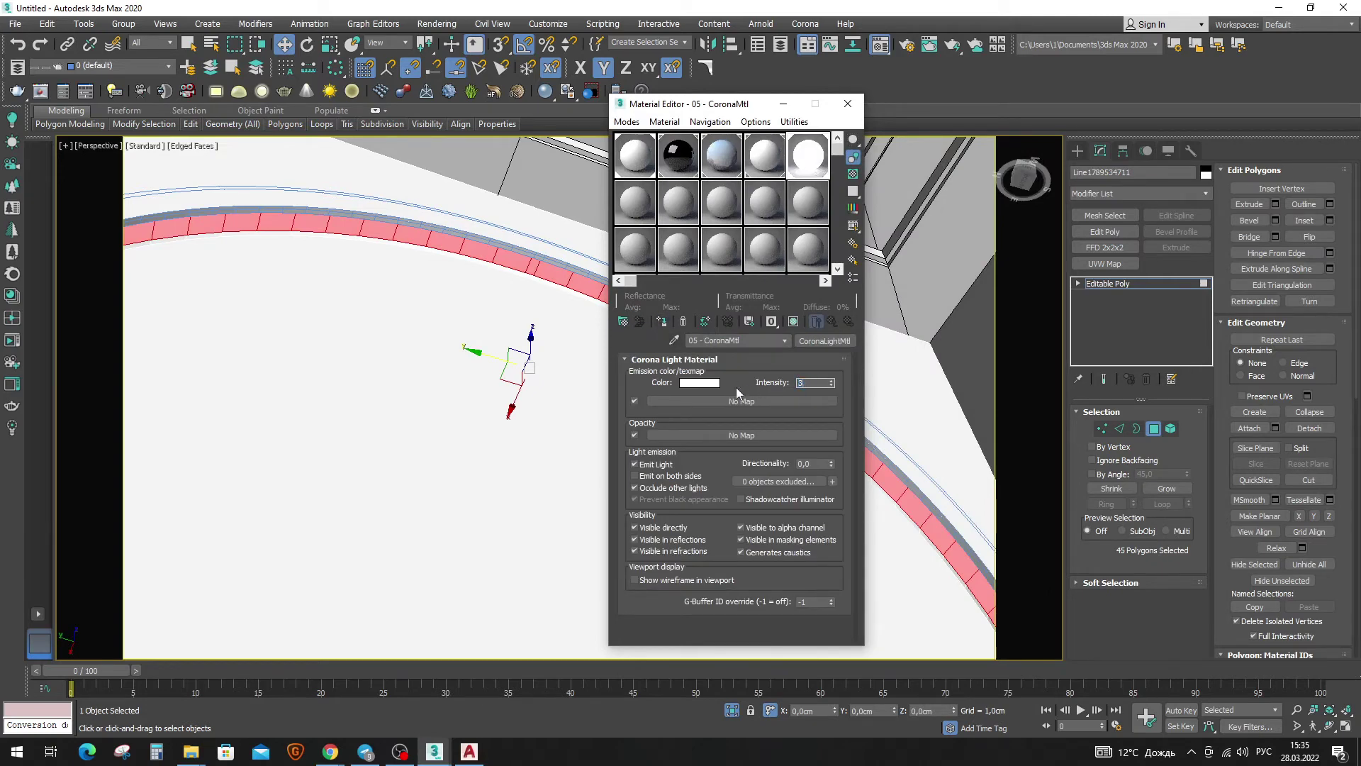
Set the light material's emission colour to a warm yellow and exit polygon editing.
left_click(696, 387)
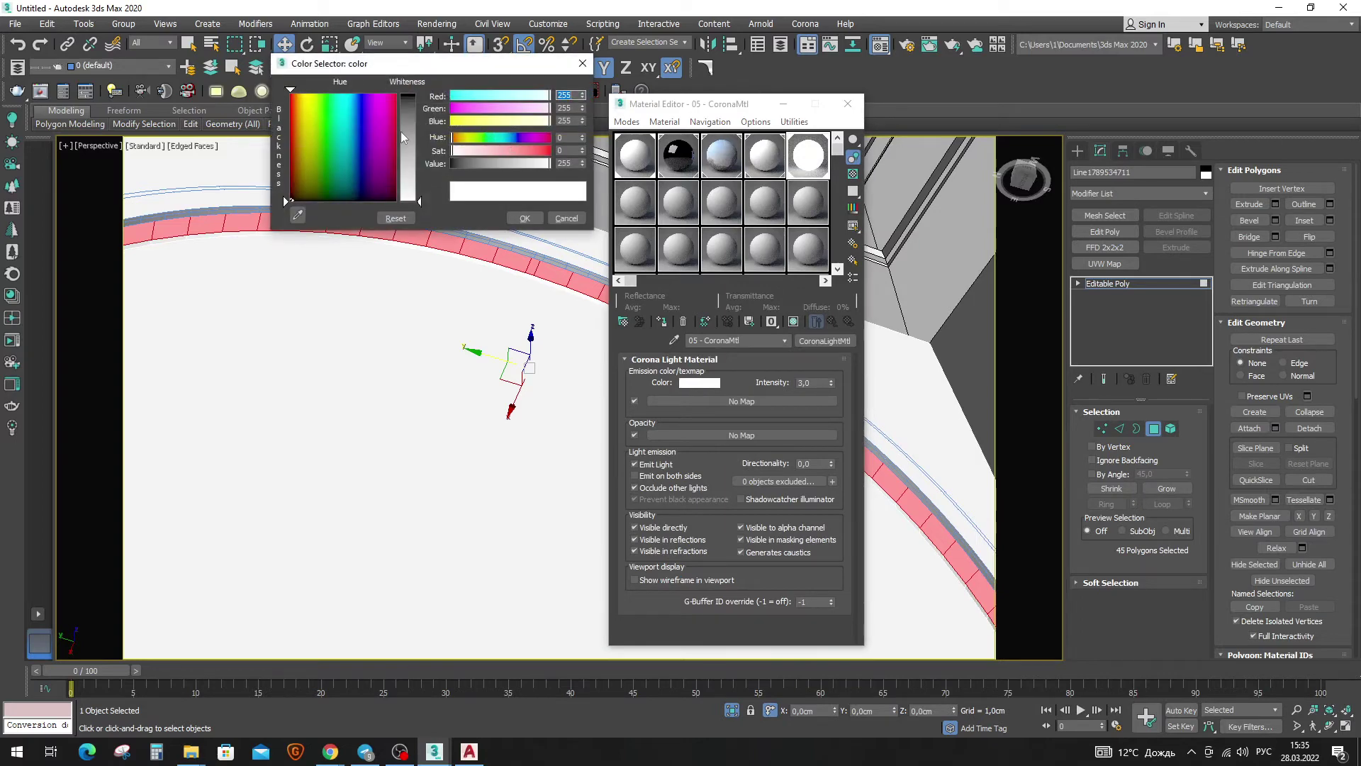
left_click(299, 127)
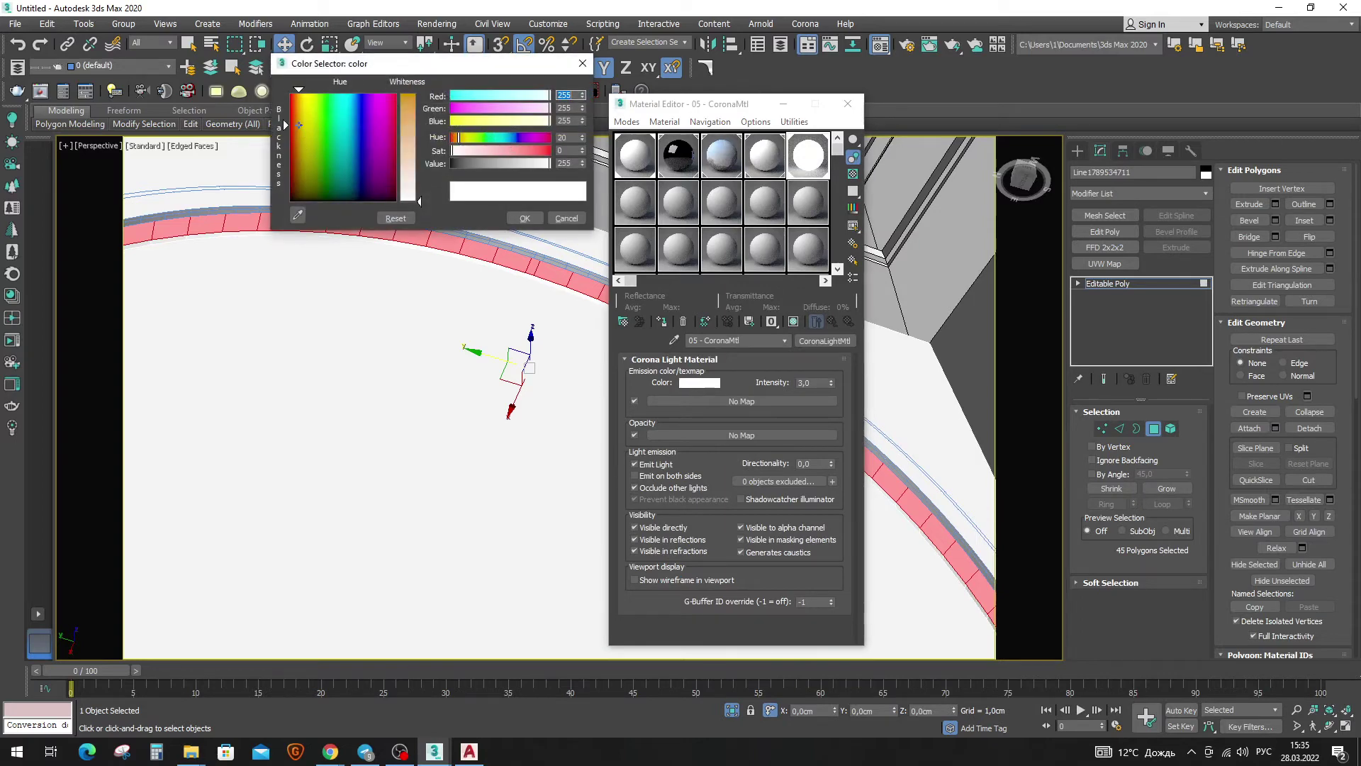
left_click(412, 129)
left_click_drag(472, 125, 464, 123)
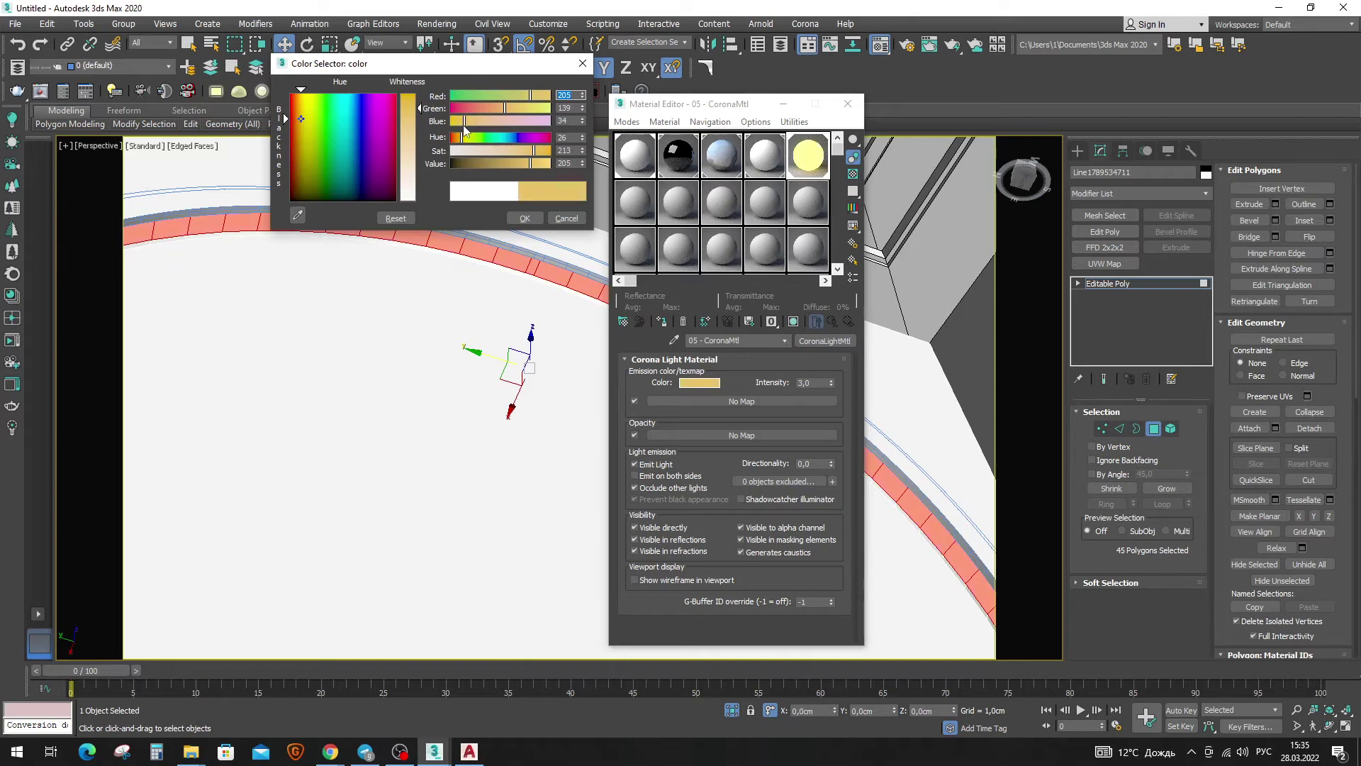
left_click(533, 220)
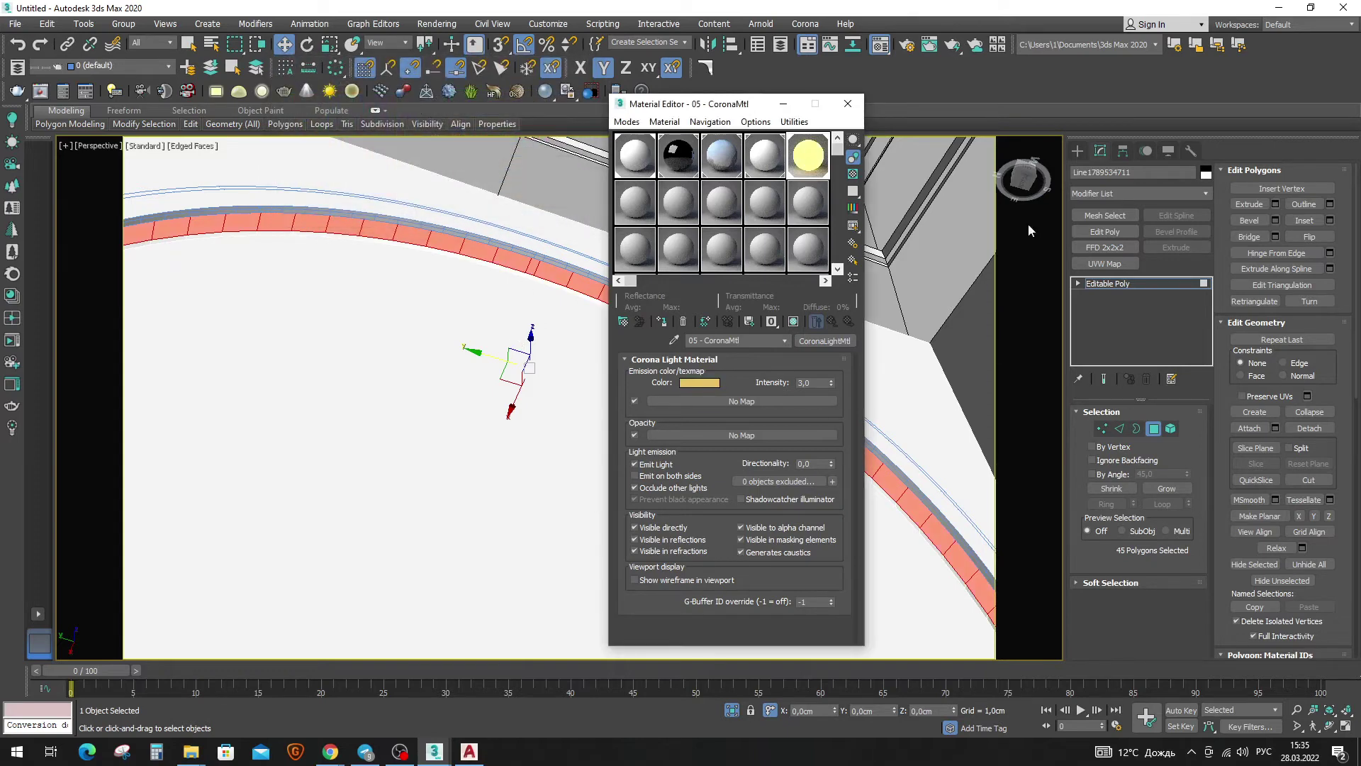
left_click(1077, 150)
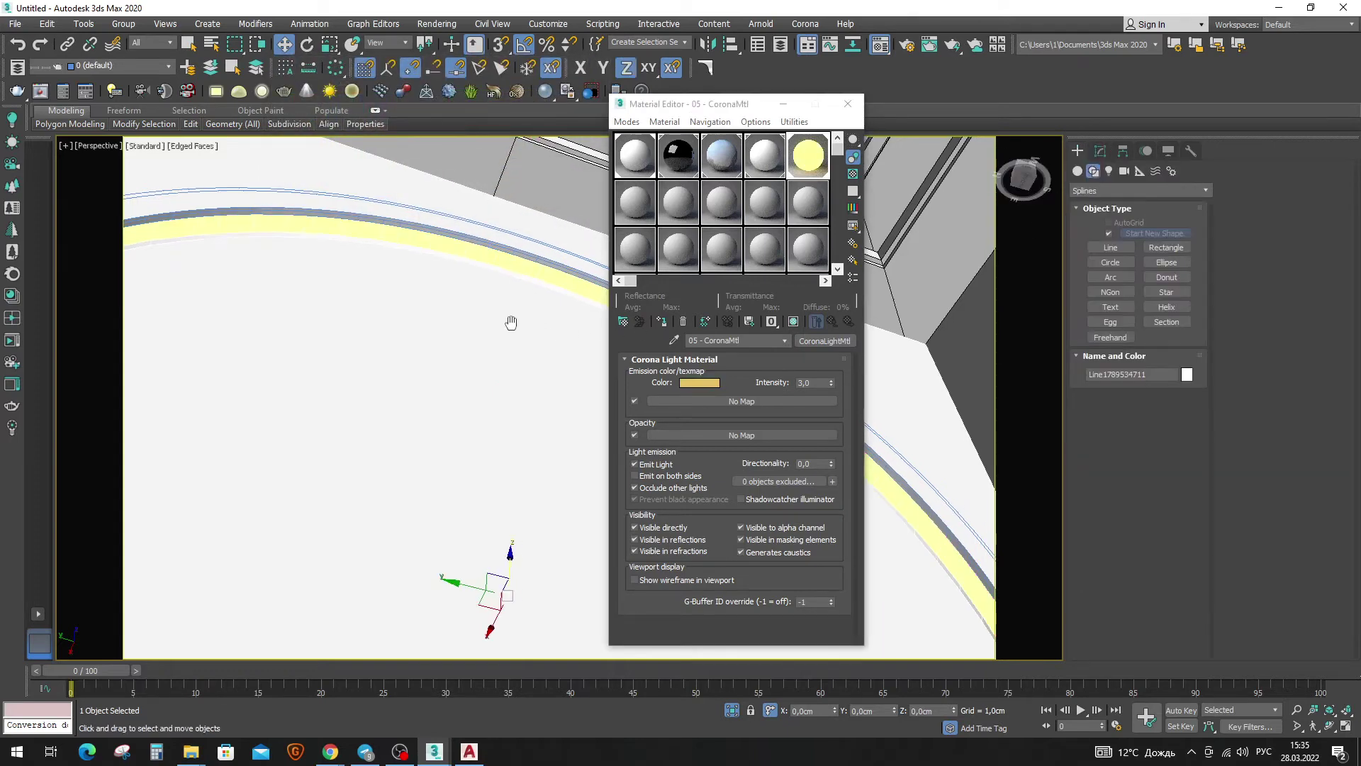
Load the molding's Multi/Sub-Object material into the editor and inspect sub-material 1's diffuse colour.
middle_click_drag(511, 322, 376, 374)
left_click(674, 340)
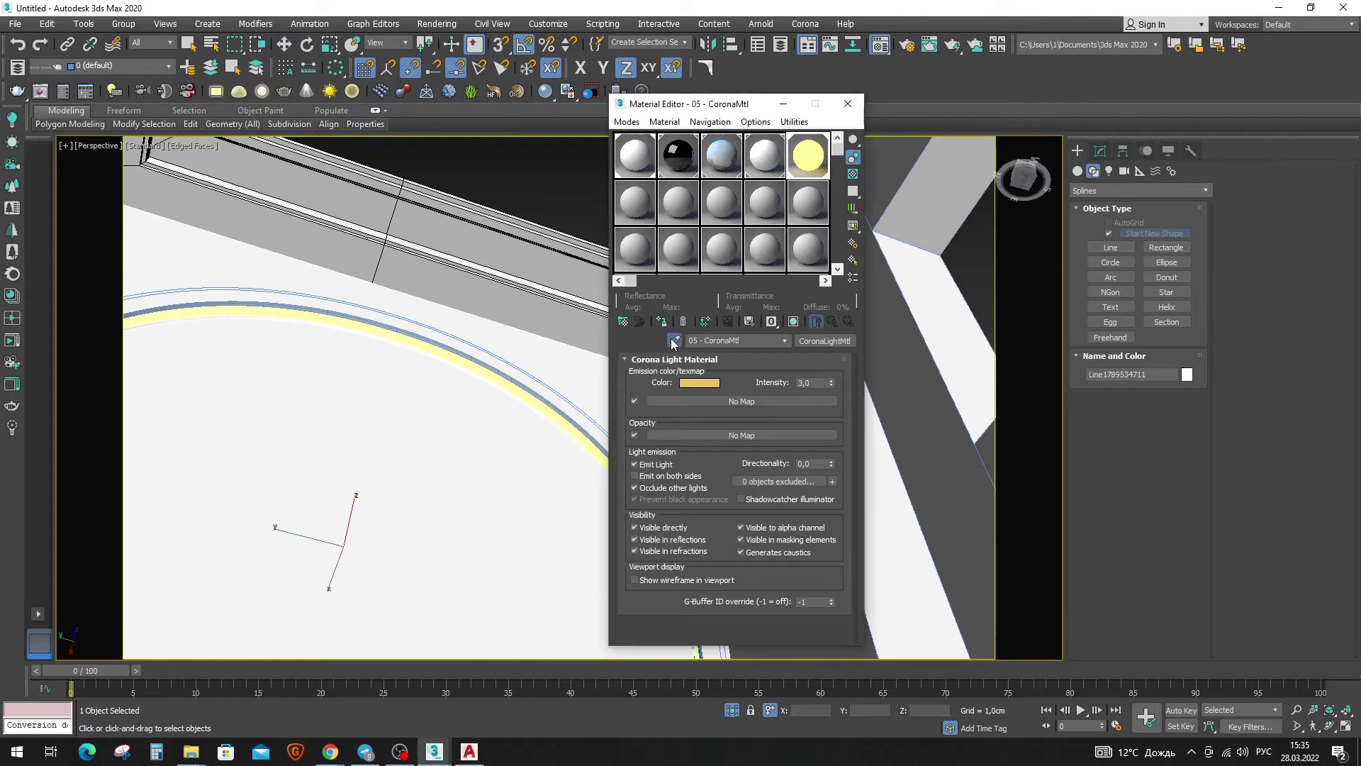
left_click(578, 391)
left_click(743, 432)
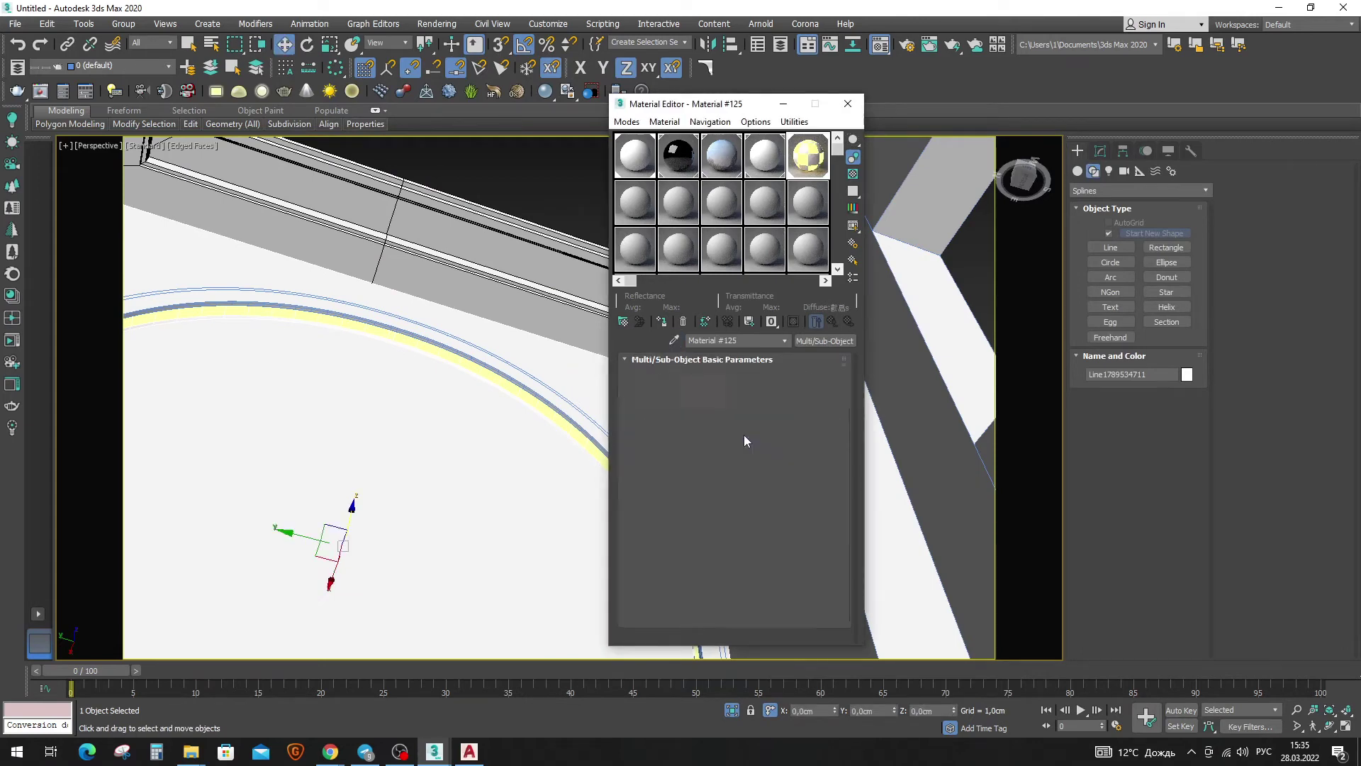
left_click(795, 383)
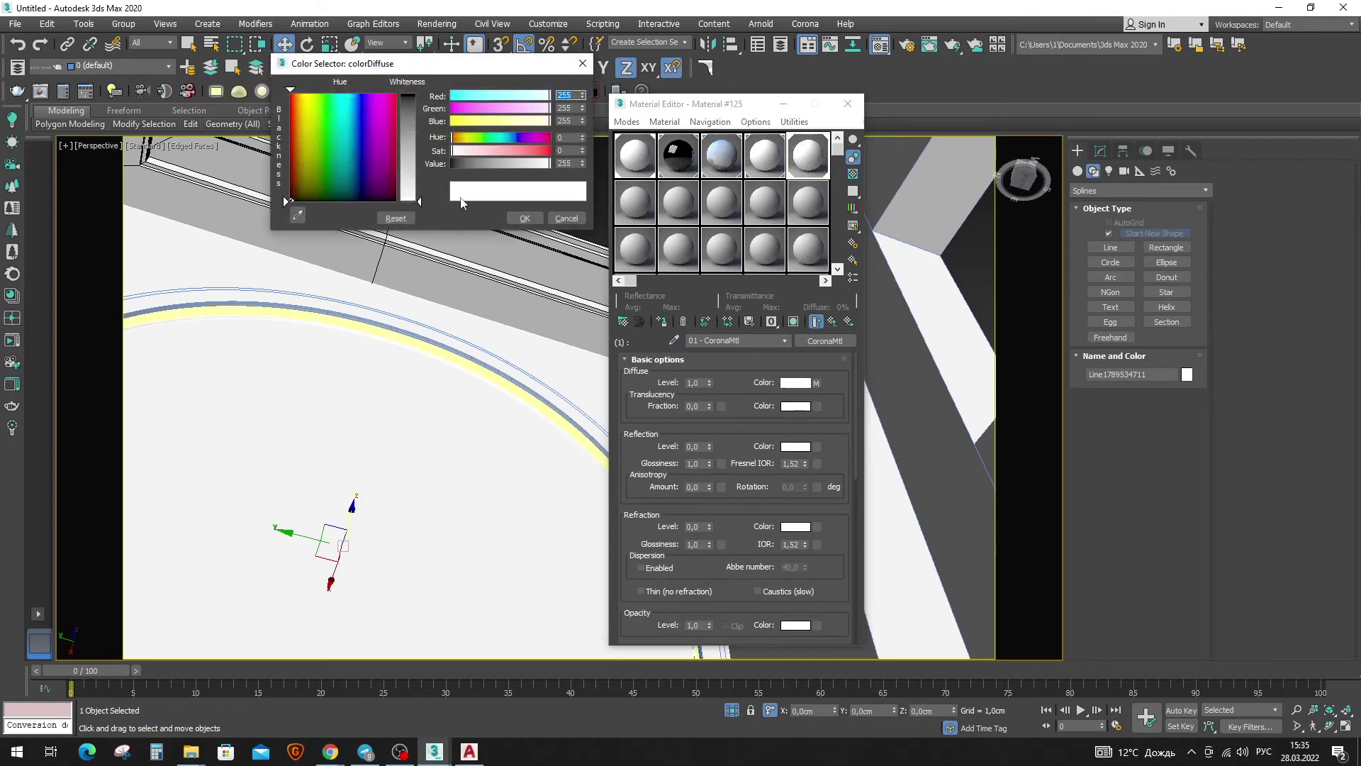
left_click(526, 221)
left_click(833, 321)
Change sub-material 2's emission to deeper orange (205, 106, 34), then switch to the camera view.
left_click(730, 452)
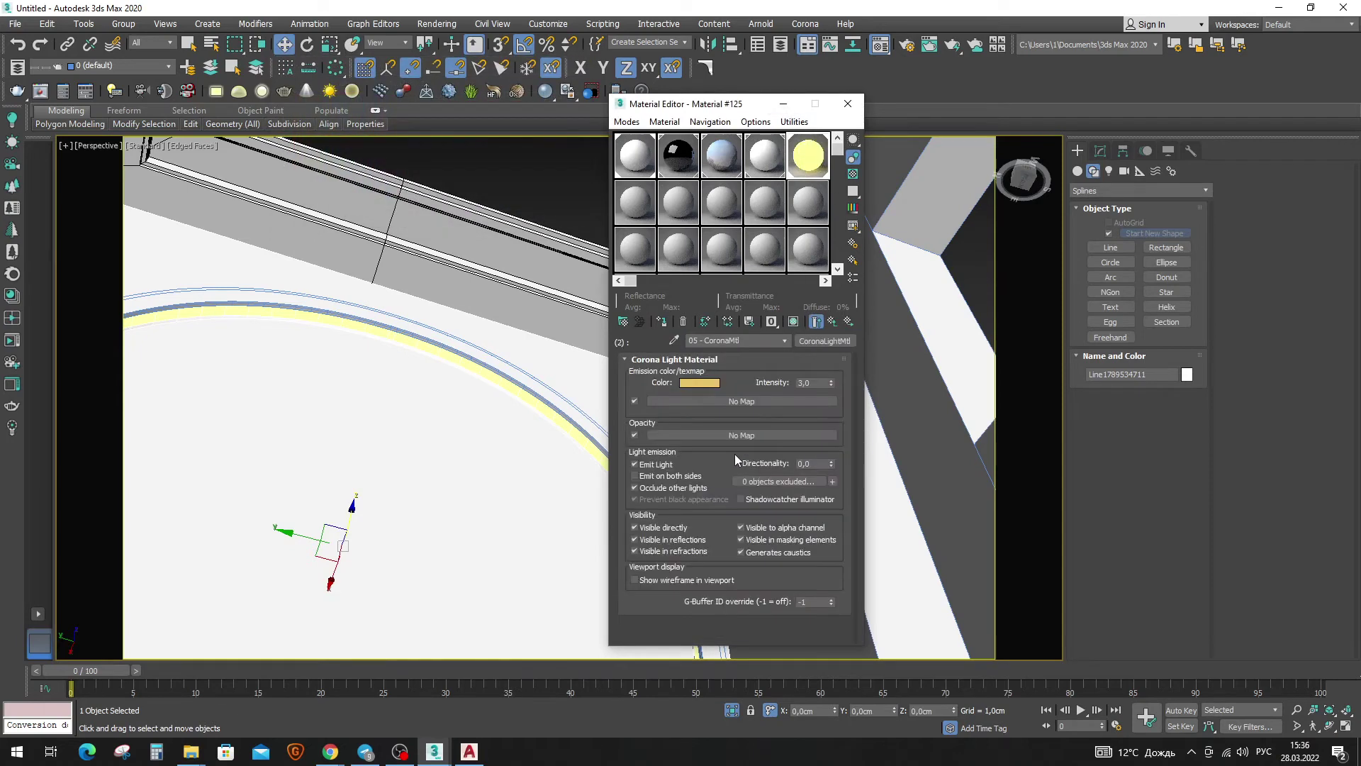
left_click(699, 384)
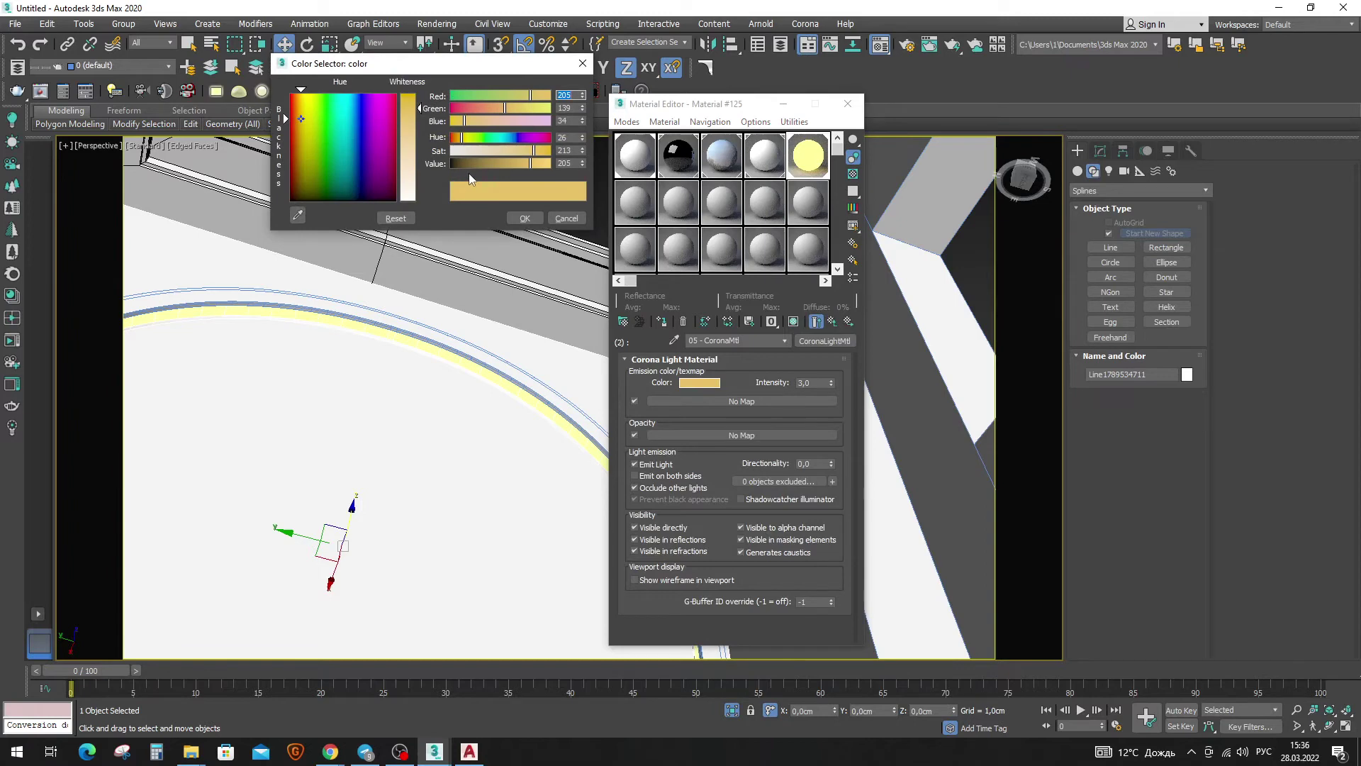
left_click_drag(461, 138, 457, 137)
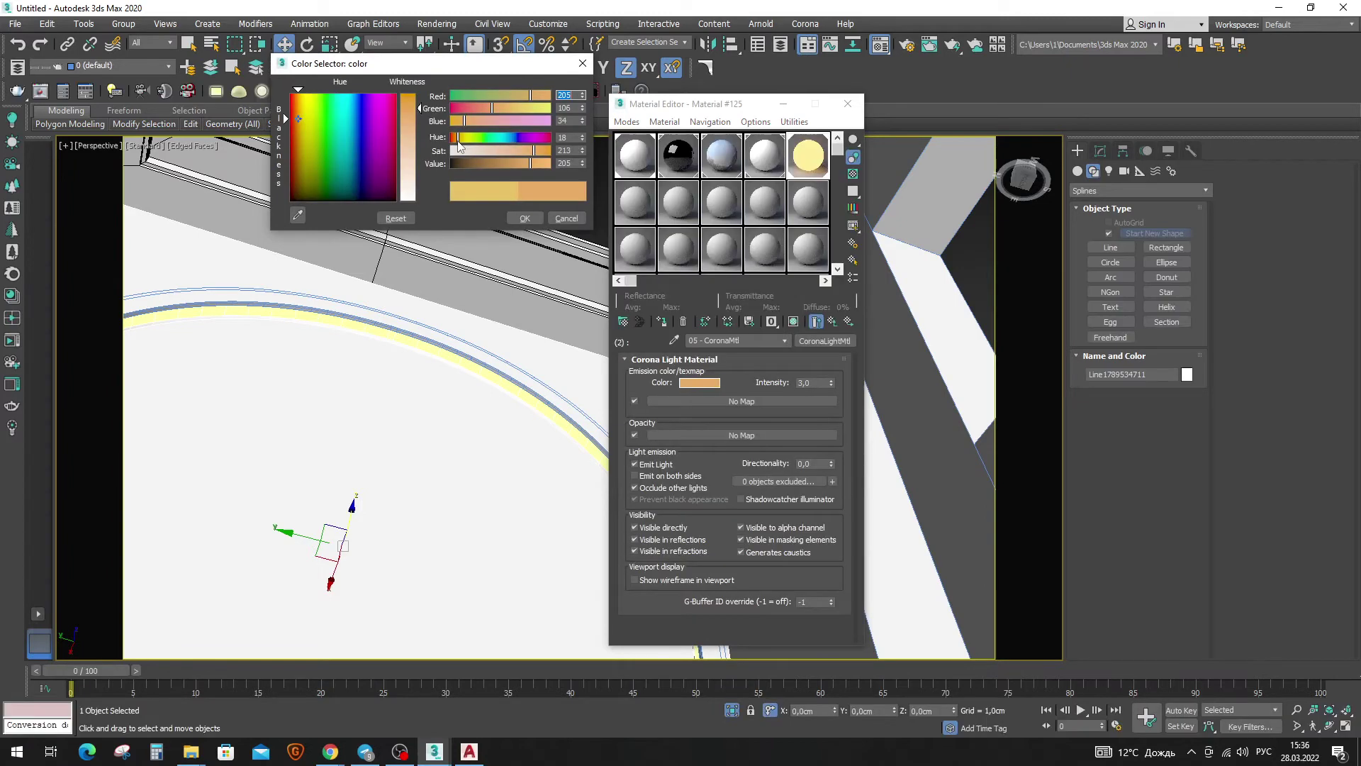
left_click(525, 218)
left_click(783, 104)
key("c")
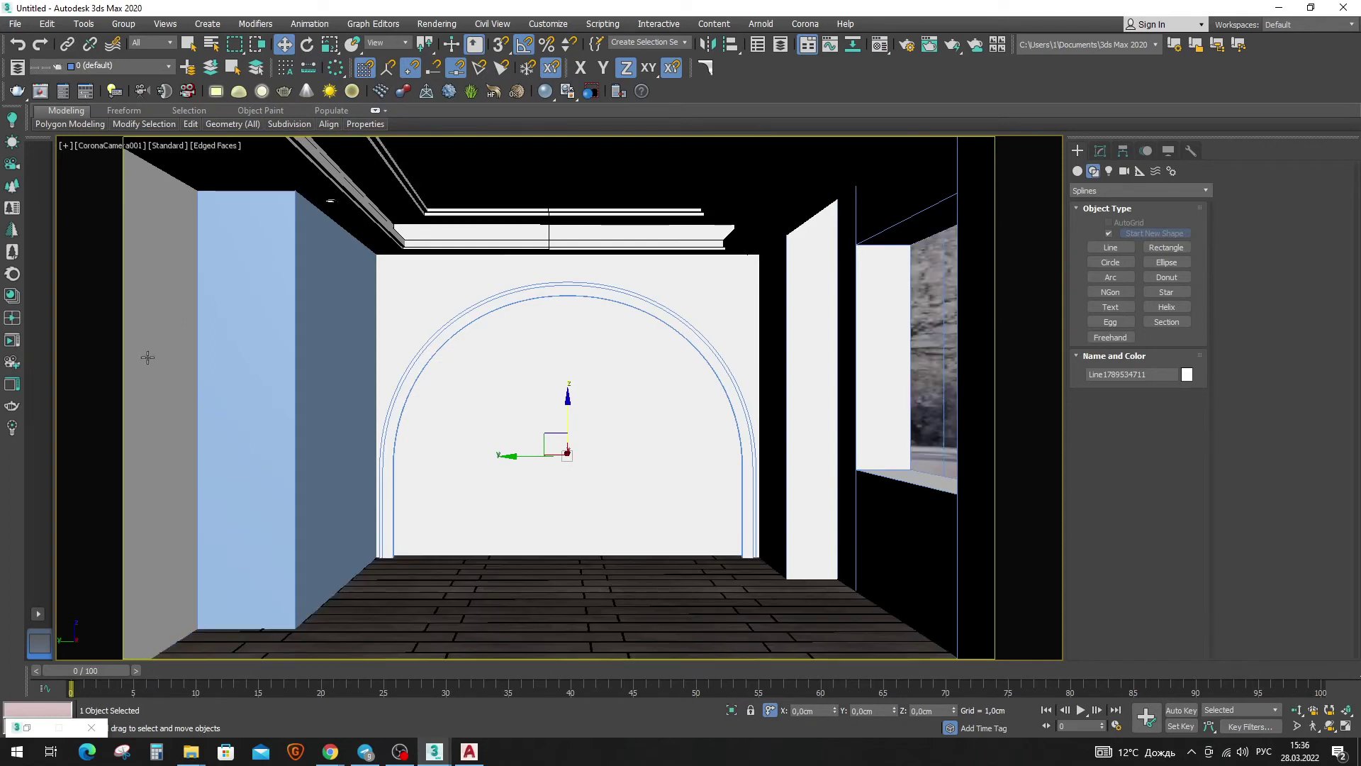
Start Corona interactive rendering, restore the Perspective pane, maximize CoronaCamera001 and show the render window.
left_click(19, 340)
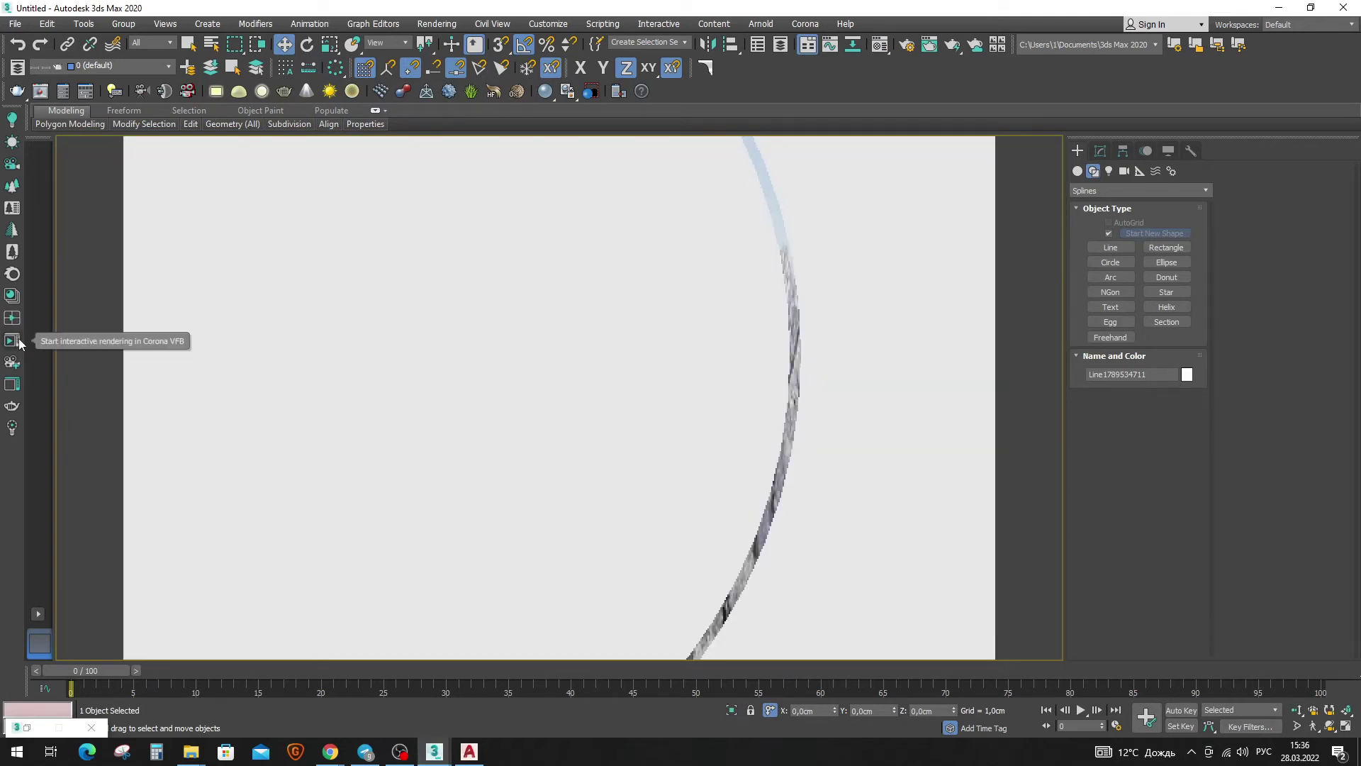
left_click(792, 397)
left_click(1006, 148)
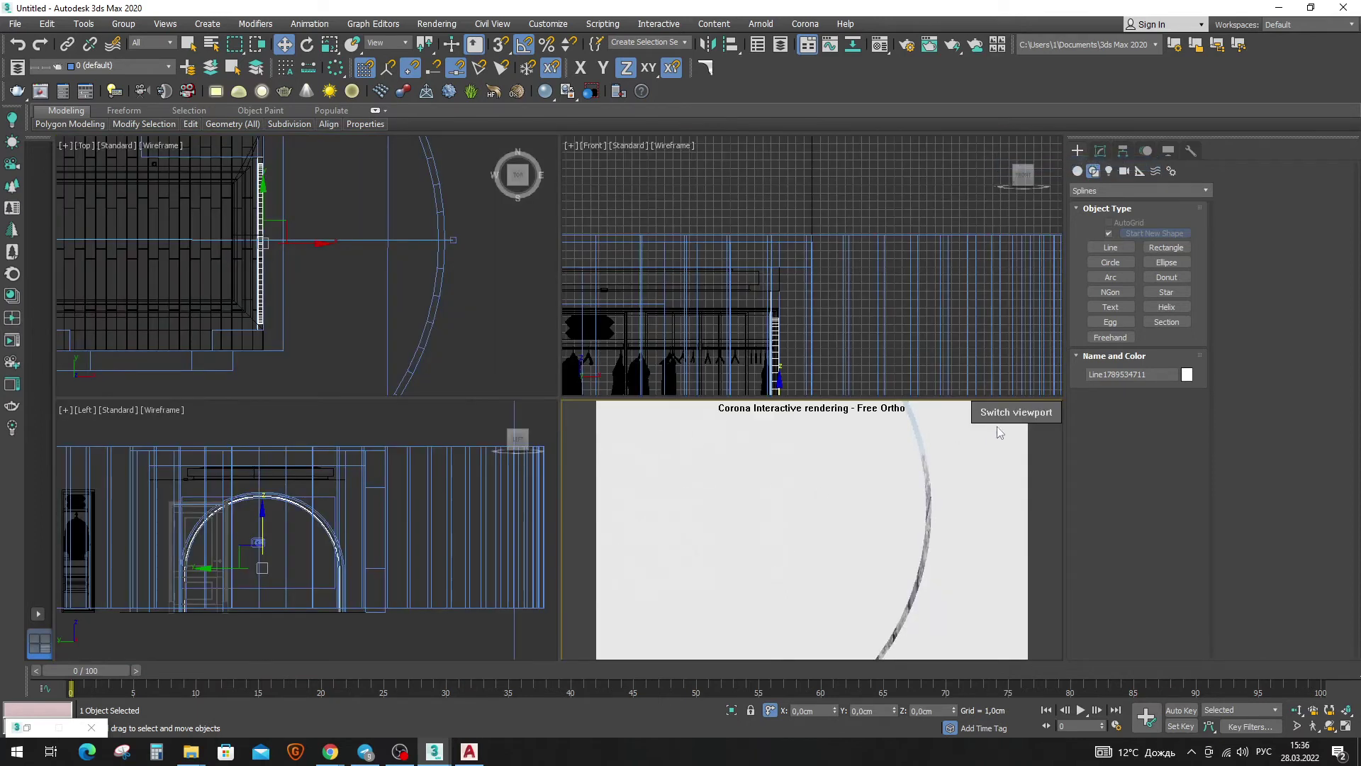
left_click(1016, 412)
left_click(1028, 450)
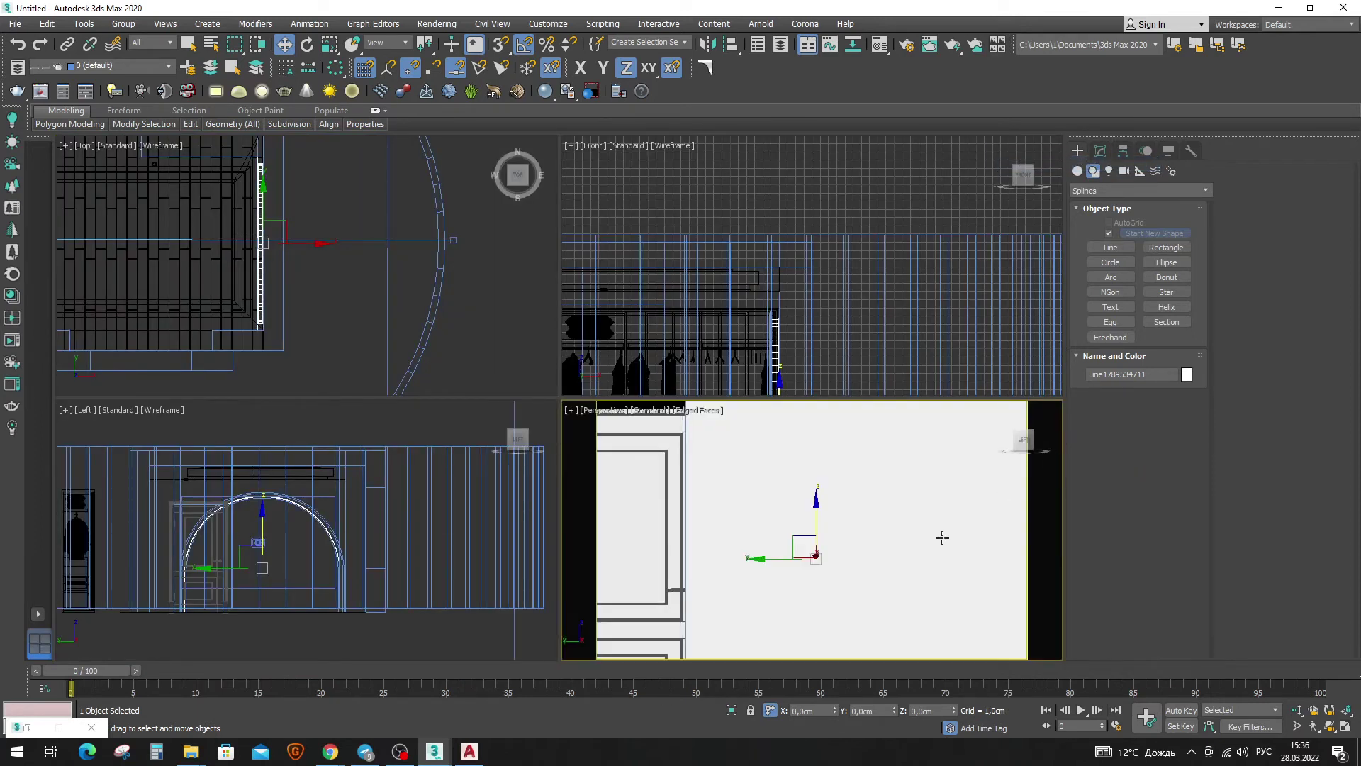
left_click(1345, 726)
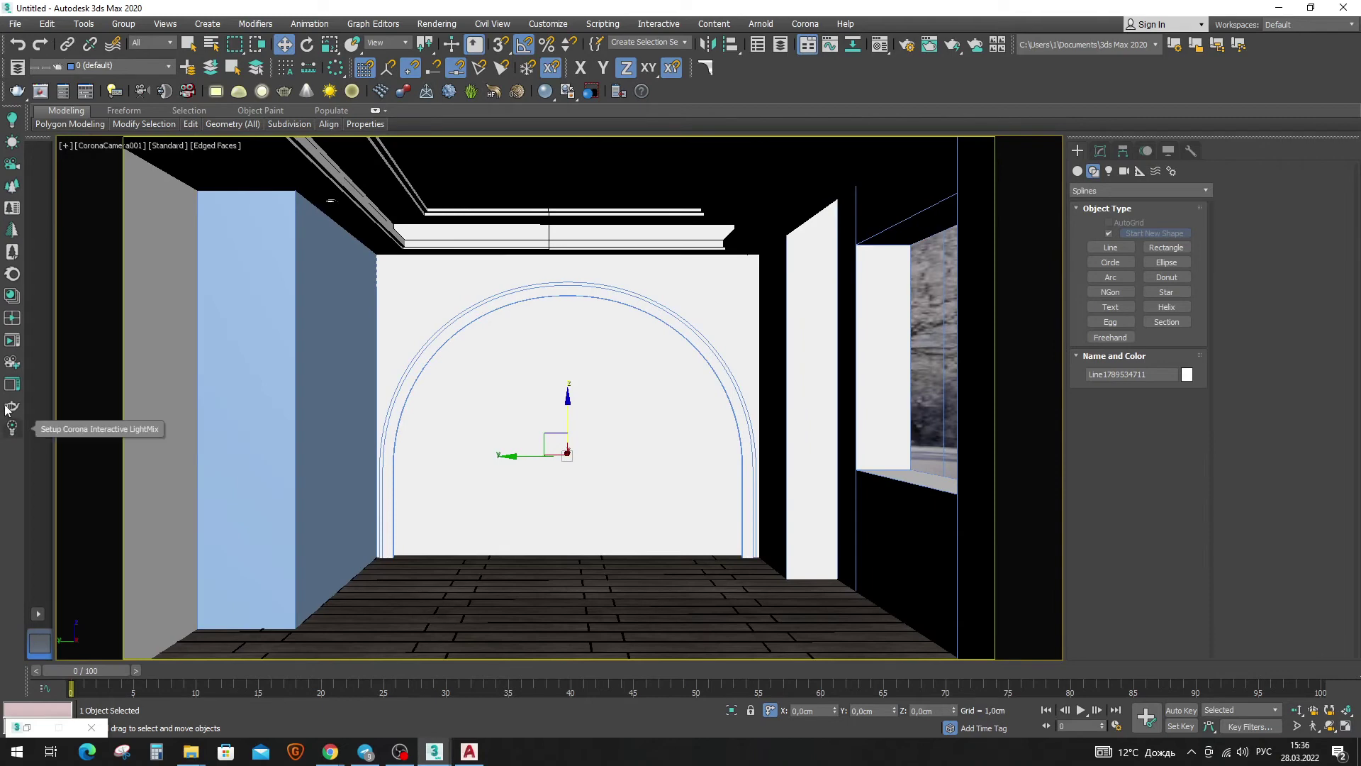
left_click(12, 340)
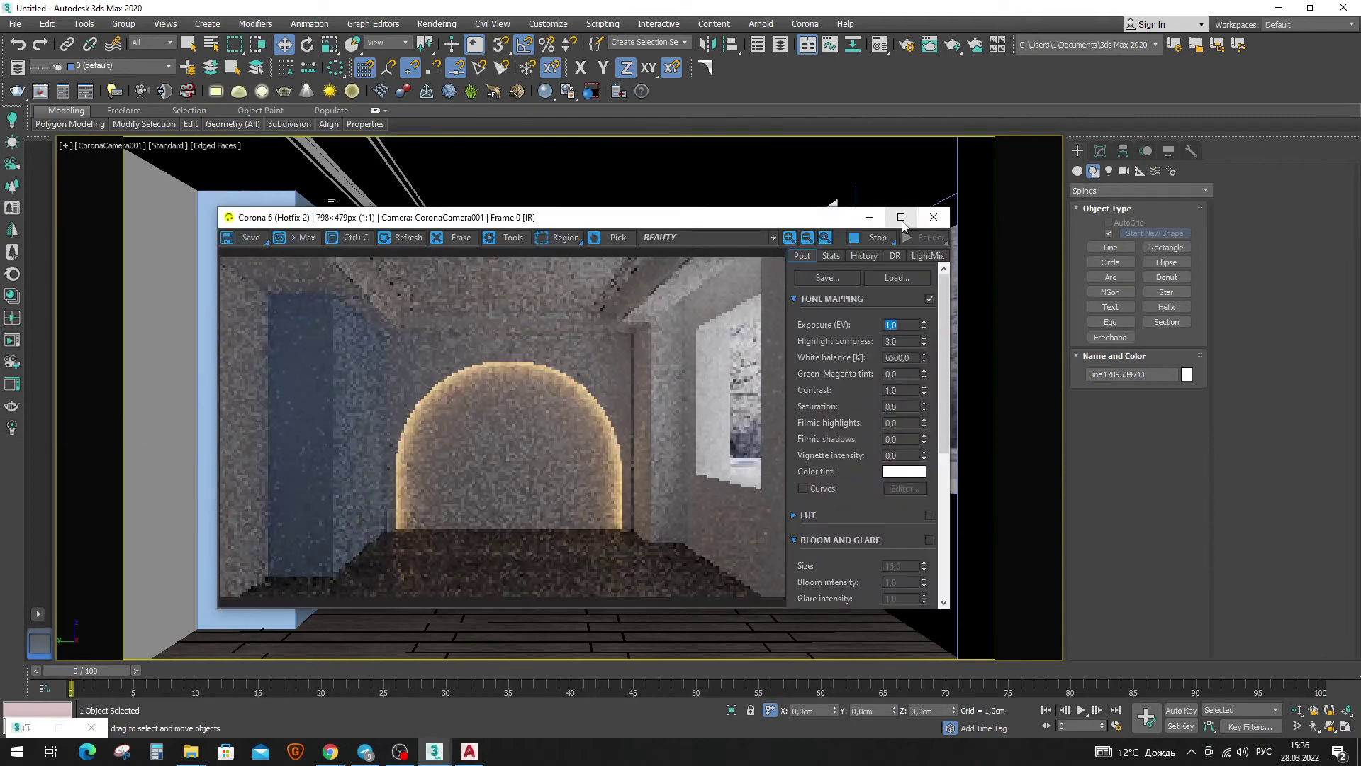
Maximize the Corona VFB and raise tone-mapping exposure to 2, then 3 EV.
left_click(901, 218)
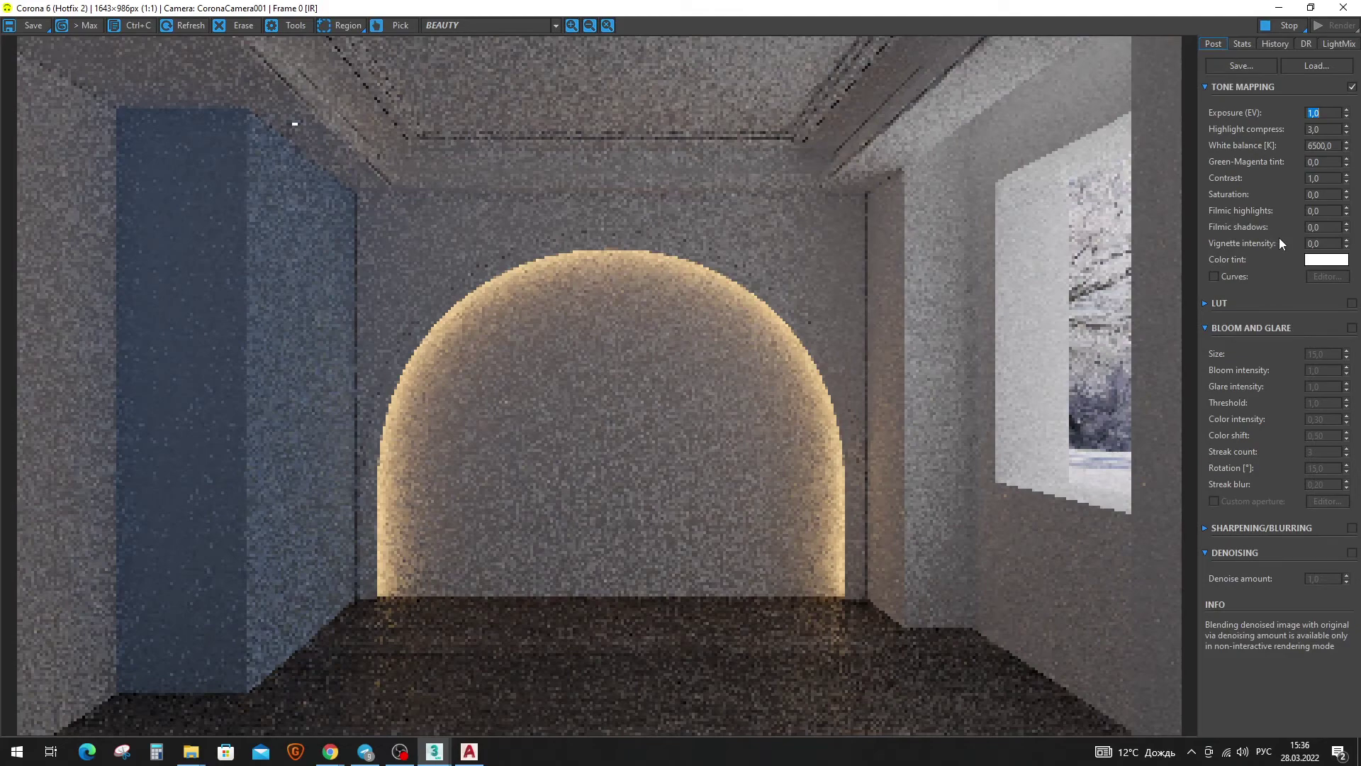
type("2")
key("Return")
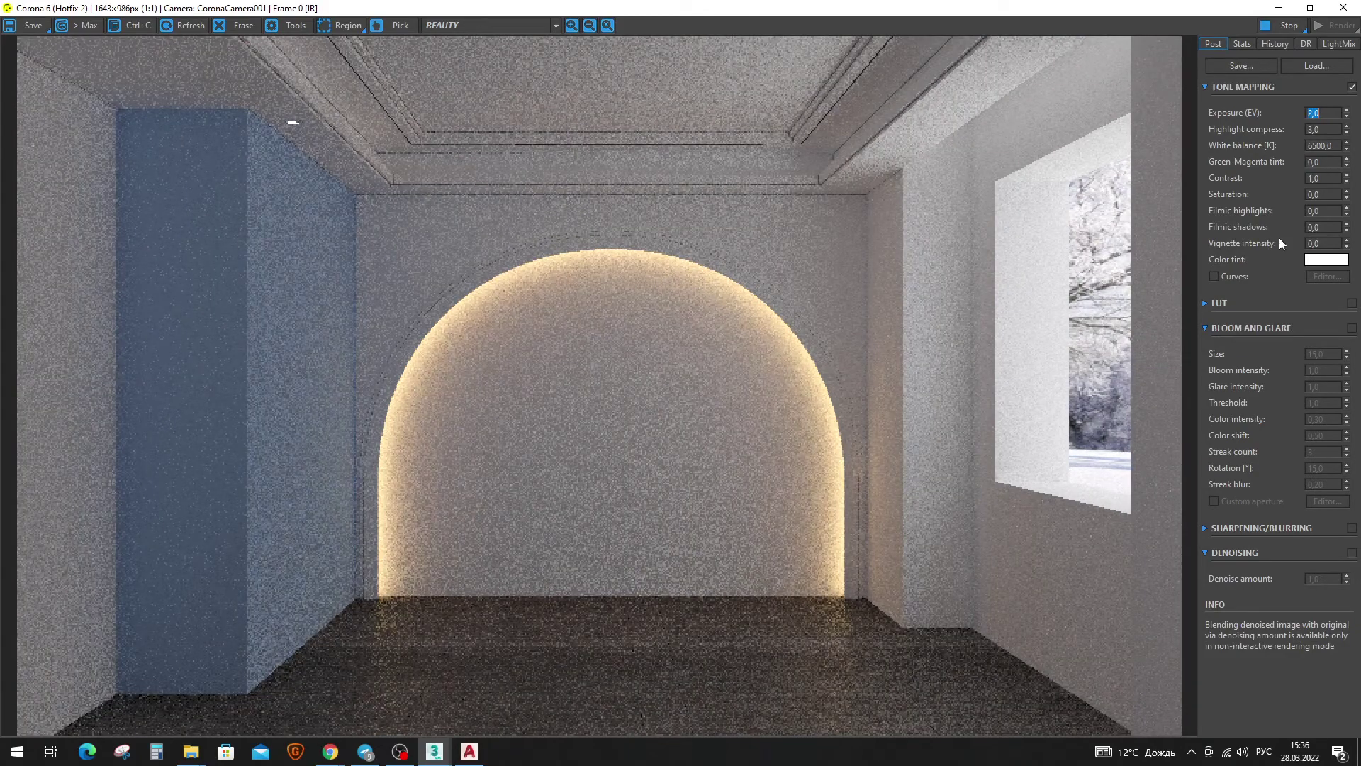
type("3")
key("Return")
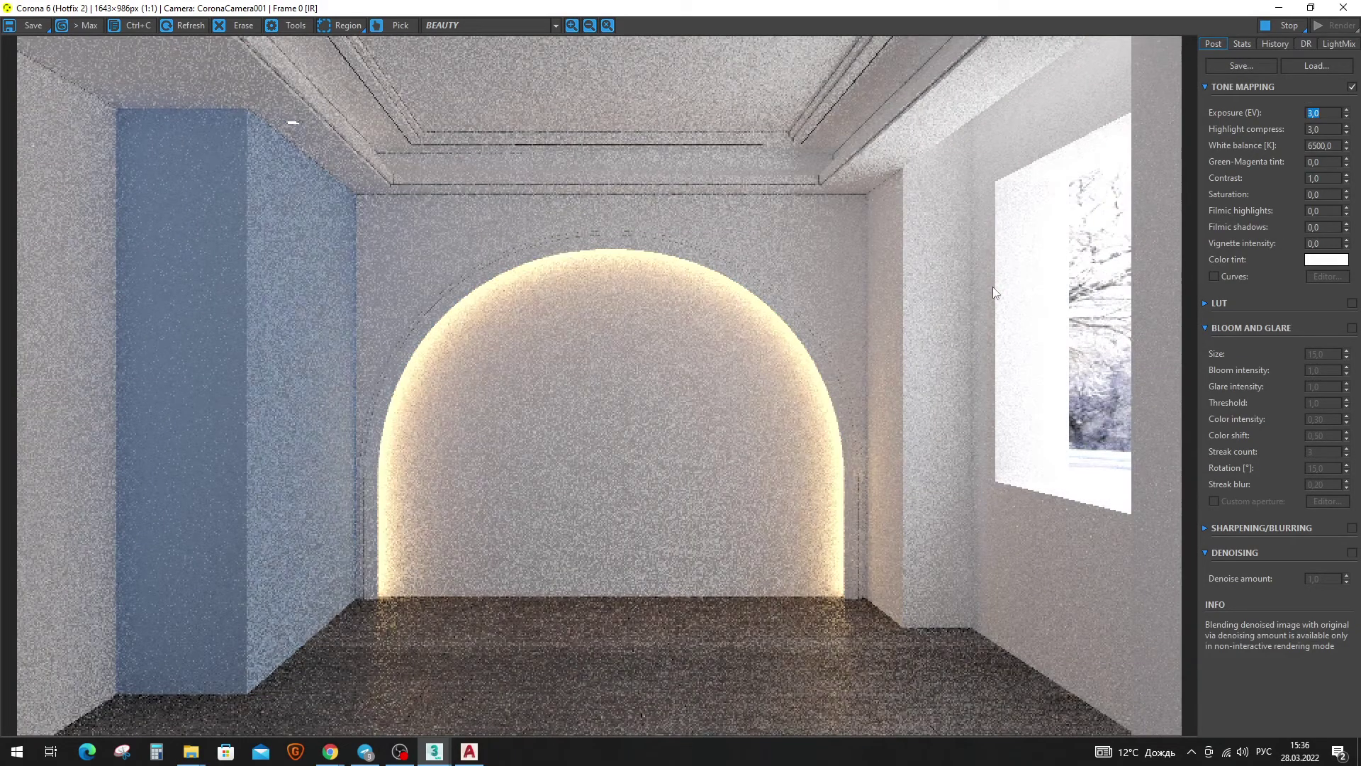
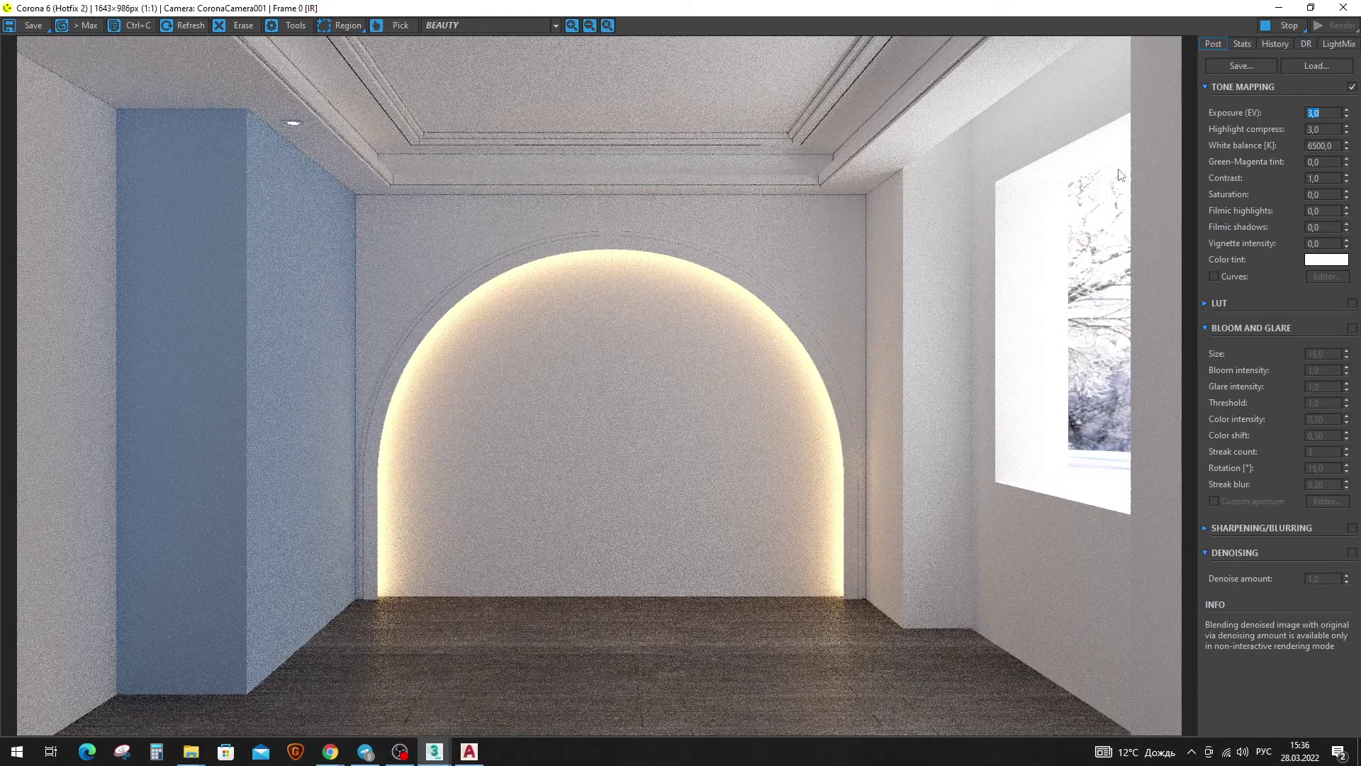
Lower the LightMix Rest (unassigned) level to 0,2, also trying 0,3.
left_click(1338, 43)
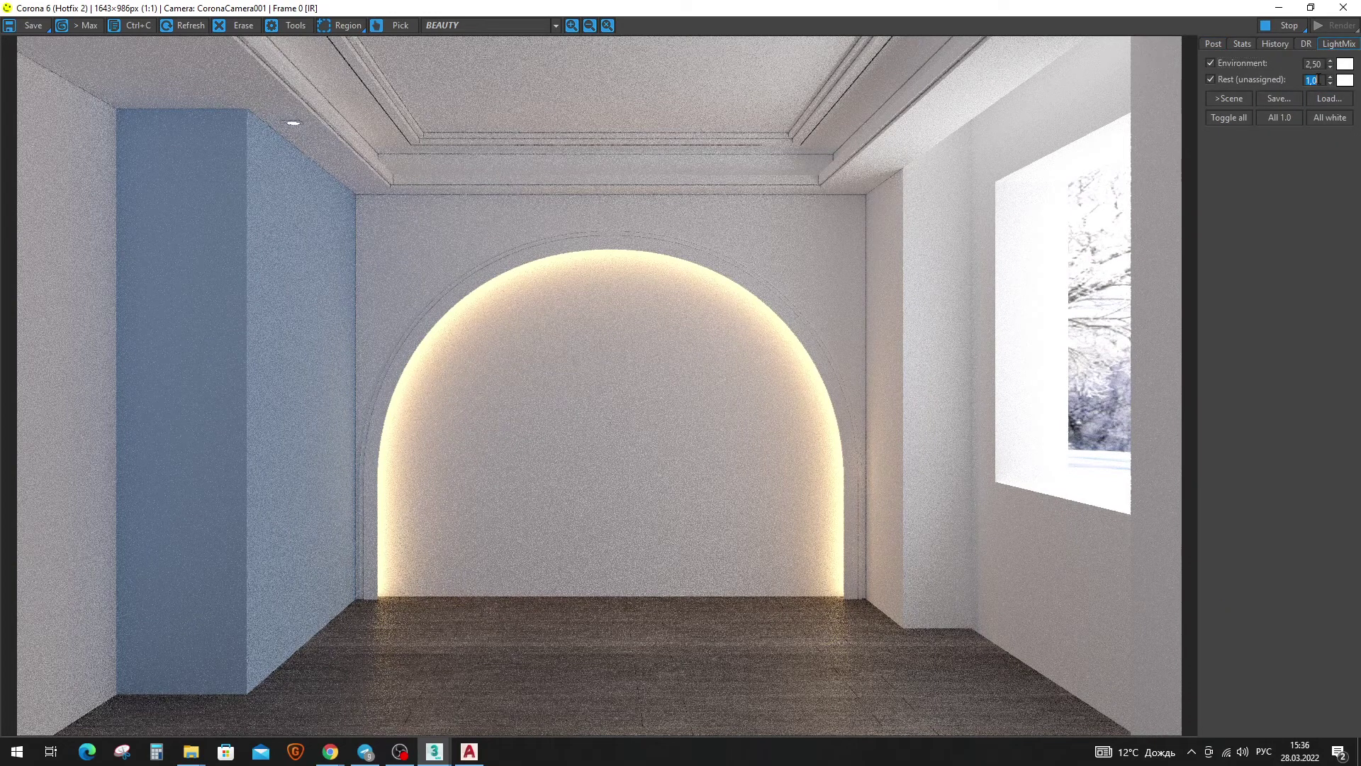
type("0,2")
key("Return")
type("0,3")
key("Return")
key("Return")
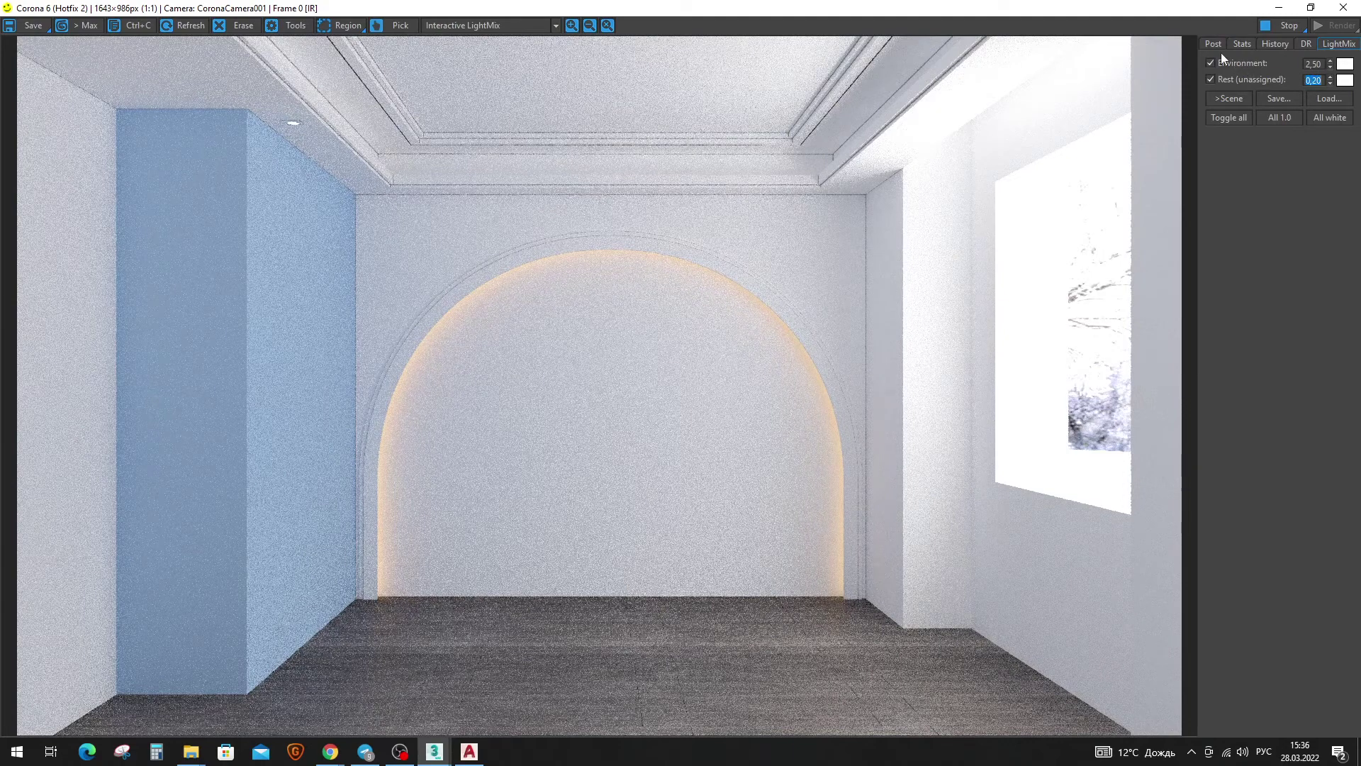
Try exposure 2 in the Post settings, then restore it to 3,0.
left_click(1213, 43)
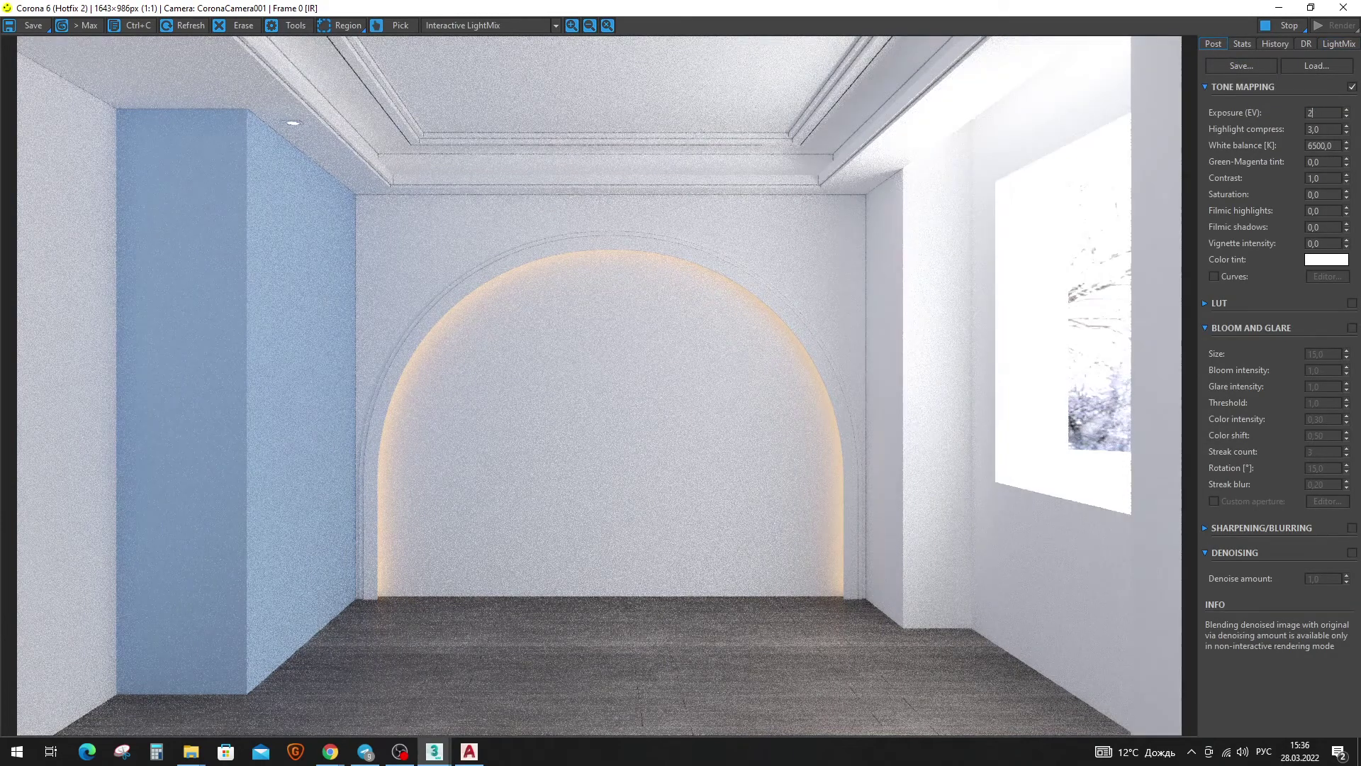
type("2")
key("Return")
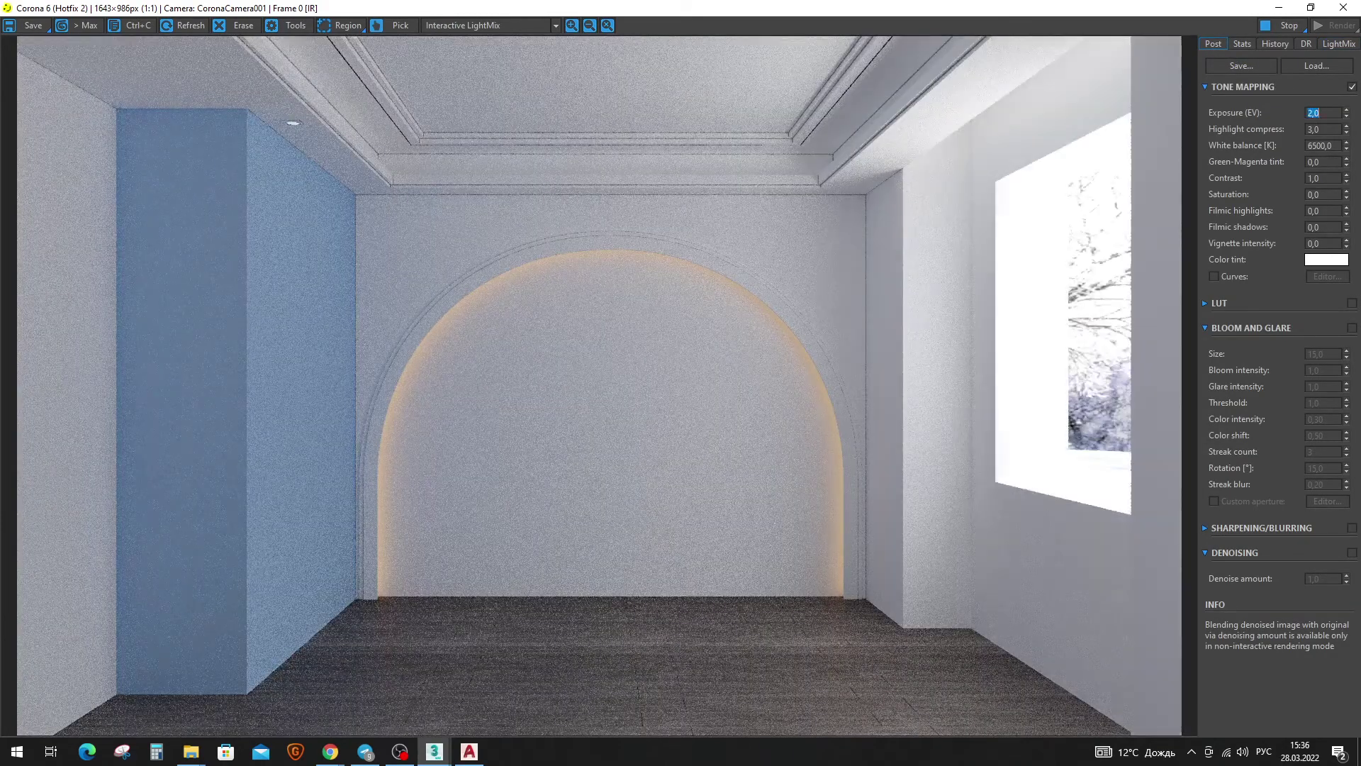
type("3")
key("Return")
scroll(931, 283, "up", 1)
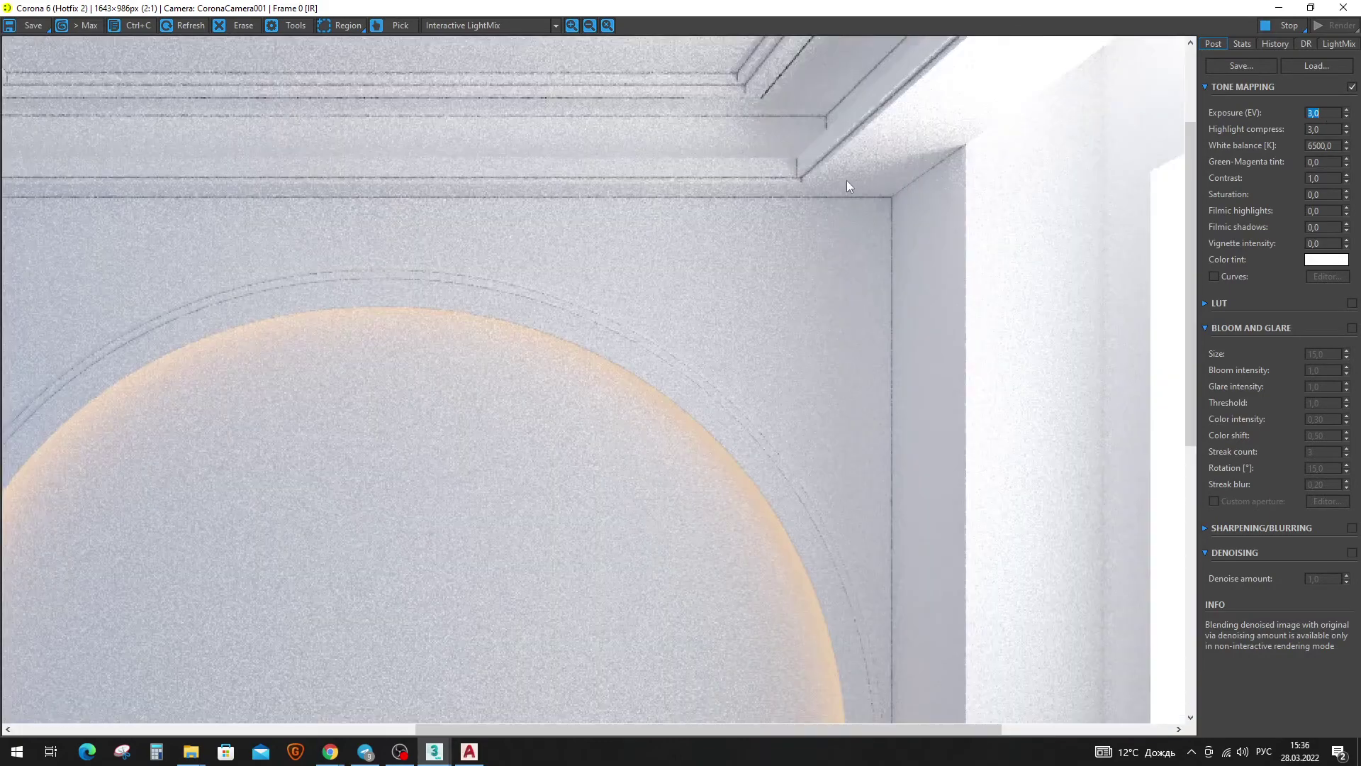
Zoom in on the arch top and ceiling glow, then bring the Behance reference forward.
left_click_drag(861, 143, 550, 333)
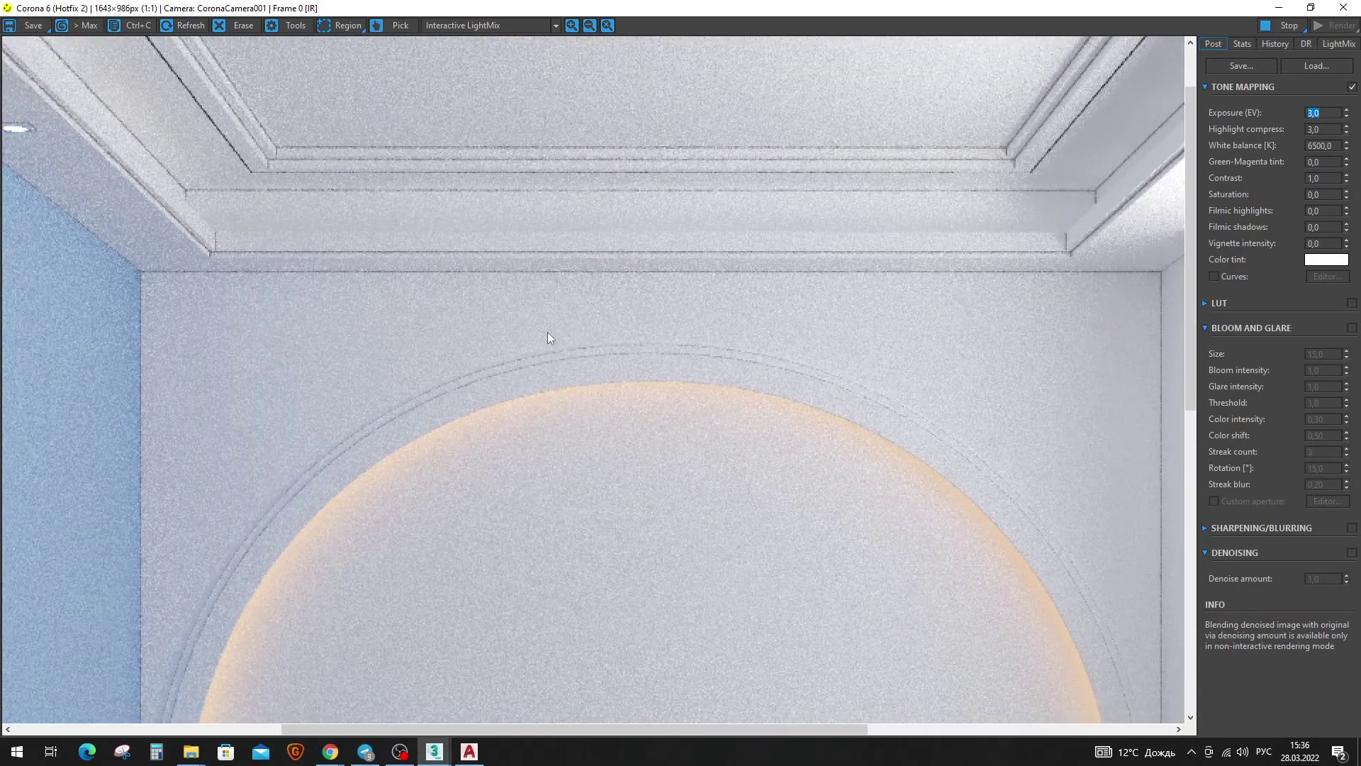
scroll(548, 331, "down", 1)
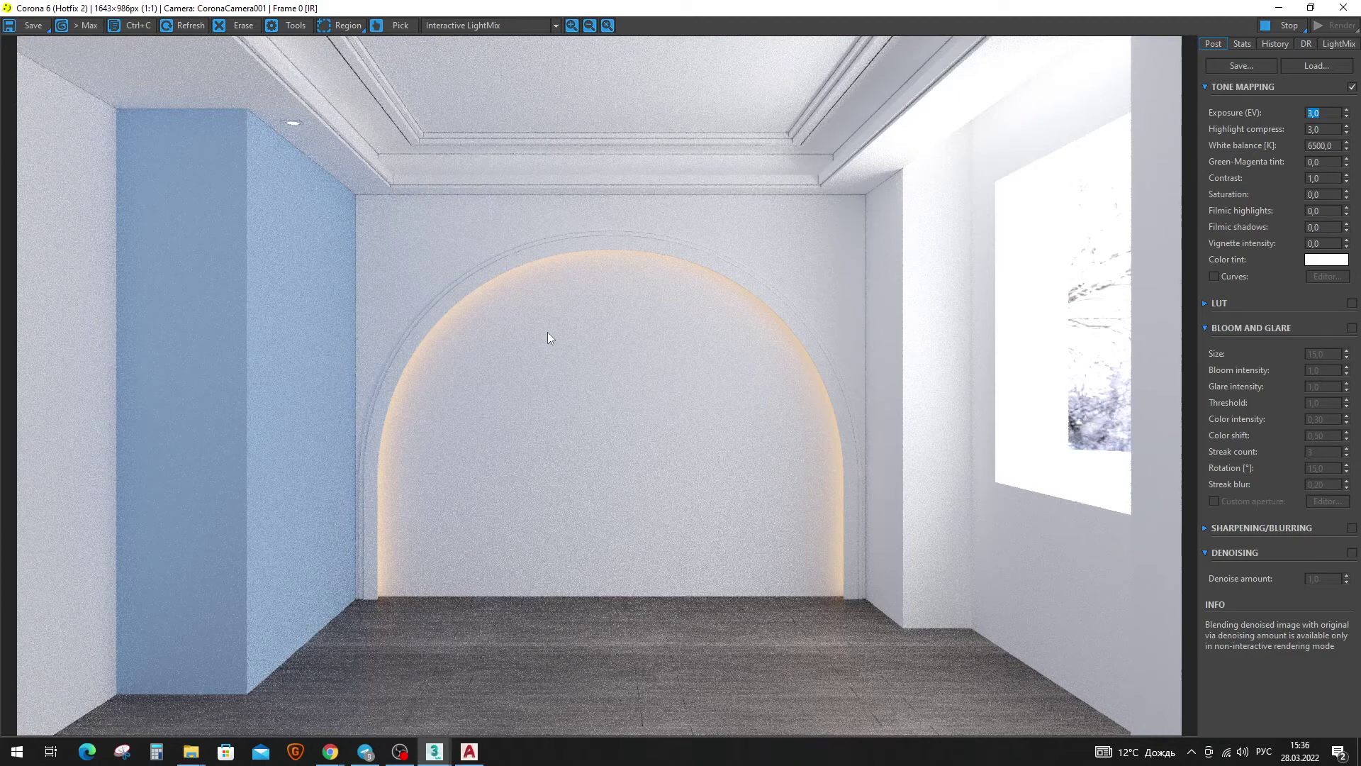
scroll(548, 332, "up", 1)
left_click_drag(472, 274, 853, 182)
scroll(853, 182, "down", 1)
scroll(726, 584, "up", 1)
scroll(727, 584, "down", 1)
left_click(253, 691)
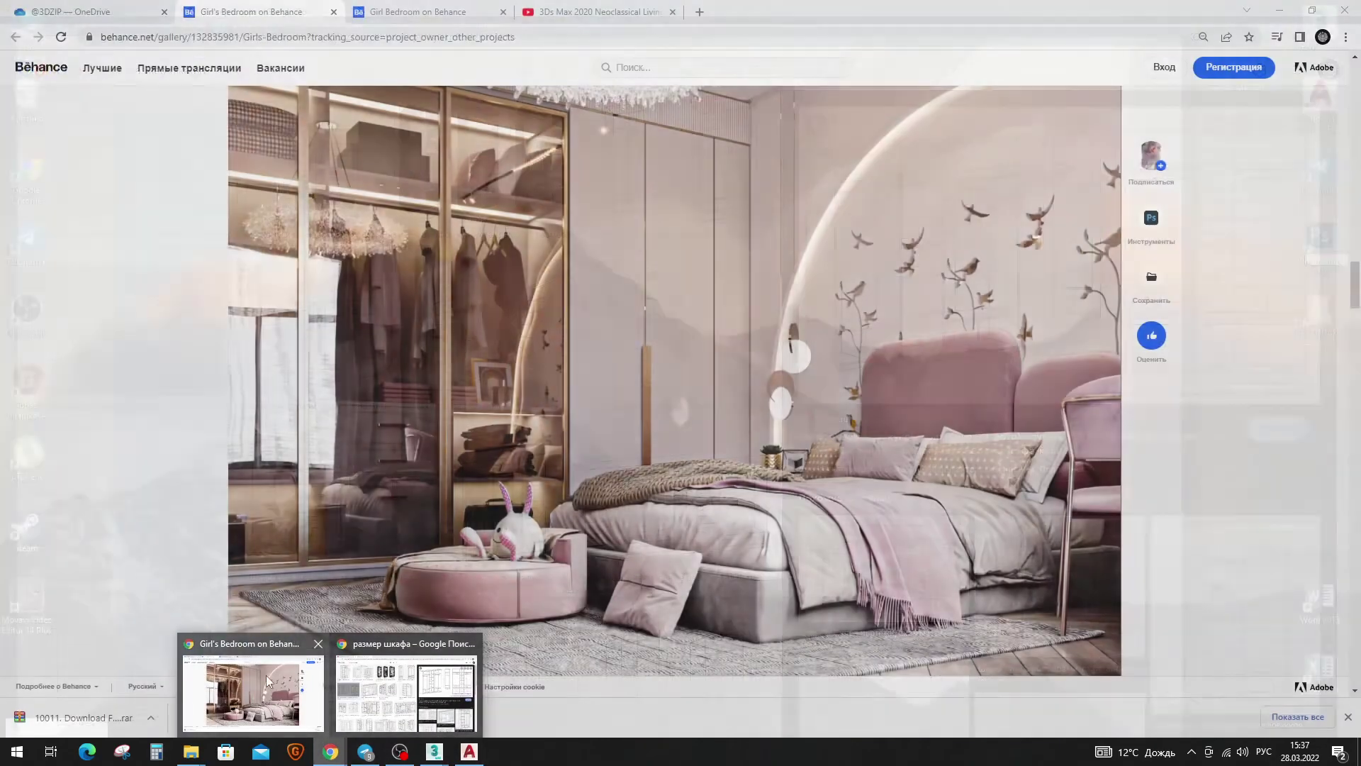
Scroll the Behance page to the bedroom's backlit arch wall, then minimize Chrome.
left_click(116, 477)
scroll(134, 271, "up", 10)
scroll(130, 387, "down", 3)
scroll(129, 387, "down", 3)
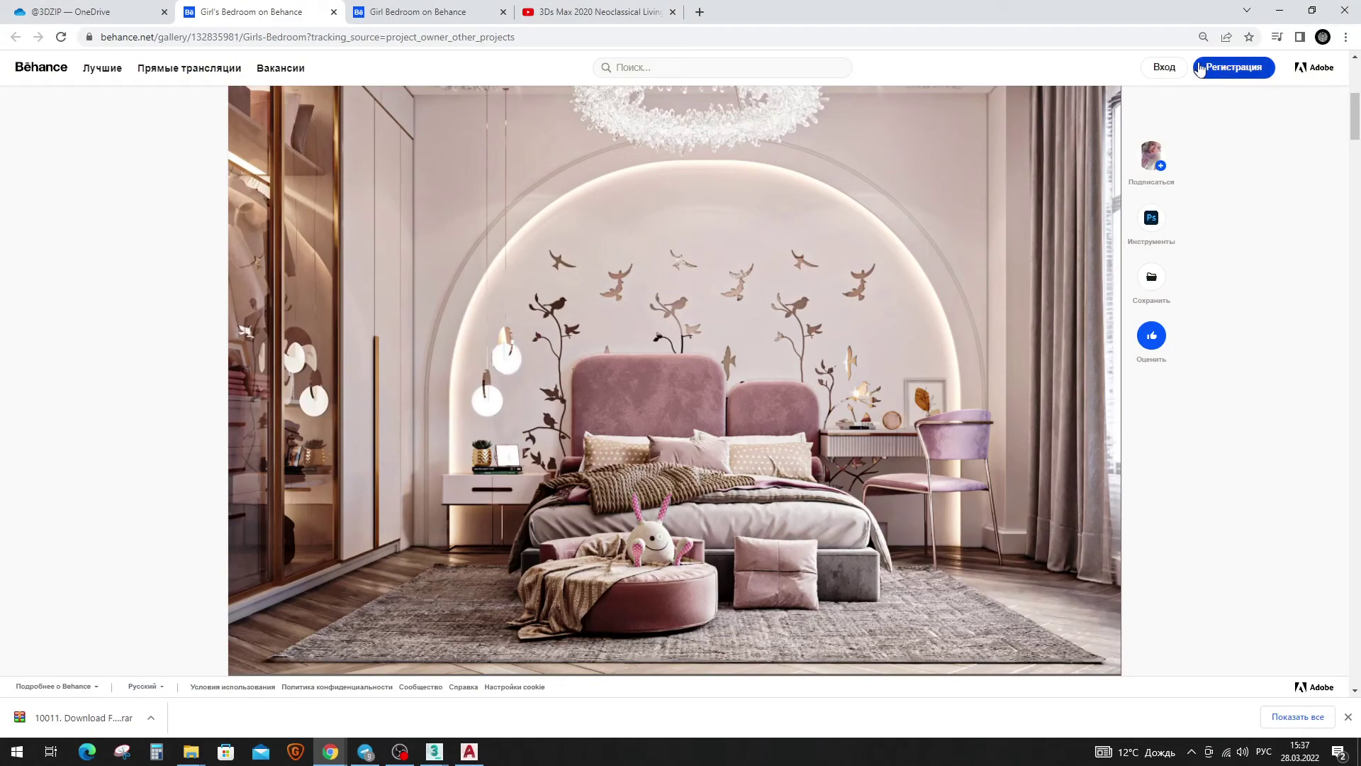
left_click(1267, 12)
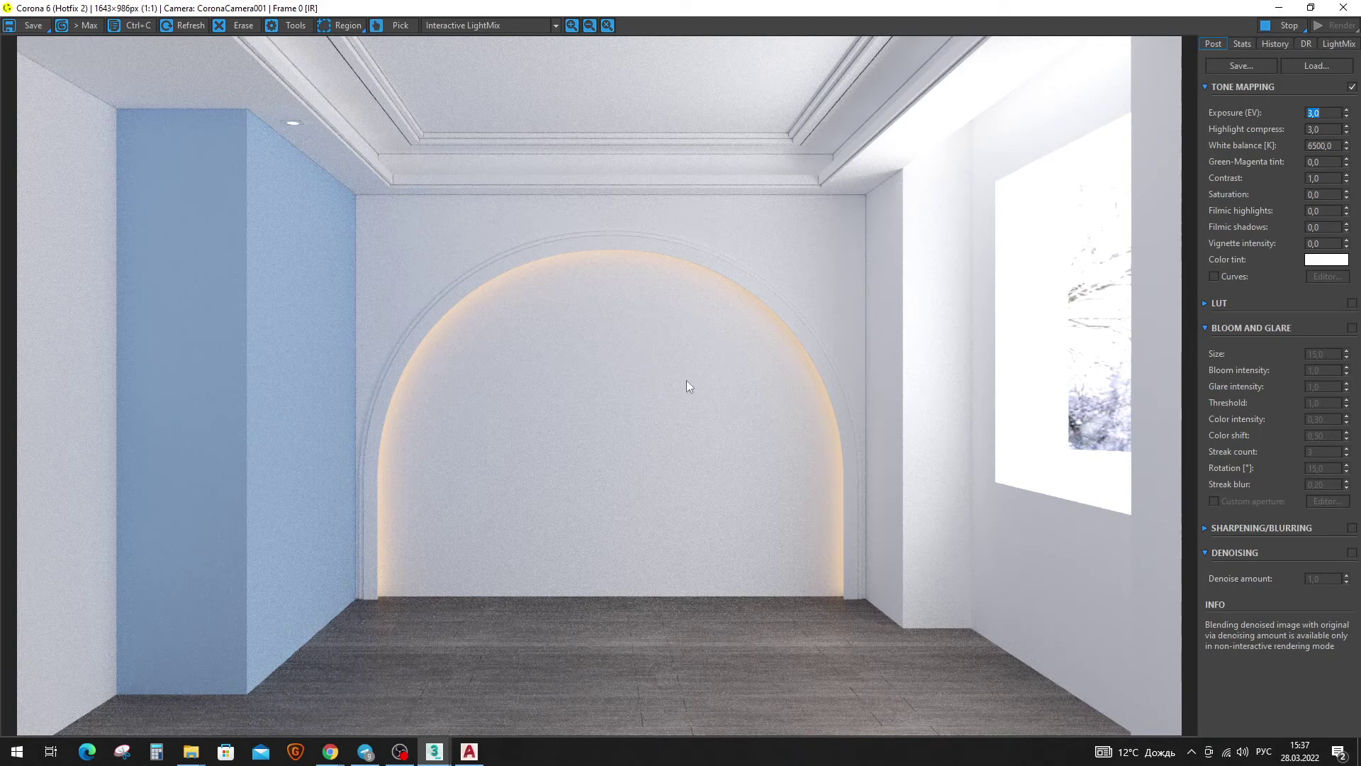
scroll(640, 262, "up", 2)
scroll(640, 262, "up", 1)
scroll(729, 219, "up", 2)
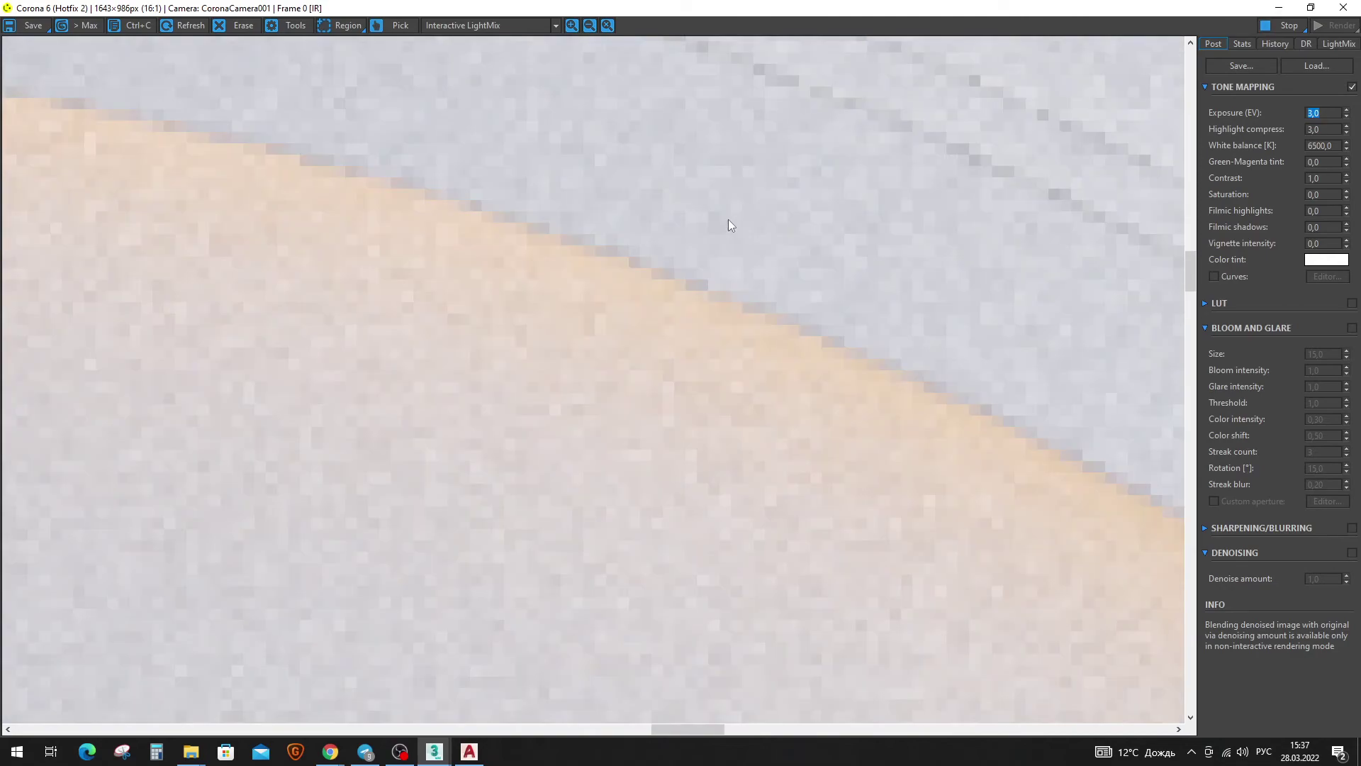
scroll(729, 219, "down", 2)
scroll(726, 261, "down", 1)
scroll(652, 627, "up", 1)
scroll(667, 571, "up", 2)
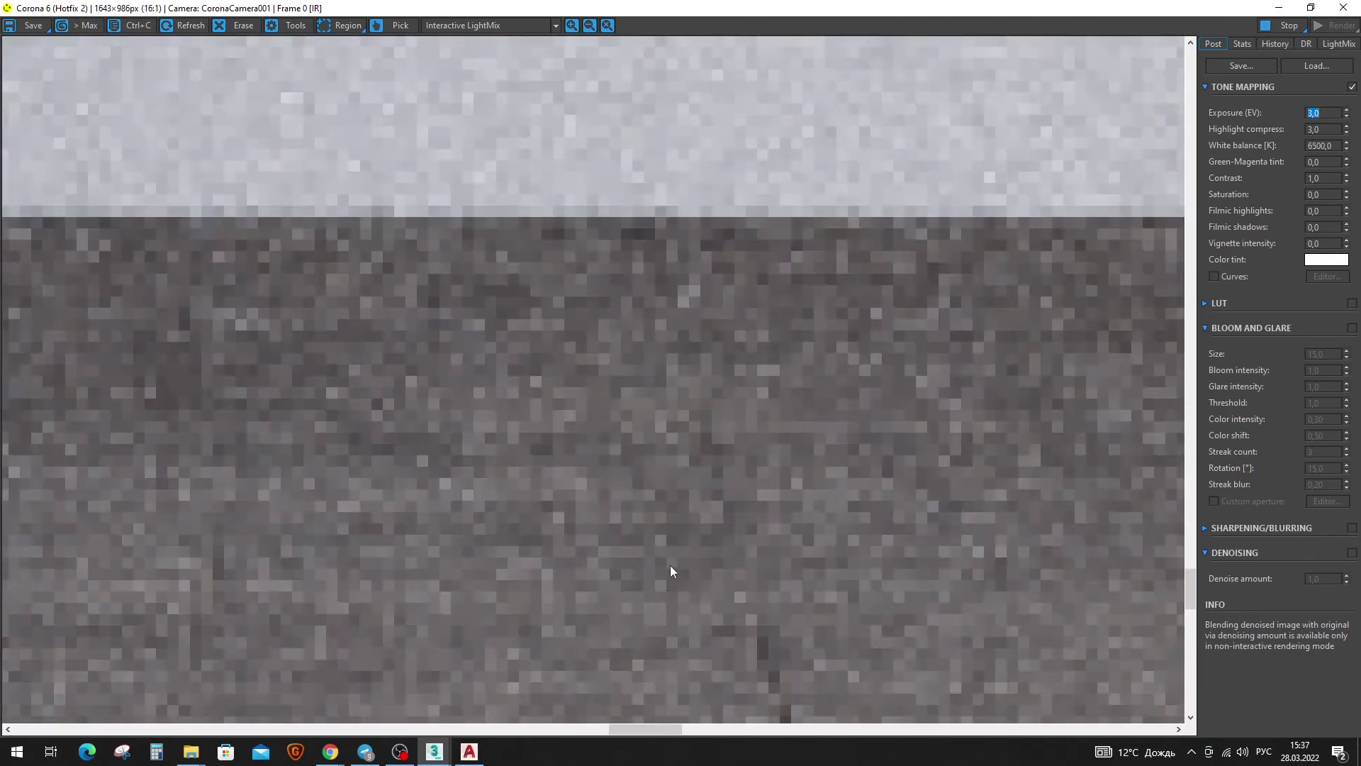
scroll(689, 518, "down", 1)
scroll(689, 513, "down", 2)
scroll(739, 462, "down", 1)
scroll(844, 649, "up", 6)
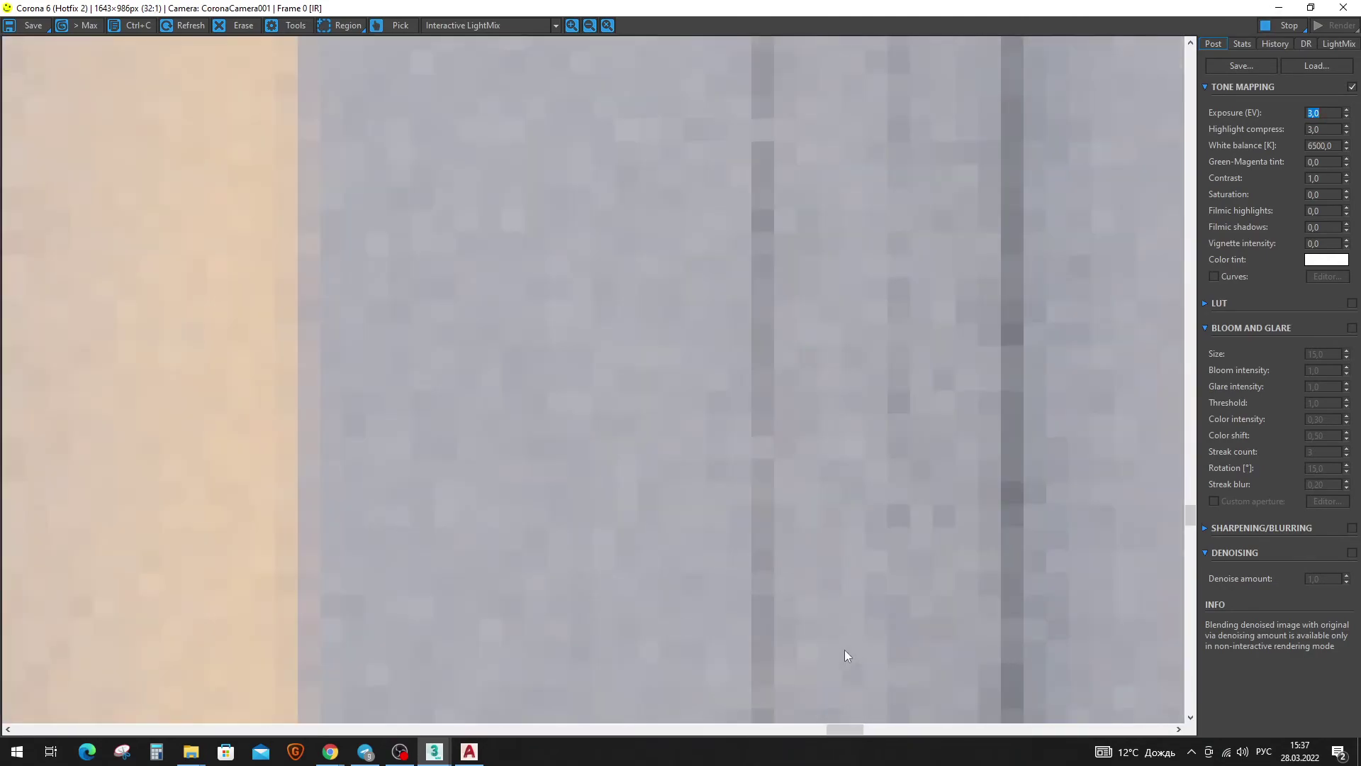
scroll(844, 650, "down", 4)
scroll(811, 317, "down", 1)
scroll(811, 318, "up", 4)
scroll(814, 320, "down", 4)
scroll(754, 111, "up", 2)
scroll(754, 111, "up", 3)
scroll(812, 129, "down", 4)
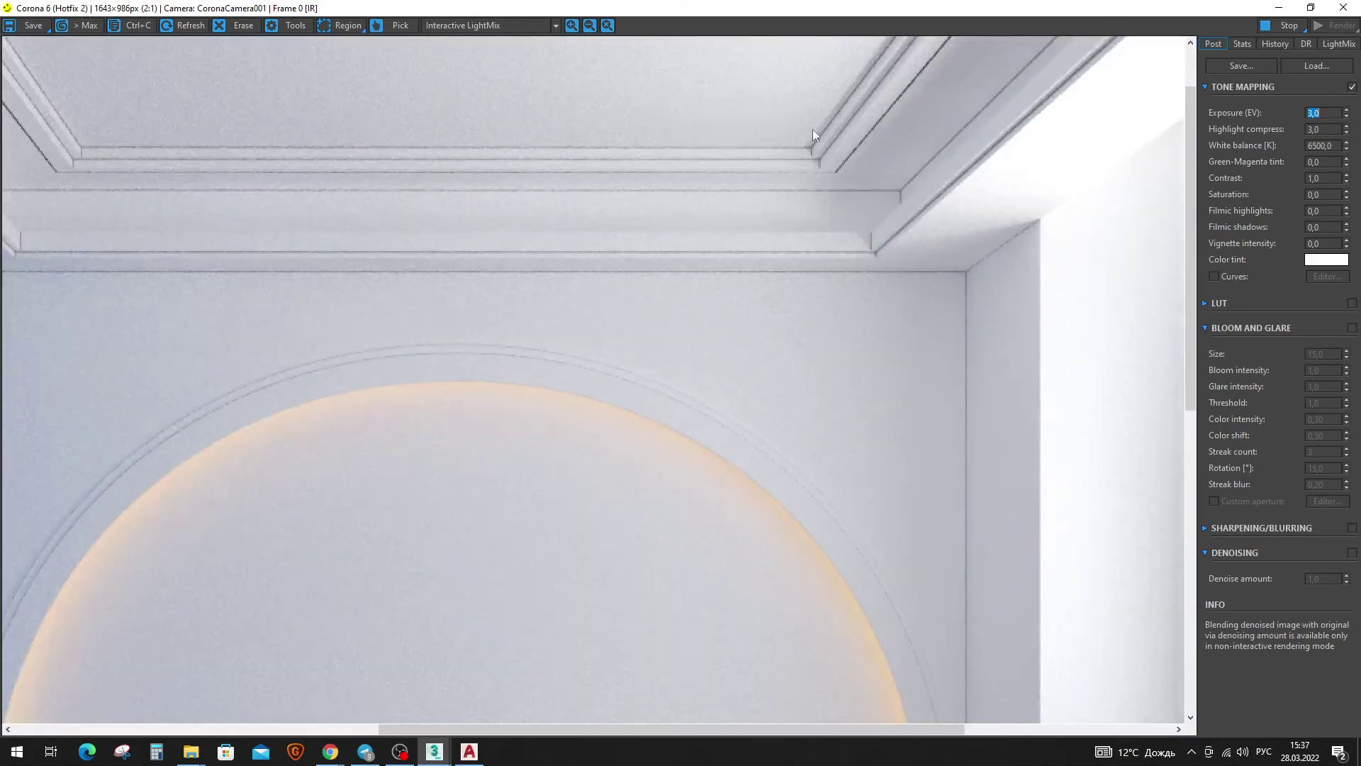
scroll(874, 133, "up", 3)
scroll(873, 134, "up", 1)
scroll(907, 177, "down", 5)
scroll(495, 174, "up", 4)
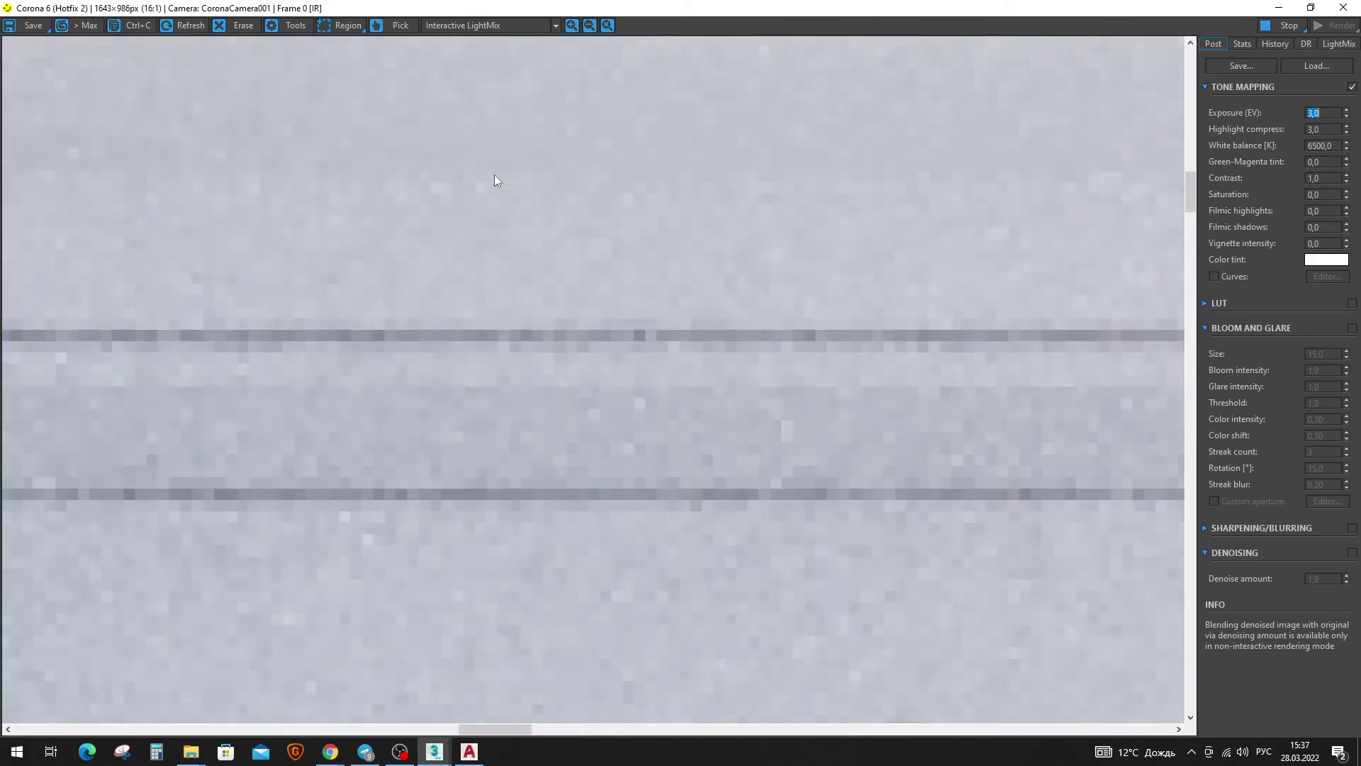
scroll(664, 278, "down", 1)
scroll(360, 258, "down", 2)
scroll(309, 254, "up", 1)
scroll(305, 254, "down", 2)
scroll(207, 384, "up", 5)
scroll(227, 390, "down", 5)
scroll(596, 588, "up", 4)
scroll(658, 668, "down", 4)
scroll(680, 670, "up", 2)
scroll(679, 671, "down", 2)
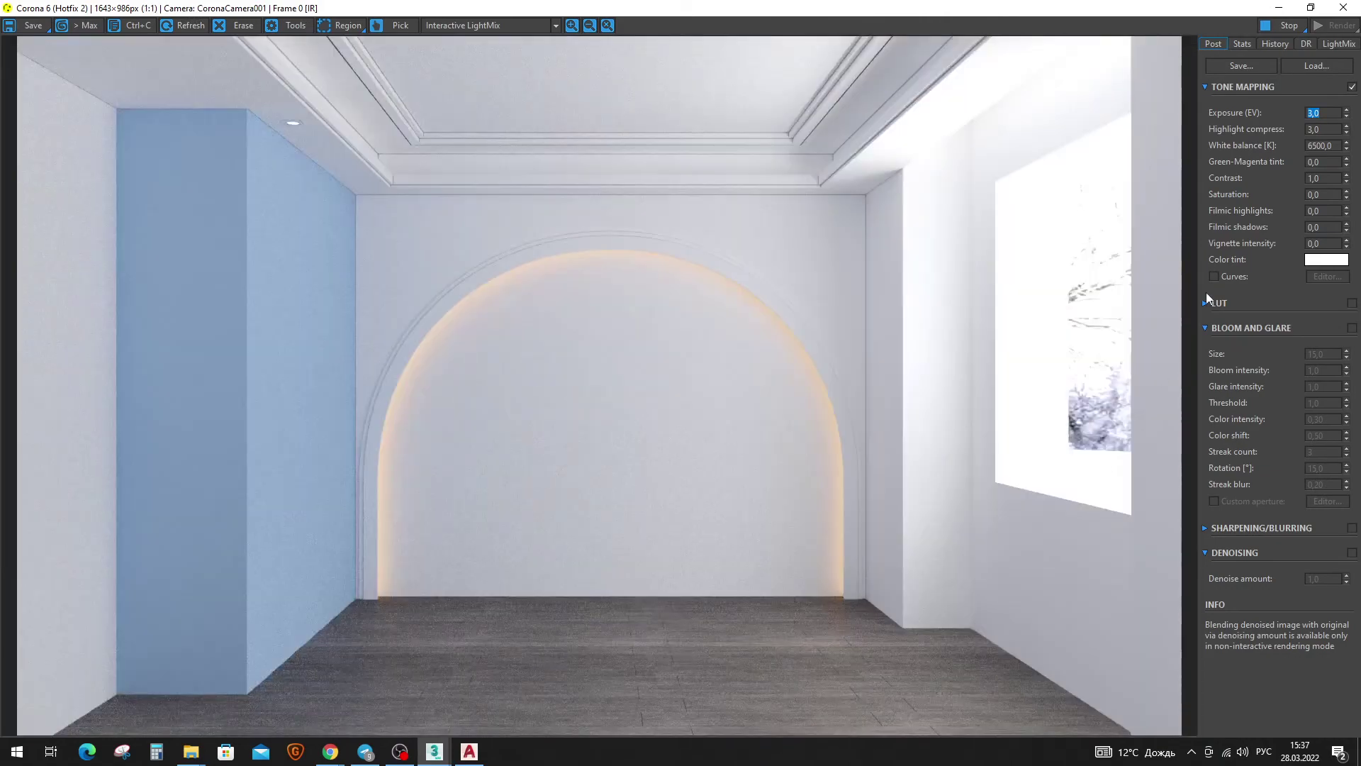
Set the LightMix Environment level to 2,0 after trying 1,5 and 1,0.
left_click(1338, 44)
double_click(1315, 64)
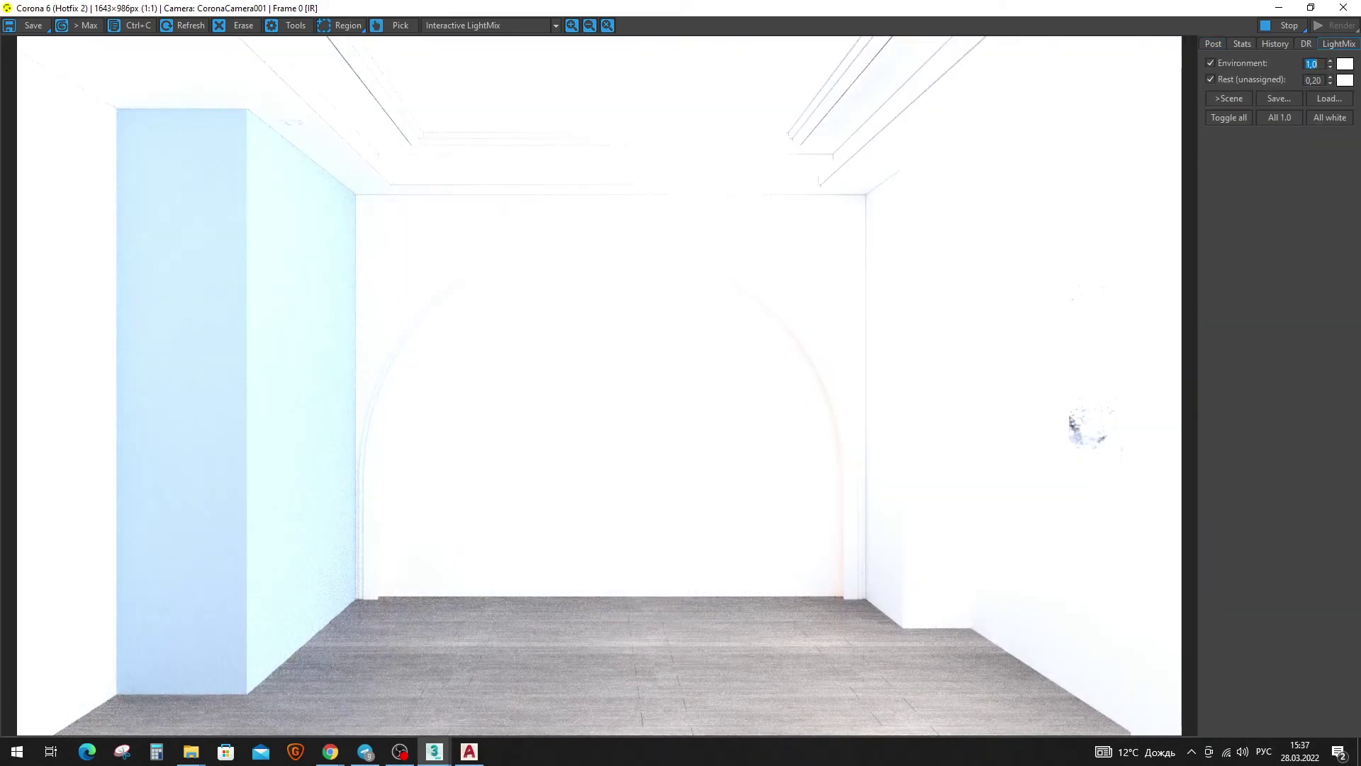
type("5")
key("Return")
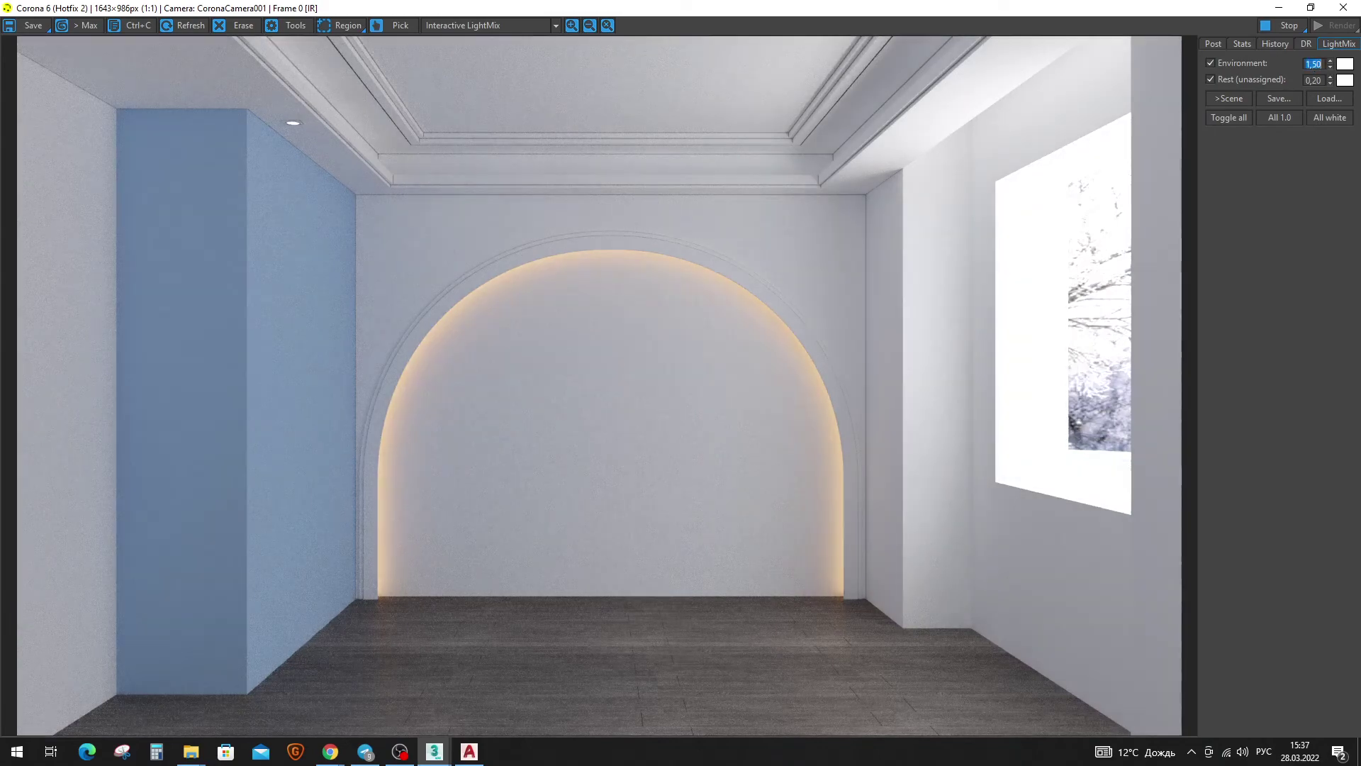
type("1")
key("Return")
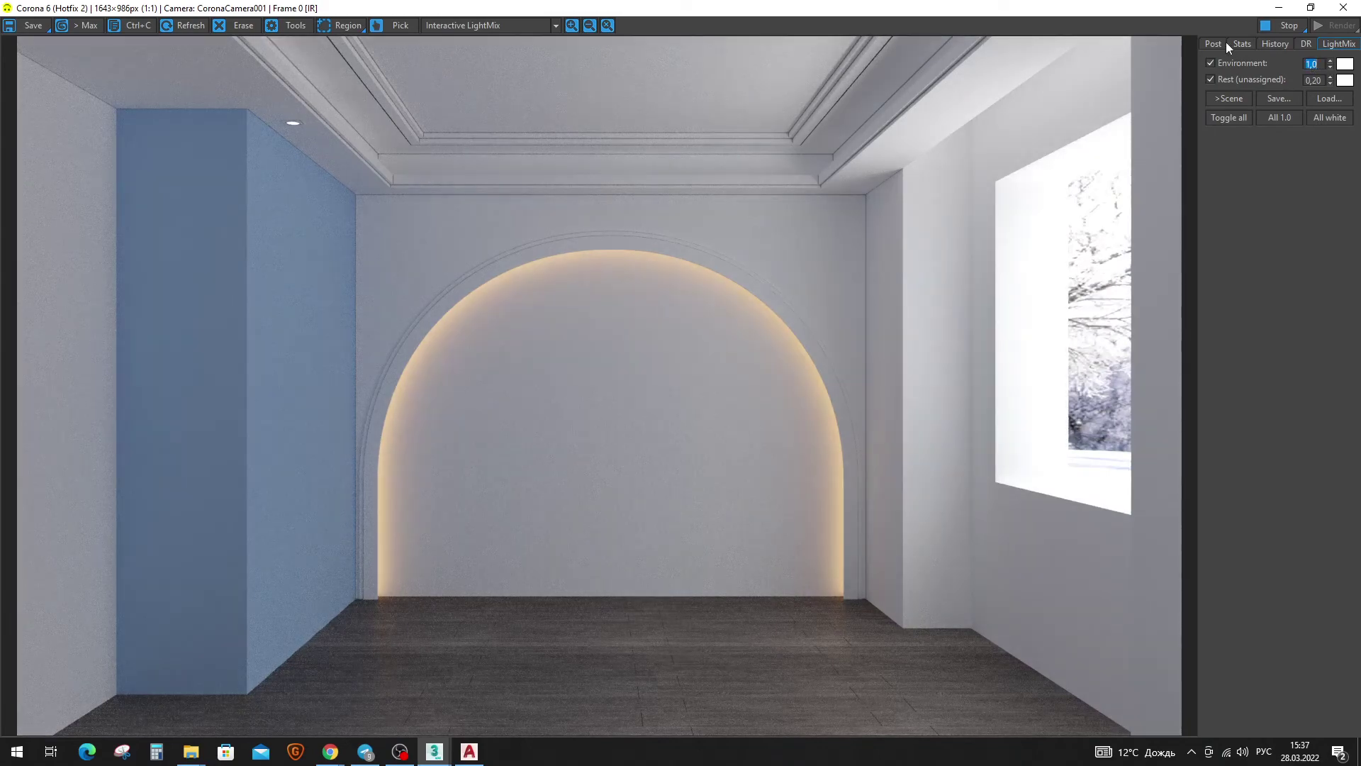
left_click(1226, 42)
left_click(1331, 44)
key("Return")
type("2")
key("Return")
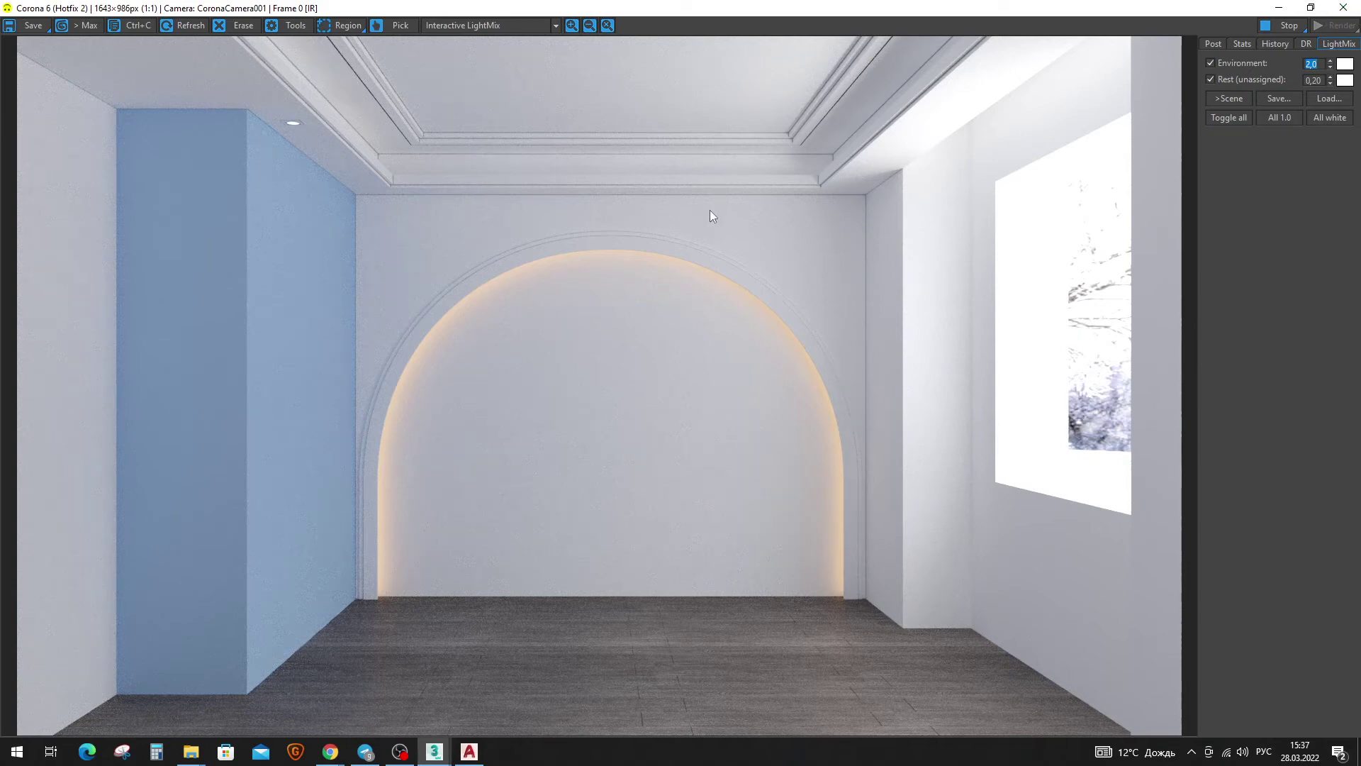
Inspect the upper arch close up, then compare with the Google wardrobe image results.
scroll(706, 224, "up", 3)
middle_click_drag(706, 224, 714, 364)
scroll(712, 368, "down", 3)
left_click(400, 751)
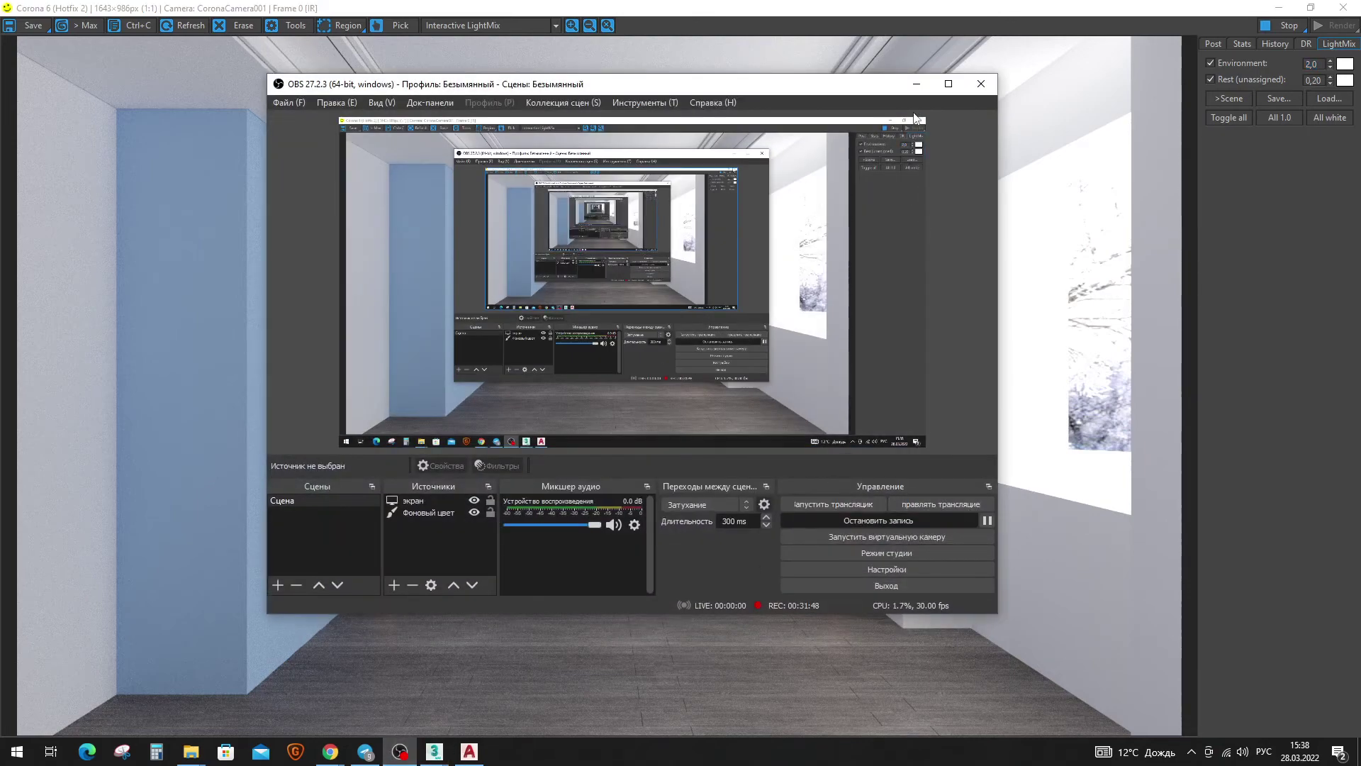
left_click(921, 91)
scroll(750, 282, "up", 1)
scroll(750, 282, "down", 2)
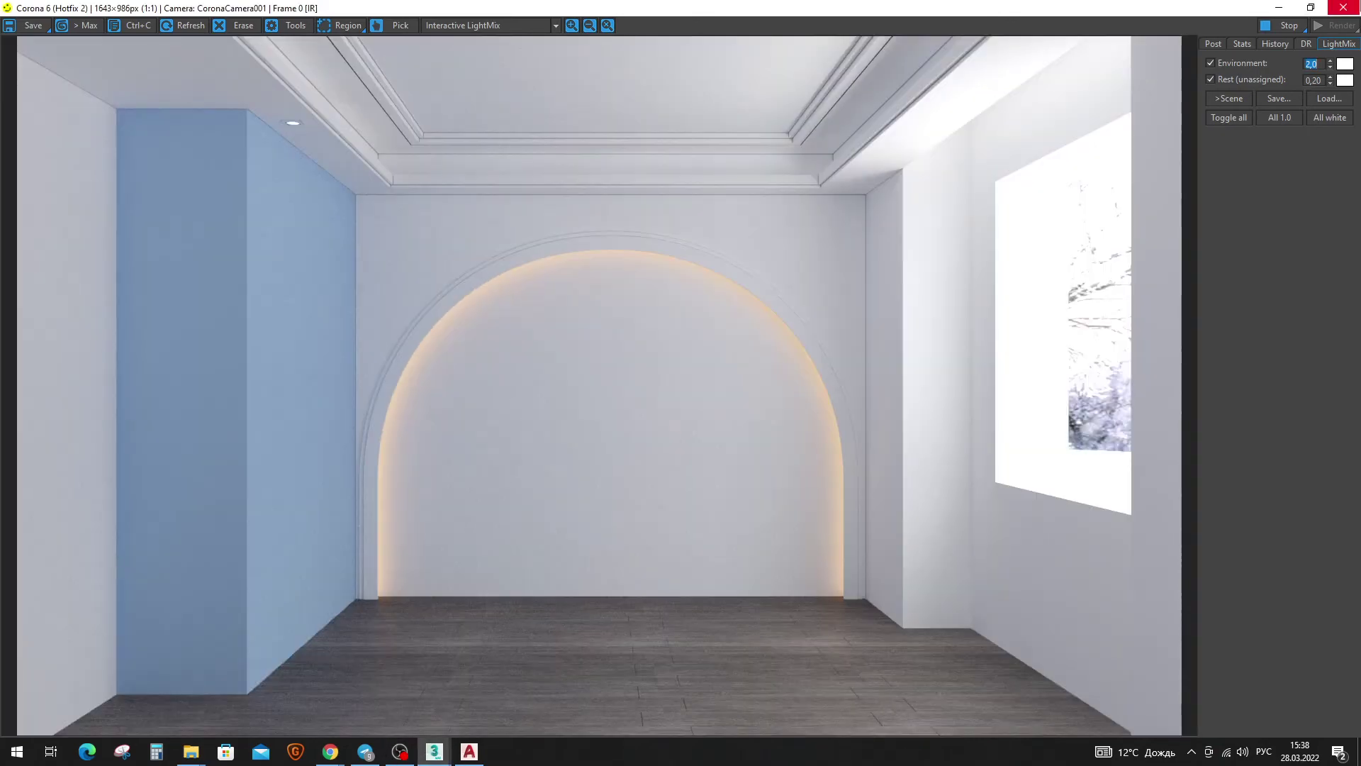
left_click(331, 750)
mouse_move(434, 752)
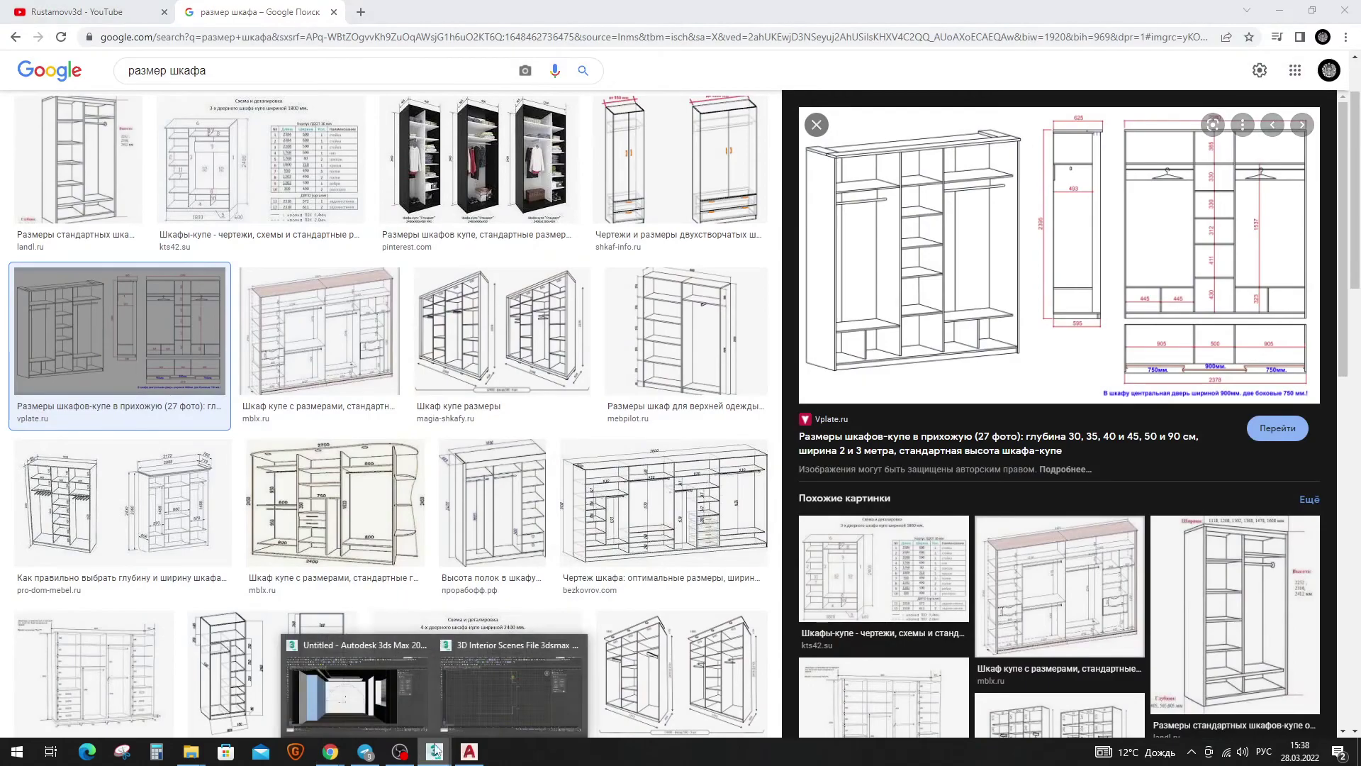
left_click(394, 704)
Load the wall's 01 - CoronaMtl material into the Material Editor.
key("m")
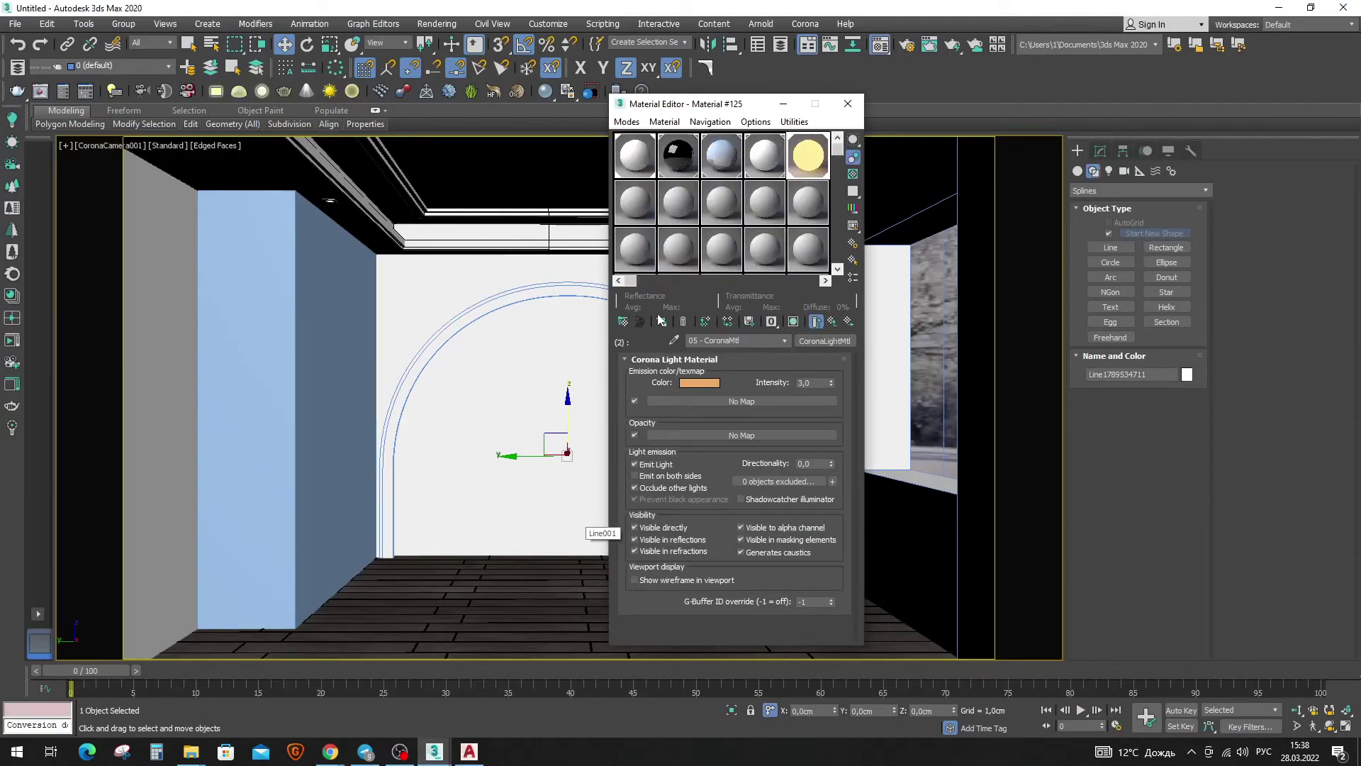
left_click(154, 268)
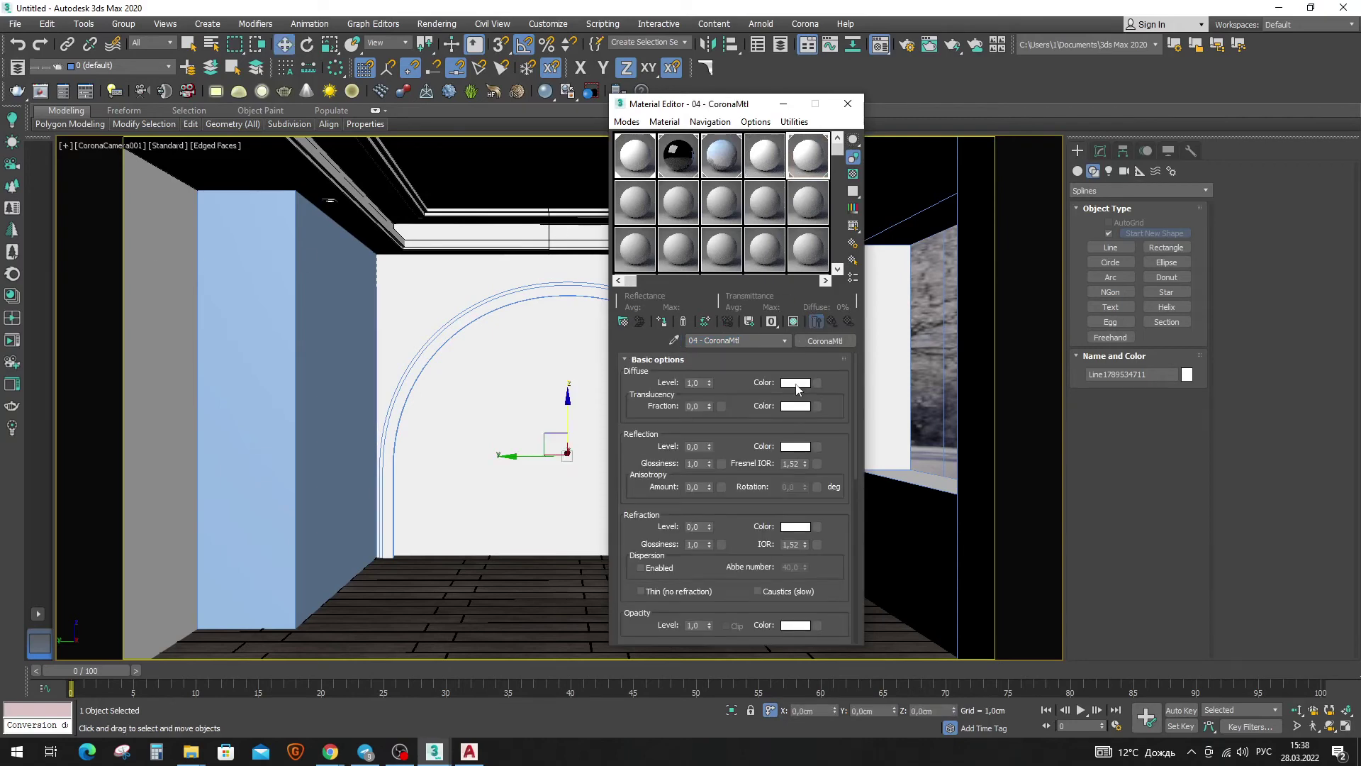
left_click(794, 383)
left_click(583, 63)
left_click(635, 206)
left_click(201, 263)
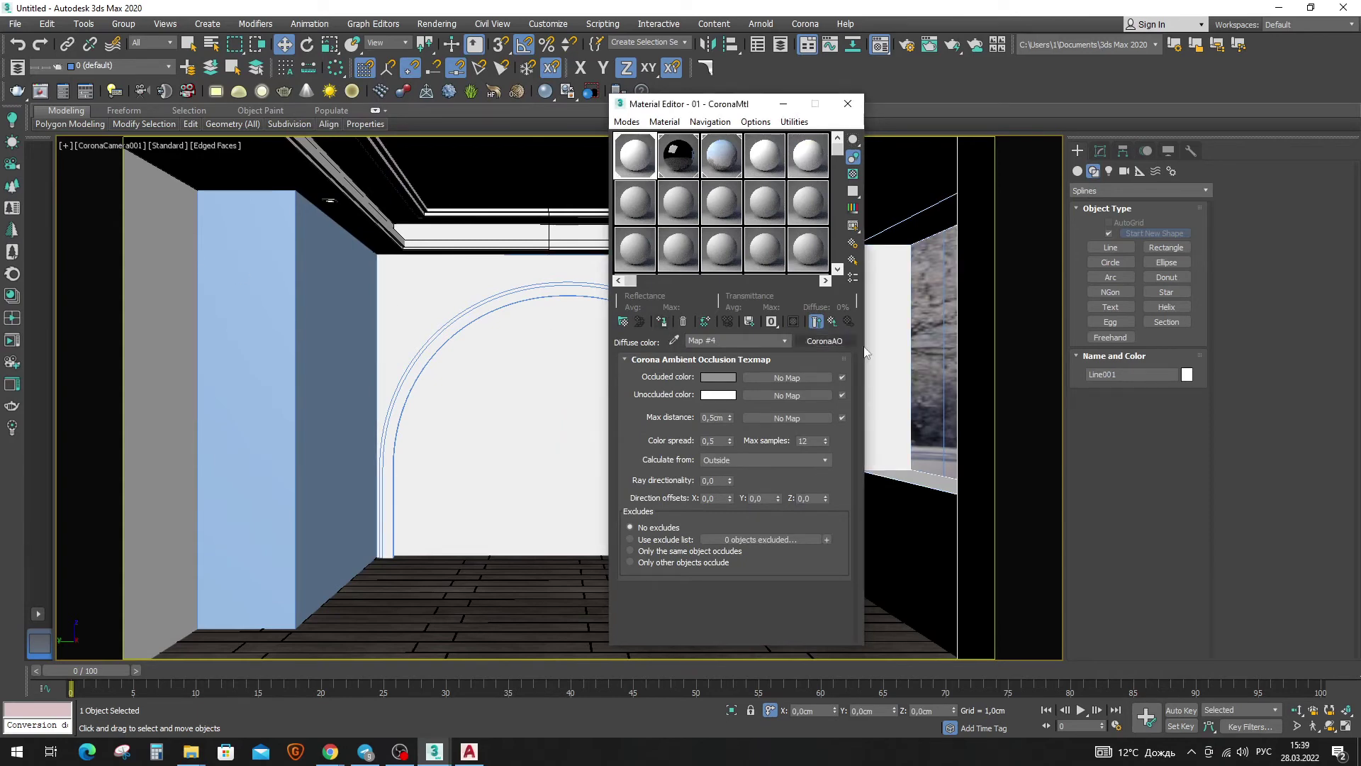
left_click(834, 321)
Tint the 01 - CoronaMtl diffuse colour a warm beige.
left_click(794, 383)
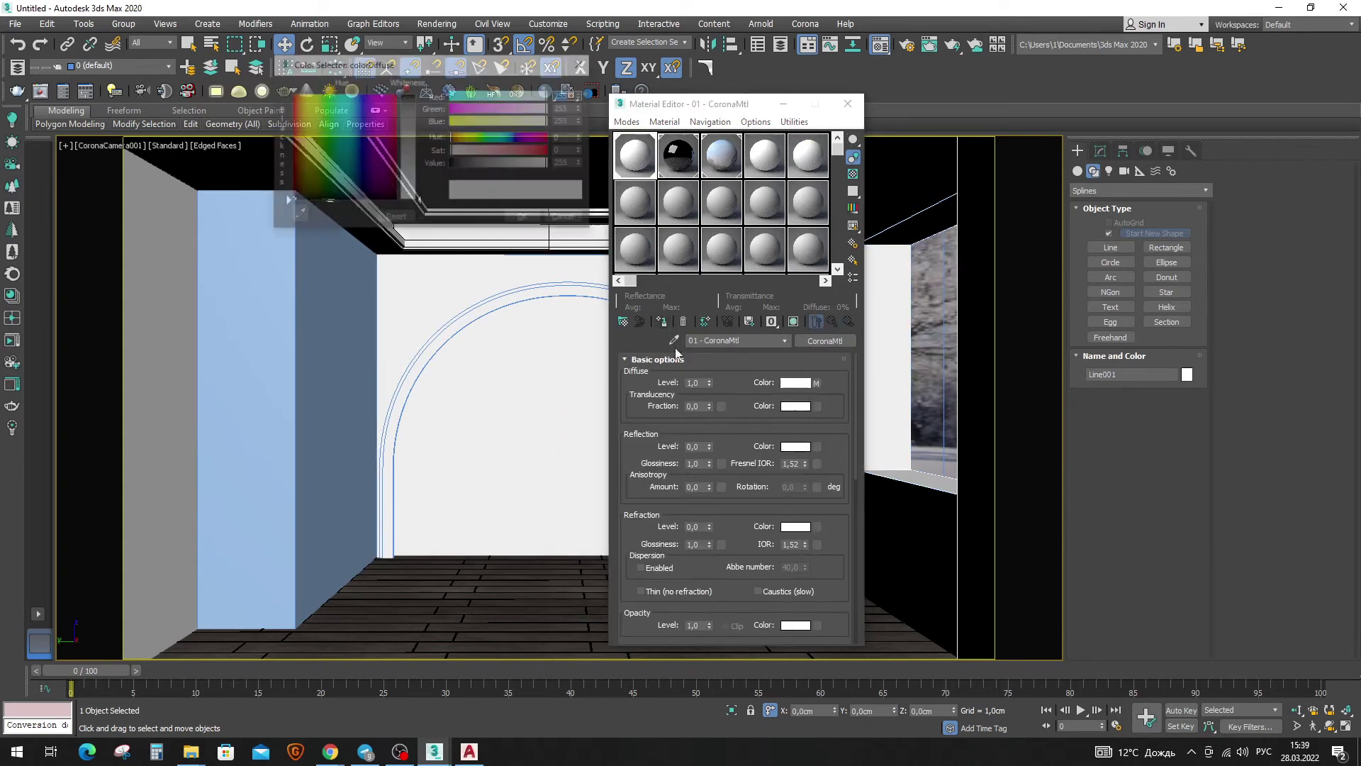
left_click_drag(418, 186, 412, 173)
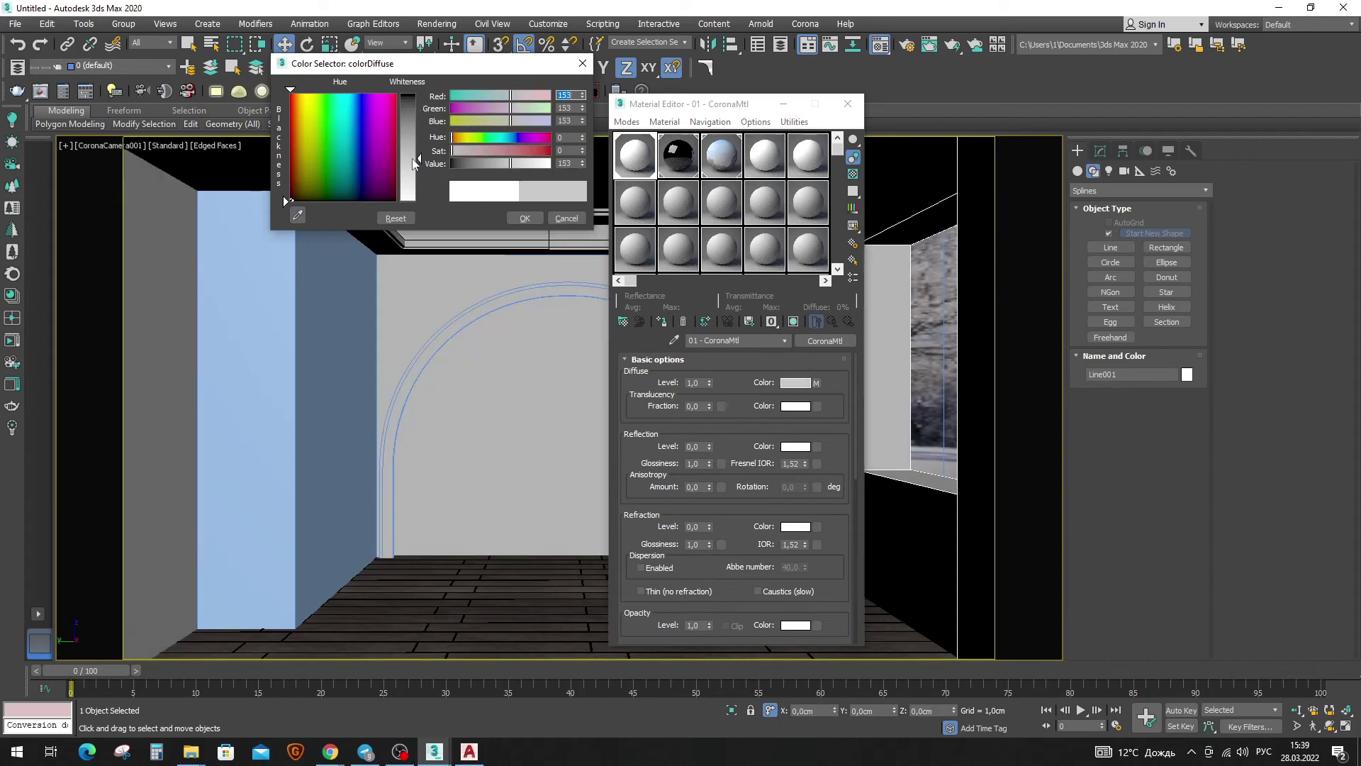
left_click_drag(410, 175, 410, 179)
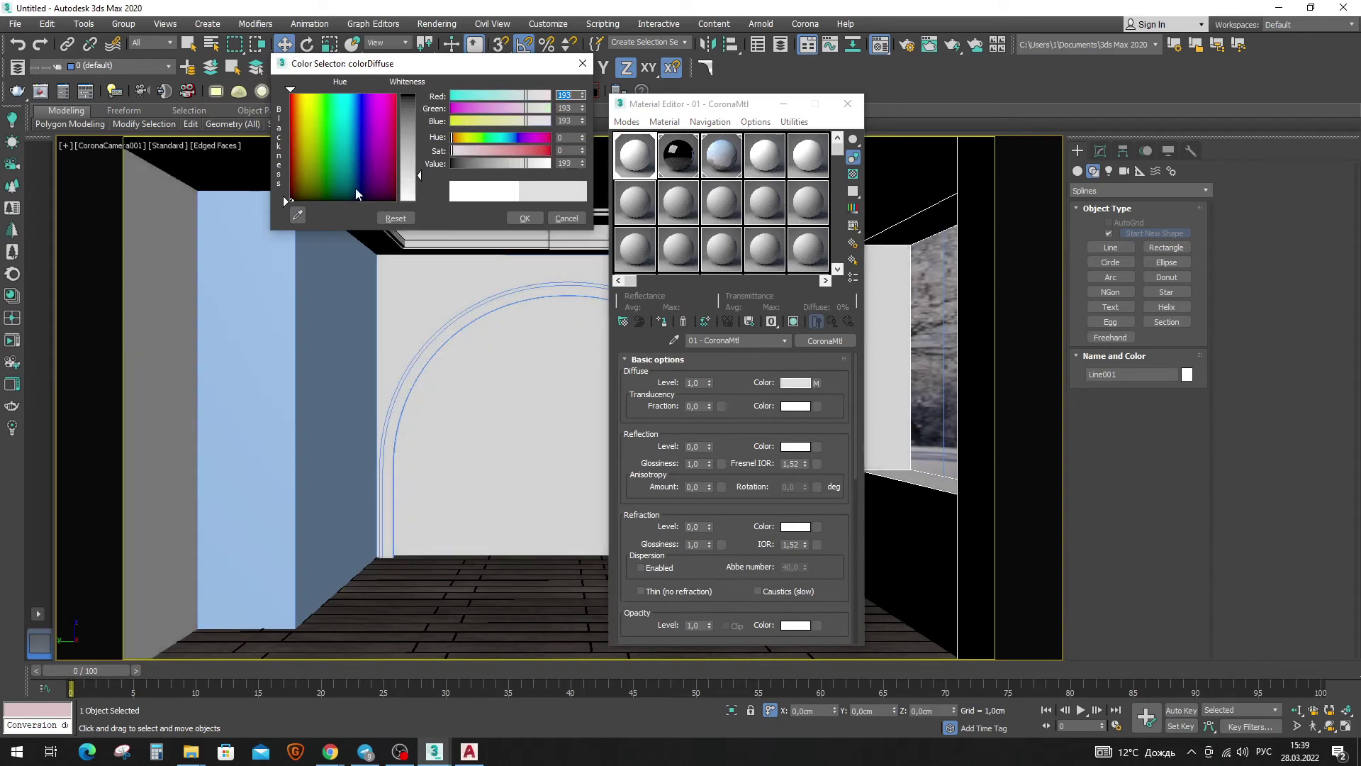
left_click(297, 194)
left_click_drag(408, 183, 478, 157)
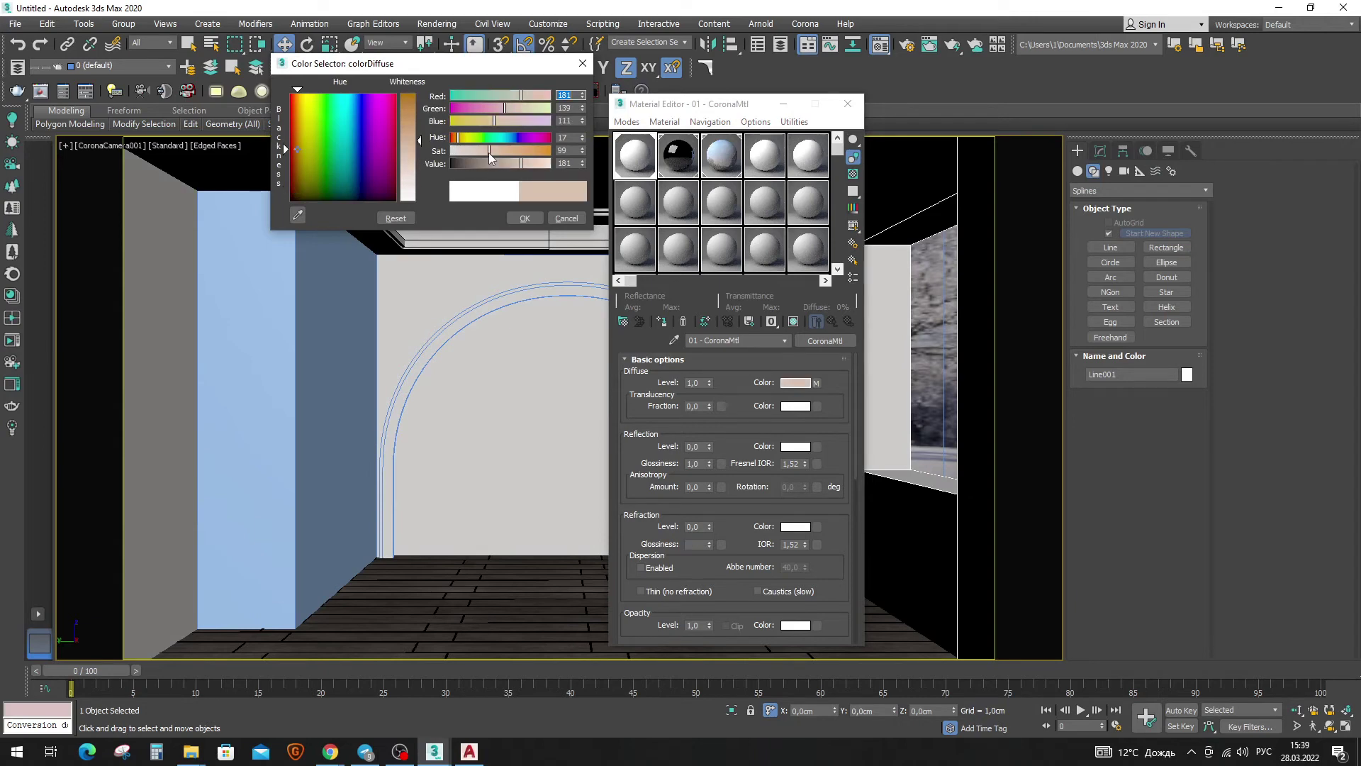
double_click(640, 159)
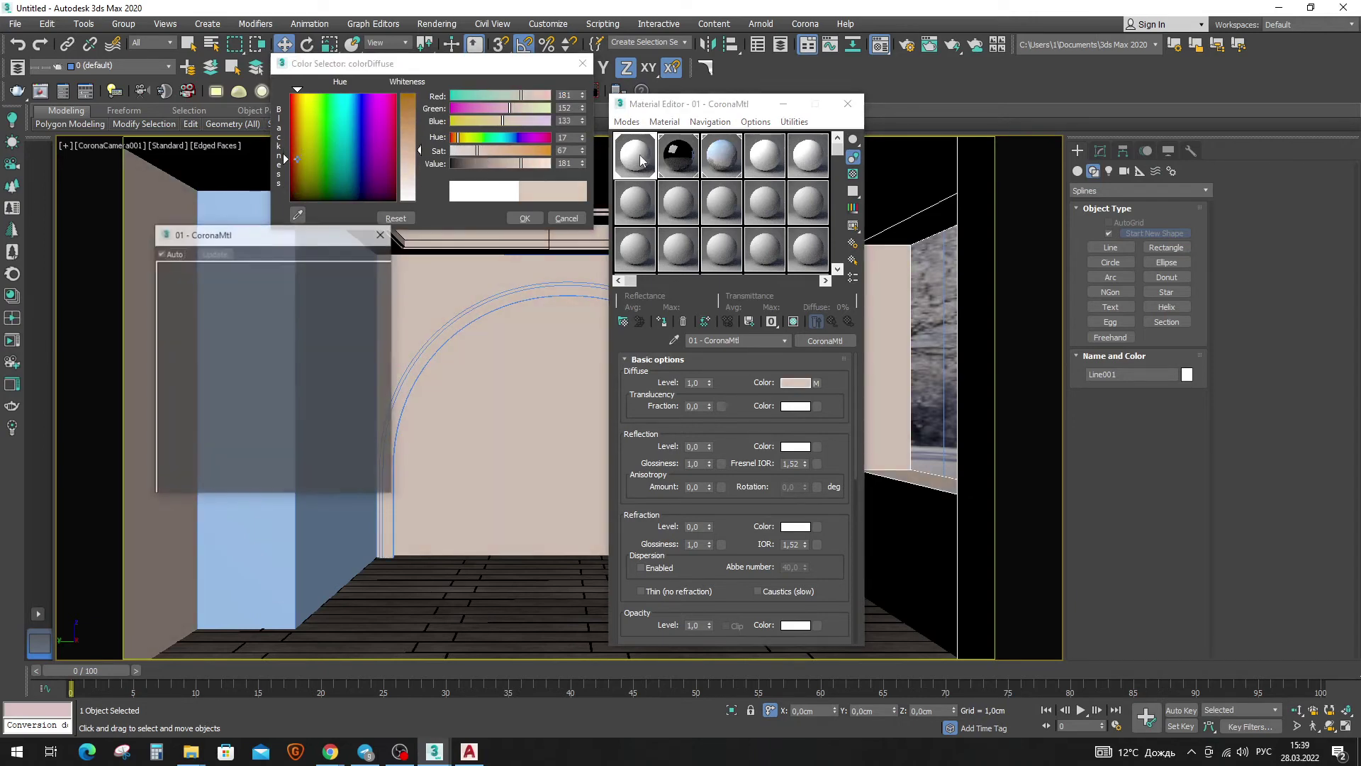
left_click(383, 238)
left_click(524, 218)
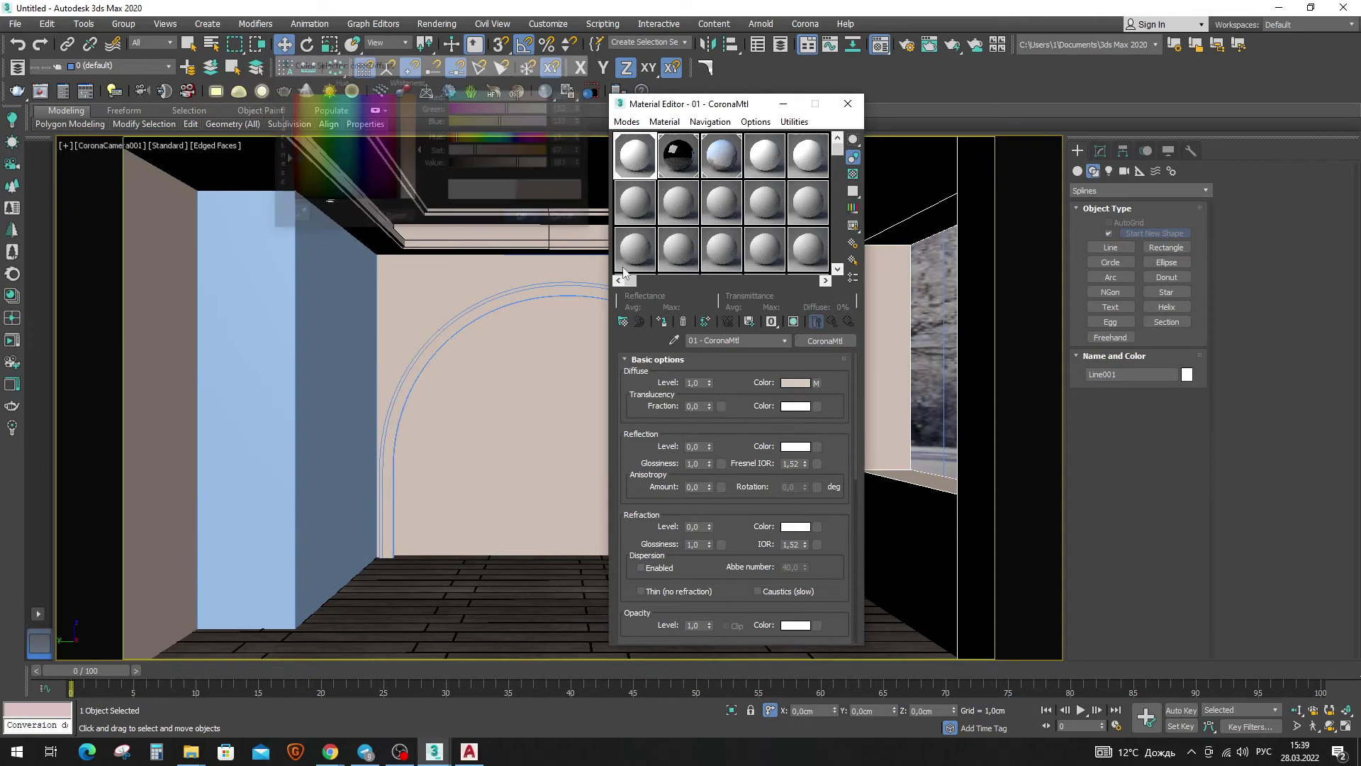
Copy the beige into the CoronaAO Unoccluded colour and lighten it slightly.
right_click(775, 385)
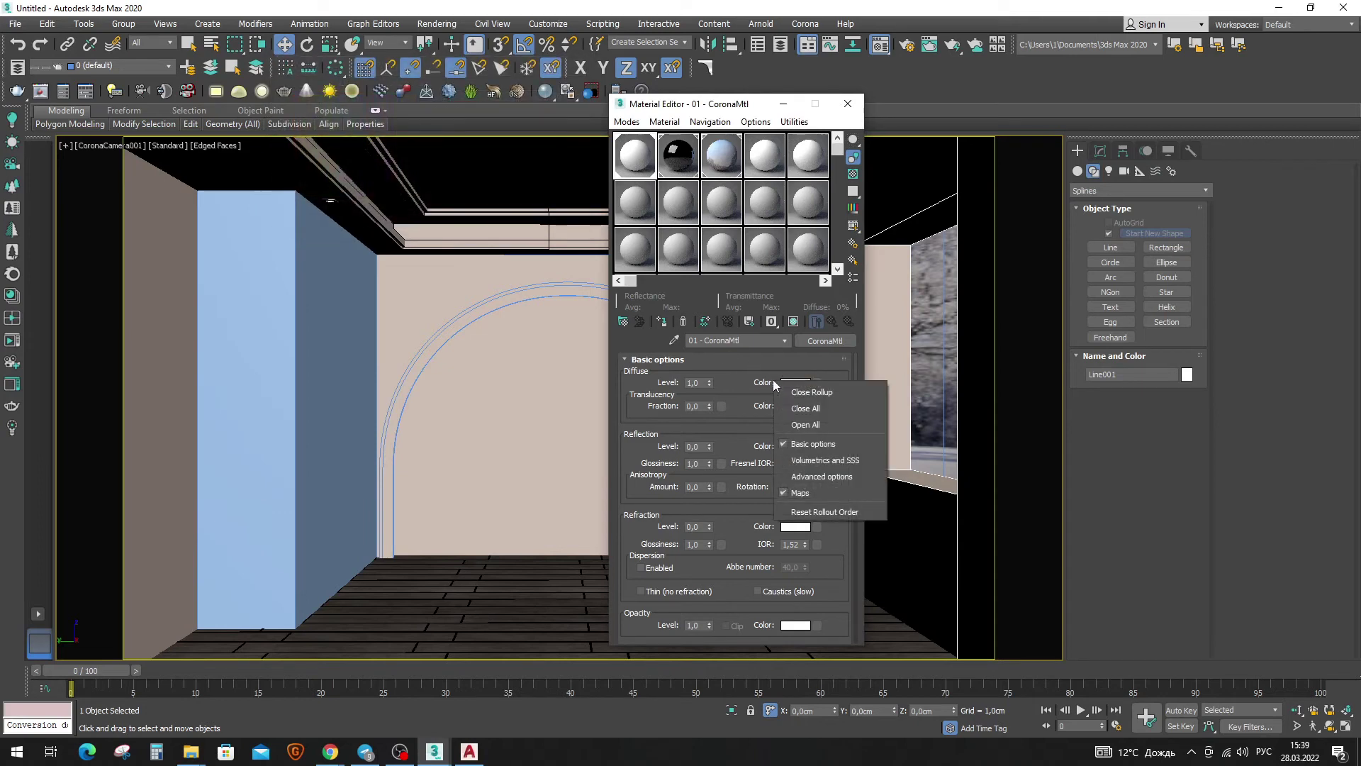
left_click(783, 374)
right_click(794, 383)
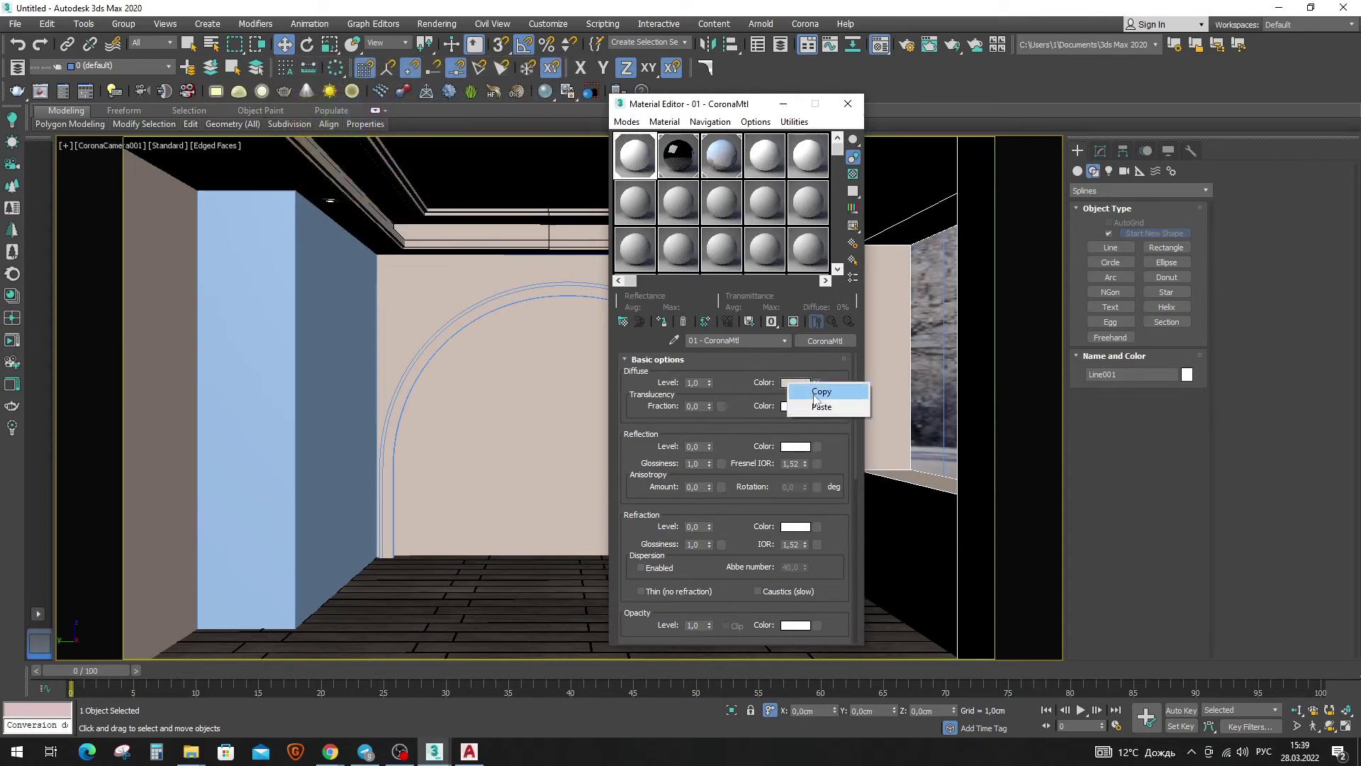
left_click(821, 391)
right_click(716, 402)
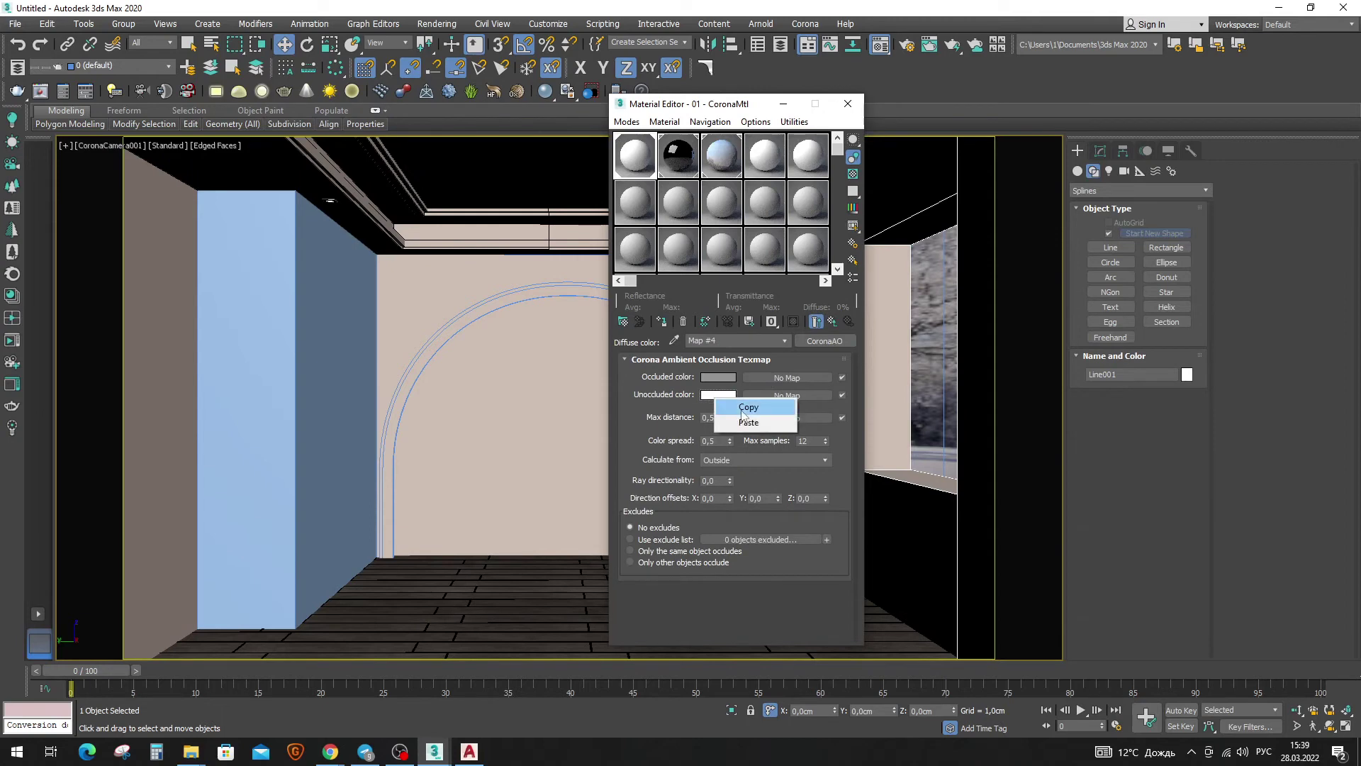
left_click(727, 423)
double_click(645, 168)
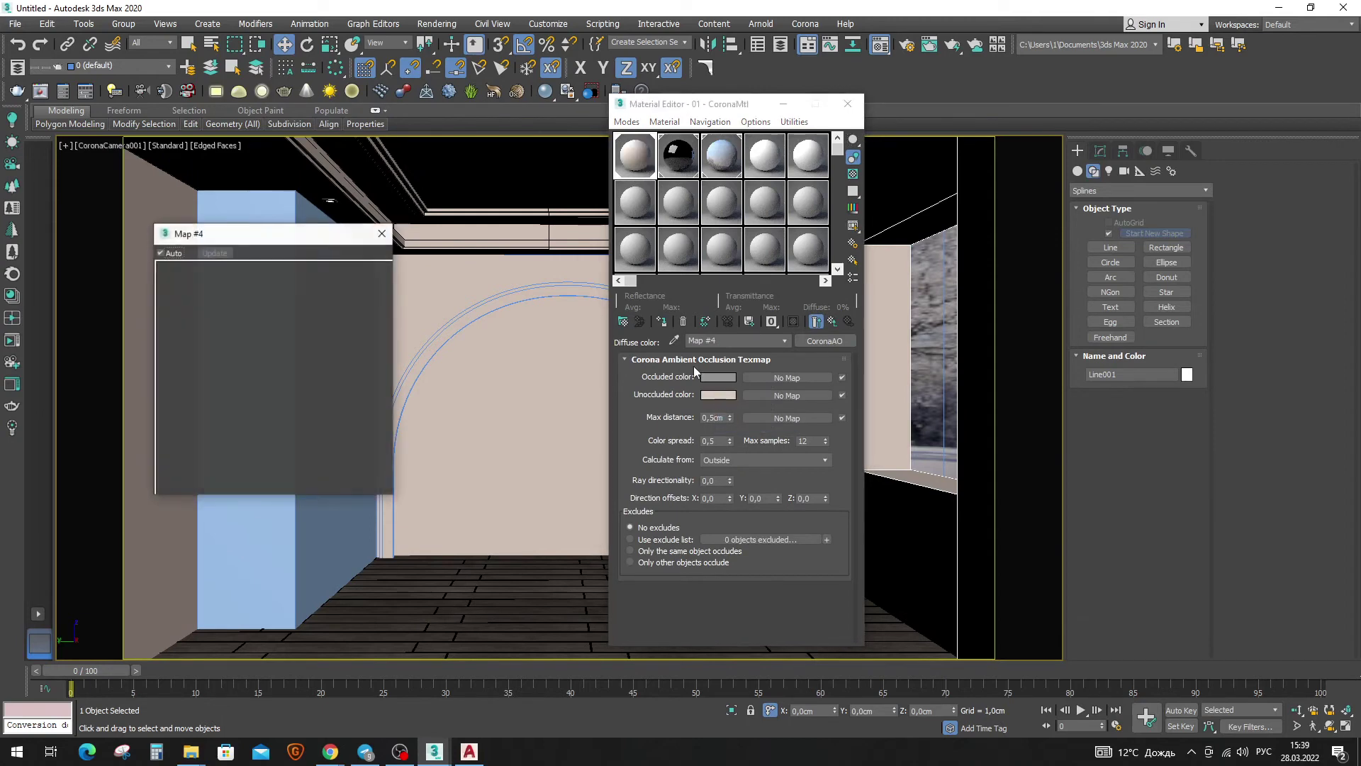
left_click(718, 395)
left_click(413, 177)
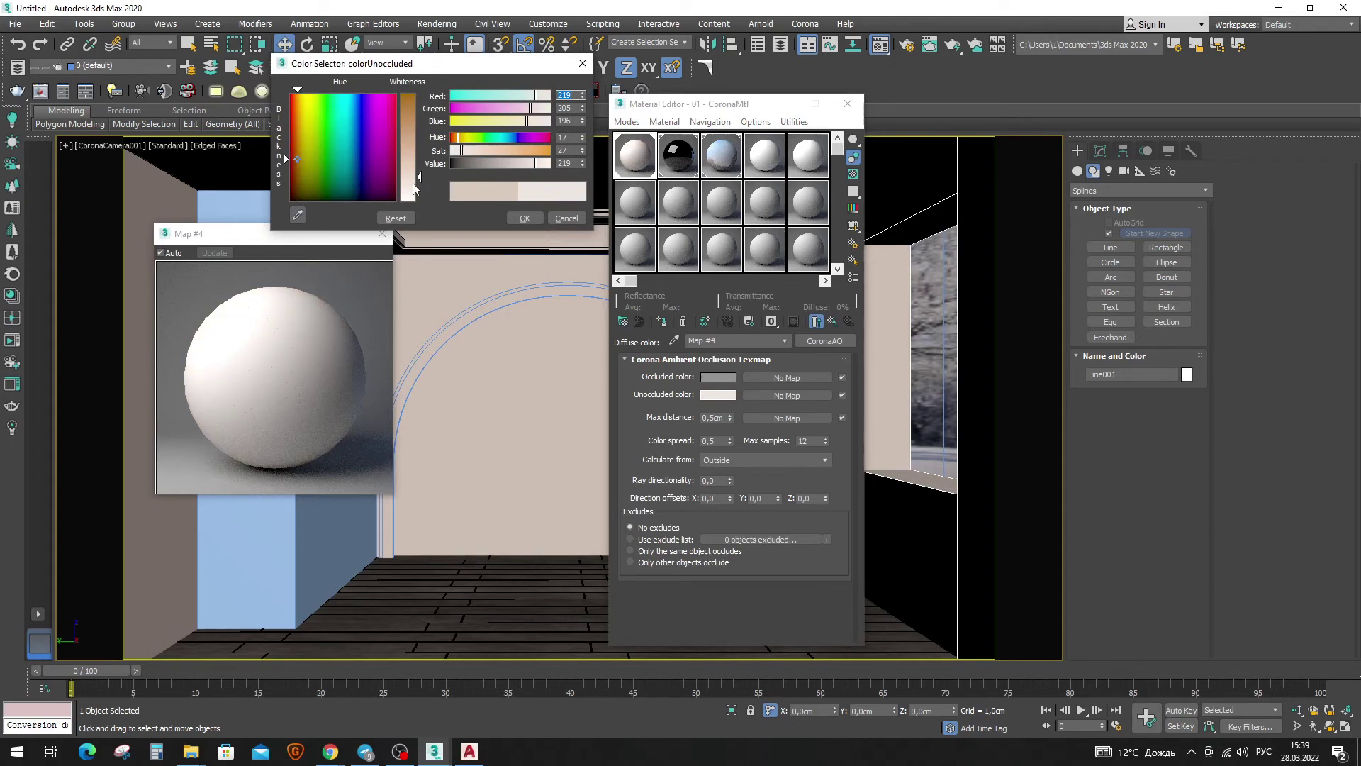
left_click(525, 218)
left_click(382, 233)
Eyedropper the arch's Material #125, trial a white sub-material diffuse, then undo.
left_click(681, 207)
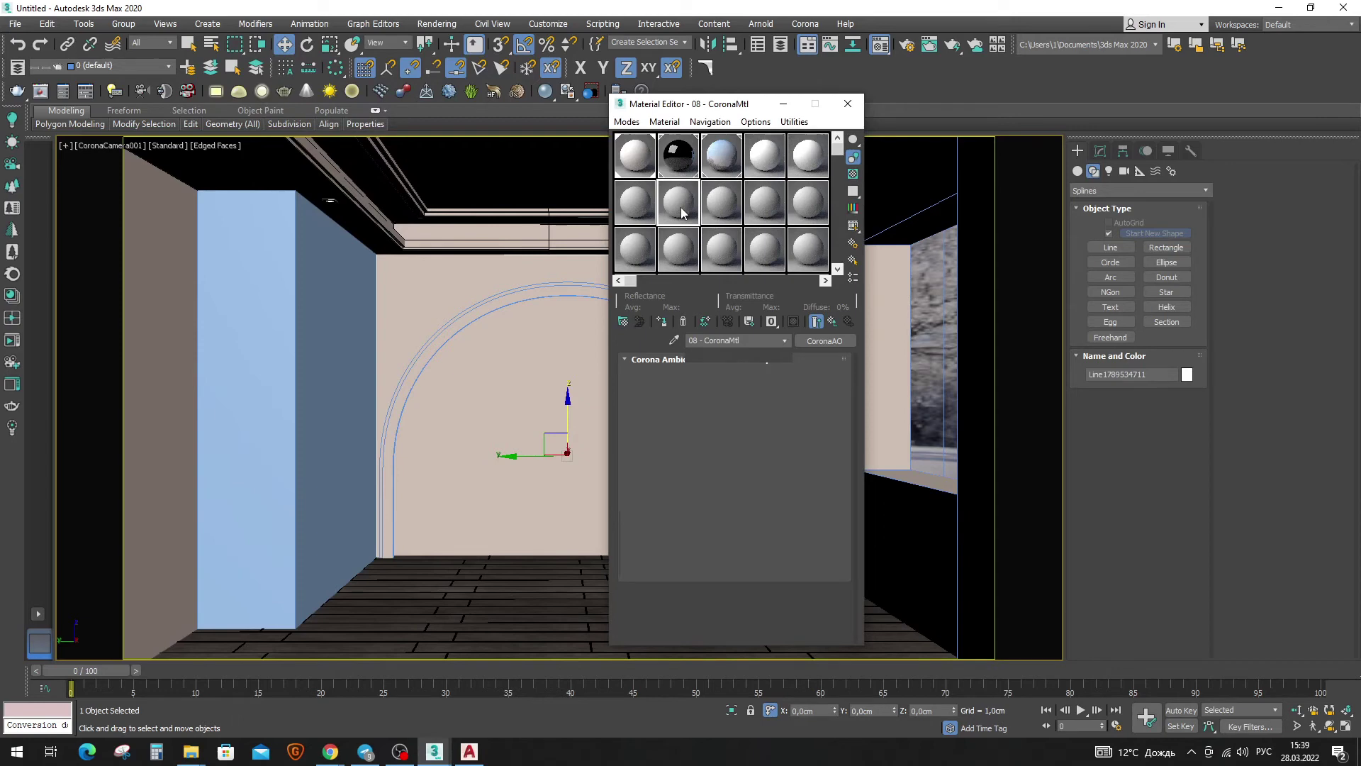
left_click(673, 340)
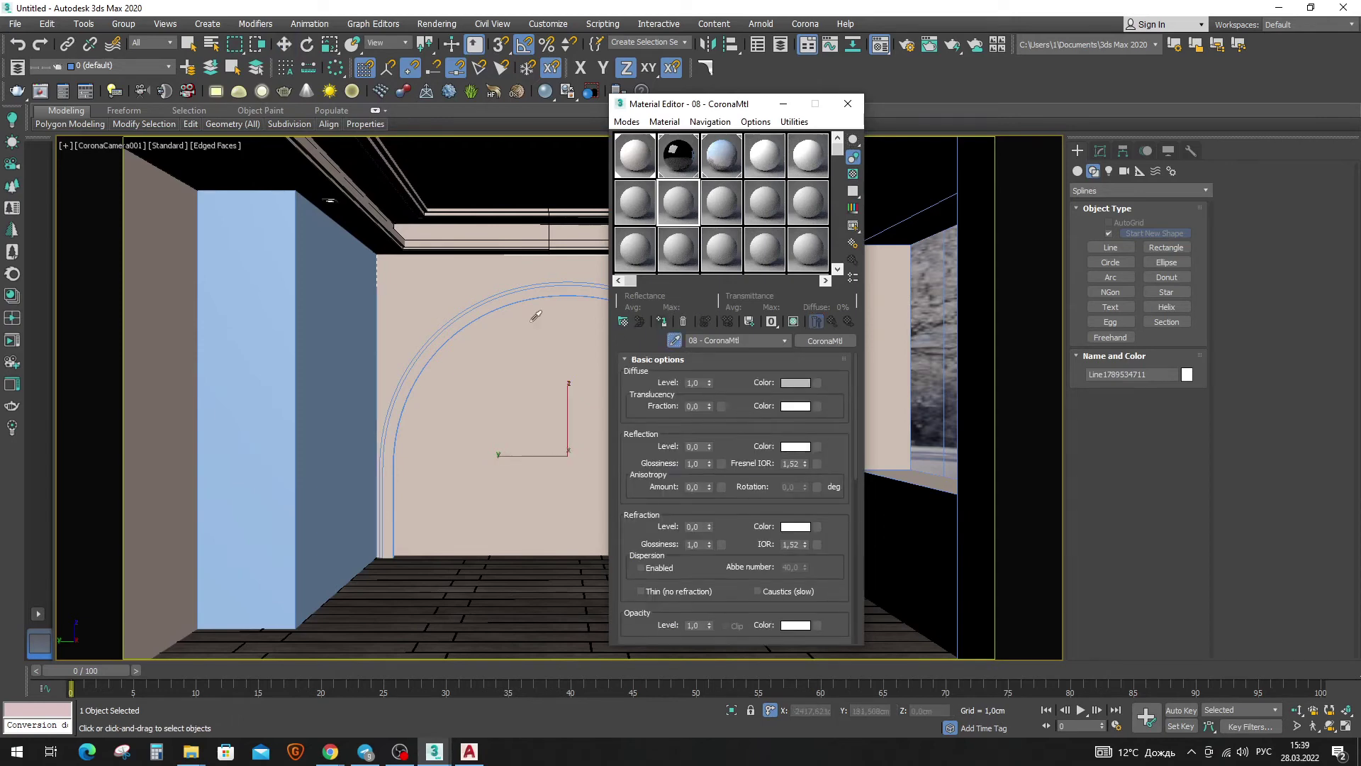
left_click(609, 397)
left_click(758, 432)
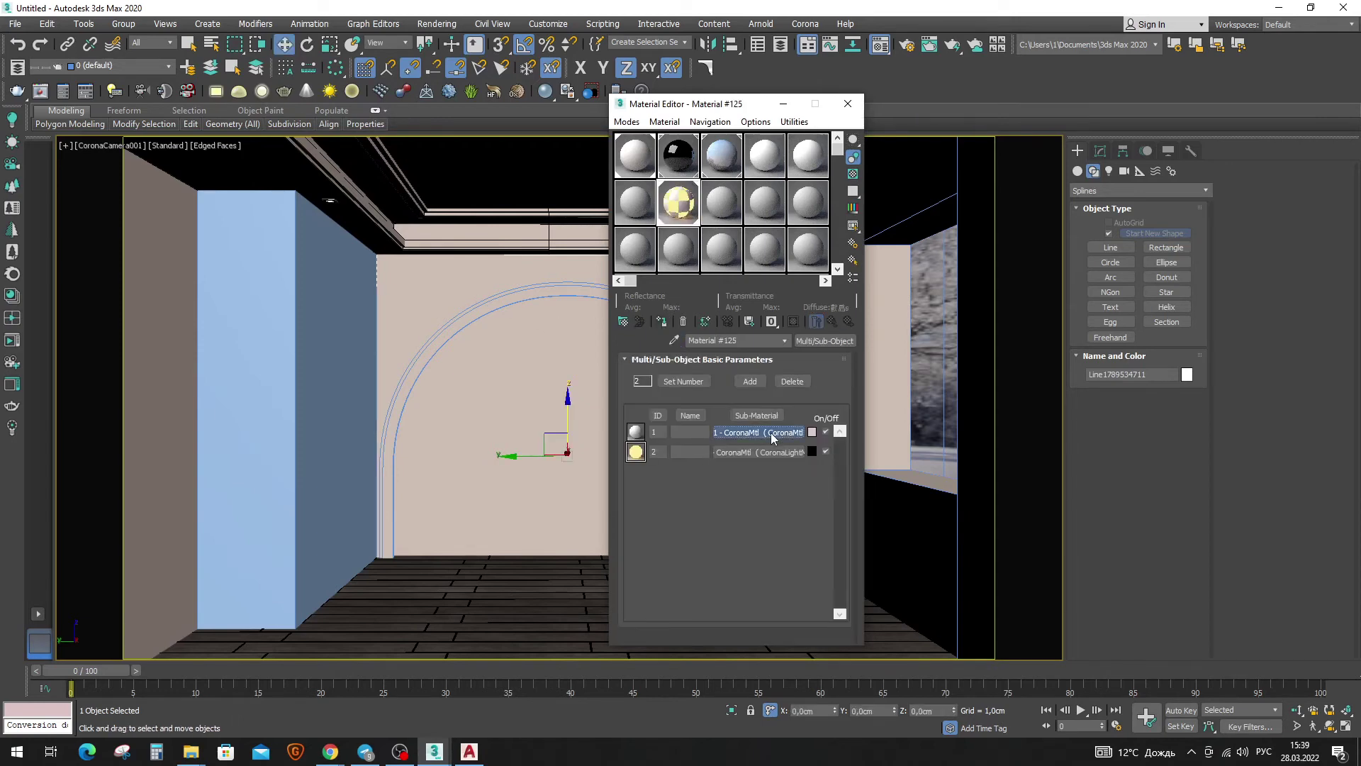
left_click(795, 383)
left_click_drag(419, 163, 419, 201)
left_click(566, 218)
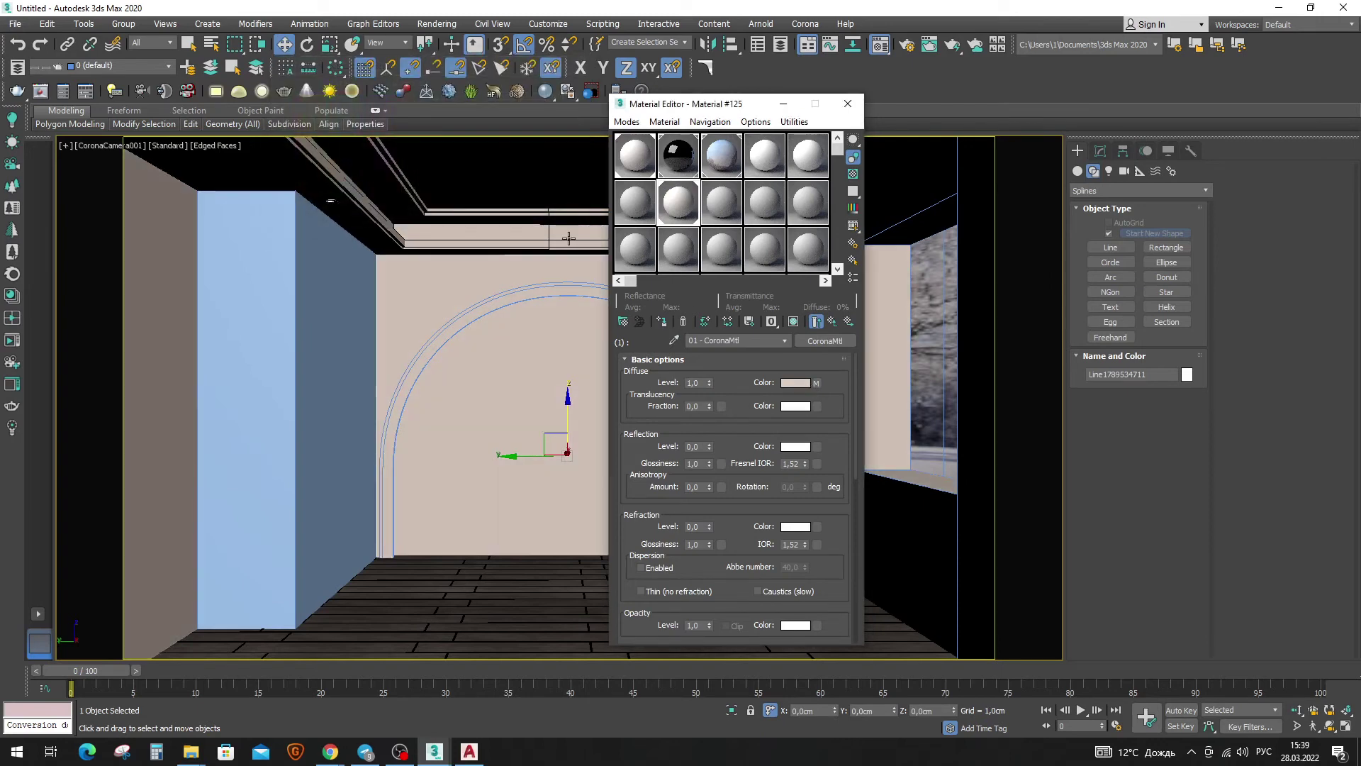
key("ctrl+z")
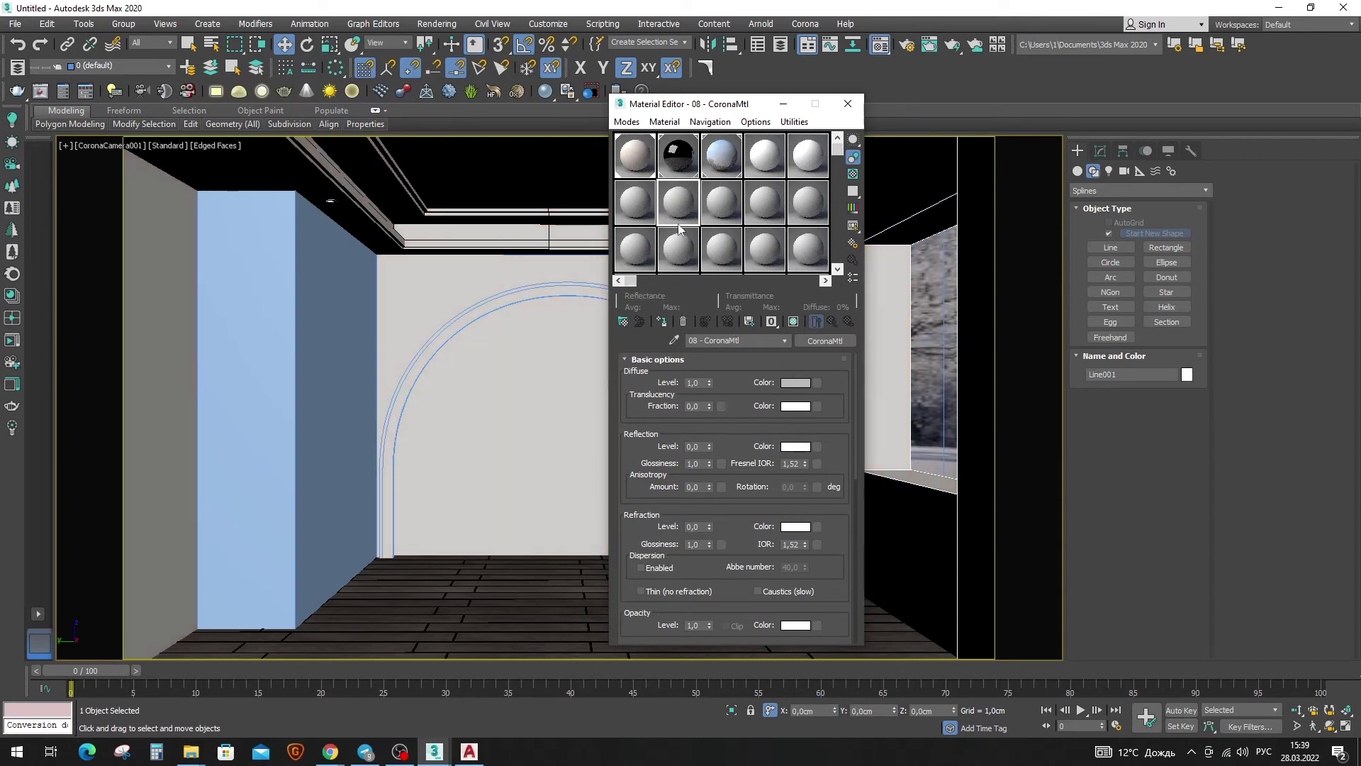
key("ctrl+z")
Reset the CoronaAO Unoccluded colour to pure white.
right_click(729, 394)
left_click(765, 419)
left_click(719, 394)
left_click_drag(408, 127, 408, 201)
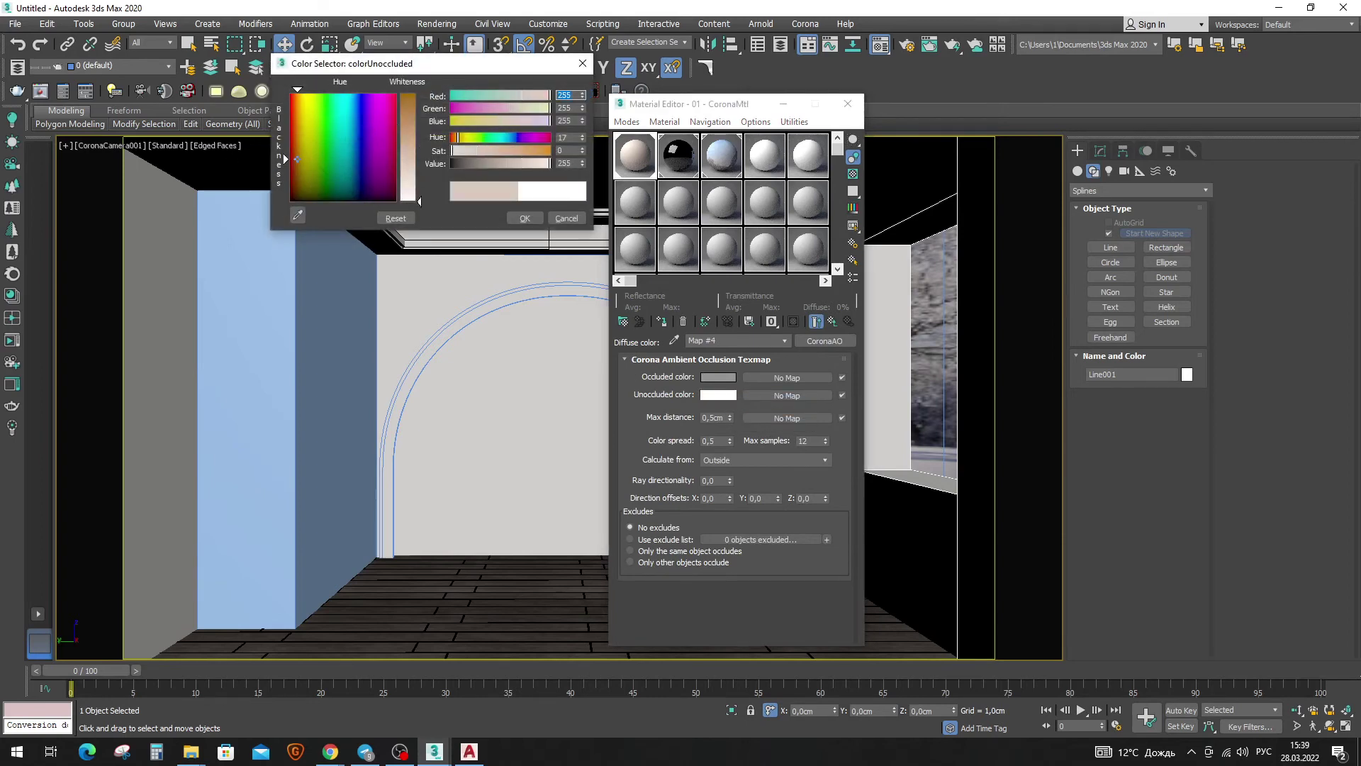
left_click(525, 218)
Re-pick the arch multi-material and return its first sub-material's diffuse to white.
left_click(675, 341)
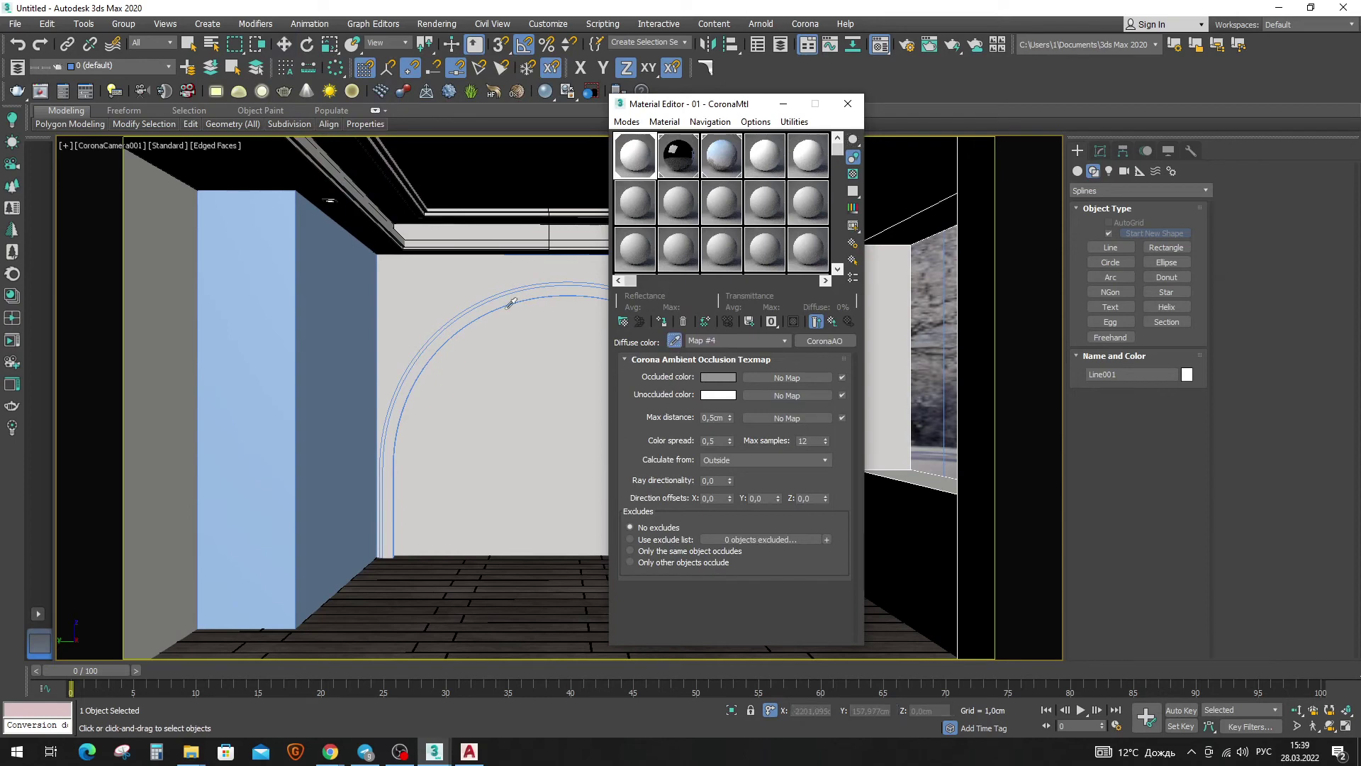
left_click(488, 292)
left_click(774, 431)
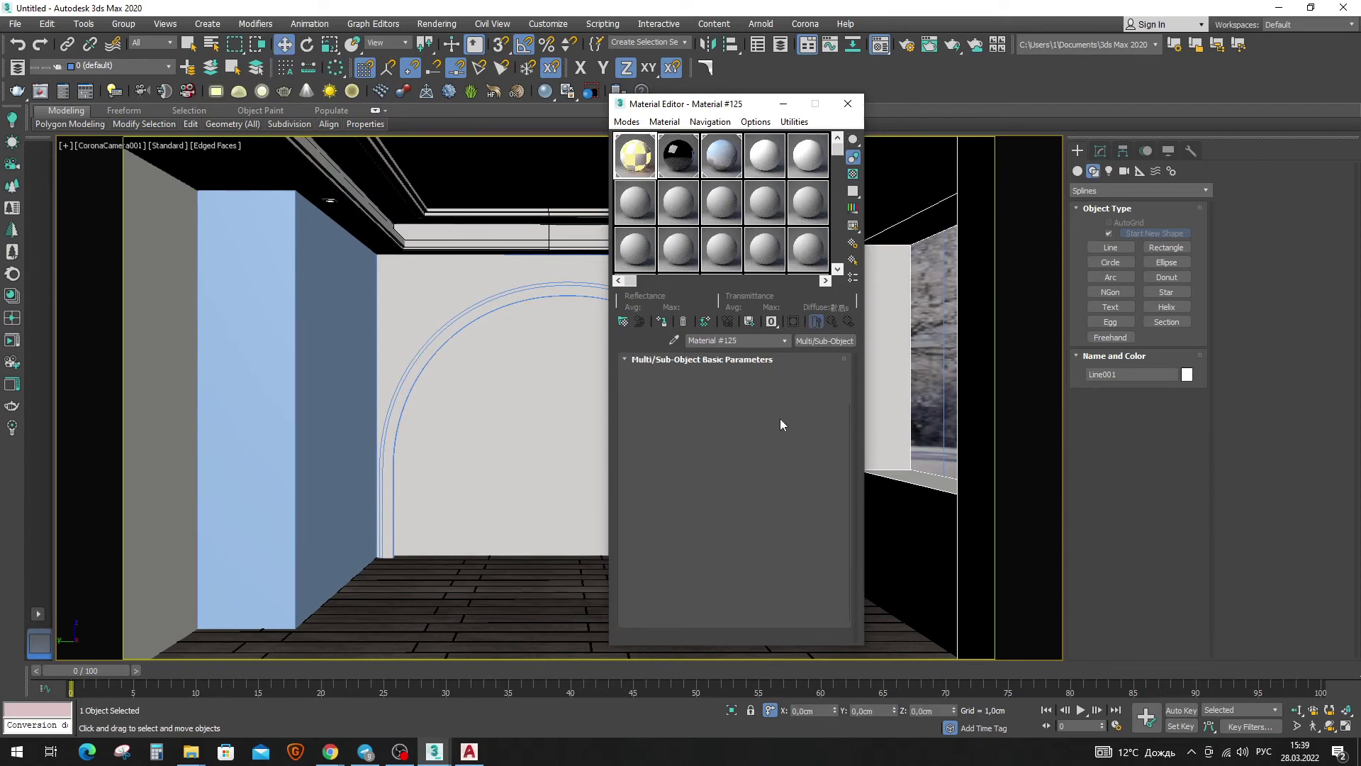
left_click(816, 383)
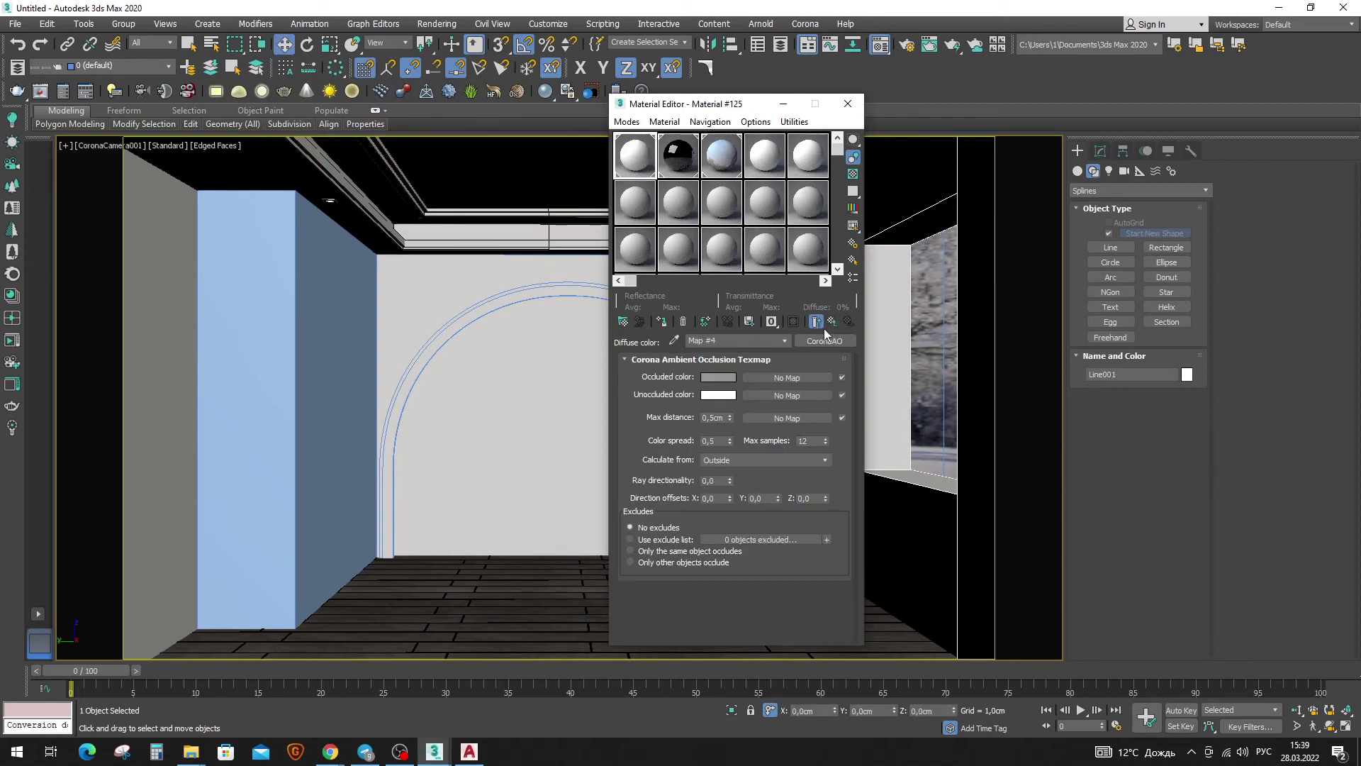
left_click(796, 383)
mouse_move(417, 142)
left_mouse_down()
mouse_move(417, 97)
mouse_move(417, 198)
left_mouse_up()
left_click(525, 217)
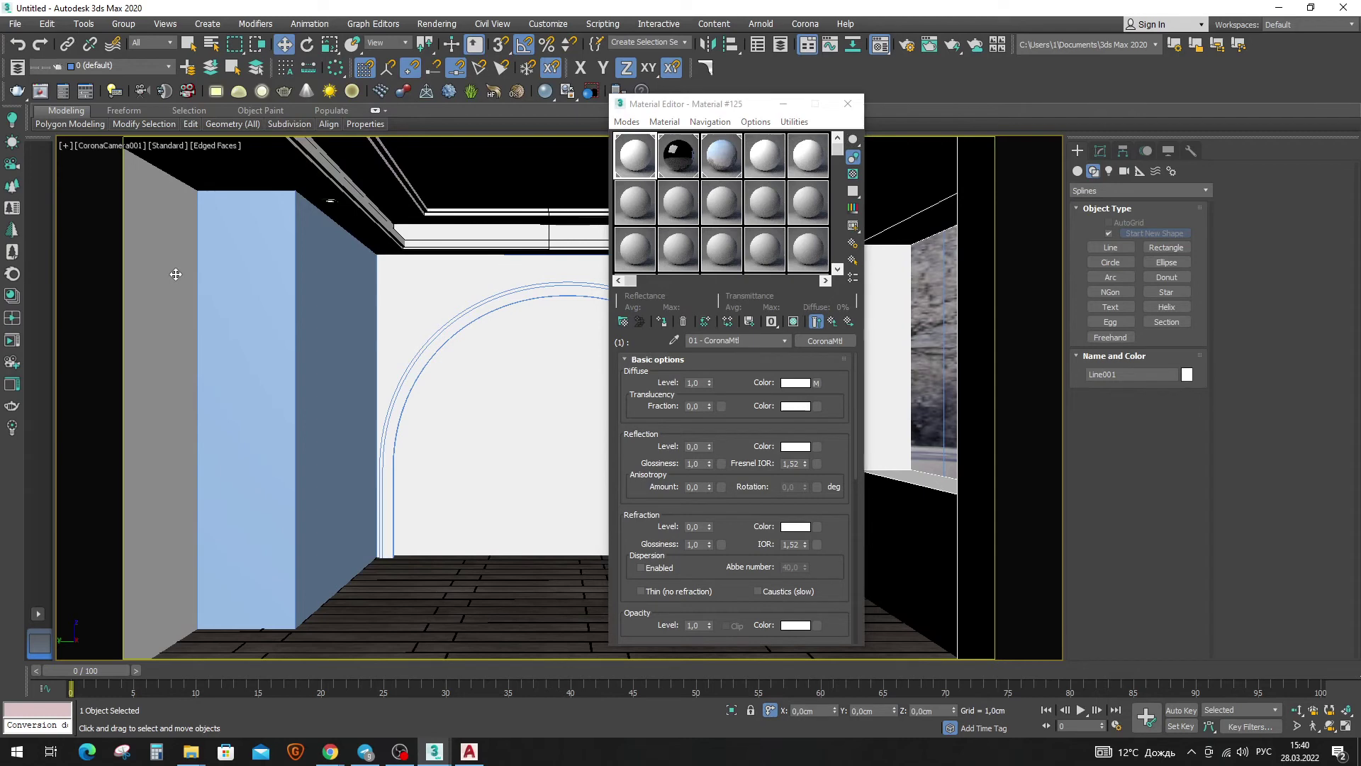
Assign 07 - CoronaMtl to the arch wall and swap its diffuse bitmap for a CoronaAO map.
left_click(635, 202)
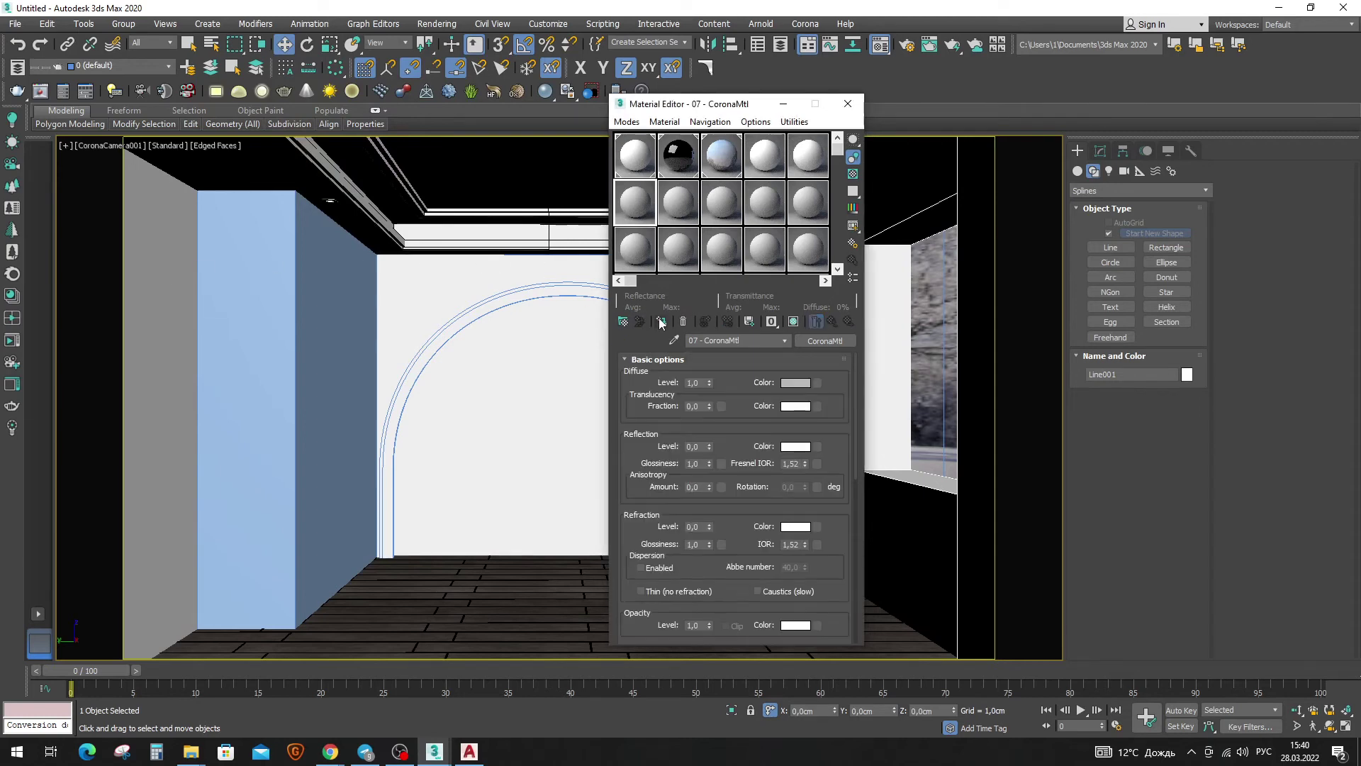
left_click(662, 323)
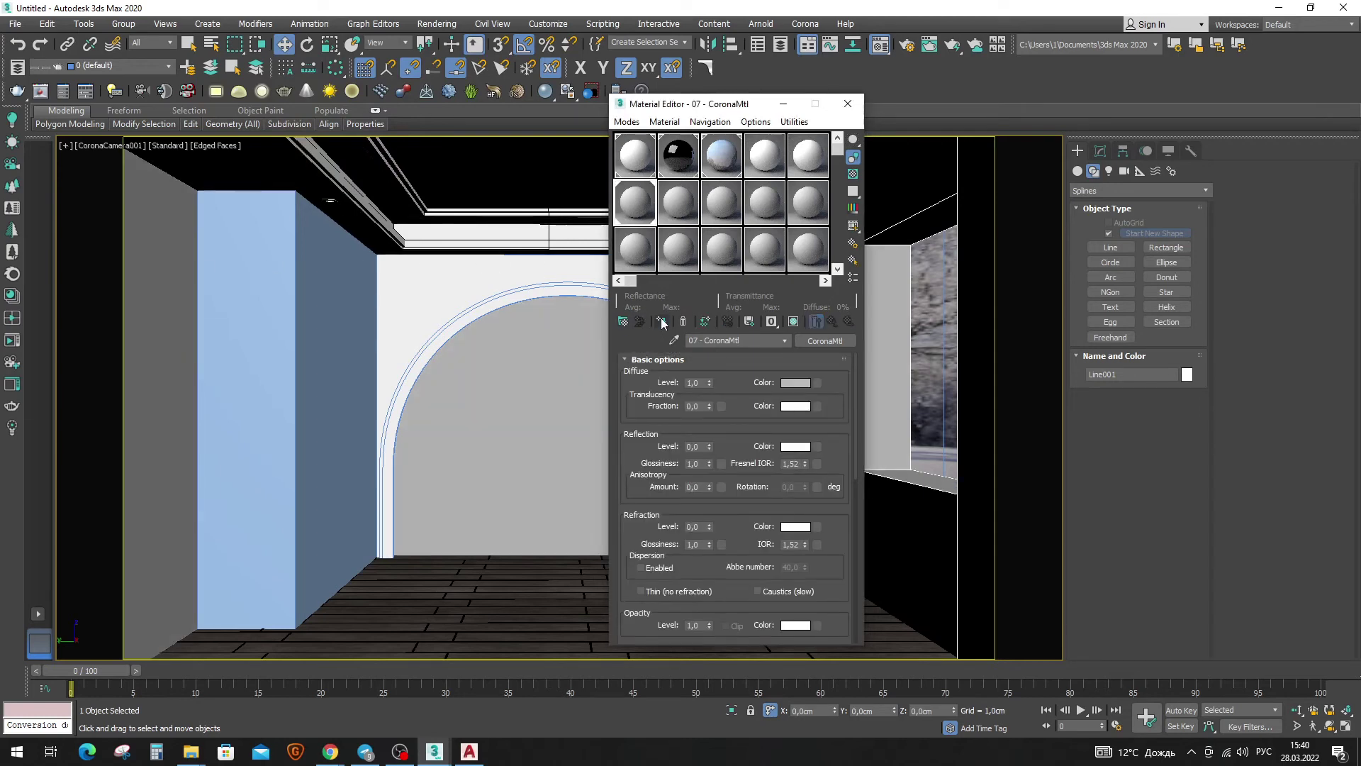
left_click(815, 385)
scroll(808, 385, "down", 5)
scroll(773, 466, "down", 5)
double_click(773, 458)
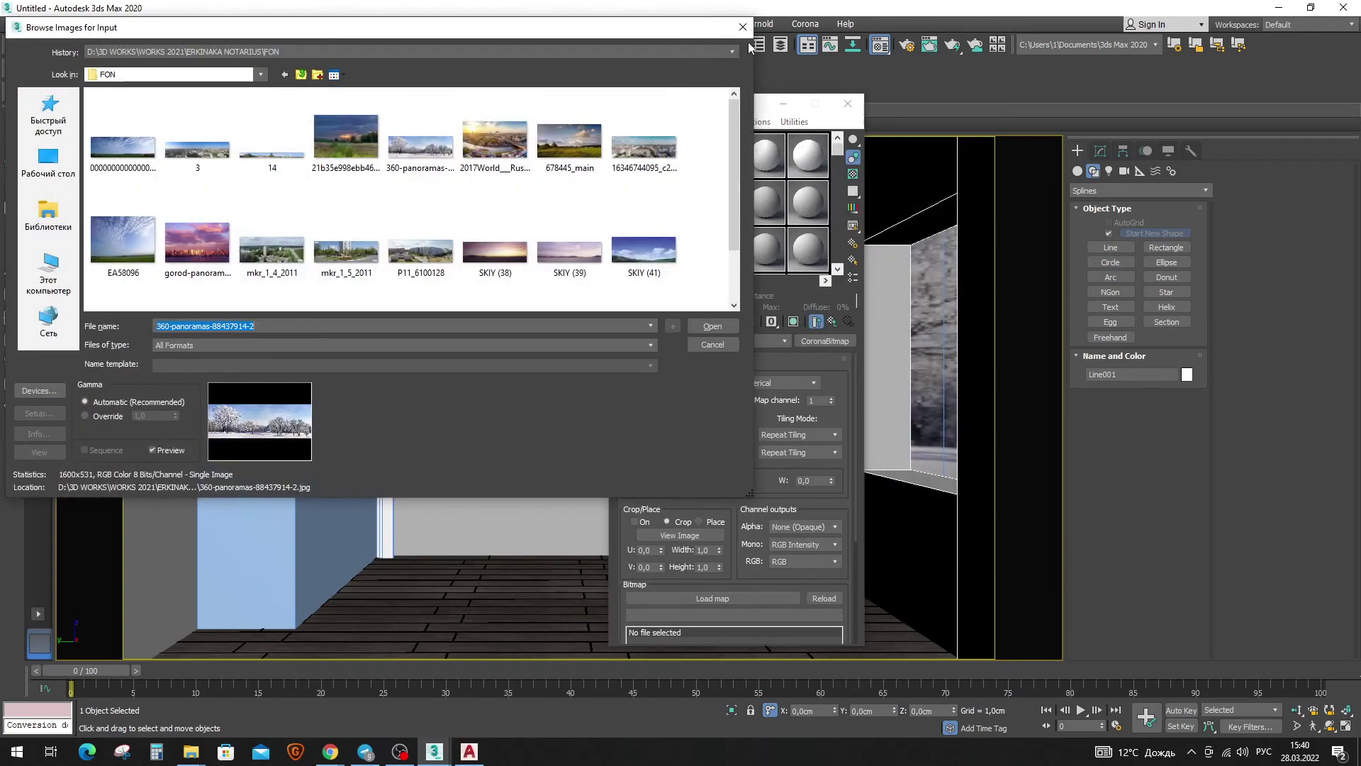
left_click(743, 27)
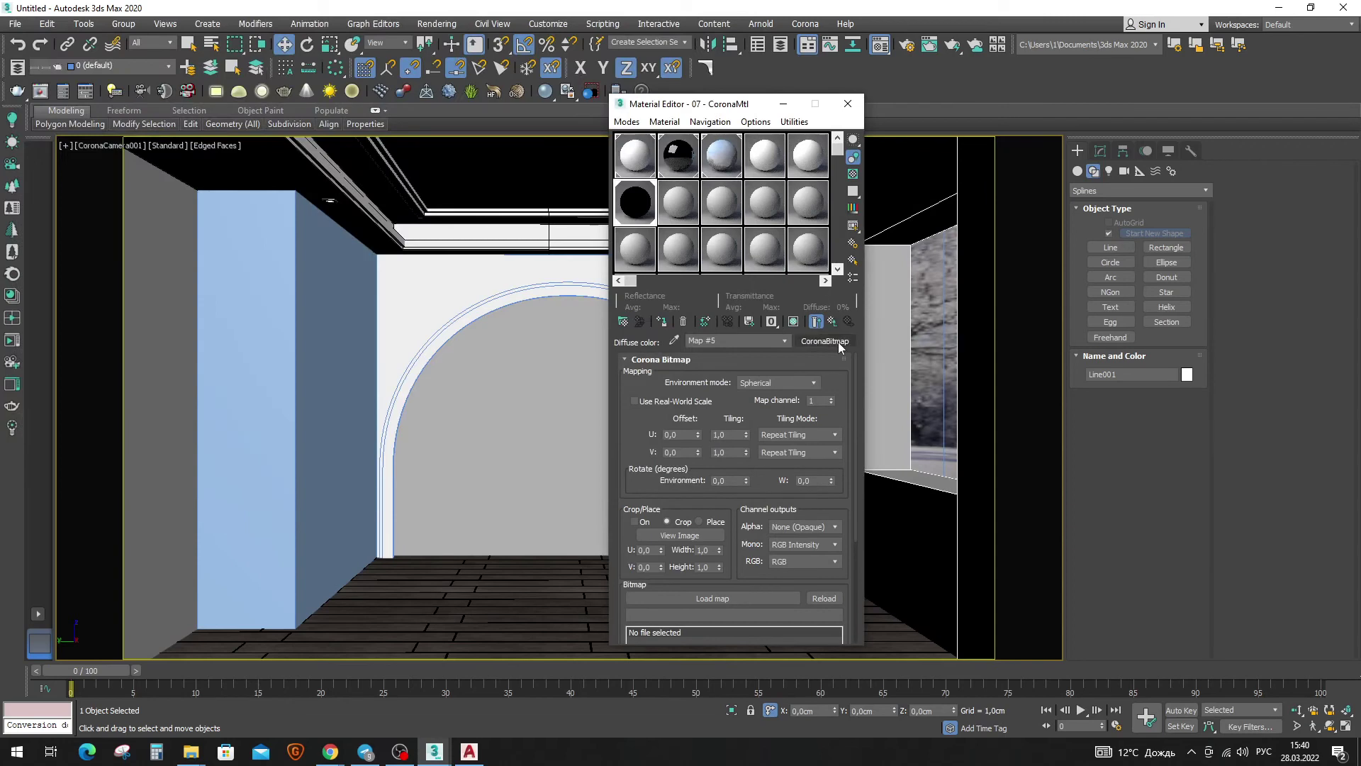
left_click(838, 342)
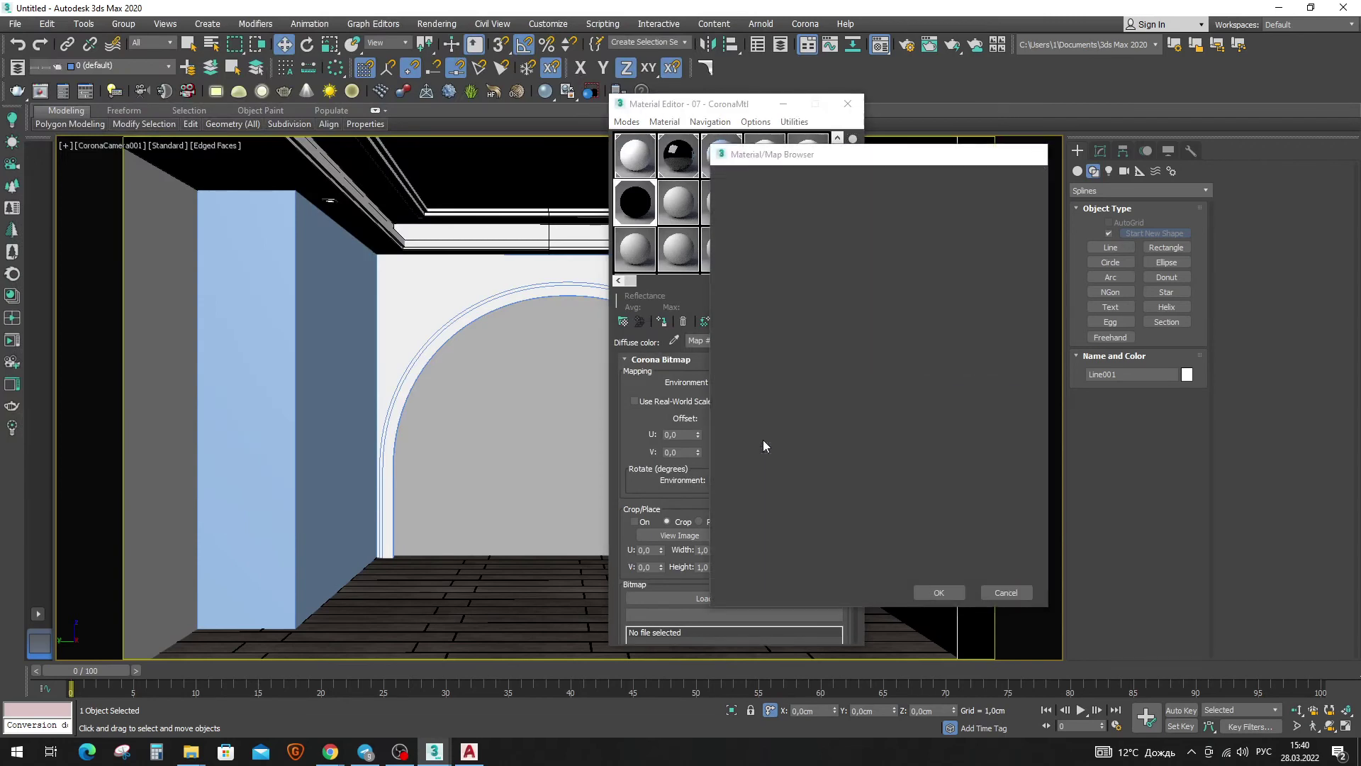
double_click(762, 453)
left_click(722, 407)
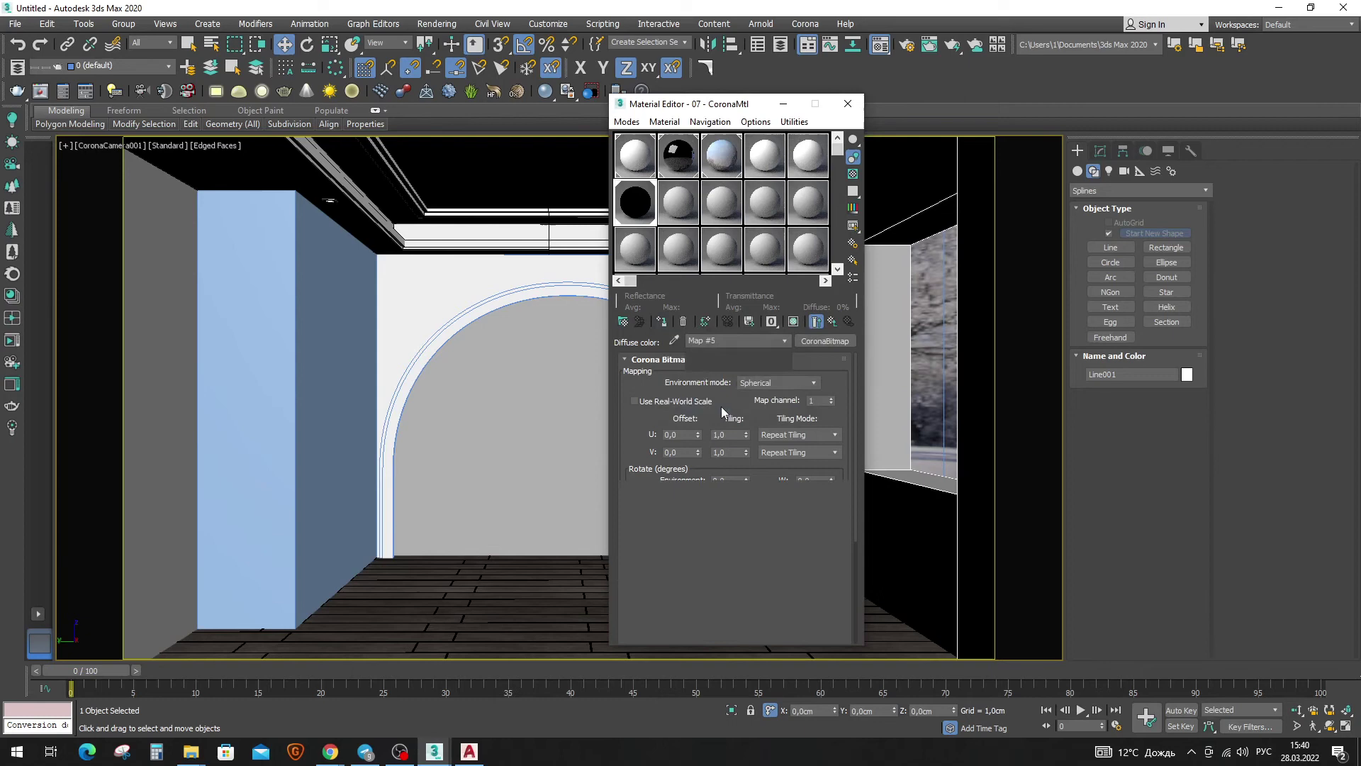
Clear the Occluded map; set occluded grey, 0,5cm max distance, 0,5 spread, unoccluded beige.
right_click(775, 379)
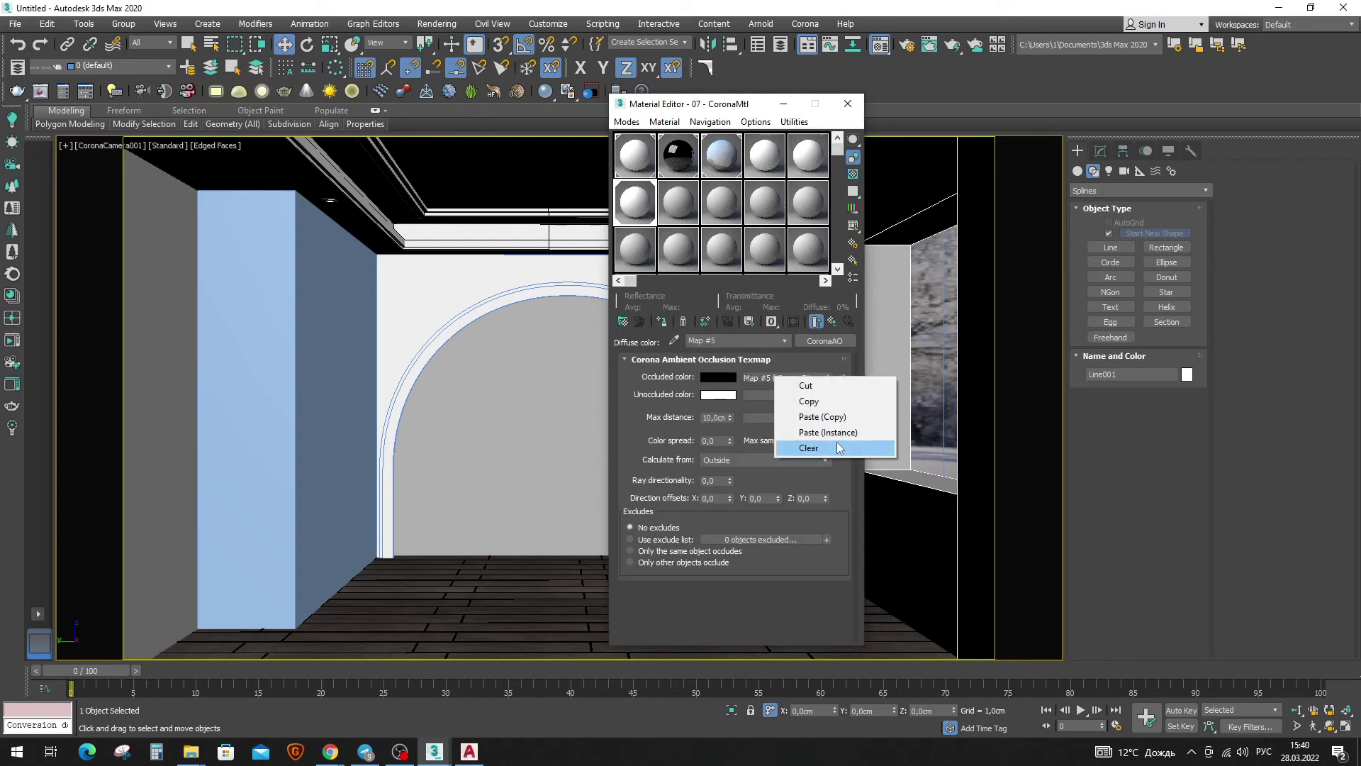
left_click(808, 447)
left_click(713, 377)
left_click_drag(418, 94, 419, 183)
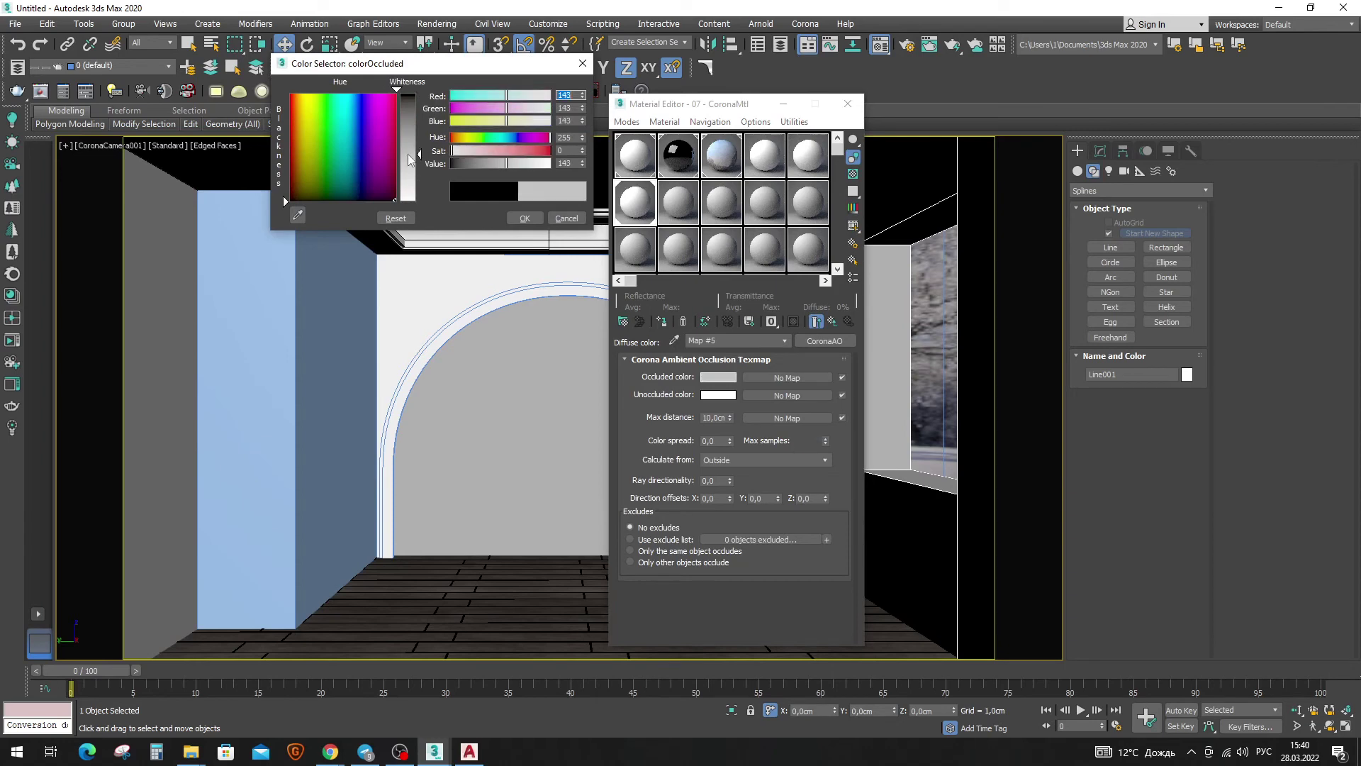
left_click(525, 218)
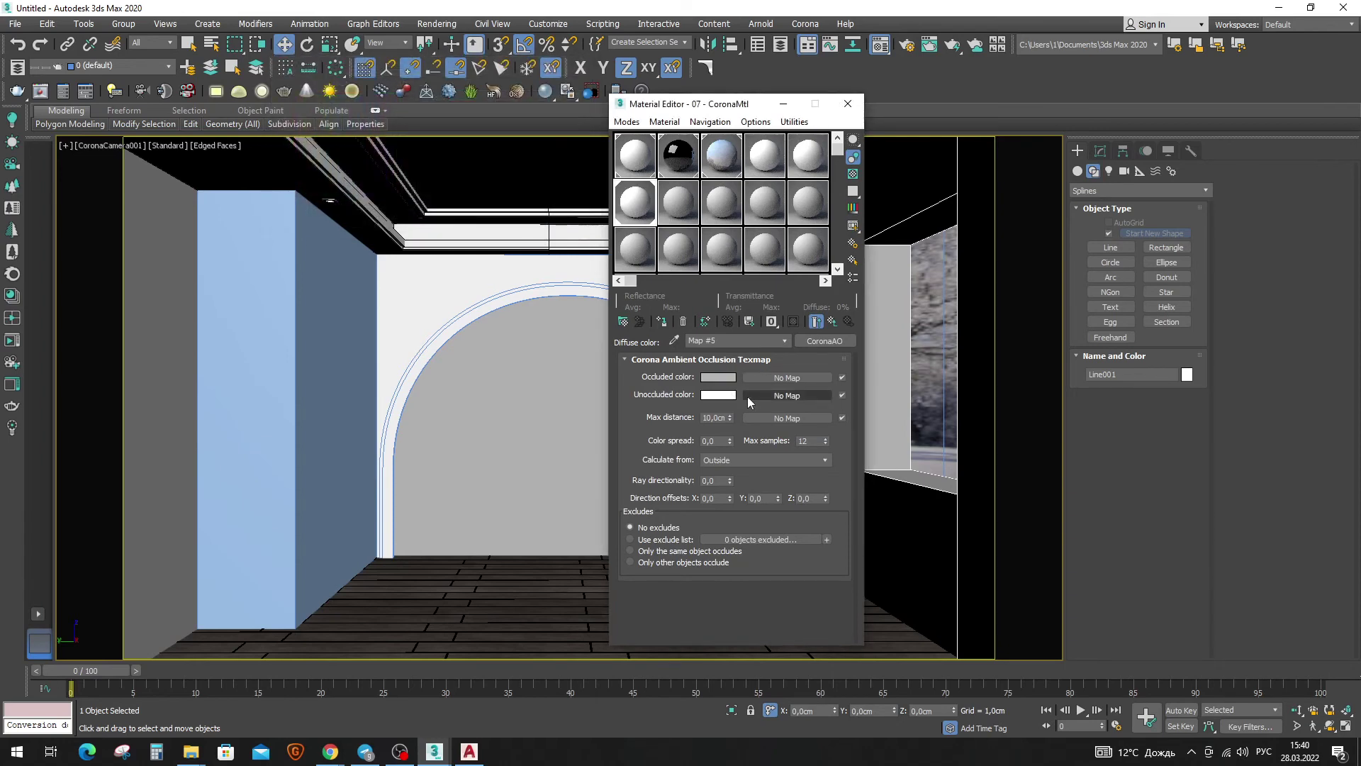
right_click(729, 418)
key("Tab")
type("0")
right_click(712, 400)
left_click(742, 422)
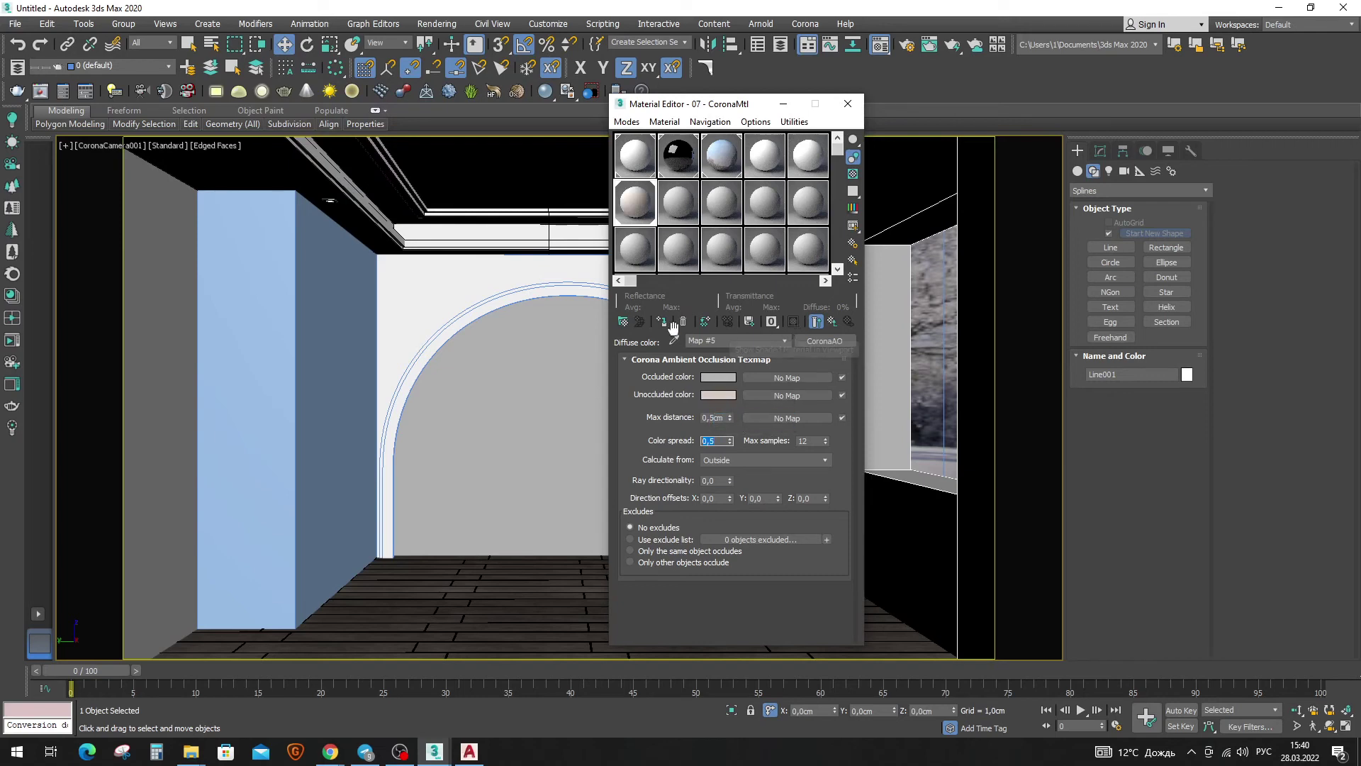
Paste the beige colour into material 07's diffuse colour.
left_click(833, 321)
left_click(796, 382)
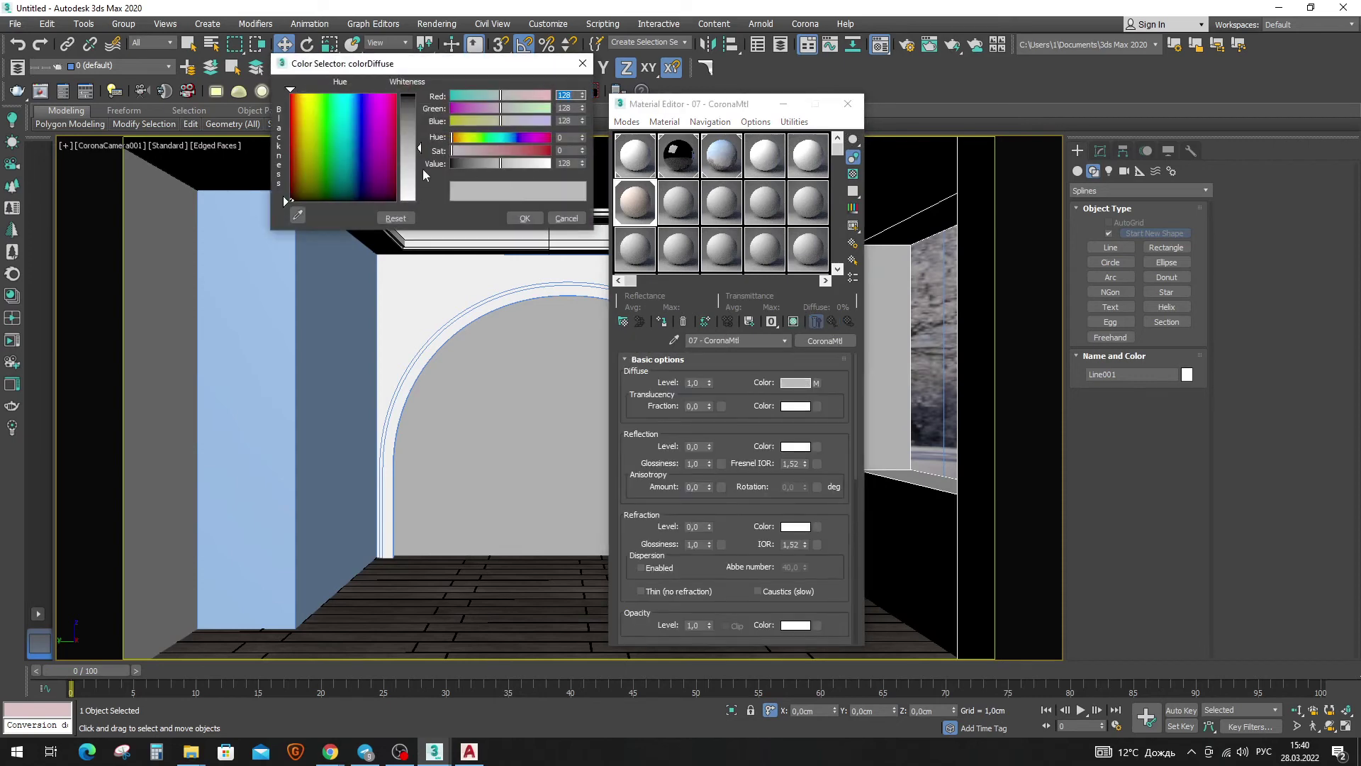
left_click(547, 164)
left_click(524, 217)
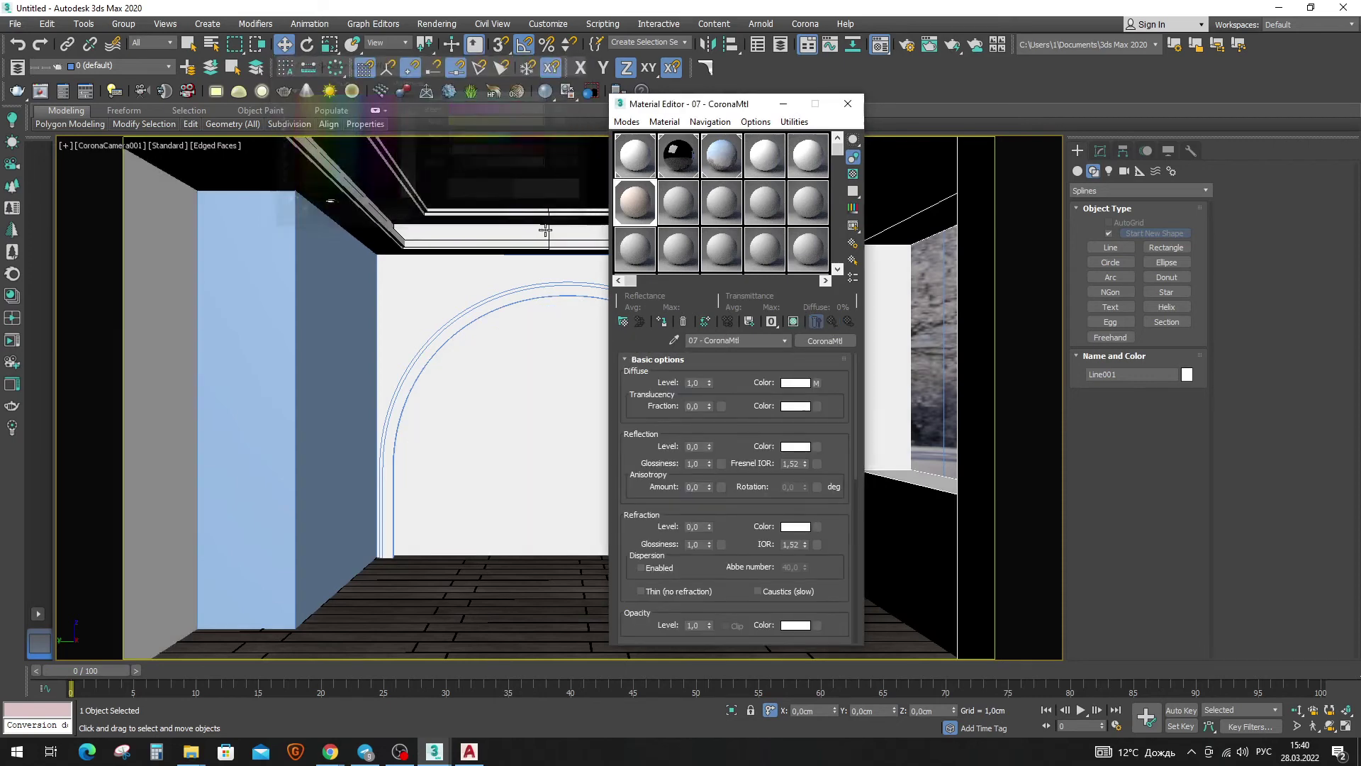
right_click(806, 384)
left_click(840, 407)
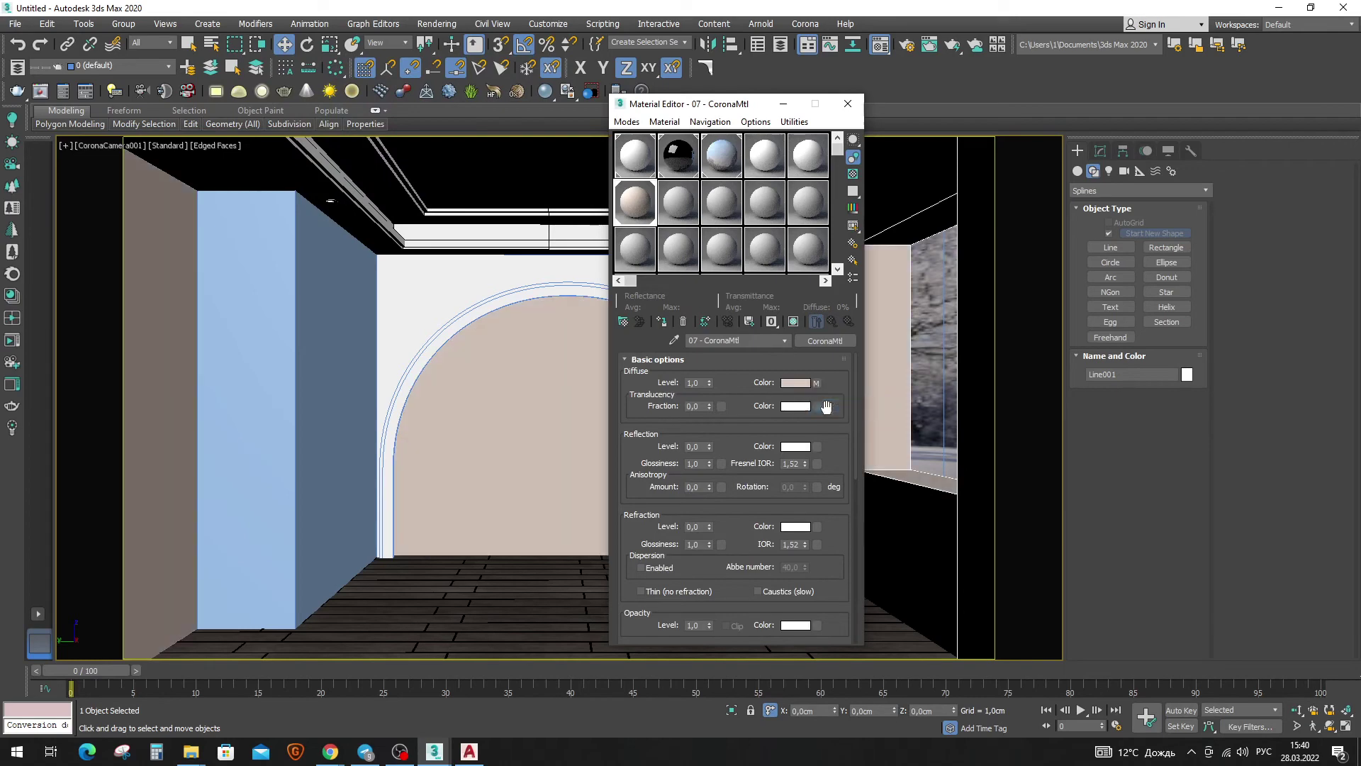
key("alt+Tab")
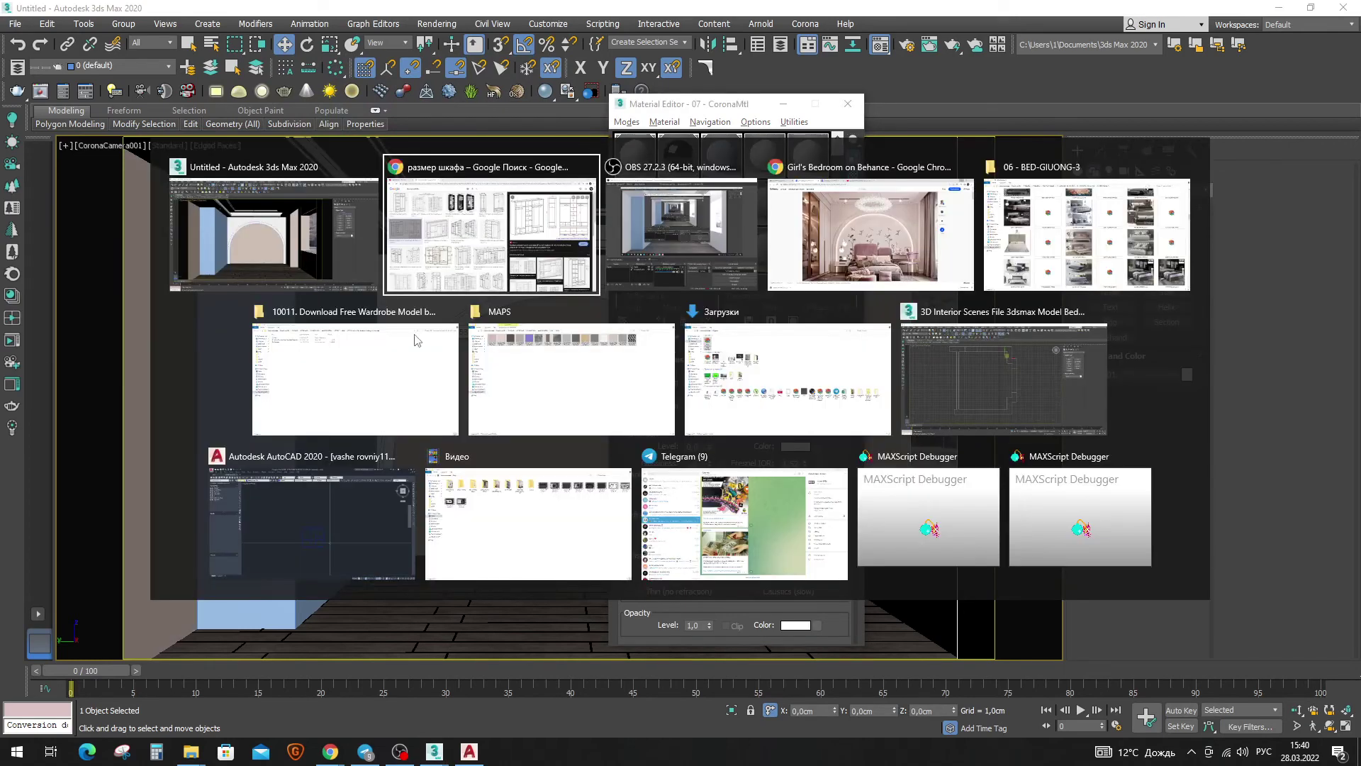
key("alt+Tab")
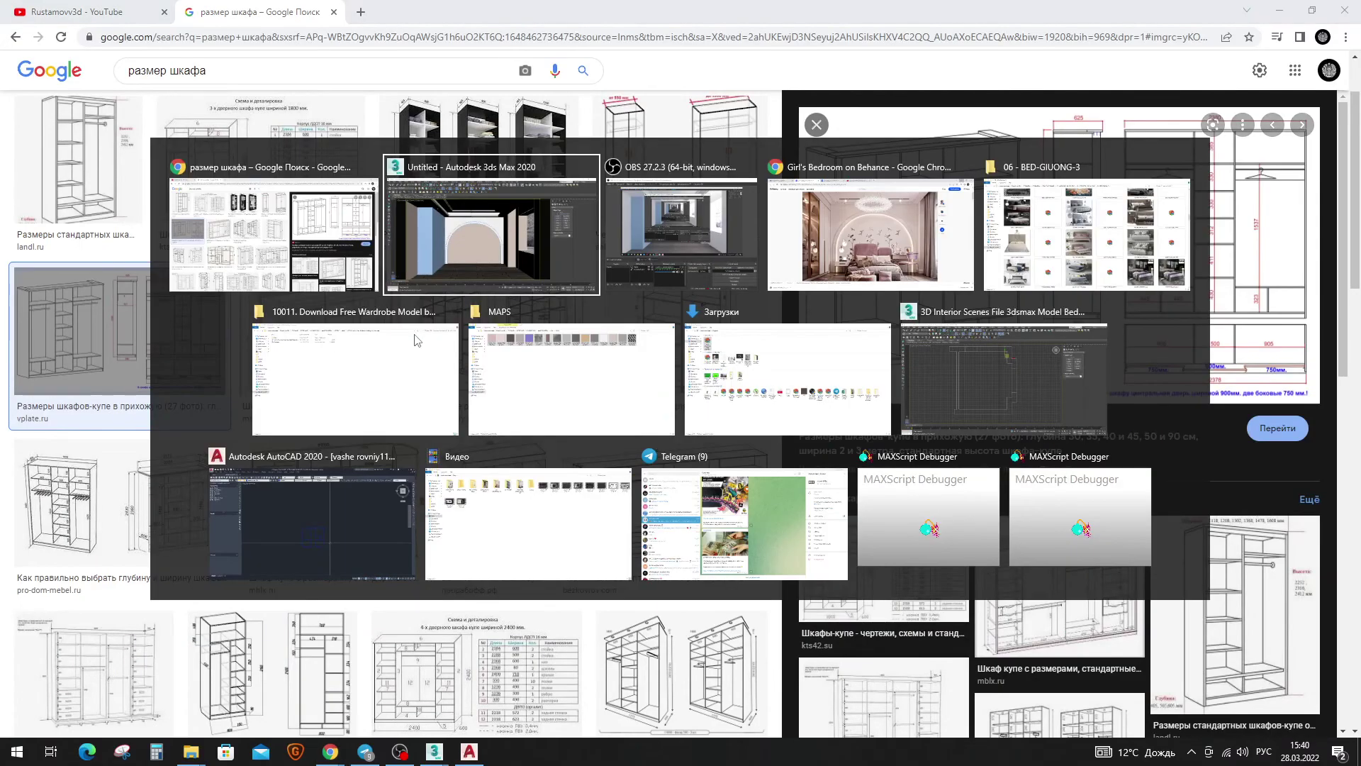
key("alt+Tab")
key("alt+Tab")
key("Tab")
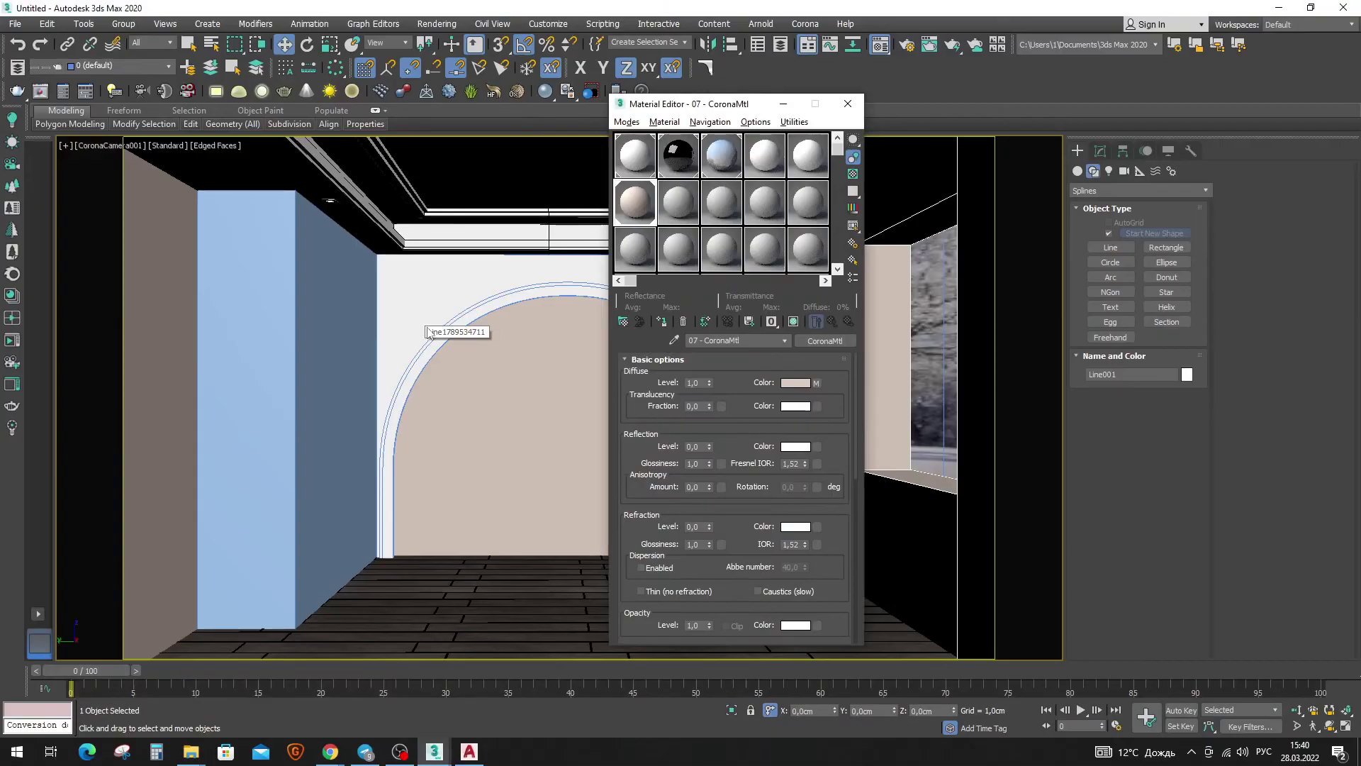
Lighten Map #5's Unoccluded colour to a pale pinkish beige.
double_click(636, 203)
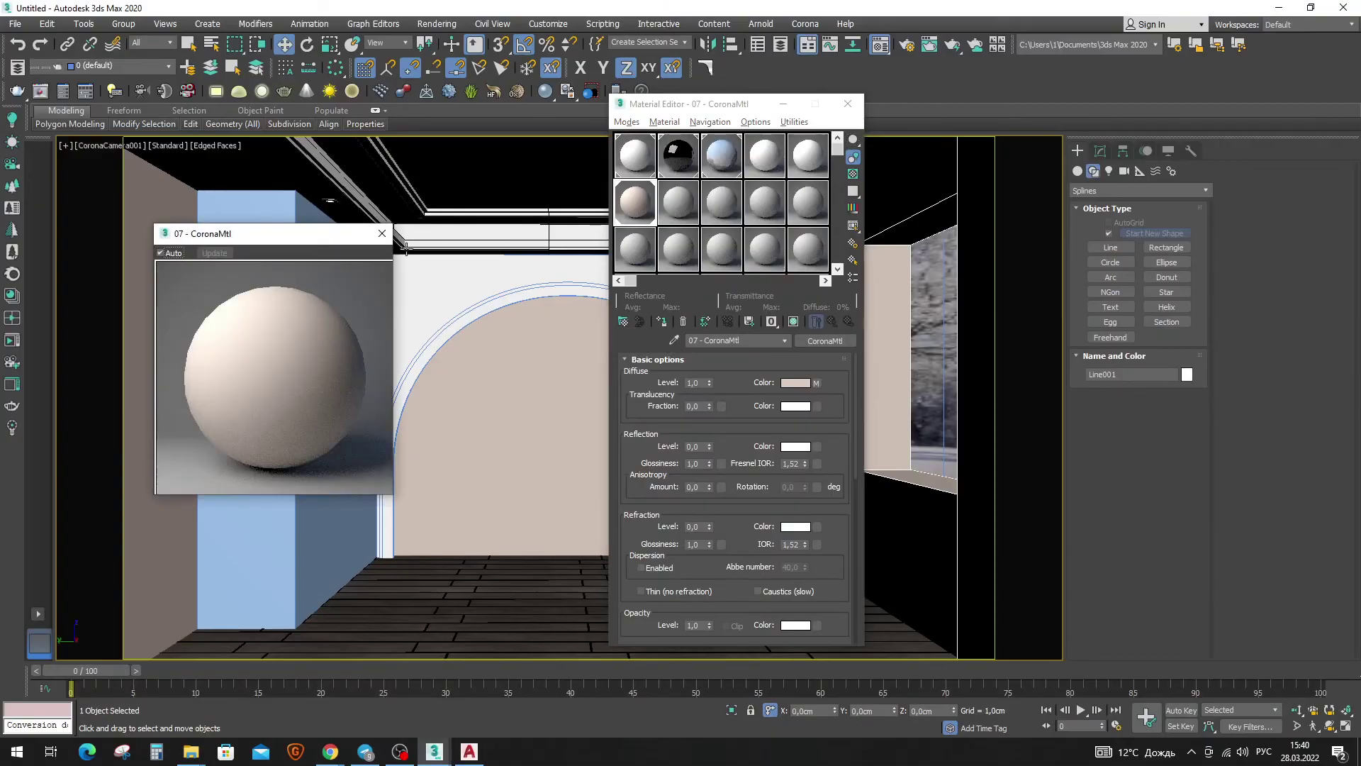
left_click(816, 383)
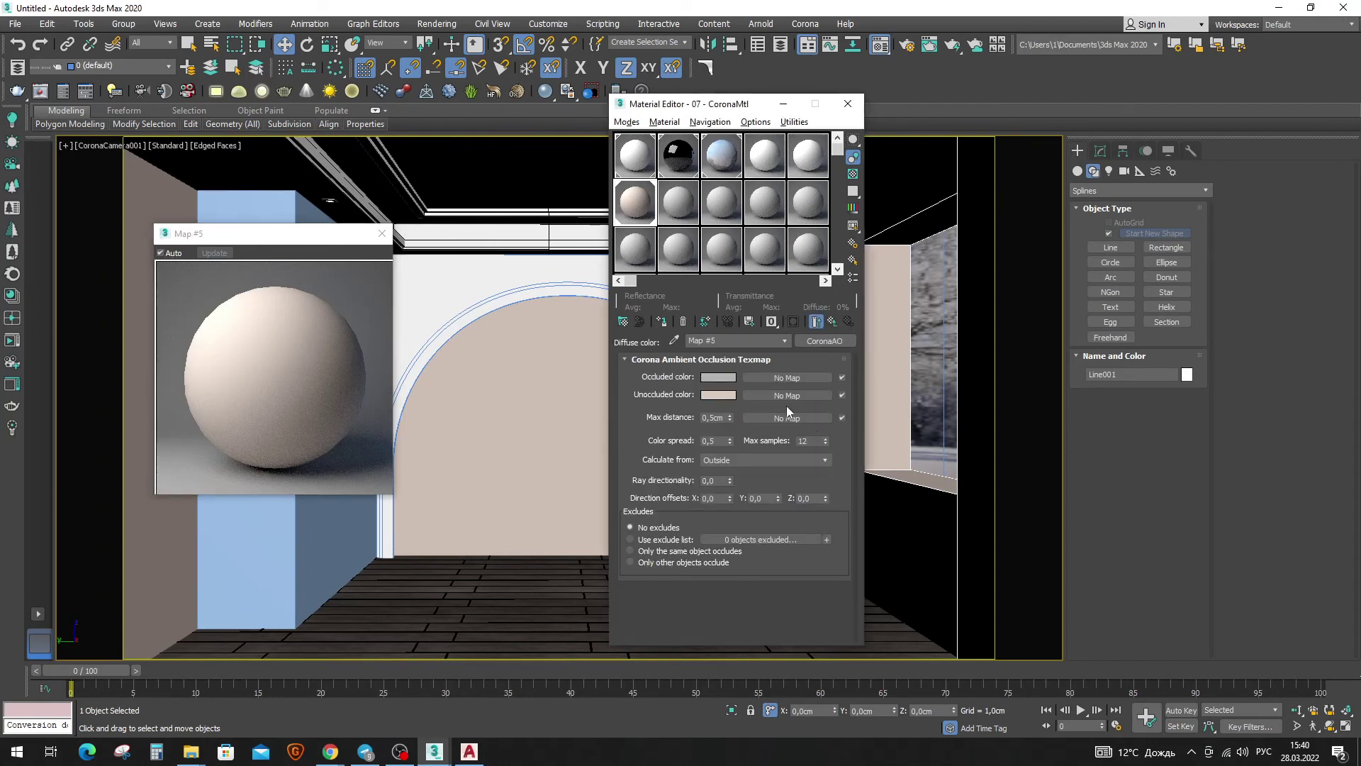
left_click(731, 398)
left_click_drag(408, 169, 444, 178)
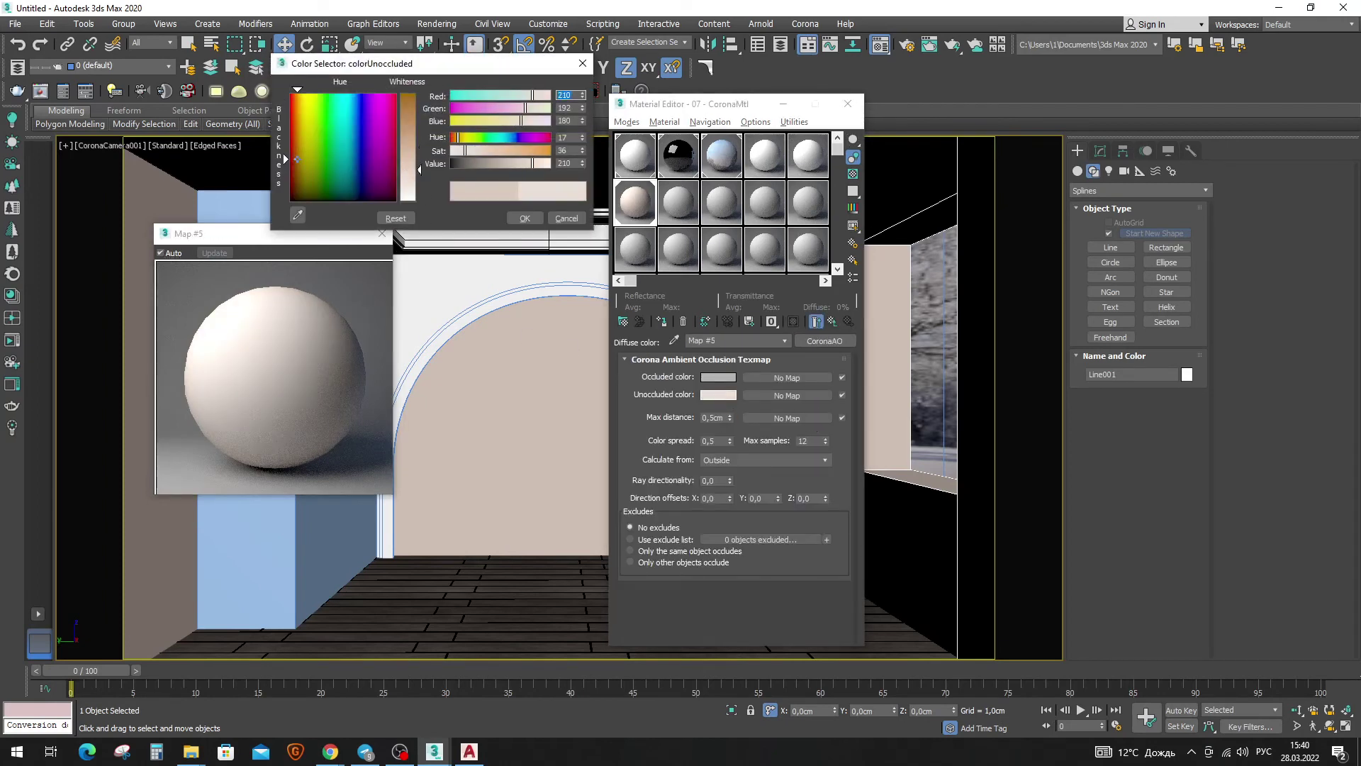
left_click_drag(479, 150, 496, 150)
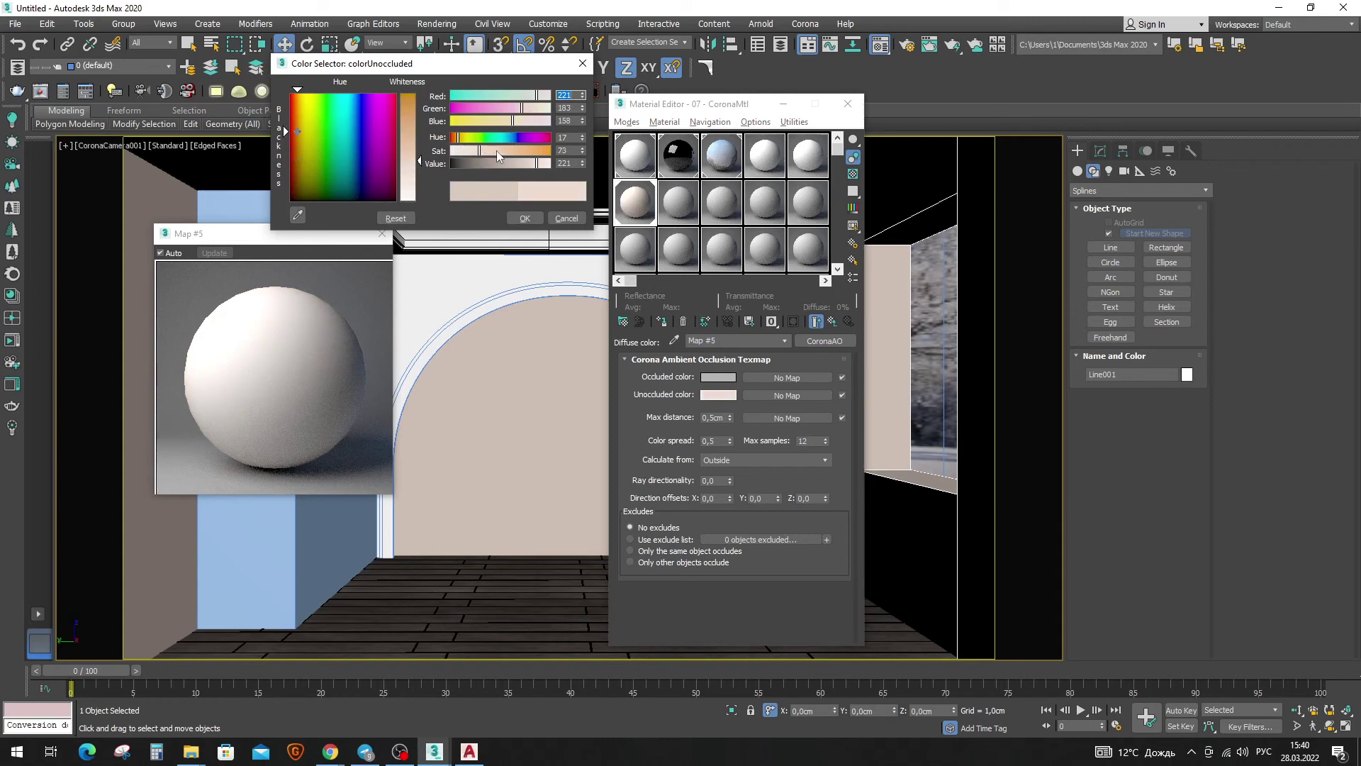
left_click(409, 177)
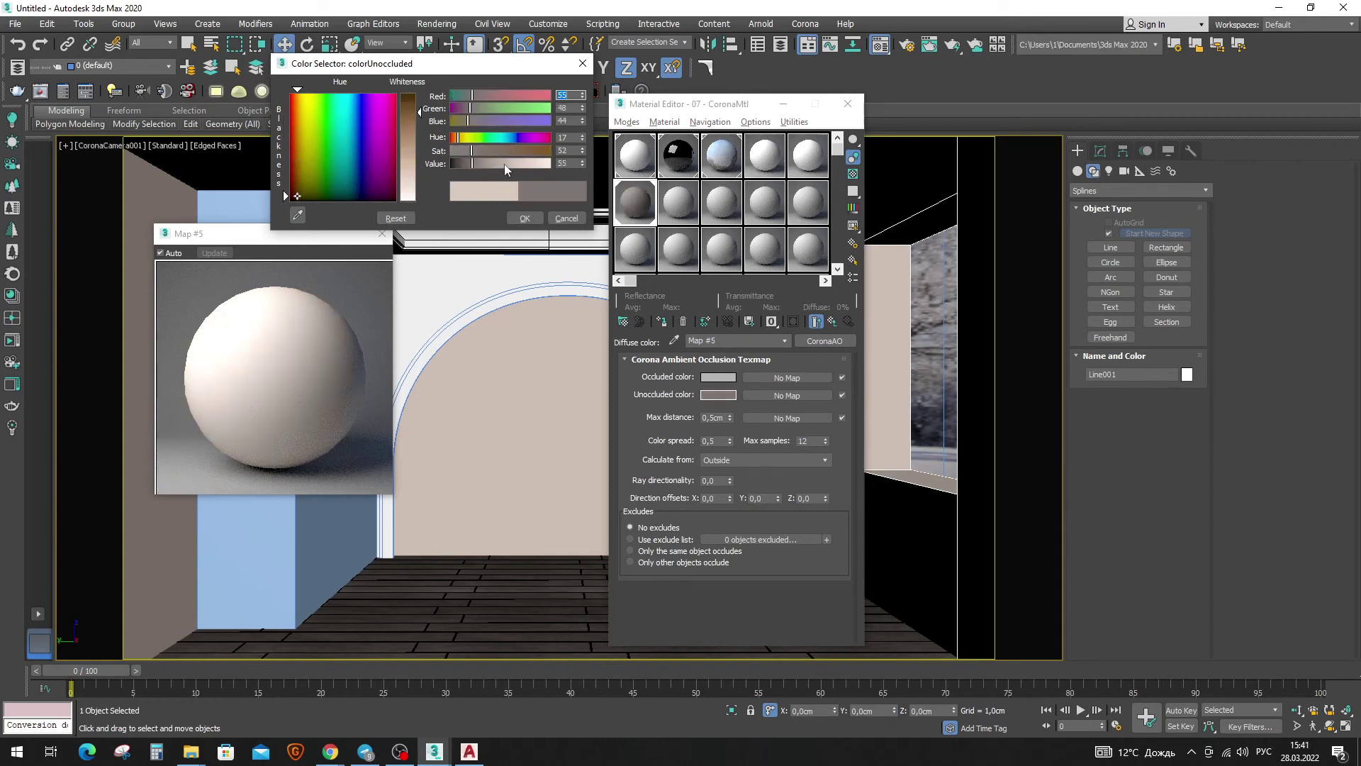
left_click_drag(474, 166, 550, 170)
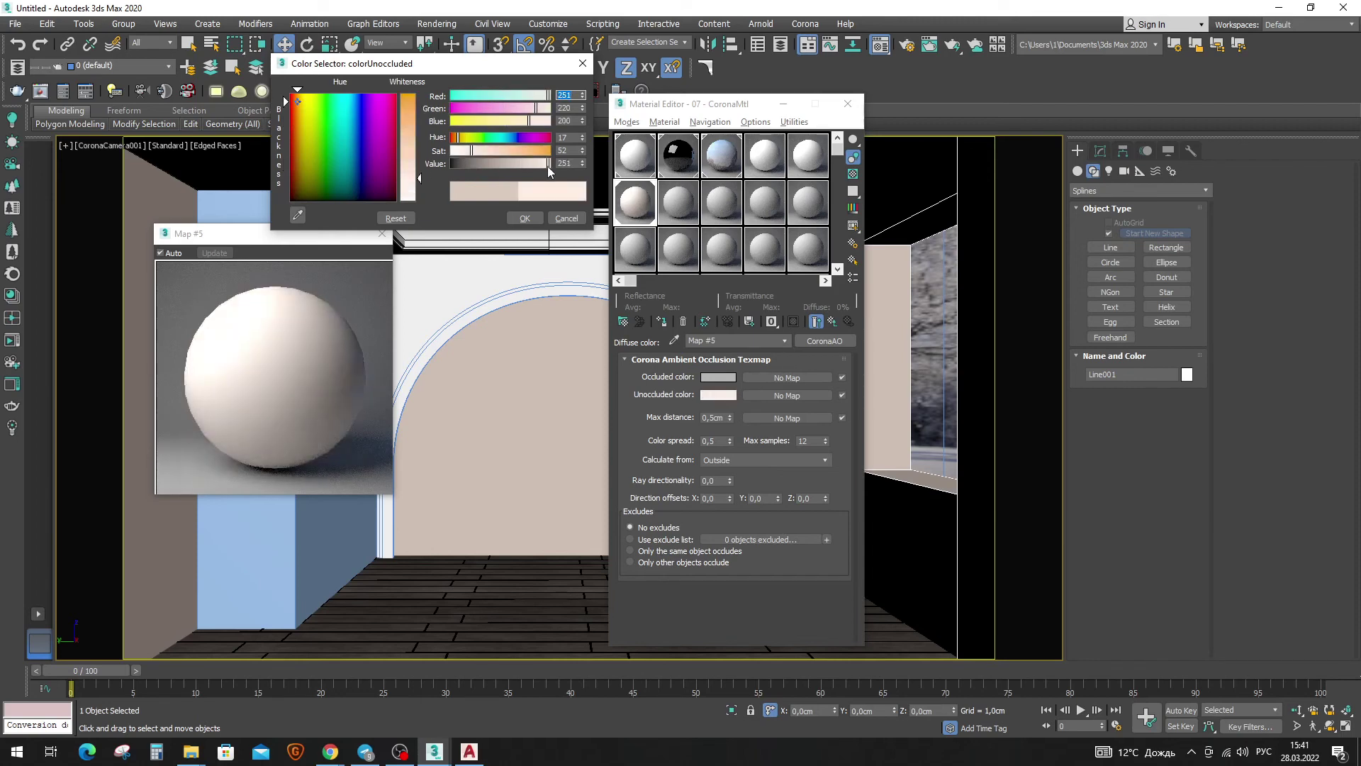
left_click(525, 218)
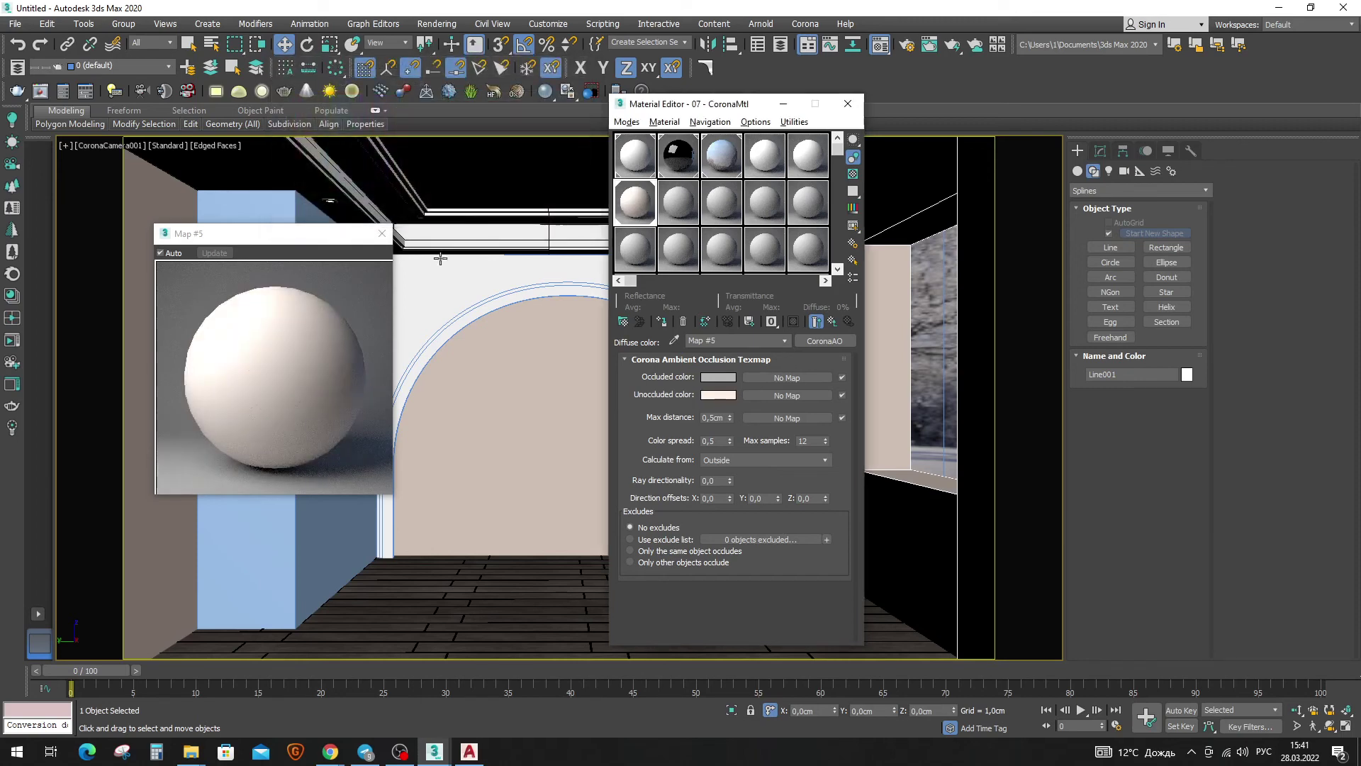
left_click(383, 234)
left_click(20, 346)
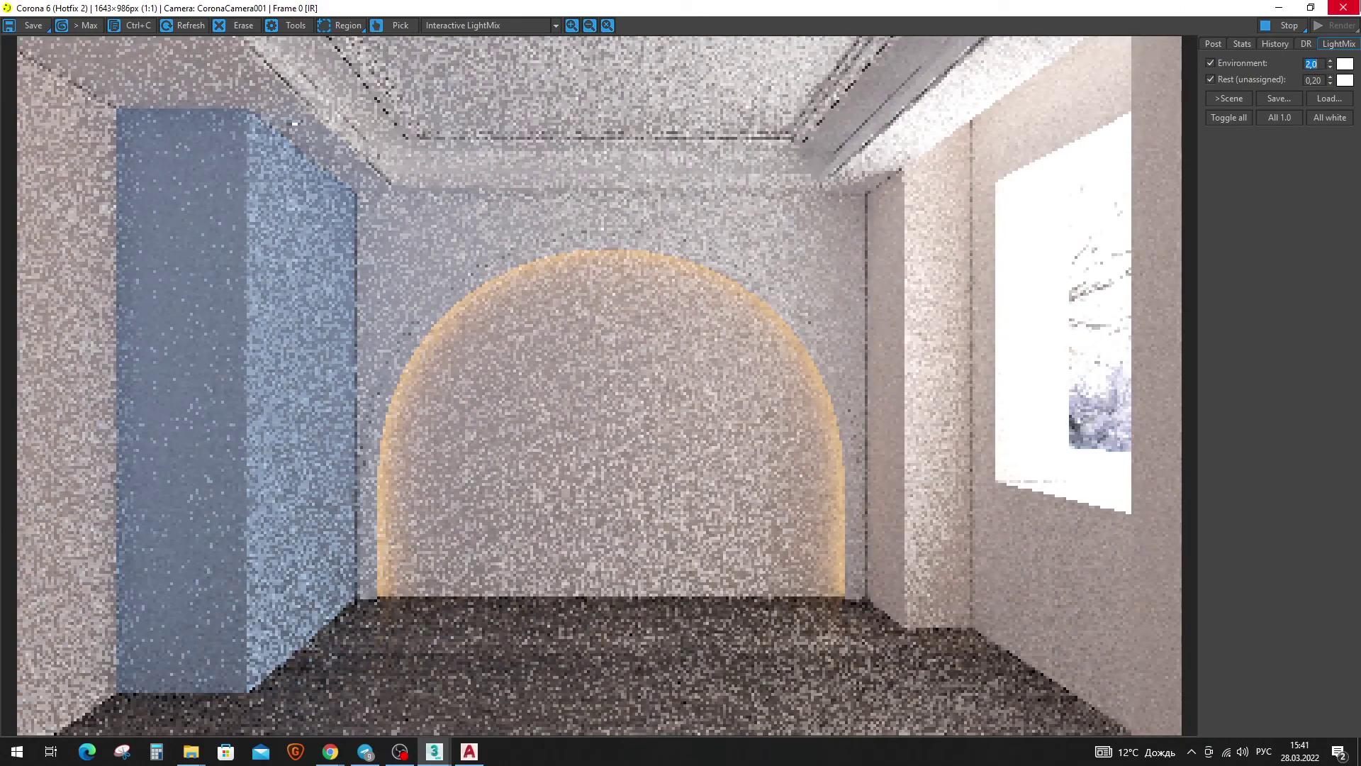
Place the Corona frame buffer beside the material settings and paste beige into Unoccluded.
left_click(1311, 7)
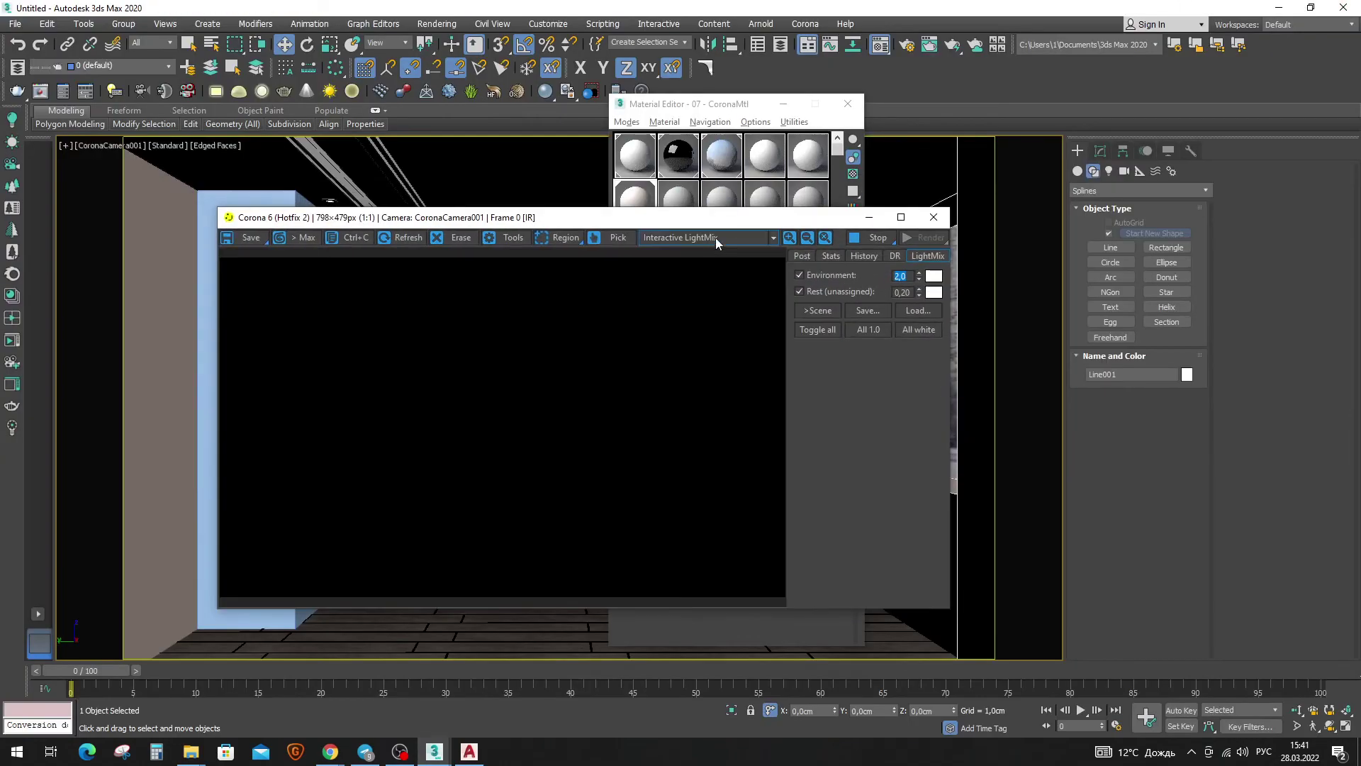
mouse_move(672, 195)
left_mouse_down()
mouse_move(644, 73)
mouse_move(678, 158)
left_mouse_up()
left_click_drag(716, 111, 954, 145)
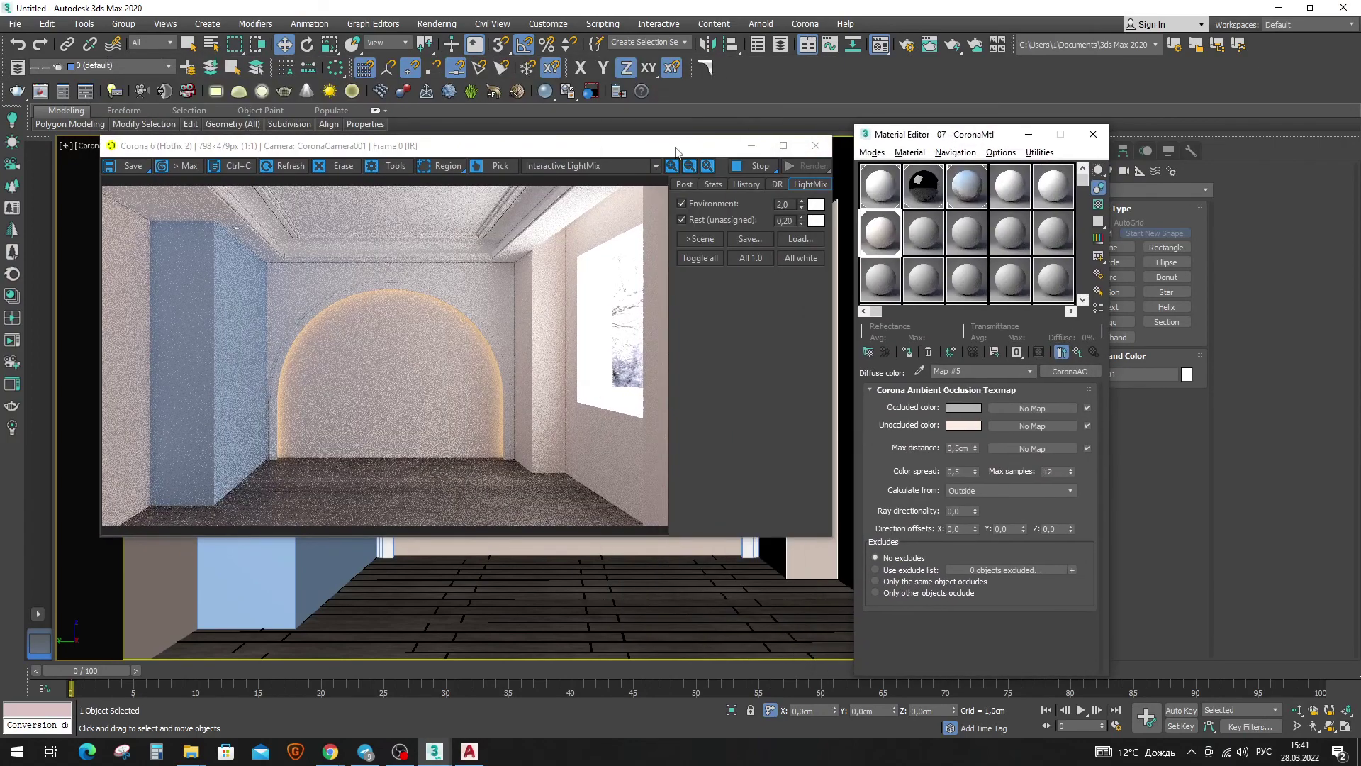
left_click_drag(675, 151, 723, 92)
right_click(966, 425)
left_click(992, 452)
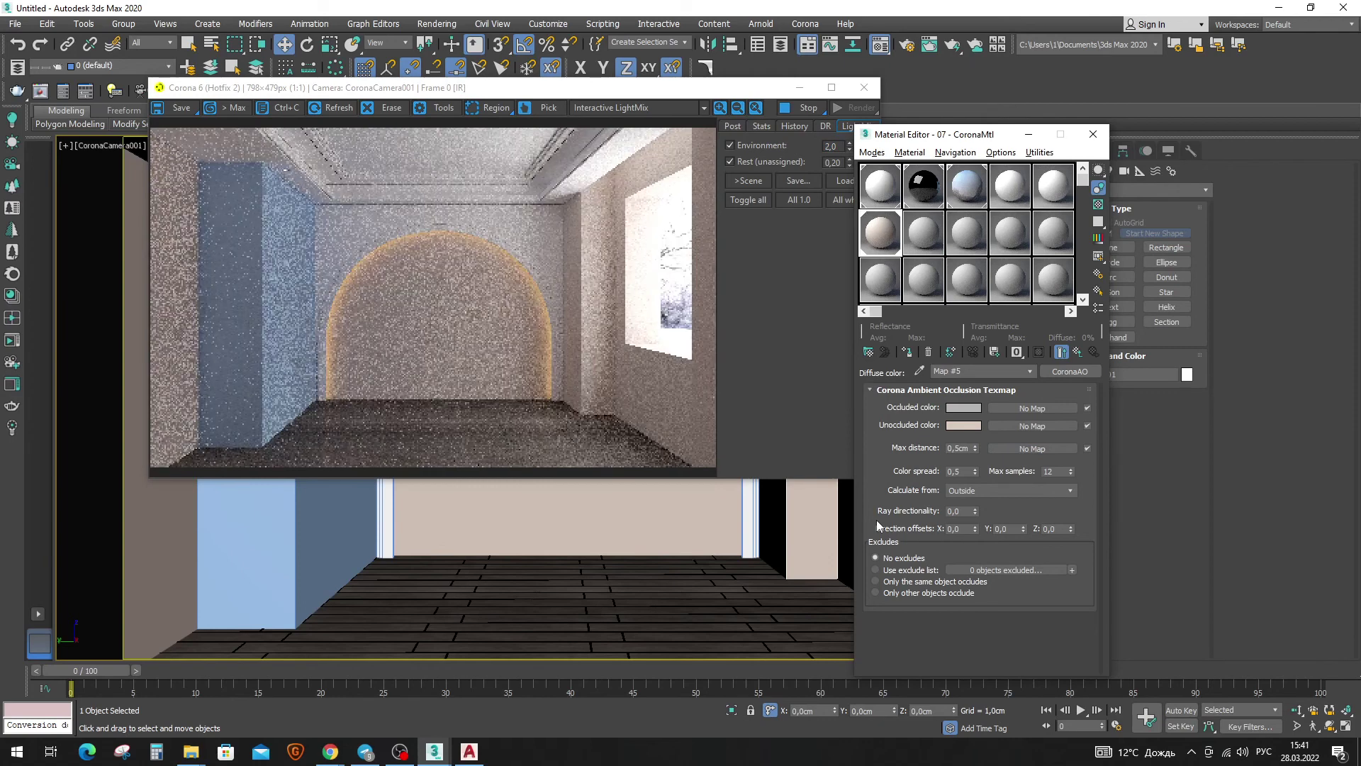
Desaturate and re-adjust the value of the unoccluded colour in its Color Selector.
left_click(959, 428)
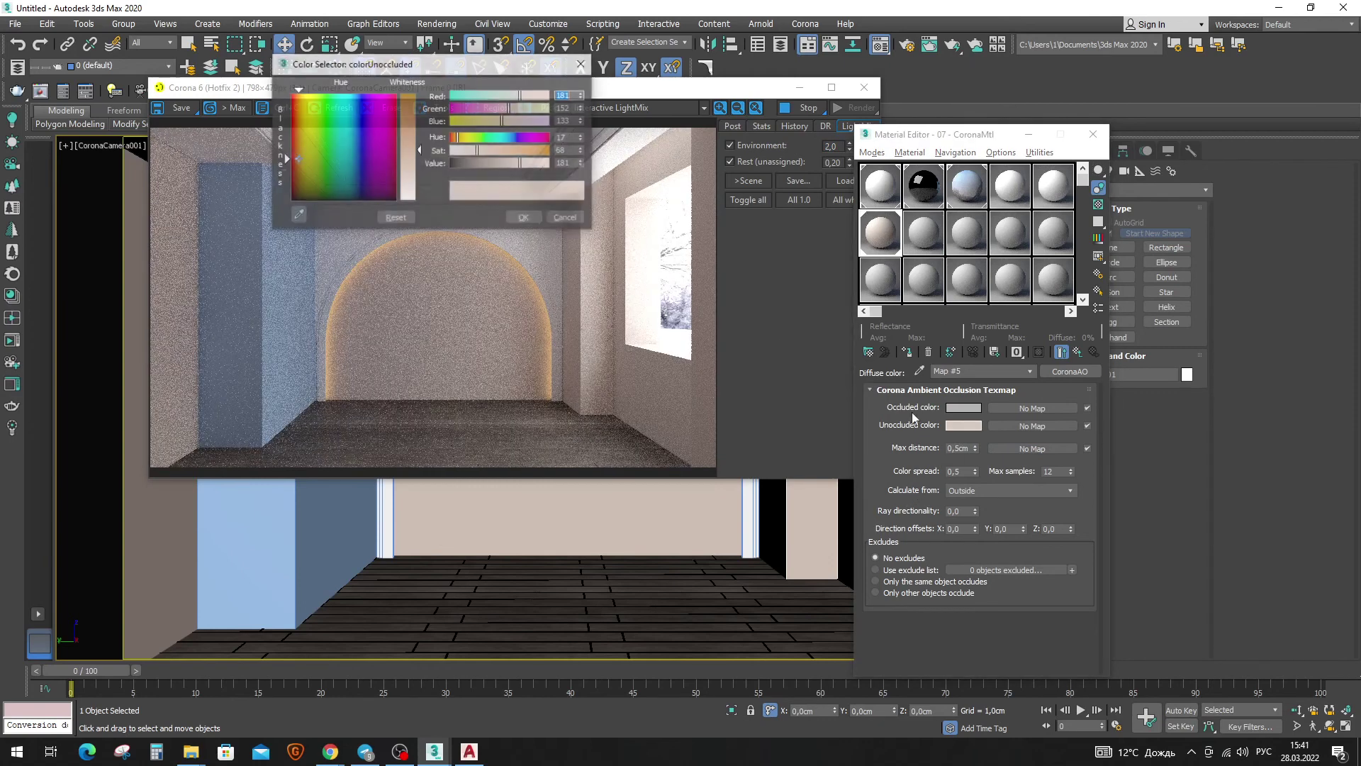
left_click_drag(408, 150, 514, 168)
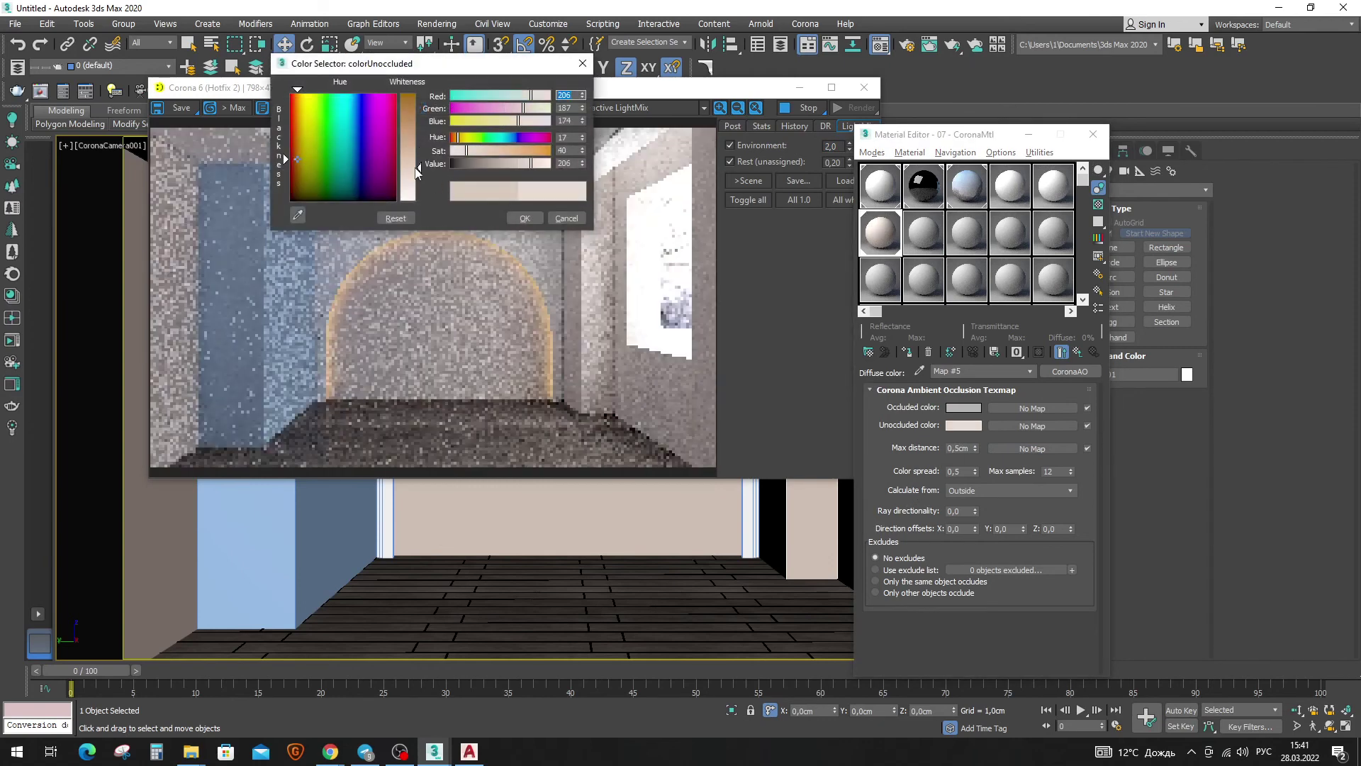
left_click(513, 163)
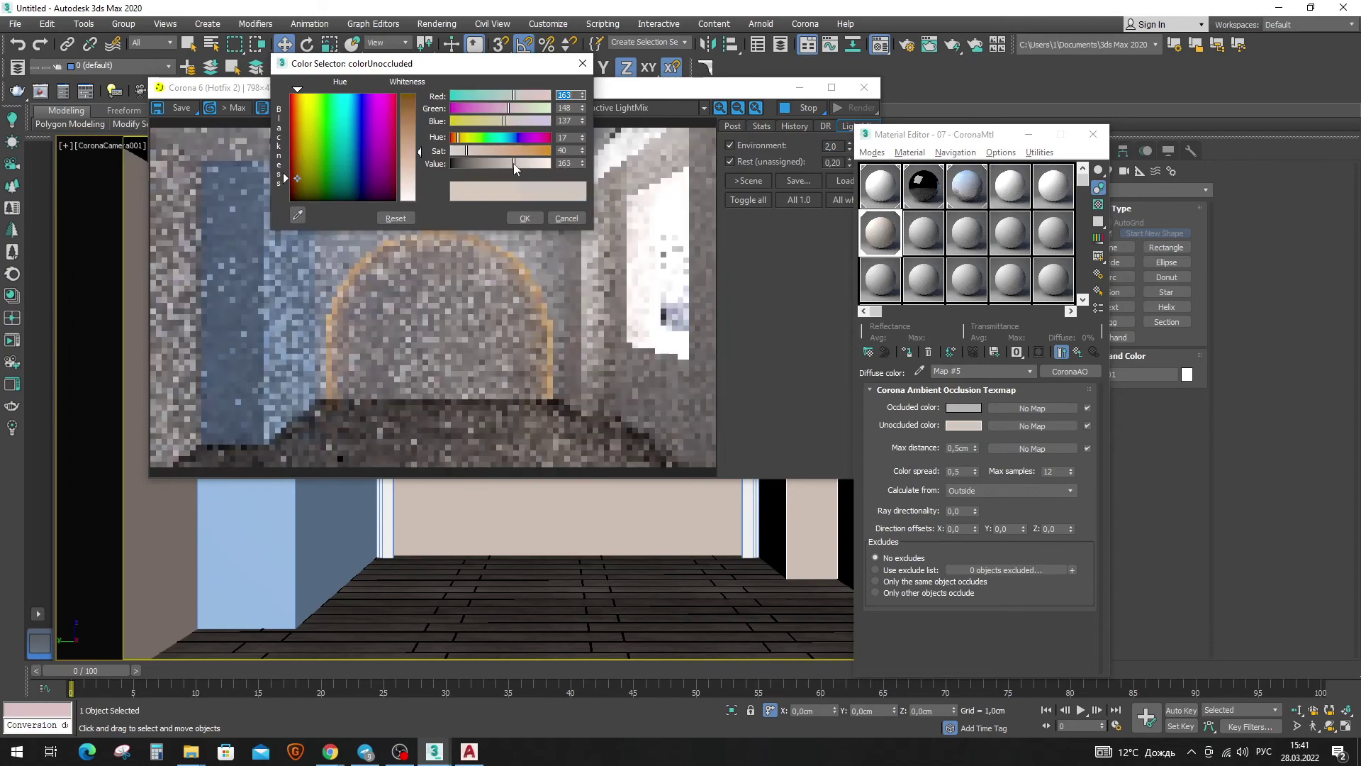
left_click(546, 163)
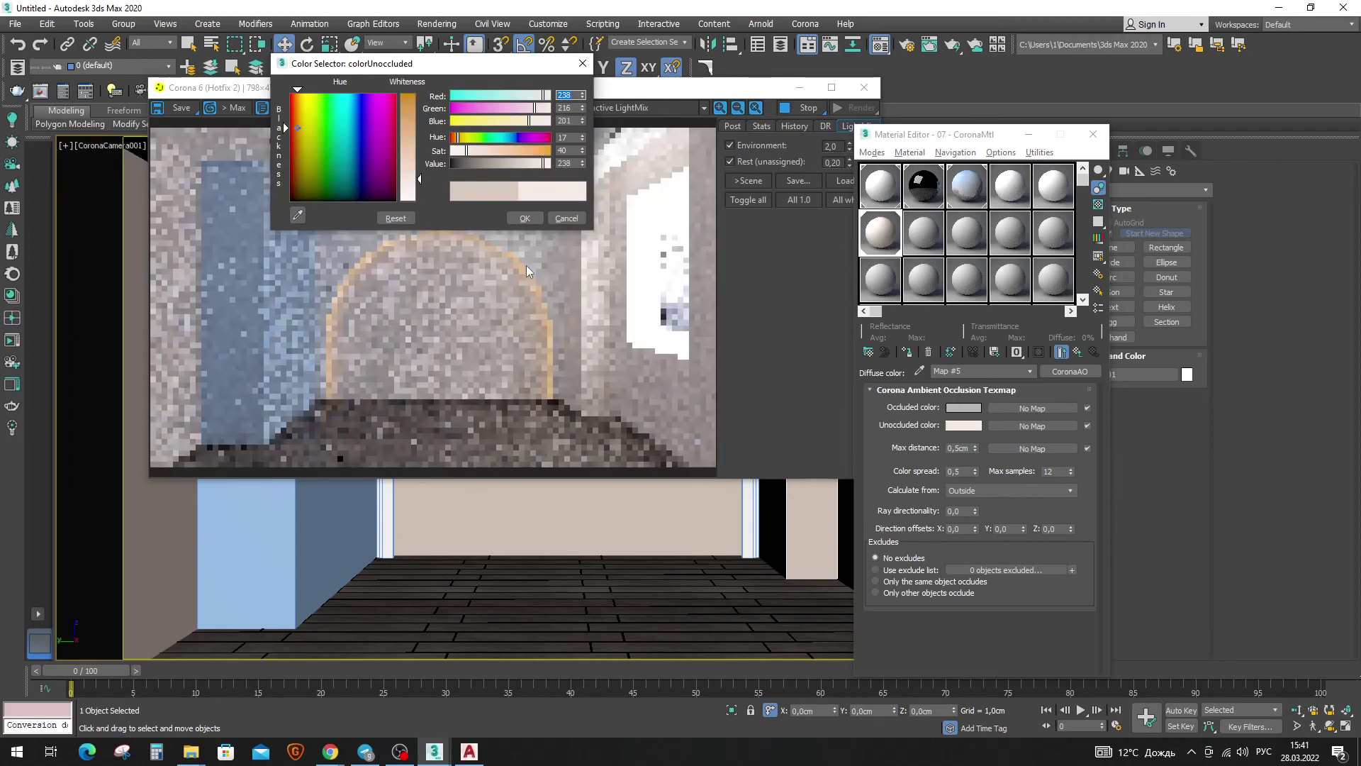
left_click_drag(445, 68, 958, 190)
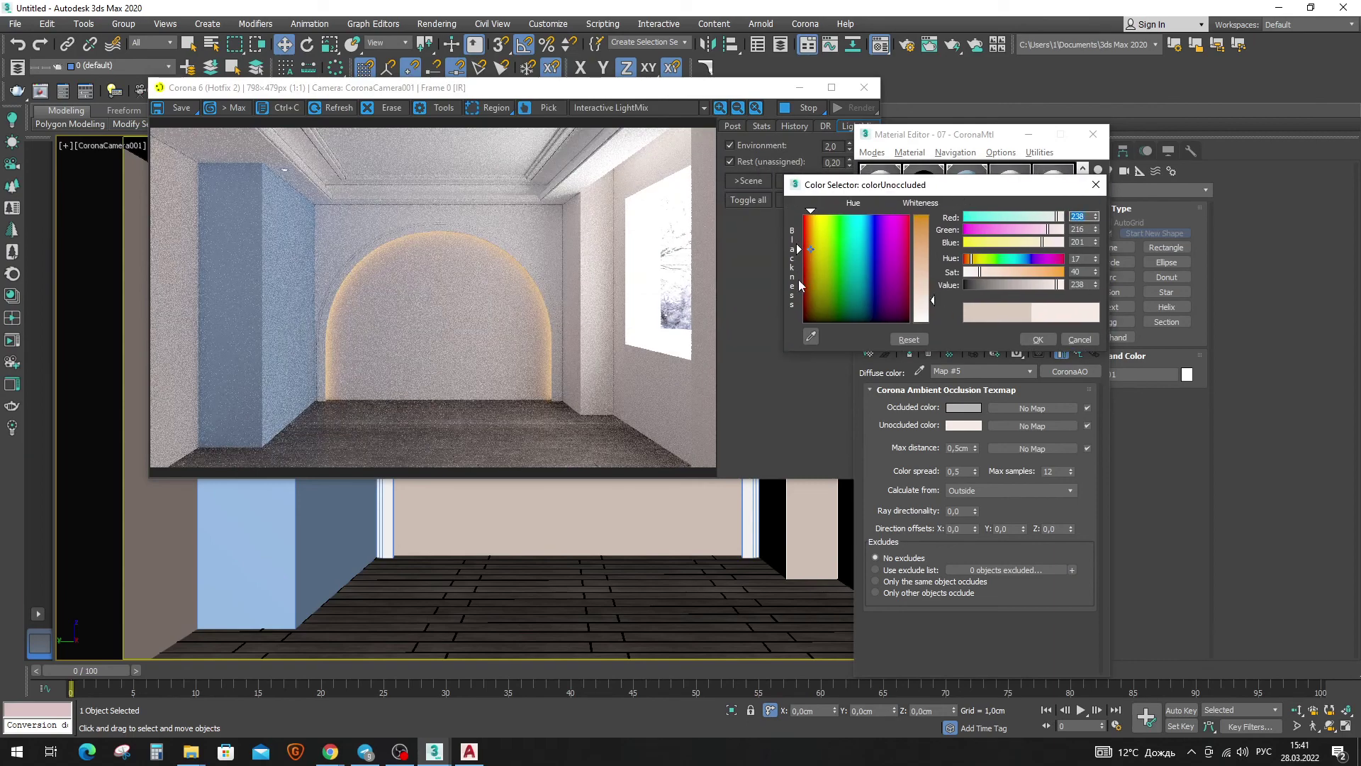
Fine-tune the unoccluded colour to a warmer, less saturated, darker beige (about RGB 190/169/161).
left_click(810, 242)
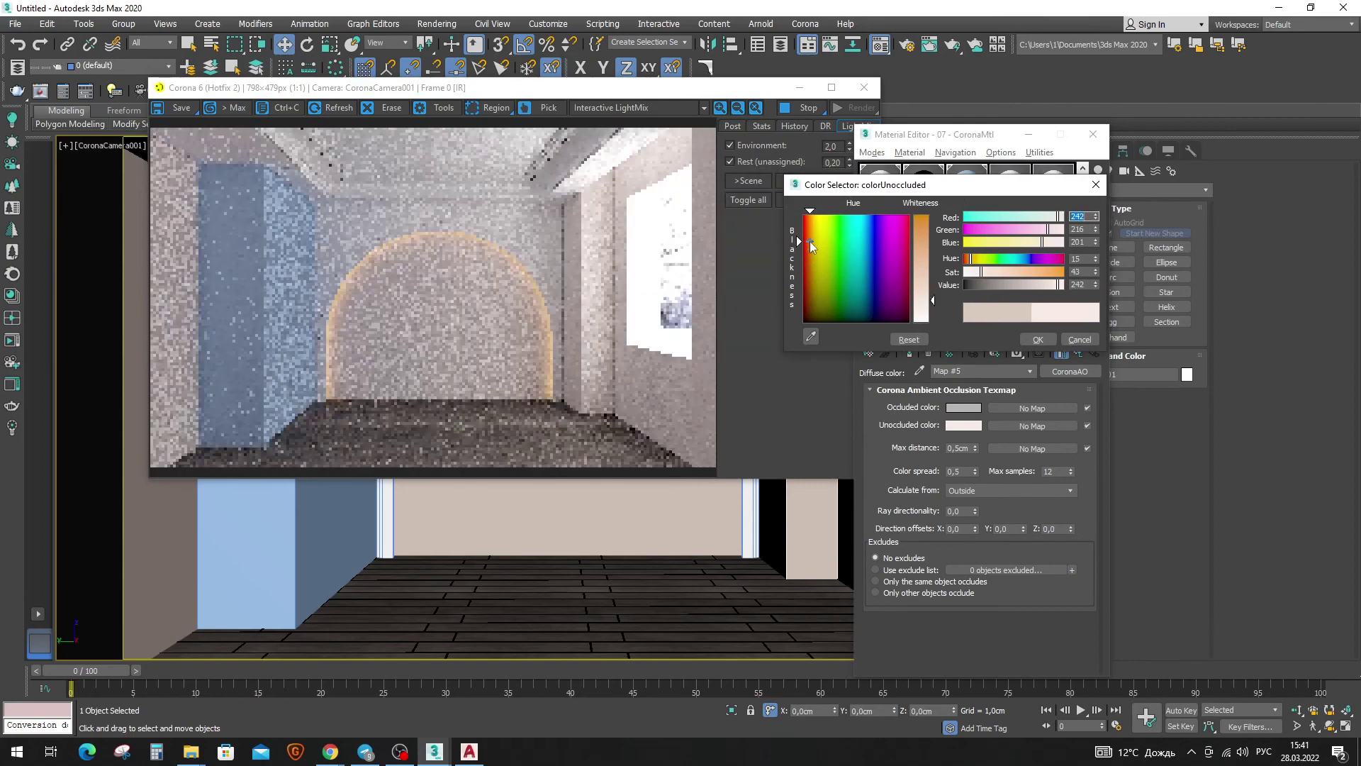
left_click_drag(810, 241, 809, 221)
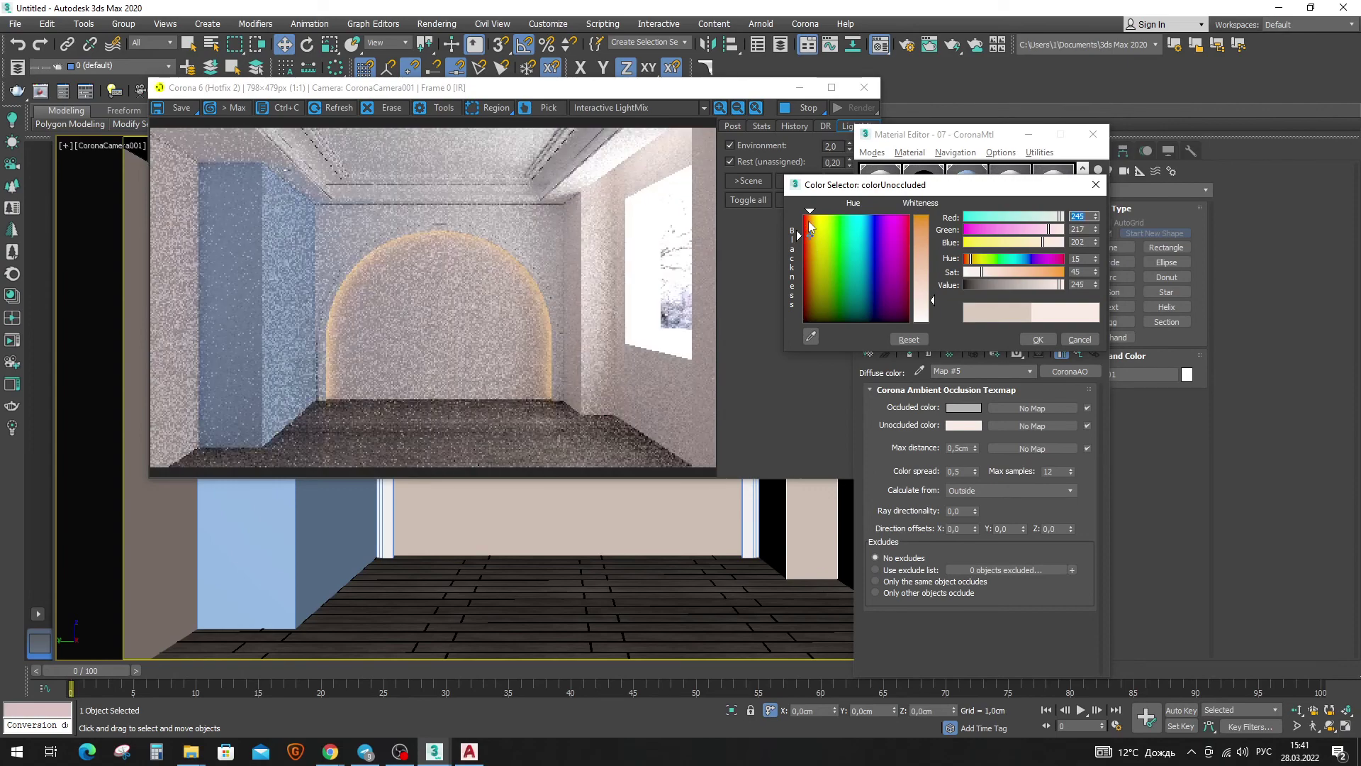
left_click_drag(810, 224, 809, 274)
left_click_drag(933, 300, 933, 292)
left_click_drag(1048, 284, 1038, 285)
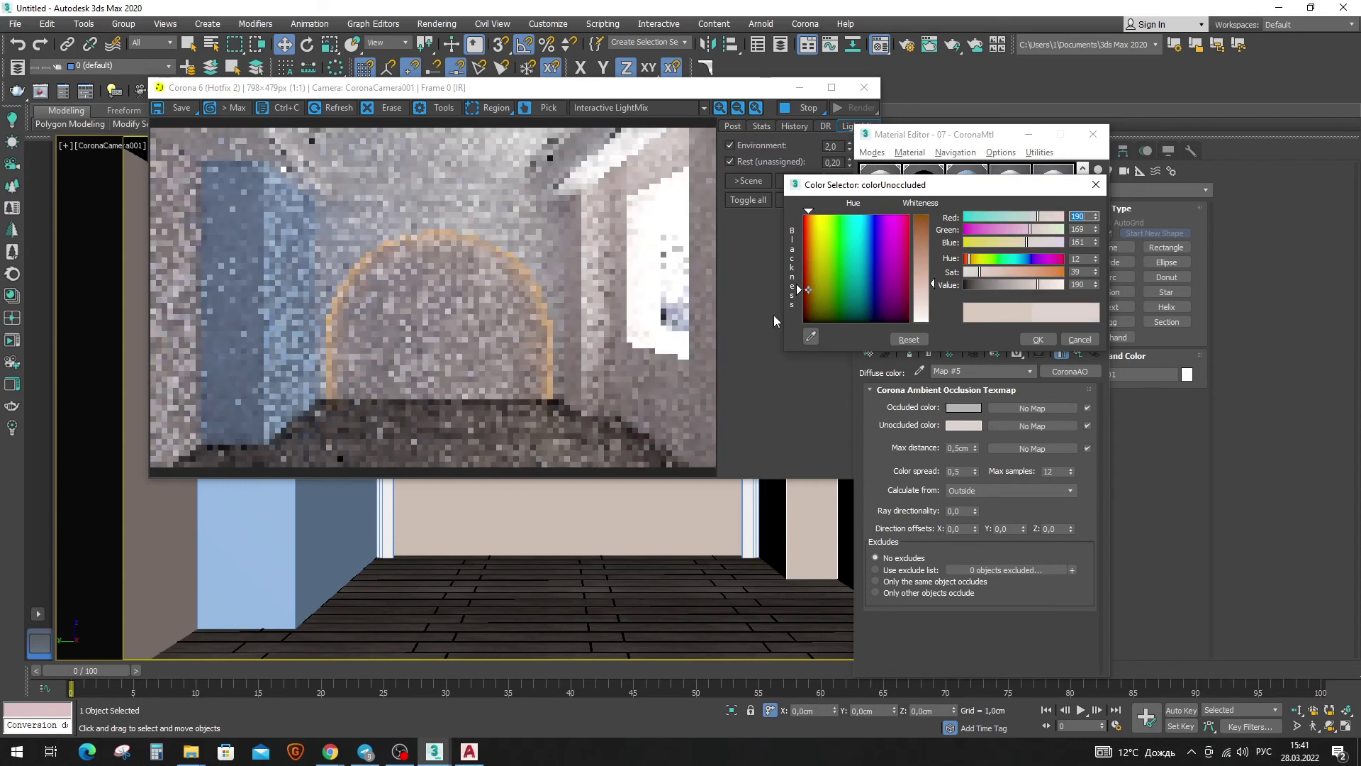
left_click(492, 107)
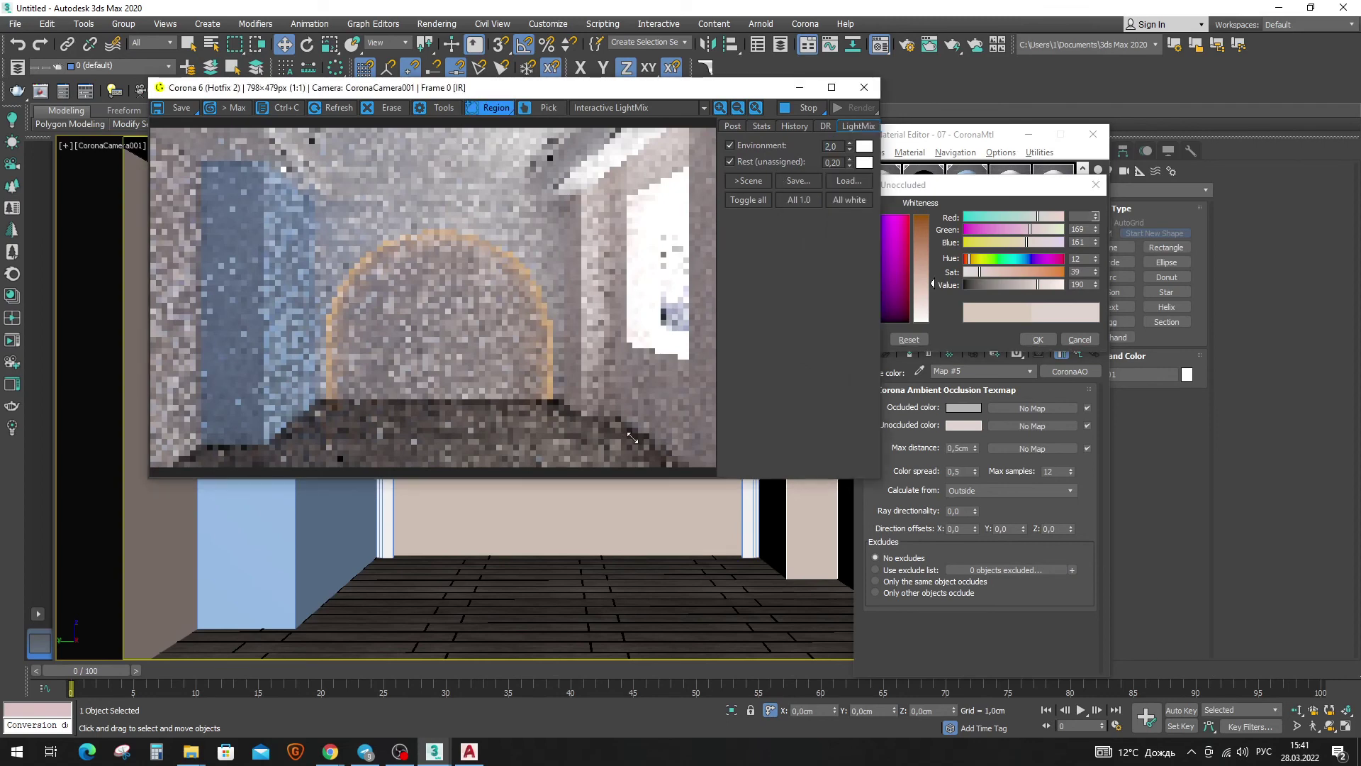
Render only a region over the arched back wall, then bring up the Behance reference.
left_click_drag(356, 189, 624, 443)
left_click_drag(476, 373, 429, 367)
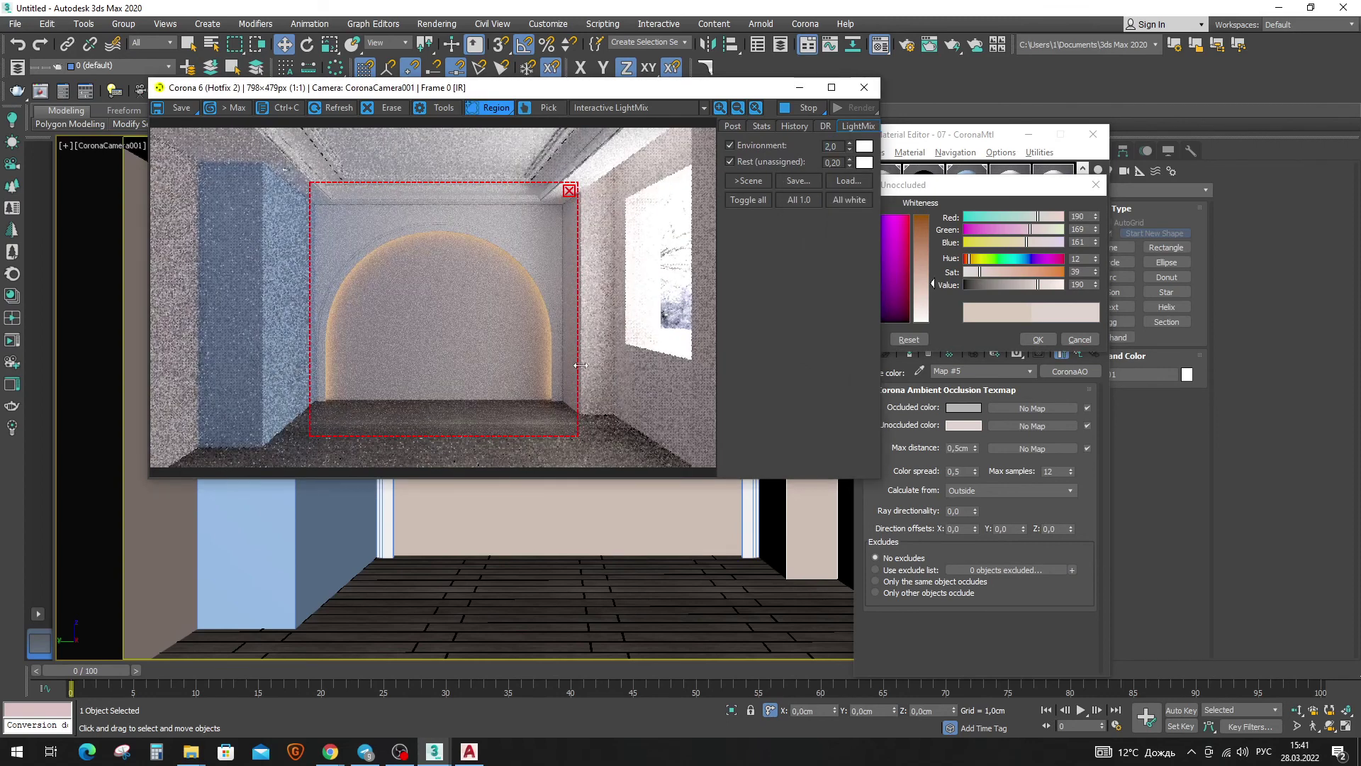
scroll(477, 354, "up", 2)
scroll(477, 344, "up", 2)
scroll(481, 338, "down", 4)
scroll(481, 338, "up", 3)
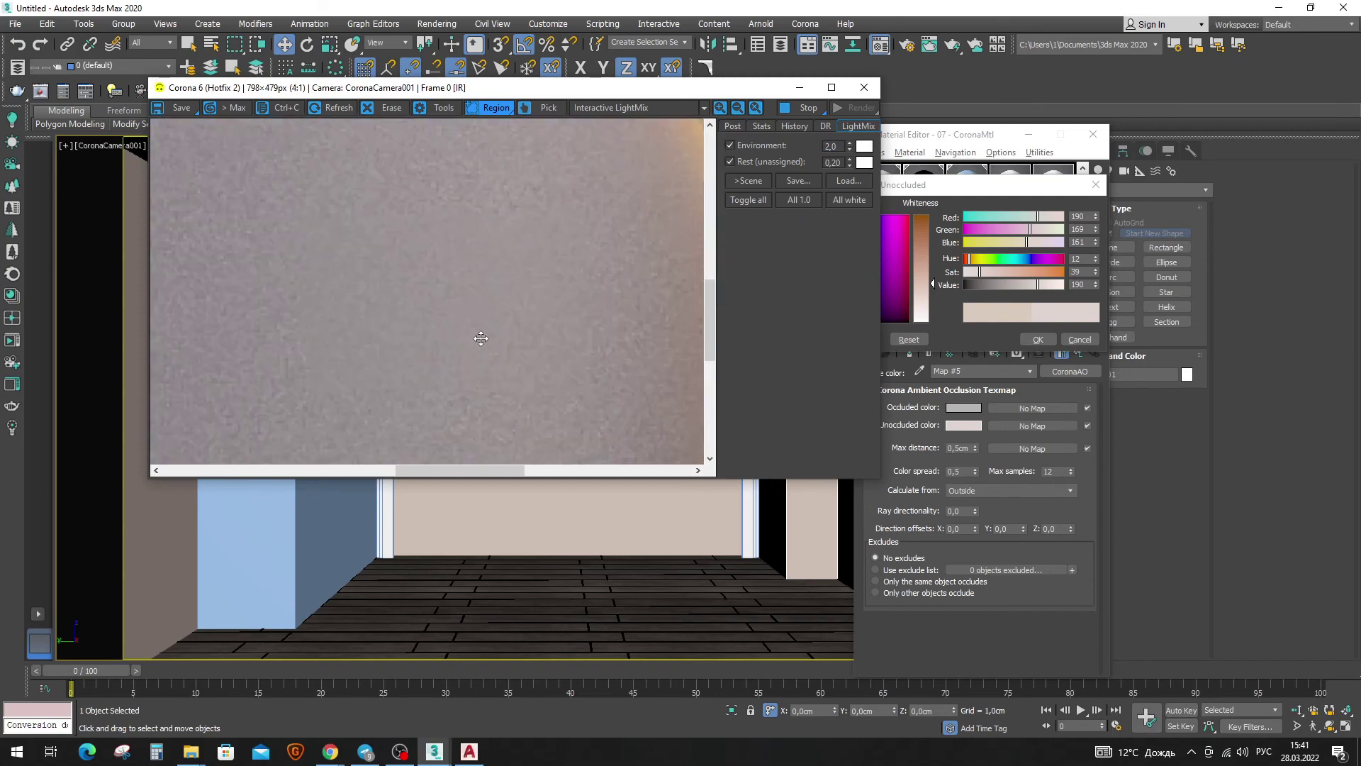
scroll(481, 338, "down", 3)
key("alt+Tab")
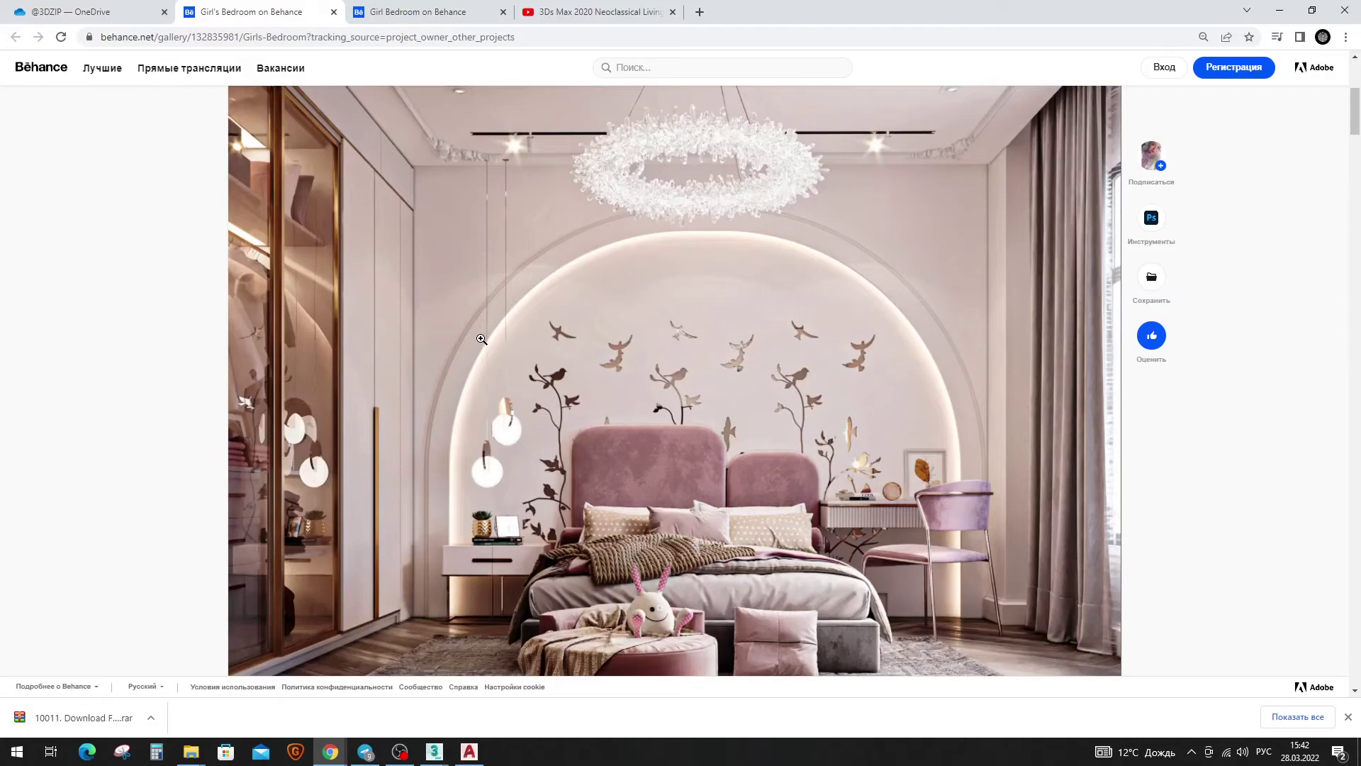
key("alt+Tab")
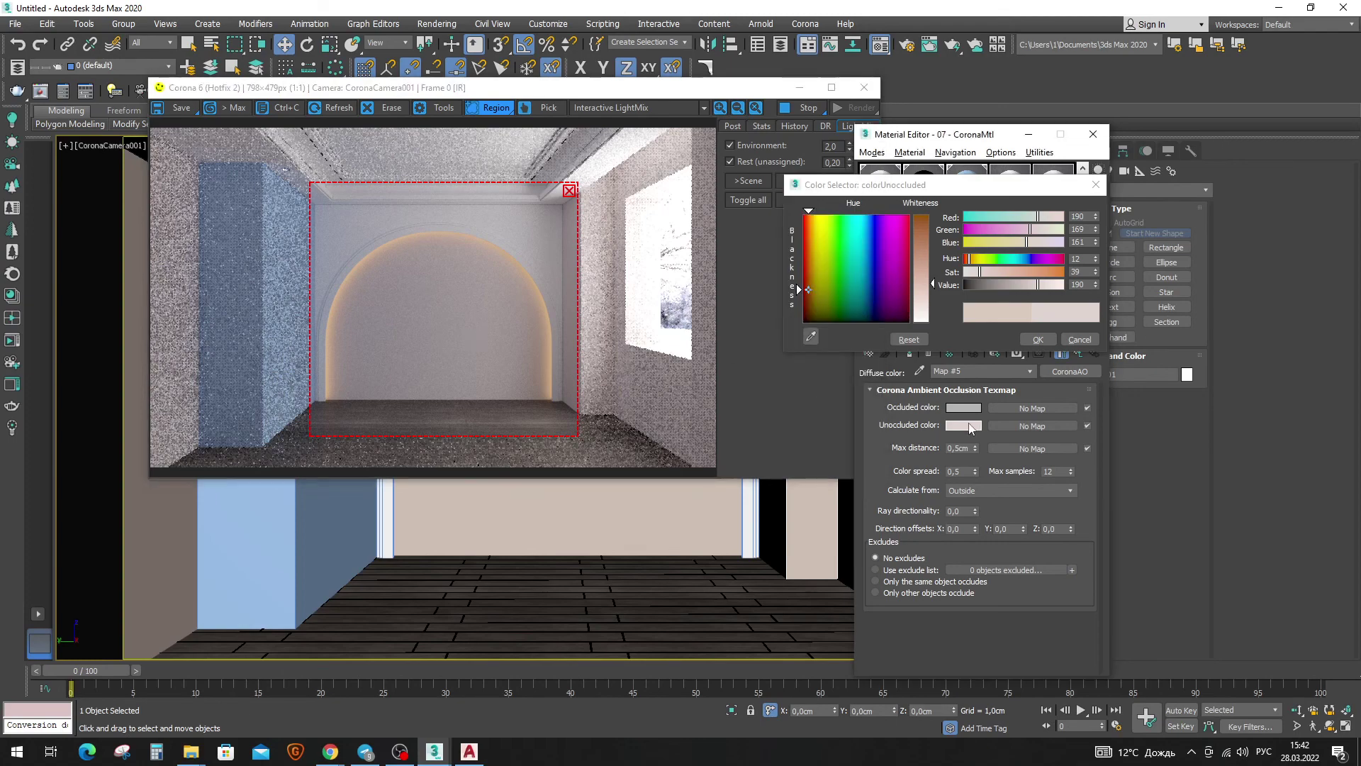
Raise the unoccluded colour's Value to 200 (RGB 200/183/176), confirm it, and zoom into the render.
left_click_drag(933, 285, 934, 289)
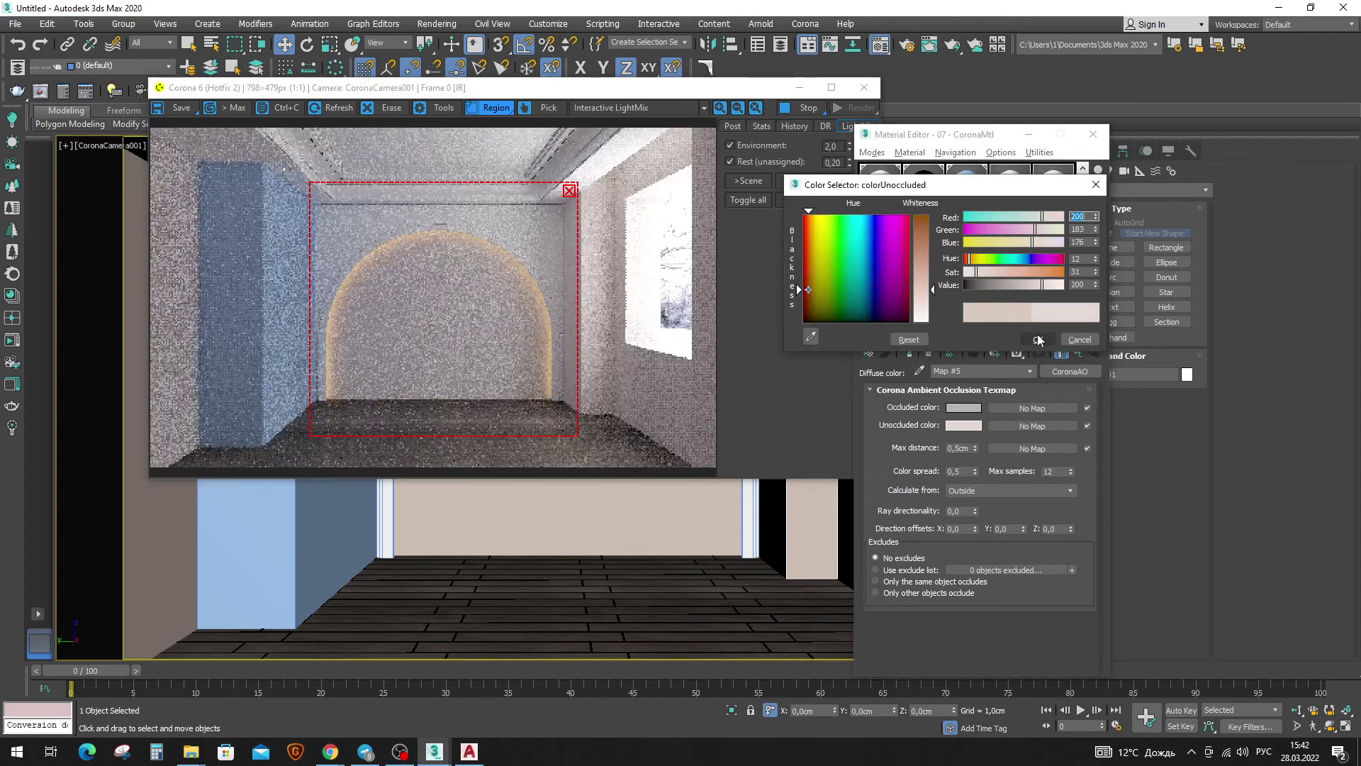
left_click(1039, 340)
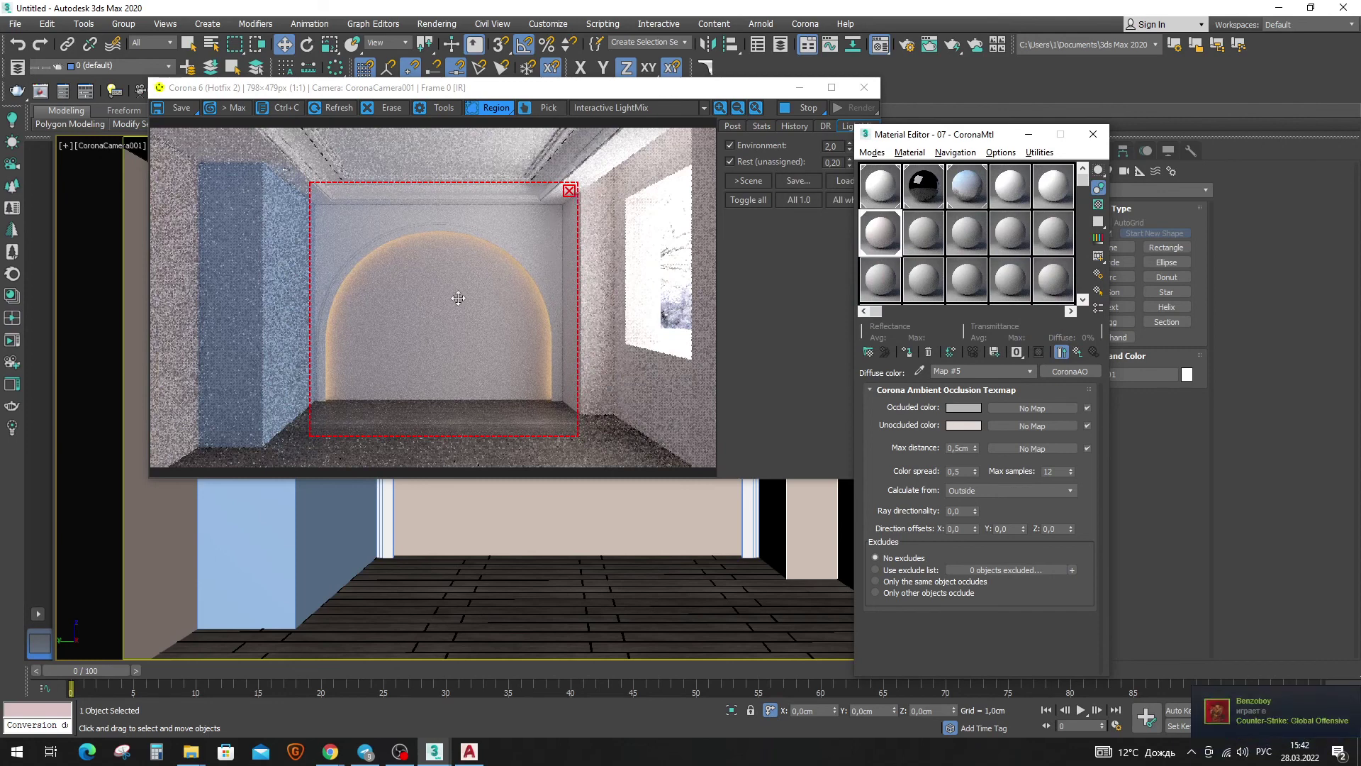
scroll(448, 321, "up", 1)
scroll(448, 321, "up", 1)
scroll(507, 330, "up", 2)
scroll(514, 341, "down", 2)
scroll(517, 358, "up", 2)
scroll(517, 362, "up", 1)
scroll(519, 369, "up", 1)
scroll(520, 368, "down", 2)
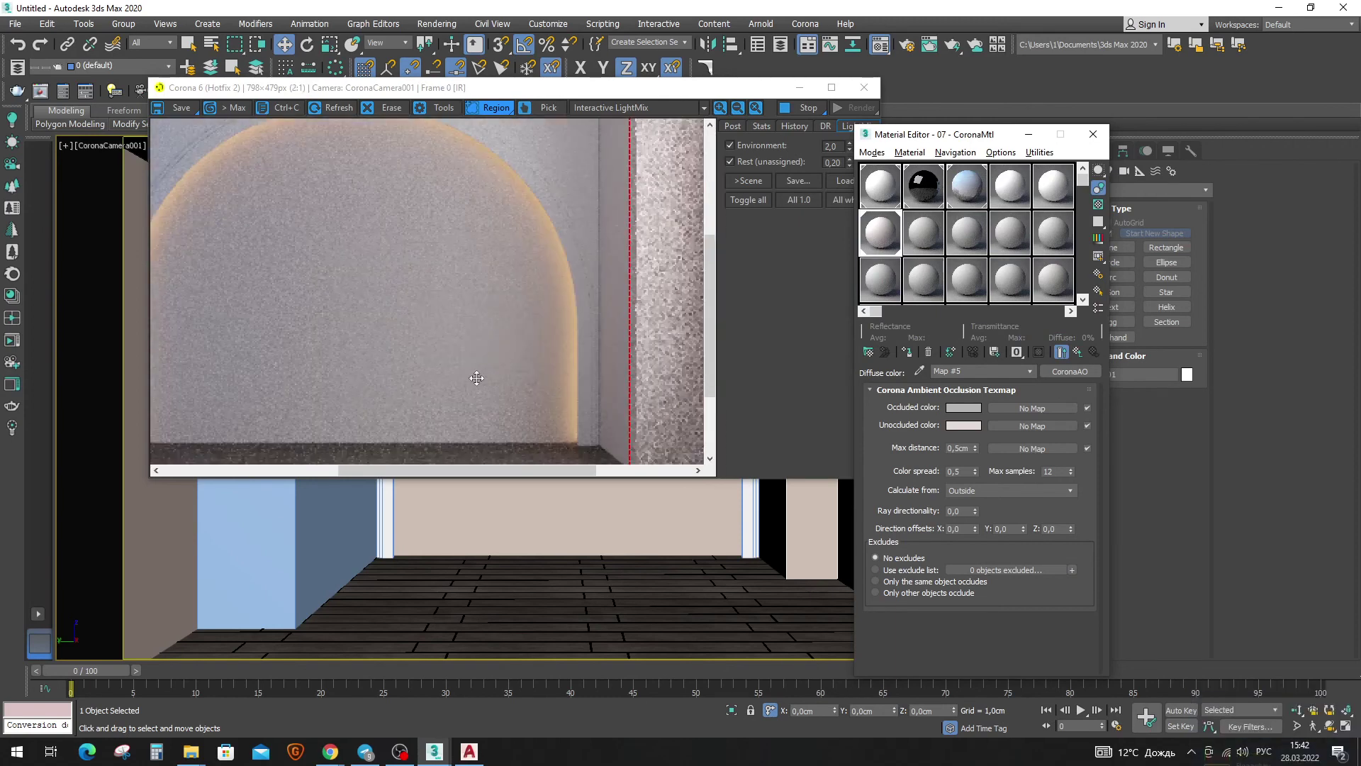
scroll(520, 369, "up", 2)
Pan and zoom around the glowing arch to inspect the rendered wall colour.
left_click_drag(371, 390, 504, 395)
scroll(488, 397, "down", 2)
scroll(488, 398, "up", 1)
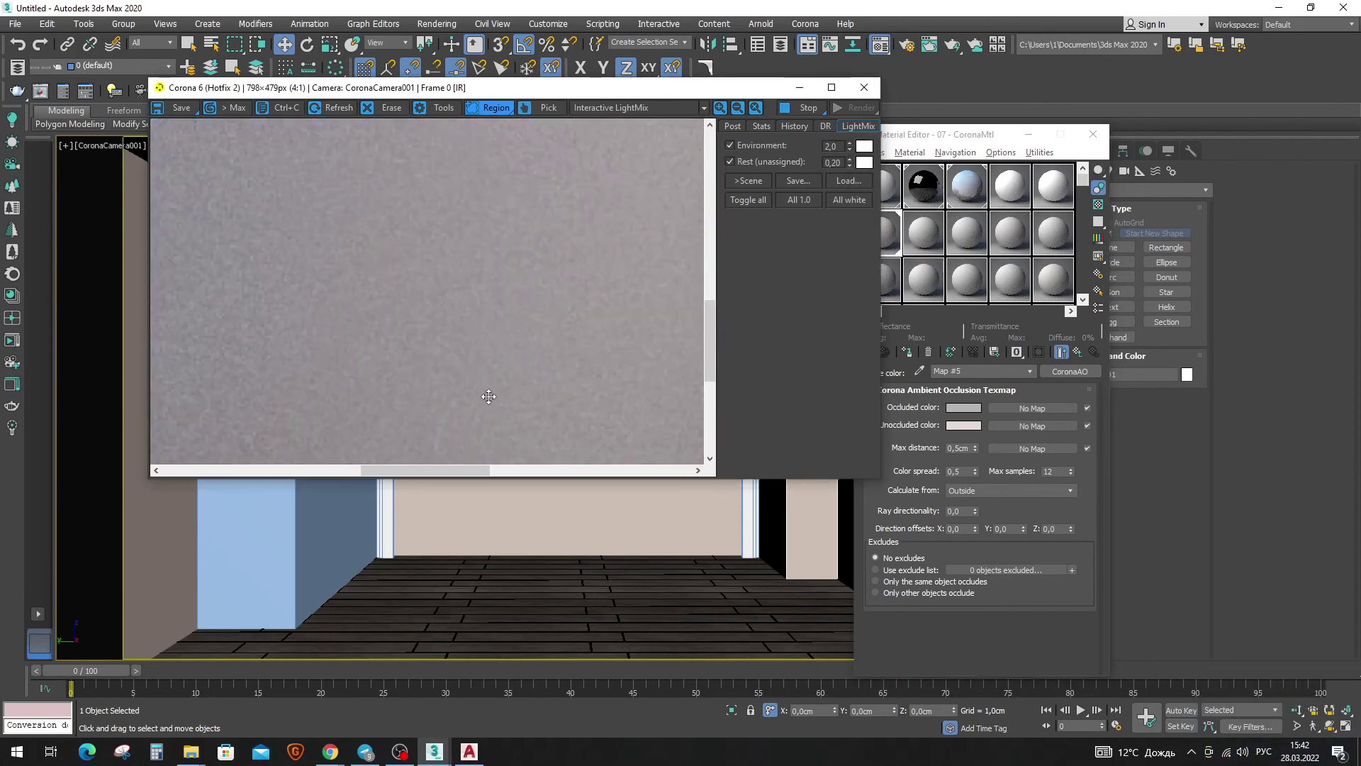
scroll(337, 366, "up", 1)
scroll(568, 374, "down", 2)
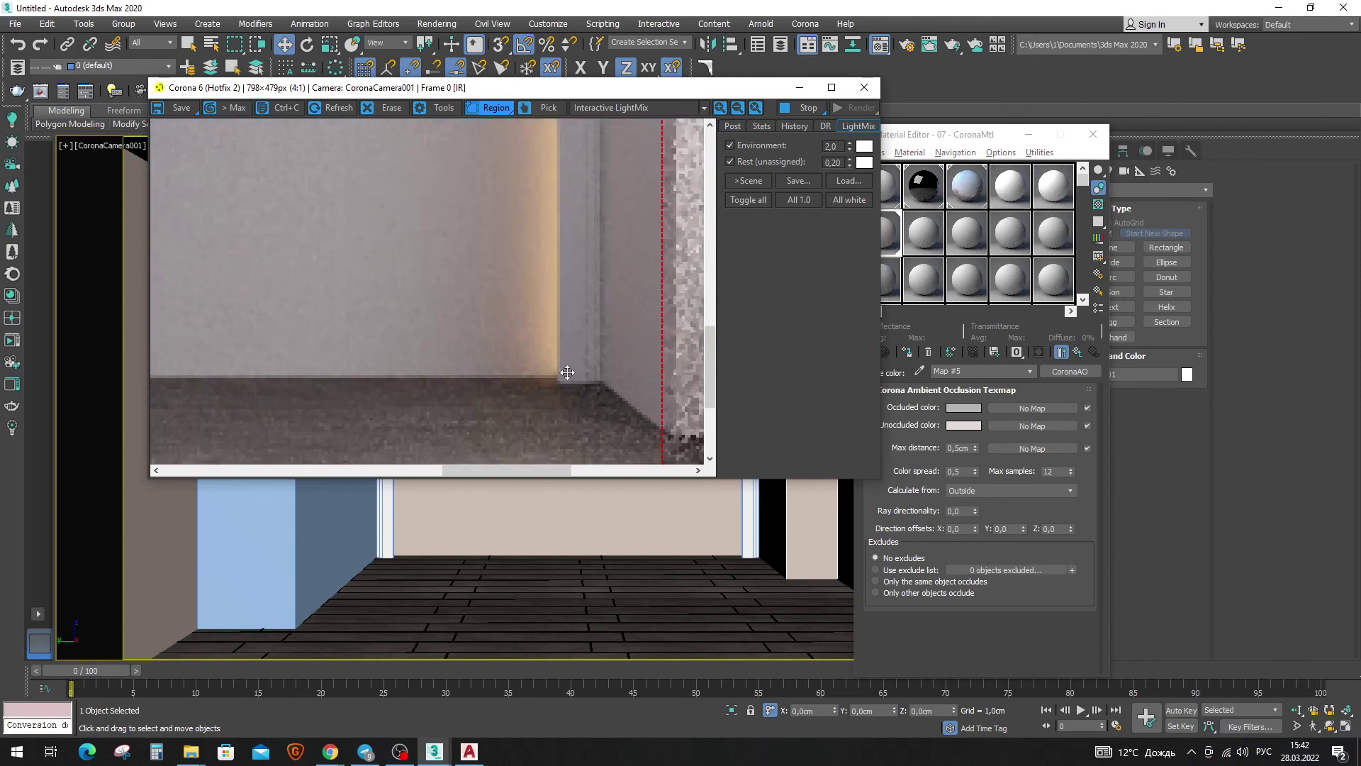
scroll(565, 370, "up", 2)
scroll(567, 375, "down", 2)
scroll(423, 358, "down", 1)
scroll(304, 404, "up", 3)
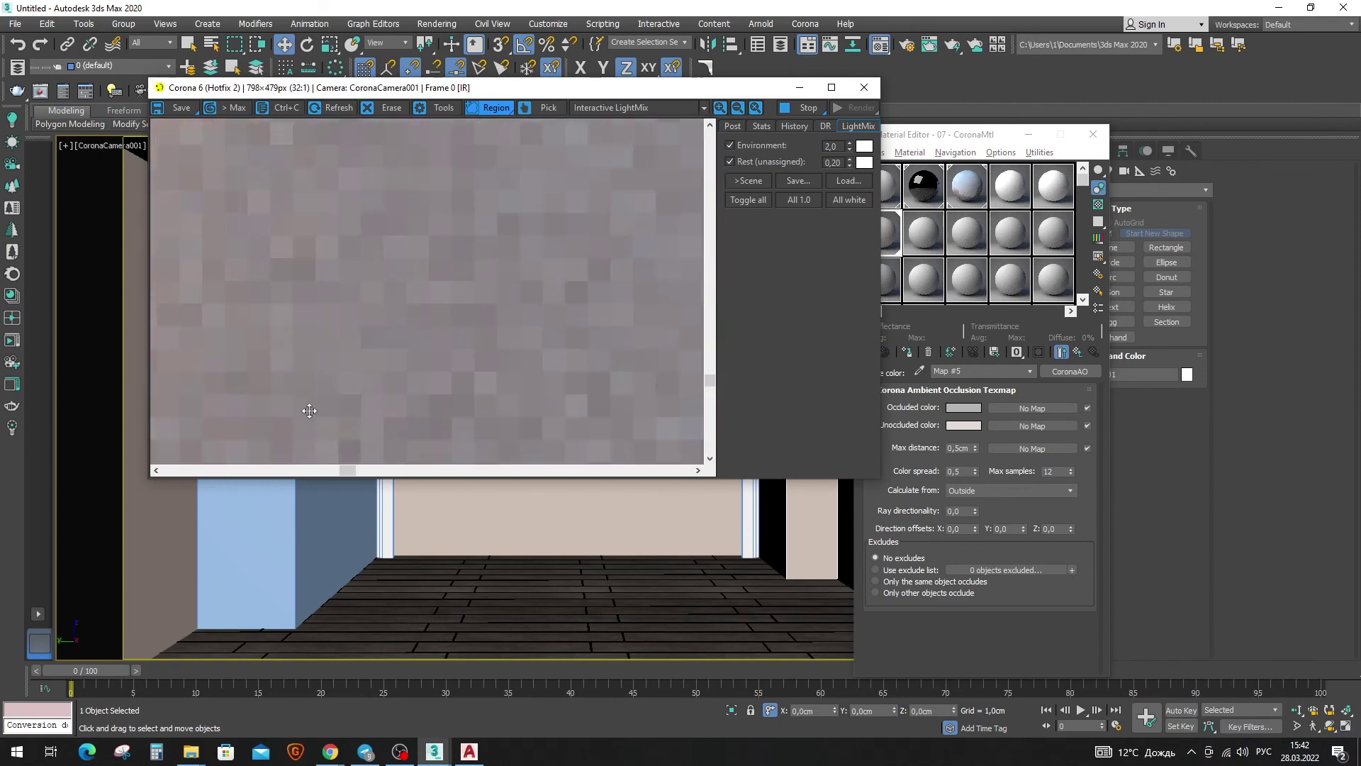
scroll(311, 410, "down", 1)
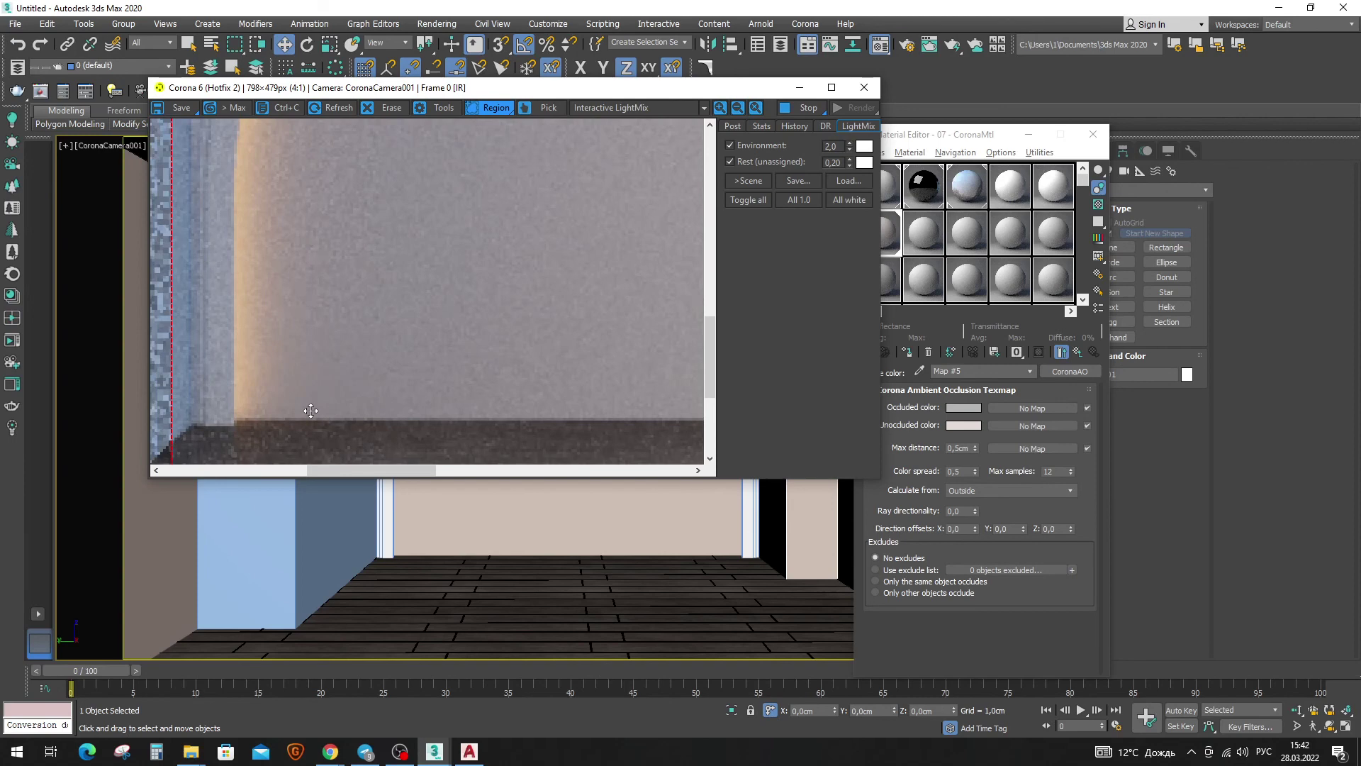
scroll(311, 410, "down", 1)
scroll(425, 319, "down", 1)
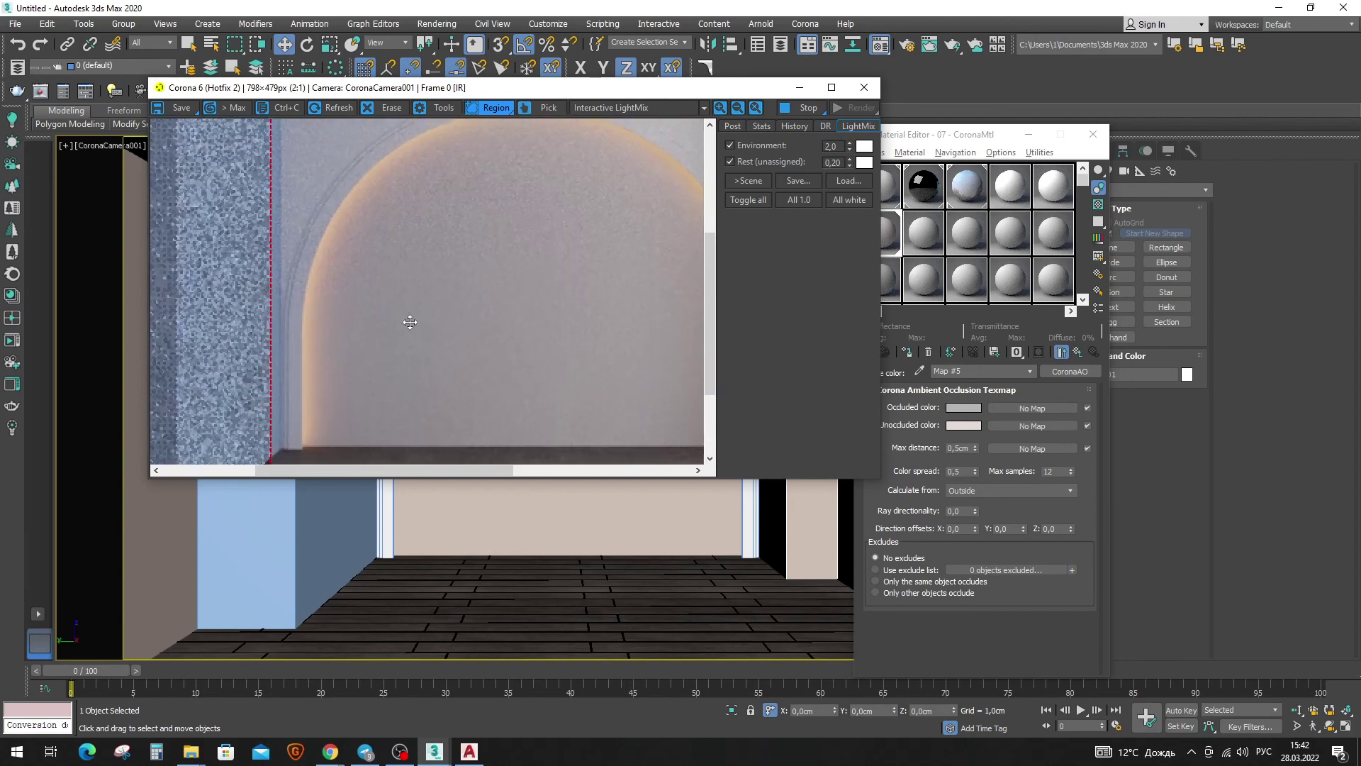
scroll(408, 234, "up", 1)
scroll(426, 283, "up", 1)
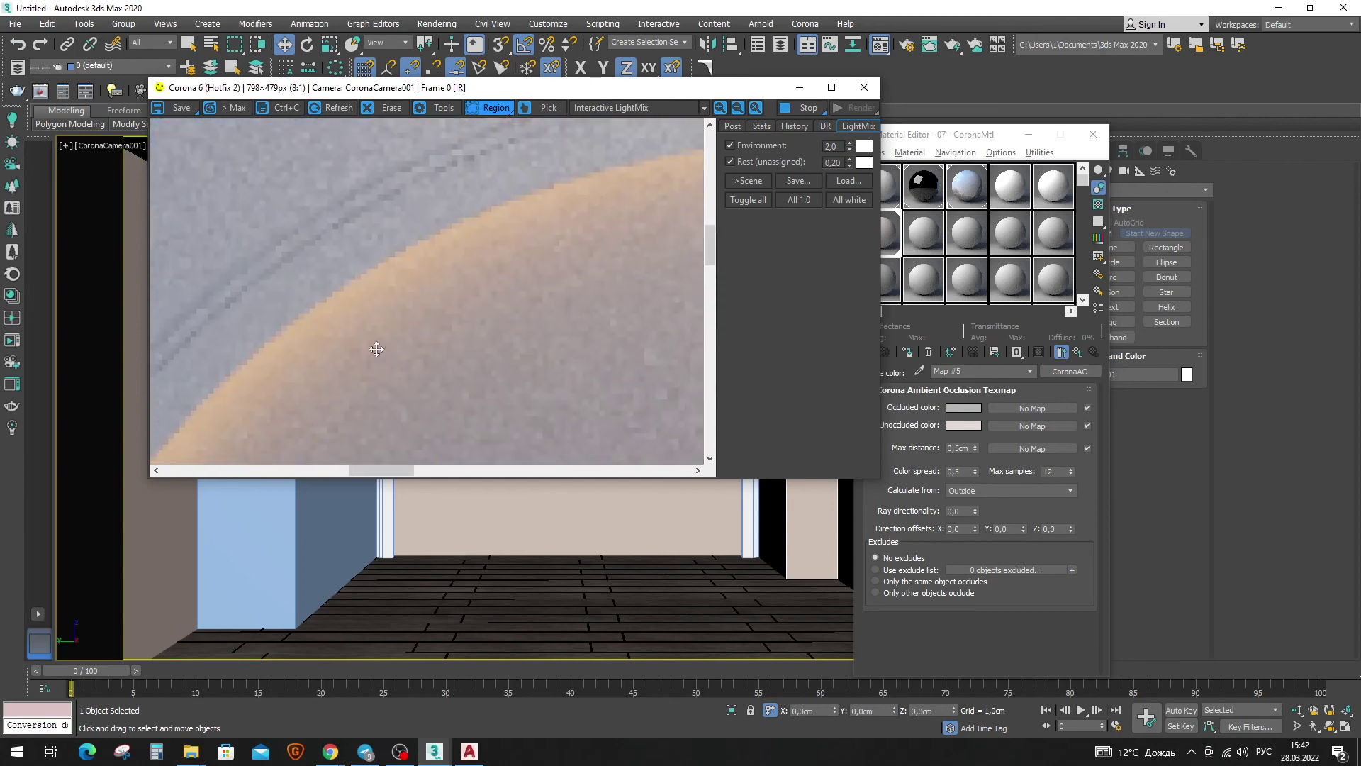
left_click_drag(421, 347, 395, 368)
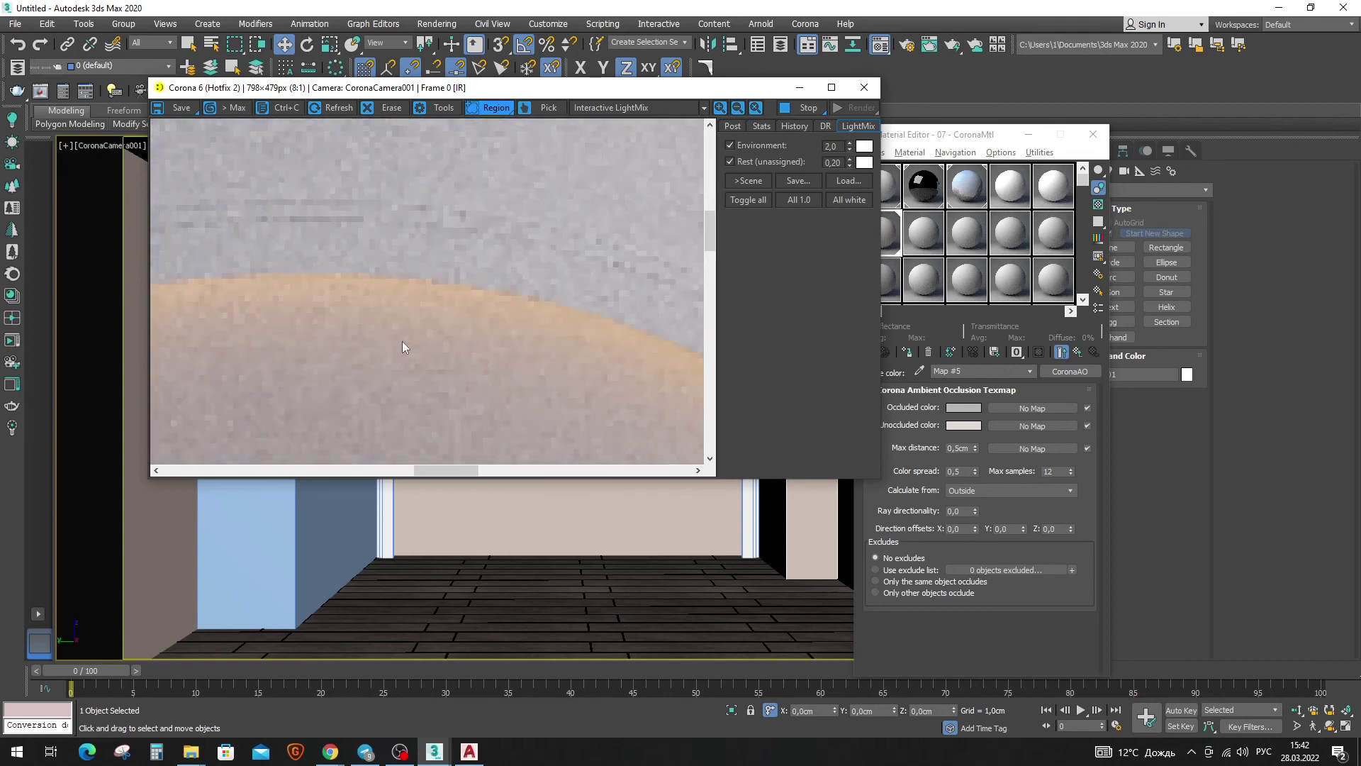
scroll(395, 368, "down", 1)
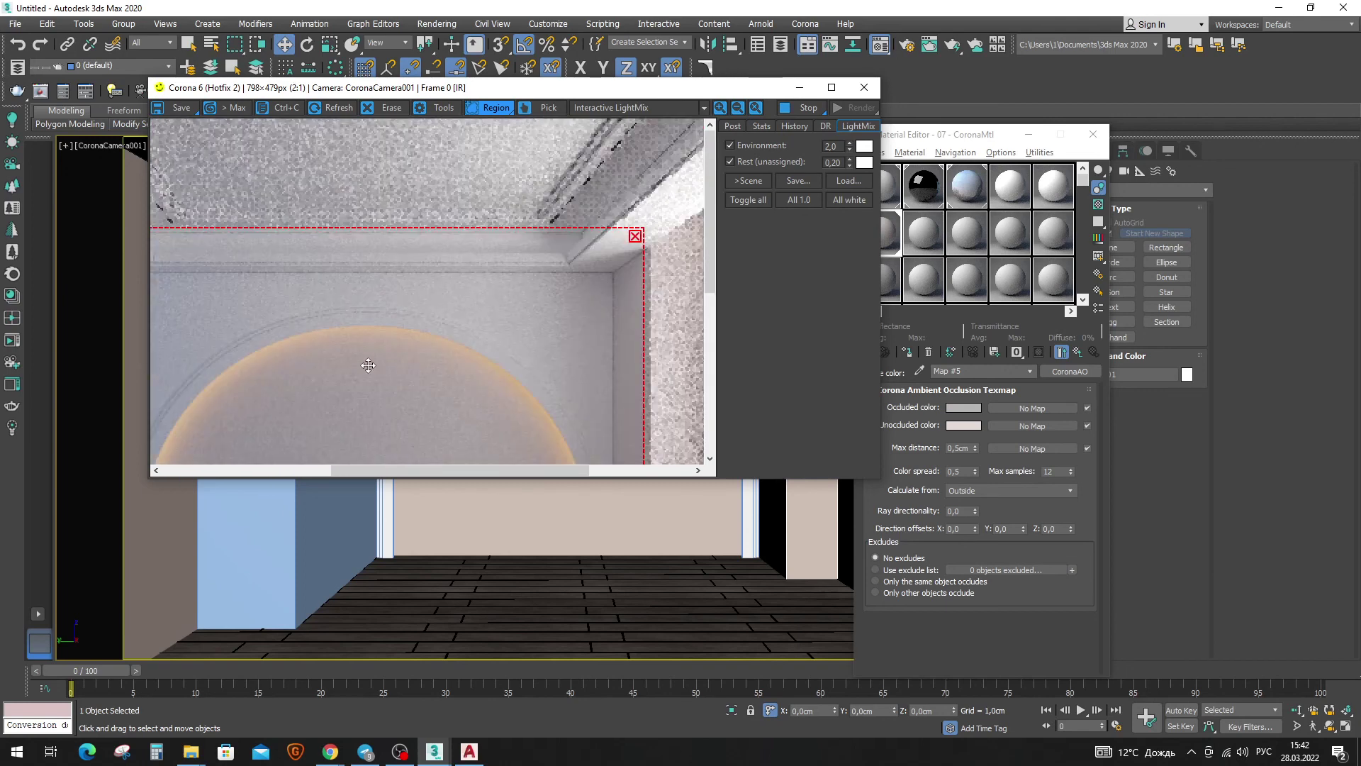
scroll(368, 365, "down", 1)
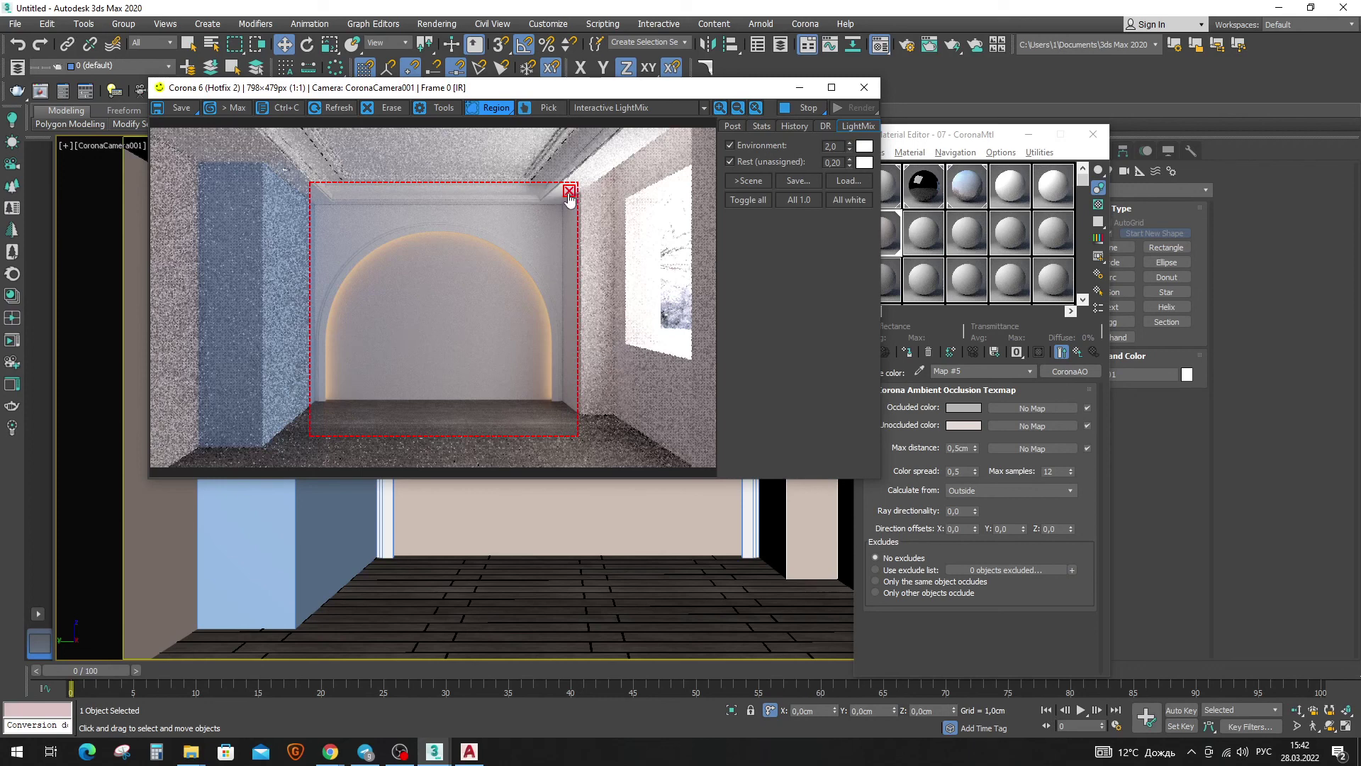
Remove the render region to render the full room, then close the render window.
left_click(568, 192)
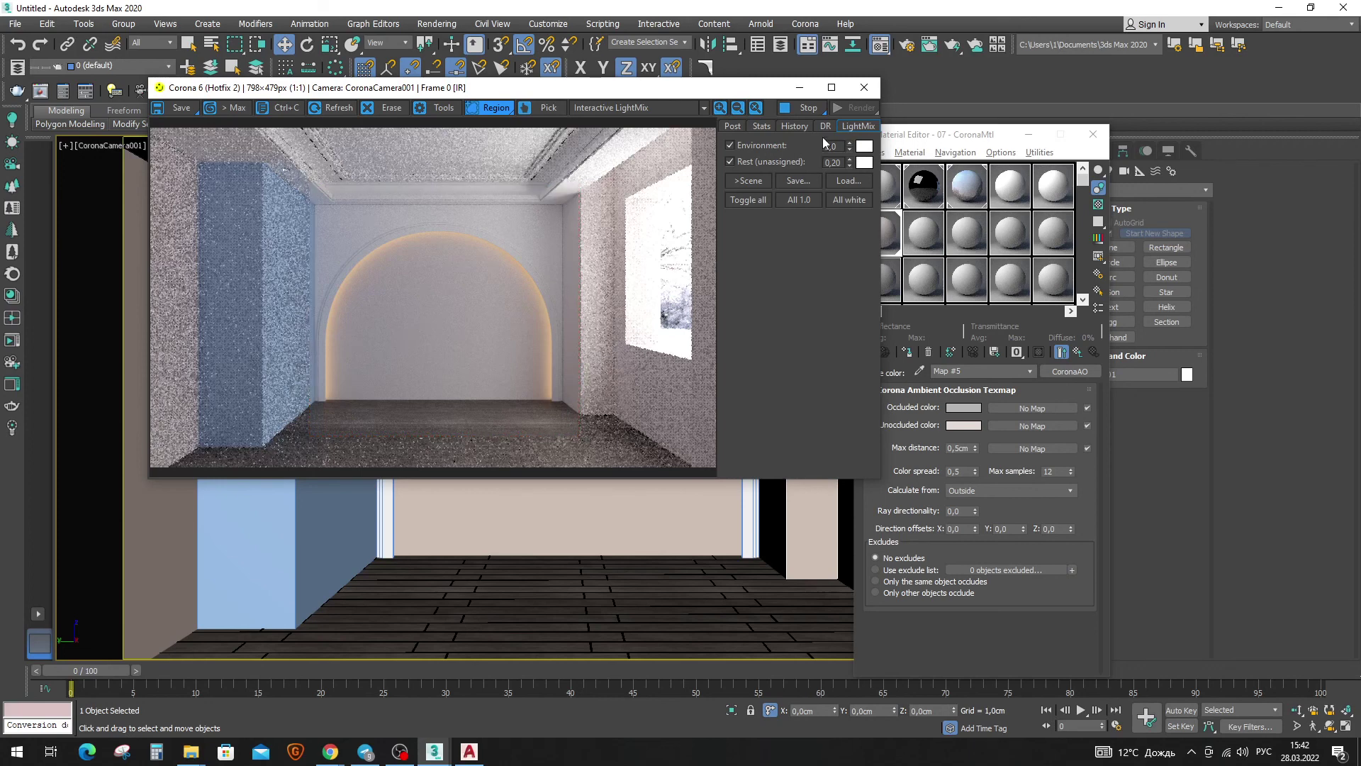
scroll(502, 314, "up", 1)
scroll(501, 307, "up", 1)
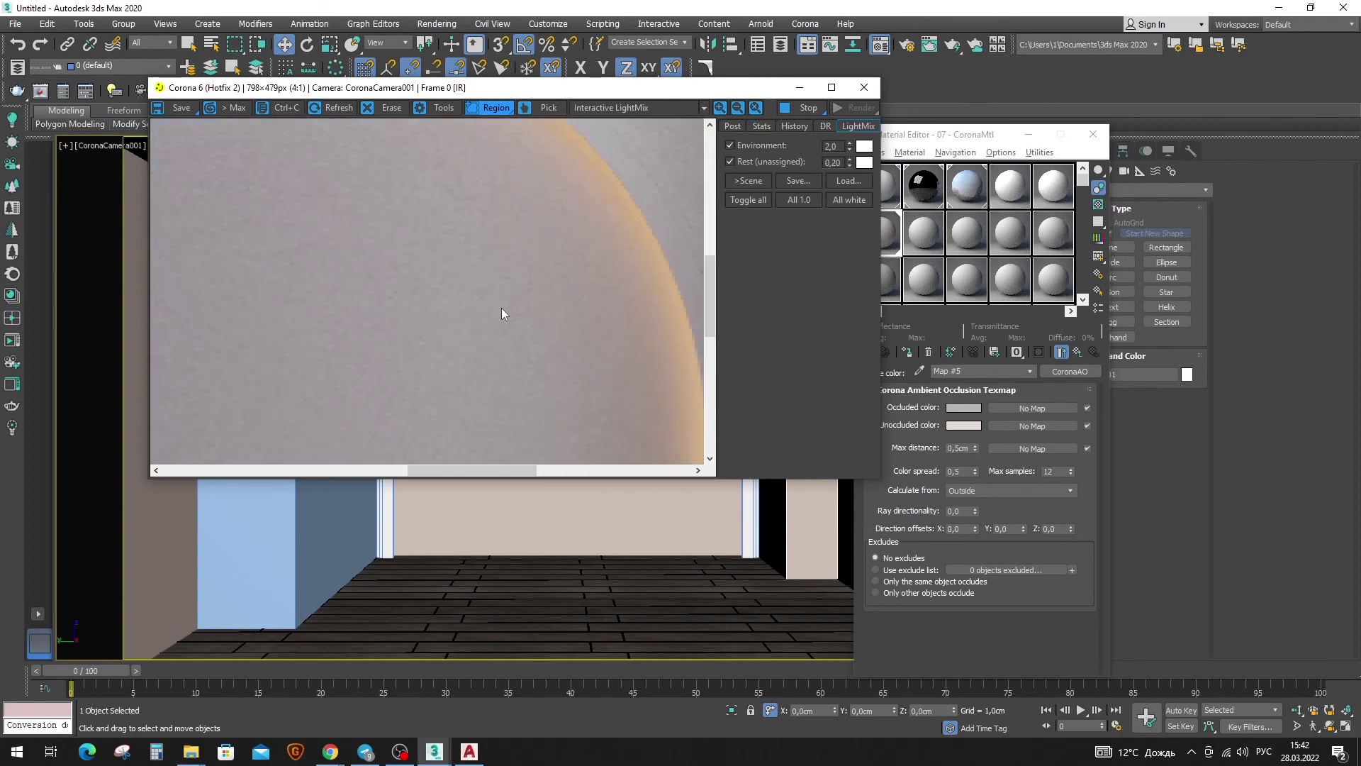
scroll(595, 265, "down", 1)
scroll(594, 275, "down", 1)
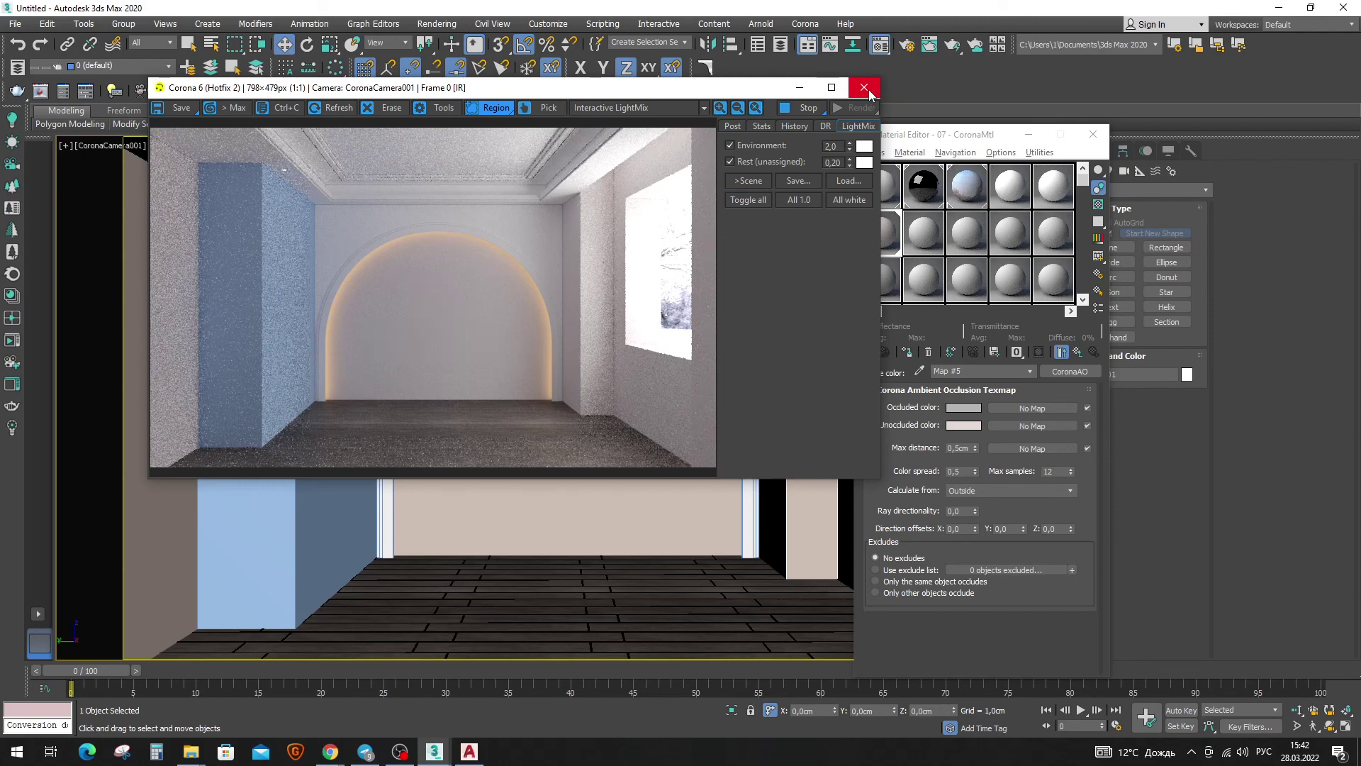
left_click(869, 94)
Close the Material Editor, show the deselected room in Top wireframe view, then bring up OBS.
left_click(1093, 134)
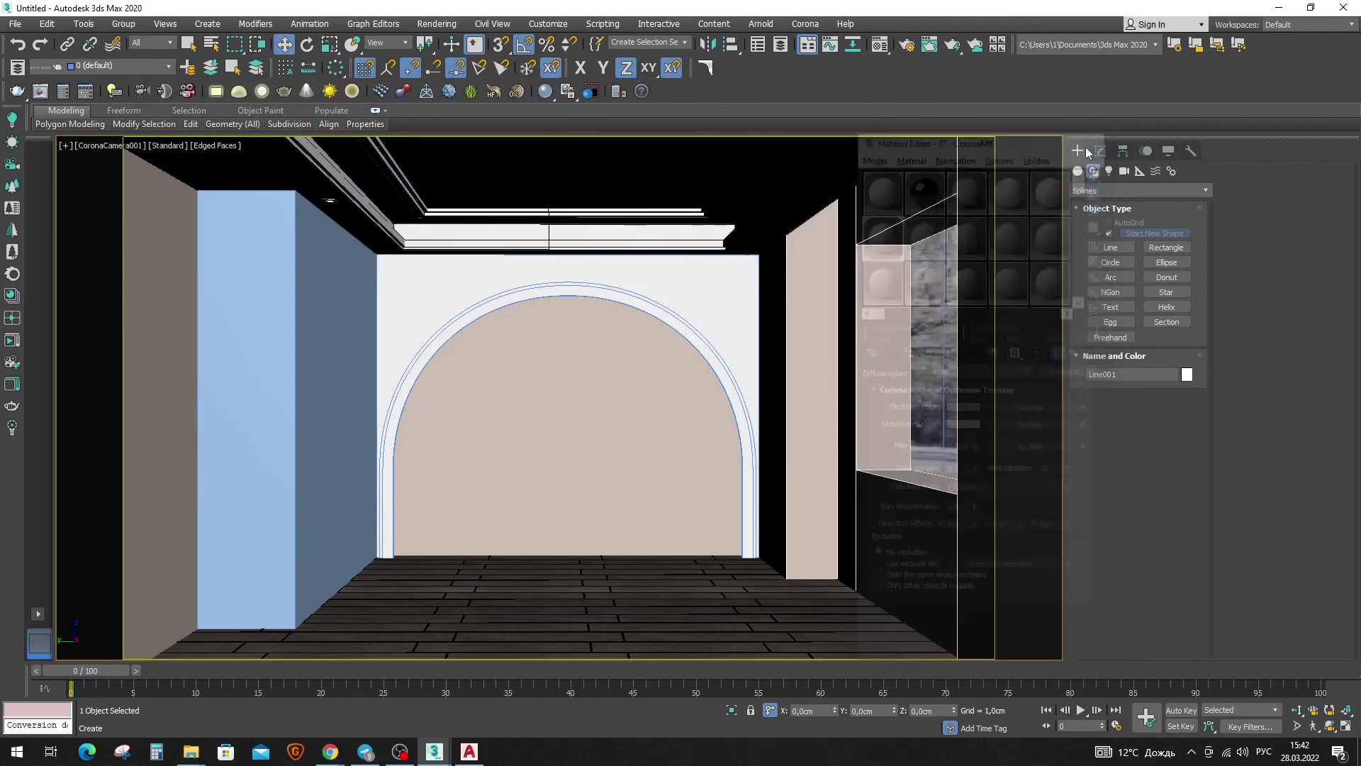
key("t")
scroll(649, 431, "down", 3)
left_click(729, 525)
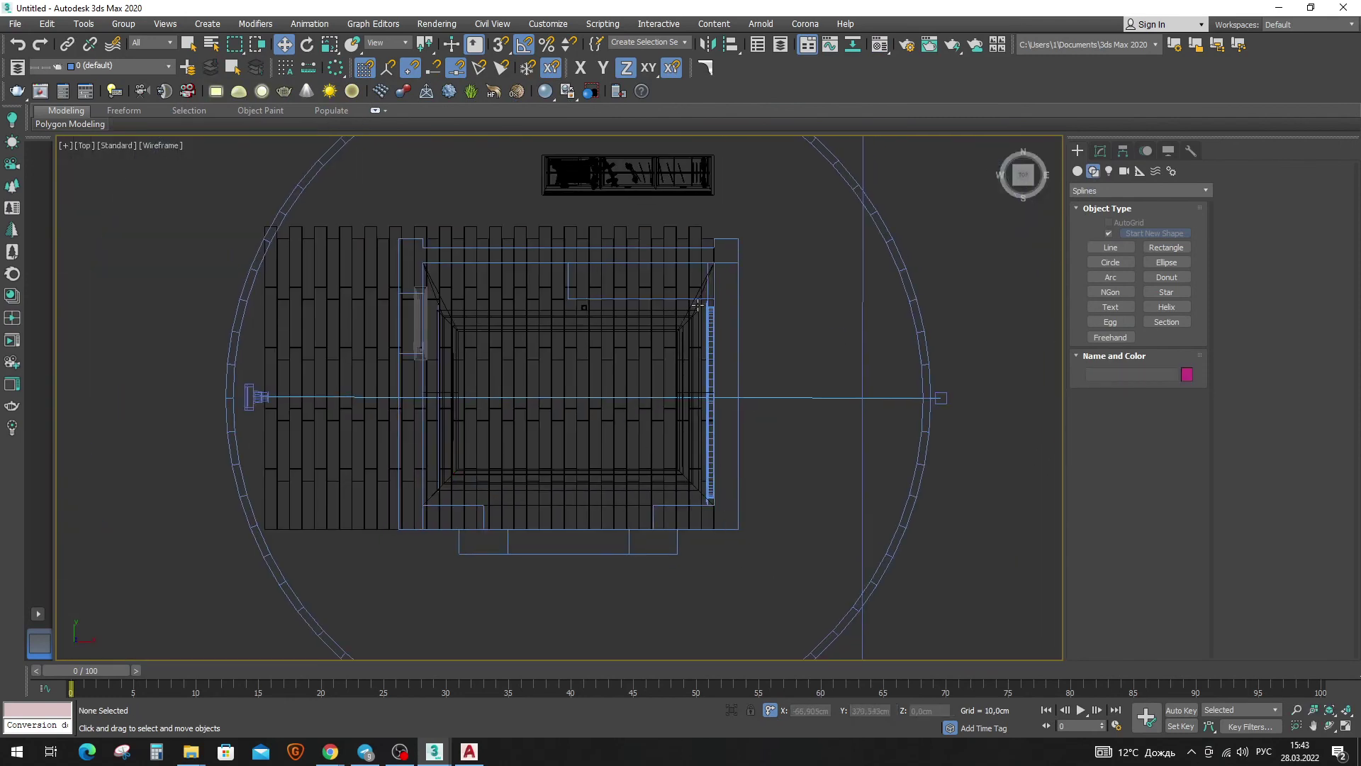
scroll(698, 305, "up", 4)
scroll(675, 304, "up", 2)
scroll(720, 259, "down", 5)
scroll(706, 267, "down", 4)
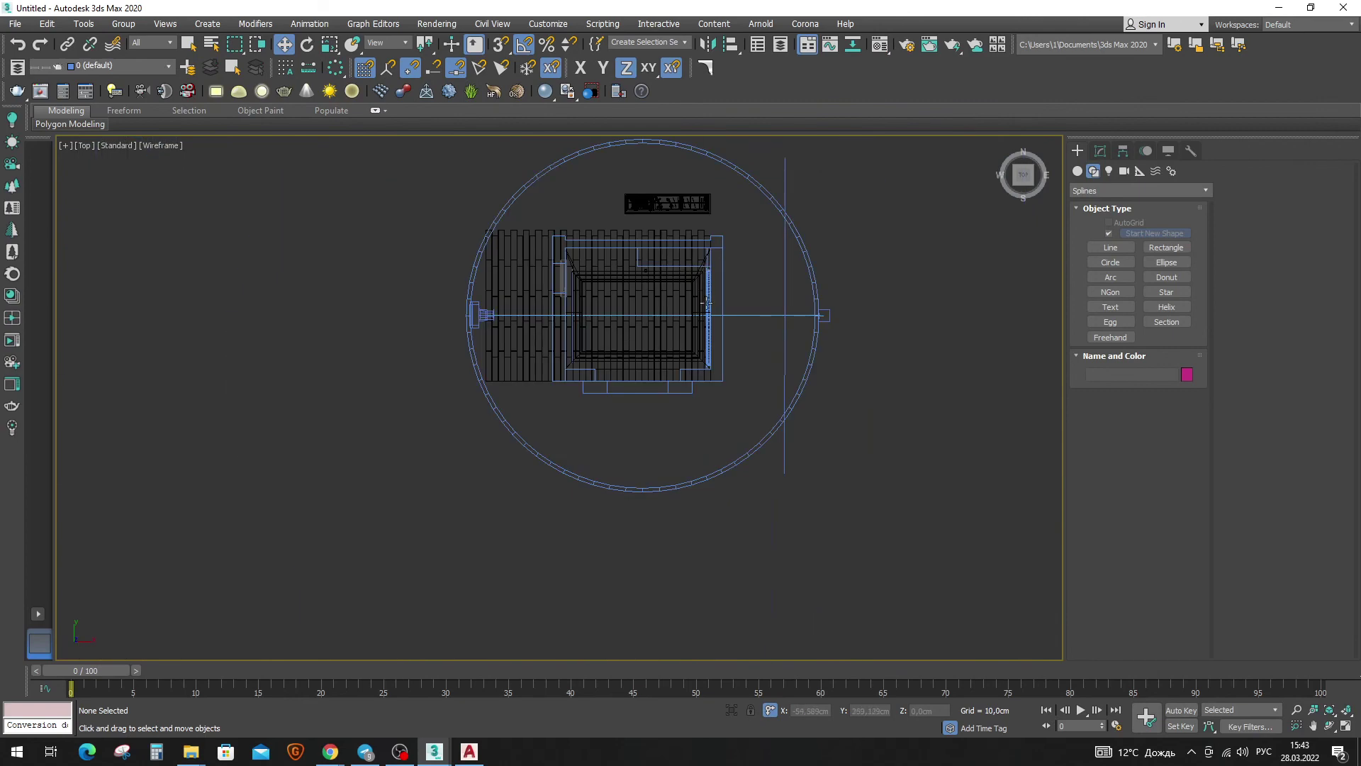
scroll(699, 303, "up", 5)
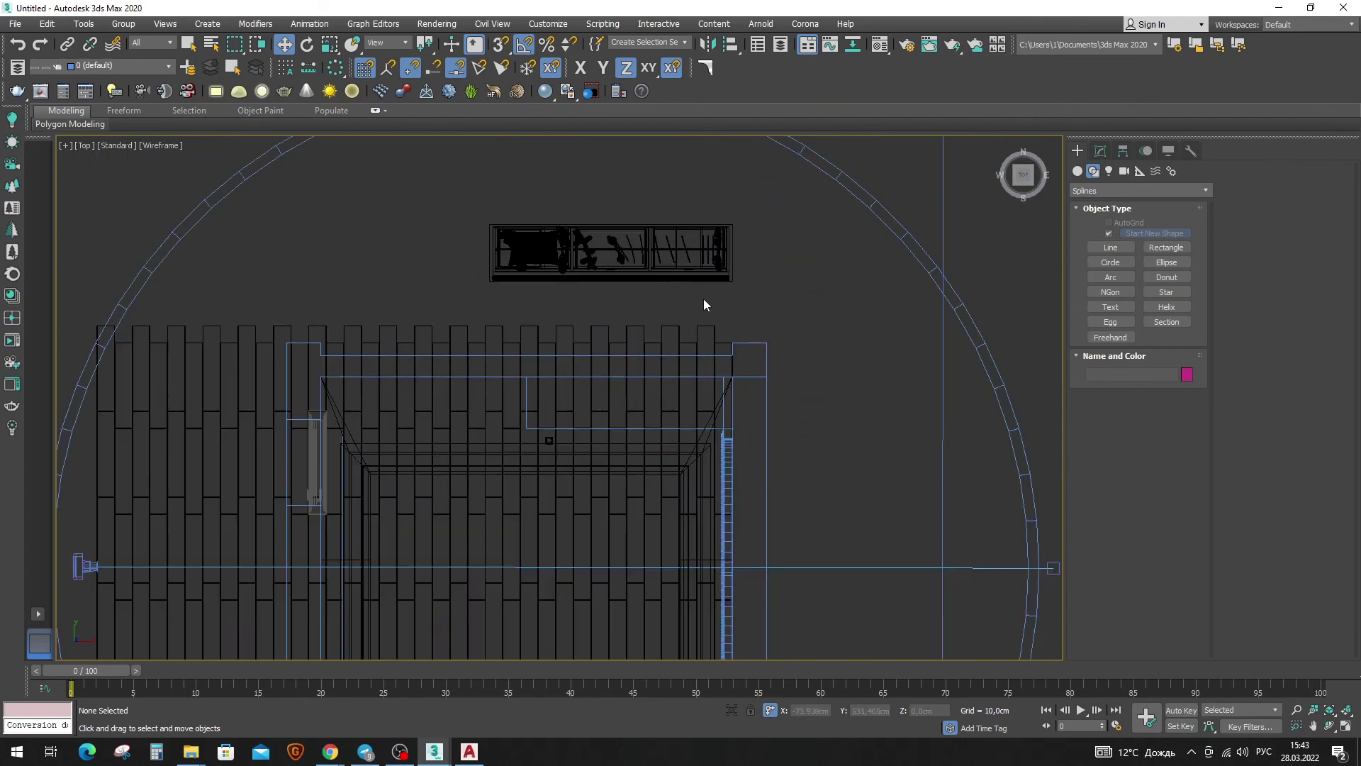
left_click(400, 751)
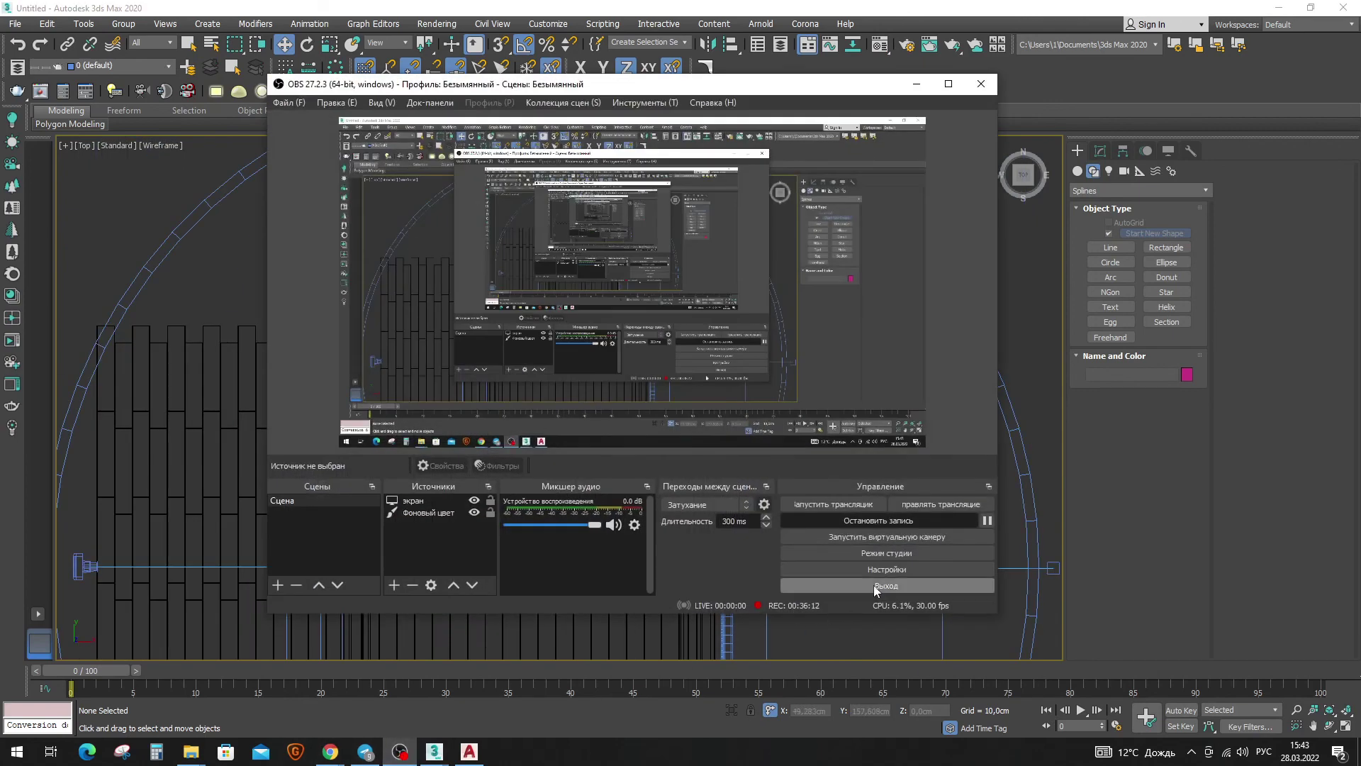